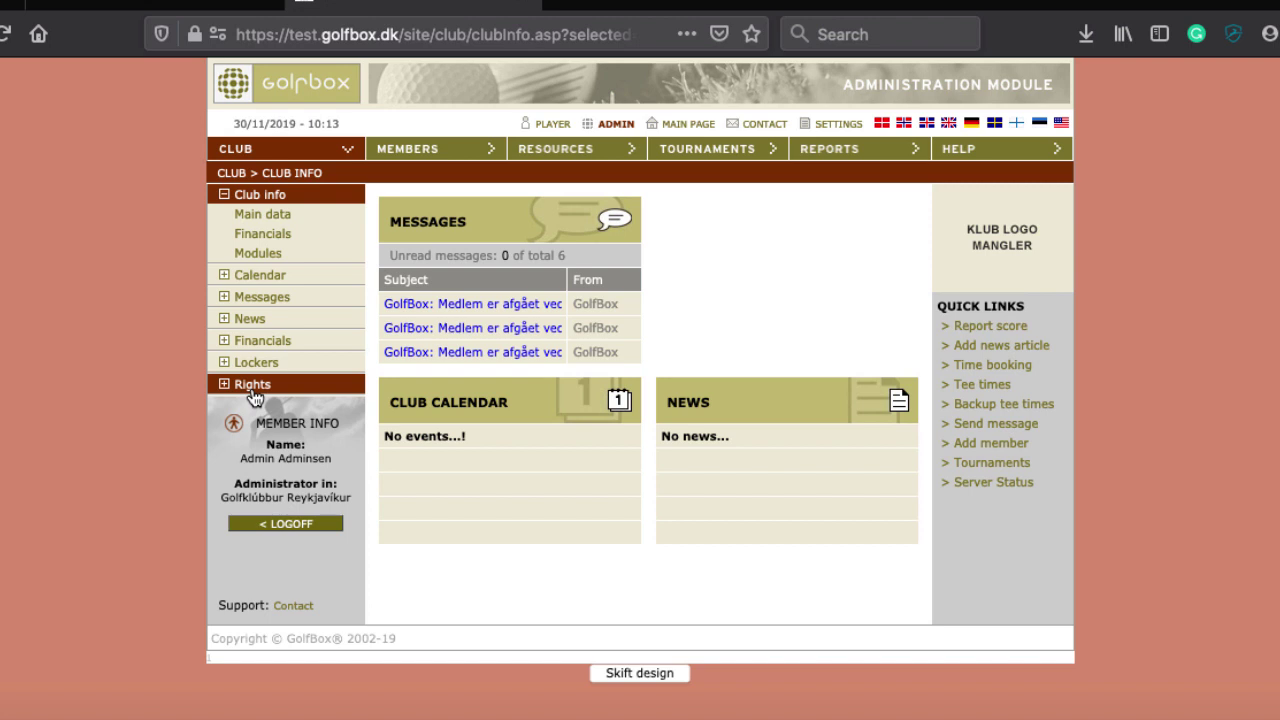
On the Rights page, pick the club administrator from the Added administrators member list
click(252, 390)
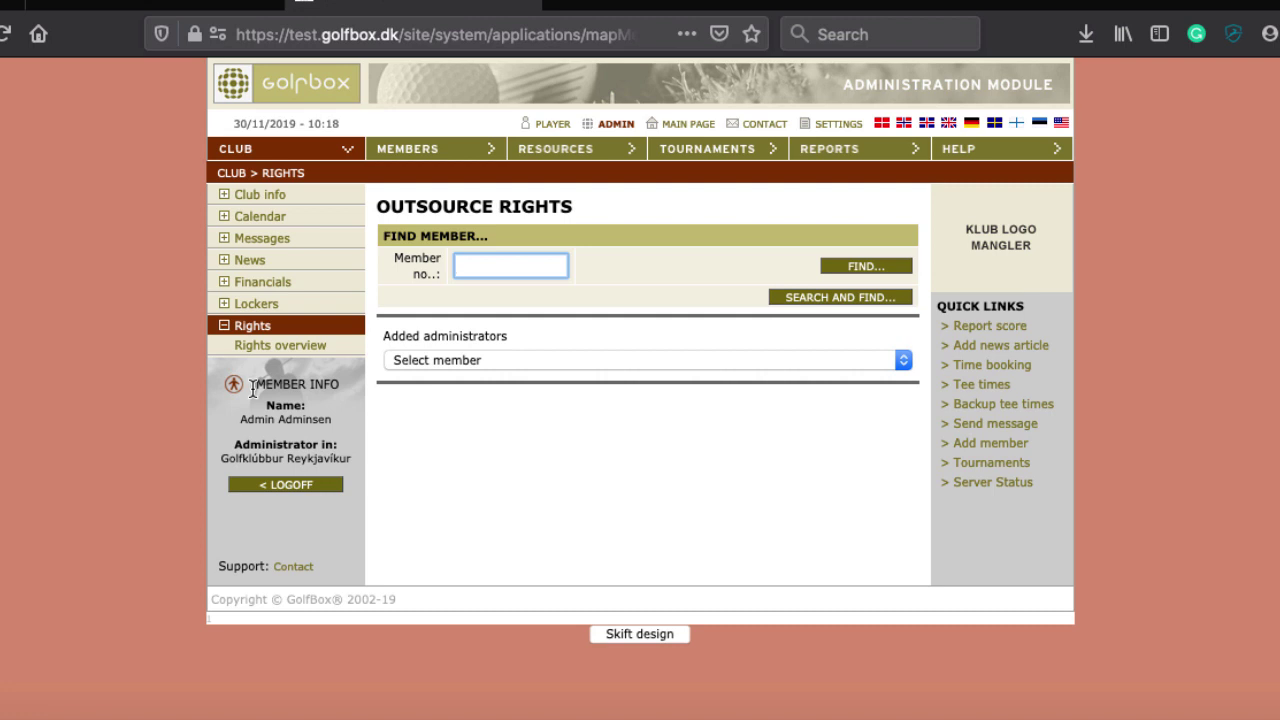
click(505, 360)
click(463, 381)
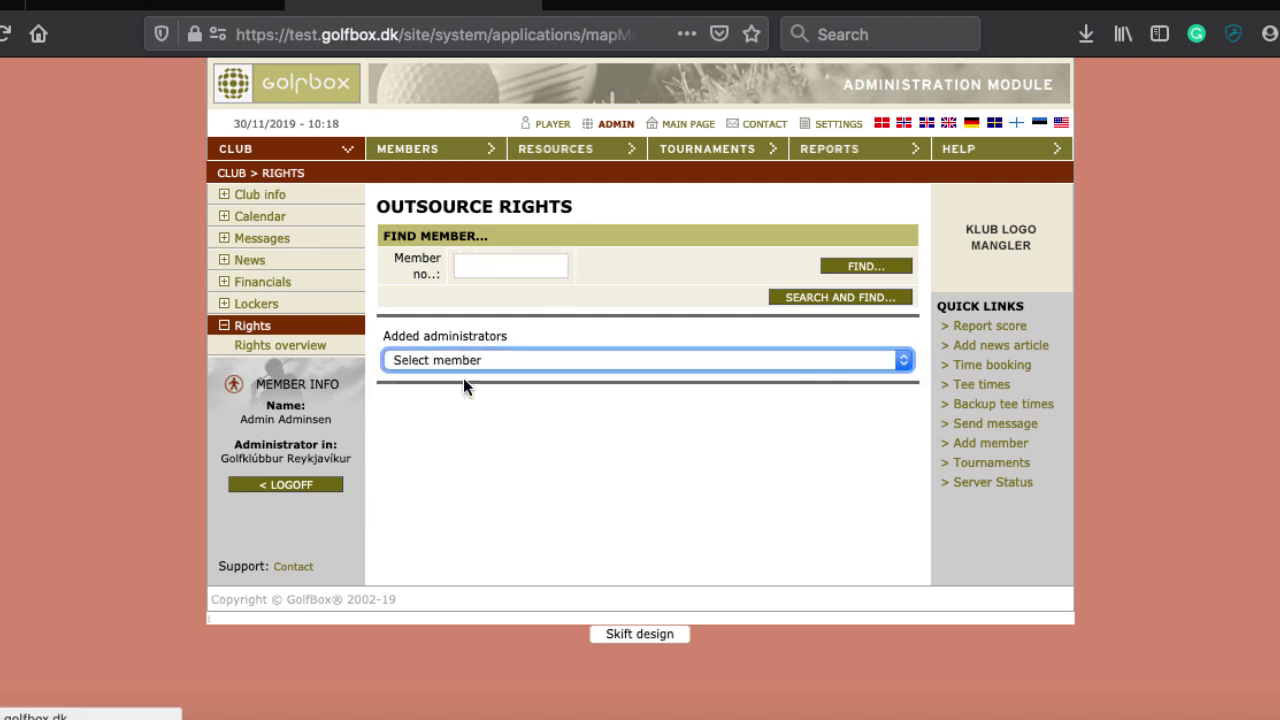
Scroll down to the administrator's LIST OF APPLICATIONS permission checkboxes
scroll(463, 379, down, 2)
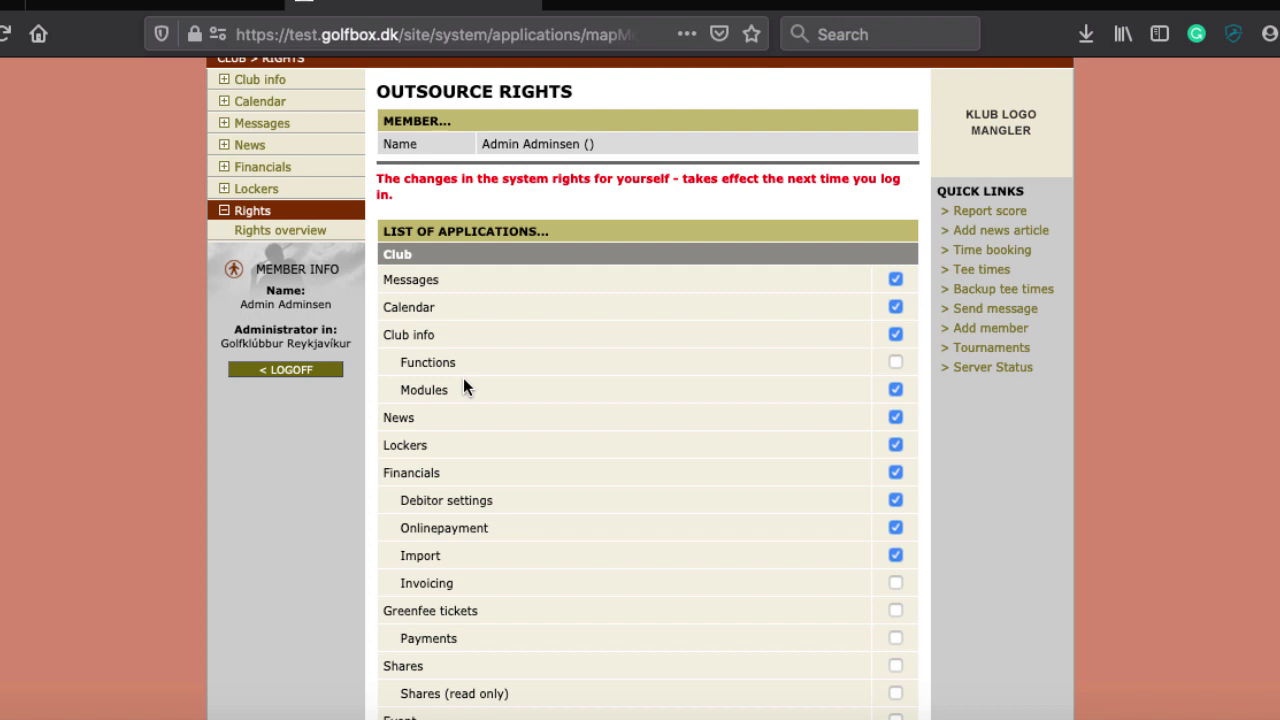
scroll(463, 388, down, 1)
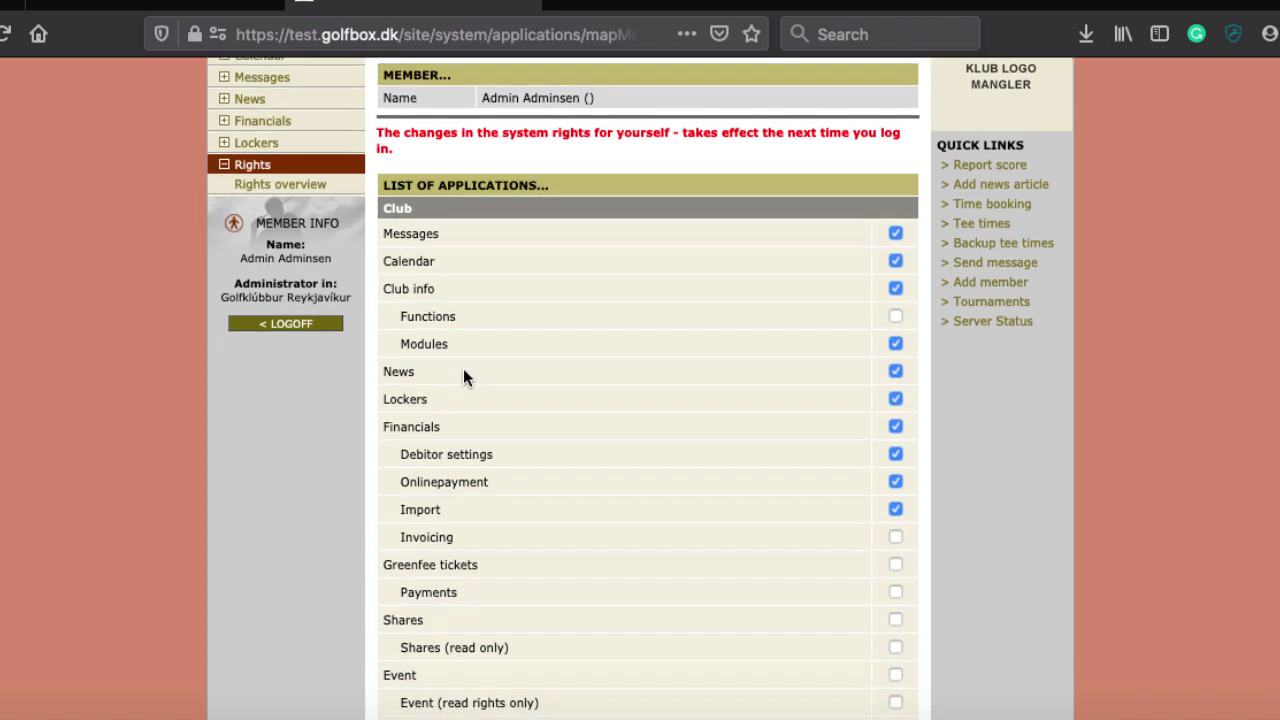
scroll(463, 370, down, 2)
scroll(463, 370, up, 2)
scroll(463, 368, up, 2)
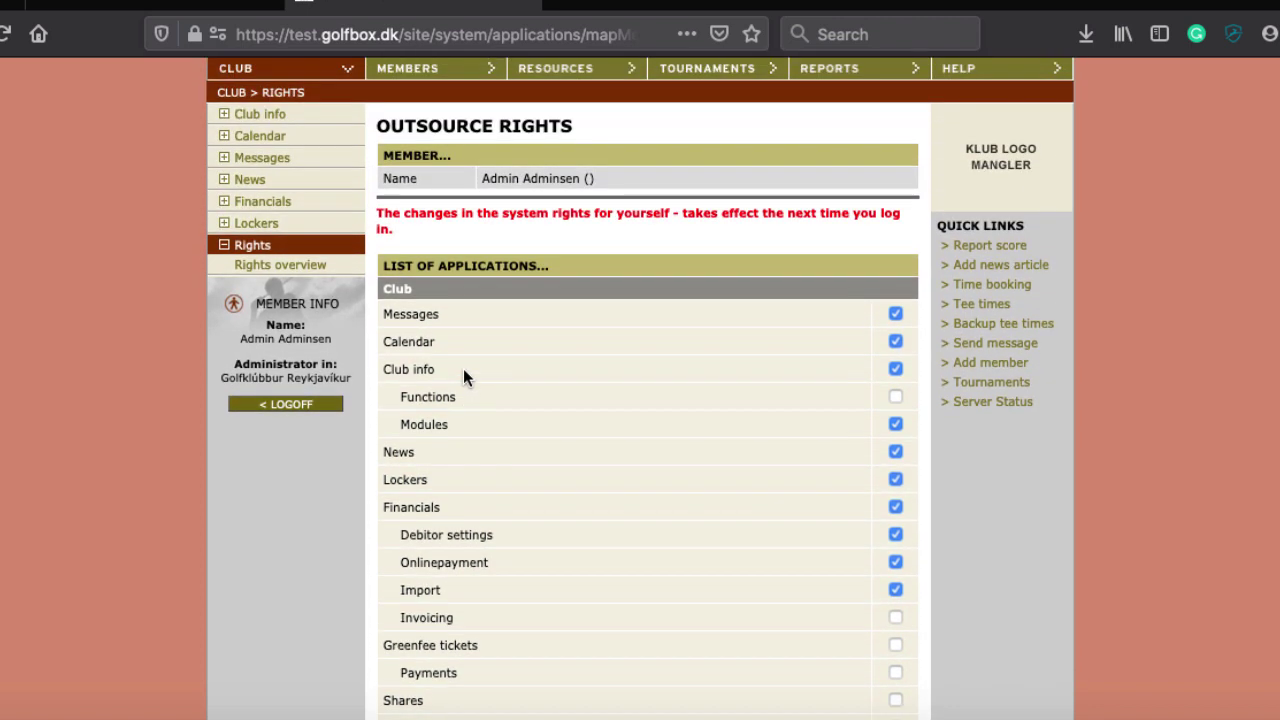
scroll(463, 368, down, 2)
scroll(463, 368, up, 1)
scroll(463, 378, down, 3)
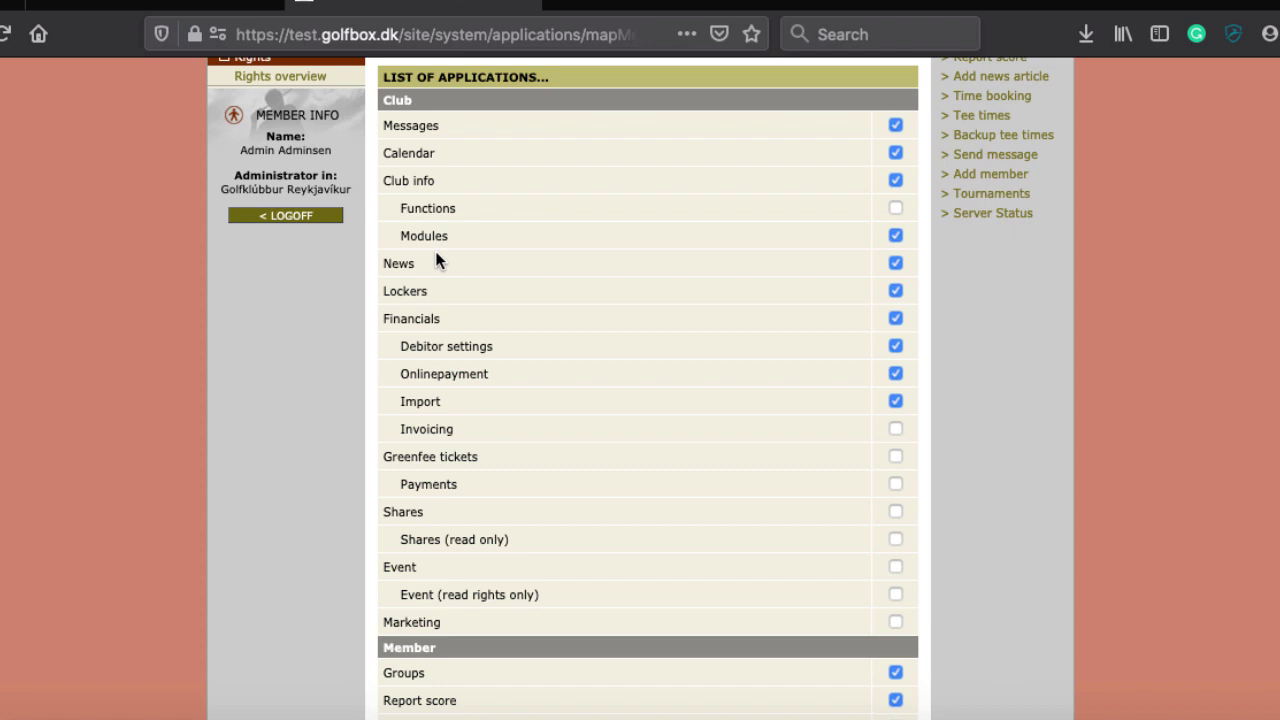
scroll(543, 372, down, 5)
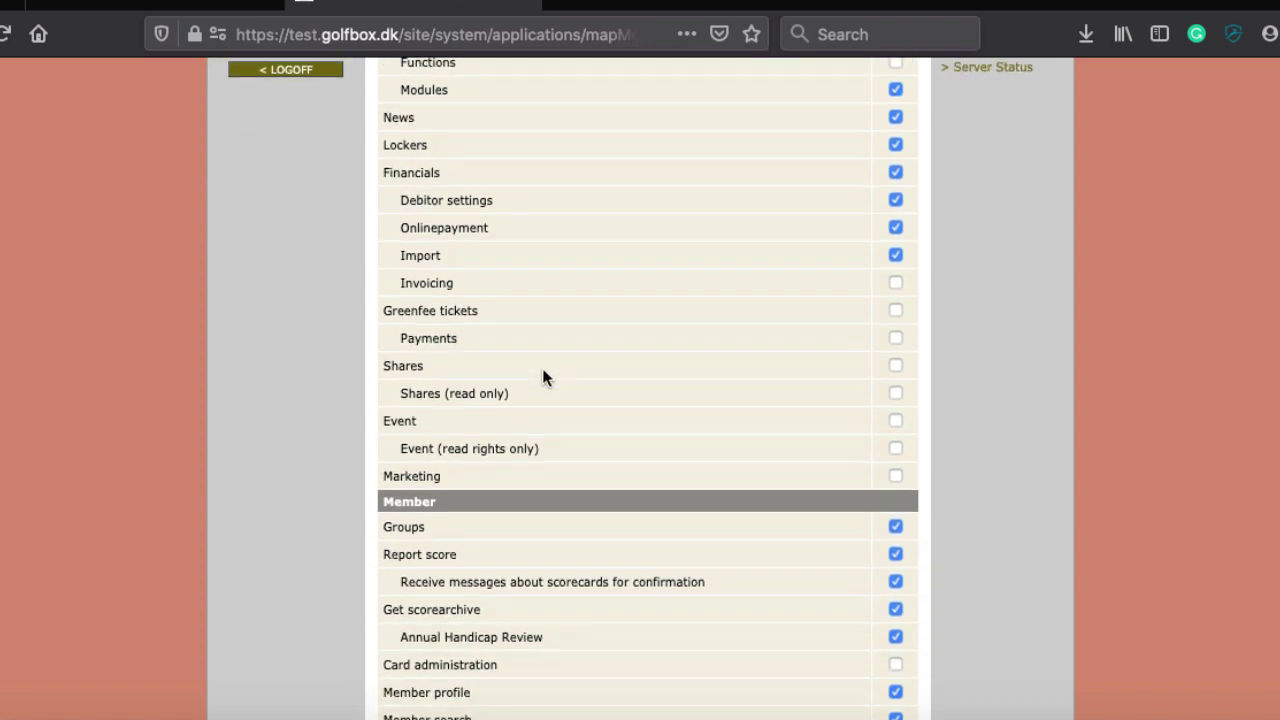
scroll(543, 369, down, 1)
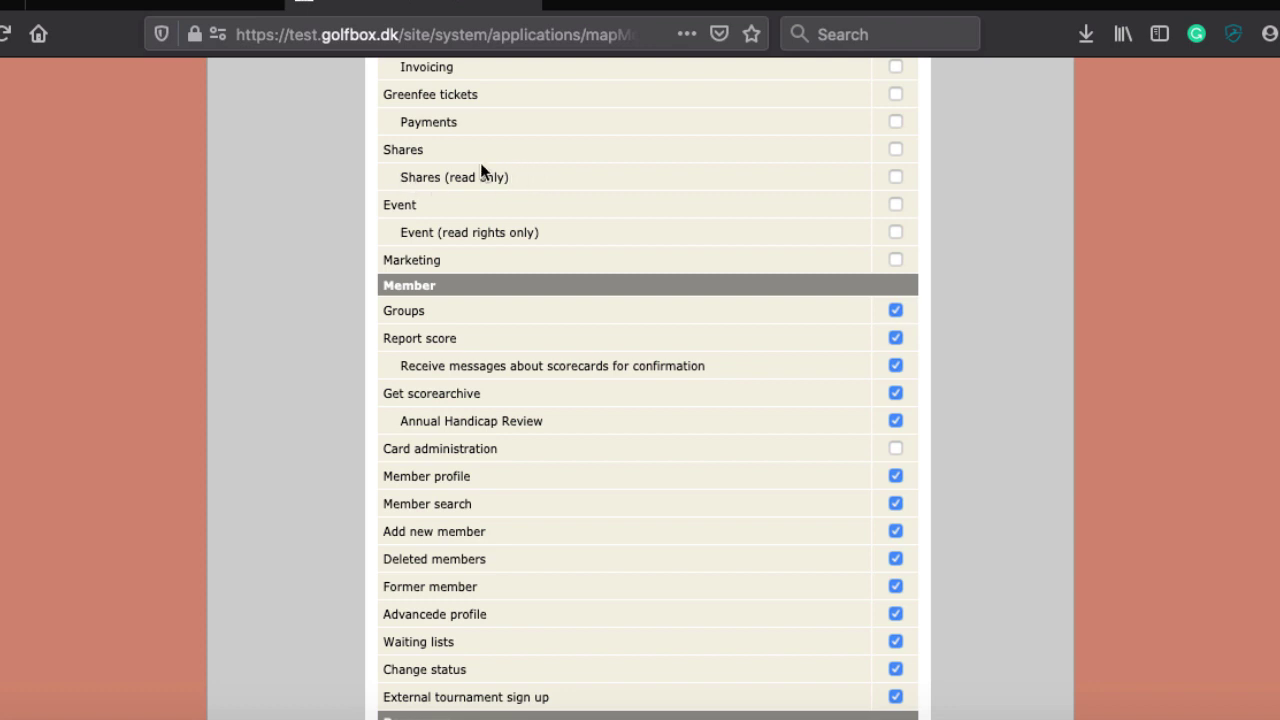
scroll(480, 163, down, 8)
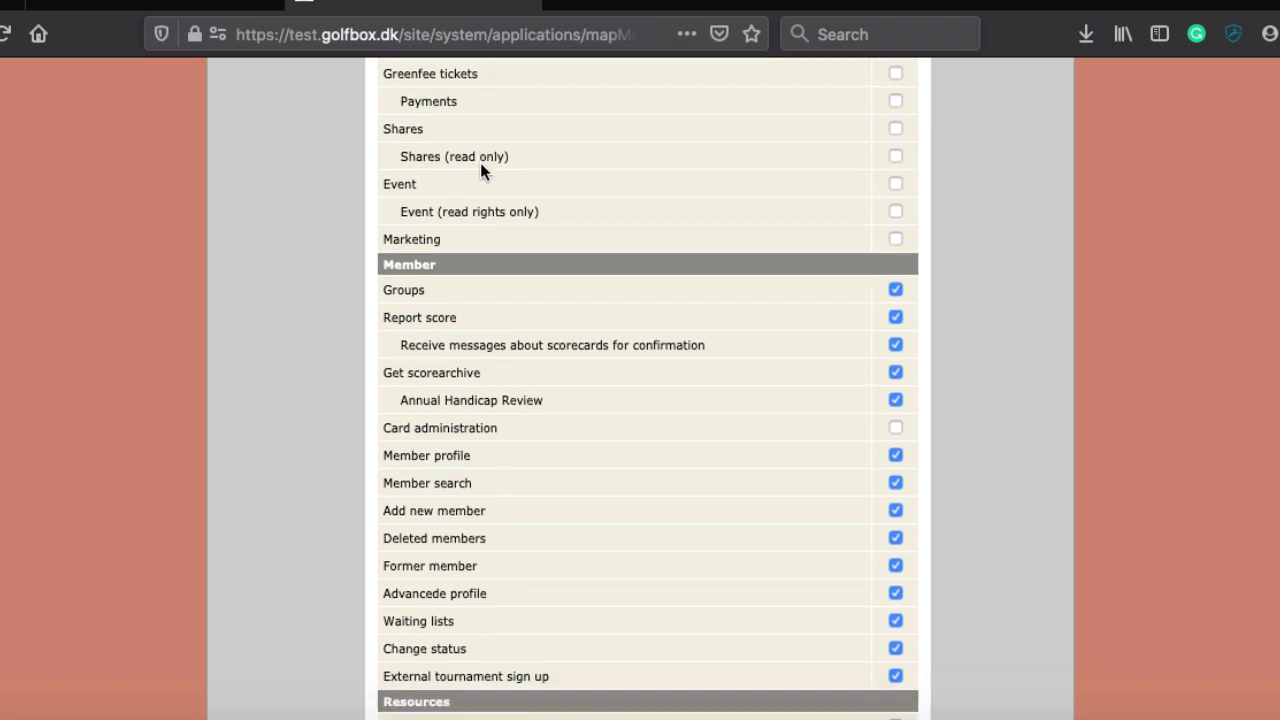
scroll(480, 162, down, 8)
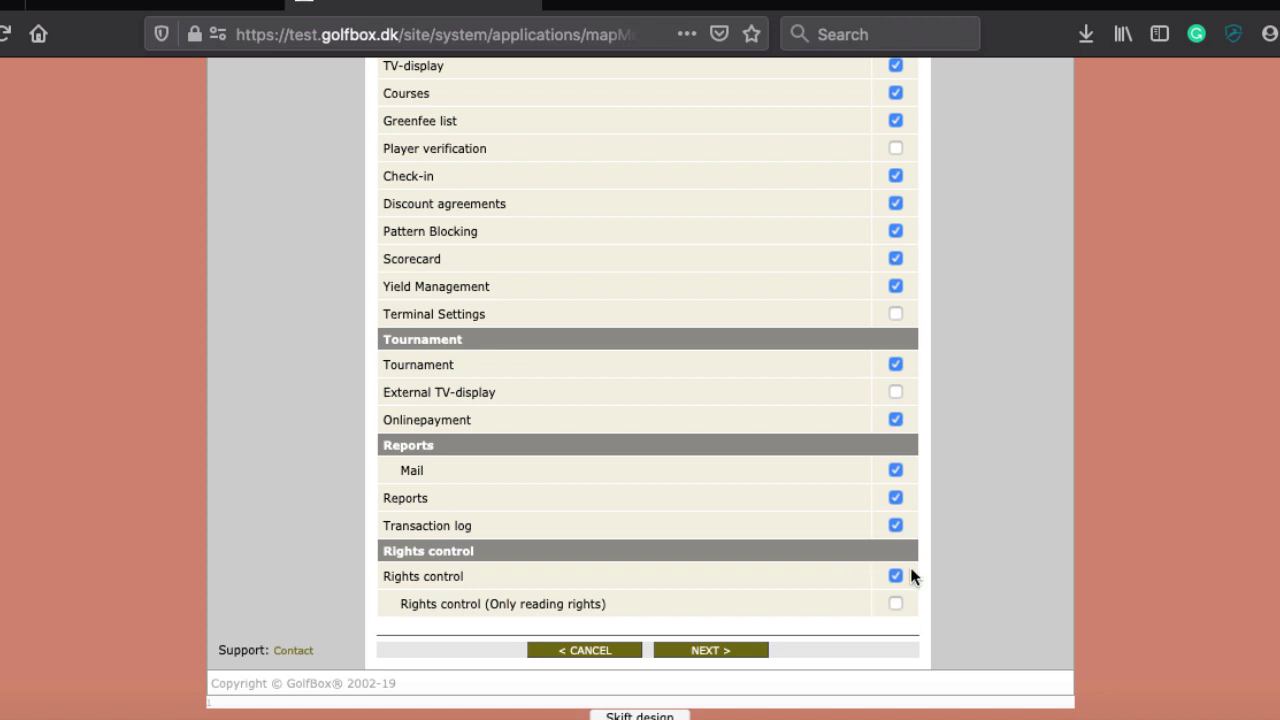
scroll(910, 567, up, 10)
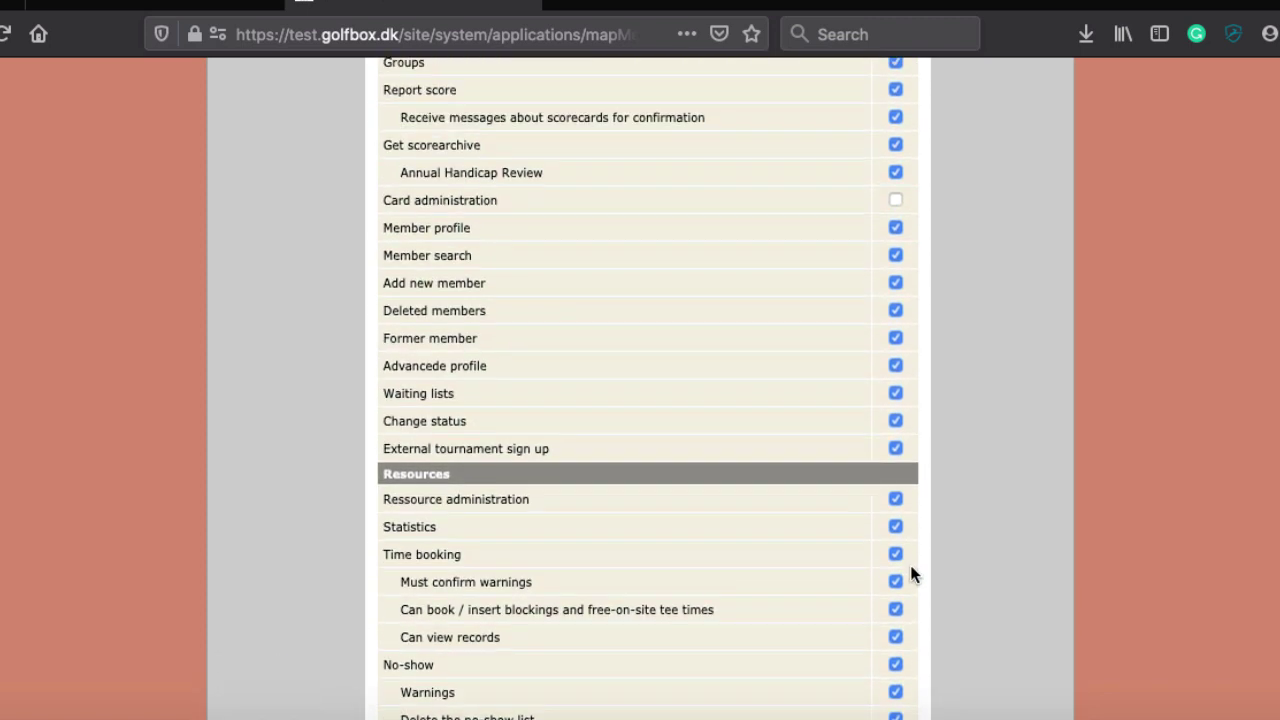
scroll(910, 572, up, 8)
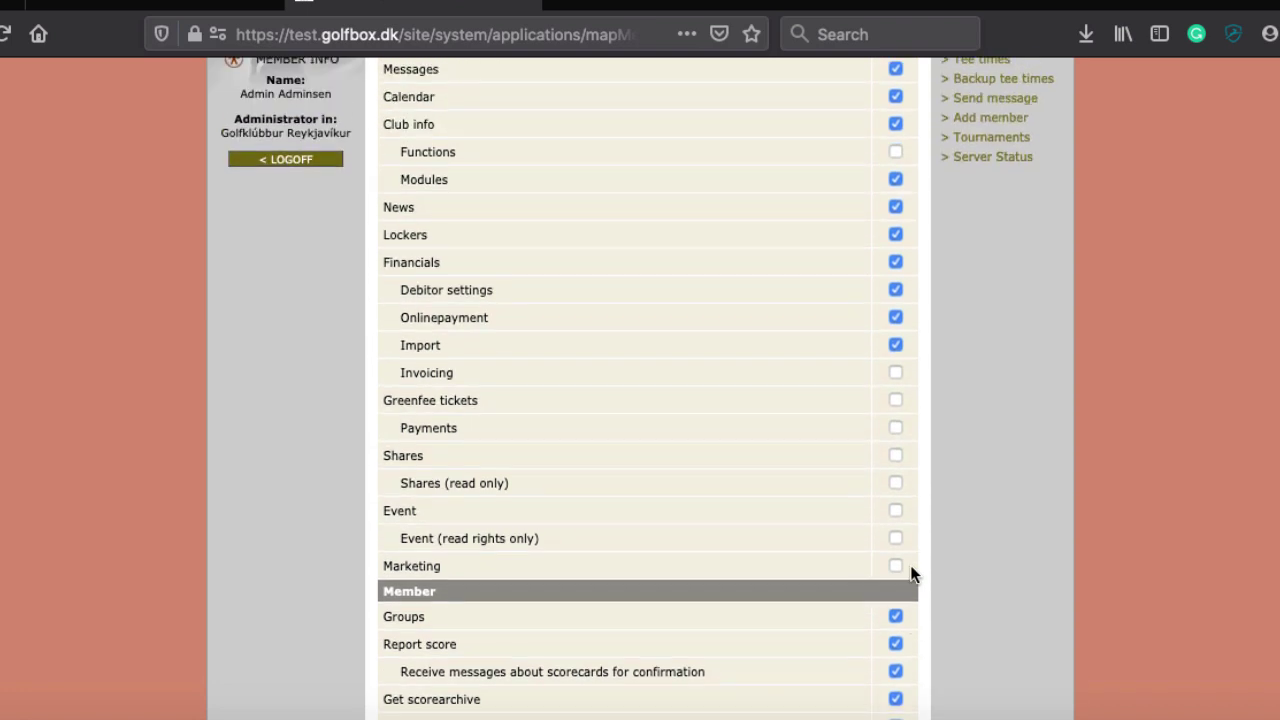
scroll(910, 565, up, 5)
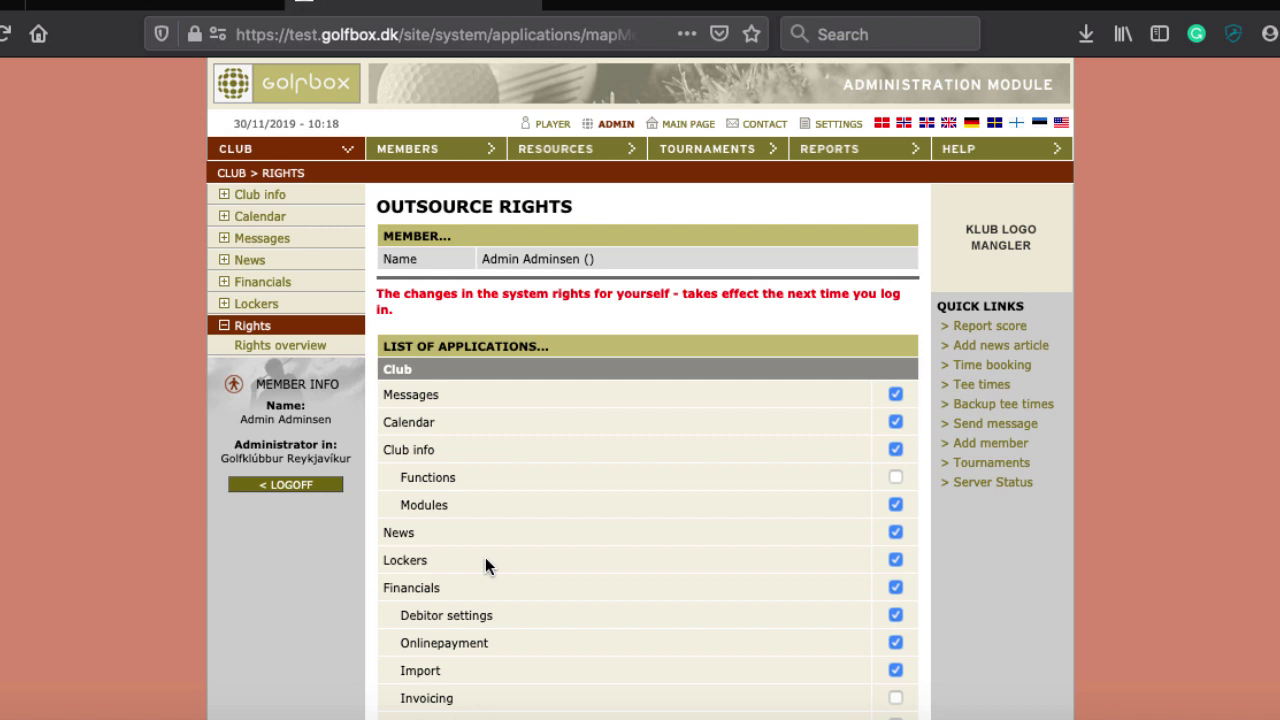
Open Club info > Main data and scroll through the club front page form's address, contact, course and facilities fields
click(266, 195)
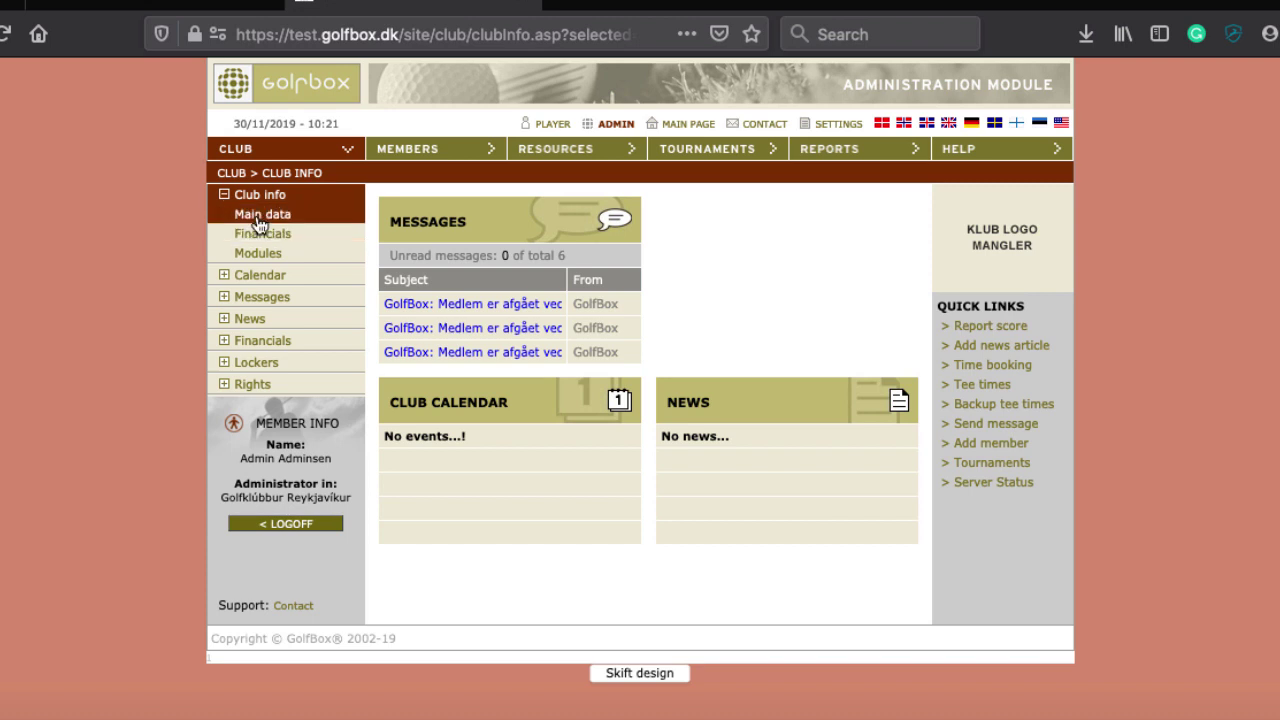
click(252, 219)
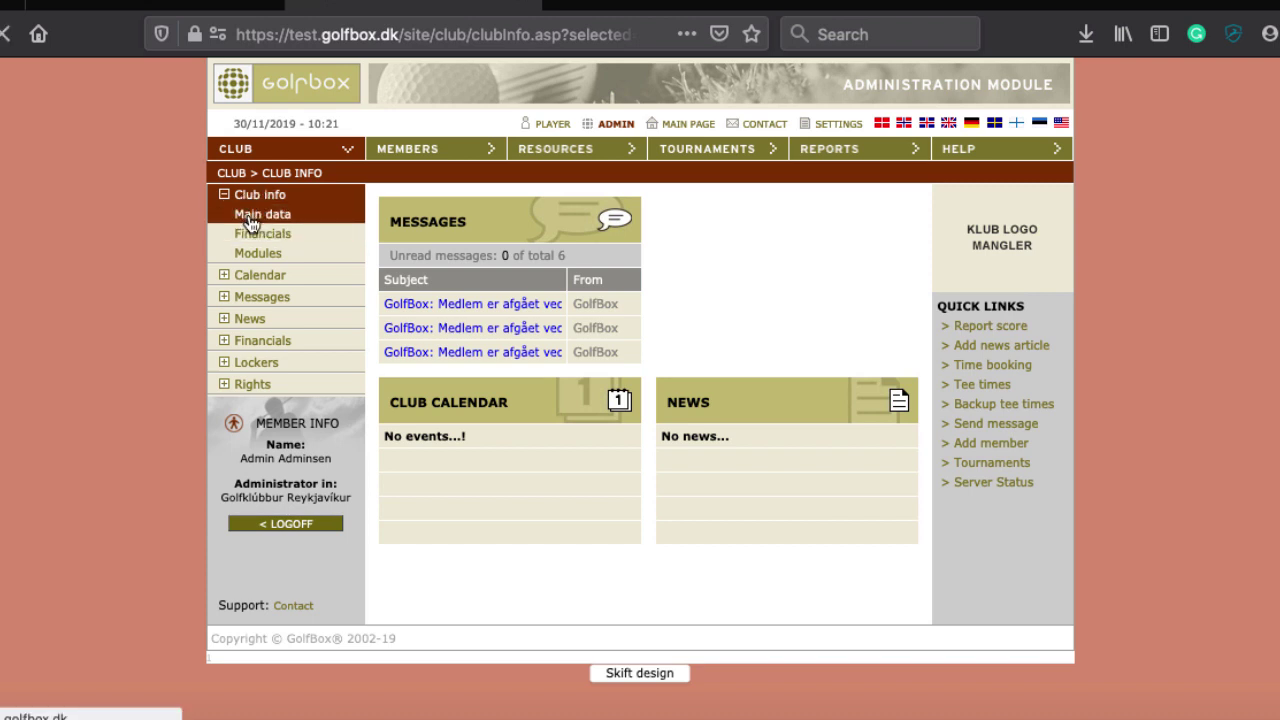
scroll(432, 389, down, 3)
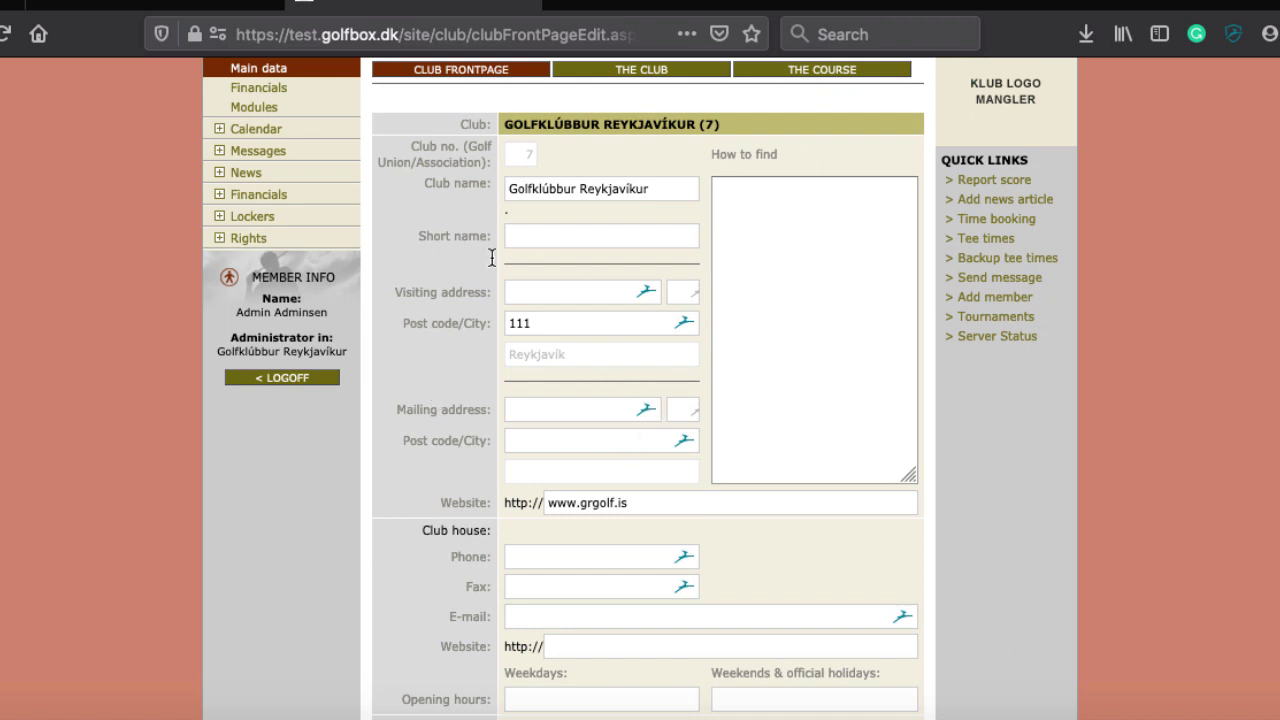
scroll(474, 381, down, 3)
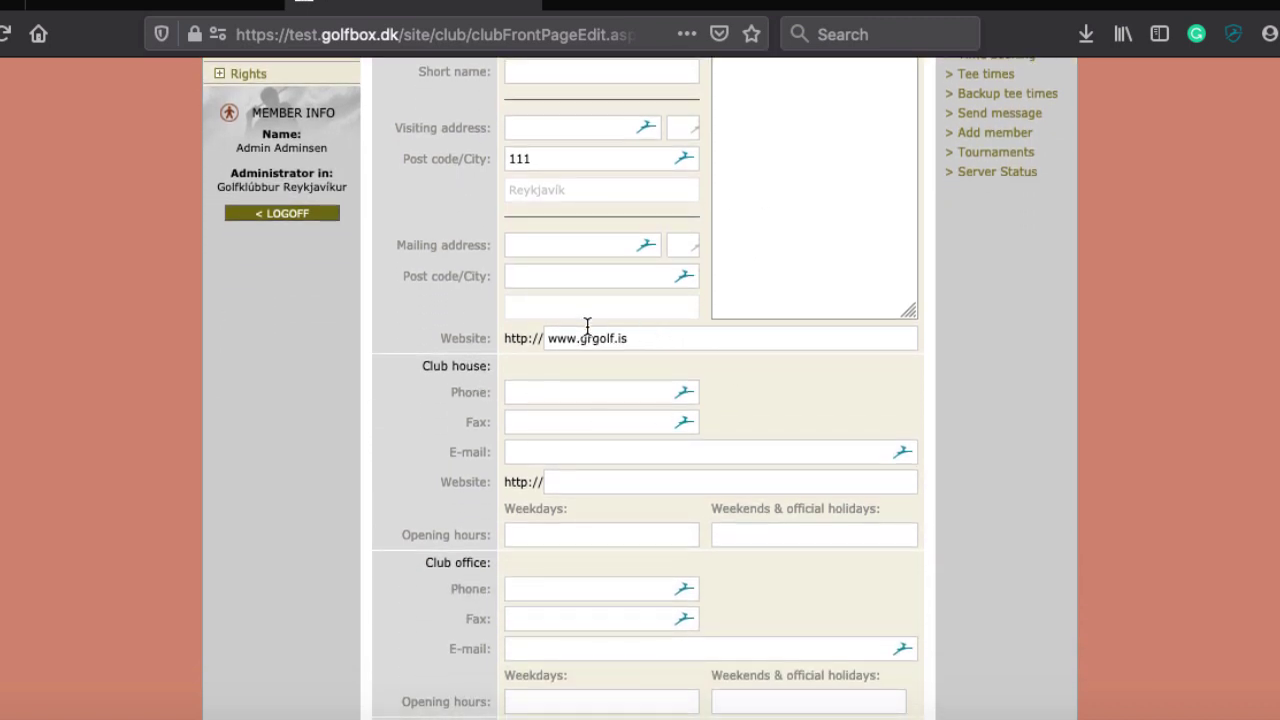
scroll(560, 505, down, 3)
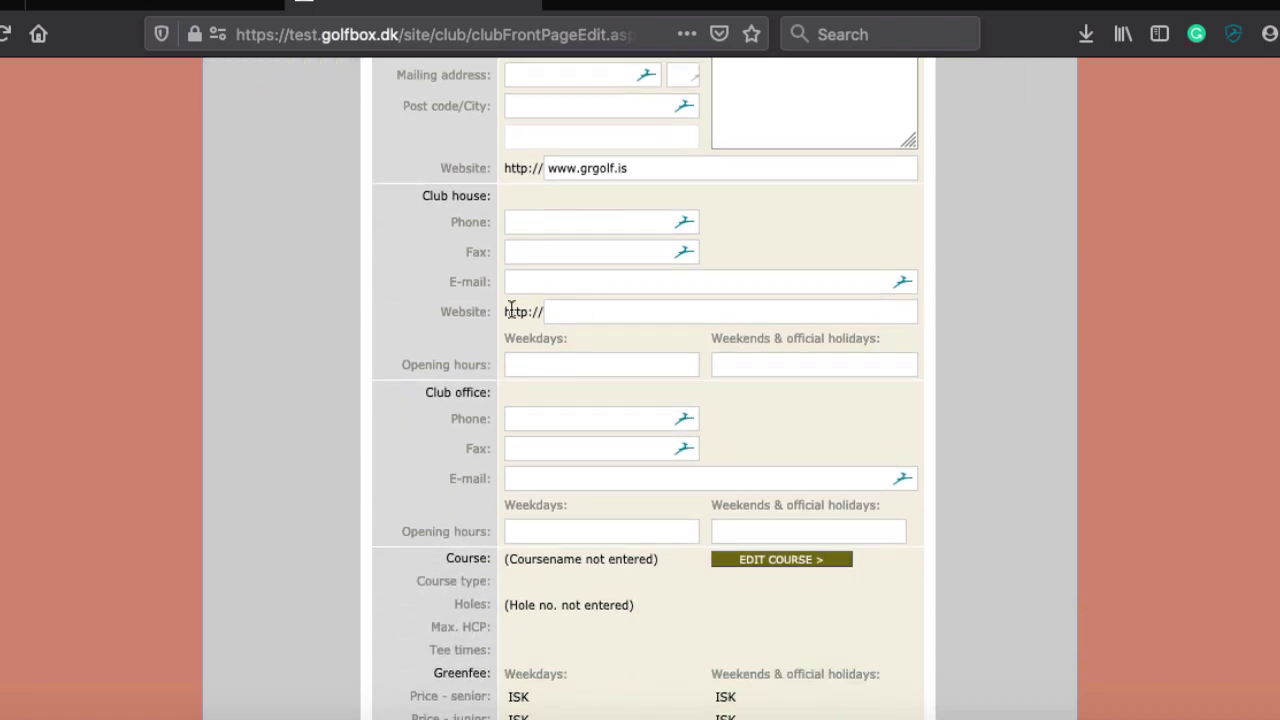
scroll(542, 592, down, 5)
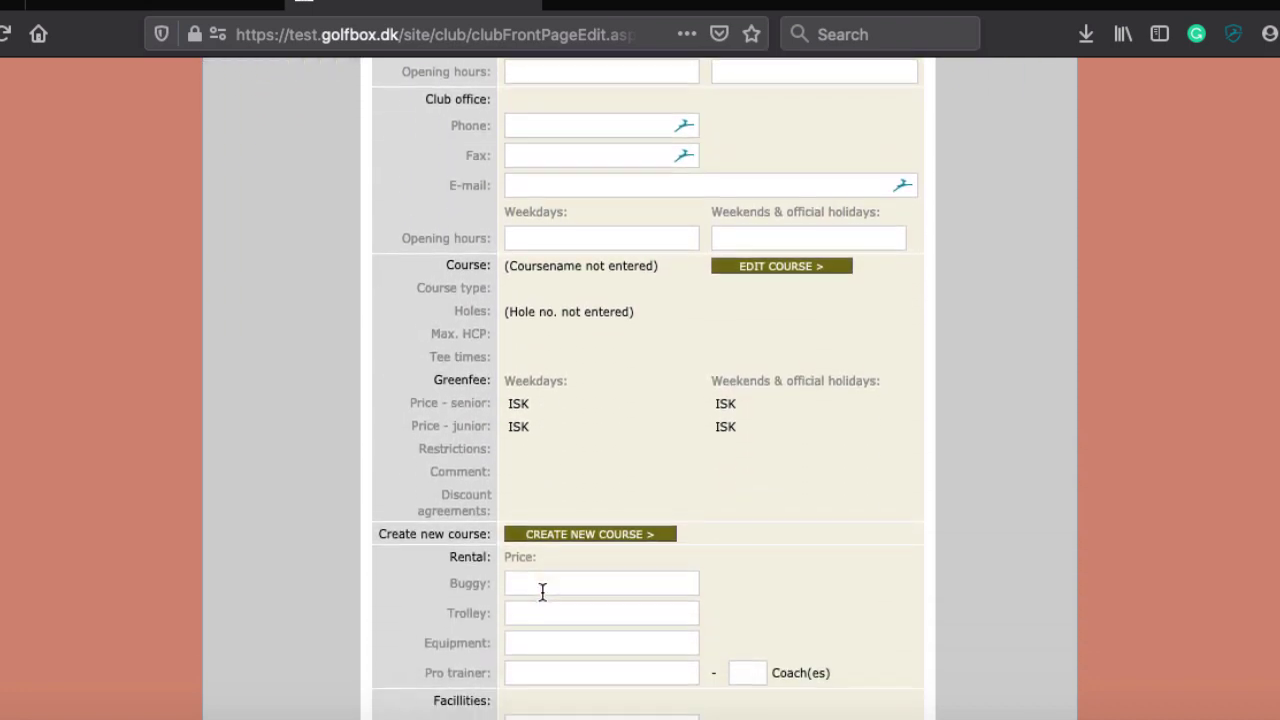
scroll(542, 592, down, 1)
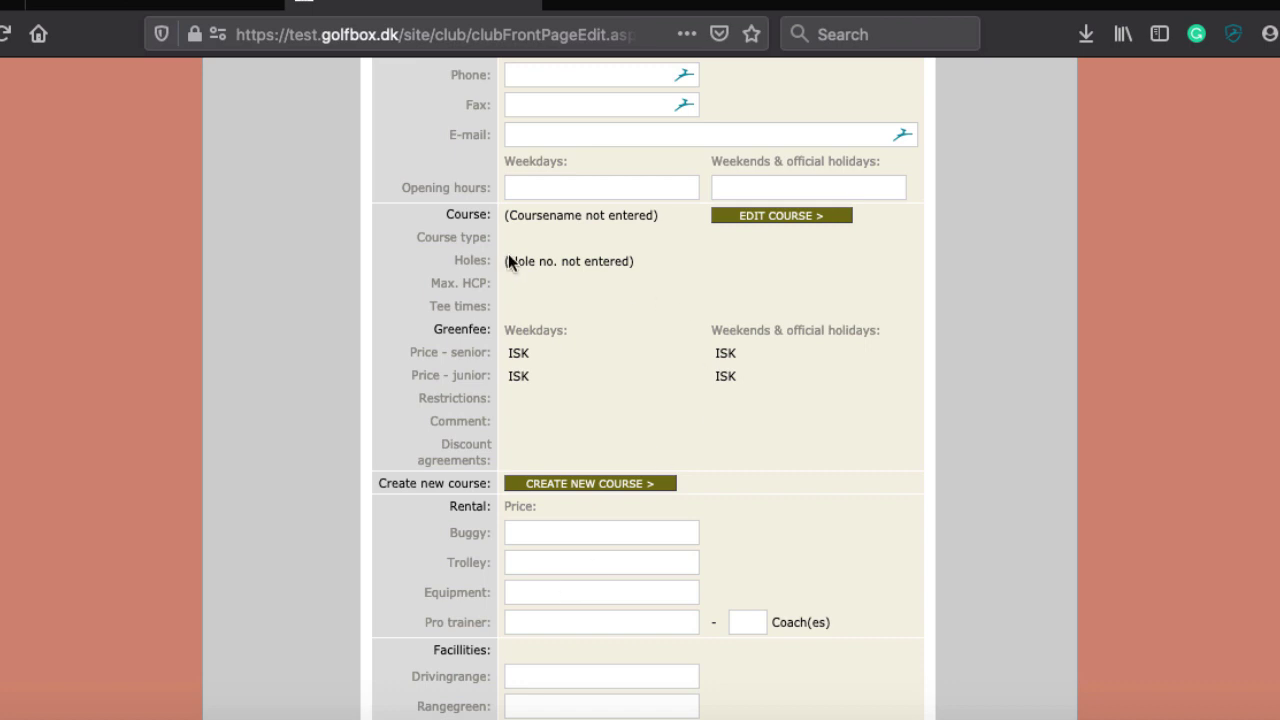
scroll(577, 276, down, 4)
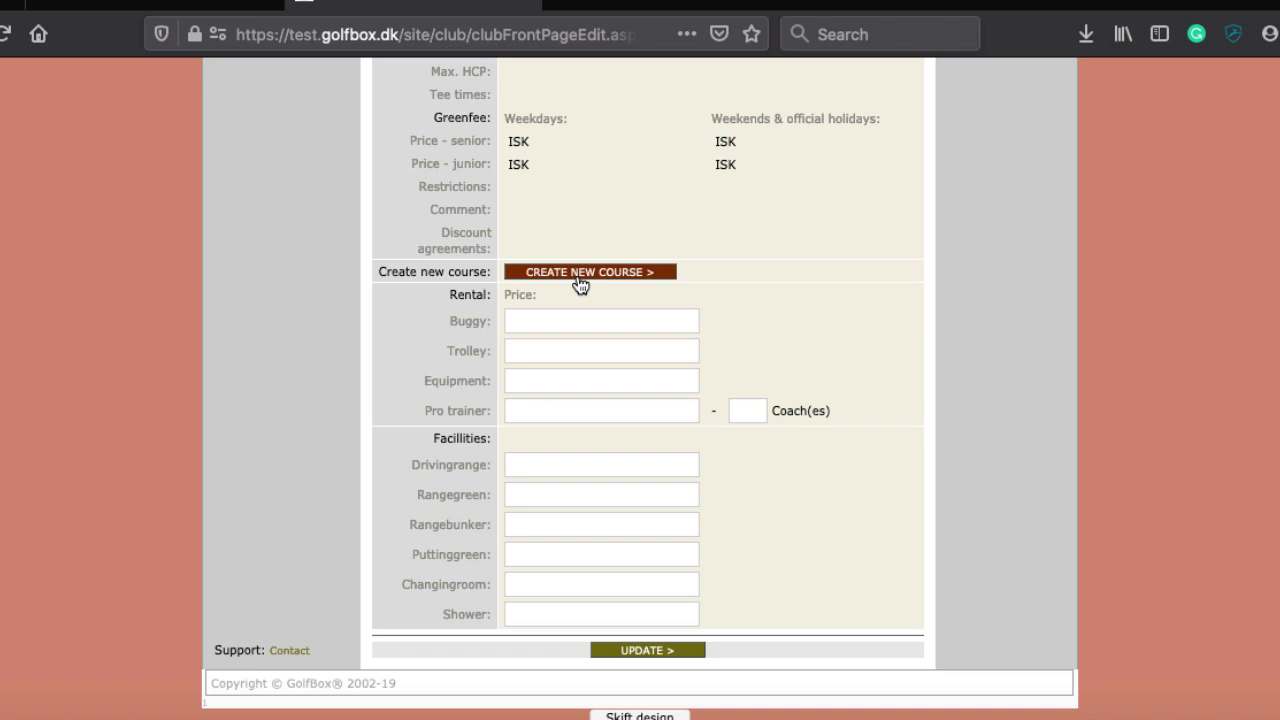
scroll(397, 240, up, 3)
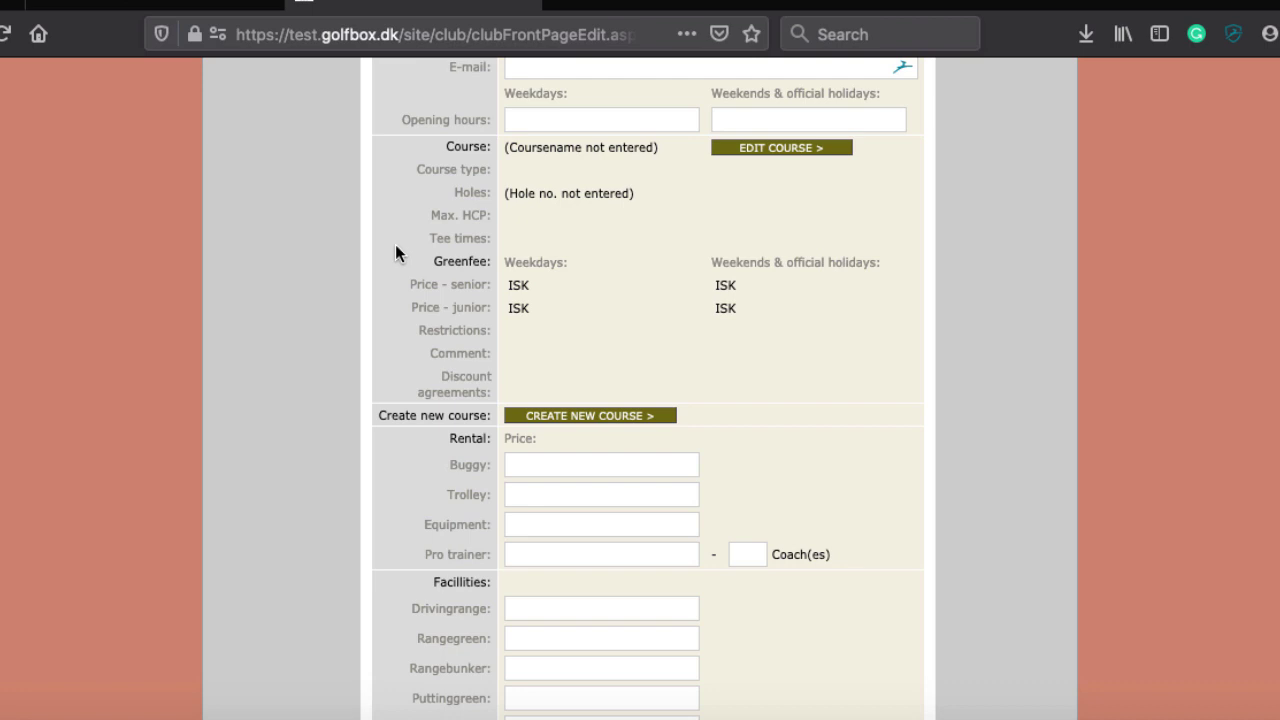
scroll(396, 246, up, 5)
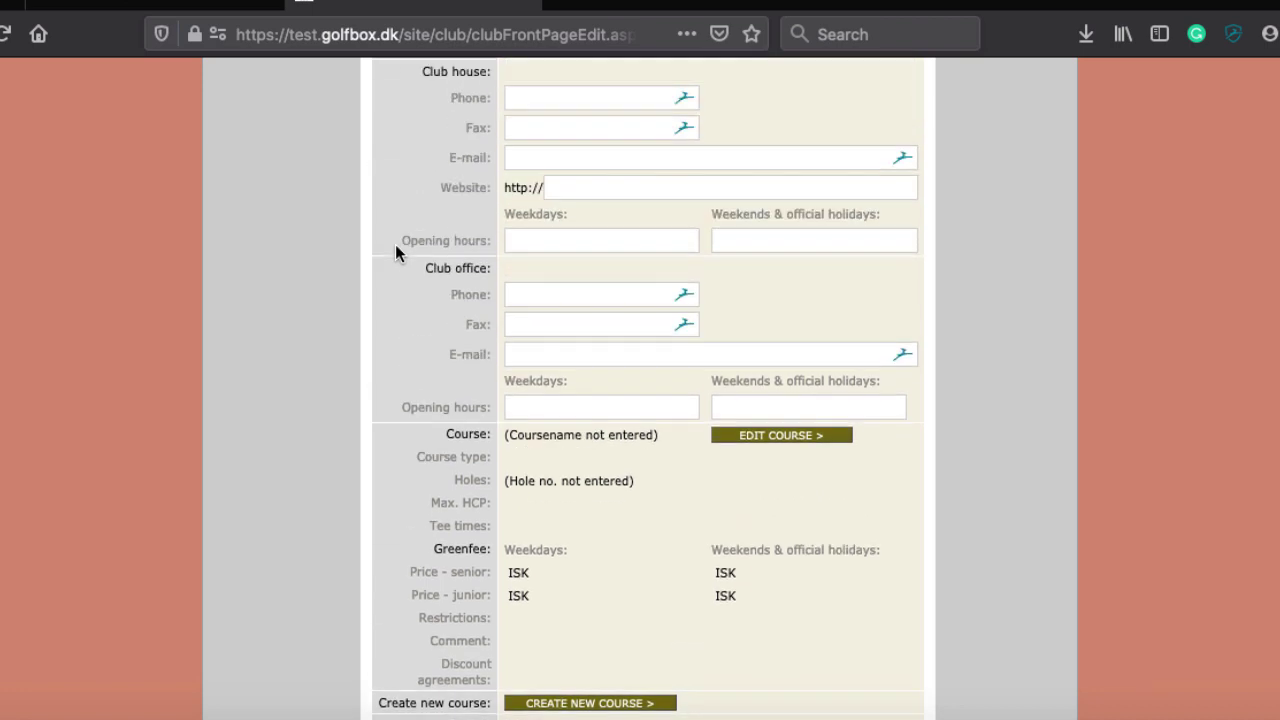
scroll(395, 244, up, 10)
scroll(395, 244, up, 1)
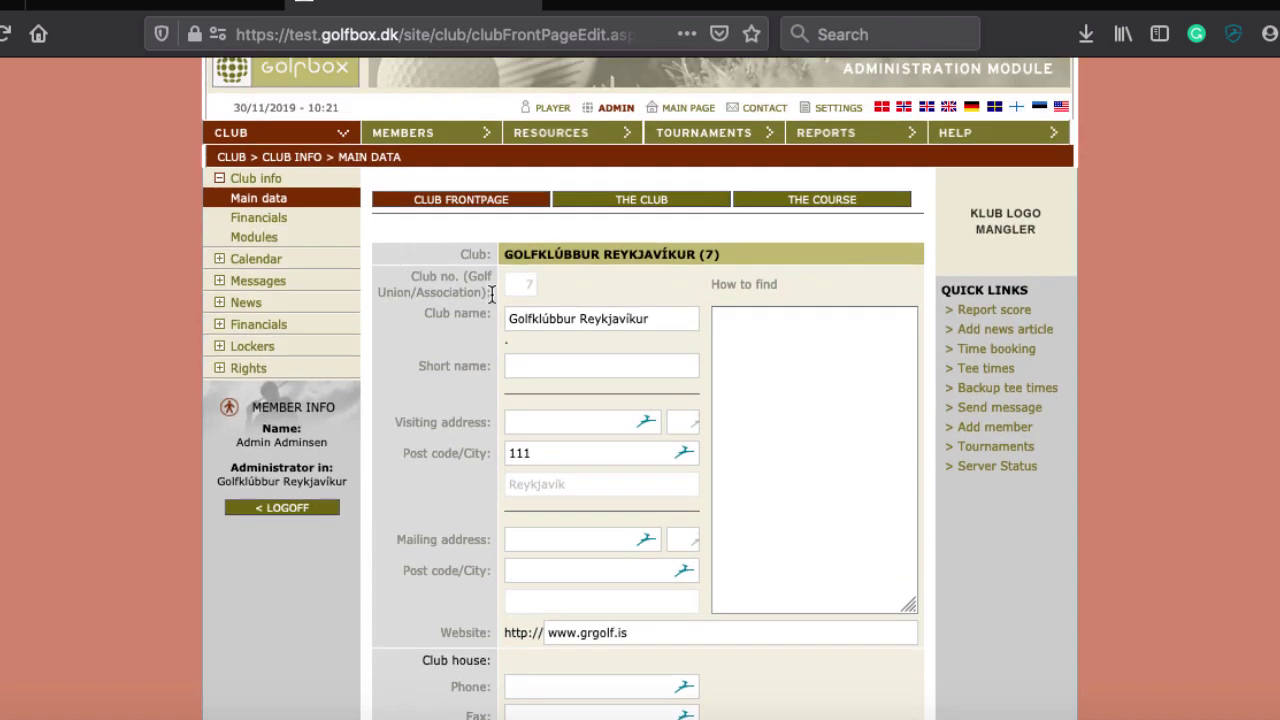
Review the club details with membership fees, then switch to THE COURSE tab
click(654, 205)
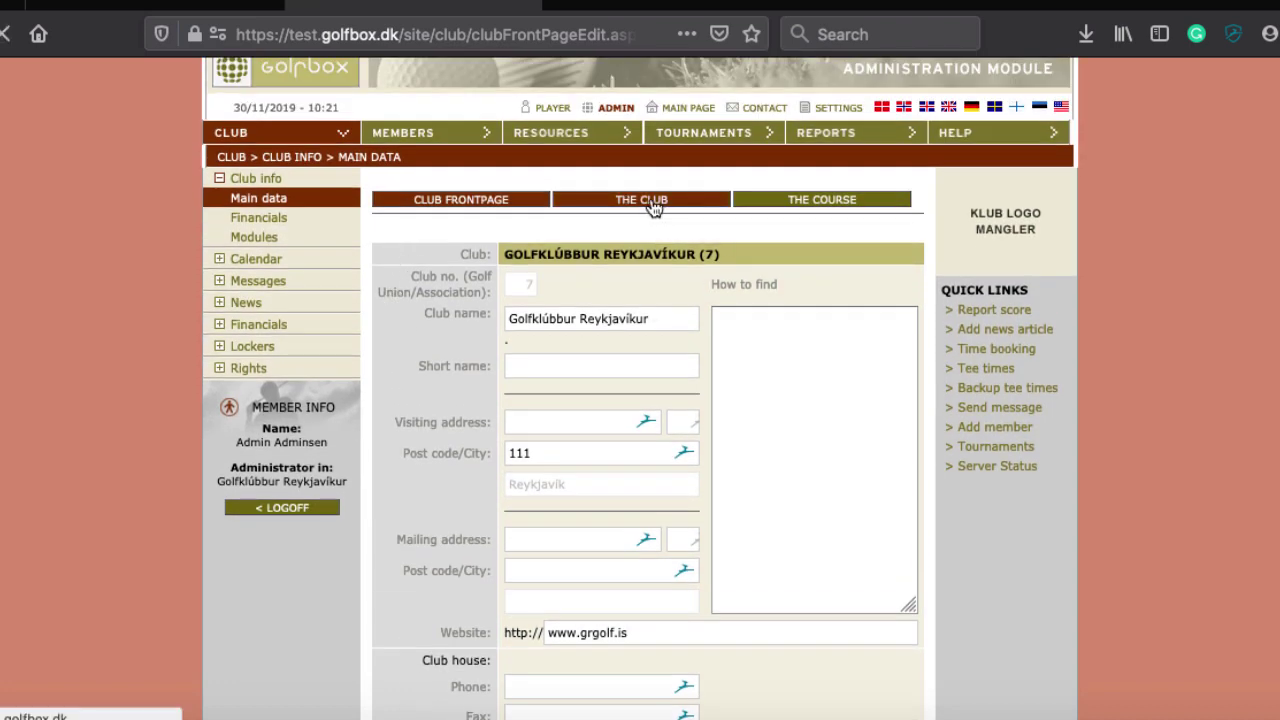
scroll(499, 328, down, 2)
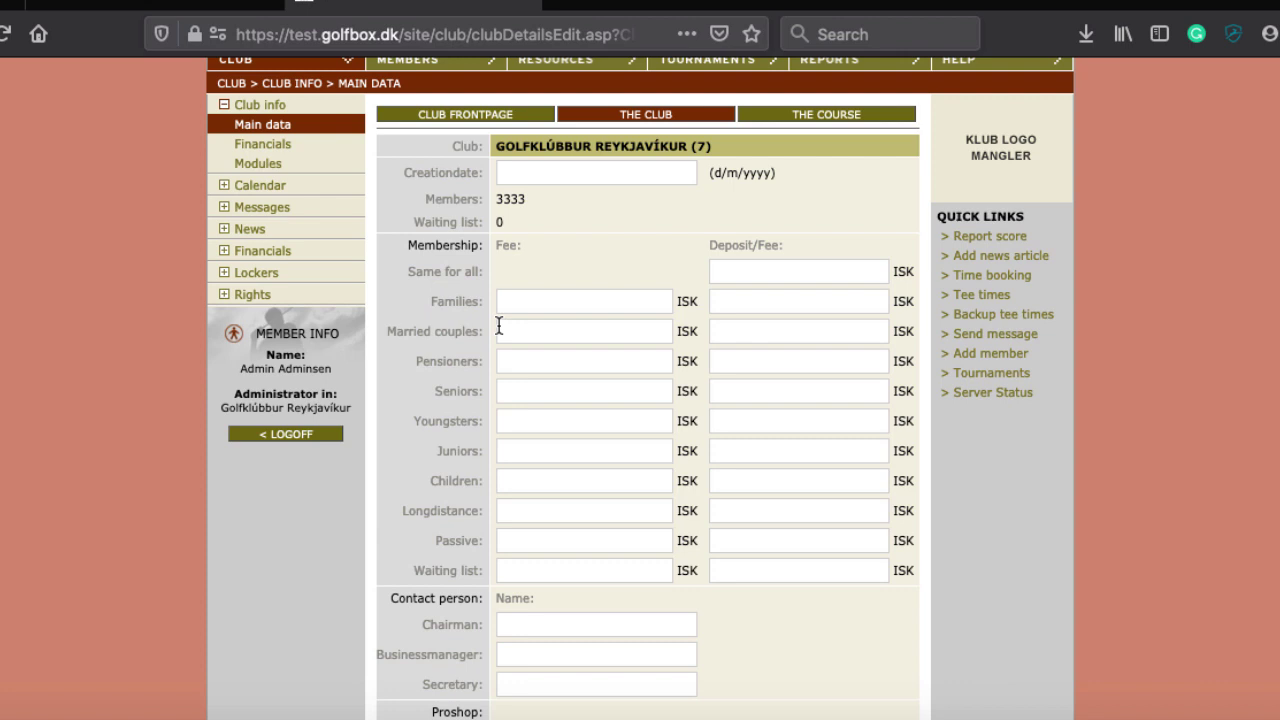
scroll(499, 328, down, 6)
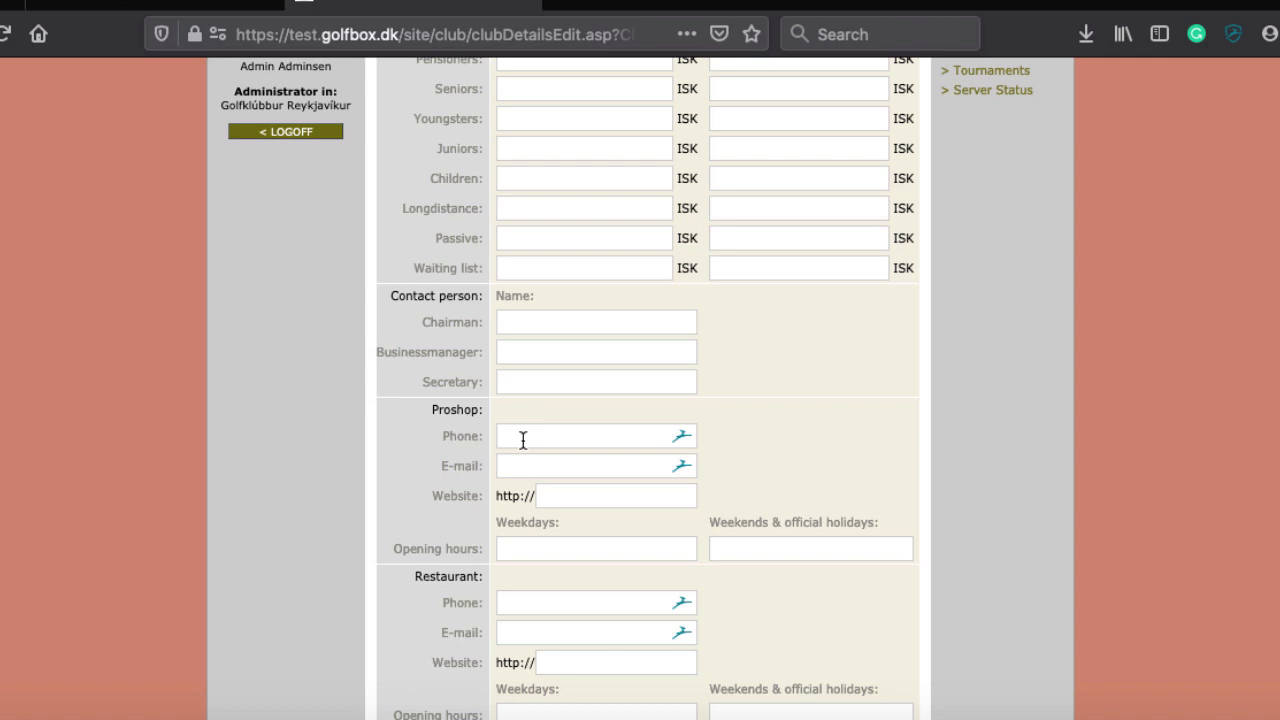
scroll(523, 440, down, 3)
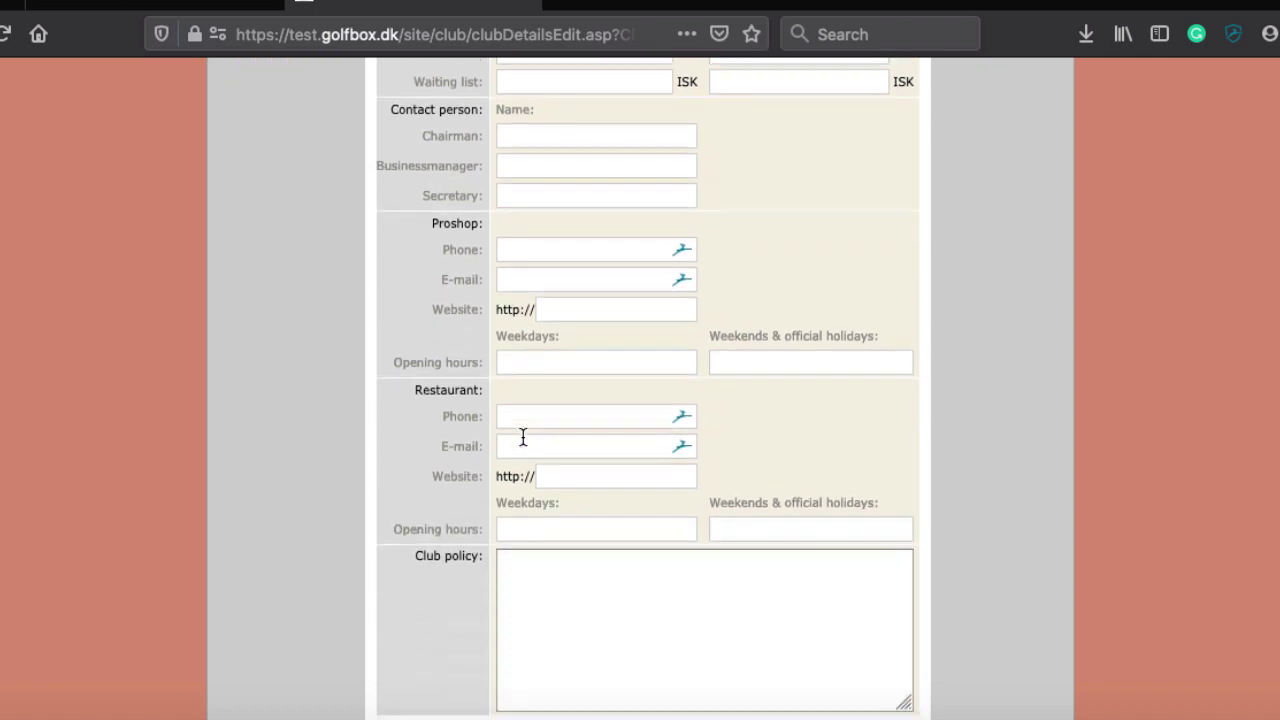
scroll(523, 440, up, 5)
scroll(522, 437, up, 3)
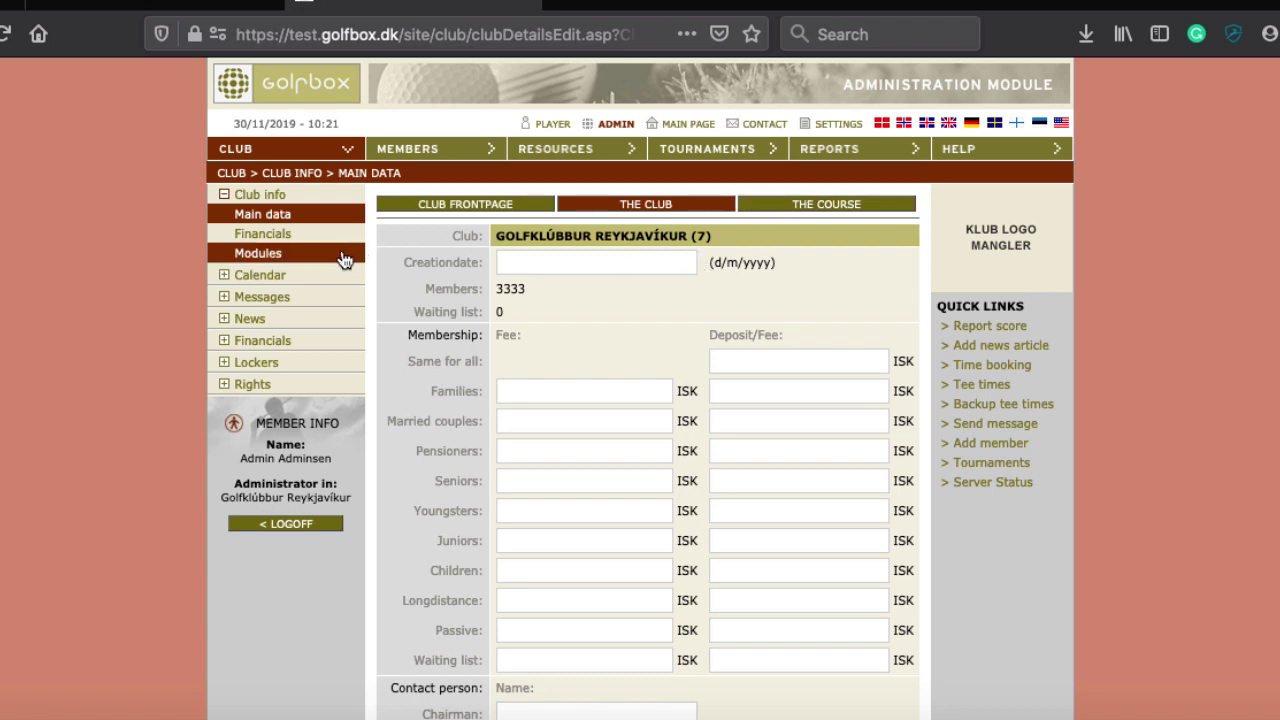
click(795, 206)
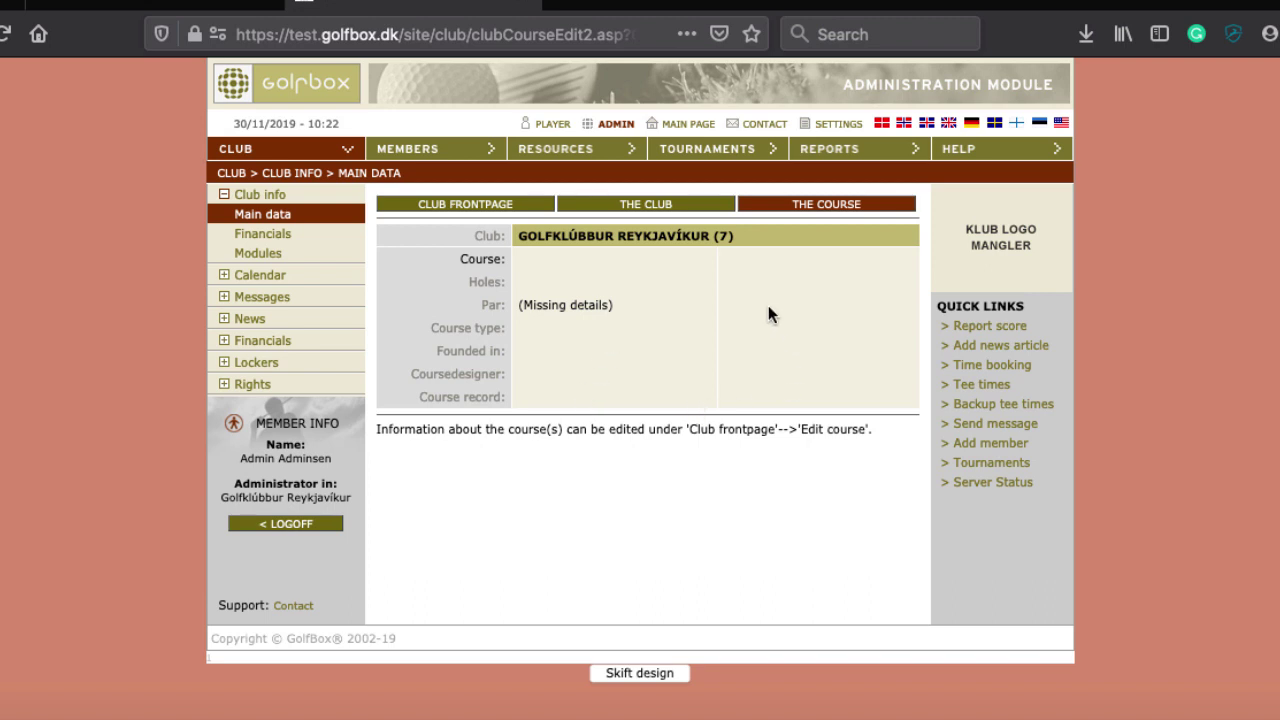
Open Club info > Financials, which shows No financial integration and empty account fields
click(242, 236)
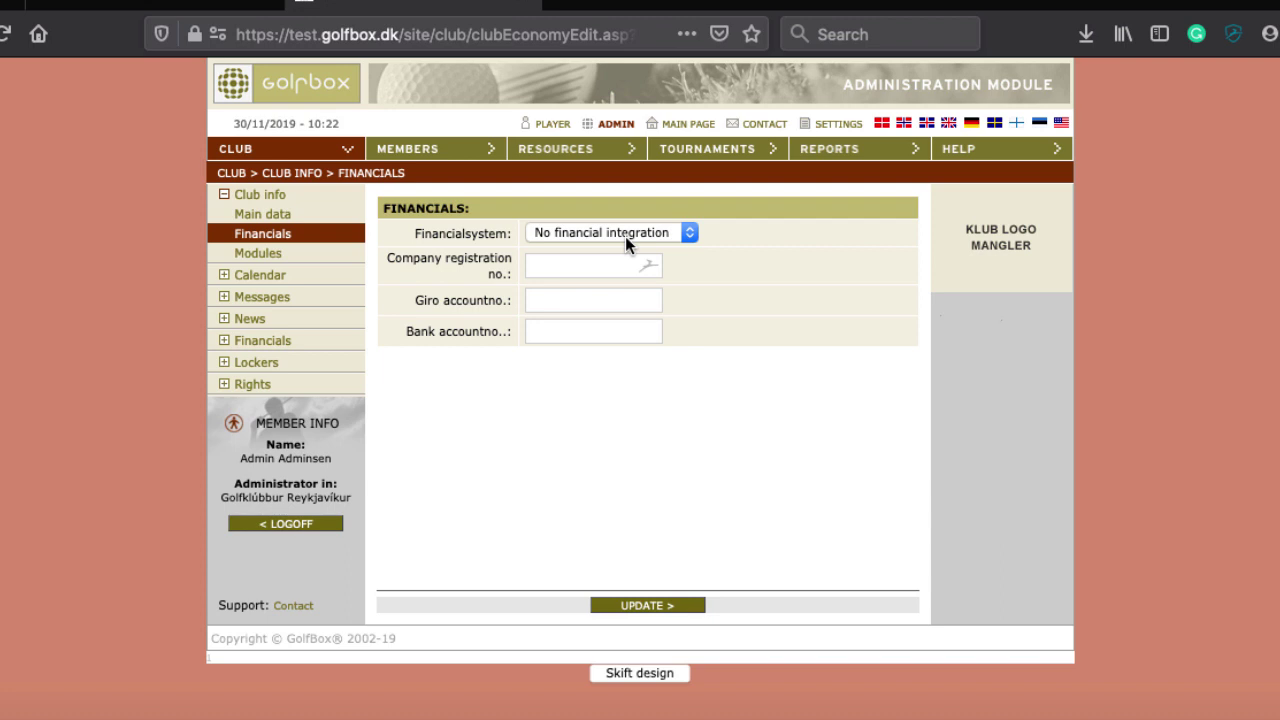
Leave the financial system unchanged, read the Modules data-processing page, then return to the Club info overview
click(625, 236)
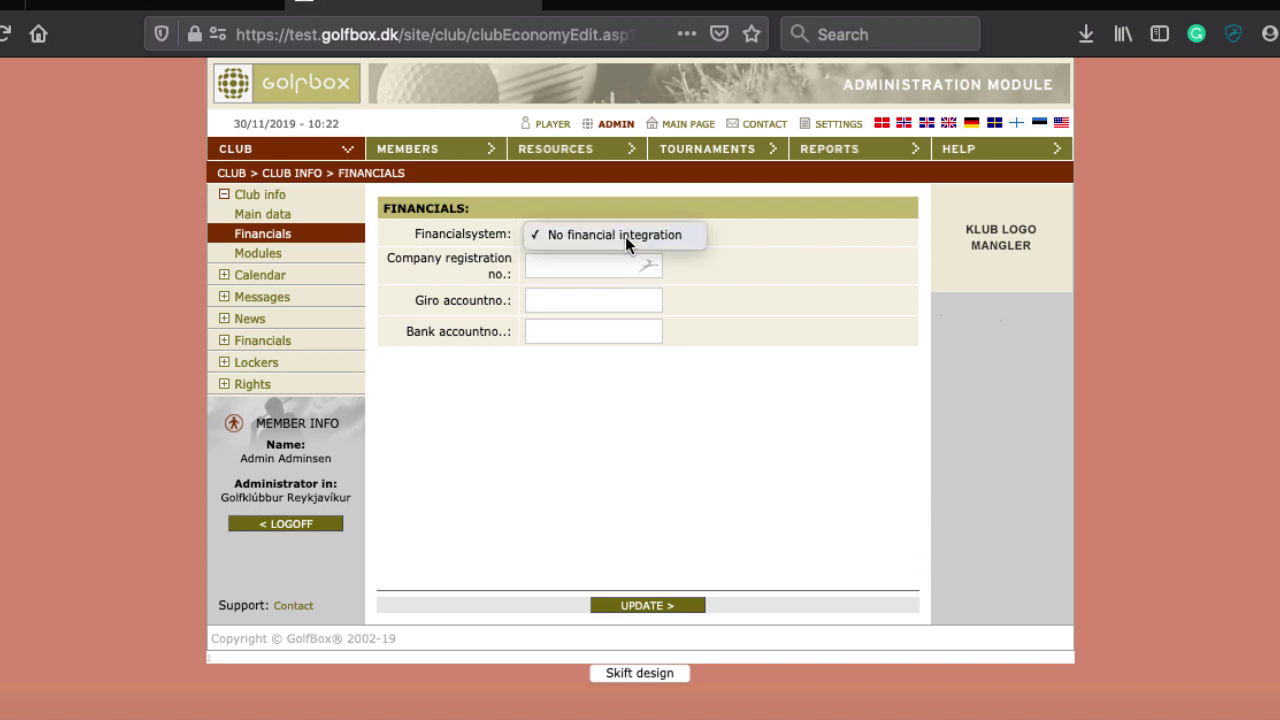
click(625, 236)
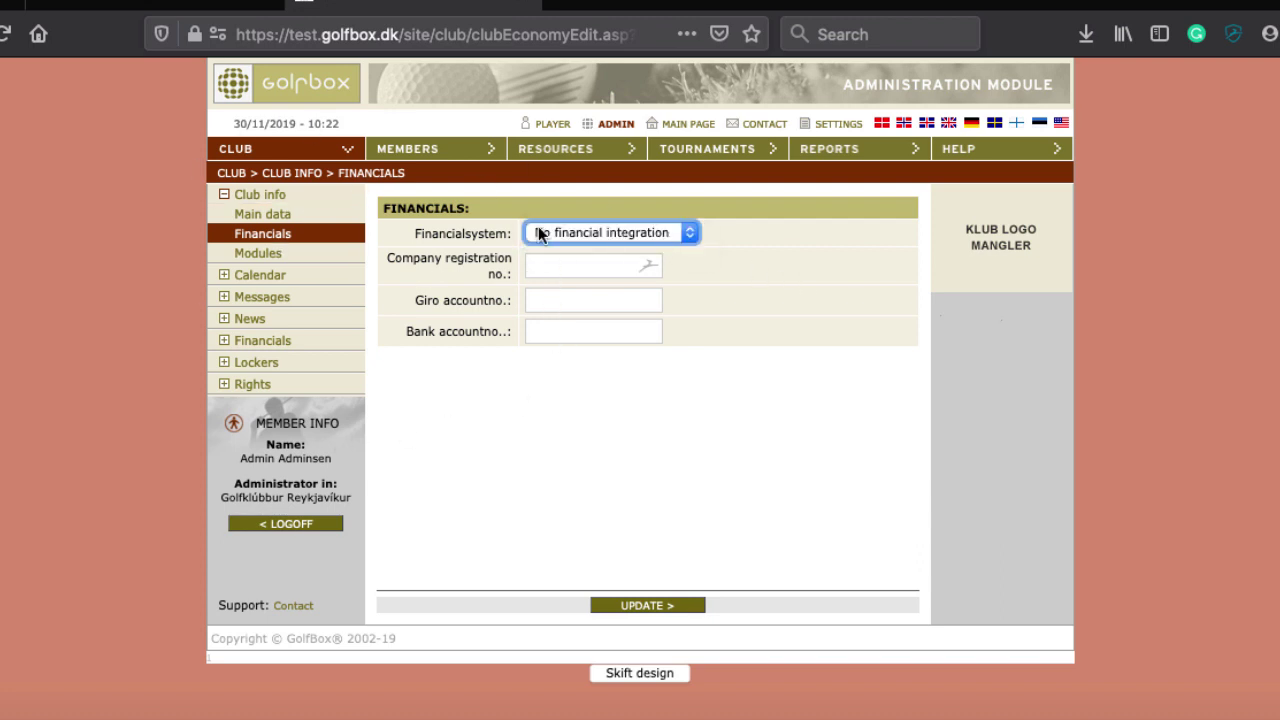
click(247, 257)
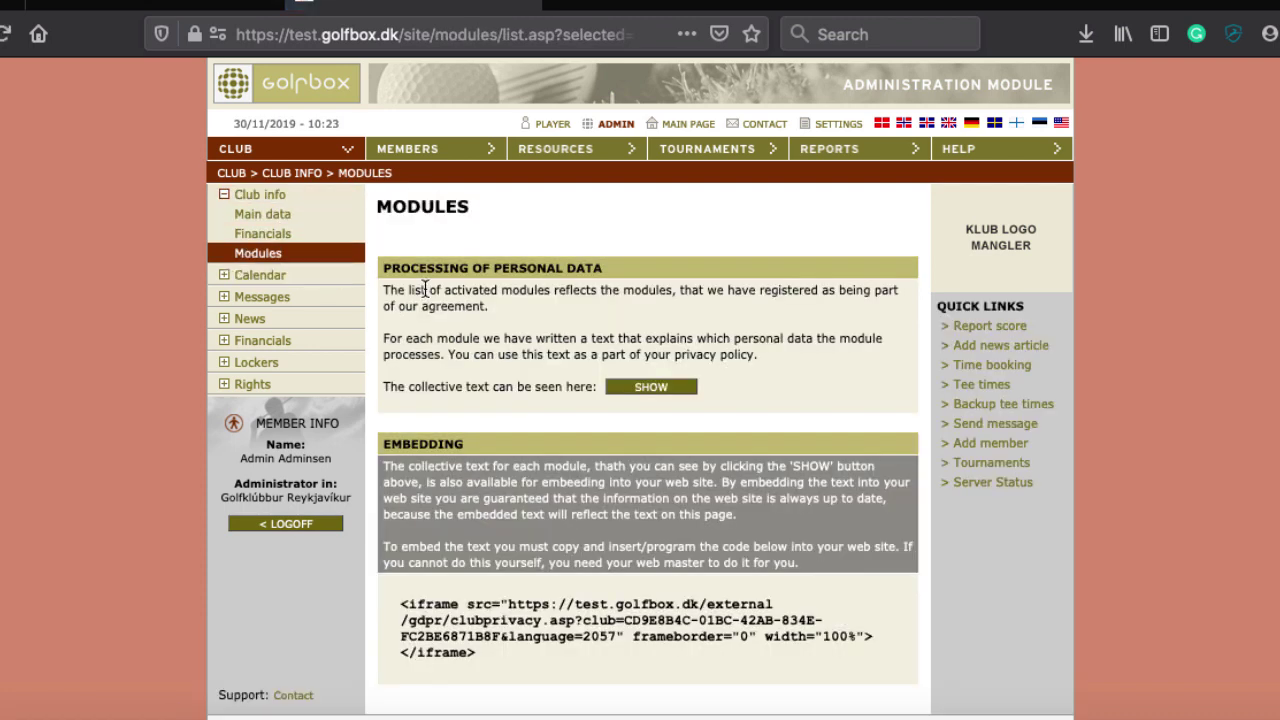
scroll(425, 289, down, 1)
scroll(440, 289, down, 1)
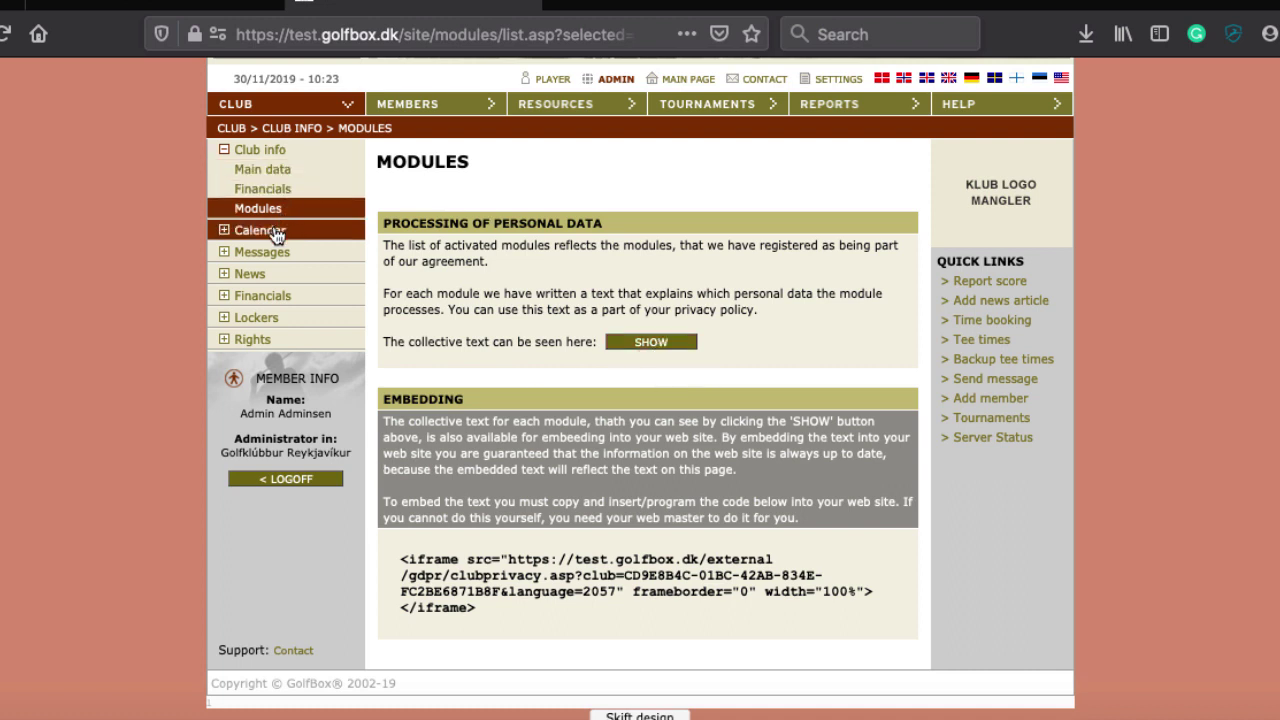
click(258, 149)
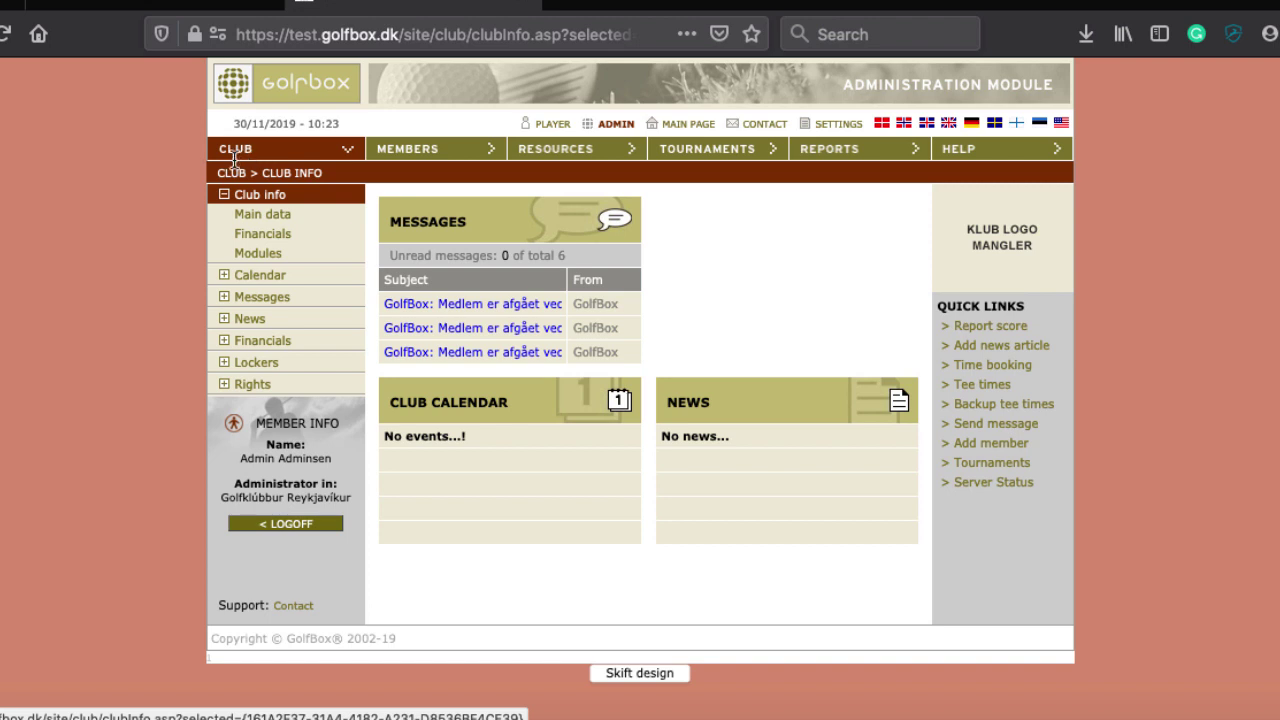
Open the Calendar, which lists no events for 23/11/2019 to 30/01/2020
click(268, 285)
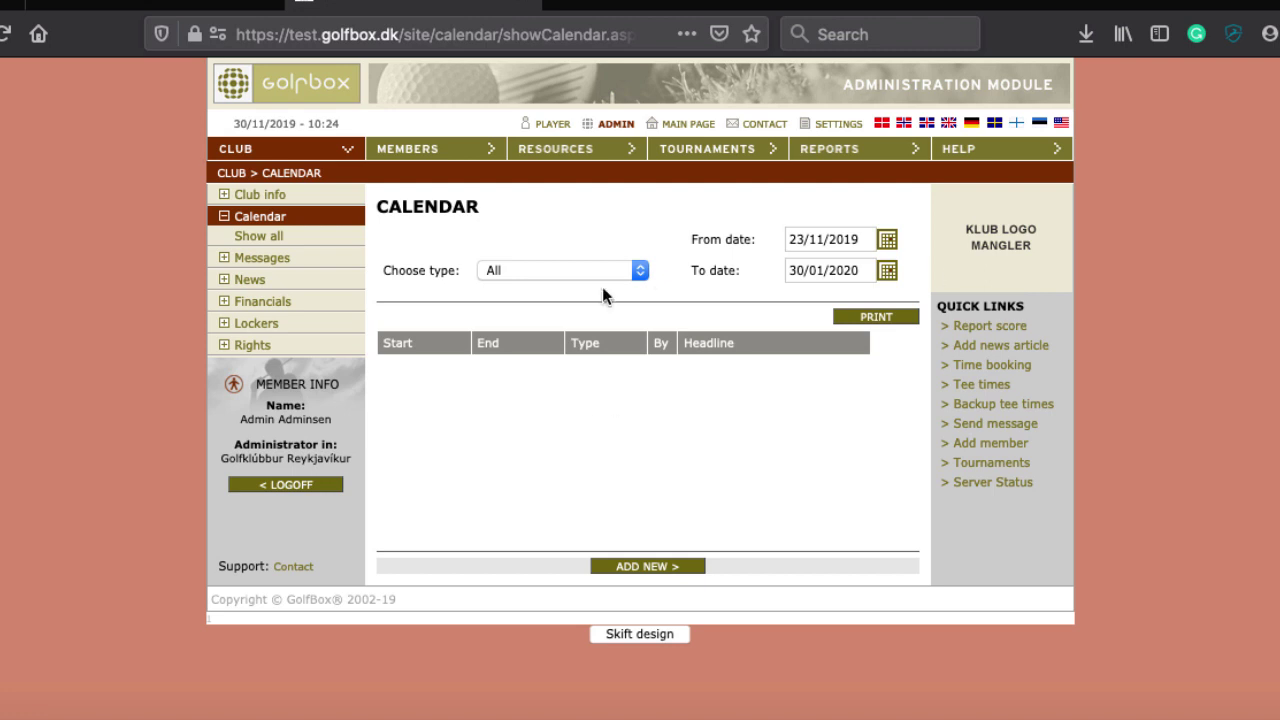
Add a new calendar event headed 'Greenkeepers wine tasting', keeping the type as Club
click(634, 566)
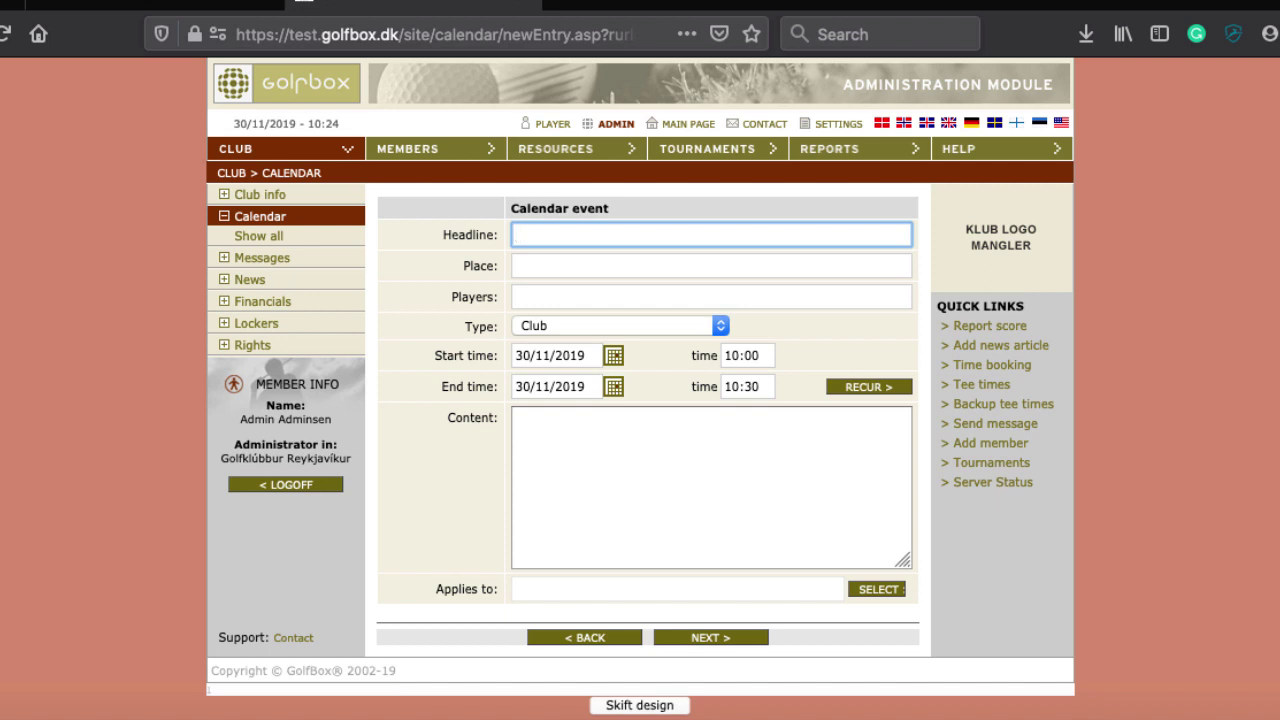
text(Greenkeepers wine tasting)
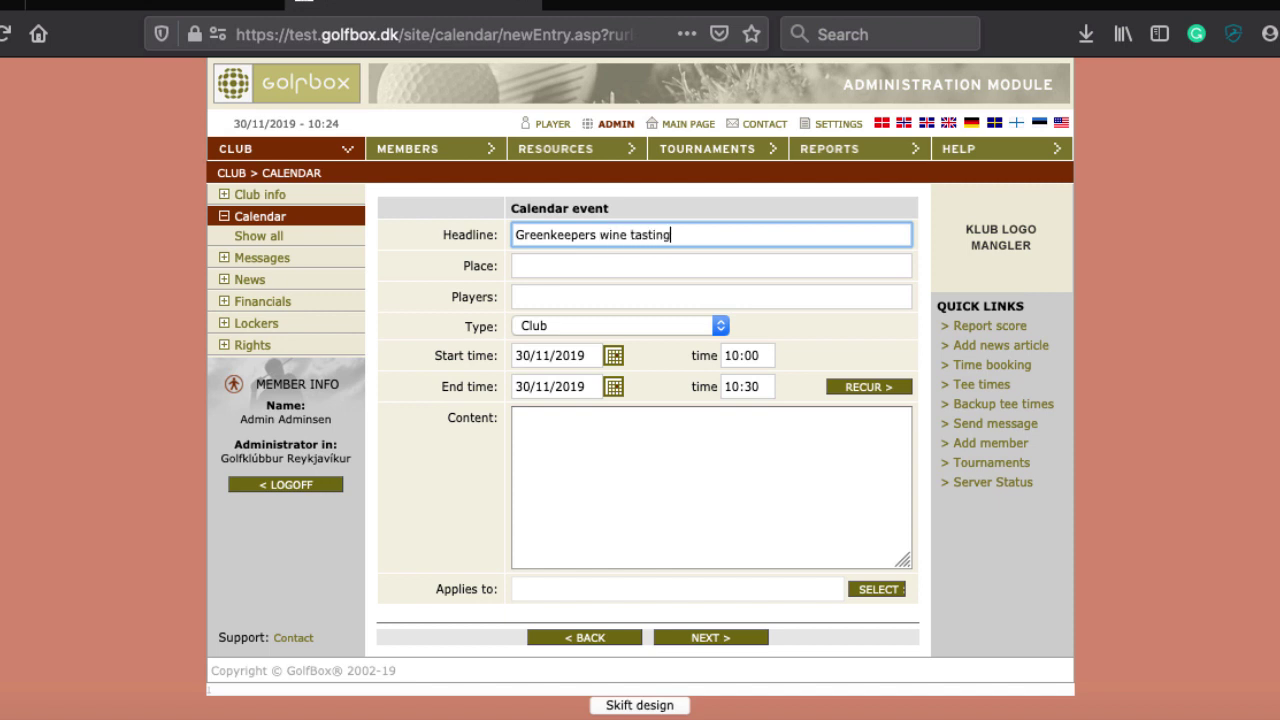
key(Tab)
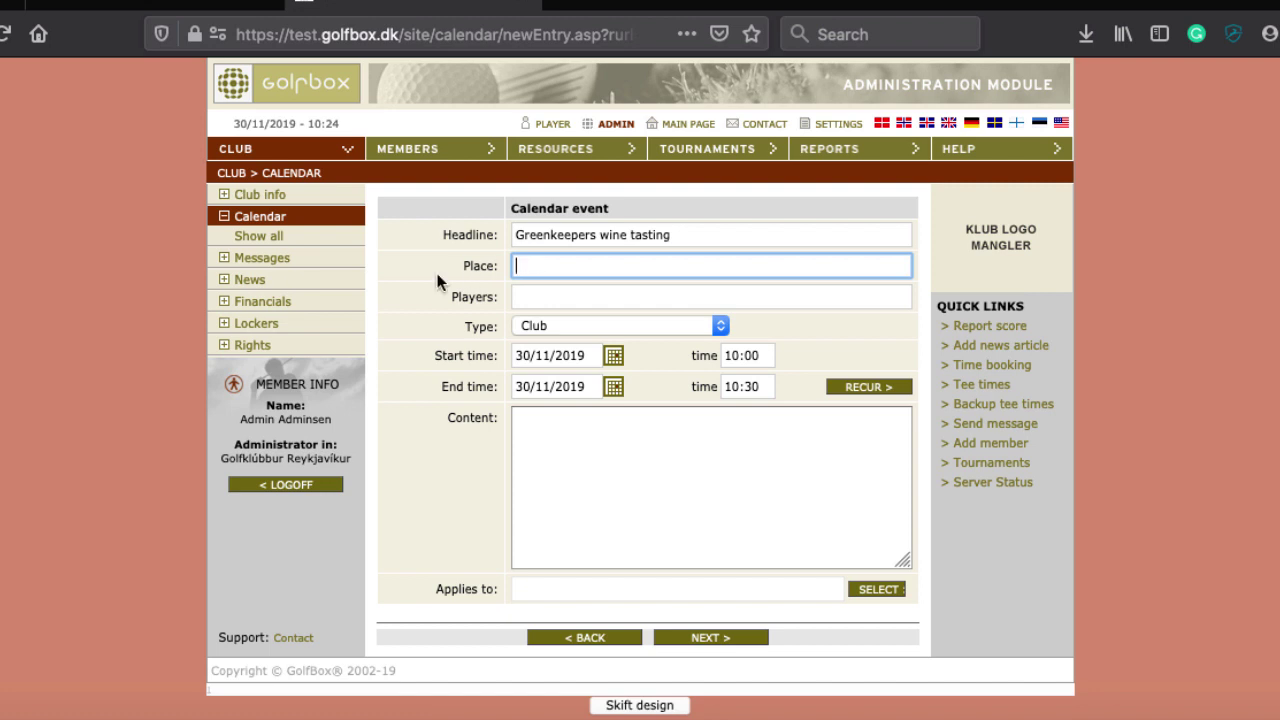
click(566, 328)
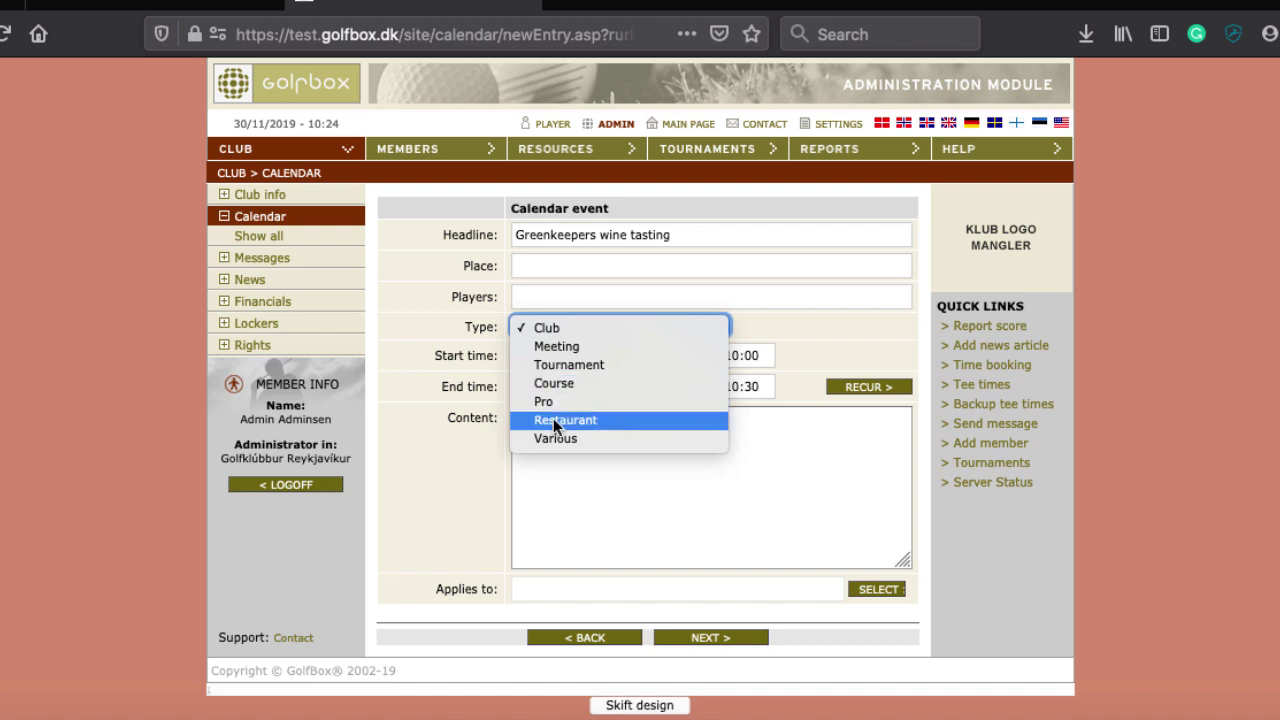
click(898, 326)
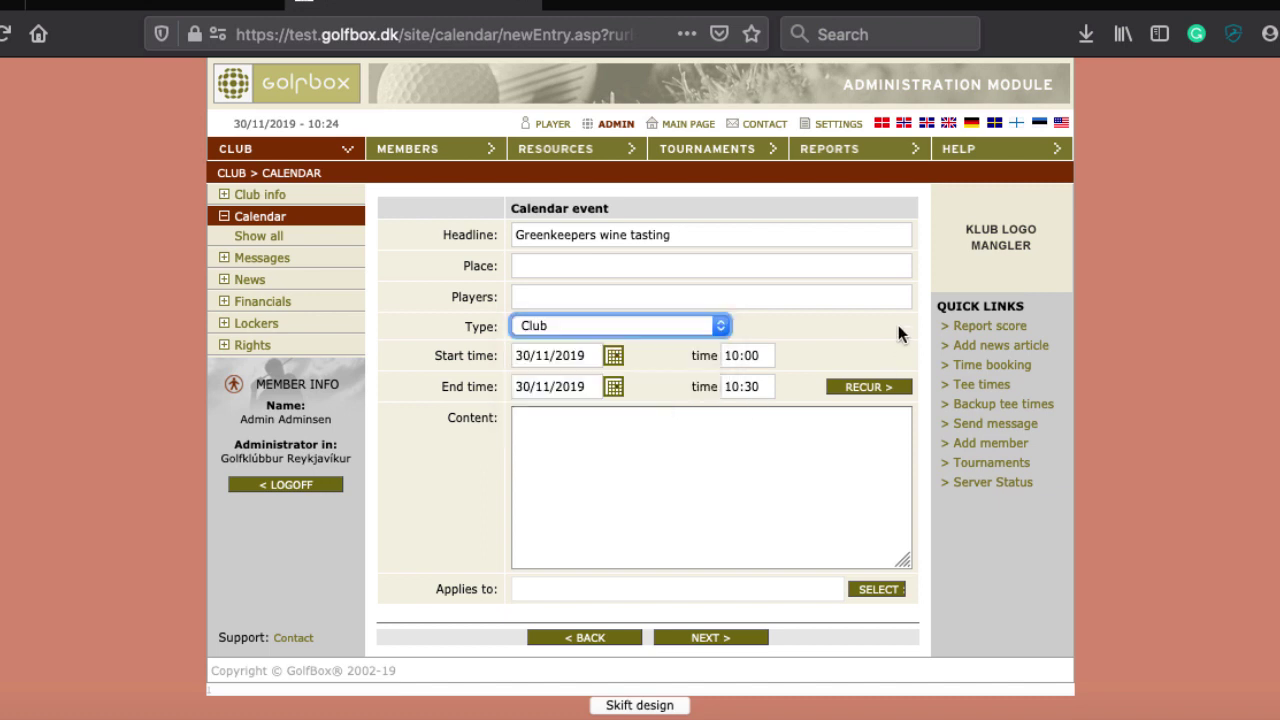
Enter the content 'Great wine to be tasted.' and bring up the Applies to group selector
click(556, 440)
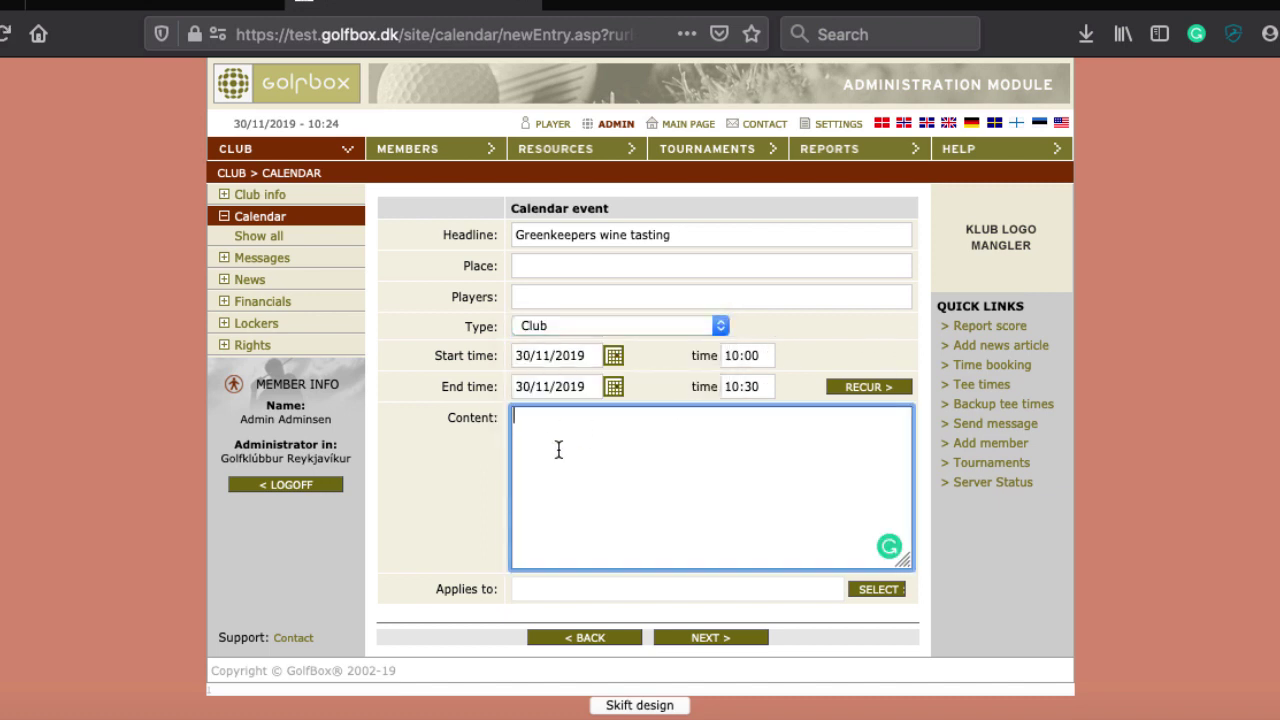
text(Great wine to be tasted.)
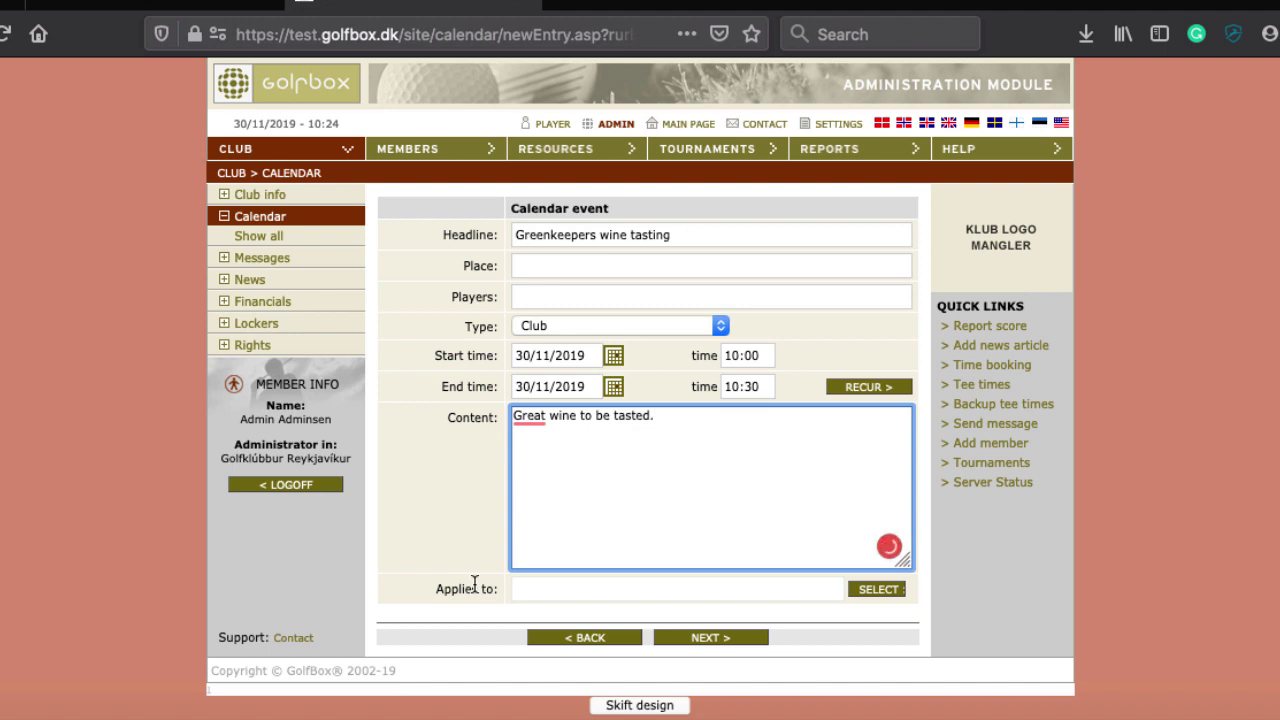
click(893, 591)
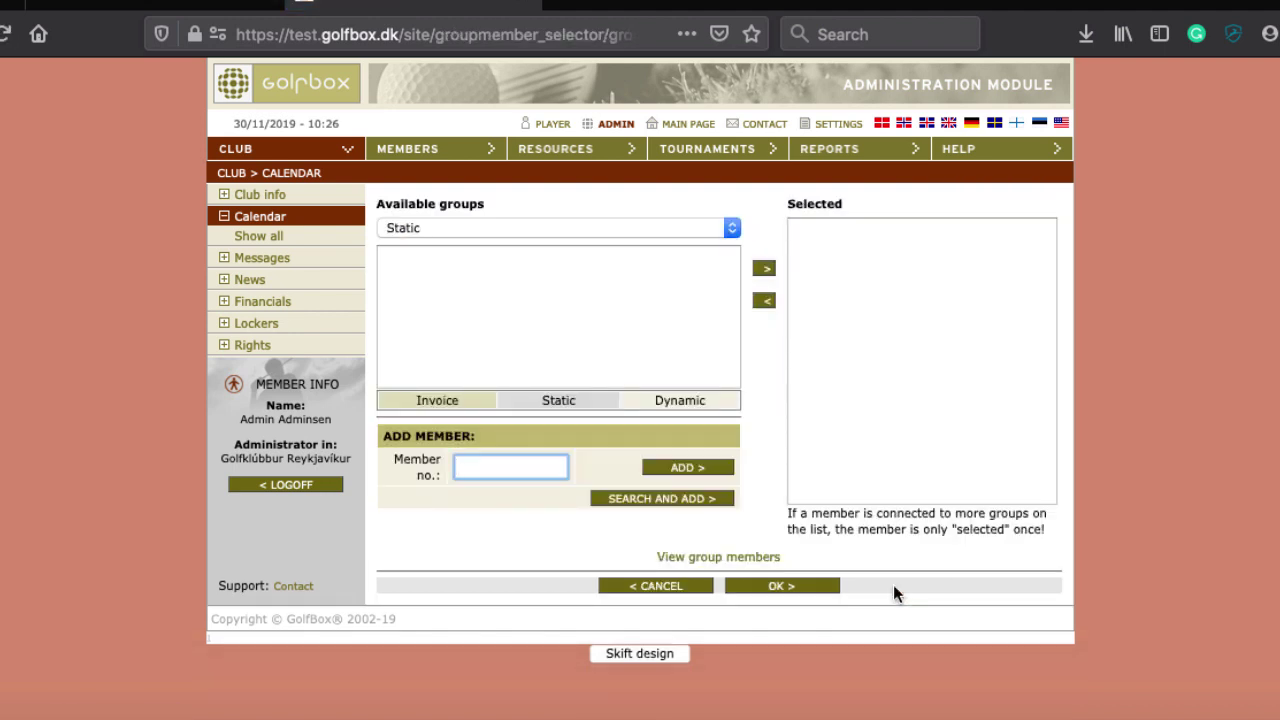
Add the Dynamic group 'Club members' to the event's selected groups and confirm with OK
click(625, 228)
click(533, 246)
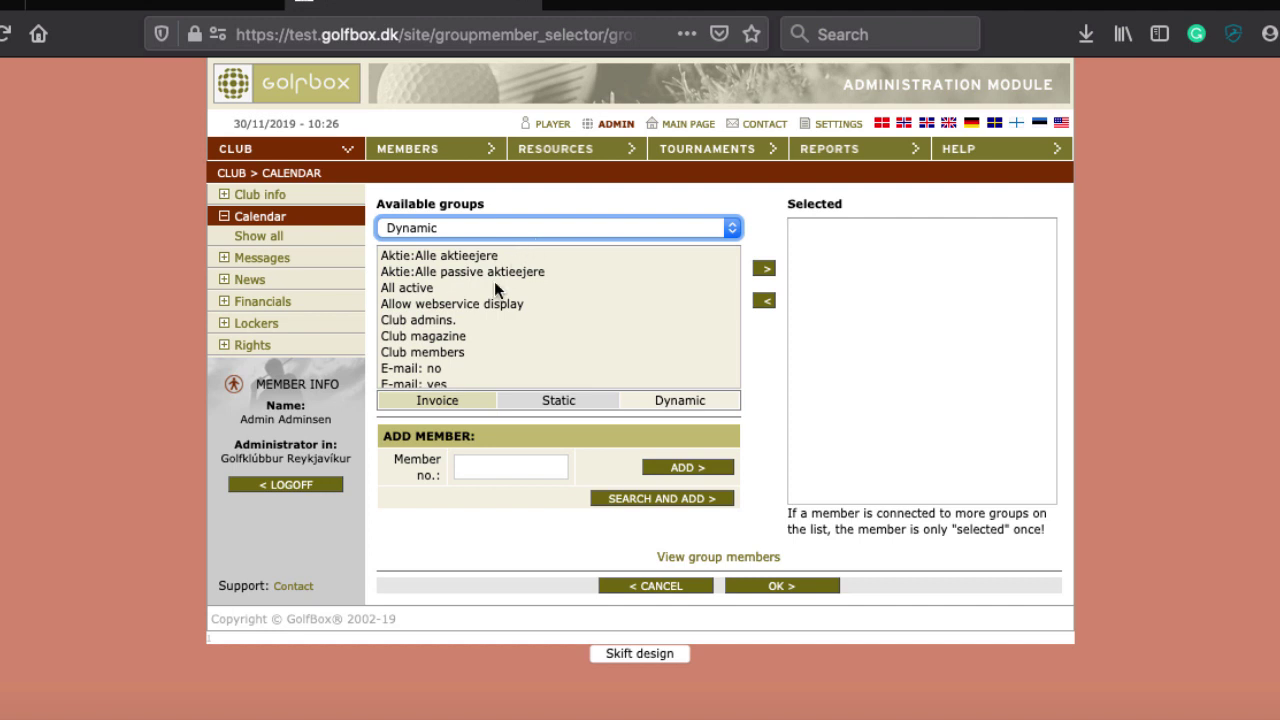
scroll(490, 290, down, 5)
scroll(489, 298, up, 3)
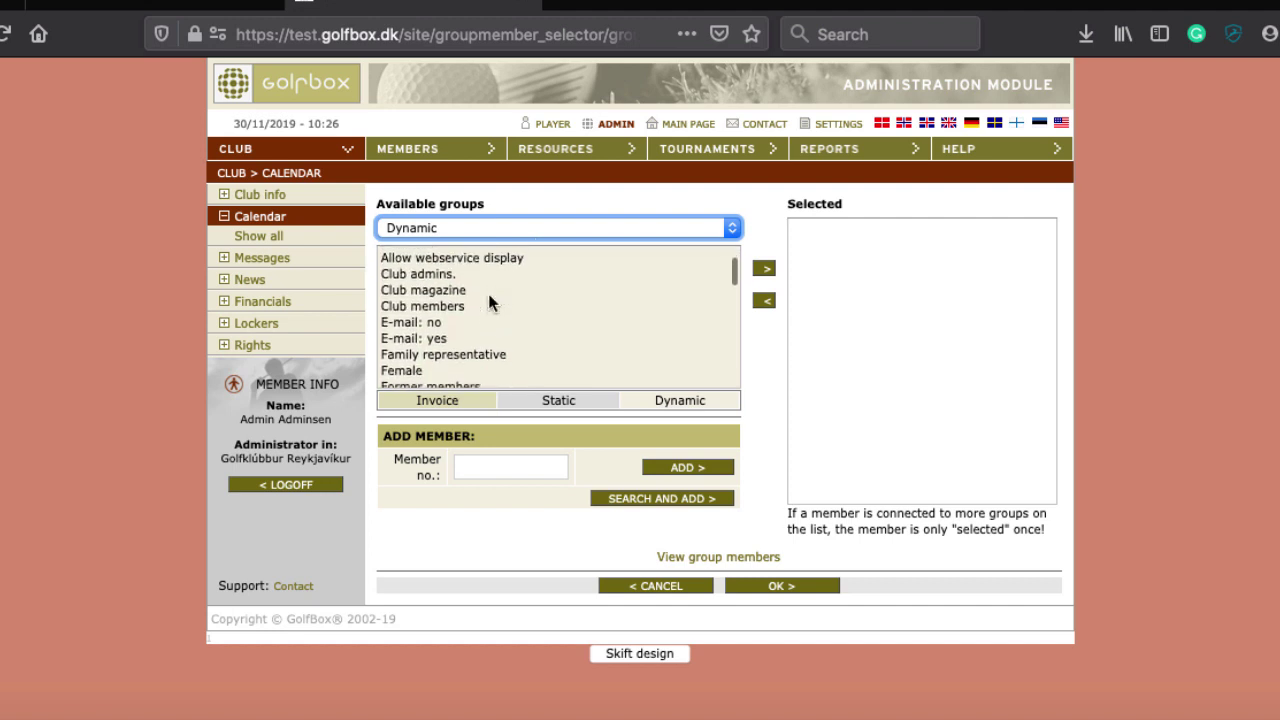
click(418, 312)
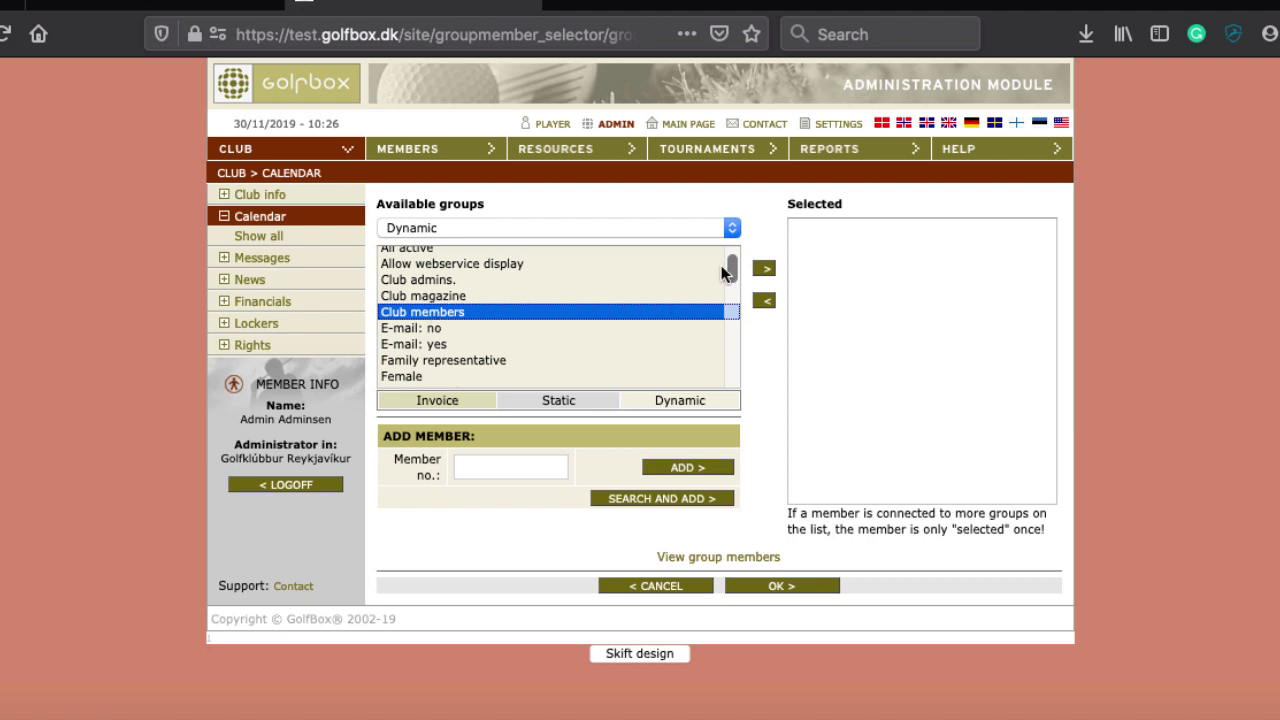
click(764, 268)
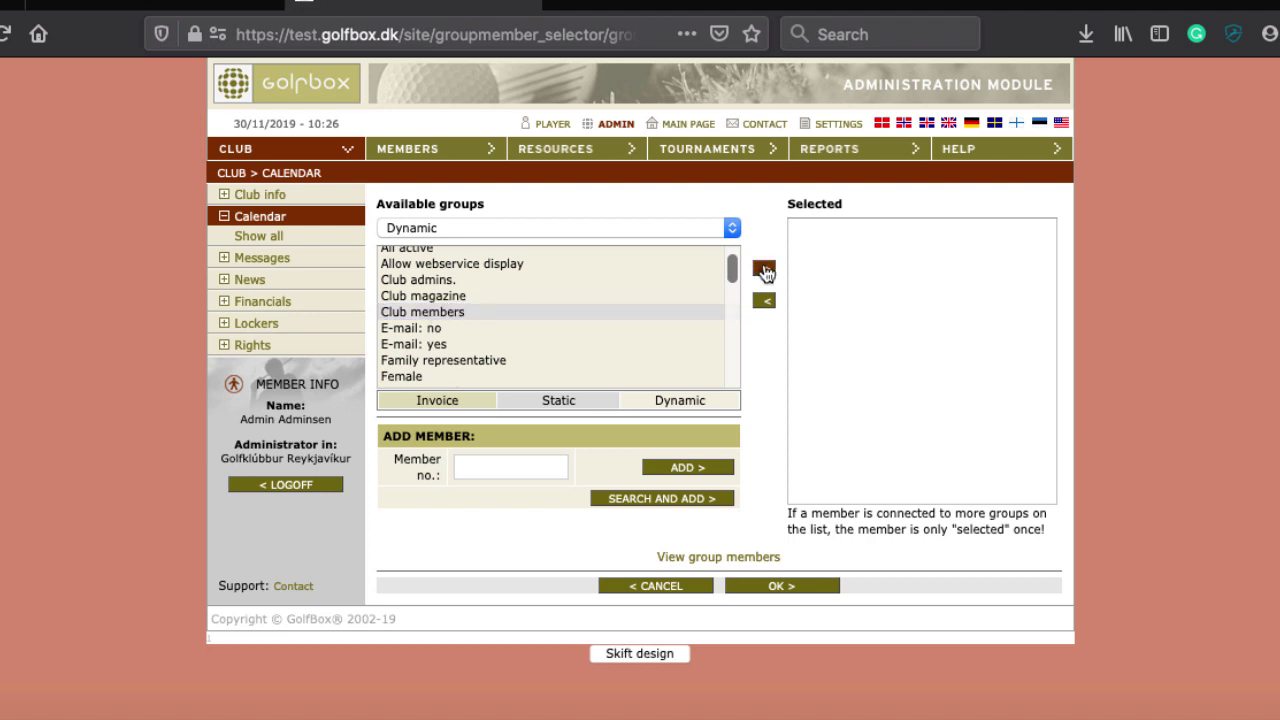
click(777, 587)
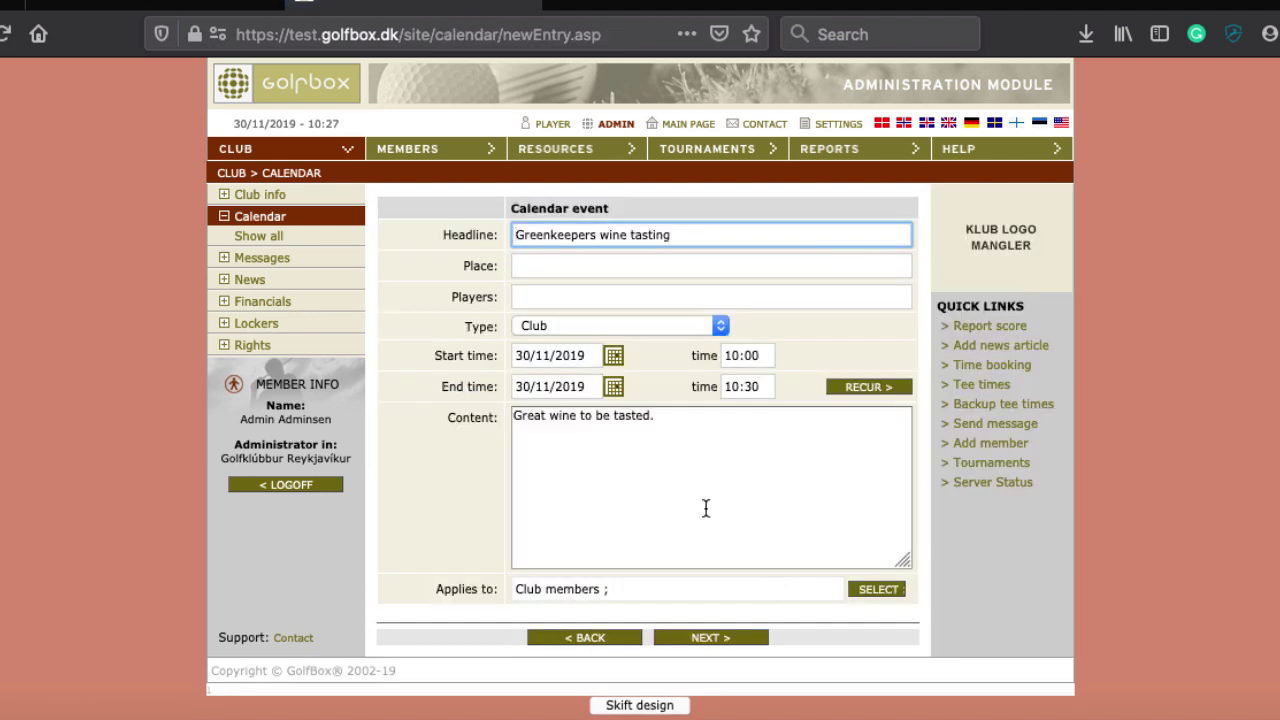
Fill the required place 'Green' and players 'all', then save the event to the calendar
click(738, 640)
click(593, 313)
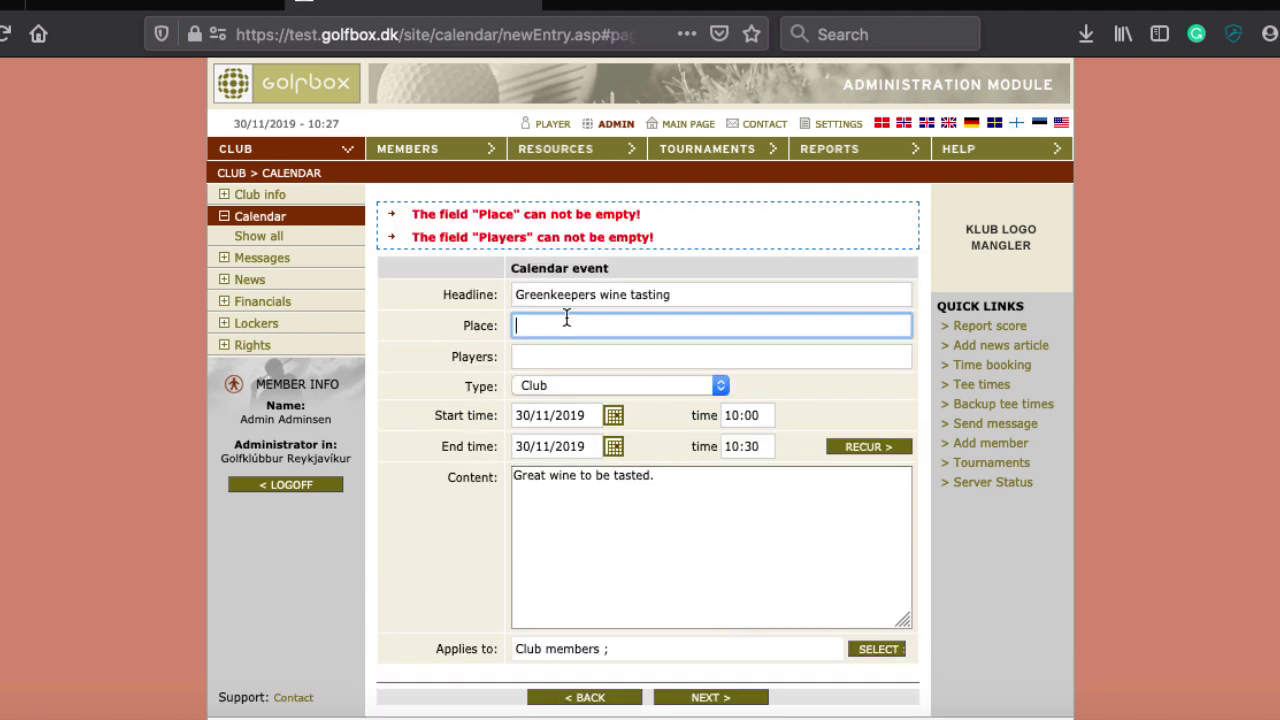
text(Greem)
key(BackSpace)
text(m)
key(BackSpace)
text(n)
click(712, 356)
text(all)
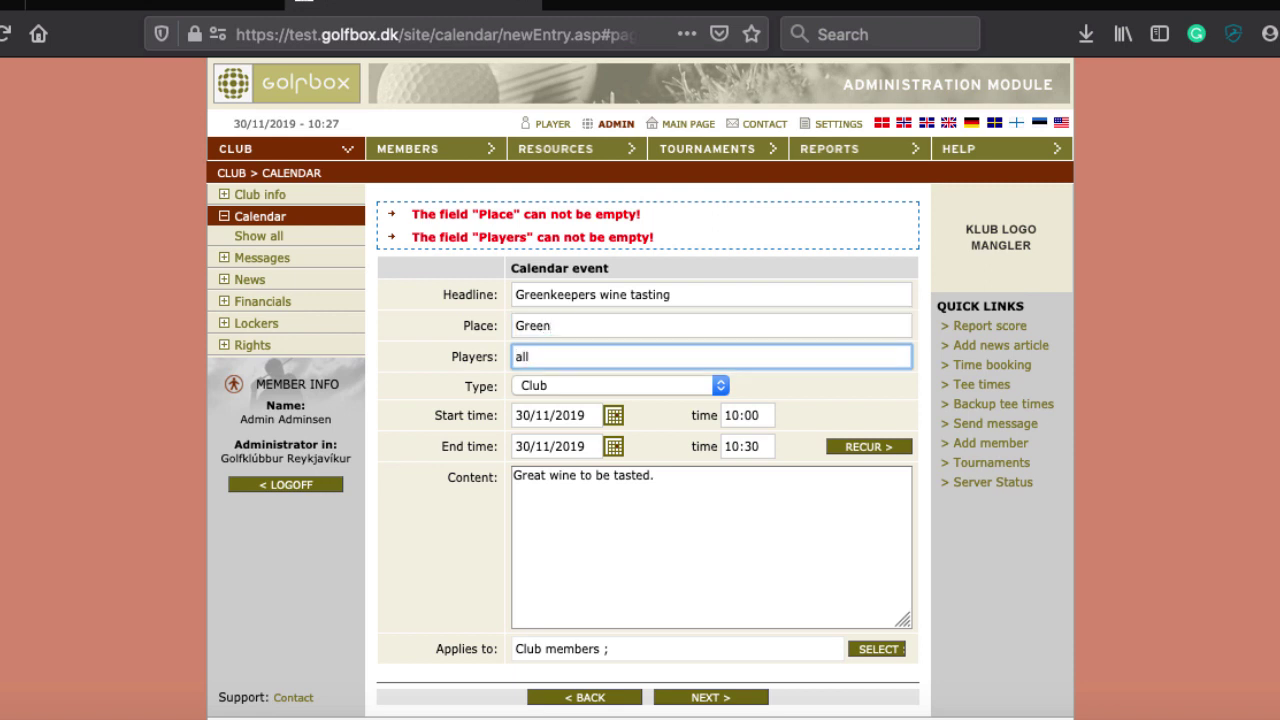
scroll(652, 470, down, 1)
click(703, 649)
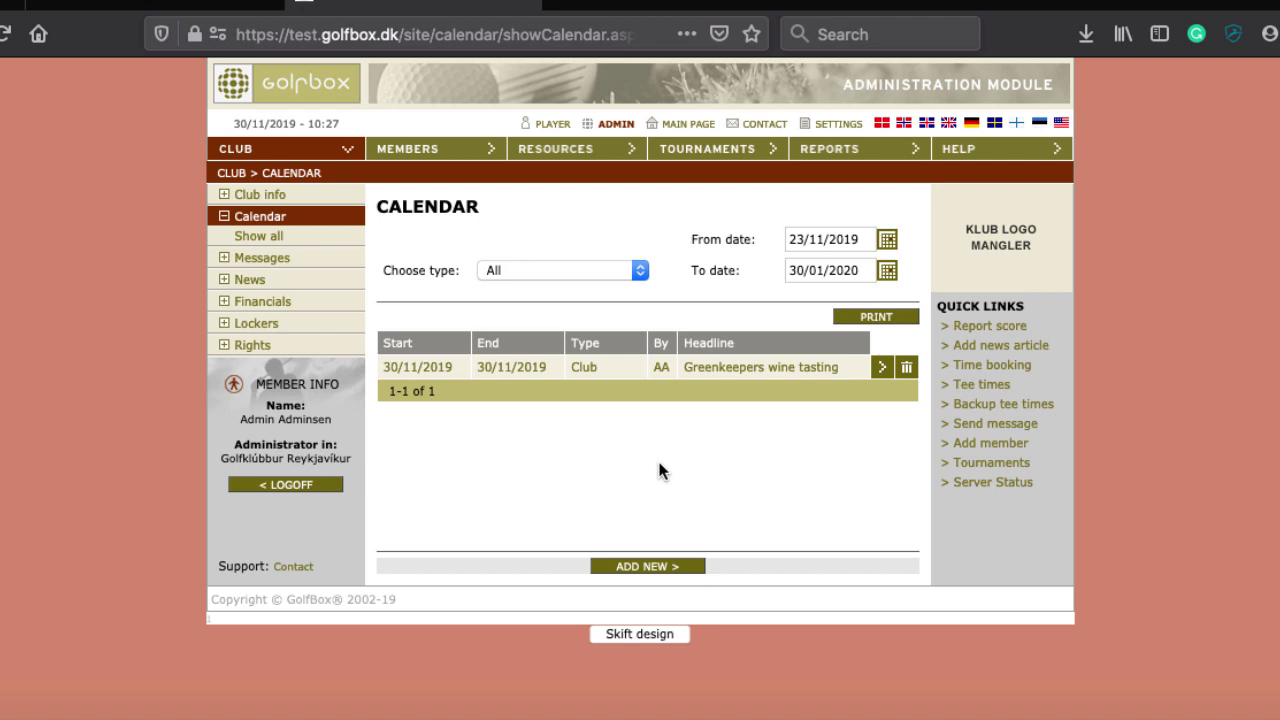
Go to the club's Messages section and start a blank new message
click(261, 258)
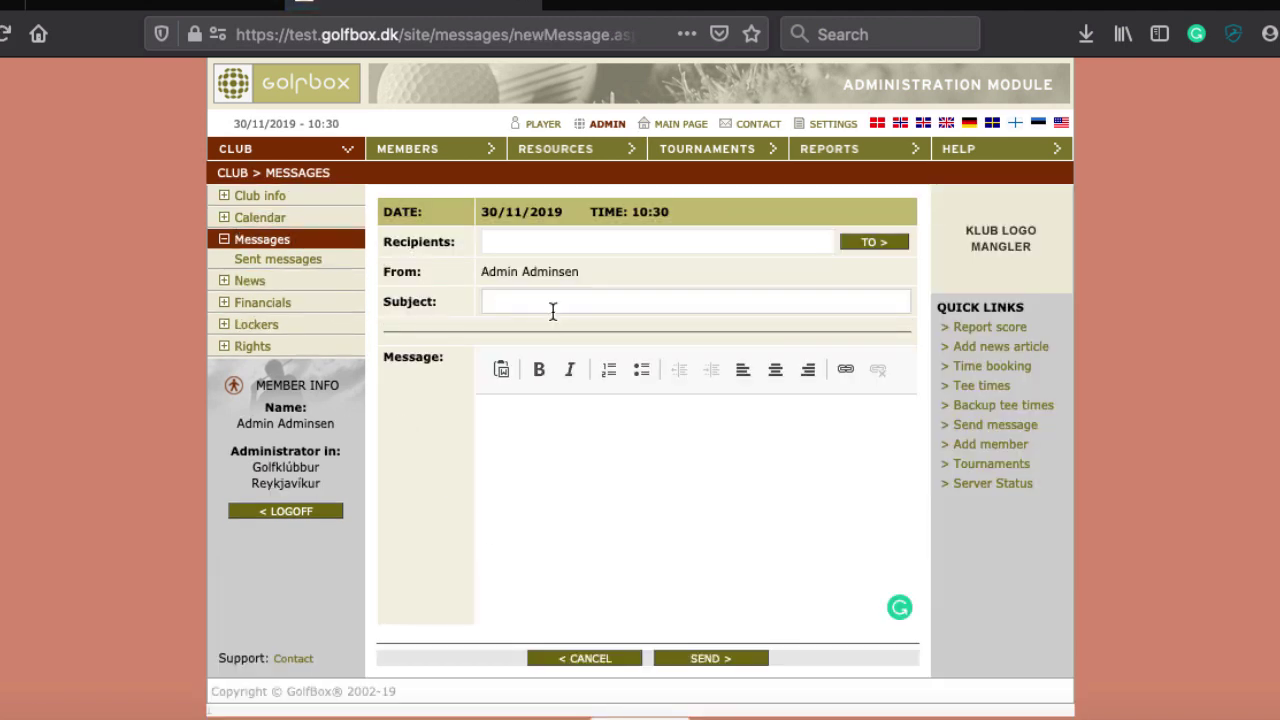
Look up the member by member number and confirm them as the message recipient
click(567, 502)
click(888, 248)
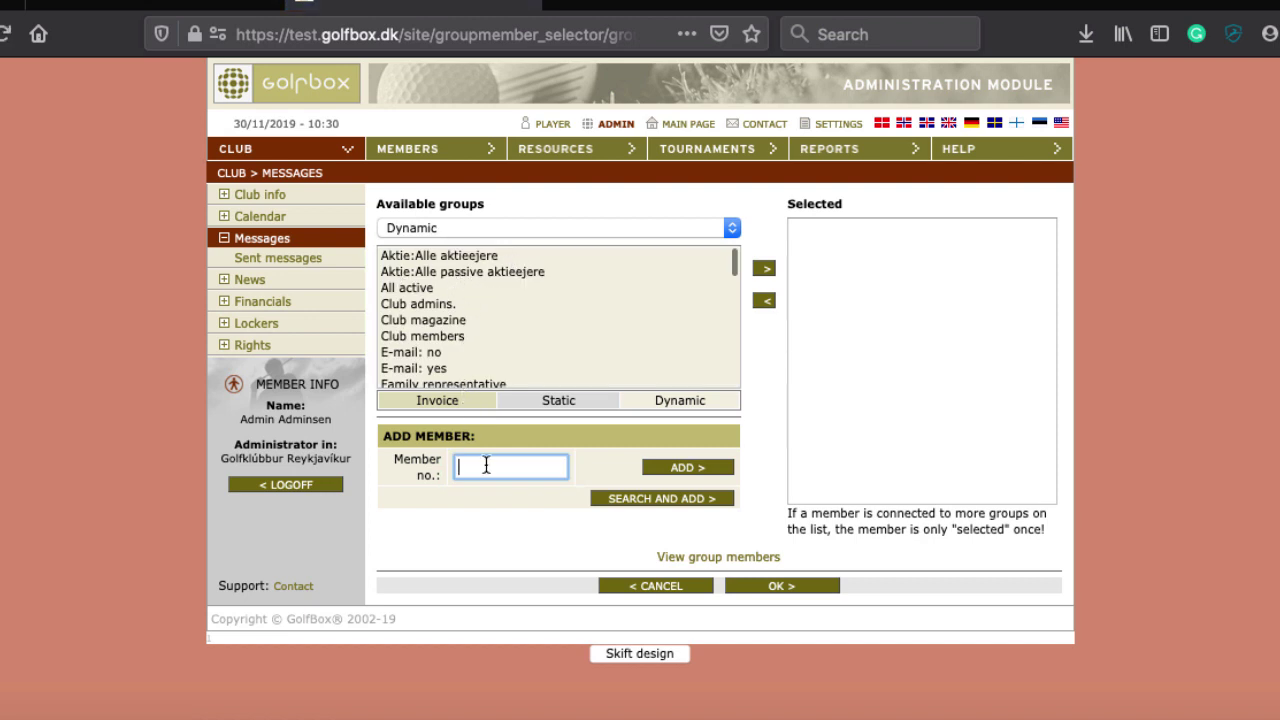
text(5060)
click(700, 466)
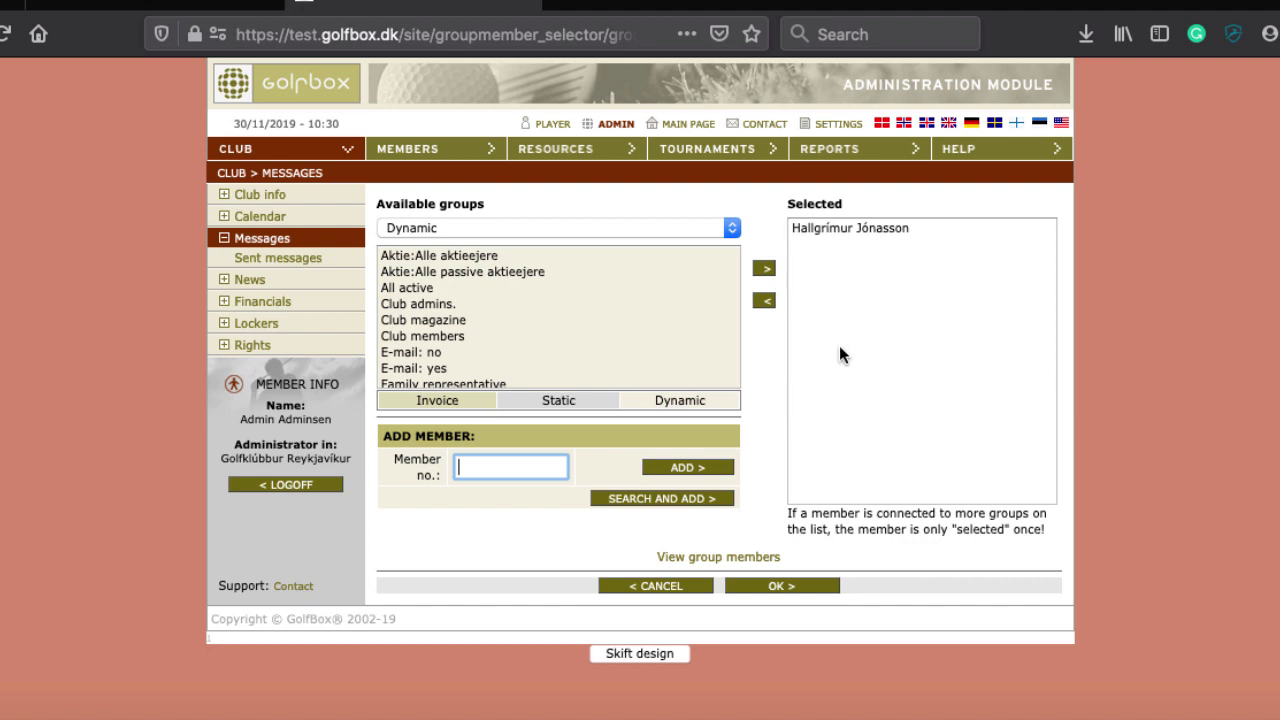
click(770, 590)
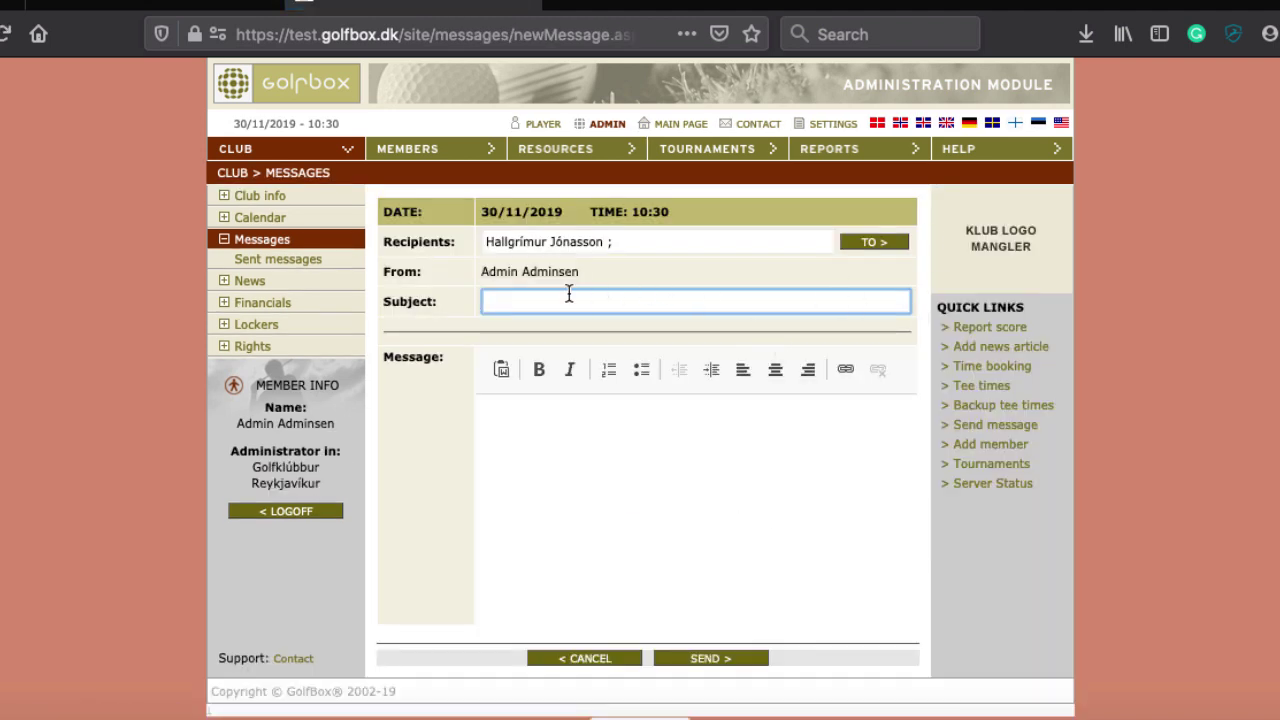
Return to the message body, then switch to the club News page
click(569, 463)
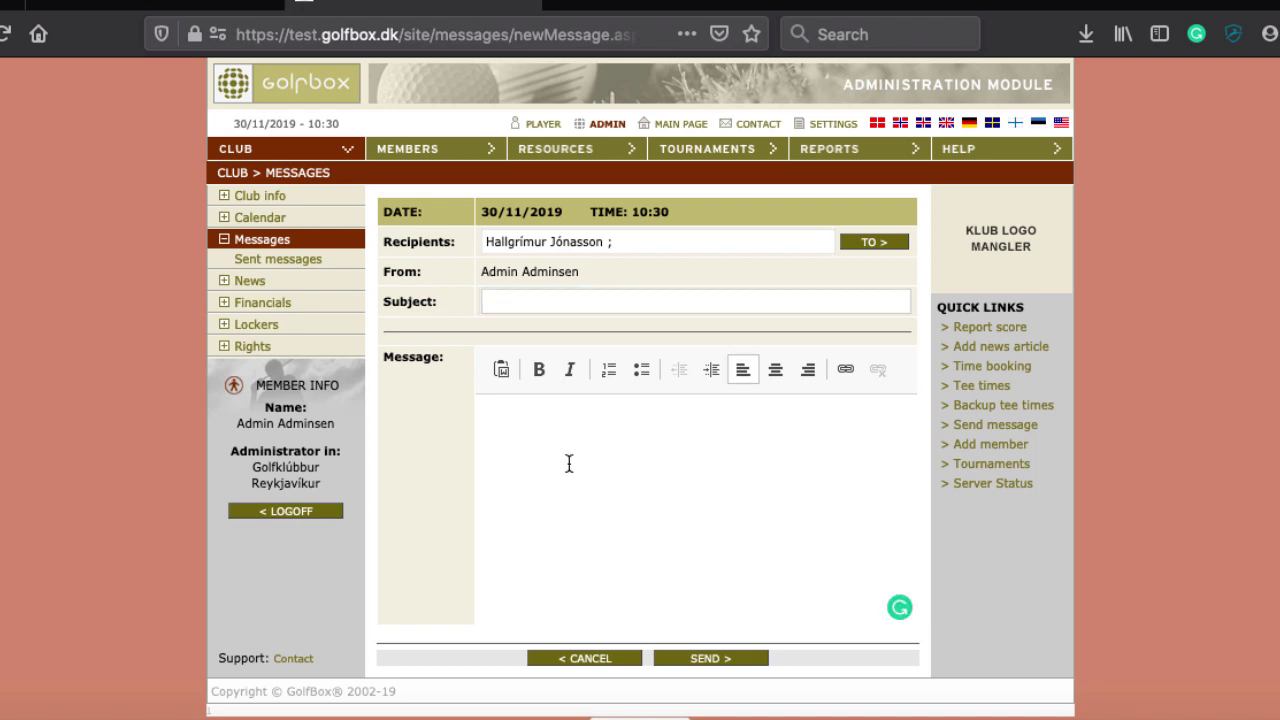
scroll(569, 463, down, 1)
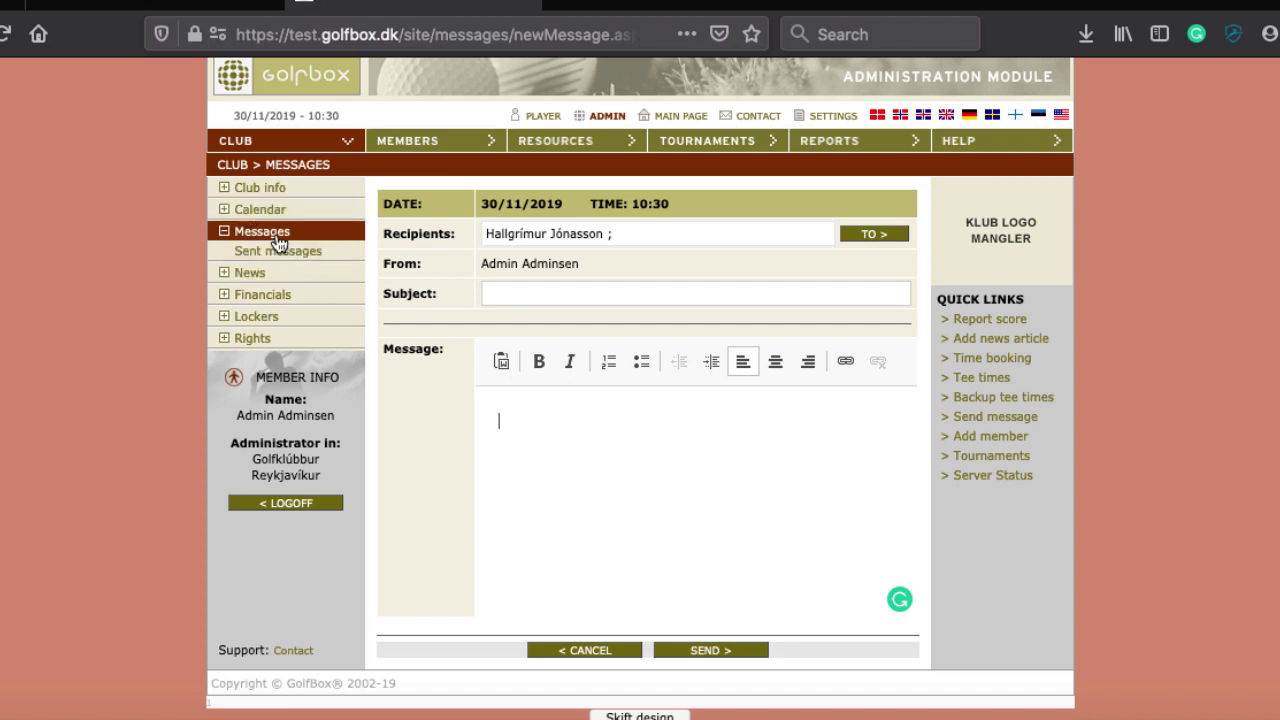
click(257, 278)
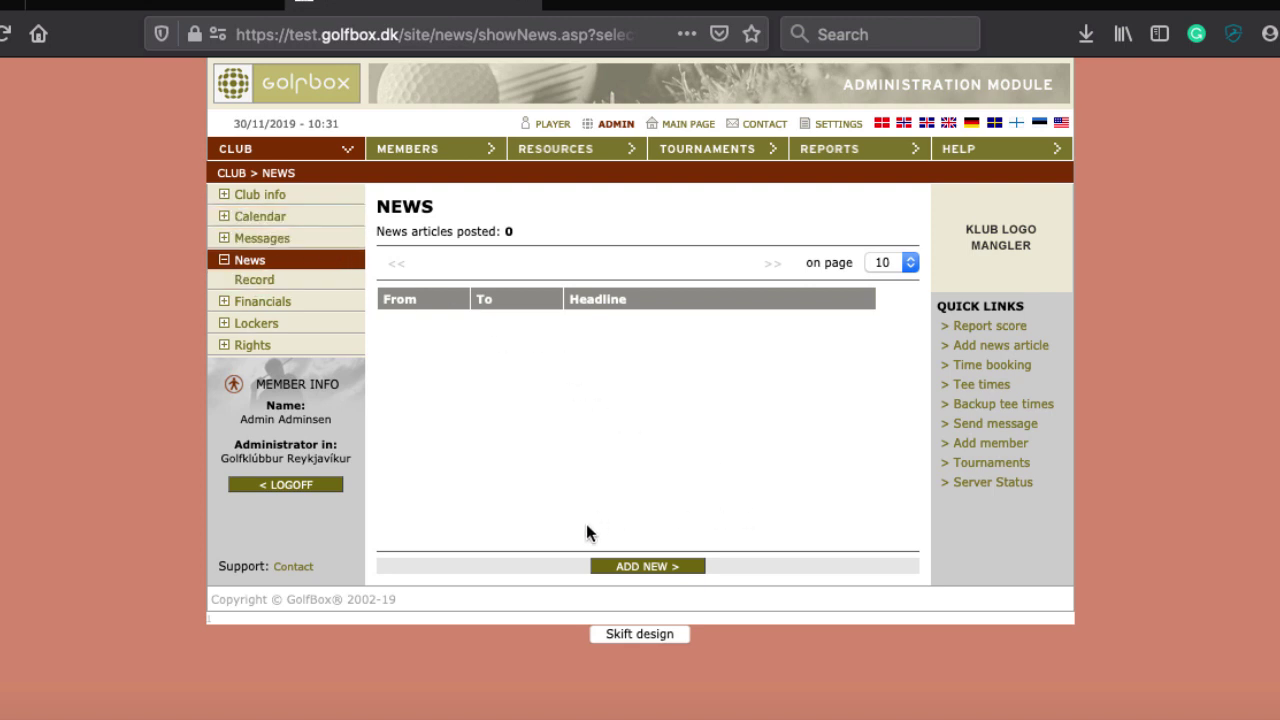
Start a new news article, keep its headline shown in club info, and review the form
click(657, 567)
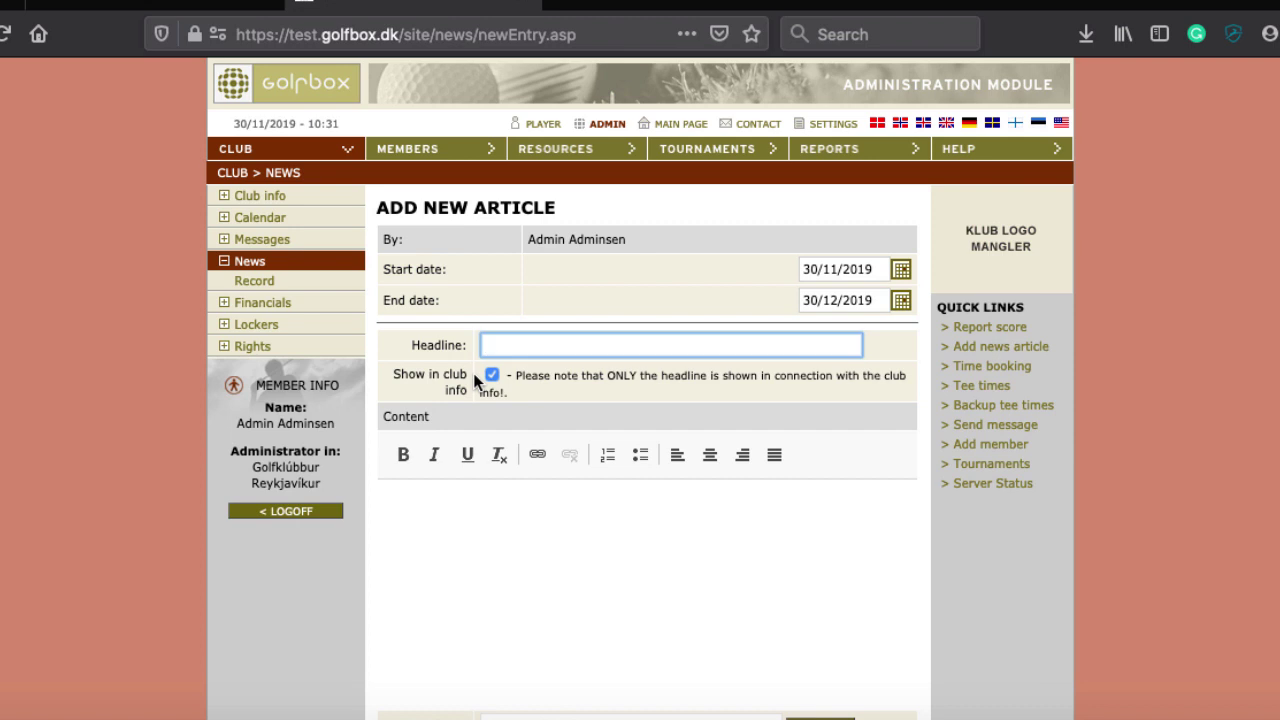
click(494, 380)
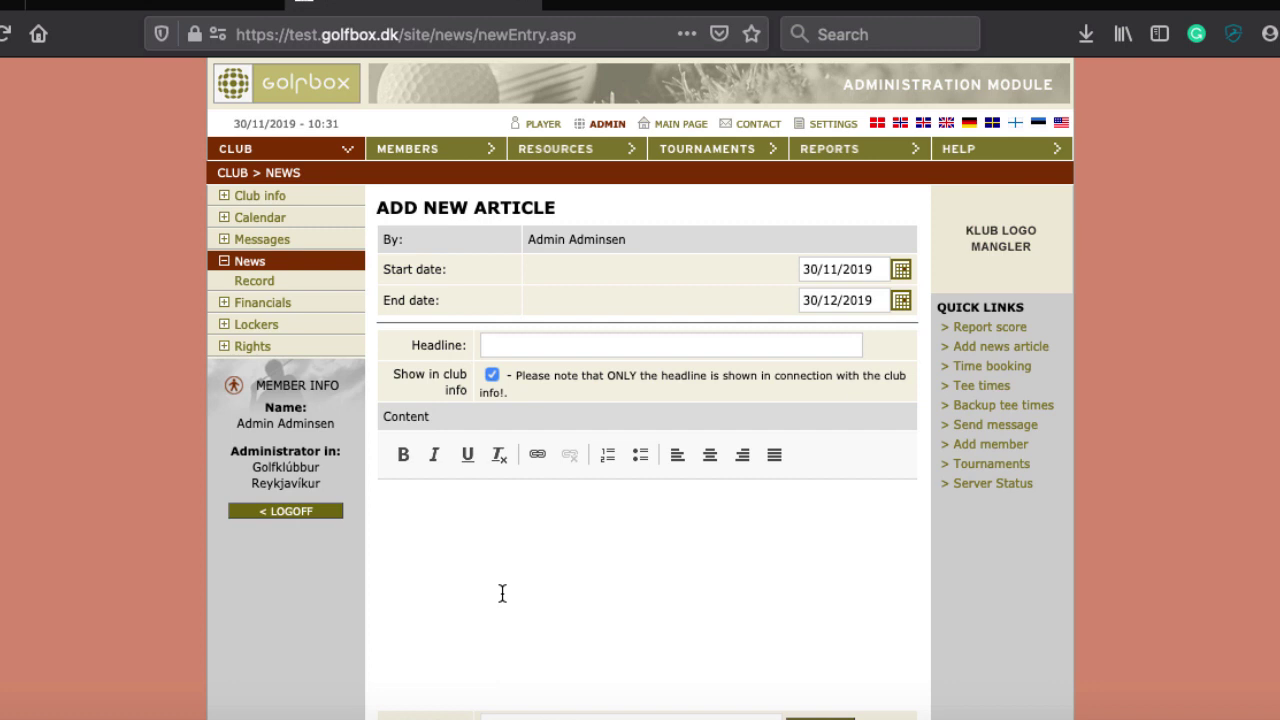
scroll(502, 594, down, 2)
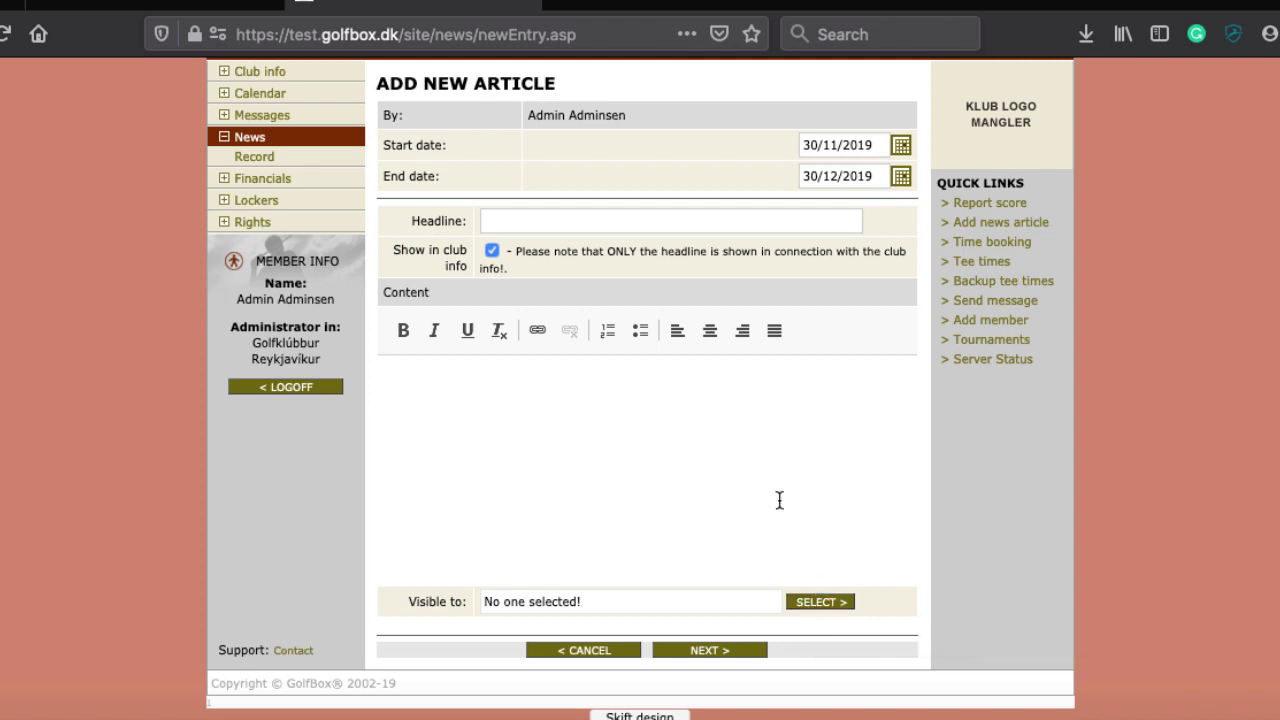
scroll(774, 400, up, 2)
scroll(774, 404, up, 1)
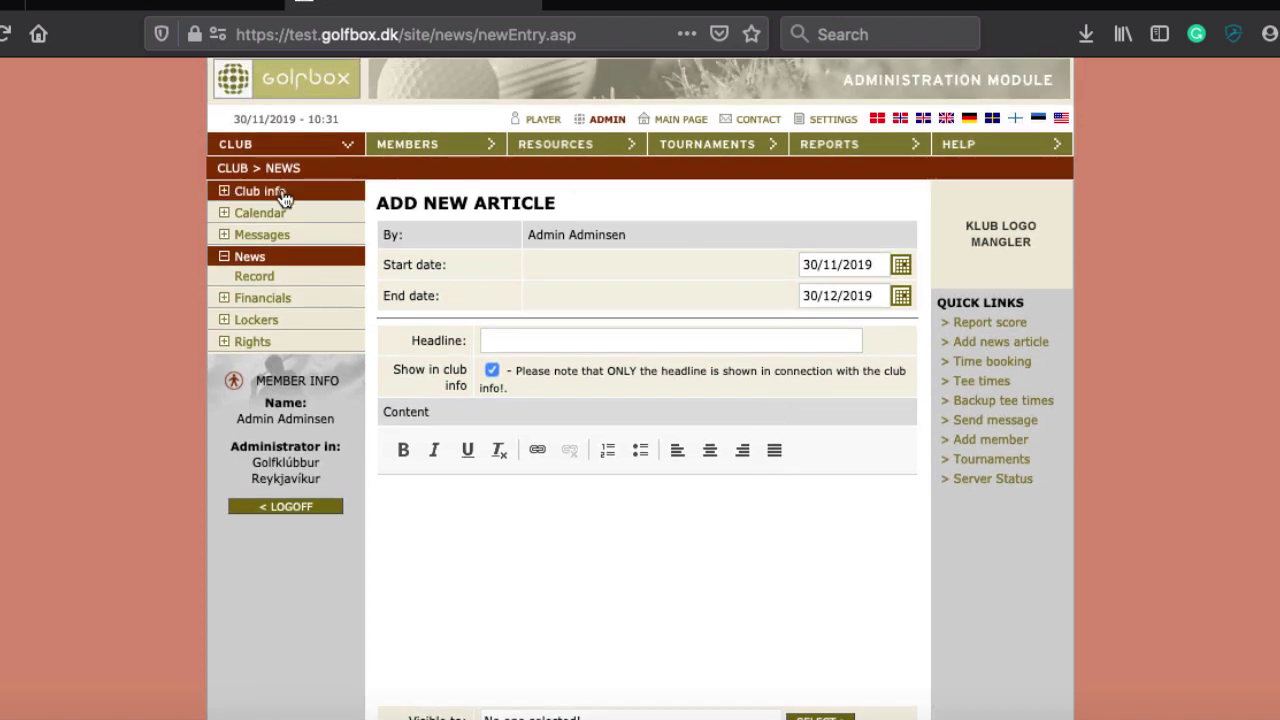
Open the Financials page and look over its empty Business units form
click(277, 297)
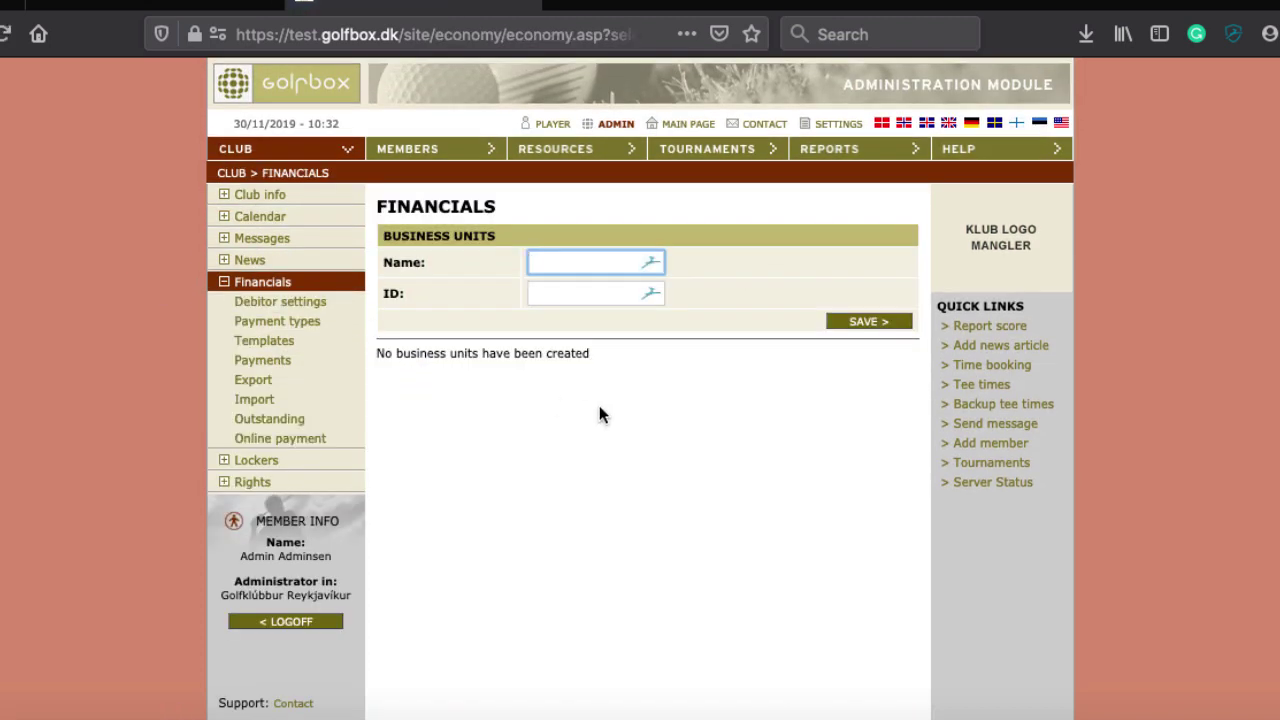
scroll(601, 407, down, 1)
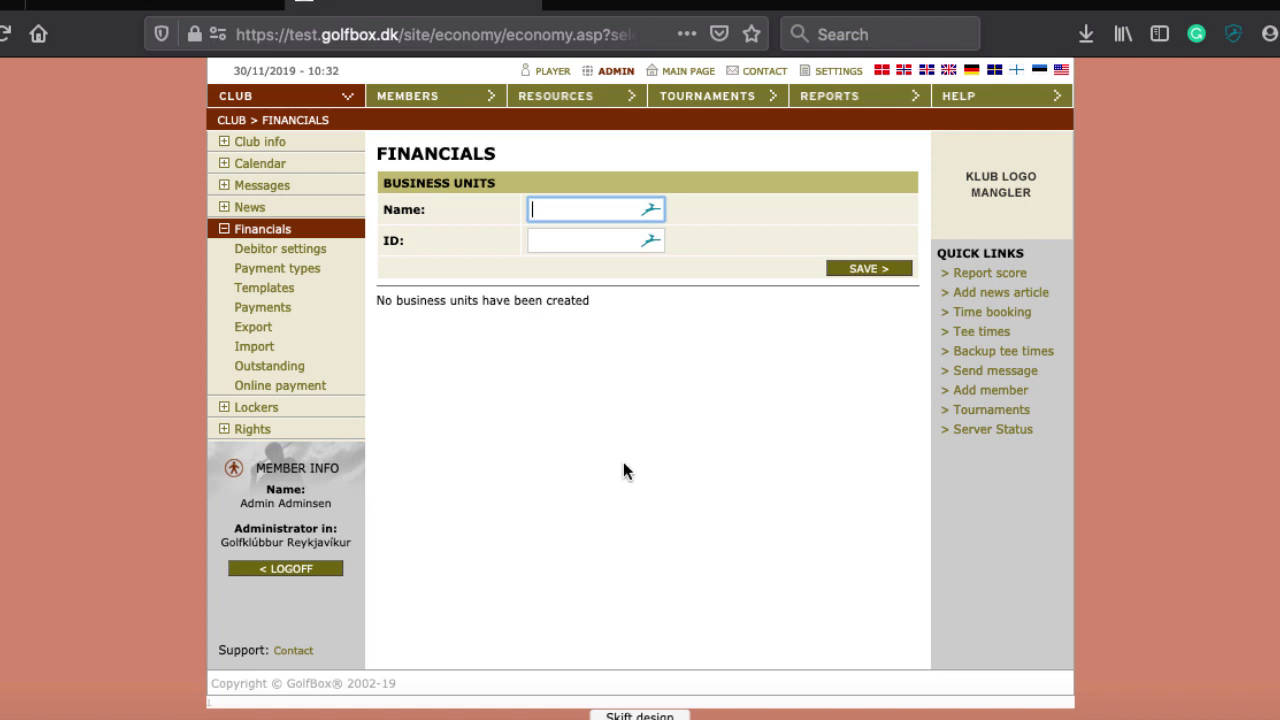
In Lockers, start a new locker type named 'Double locker ground'
click(256, 407)
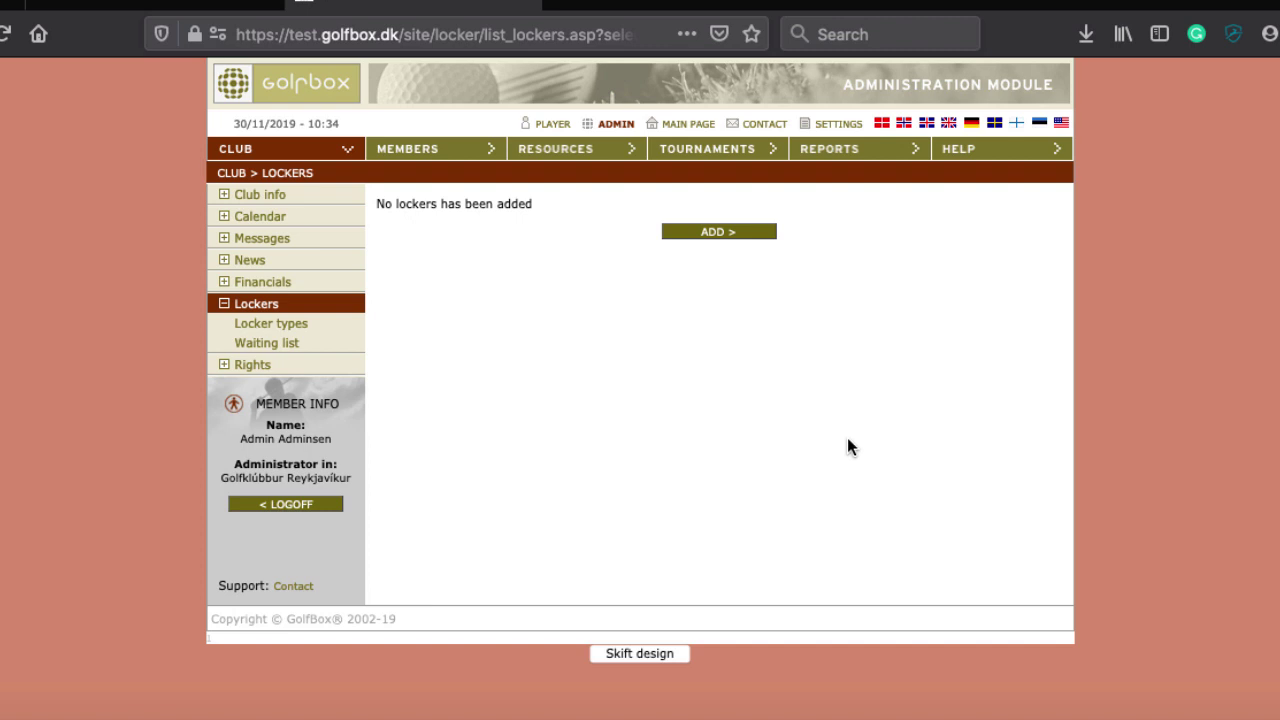
click(741, 238)
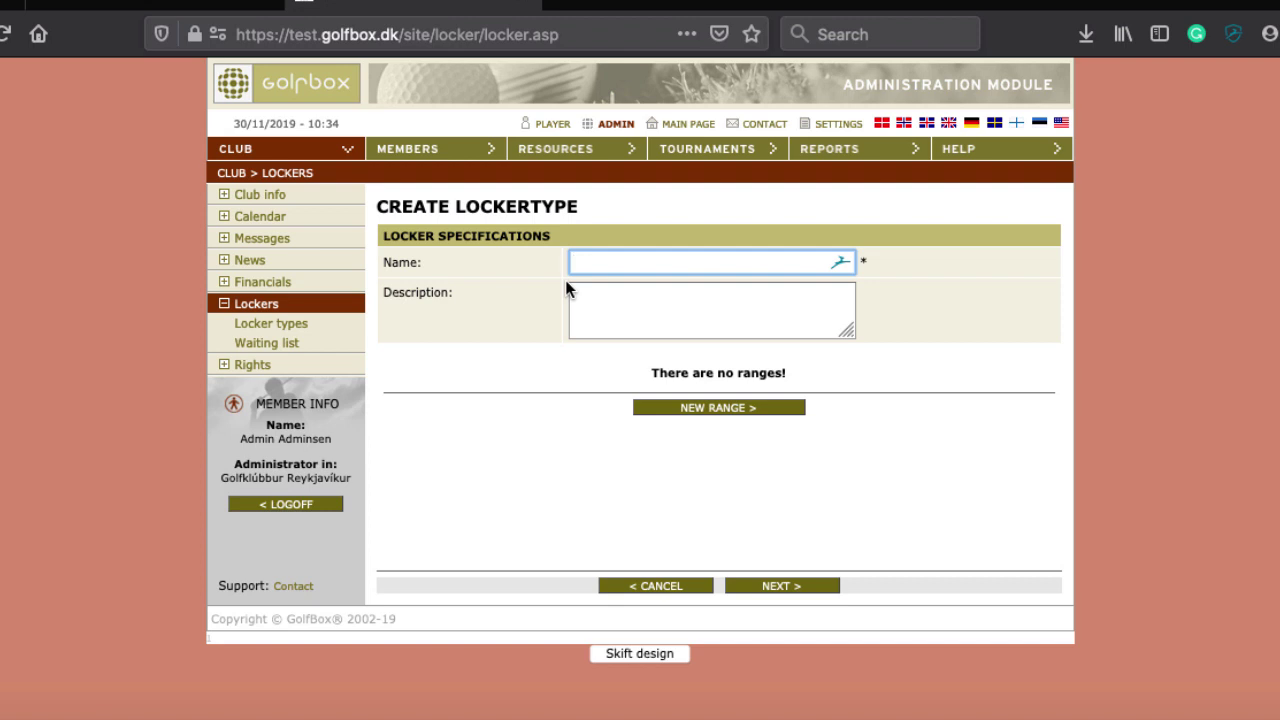
text(Double locker ground)
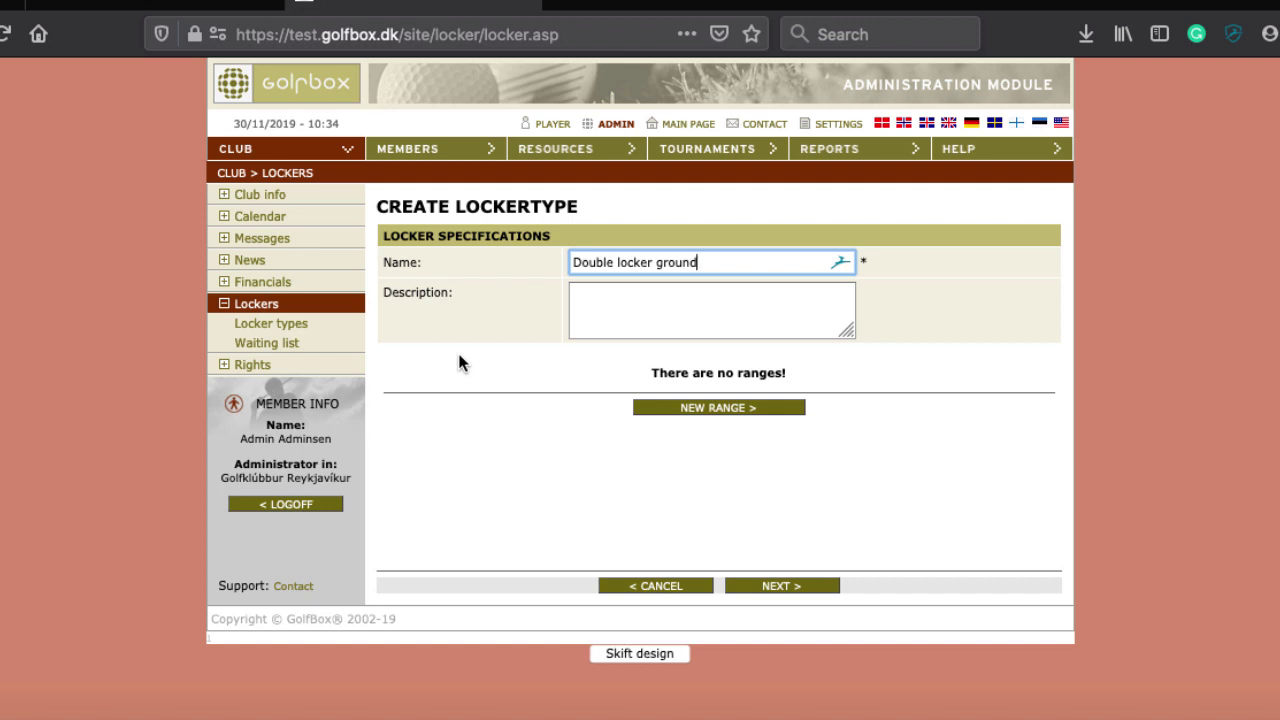
Give it the locker range 1-100 applying to all lockers, and save it
click(664, 408)
text(1-100)
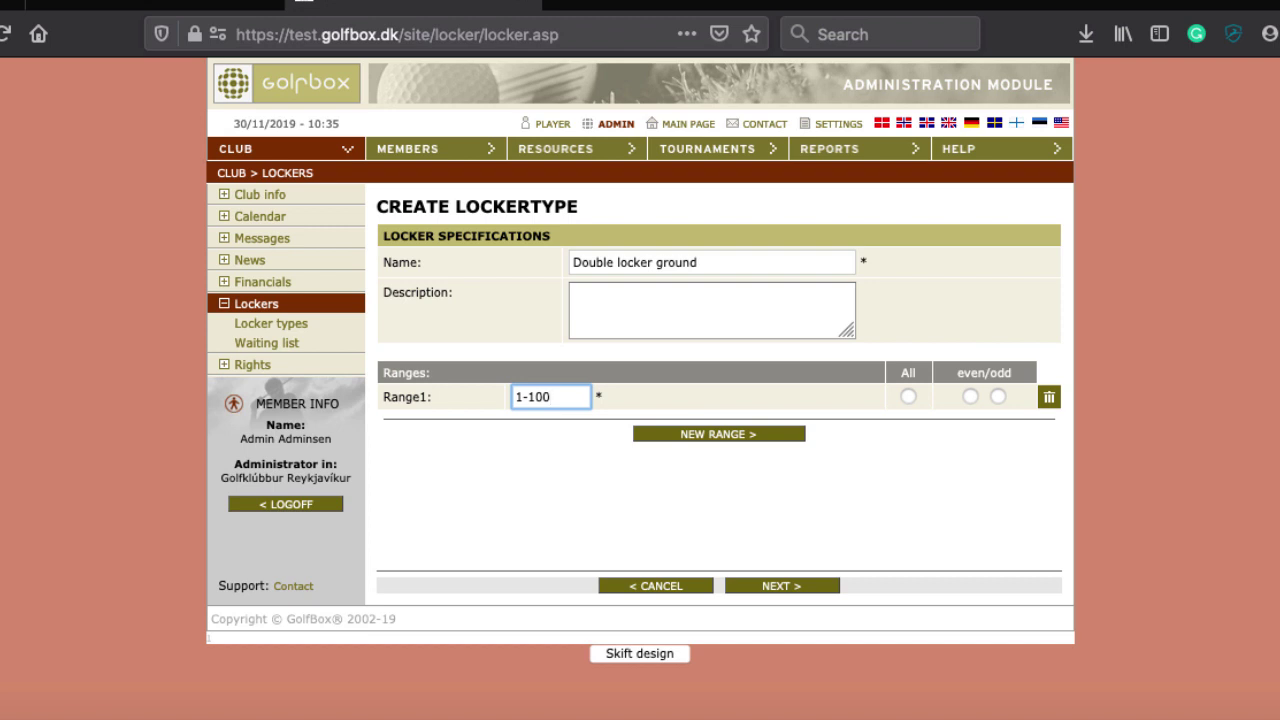
click(906, 396)
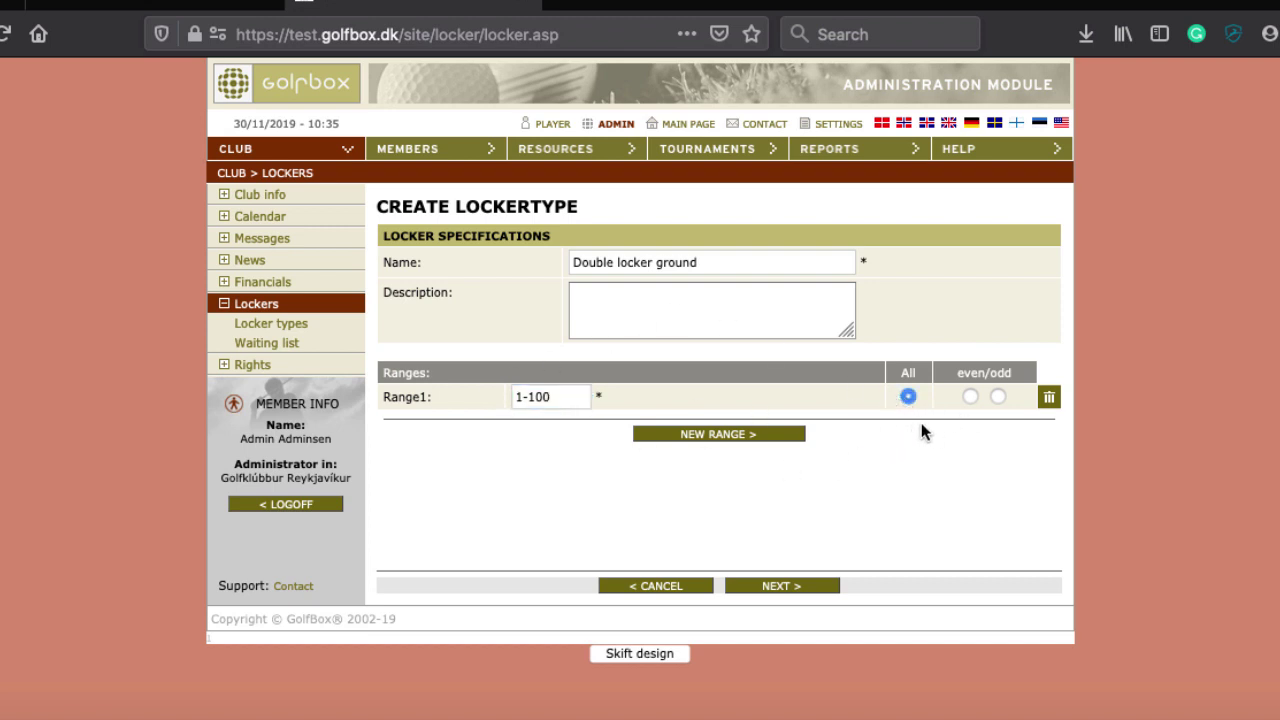
click(969, 396)
click(908, 396)
click(790, 592)
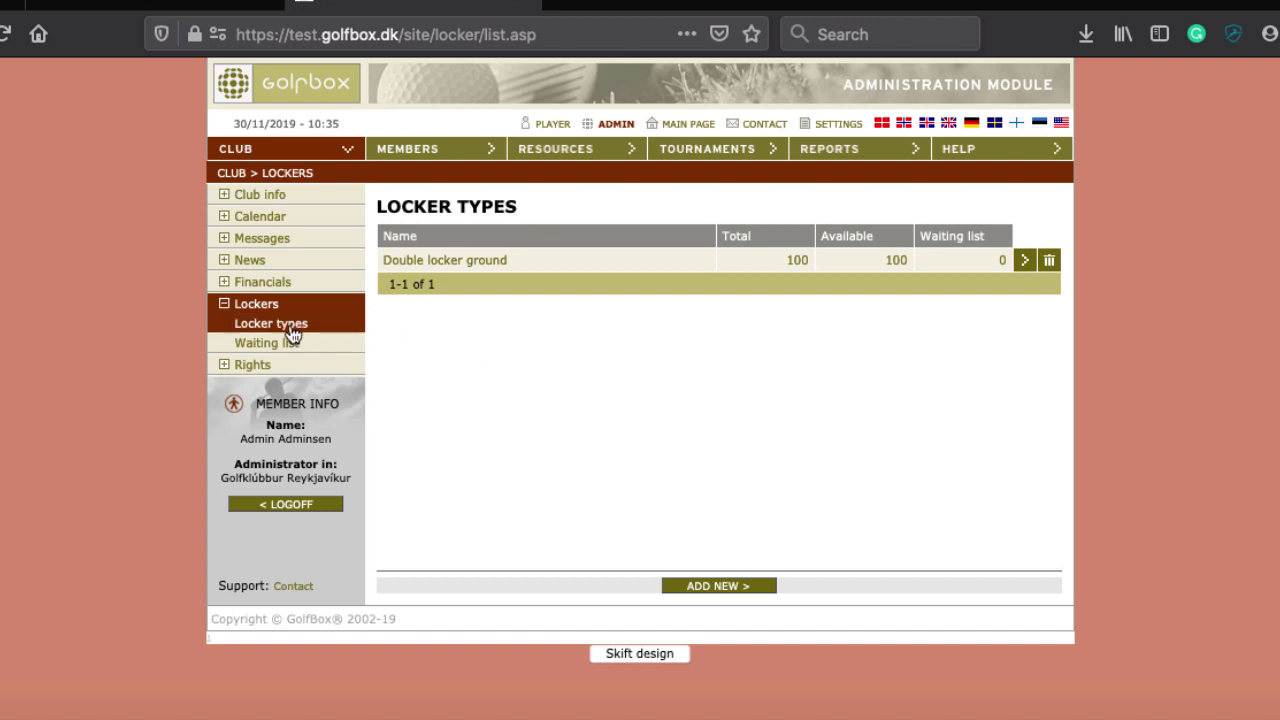
Open the Double locker ground type twice to check its settings, then go to Locker Search
click(475, 275)
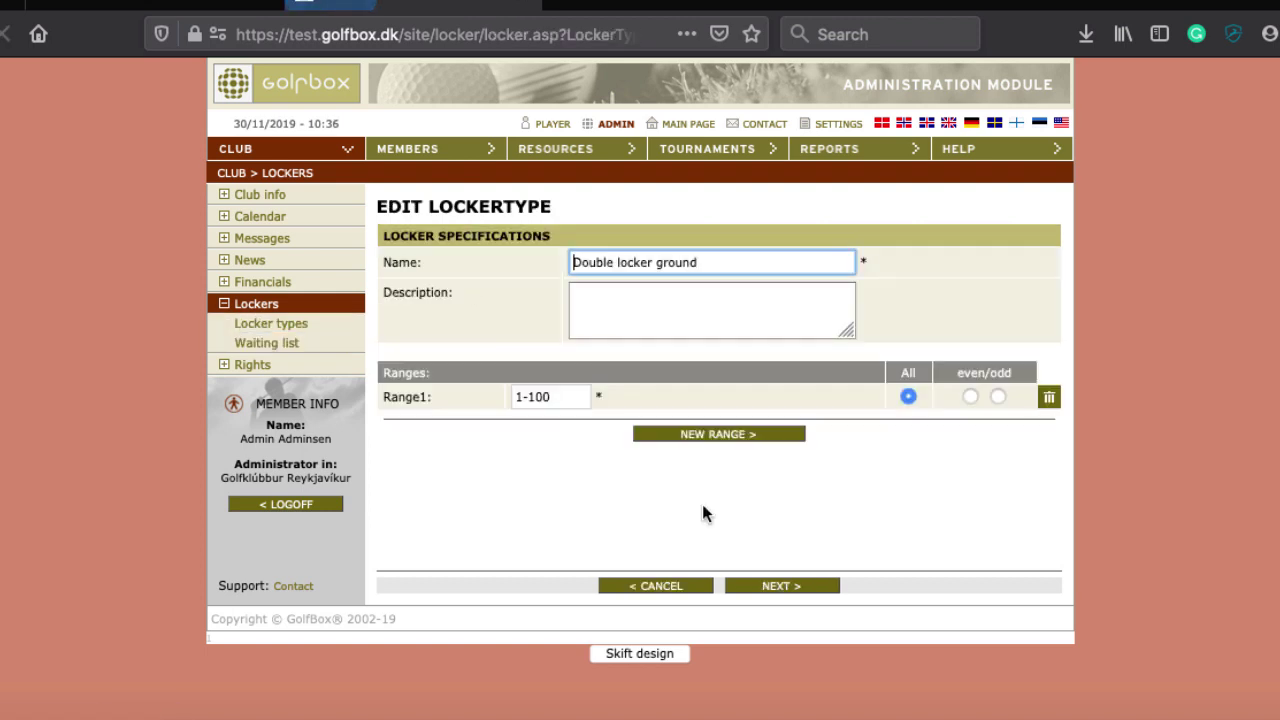
click(283, 328)
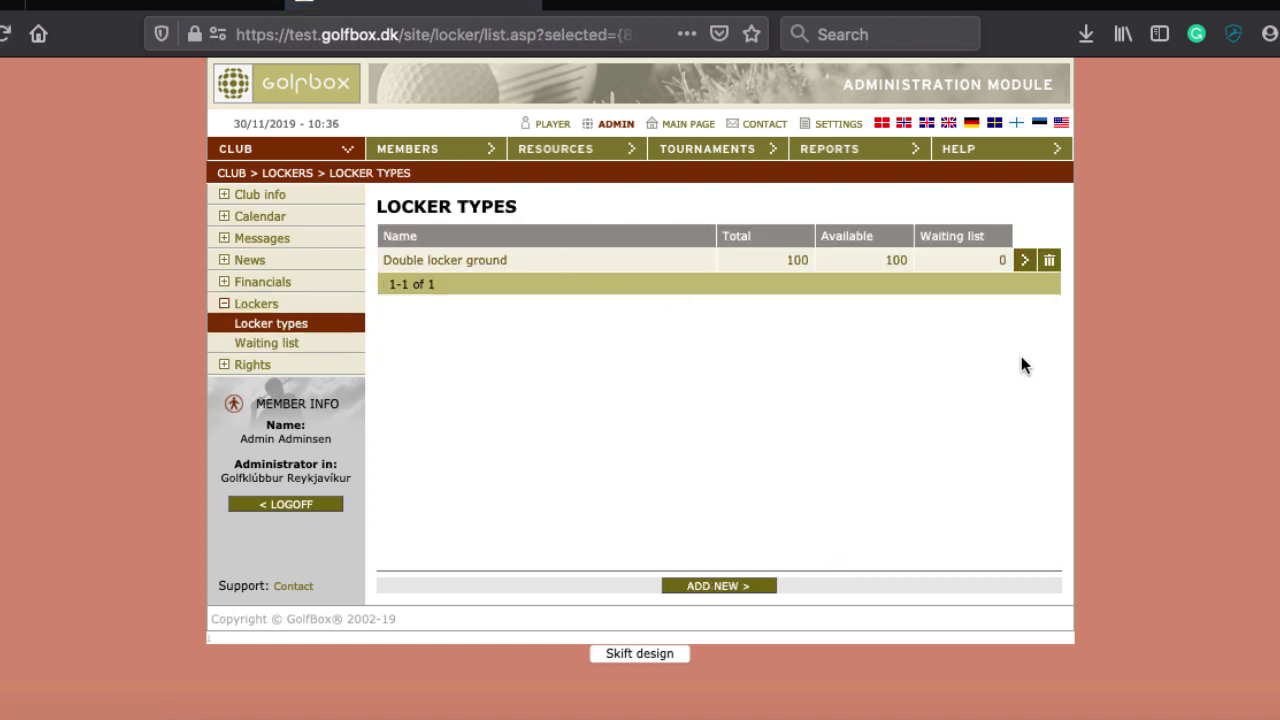
click(1024, 260)
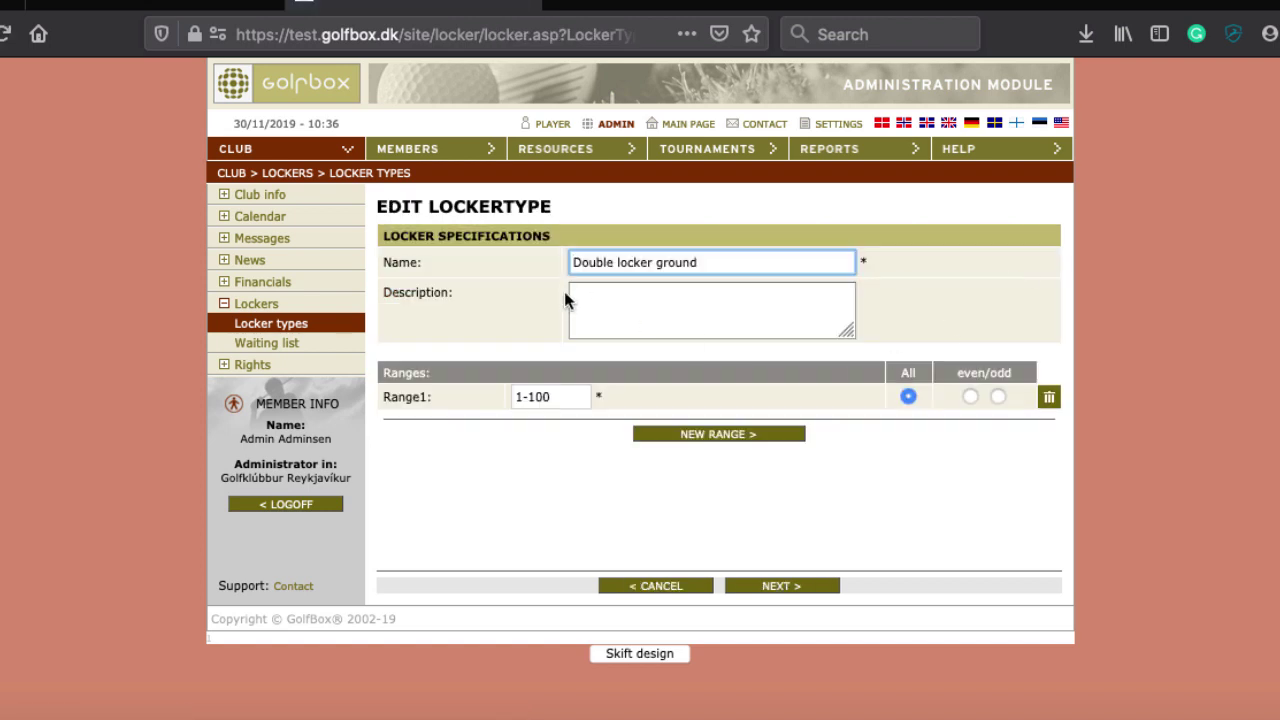
click(266, 323)
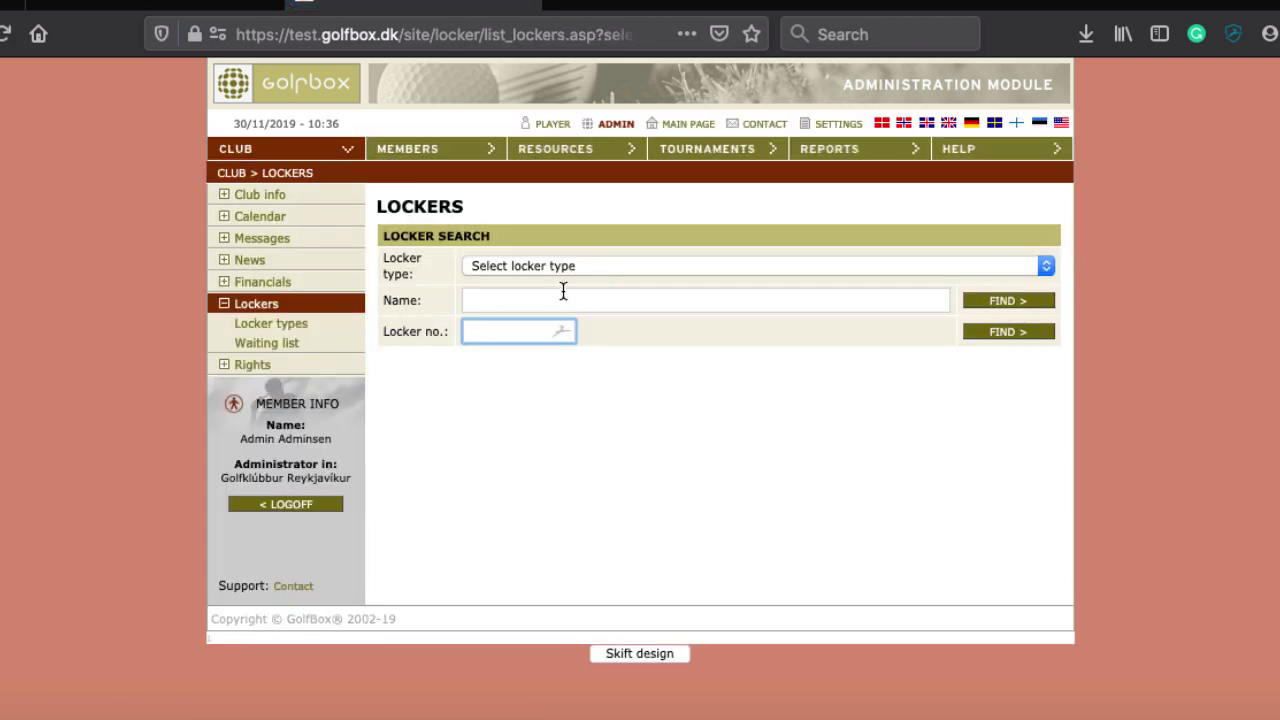
List all lockers, open locker 1, and look up its renting member by member number
click(563, 263)
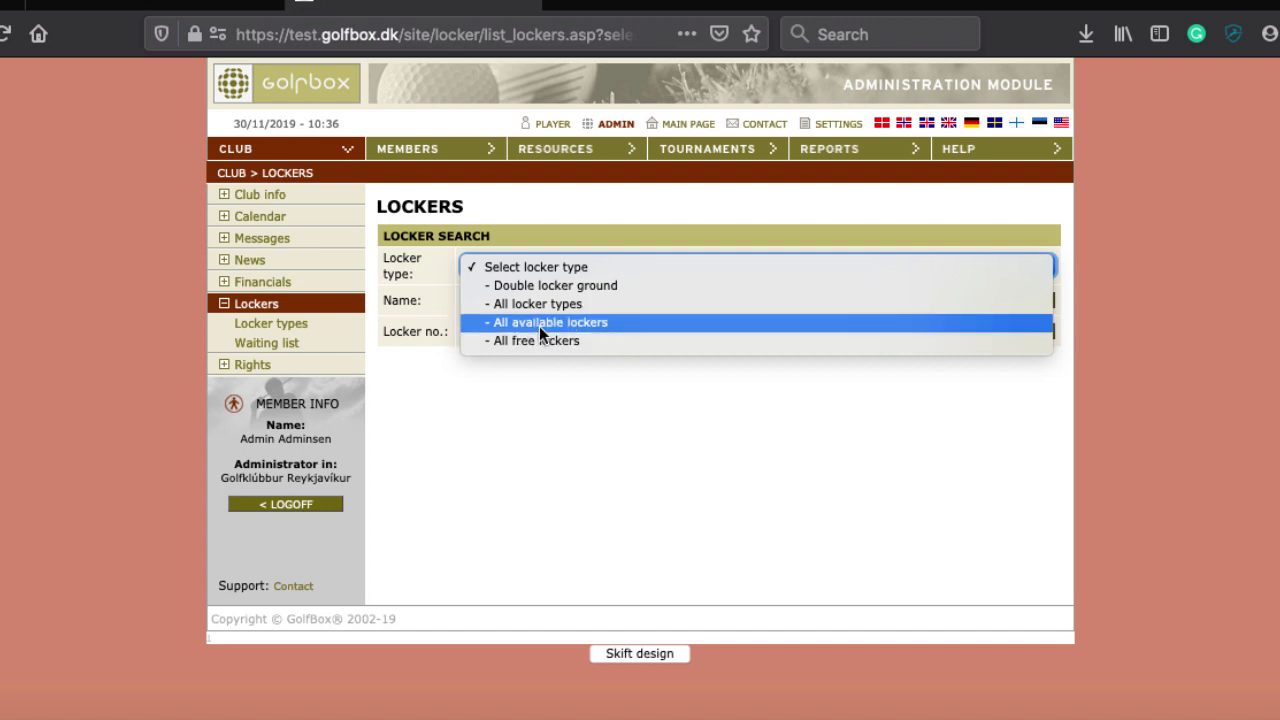
click(538, 327)
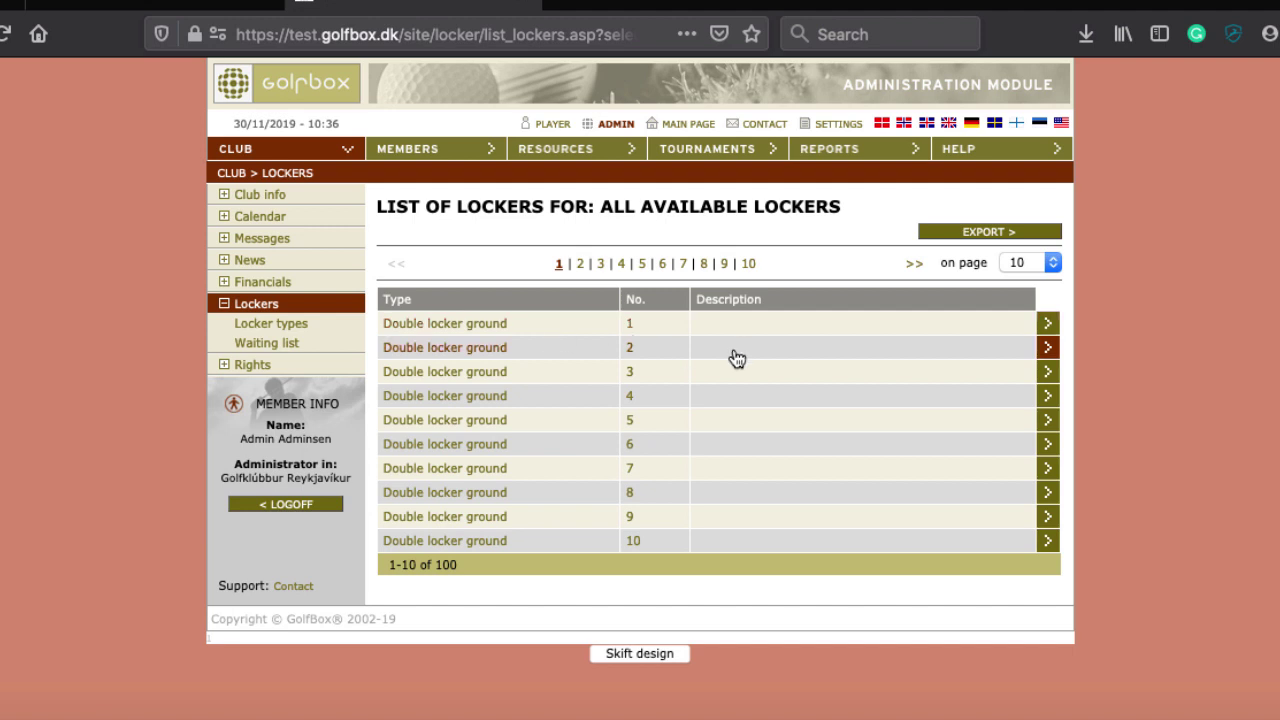
click(910, 330)
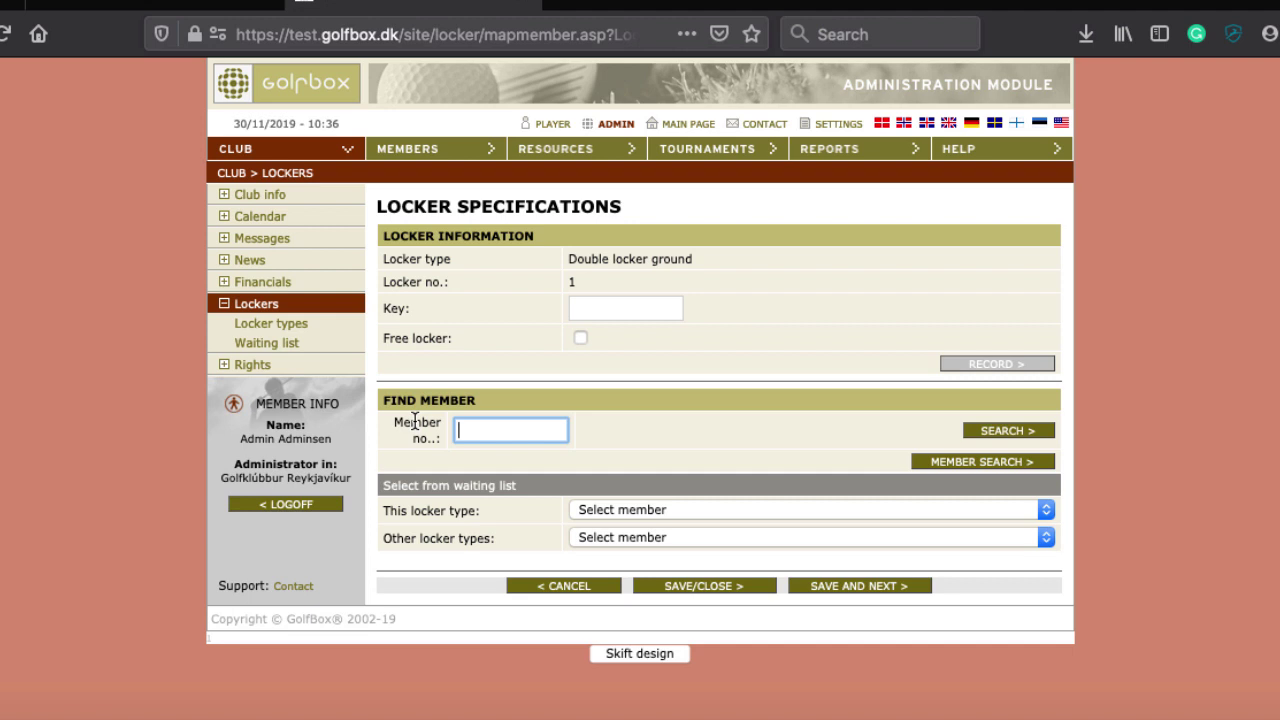
text(5060)
click(1002, 432)
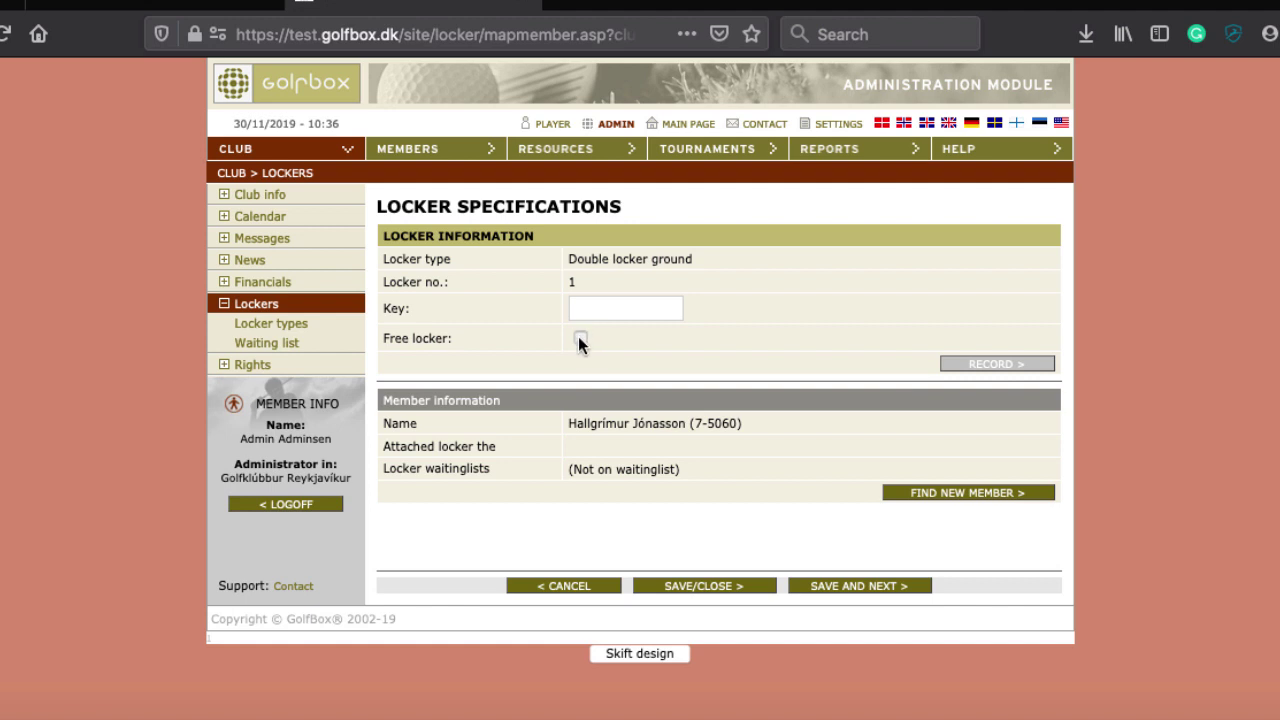
Save locker 1 with Free locker left unticked, then open the Outsource Rights page
click(580, 339)
click(580, 340)
click(732, 587)
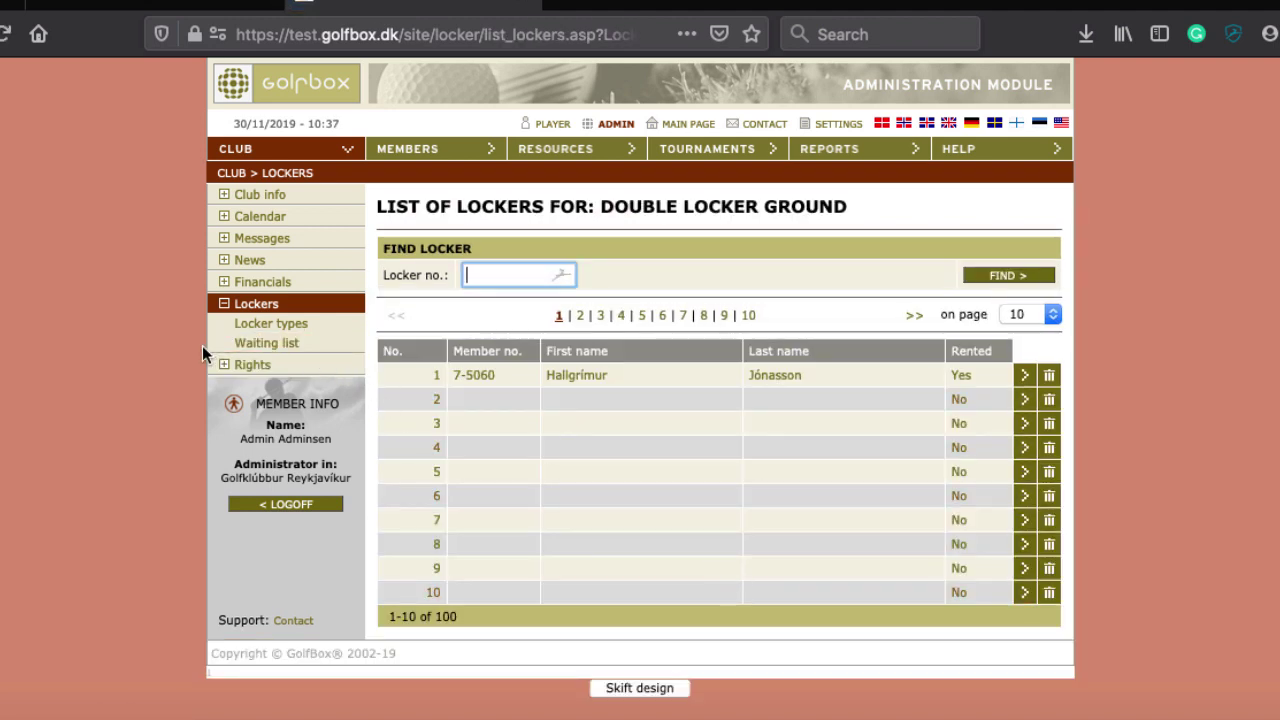
click(242, 363)
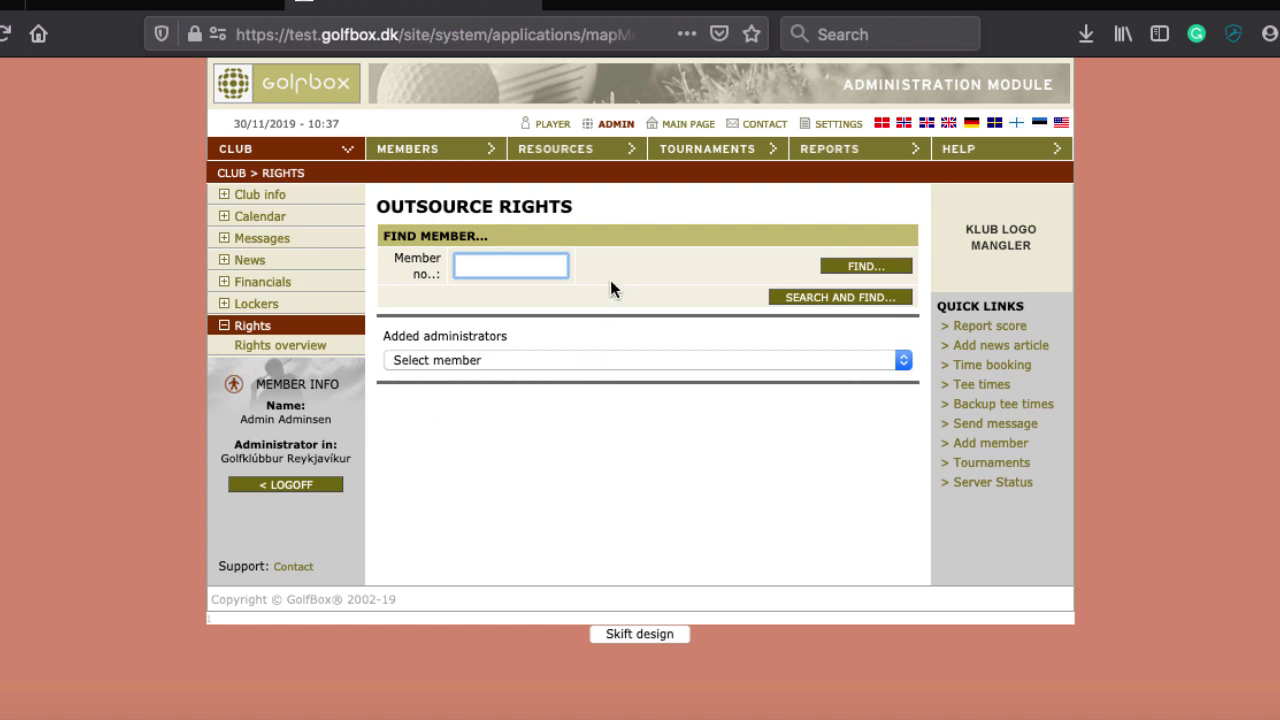
Pick the second member under Added administrators to load their application rights
click(448, 361)
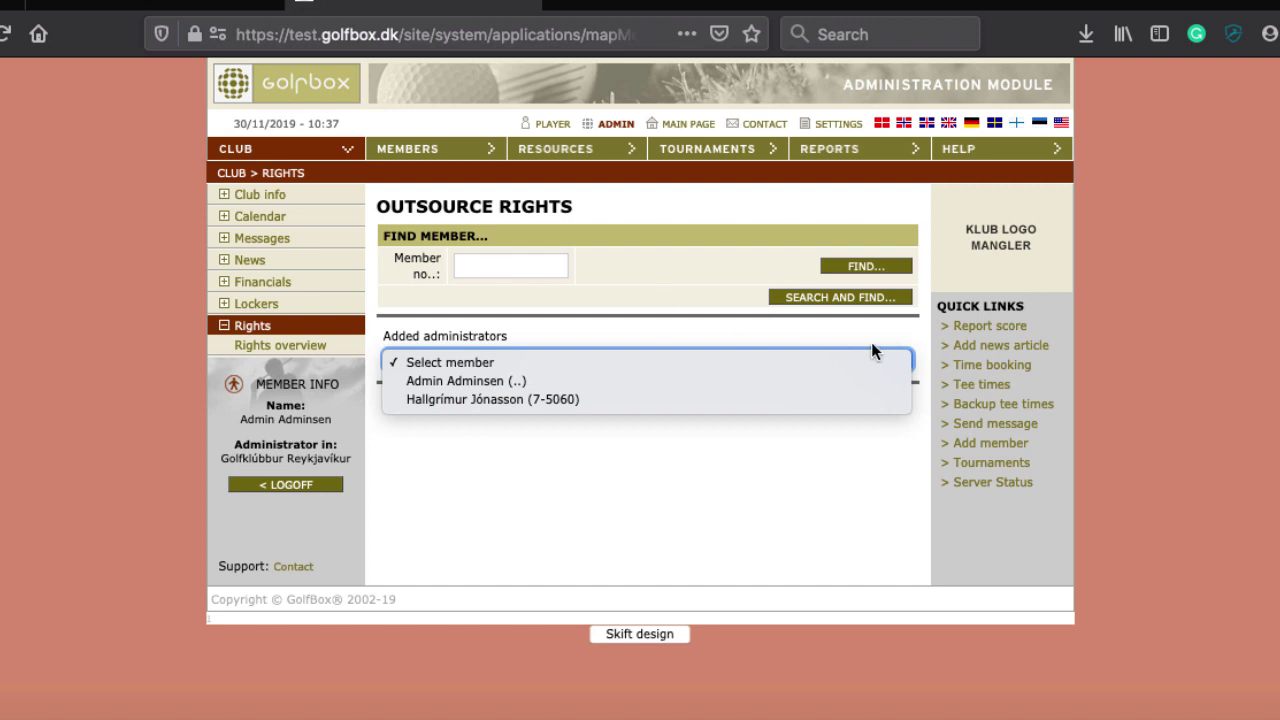
click(482, 261)
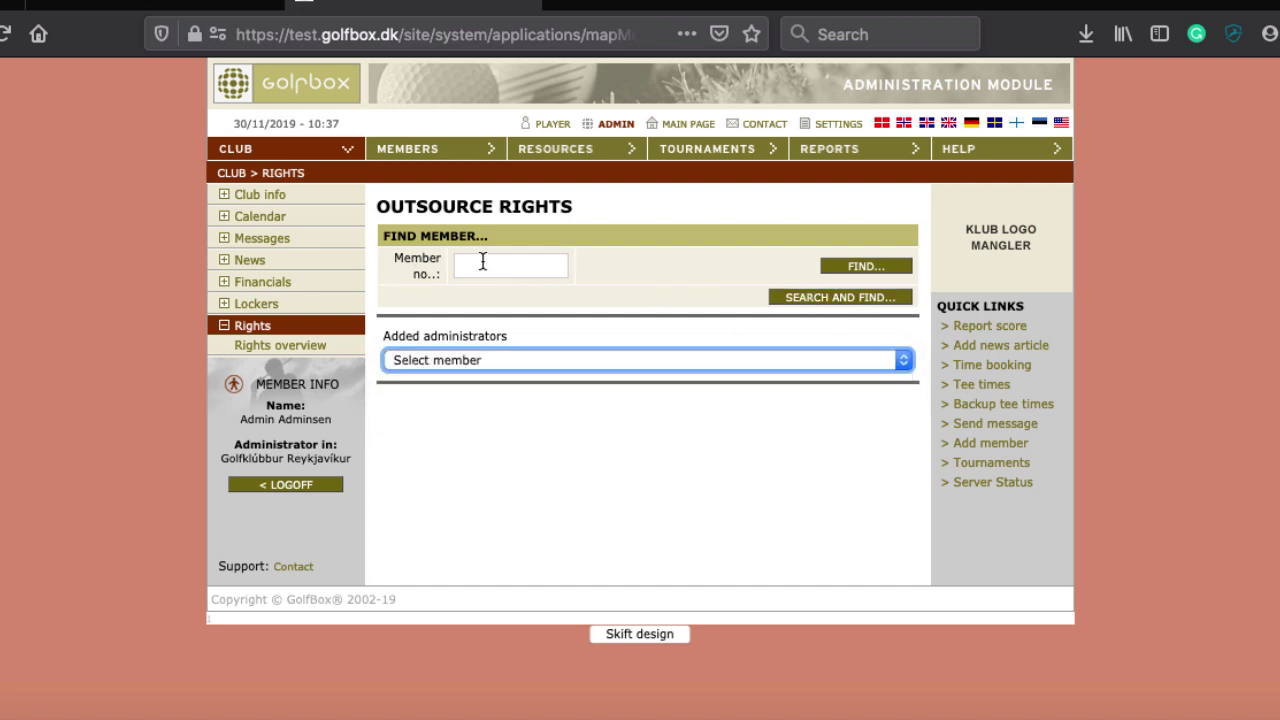
click(506, 258)
click(447, 368)
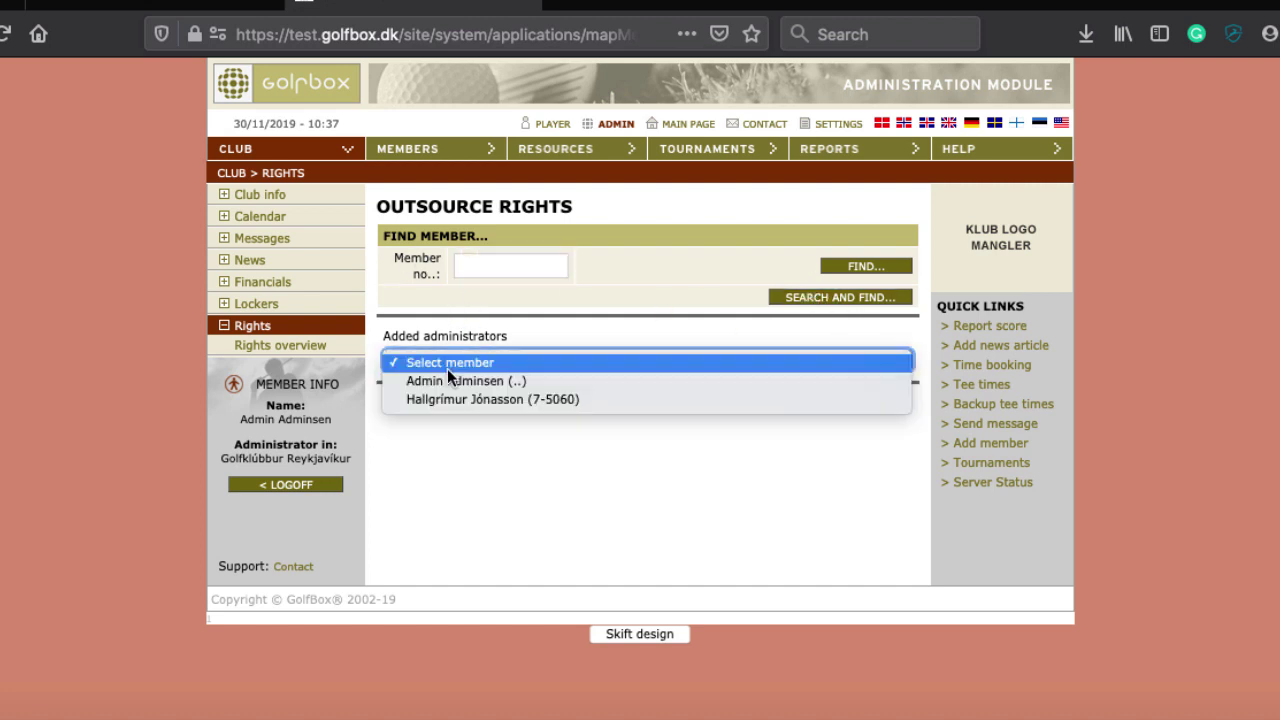
click(437, 397)
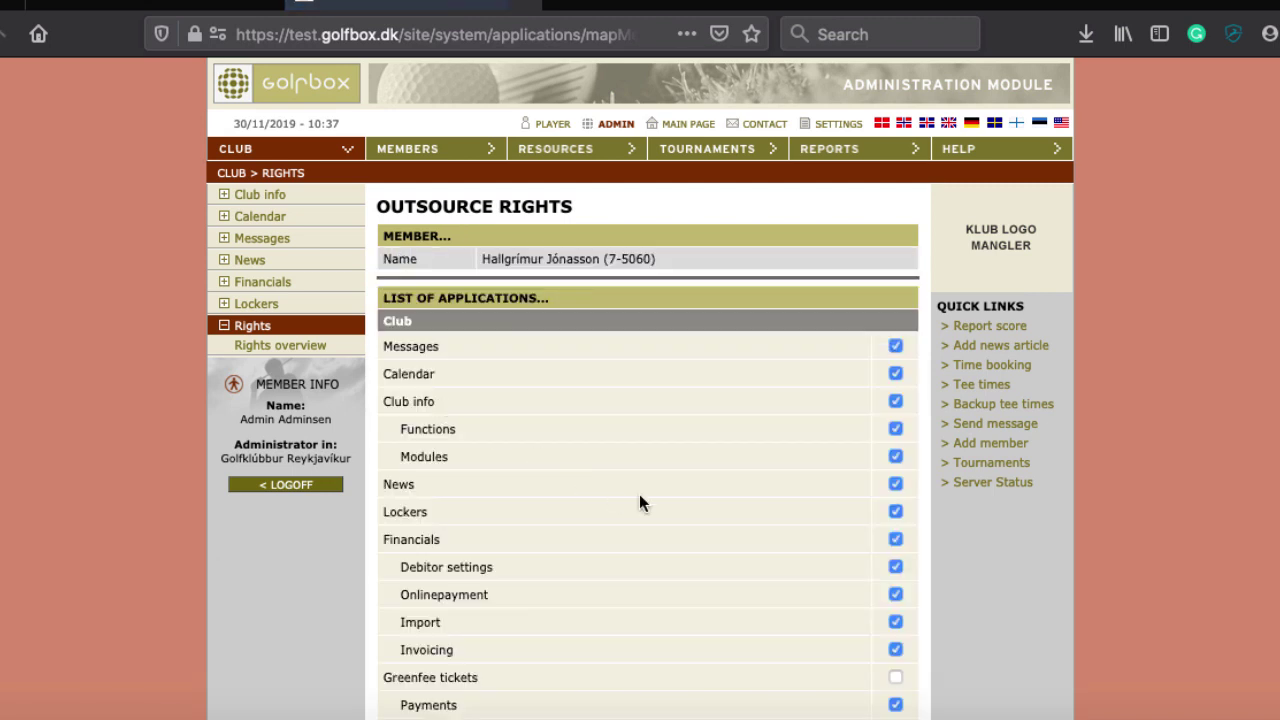
scroll(639, 494, down, 3)
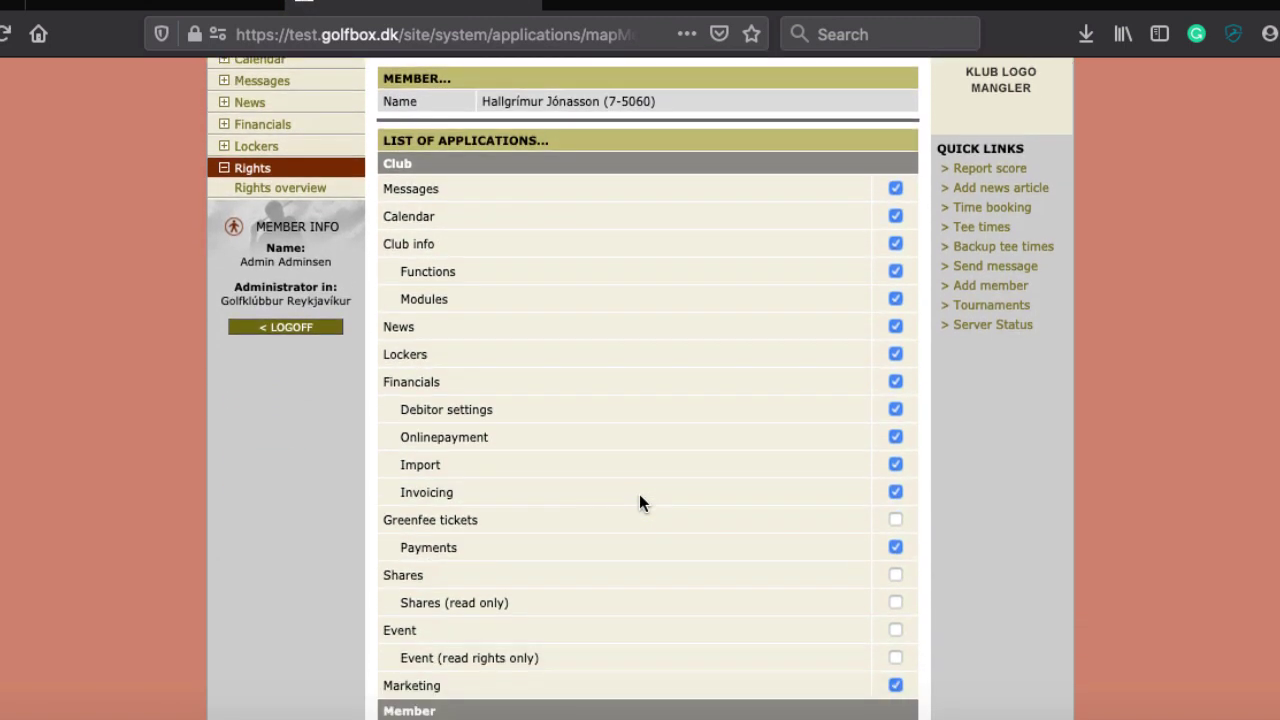
scroll(639, 494, down, 1)
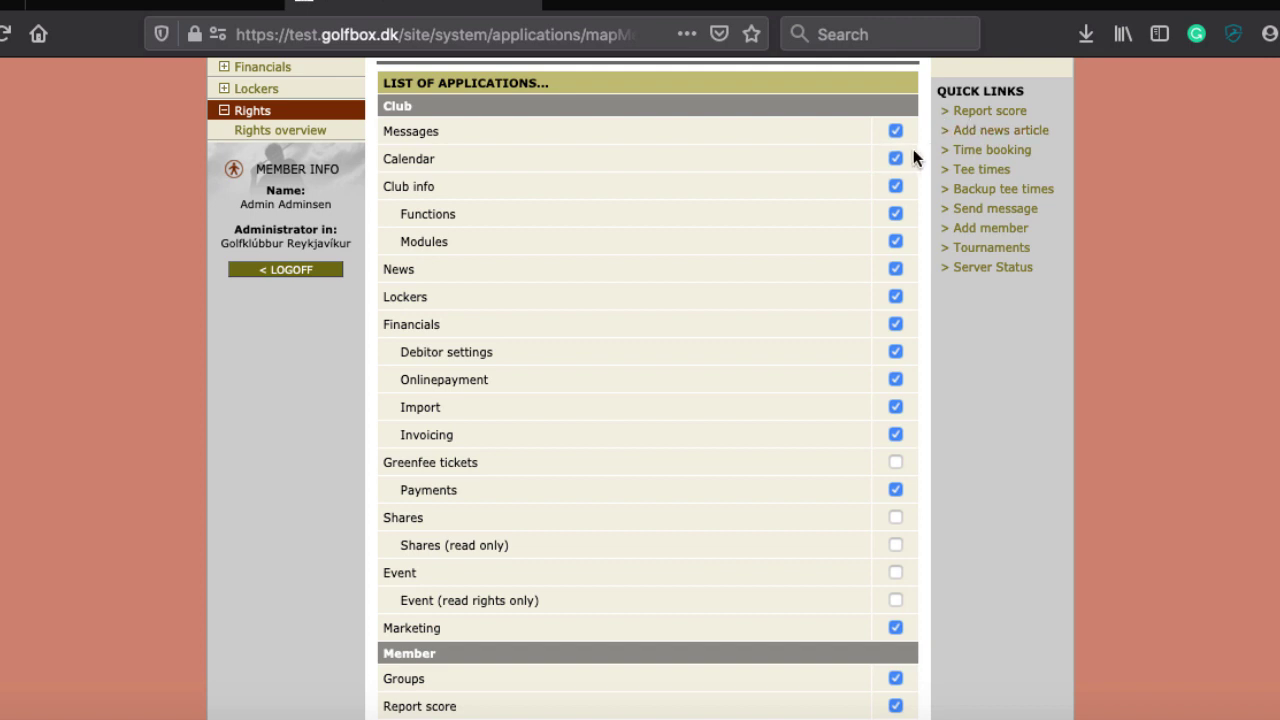
scroll(822, 538, down, 10)
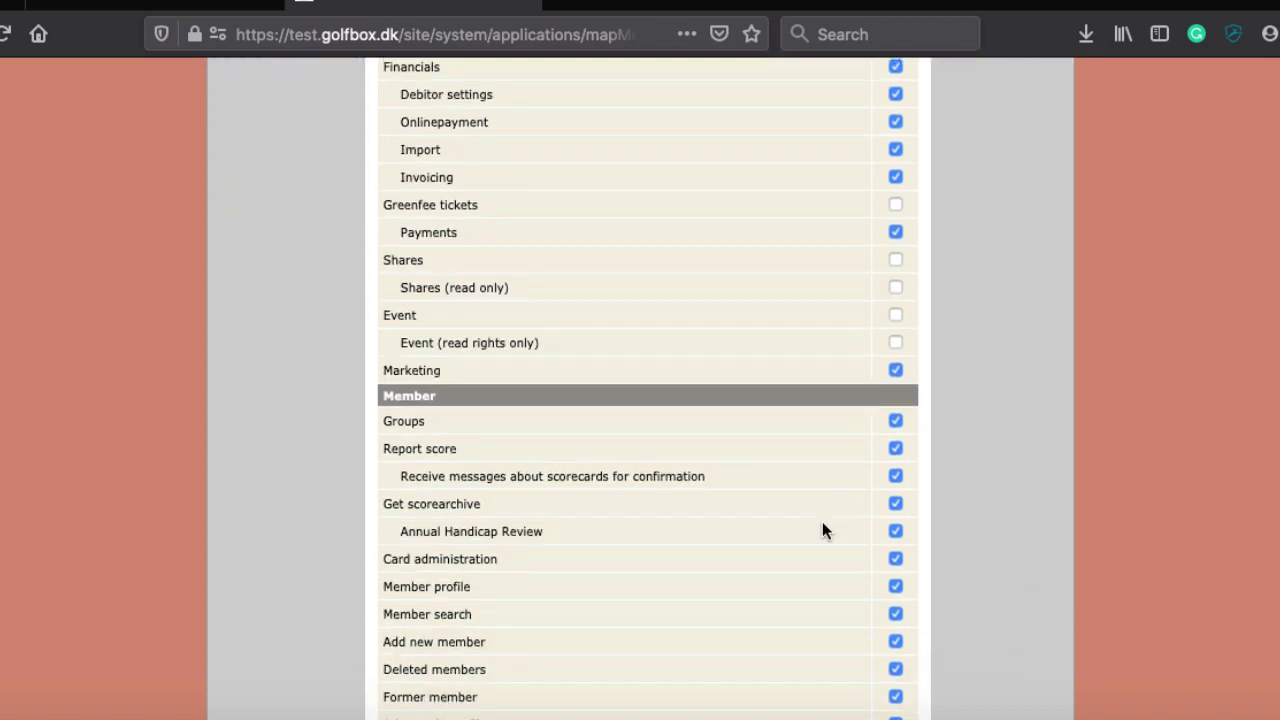
scroll(822, 528, down, 1)
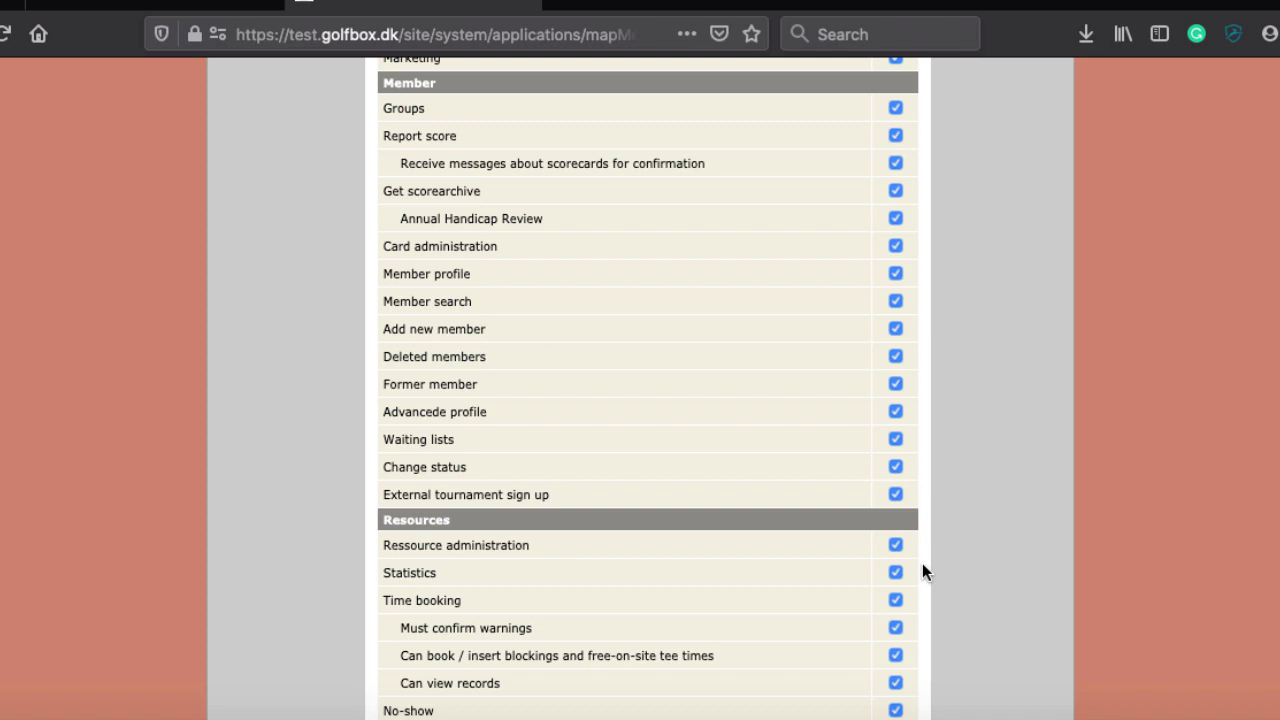
scroll(922, 563, down, 6)
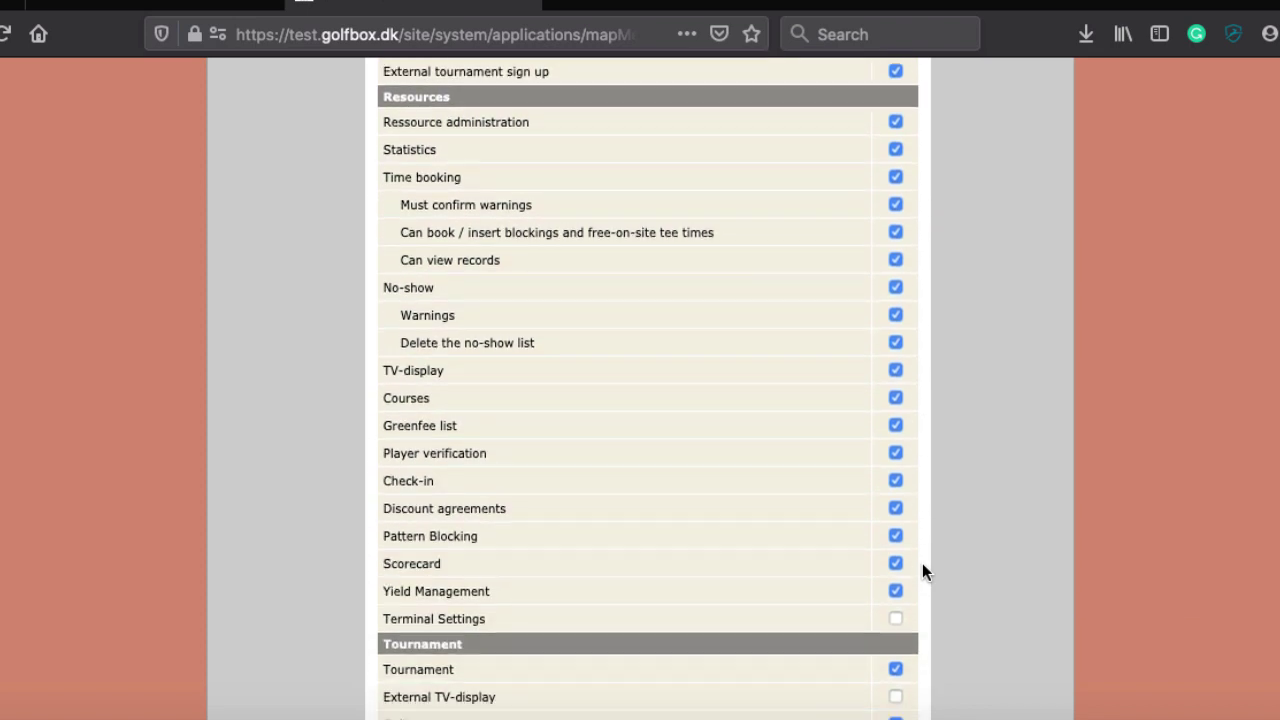
scroll(922, 560, down, 2)
scroll(922, 561, down, 3)
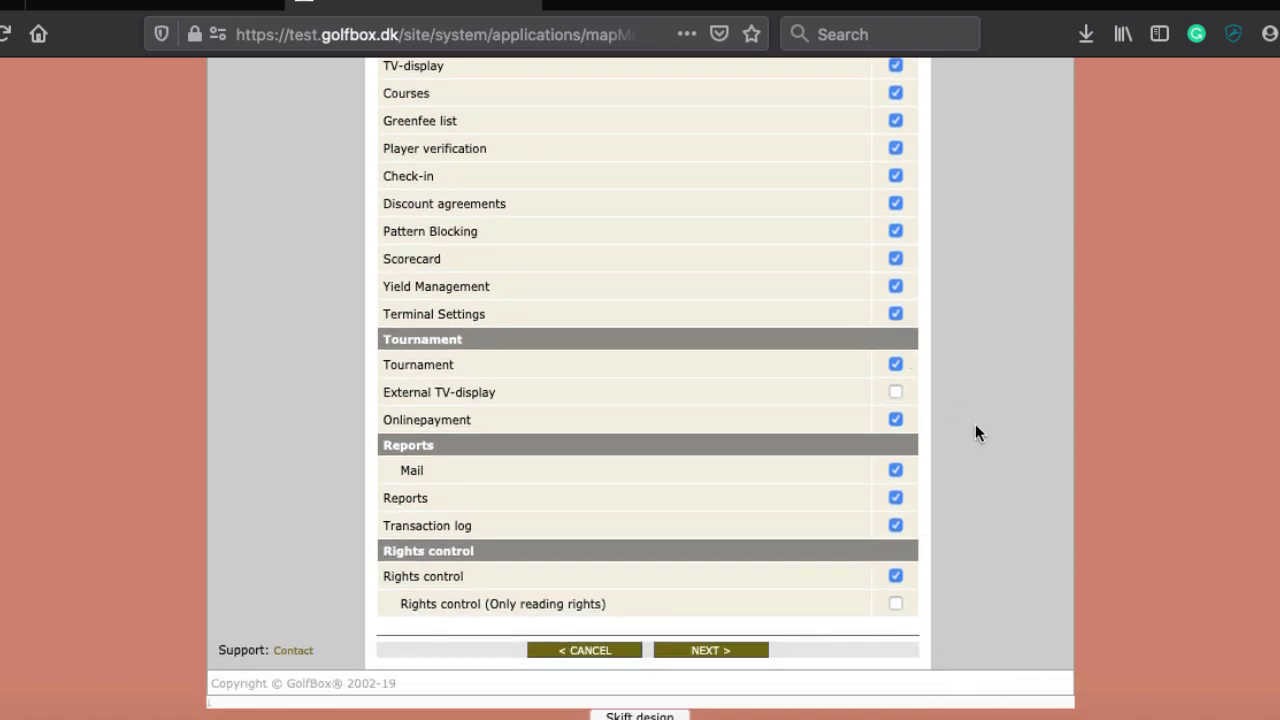
Save the member's rights with NEXT and check the 'Changes was saved' confirmation
click(712, 650)
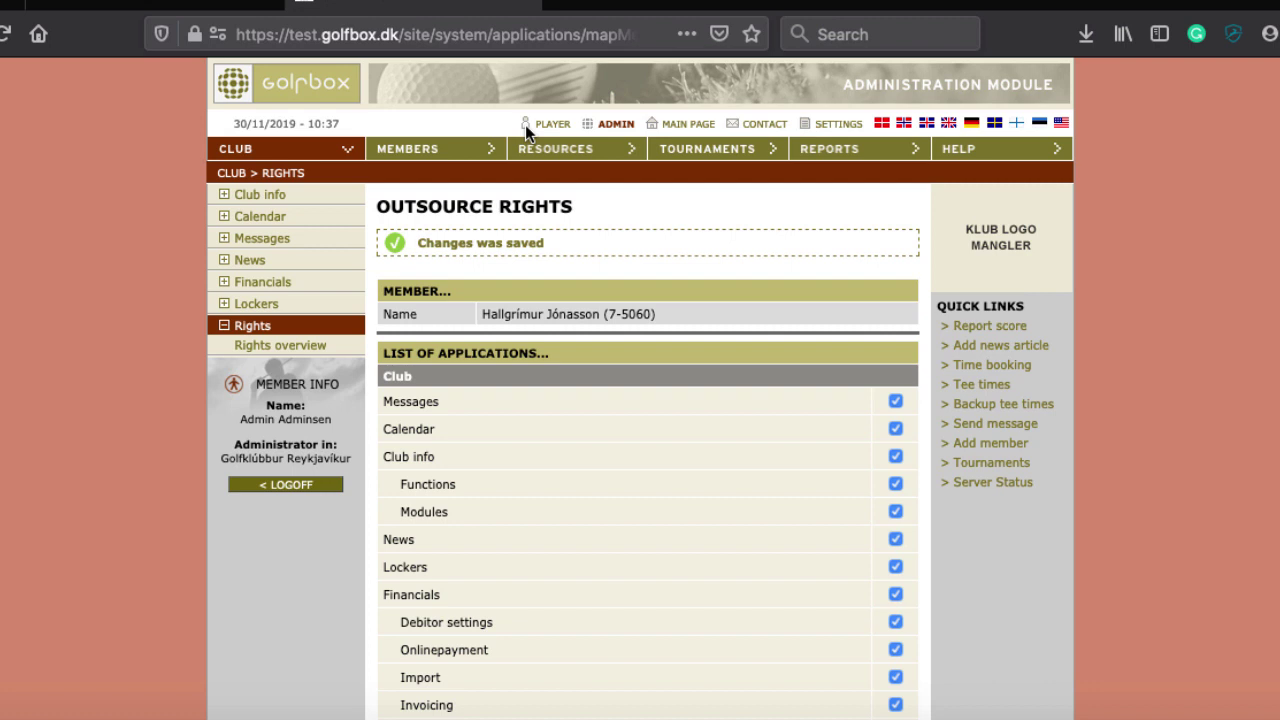
scroll(525, 125, down, 1)
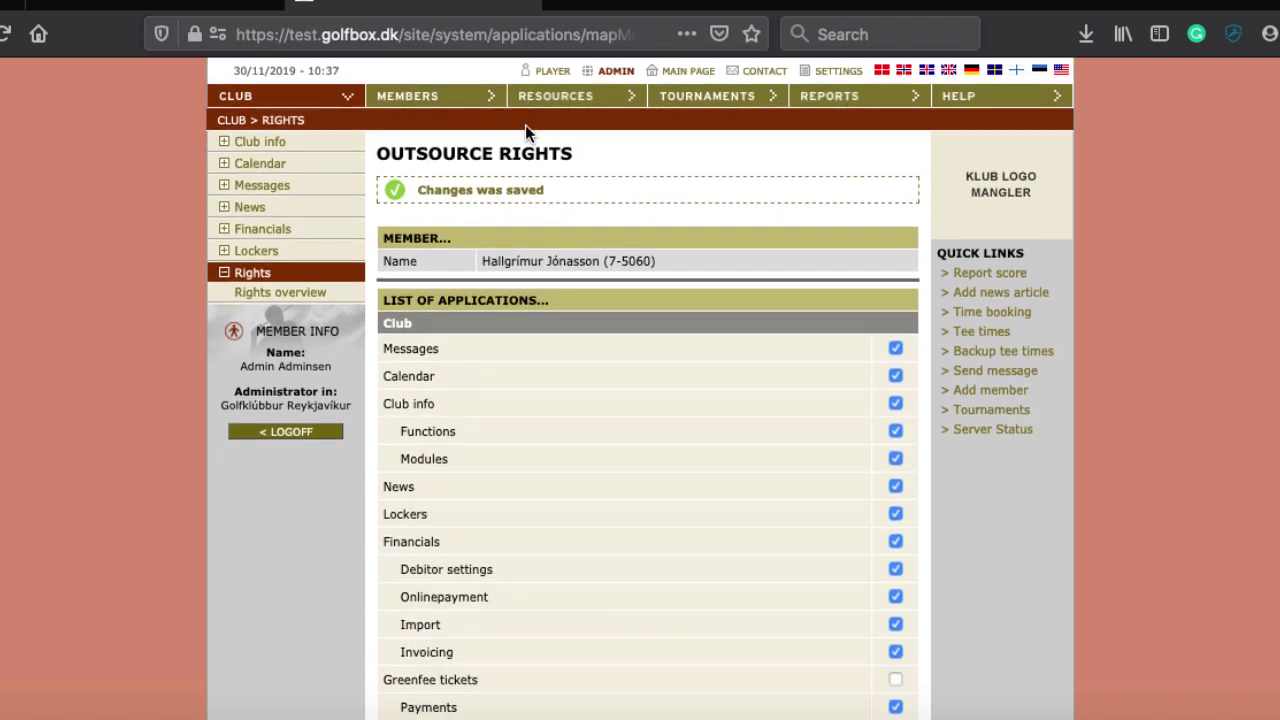
scroll(632, 198, down, 1)
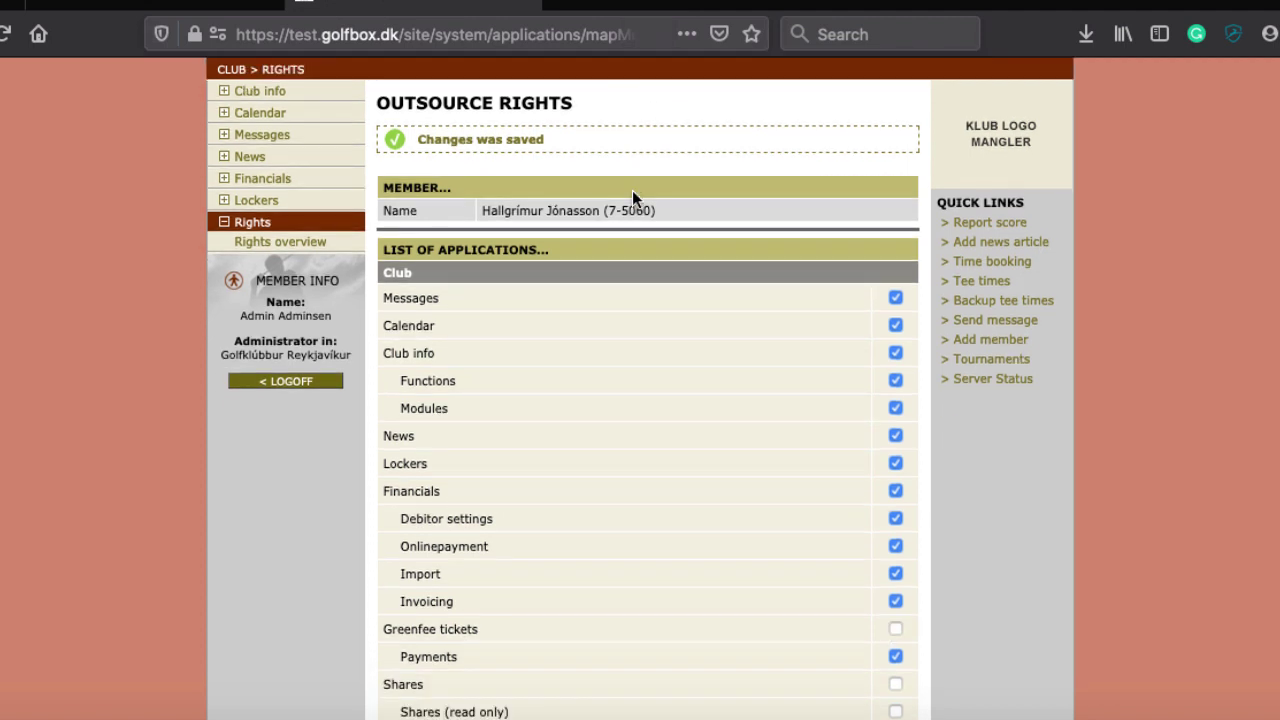
scroll(632, 198, up, 2)
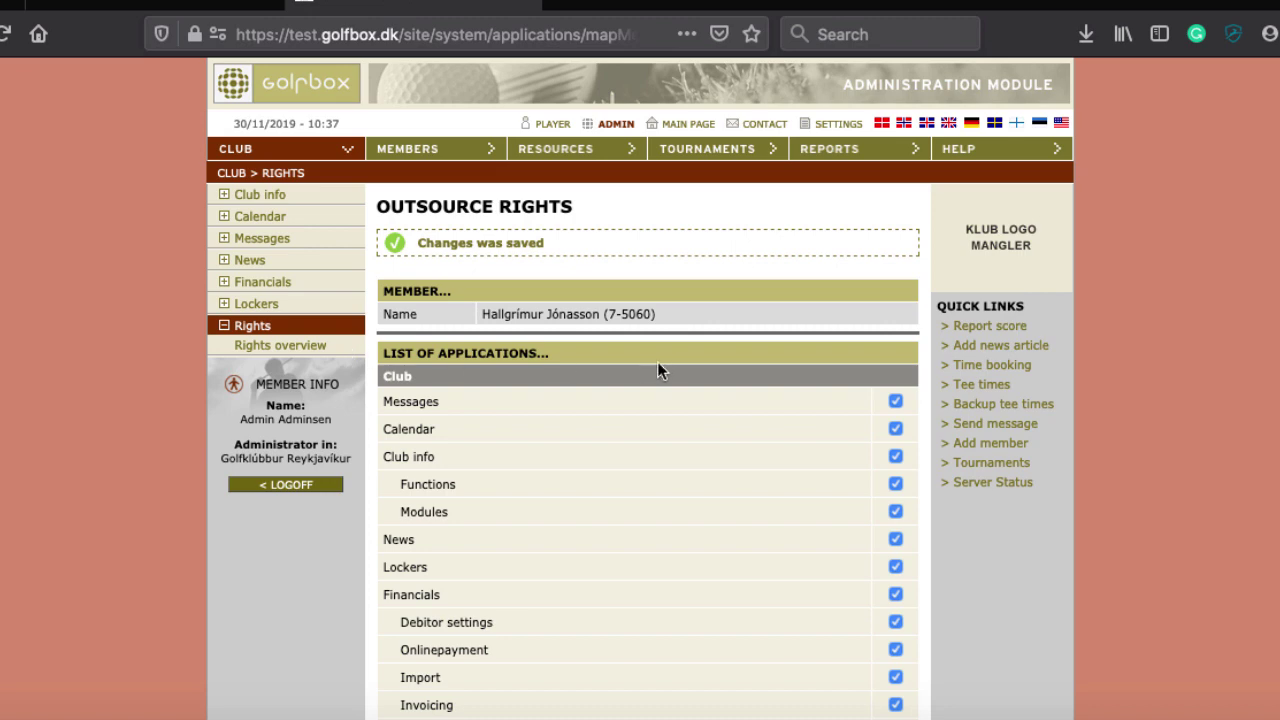
Go to MEMBERS, then RESOURCES to list Golf Courses and its 18 holes (Default) course
click(437, 166)
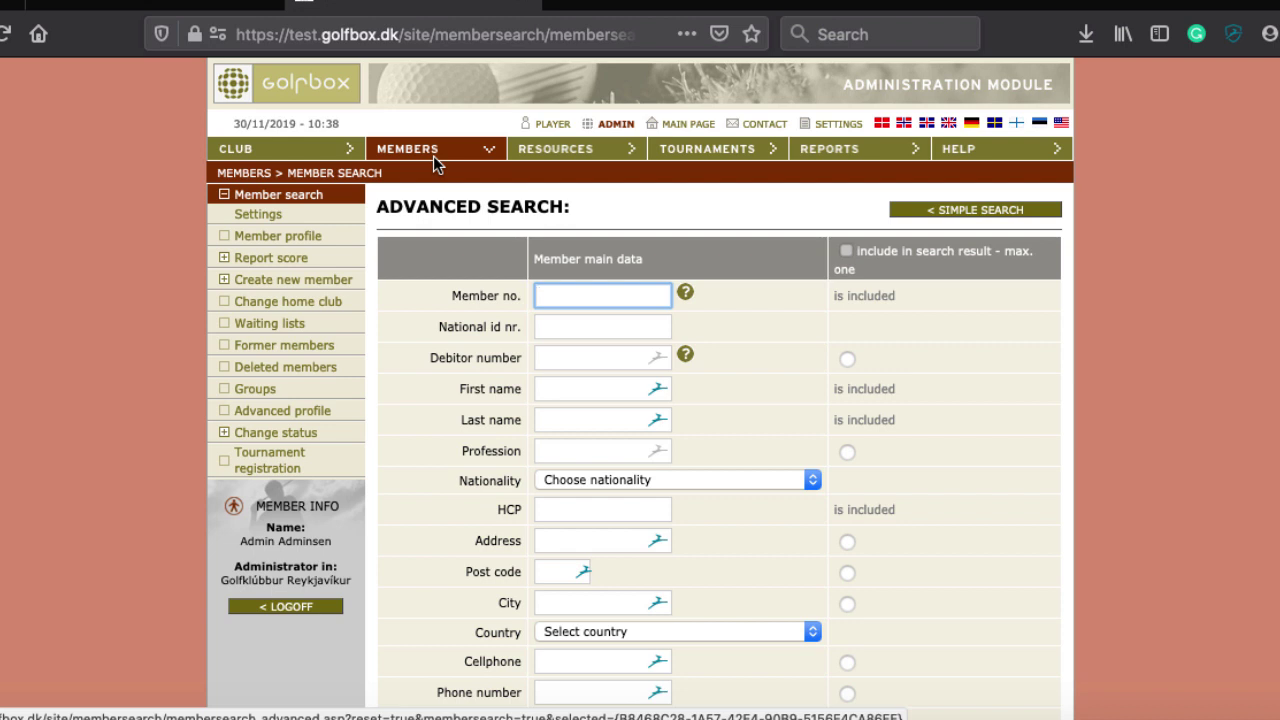
click(549, 152)
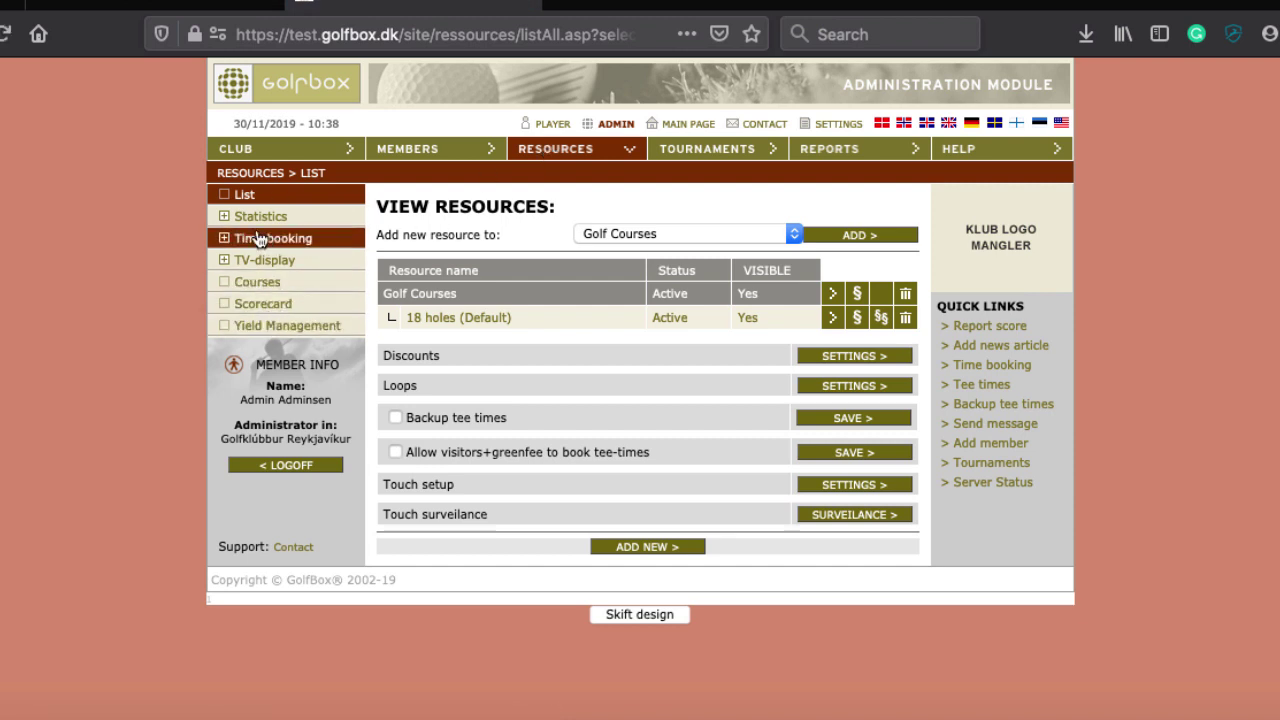
Back in the advanced member search, enter the member number and the member's national id number
click(437, 147)
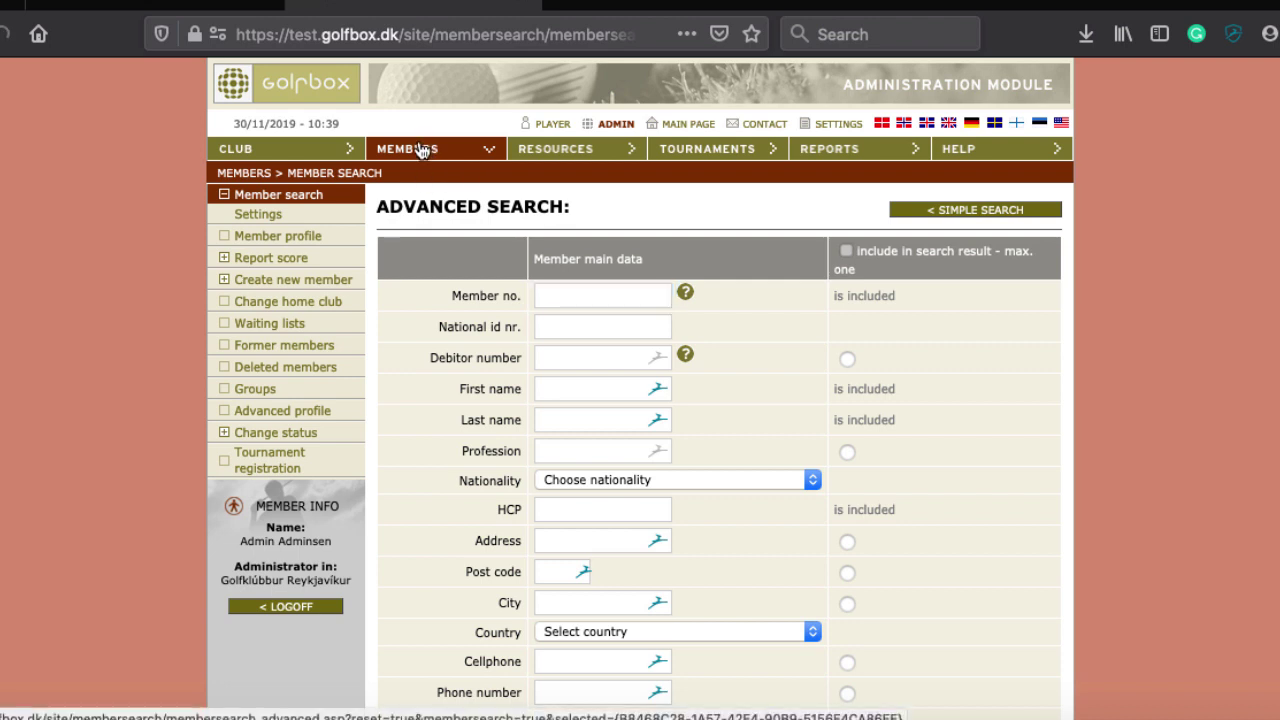
scroll(425, 330, down, 4)
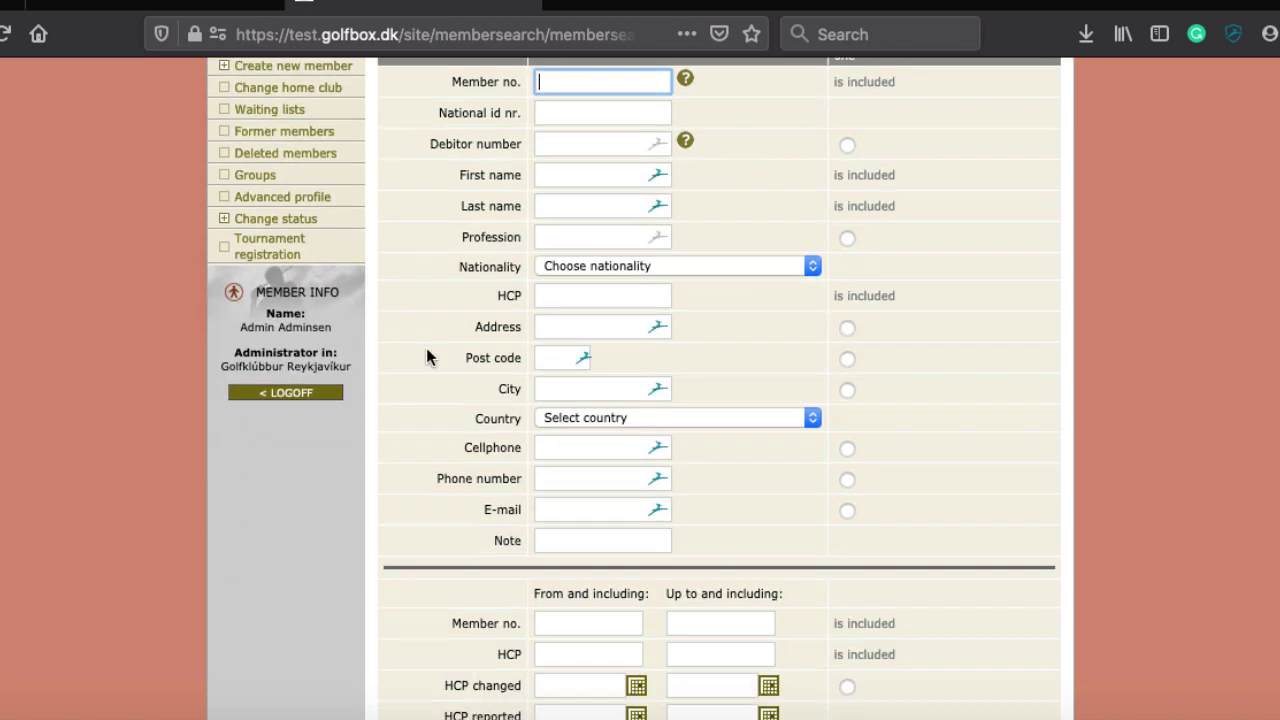
scroll(428, 350, up, 3)
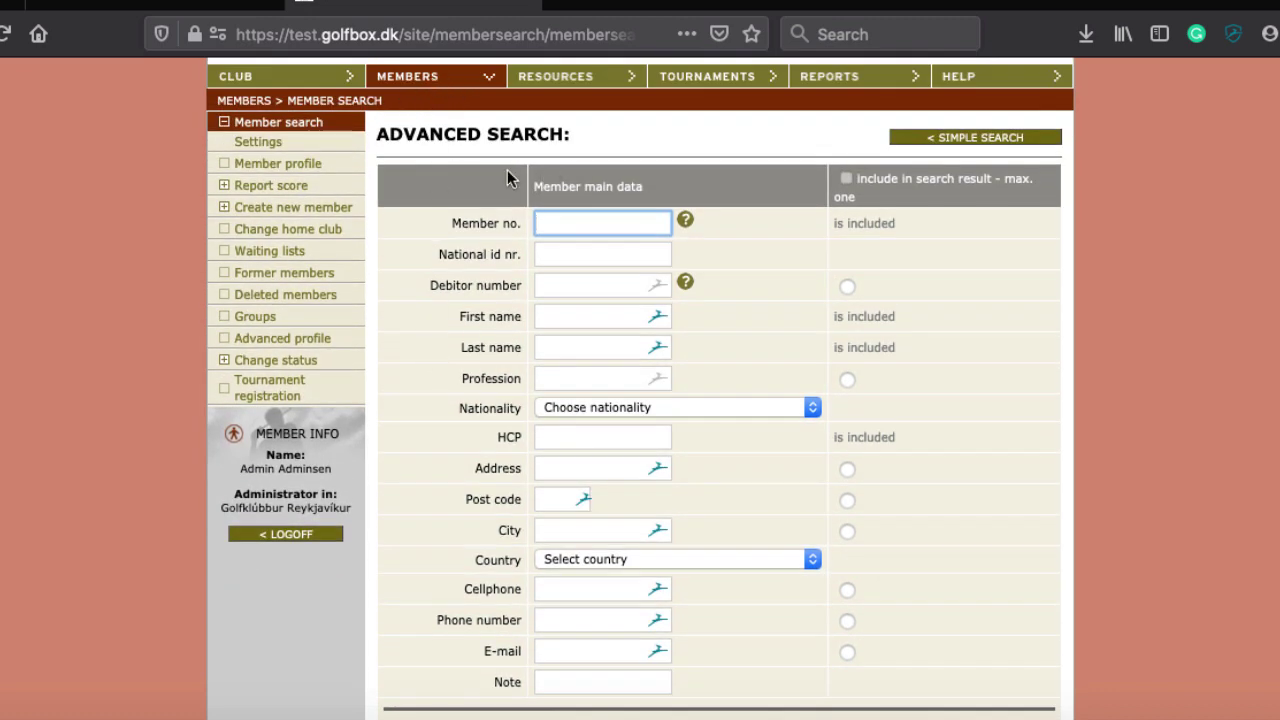
scroll(507, 178, down, 2)
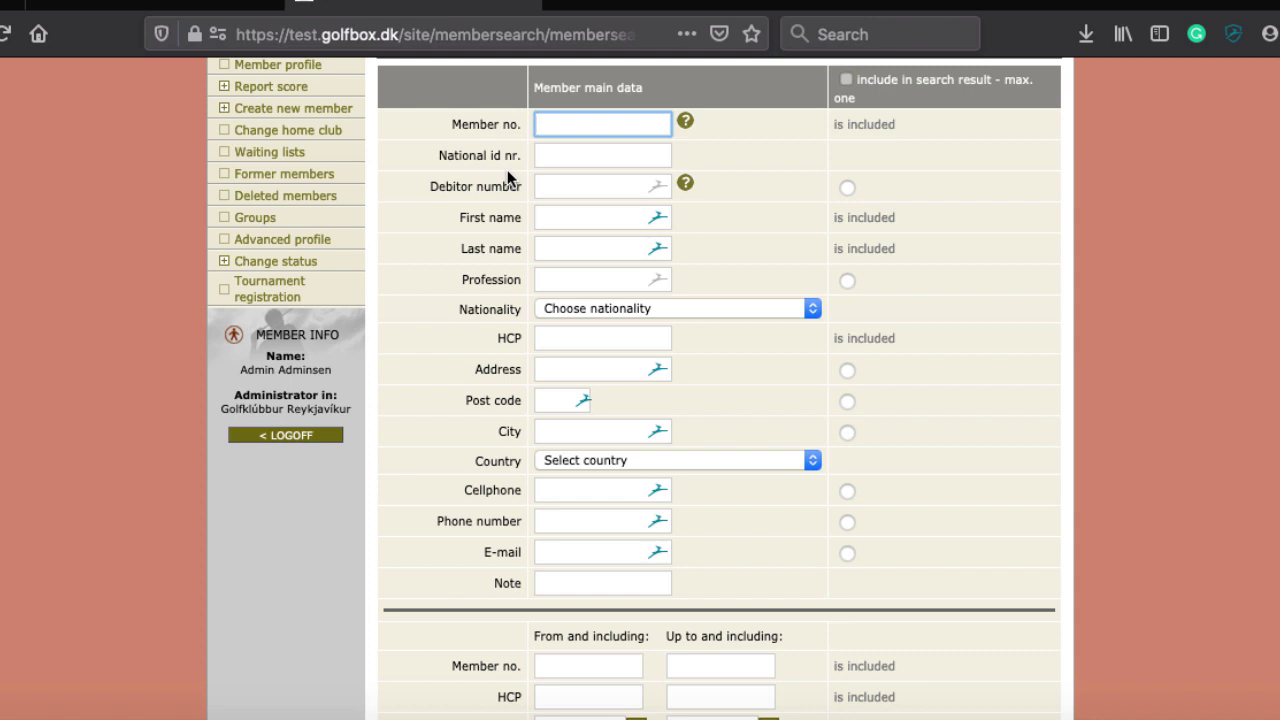
text(5060)
key(Tab)
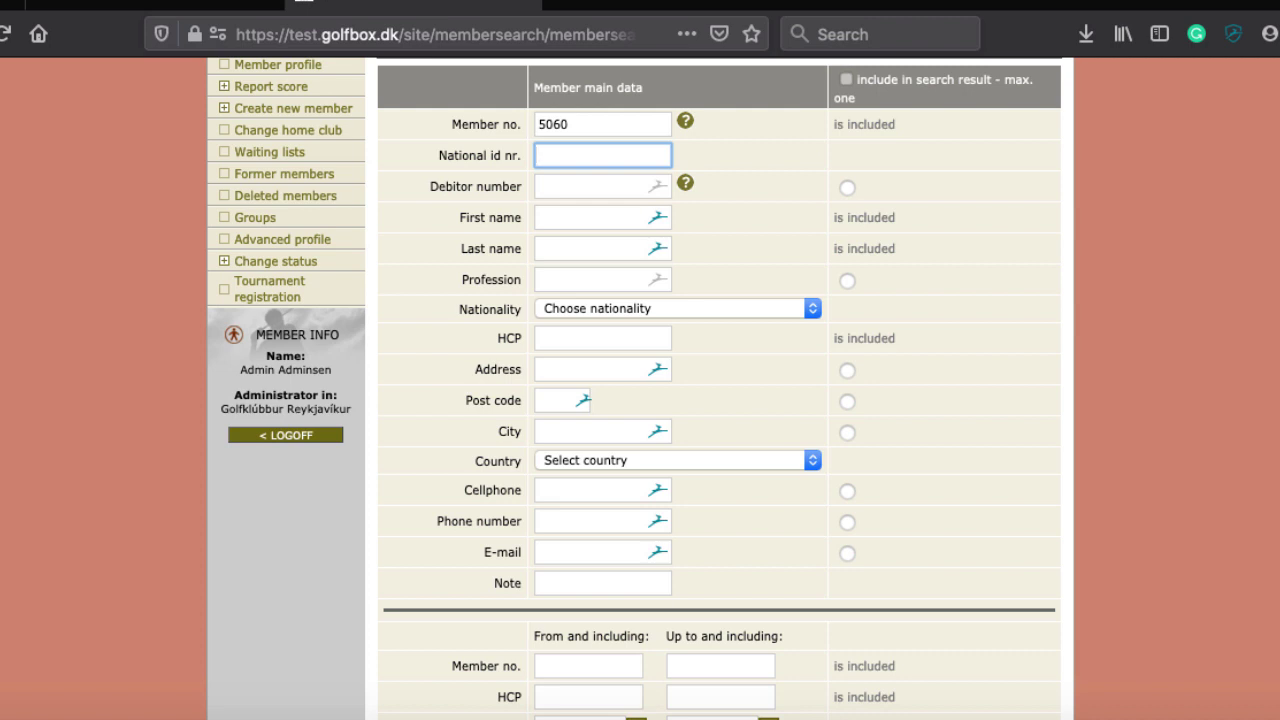
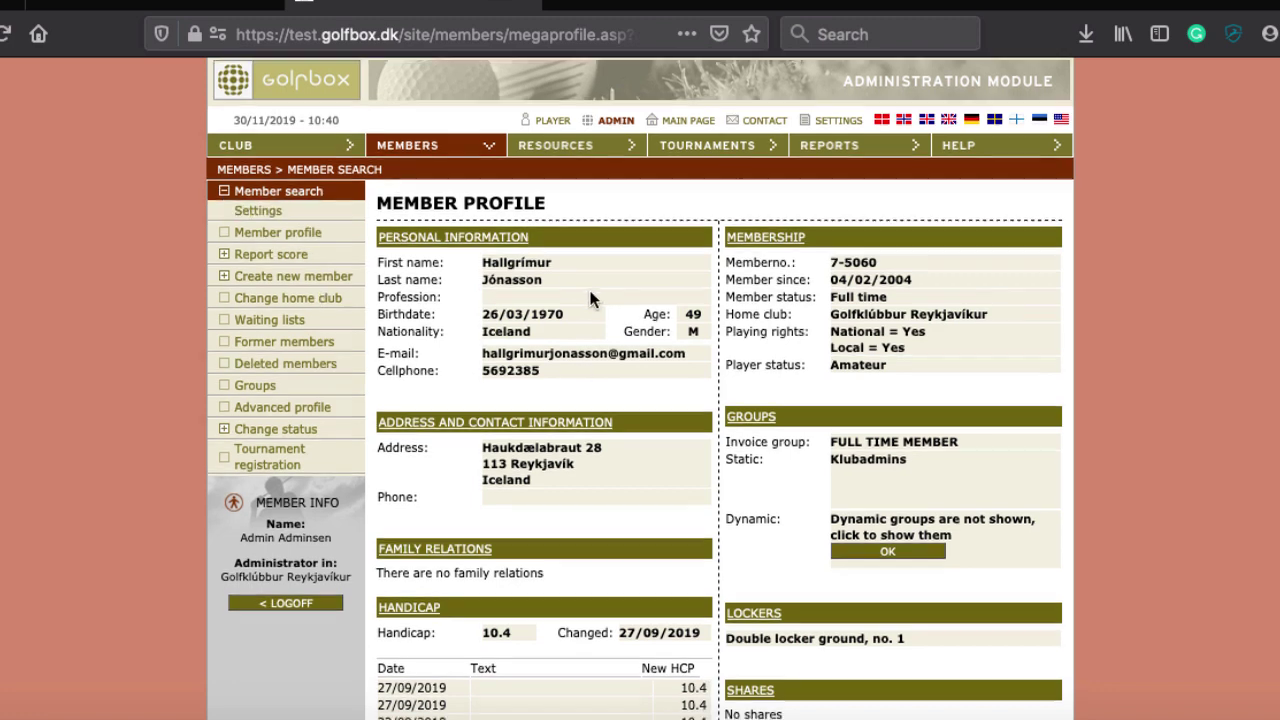
Scroll over the page to bring up the matched member's full profile
scroll(590, 286, down, 3)
scroll(520, 250, up, 2)
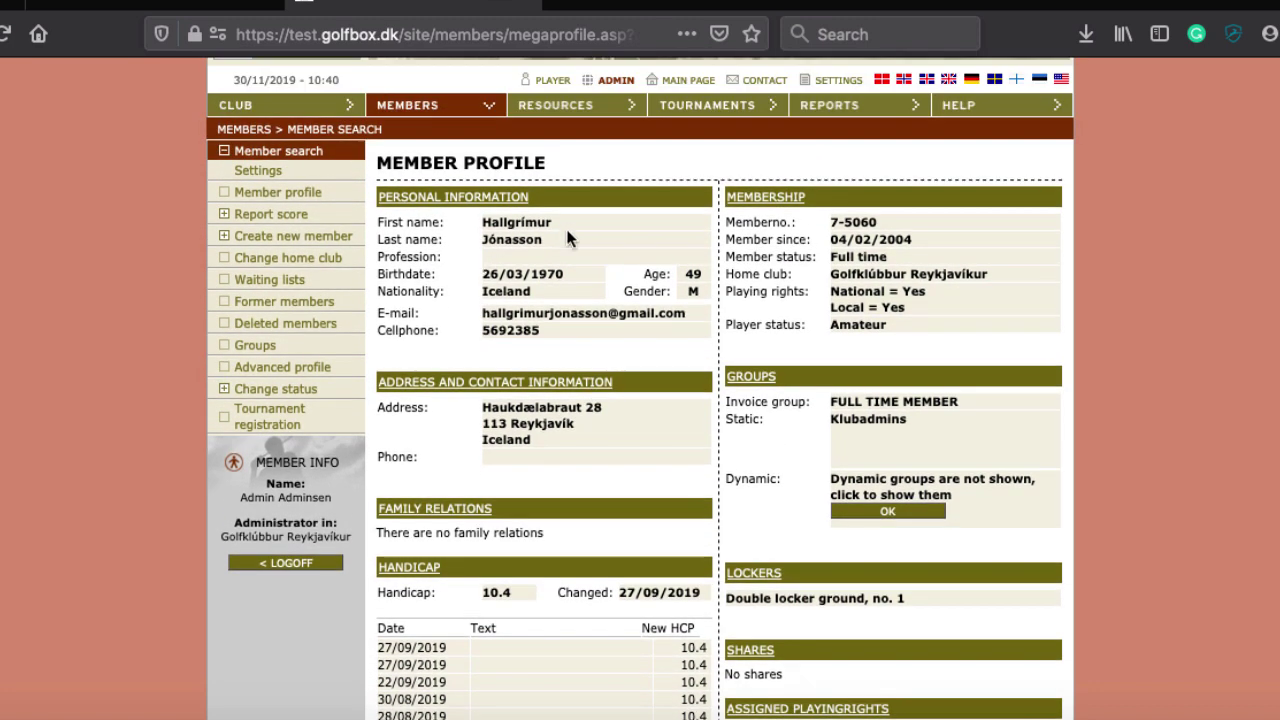
scroll(542, 260, up, 1)
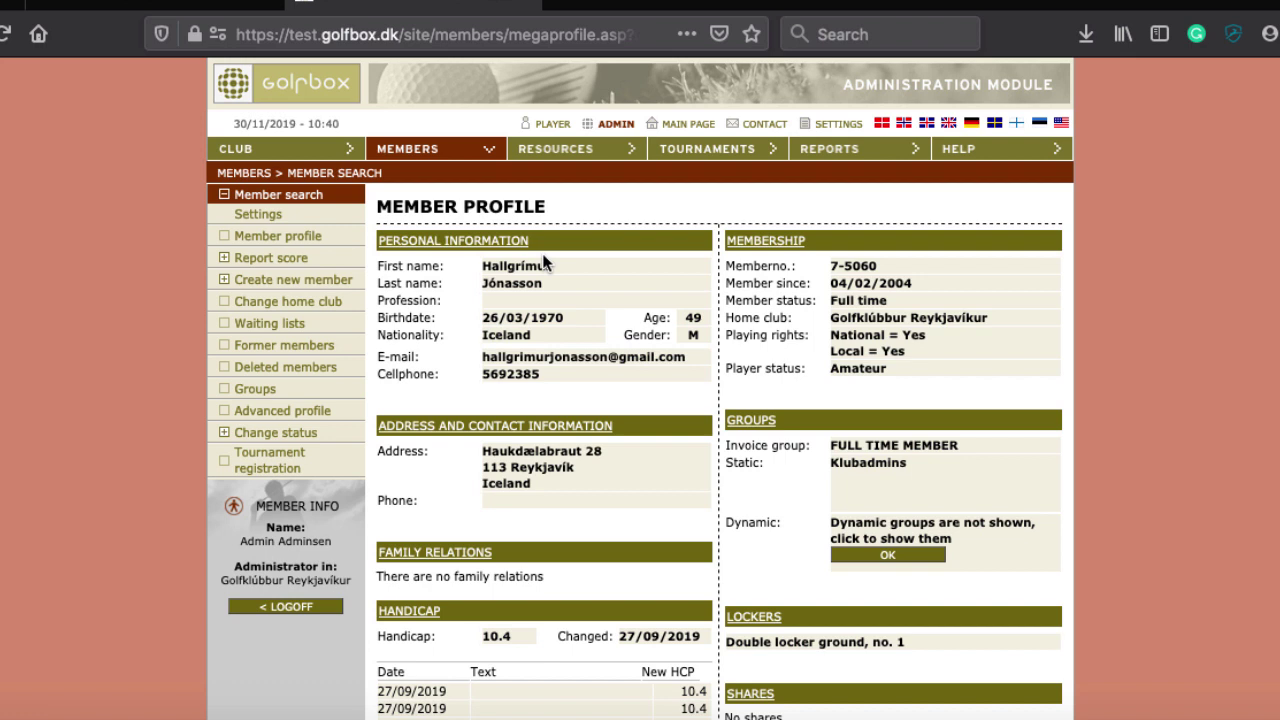
Return to the advanced member search and enter the first digits of a national id number
click(442, 152)
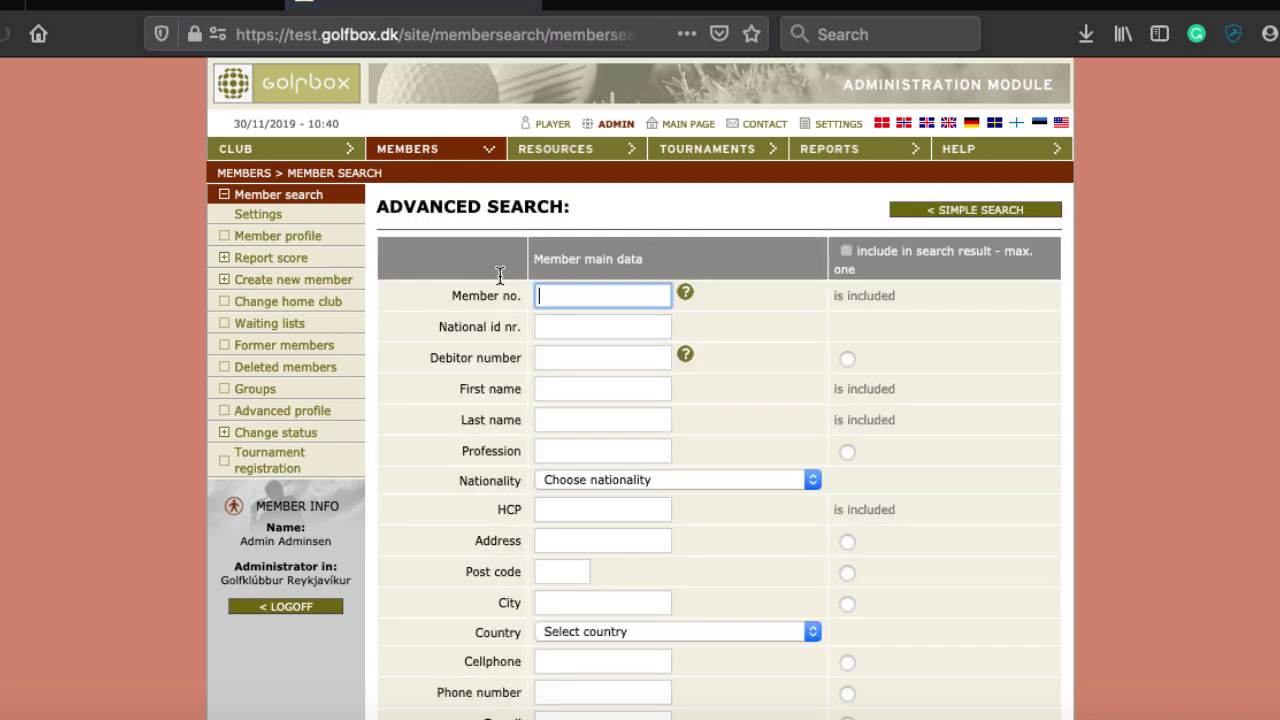
click(580, 326)
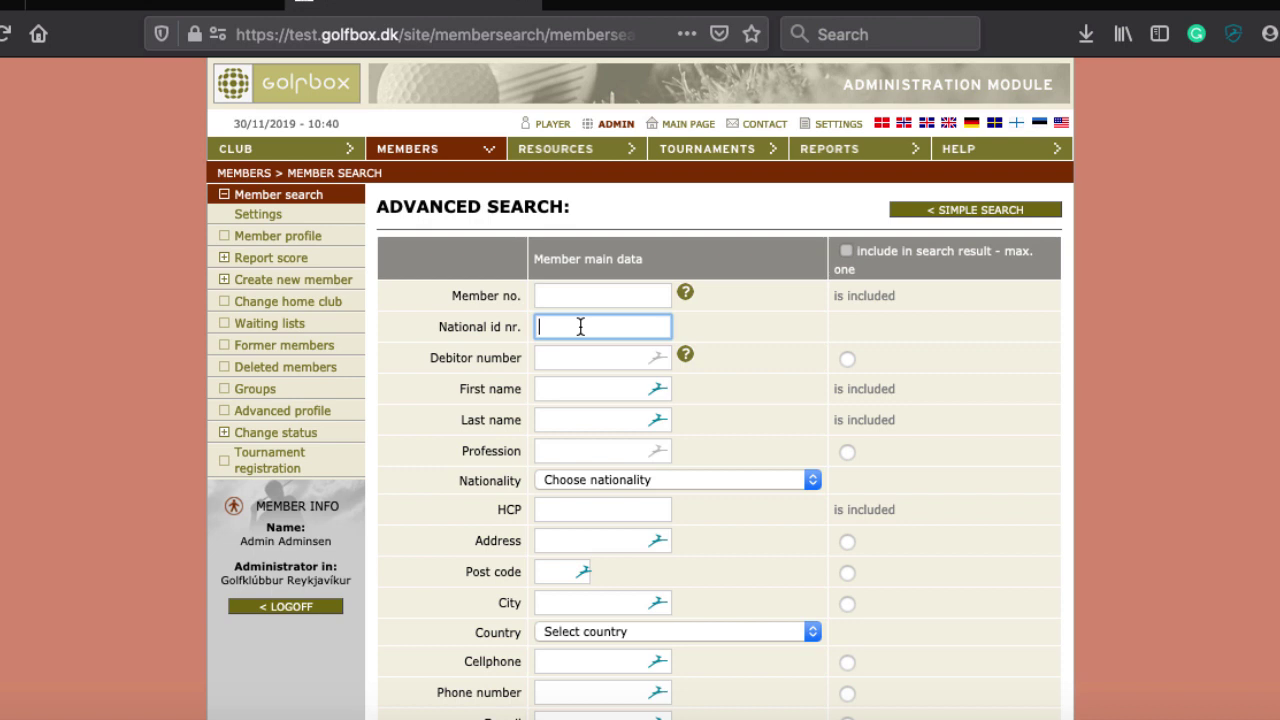
text(2811)
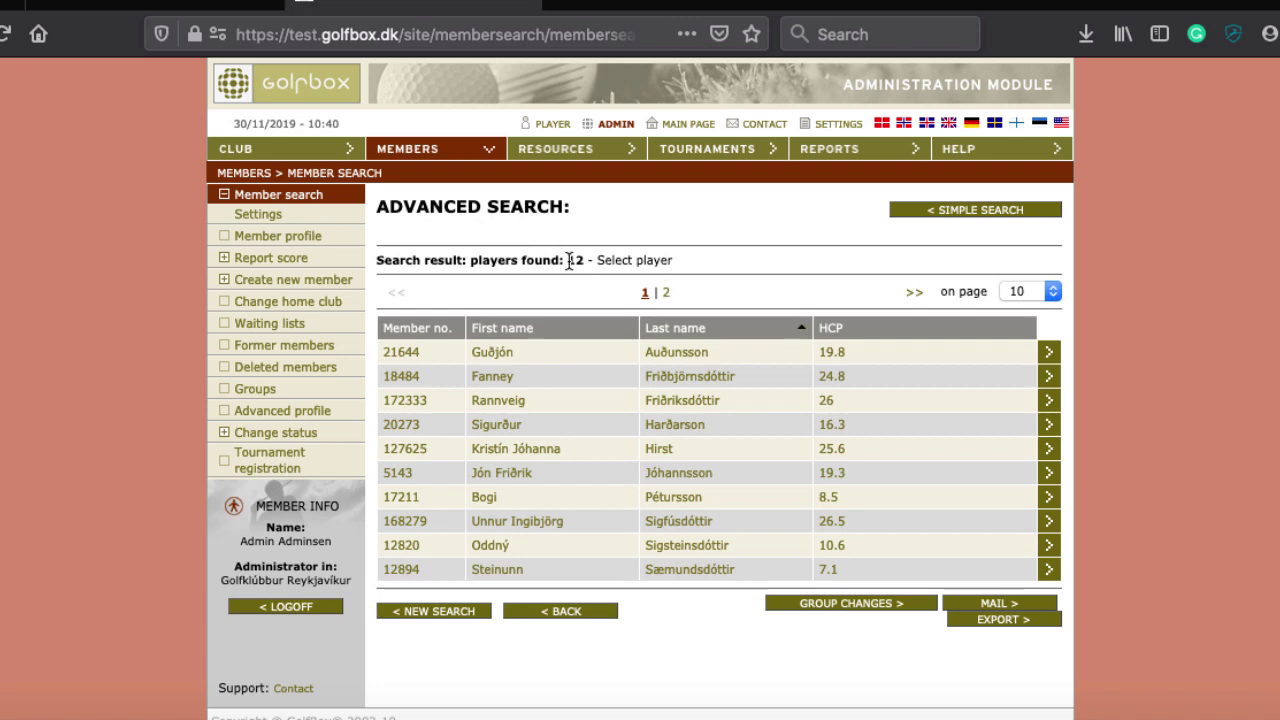
scroll(568, 262, down, 1)
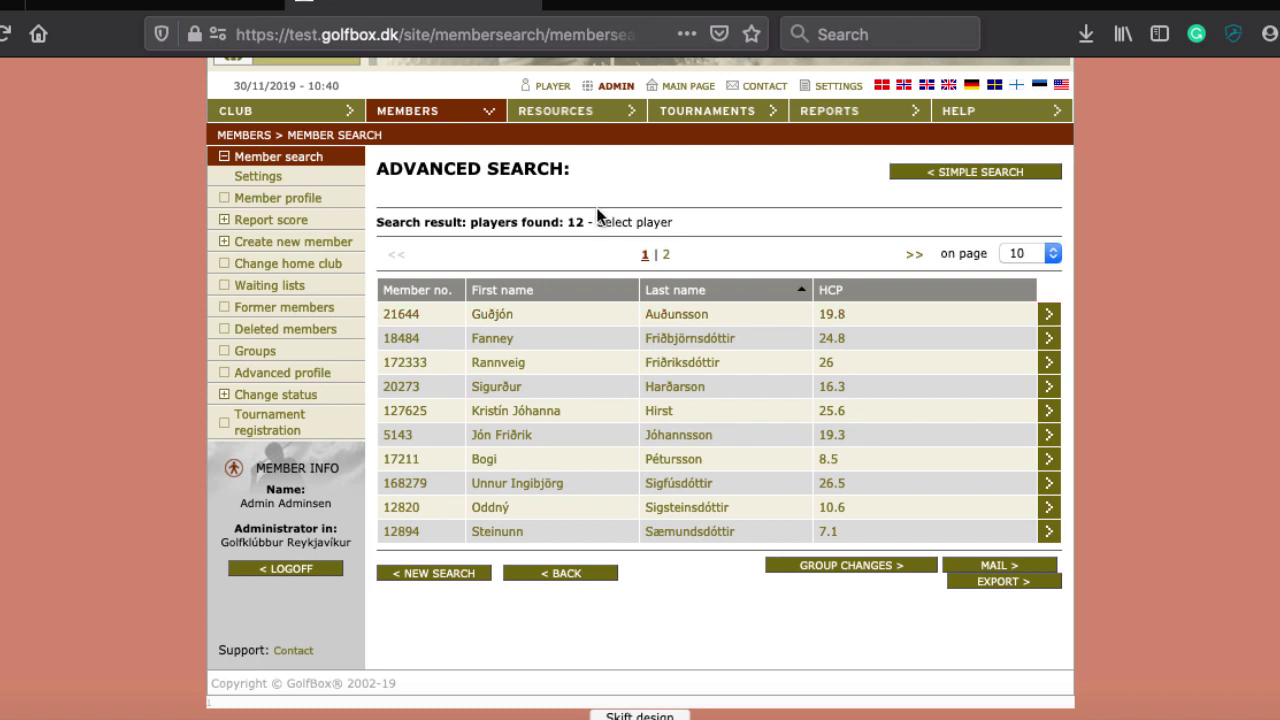
Start a fresh advanced member search with Cellphone included in the results
click(430, 112)
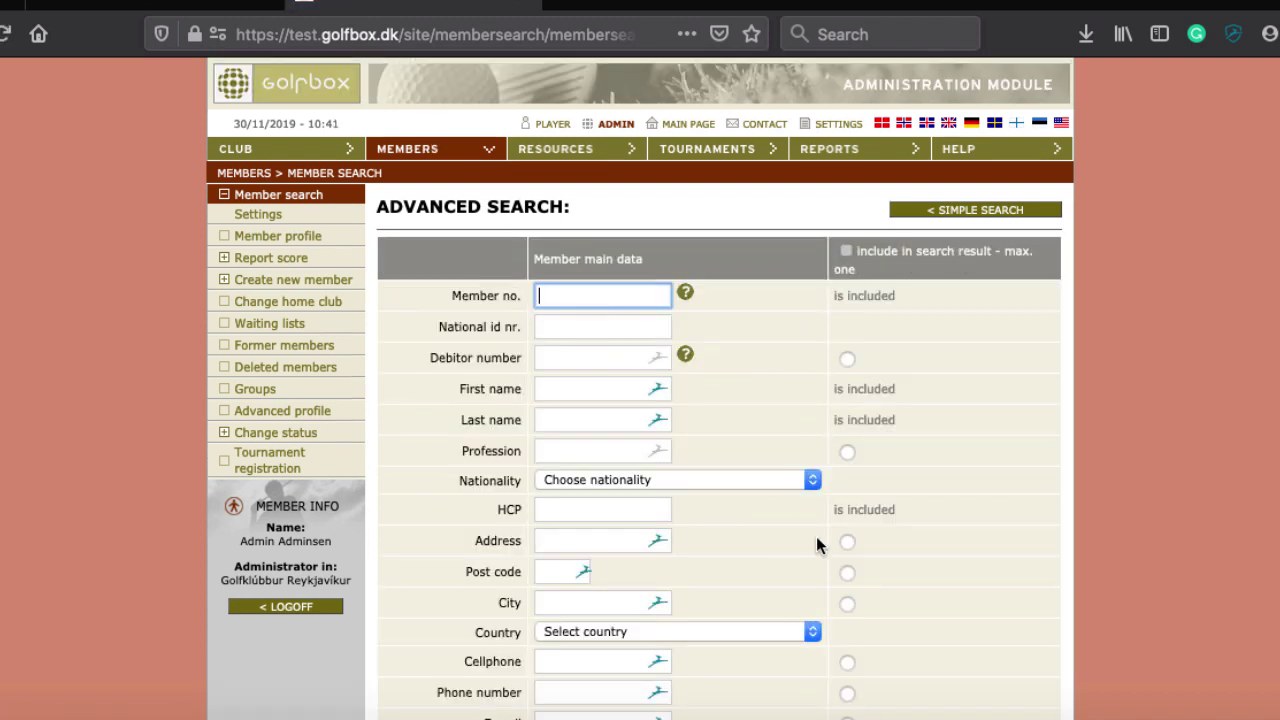
scroll(911, 434, down, 2)
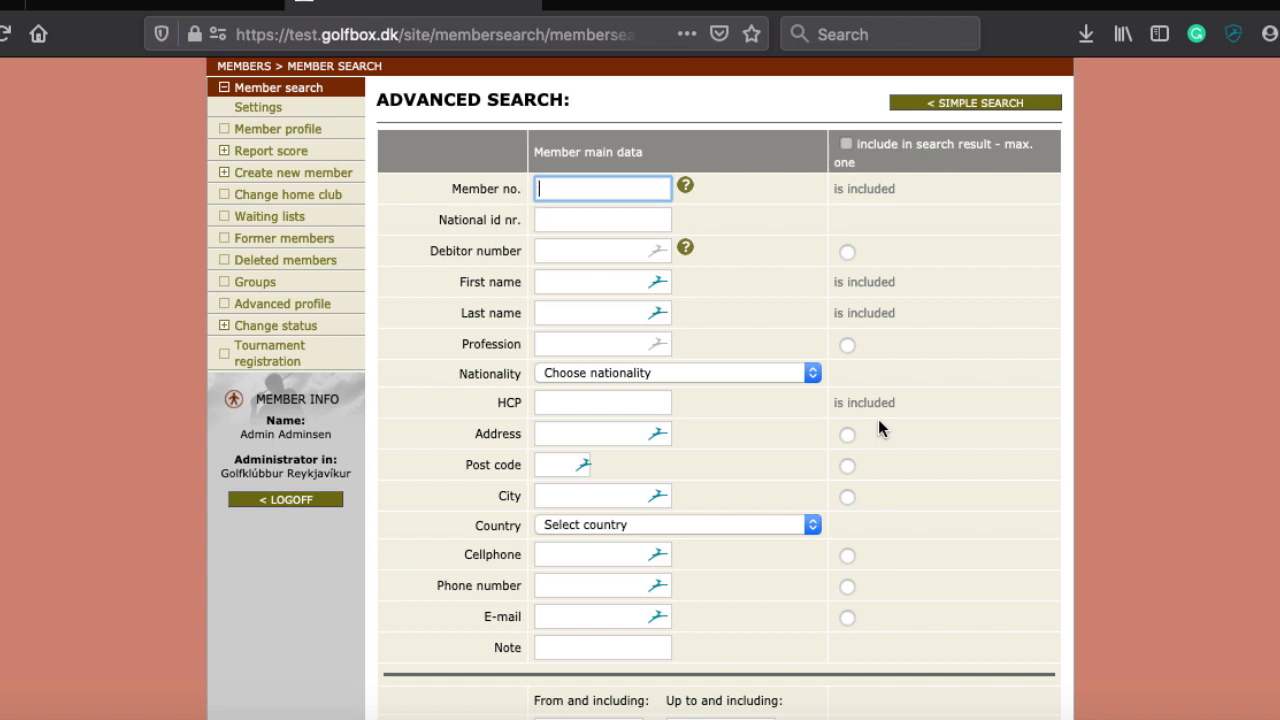
scroll(803, 458, down, 2)
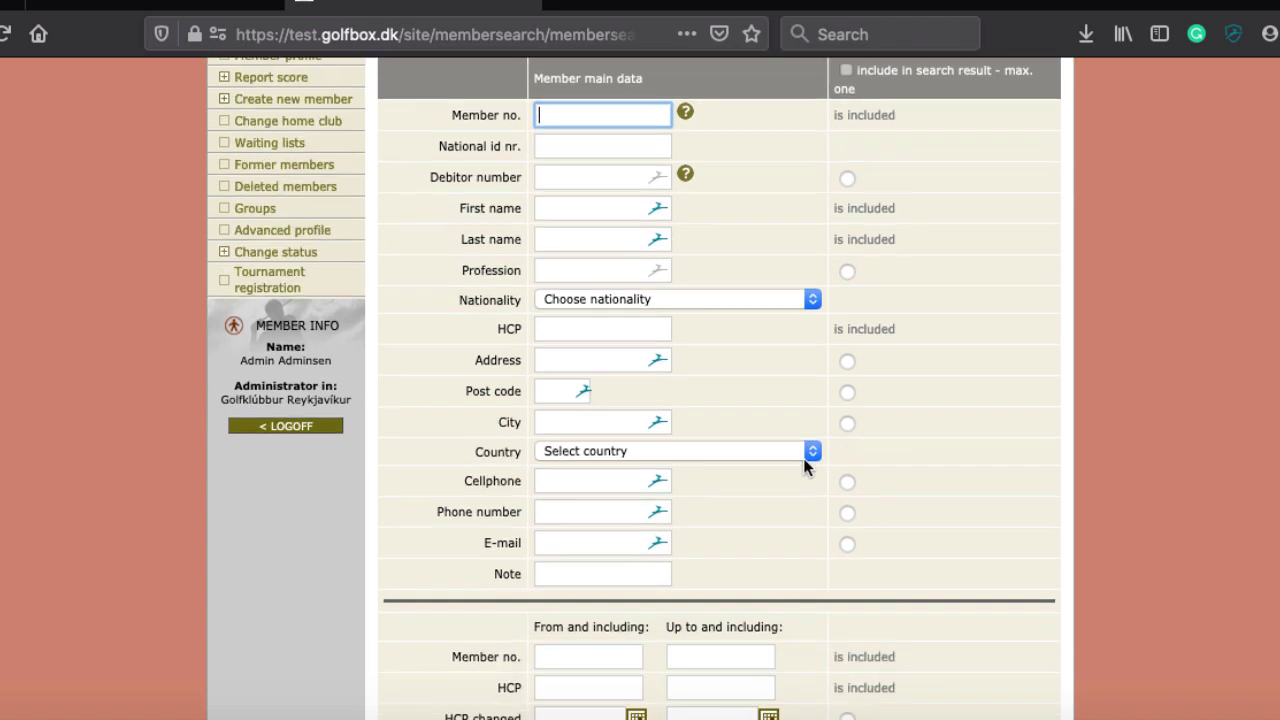
click(847, 482)
scroll(714, 333, up, 5)
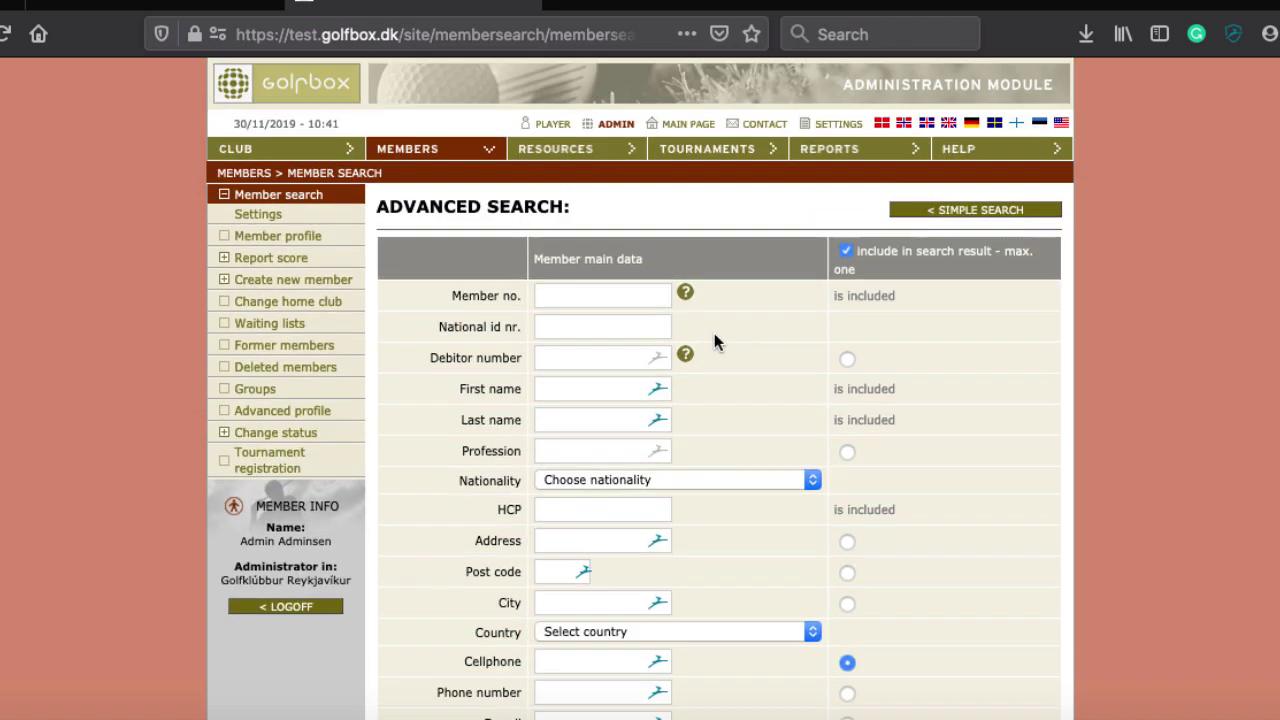
Search by the national id prefix to list the 12 matching members
click(618, 326)
text(2811)
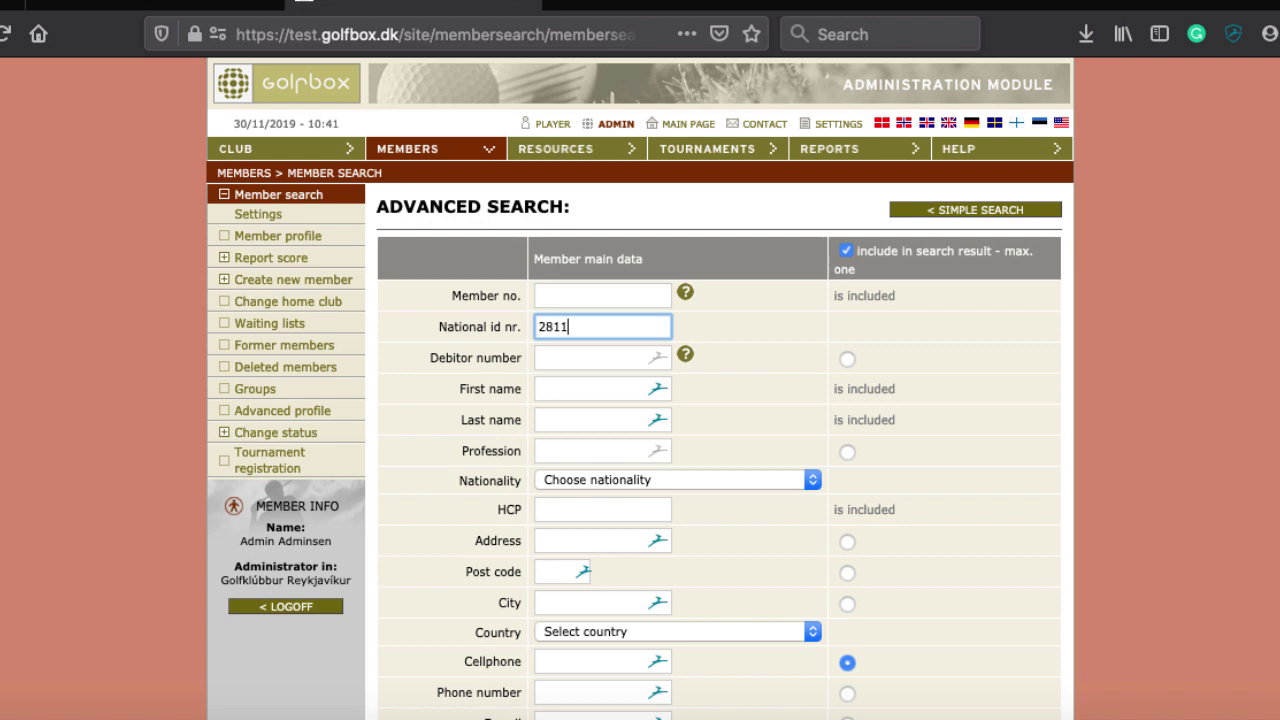
key(Return)
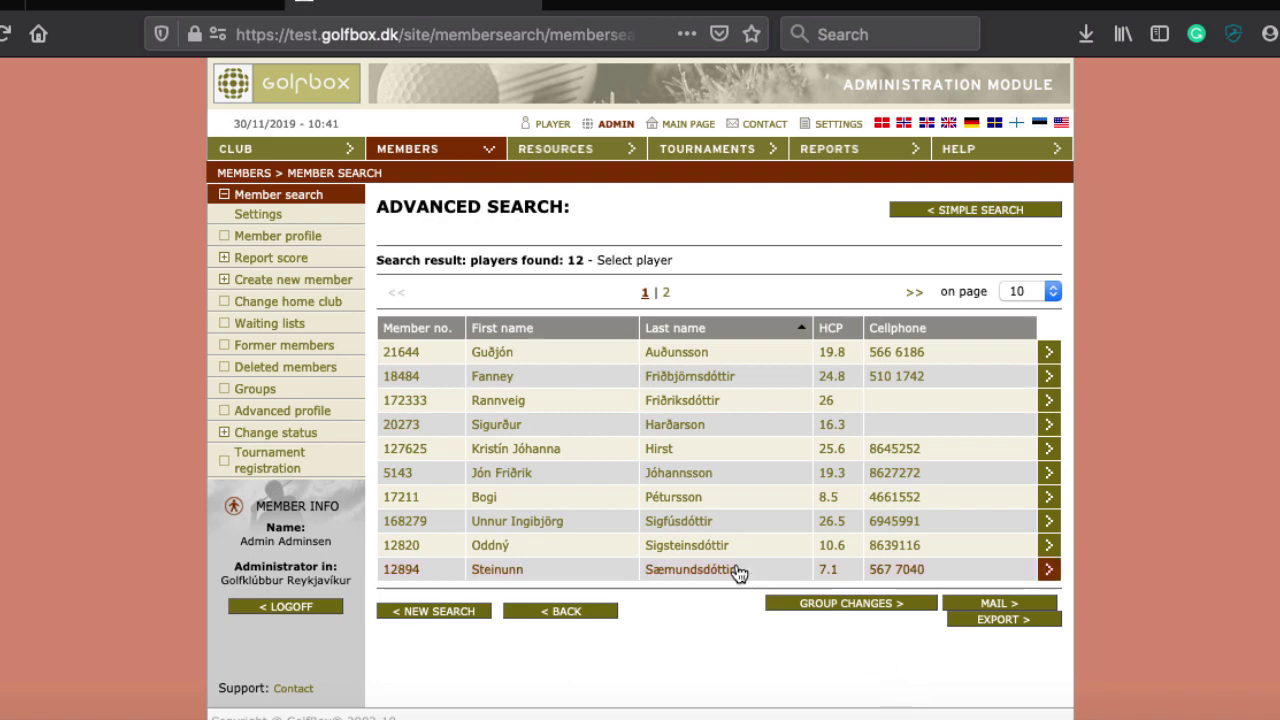
Open the first search result's profile and scroll through its sections, showing handicap 19.8 and no lockers
click(495, 352)
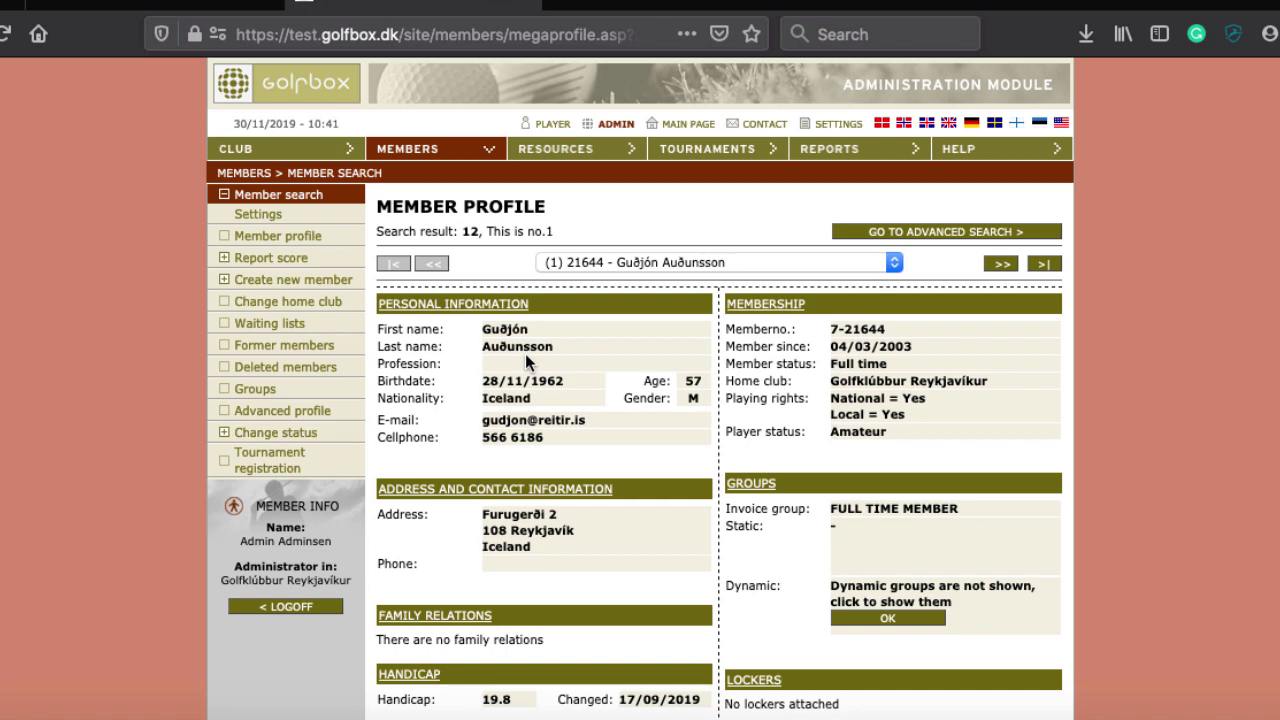
scroll(525, 353, down, 5)
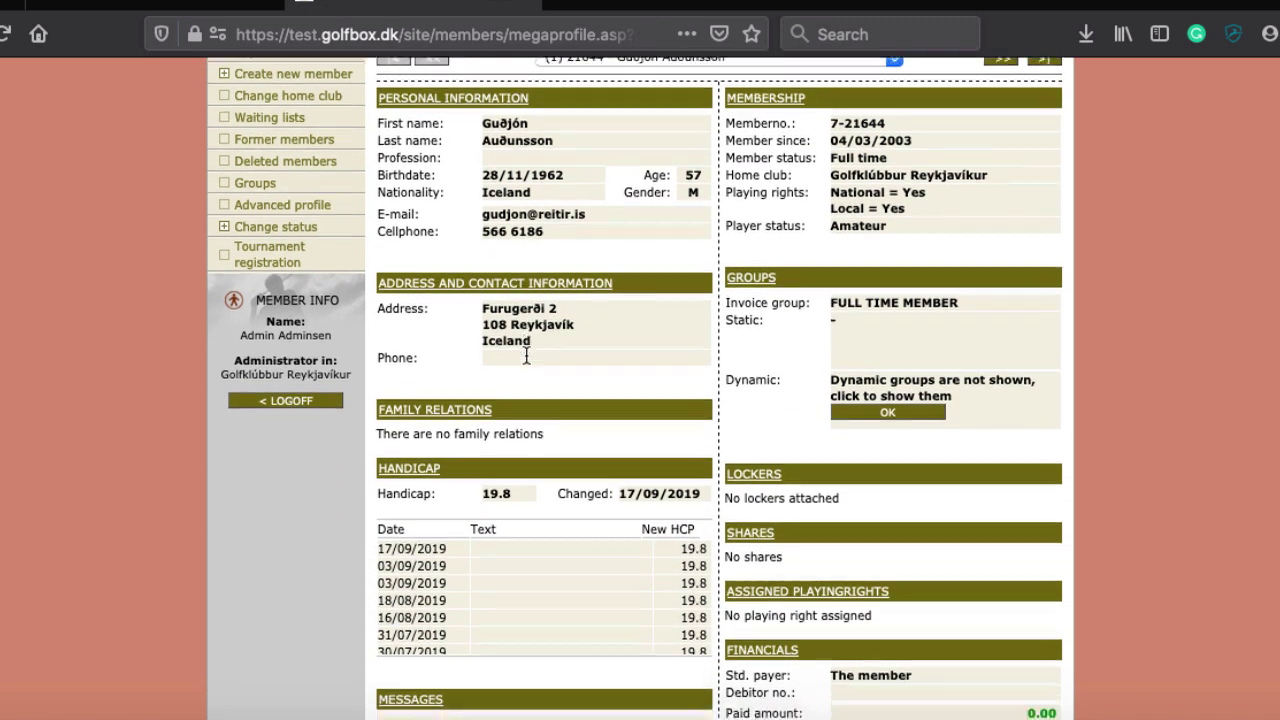
scroll(525, 353, up, 3)
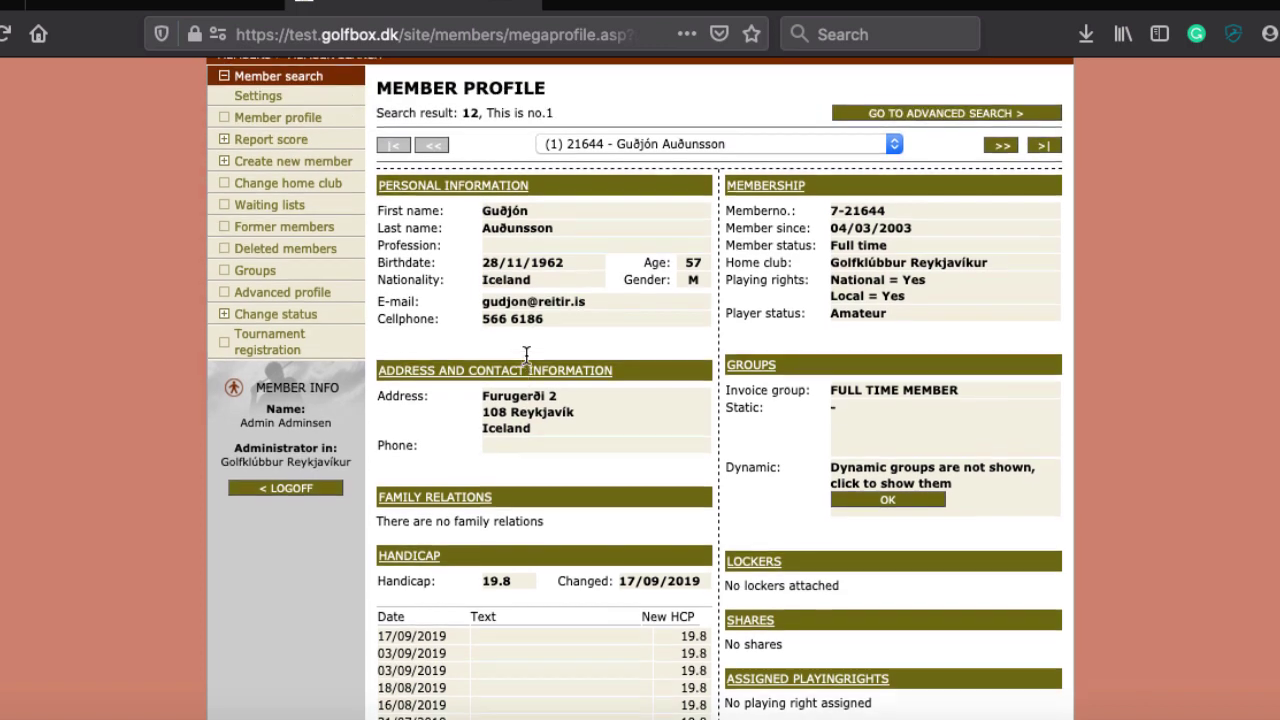
scroll(525, 355, down, 2)
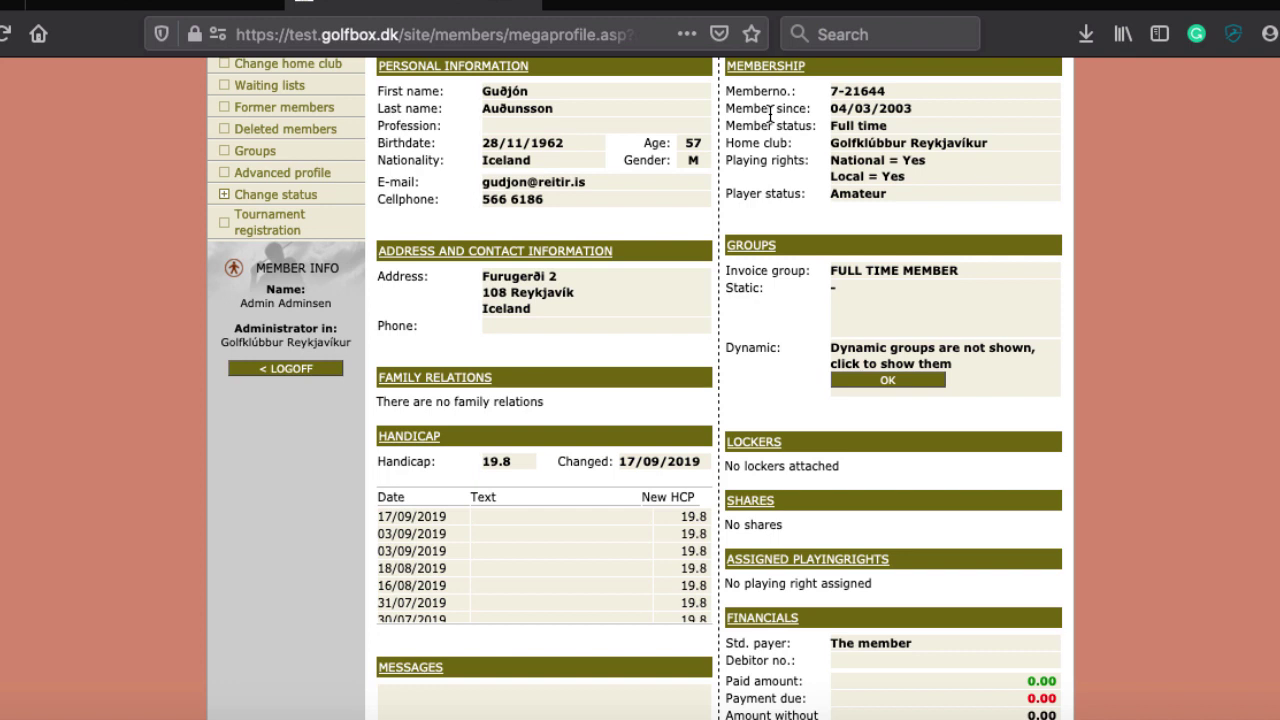
scroll(769, 112, up, 2)
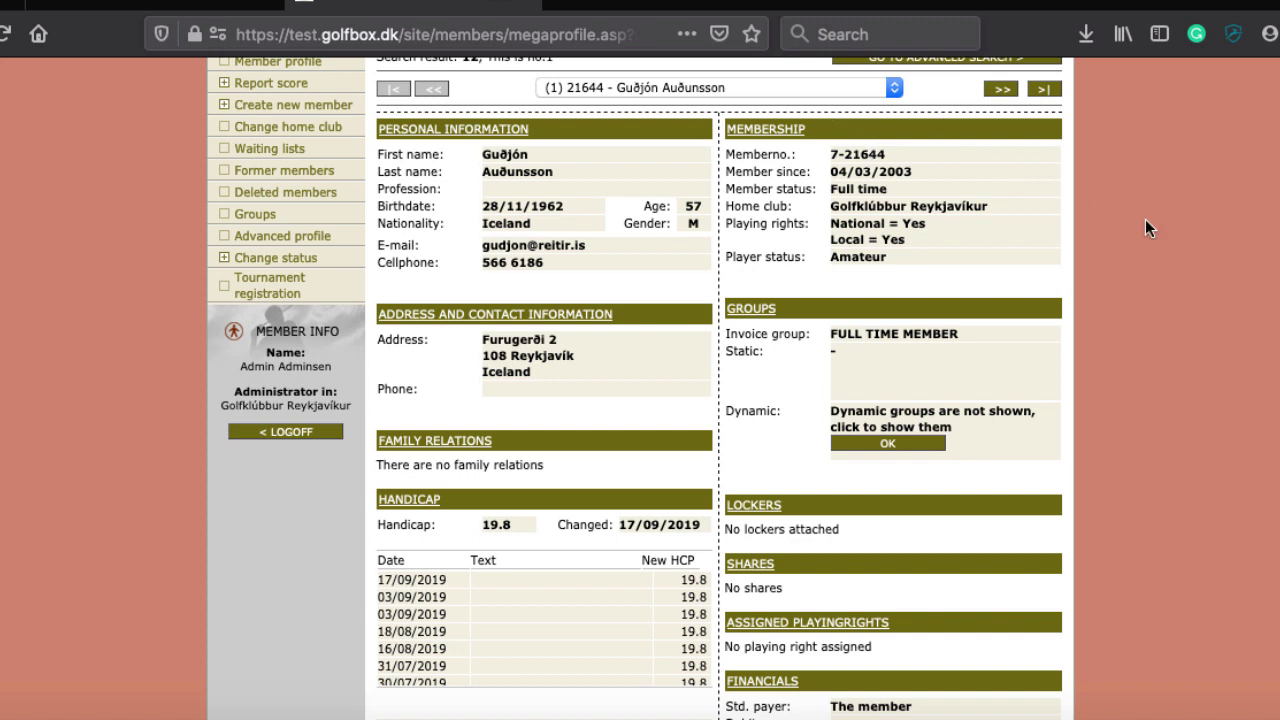
scroll(1199, 249, down, 1)
scroll(1199, 249, down, 2)
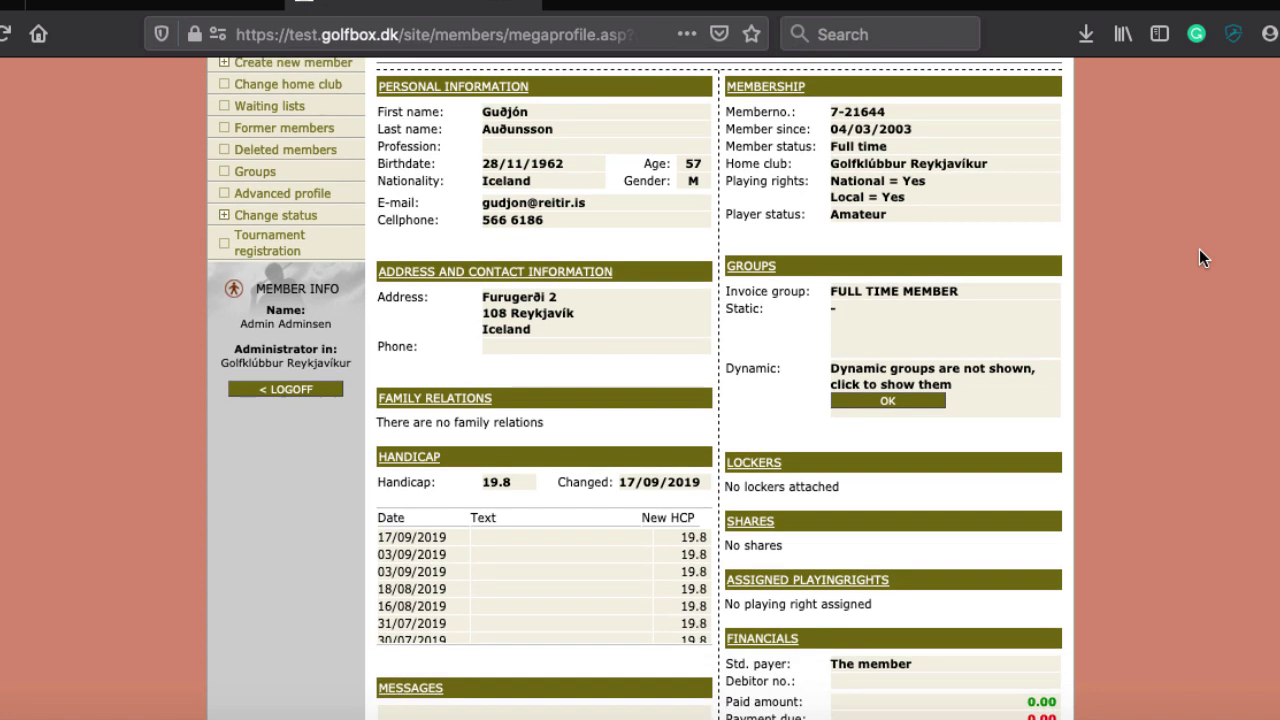
scroll(703, 282, down, 4)
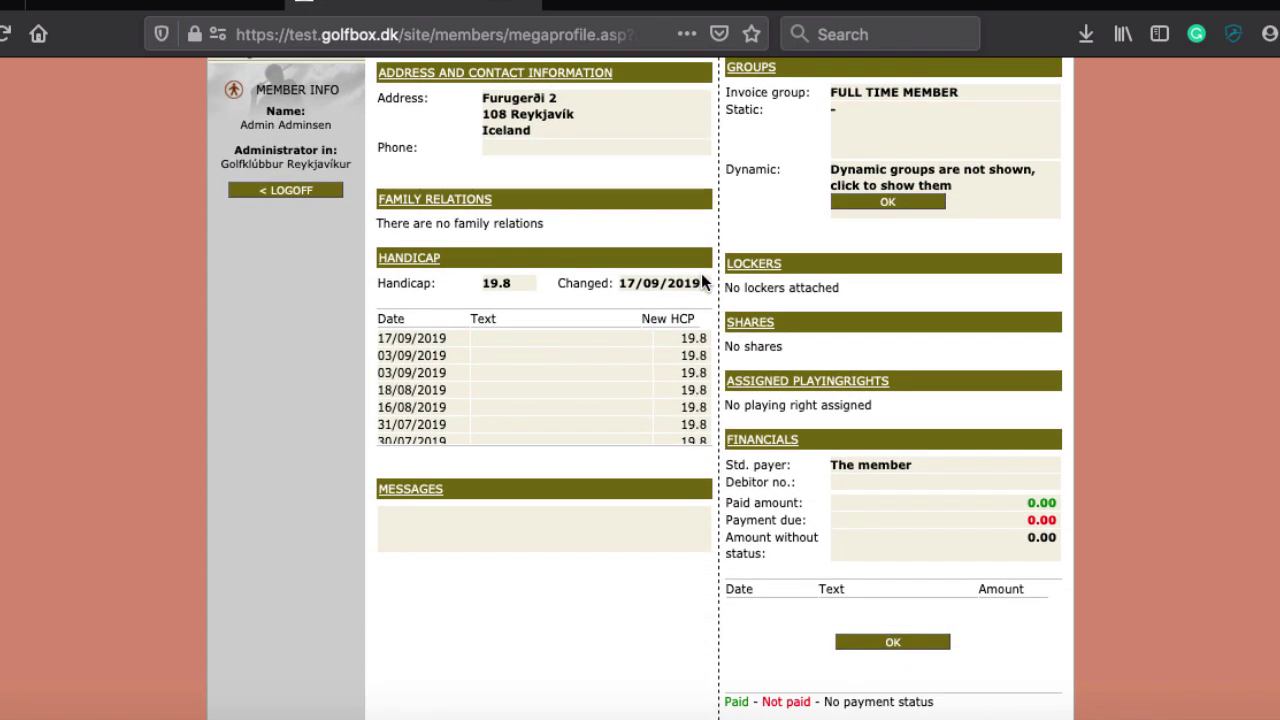
scroll(703, 282, up, 2)
scroll(702, 278, down, 8)
scroll(701, 273, up, 5)
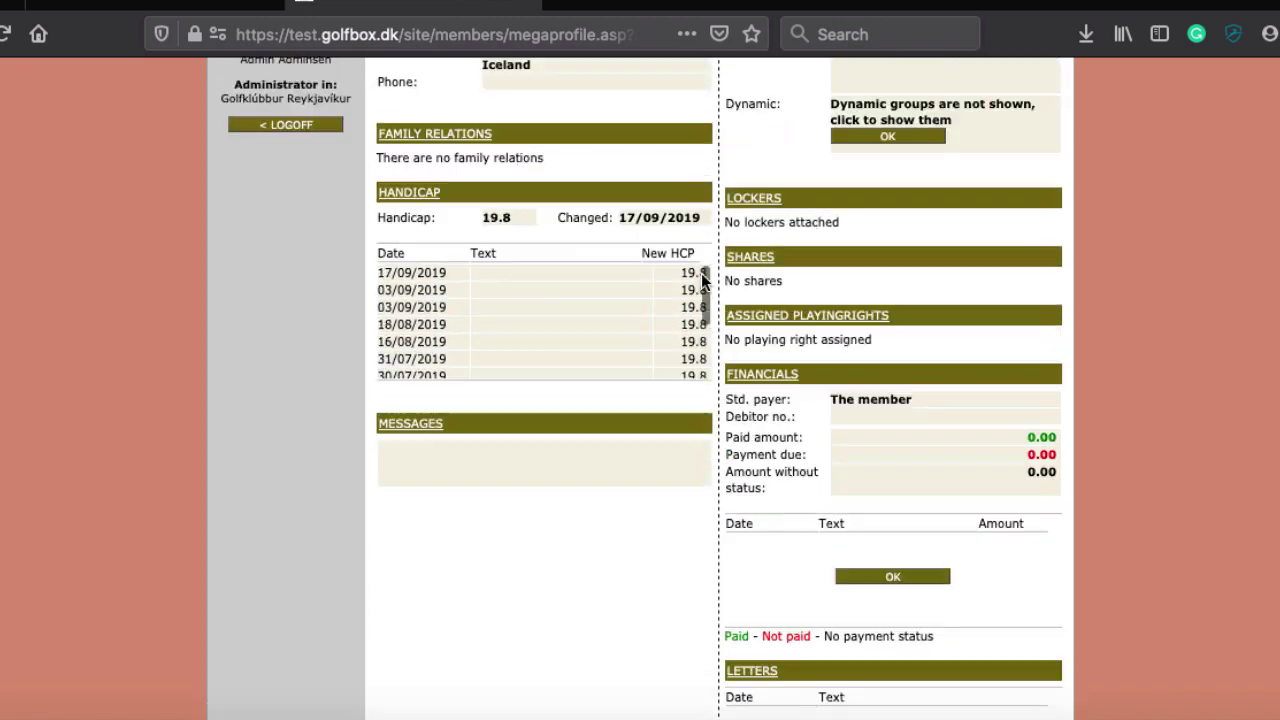
scroll(701, 273, up, 12)
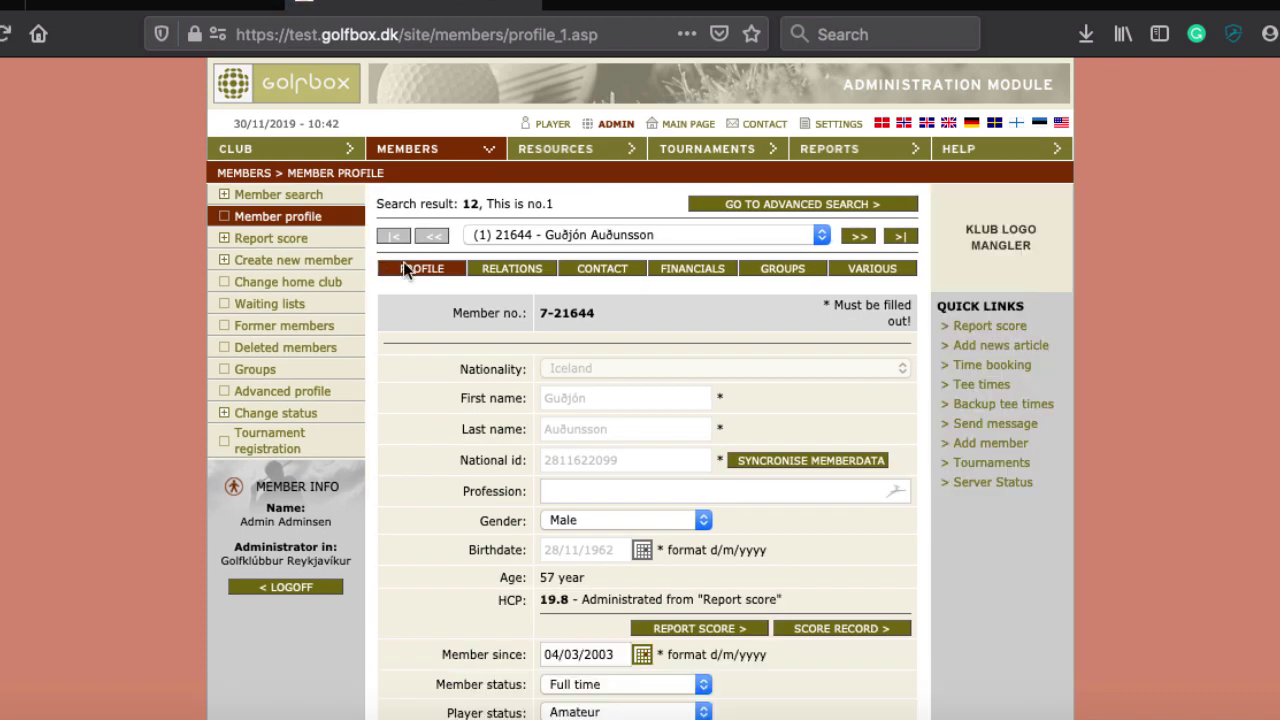
Scroll down the Profile tab and expand the Member status dropdown
scroll(434, 322, down, 3)
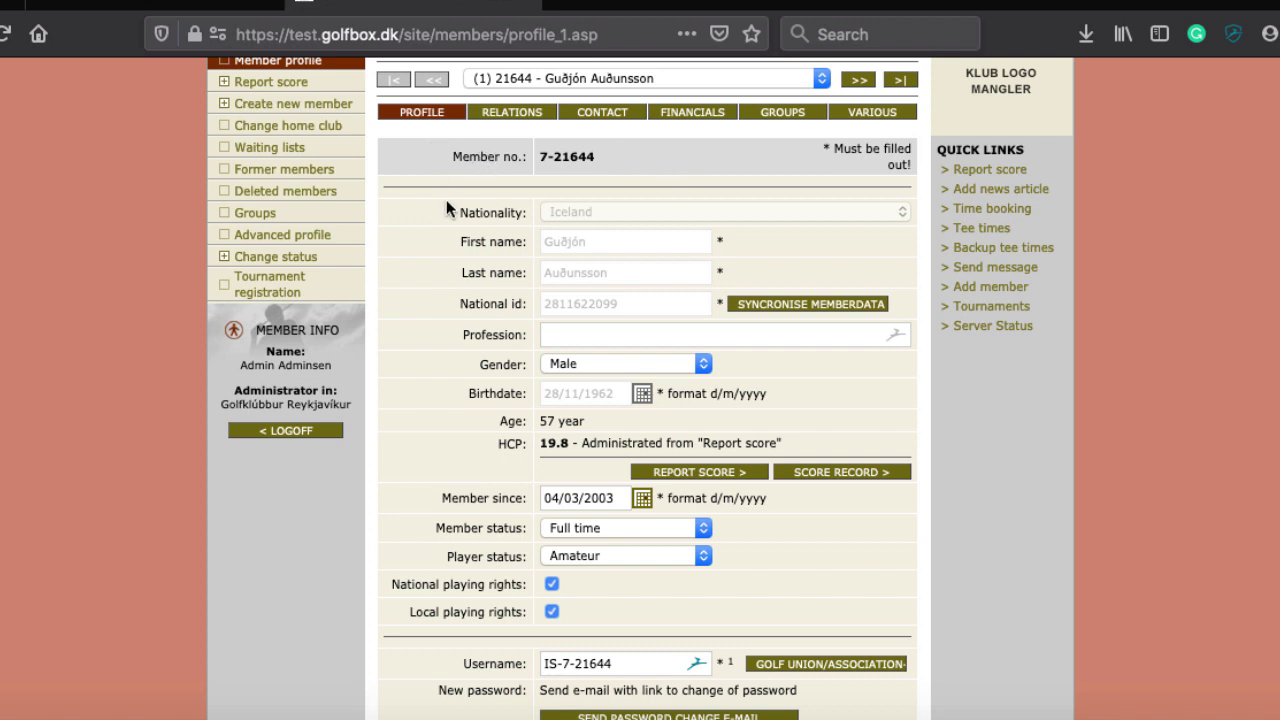
scroll(446, 206, down, 3)
scroll(446, 206, up, 1)
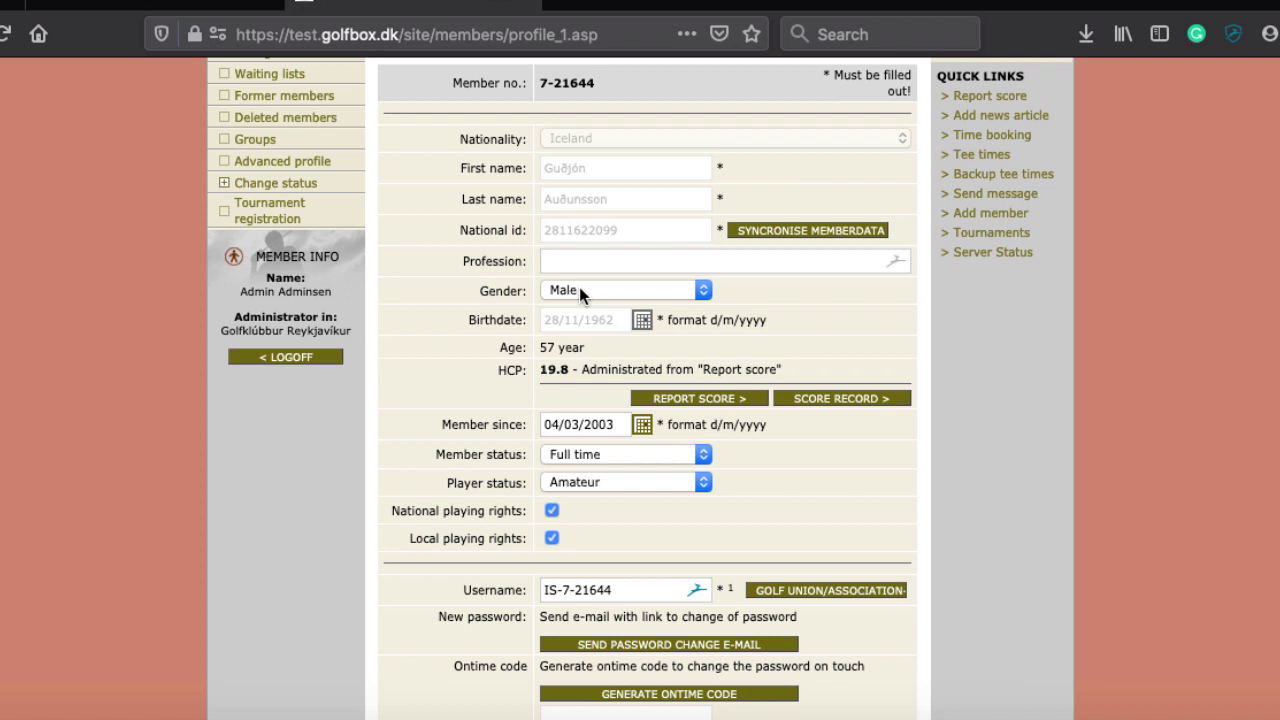
scroll(469, 338, down, 4)
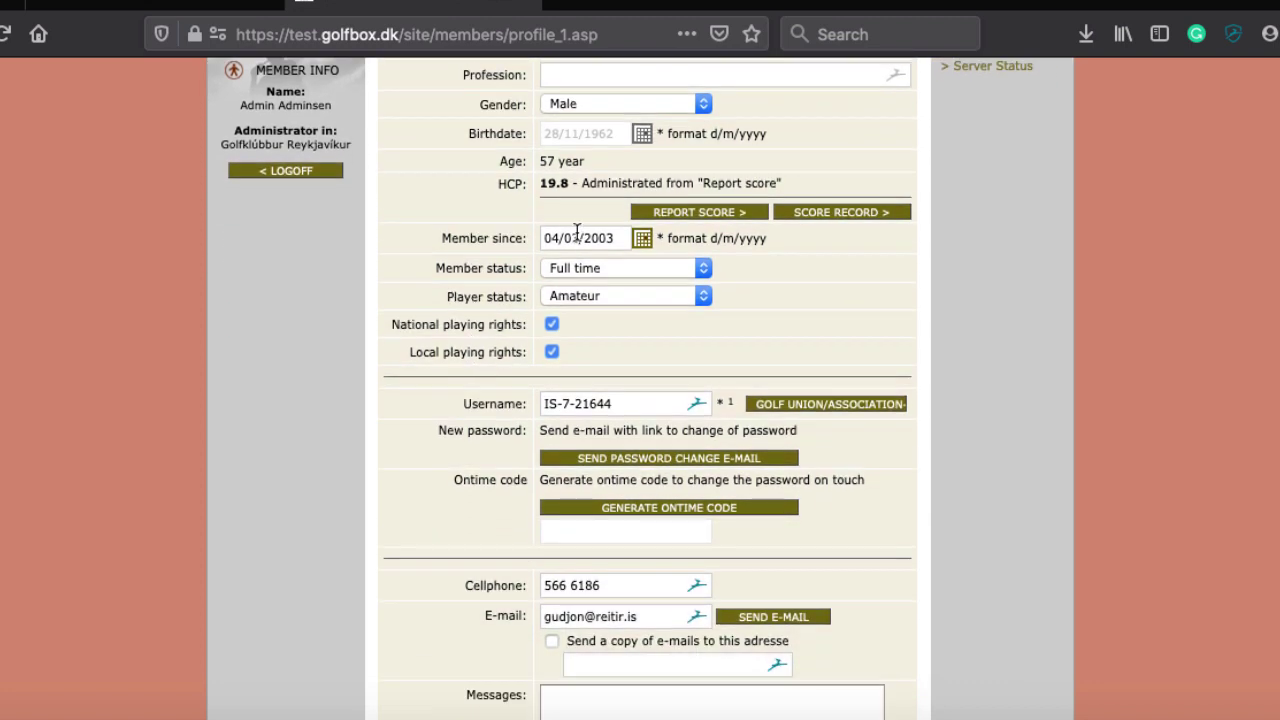
click(561, 268)
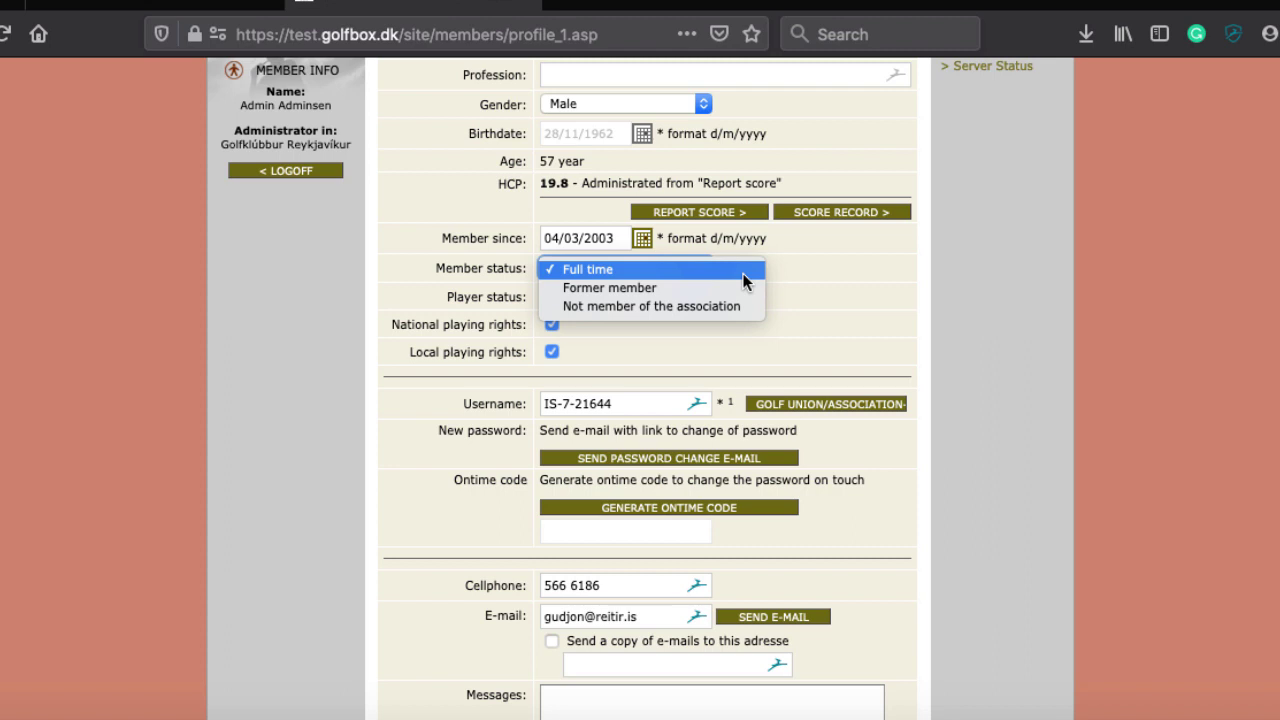
Change the member status to Former member, then set it back to Full time
click(695, 288)
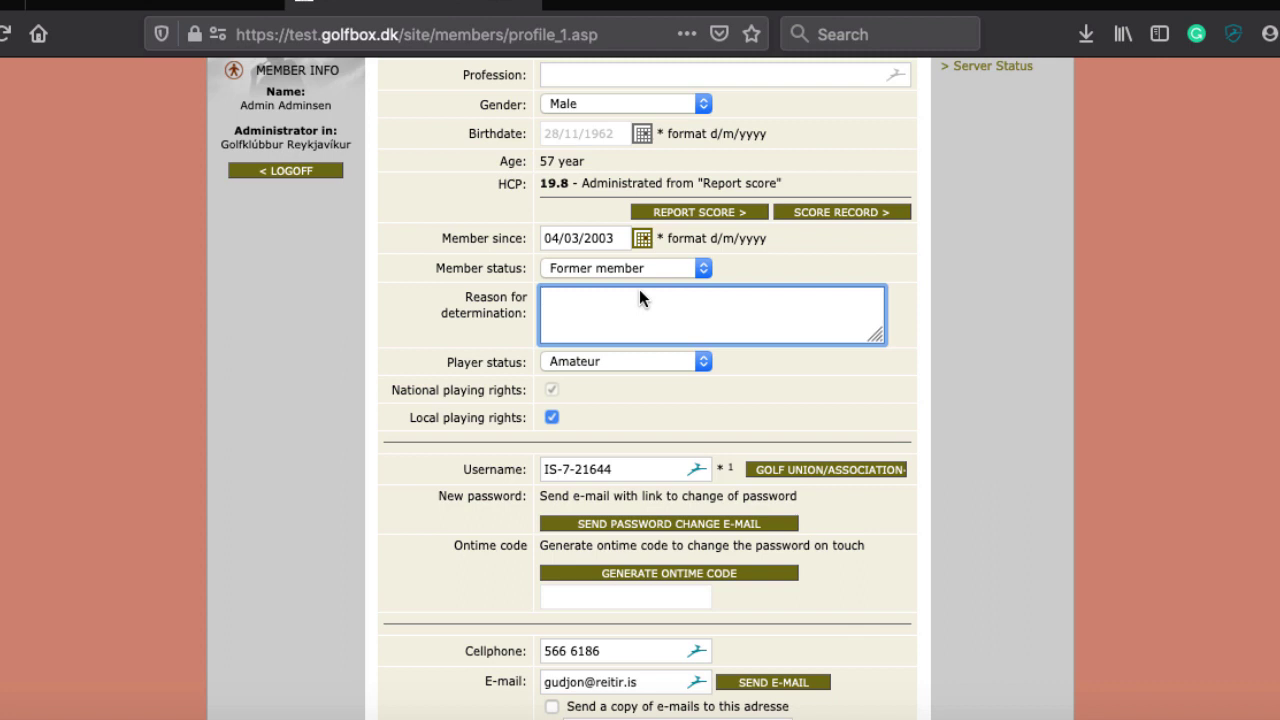
scroll(752, 404, down, 2)
scroll(752, 404, up, 2)
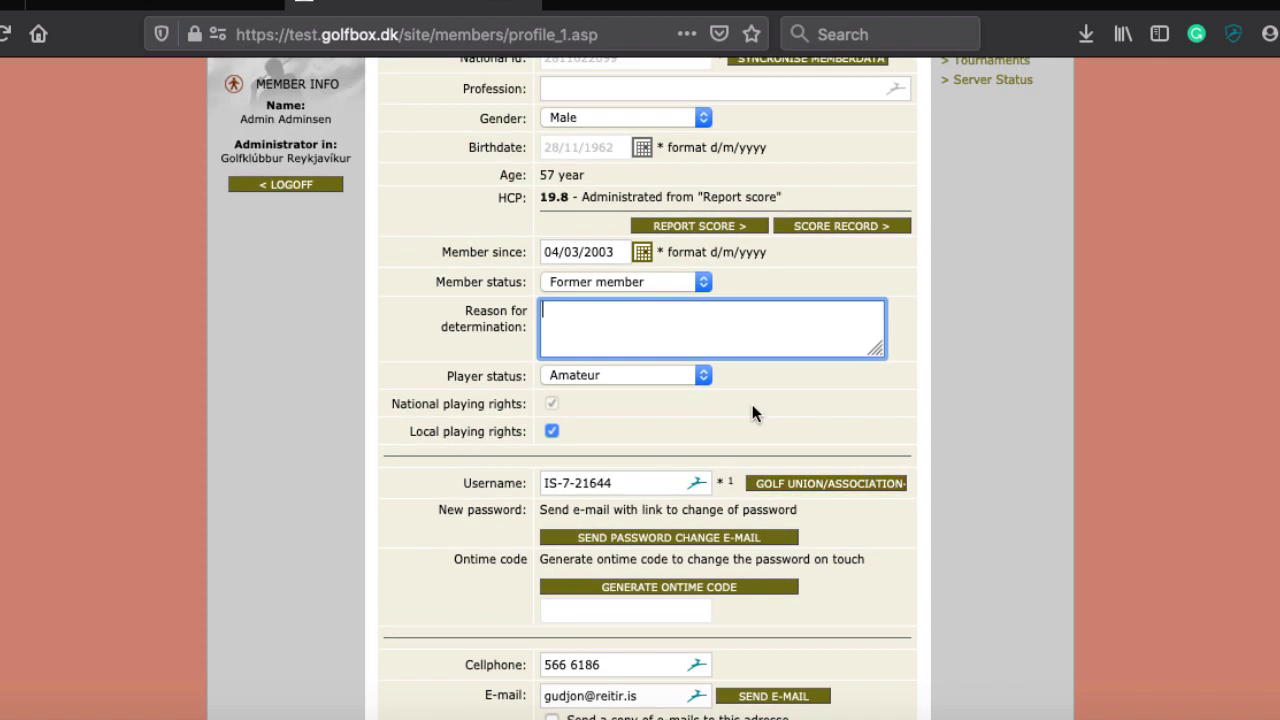
scroll(752, 413, down, 2)
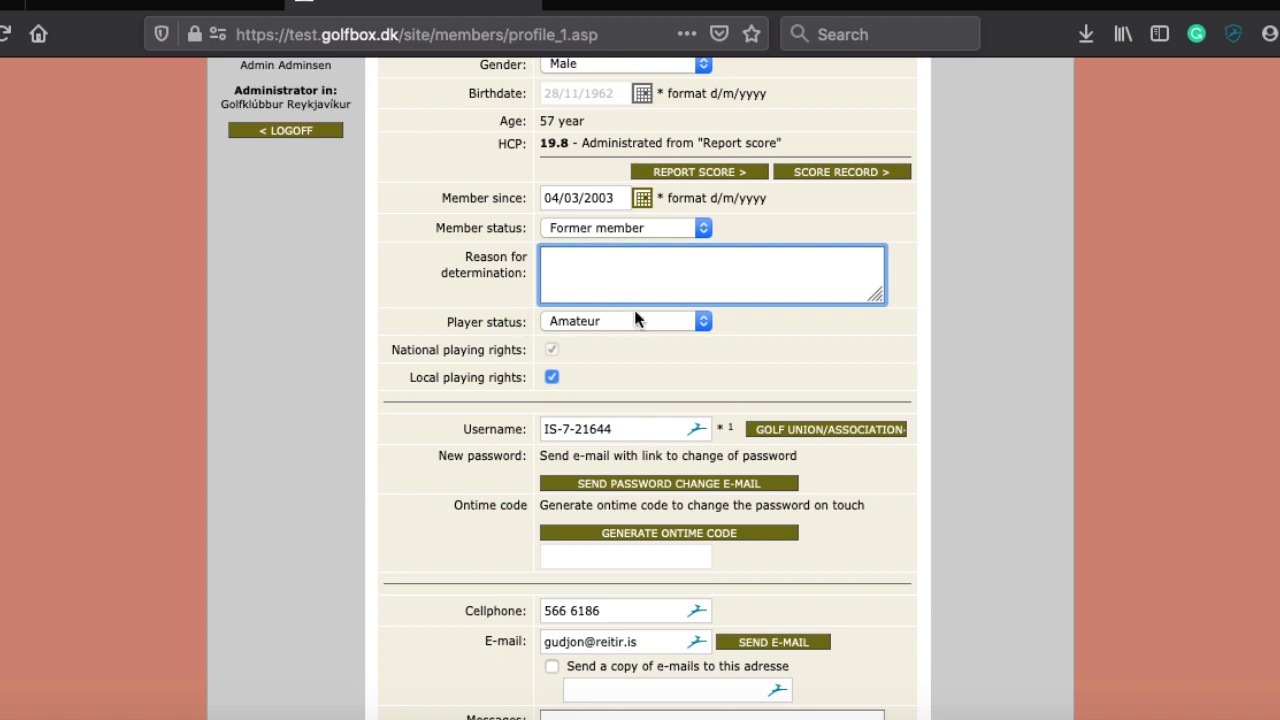
scroll(630, 280, up, 1)
click(616, 257)
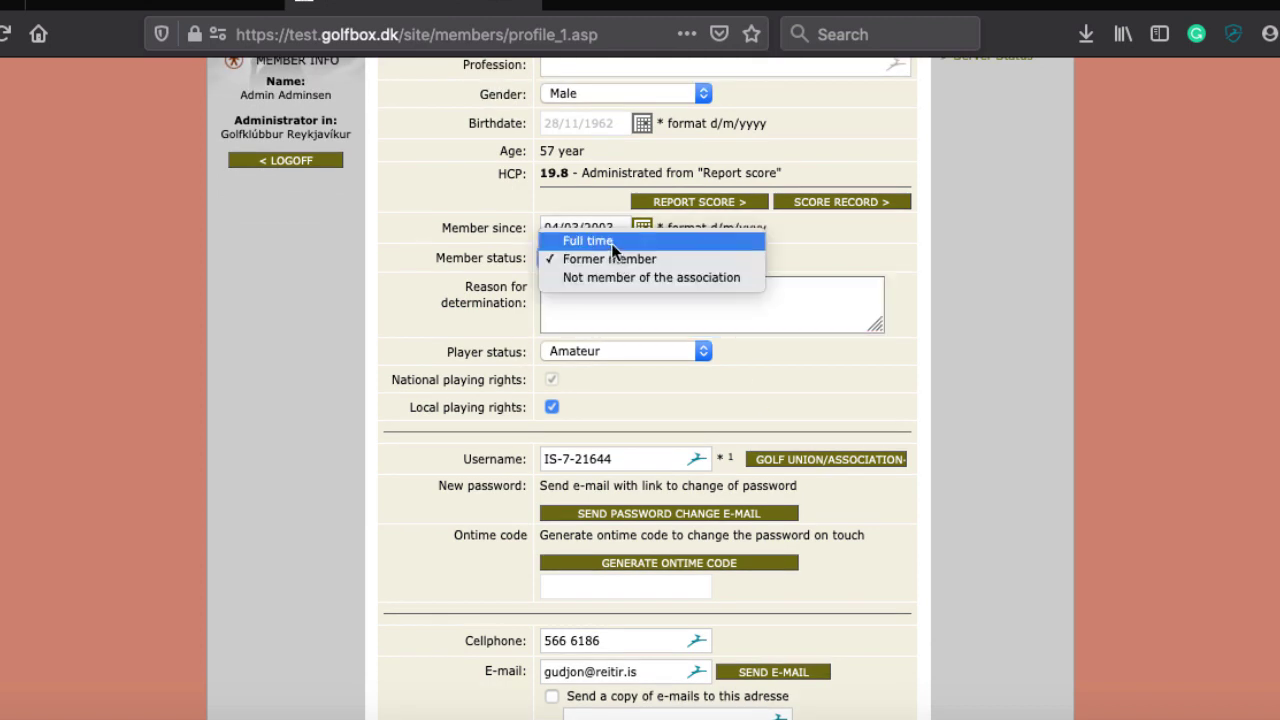
click(611, 243)
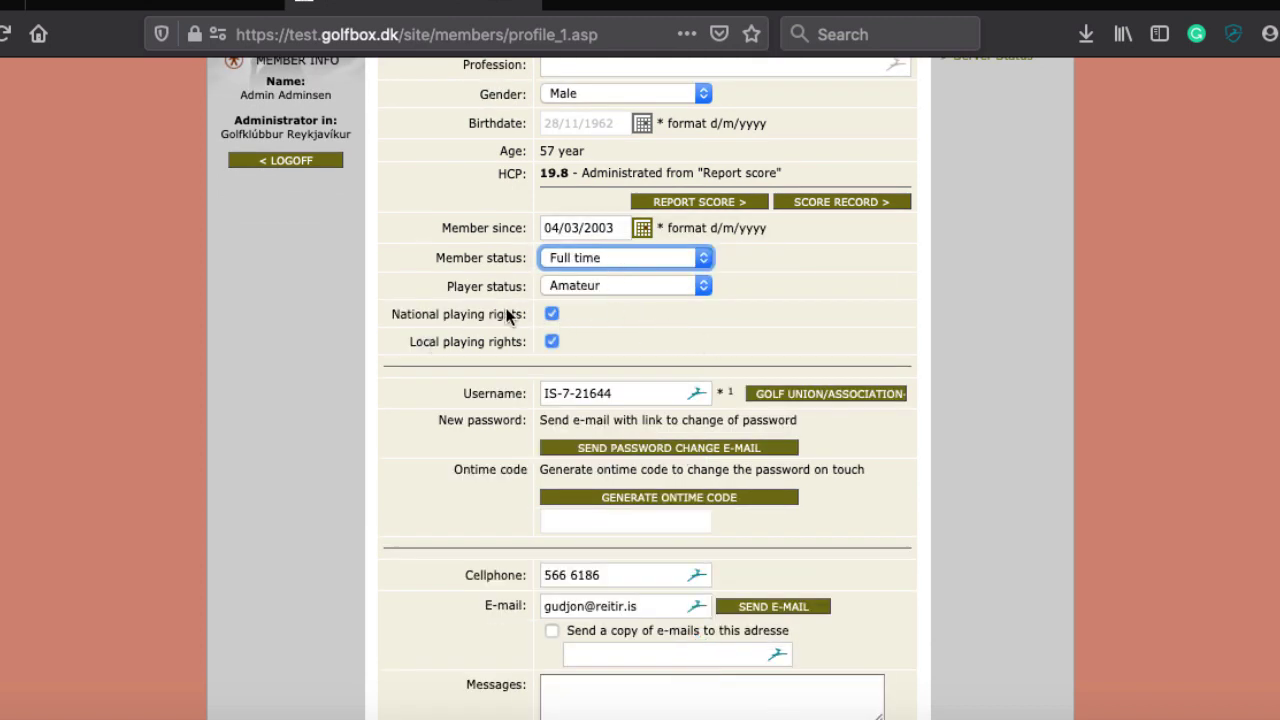
Review the Player status options and leave it at Amateur
click(574, 286)
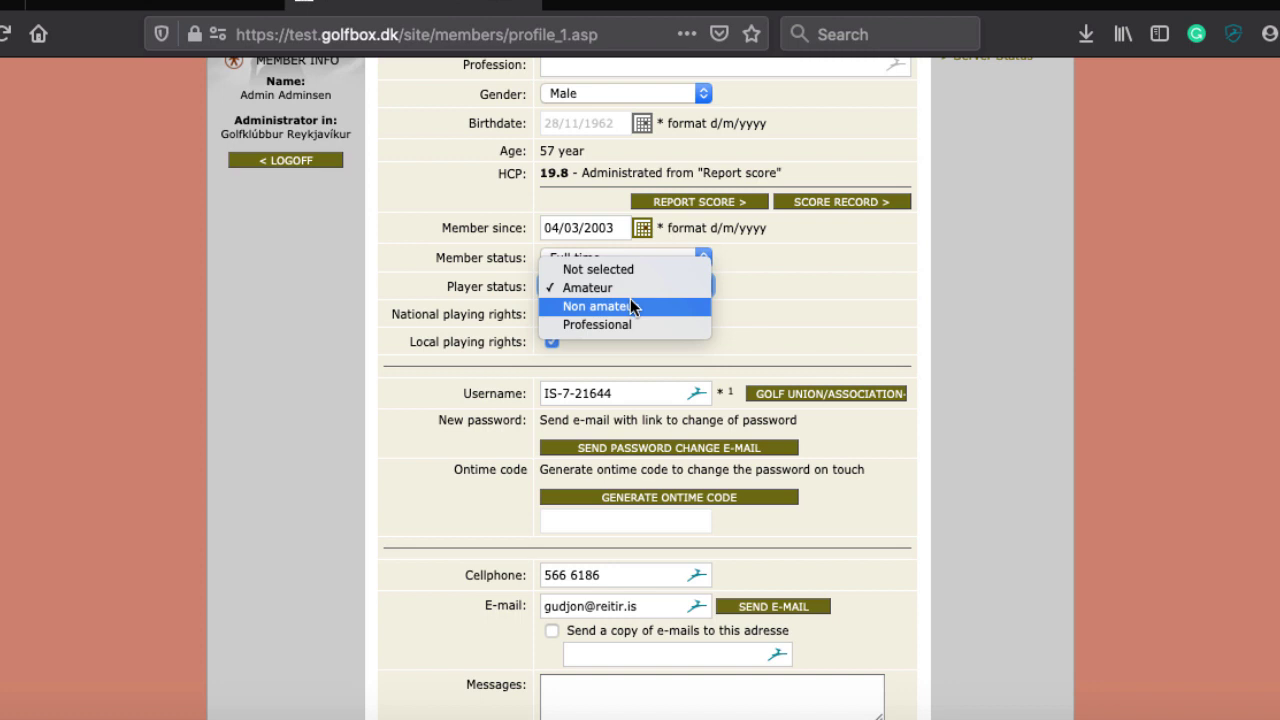
click(918, 310)
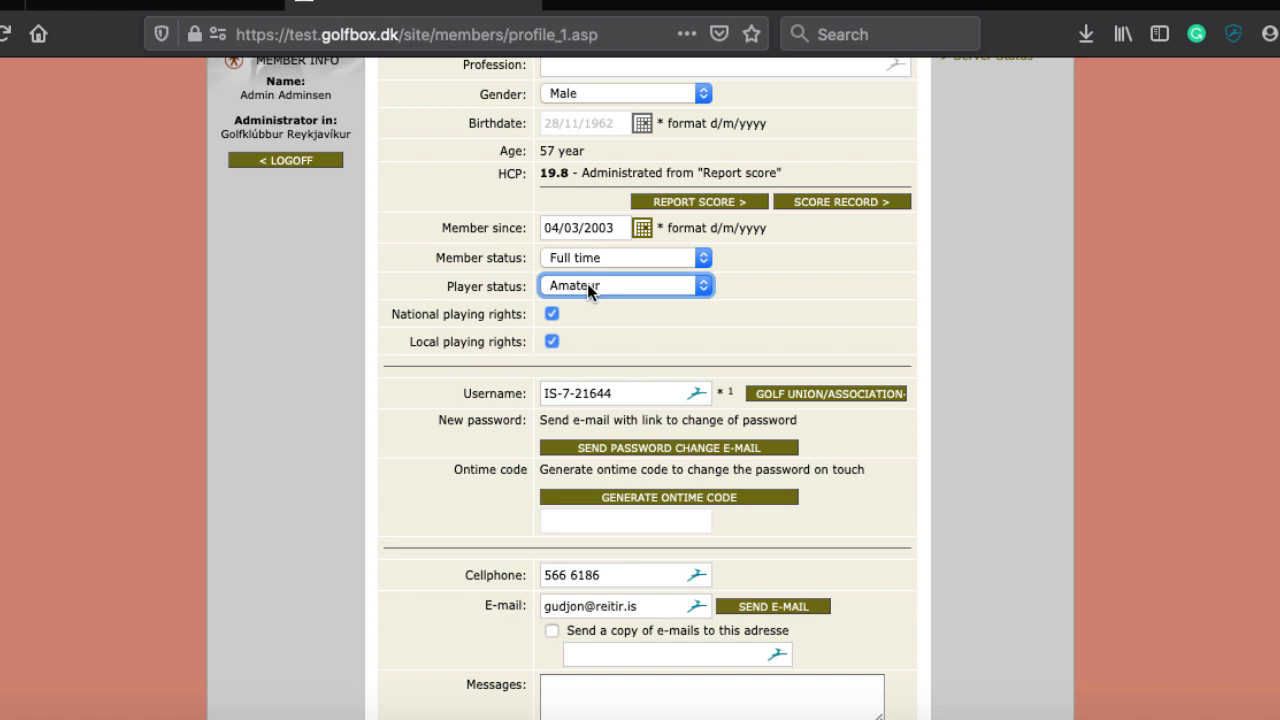
click(890, 279)
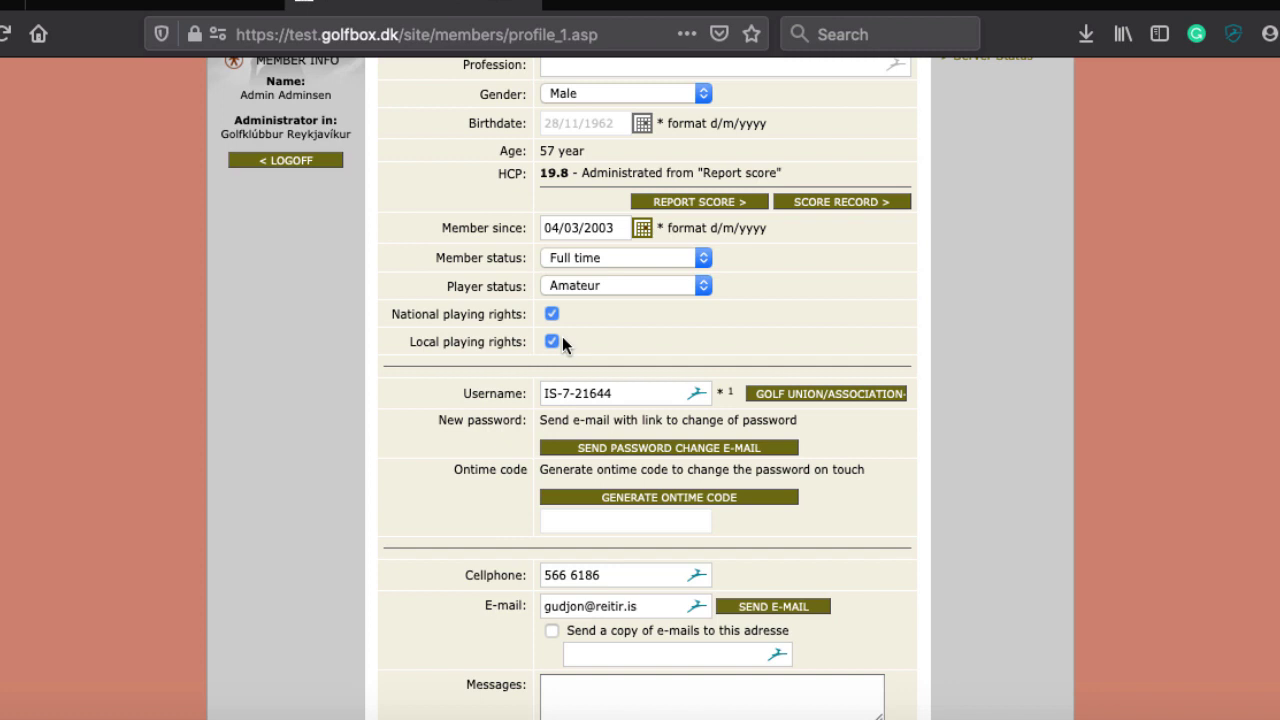
Toggle local playing rights off and back on, and grant national playing rights
click(552, 342)
click(551, 342)
click(551, 316)
scroll(1021, 335, down, 3)
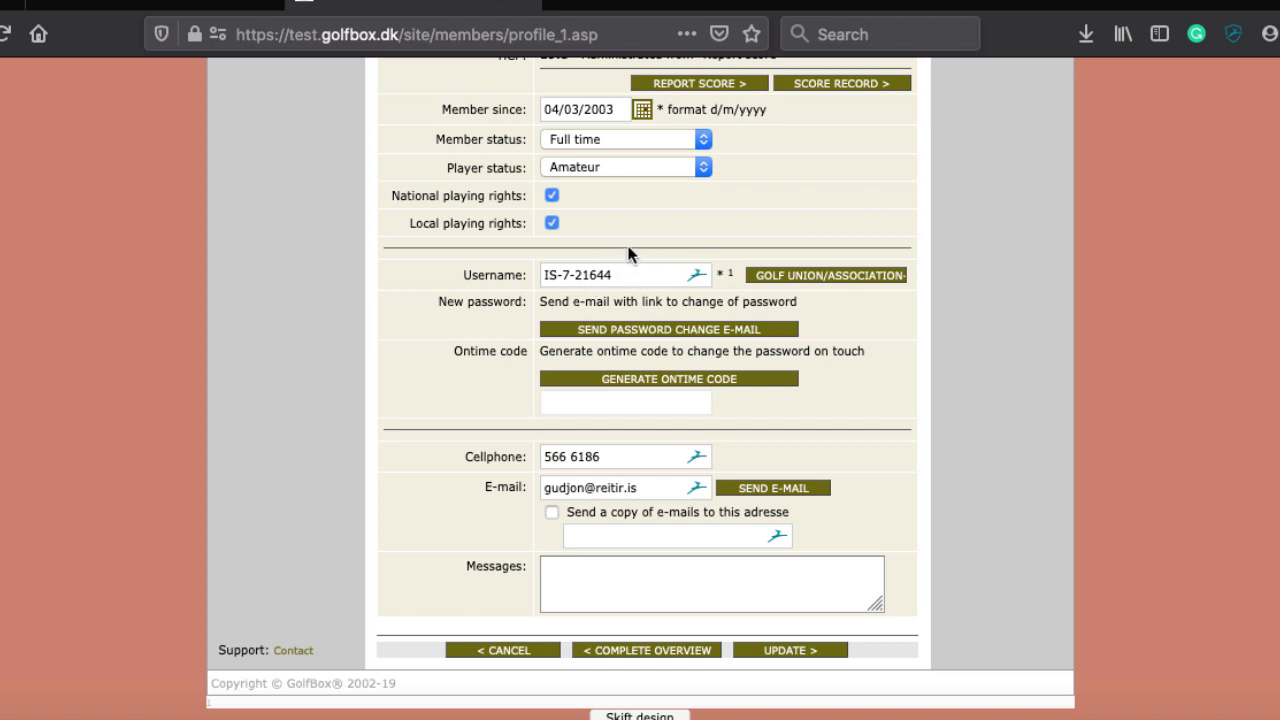
Start editing the member's username field, then leave it unchanged
click(600, 276)
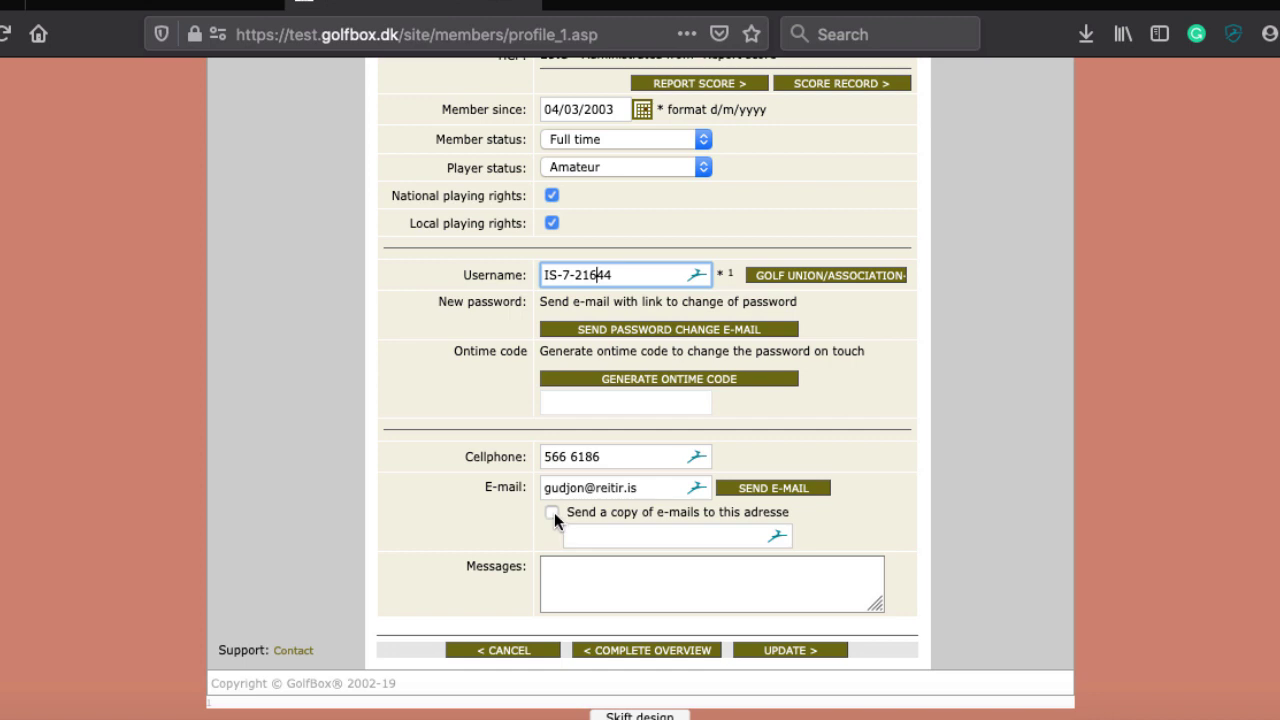
scroll(554, 512, up, 10)
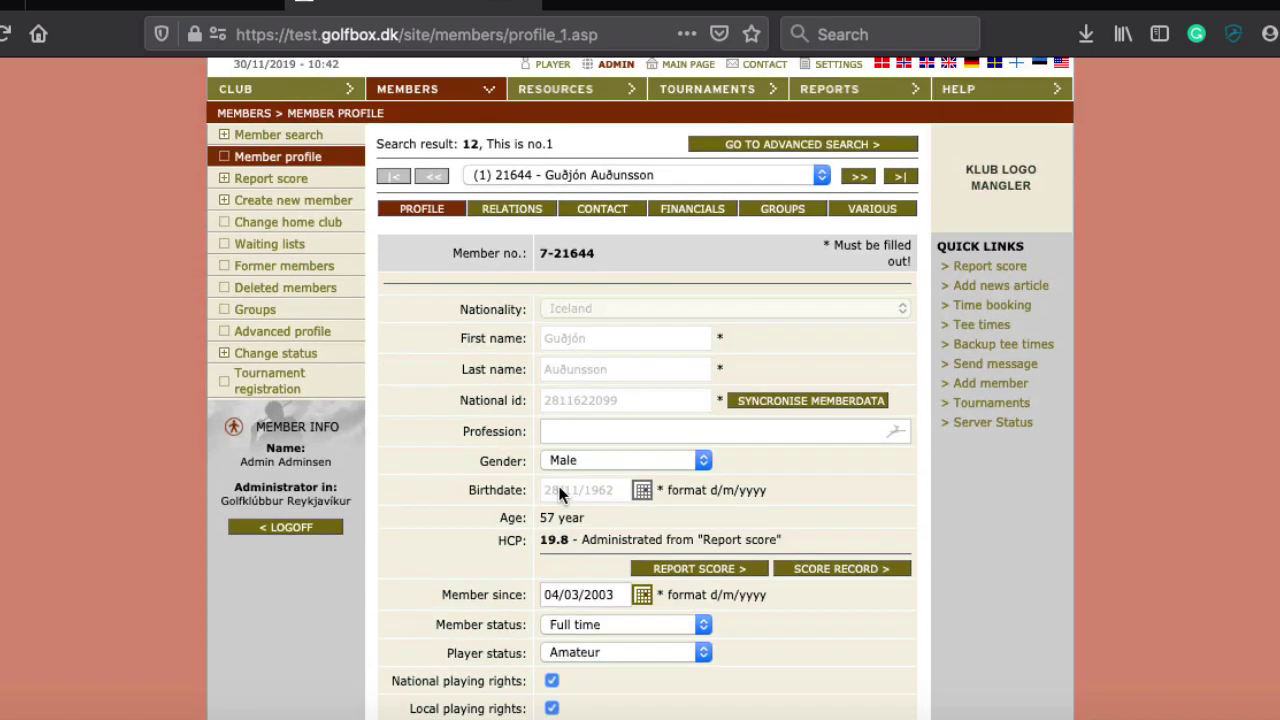
scroll(560, 487, down, 4)
scroll(560, 487, down, 6)
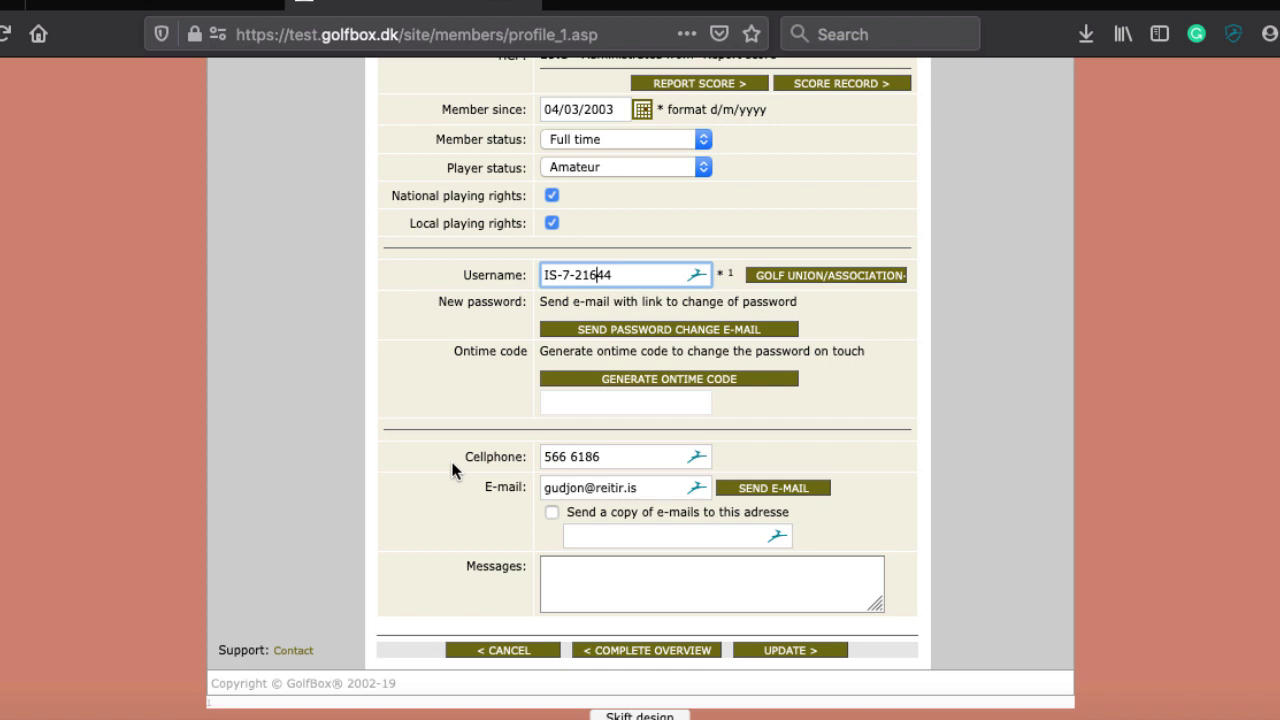
click(452, 470)
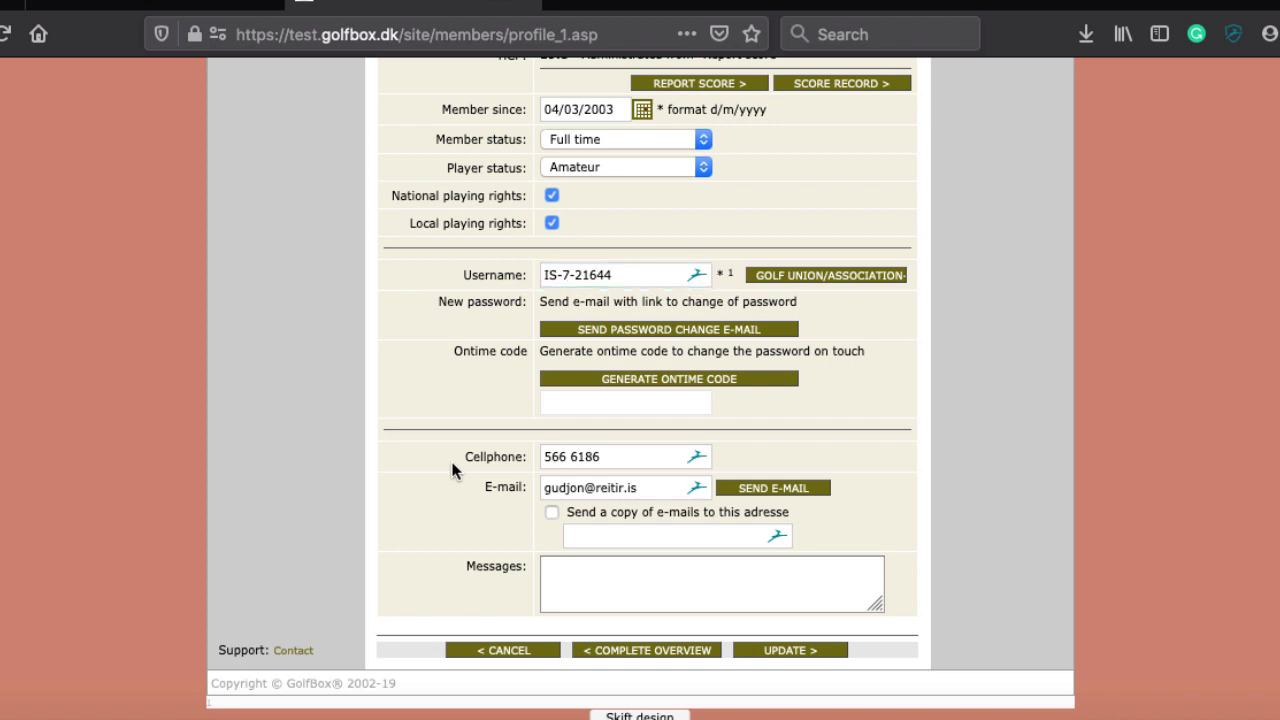
Turn on sending e-mail copies elsewhere, then switch it back off
click(551, 514)
click(606, 536)
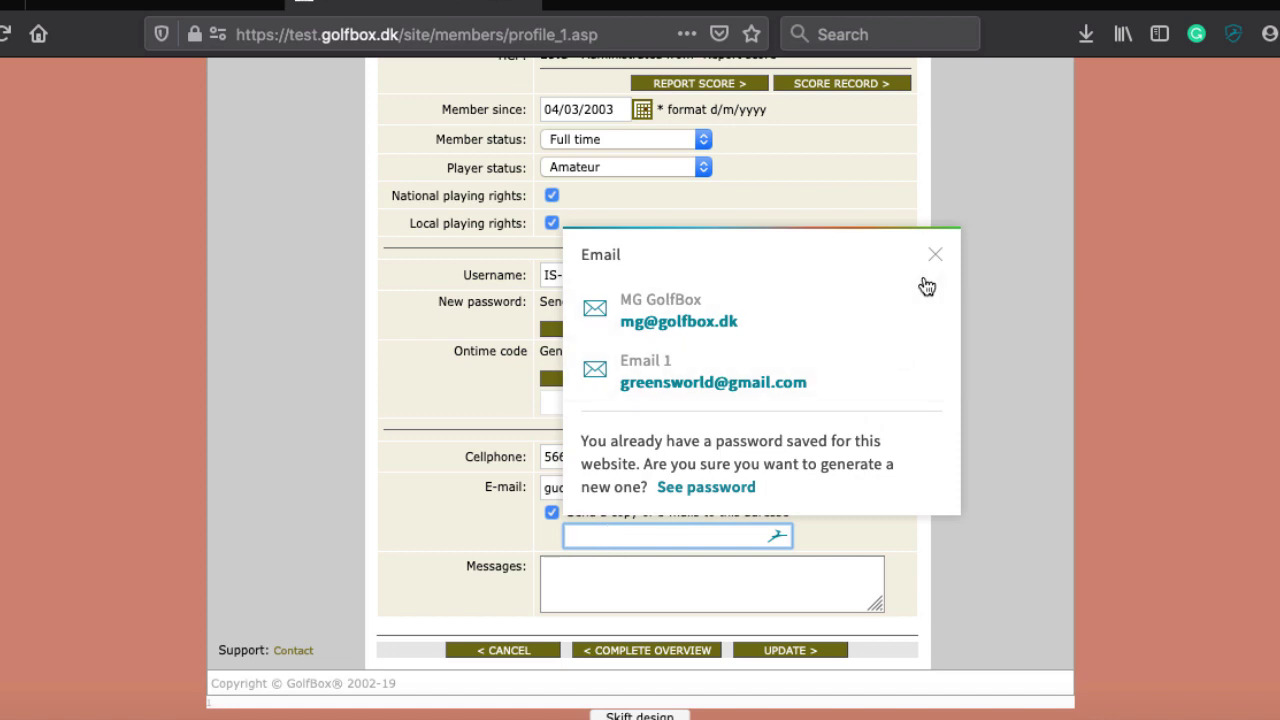
click(933, 262)
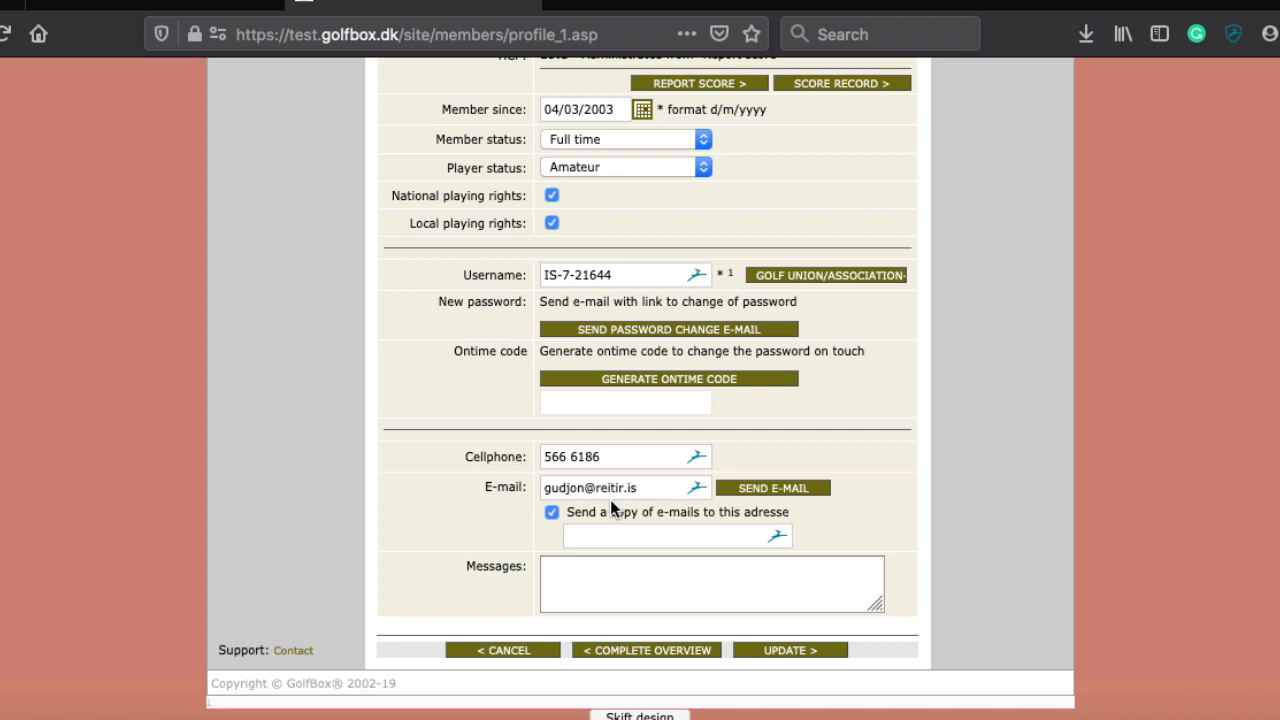
click(552, 512)
Add a new line in the member's messages box
click(588, 592)
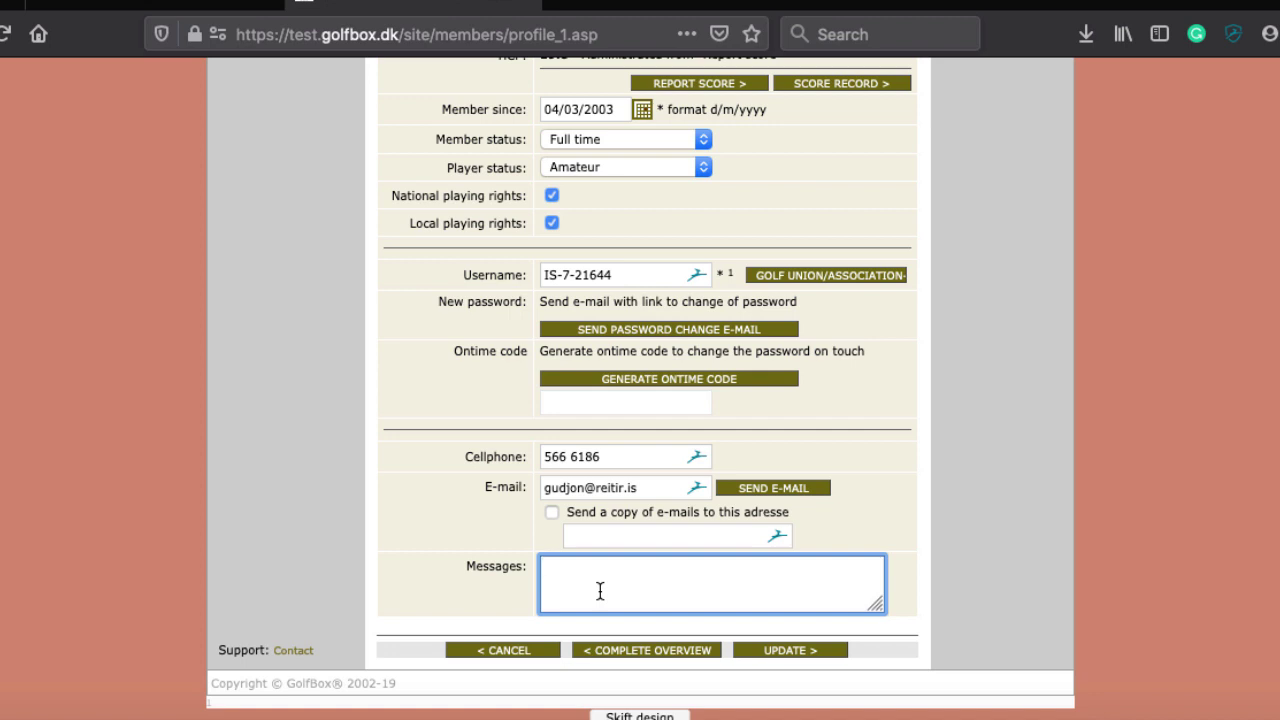
key(Return)
scroll(588, 543, up, 5)
scroll(588, 543, up, 7)
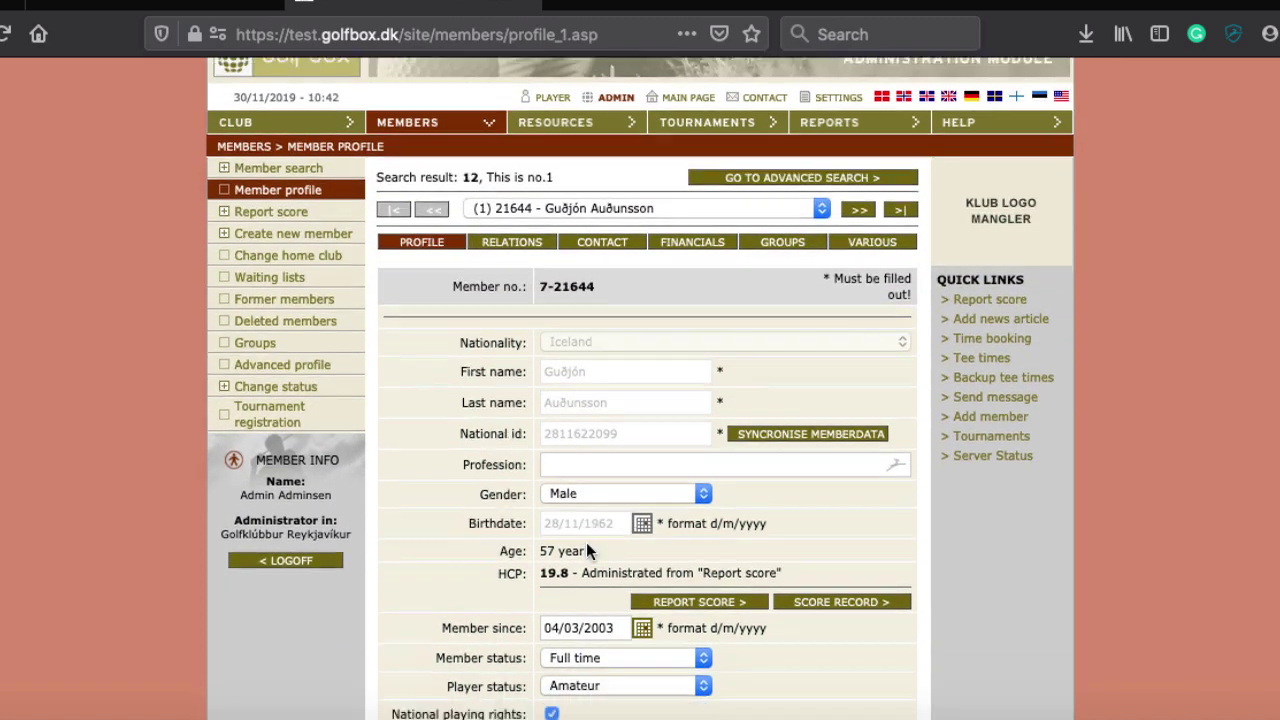
scroll(588, 542, down, 12)
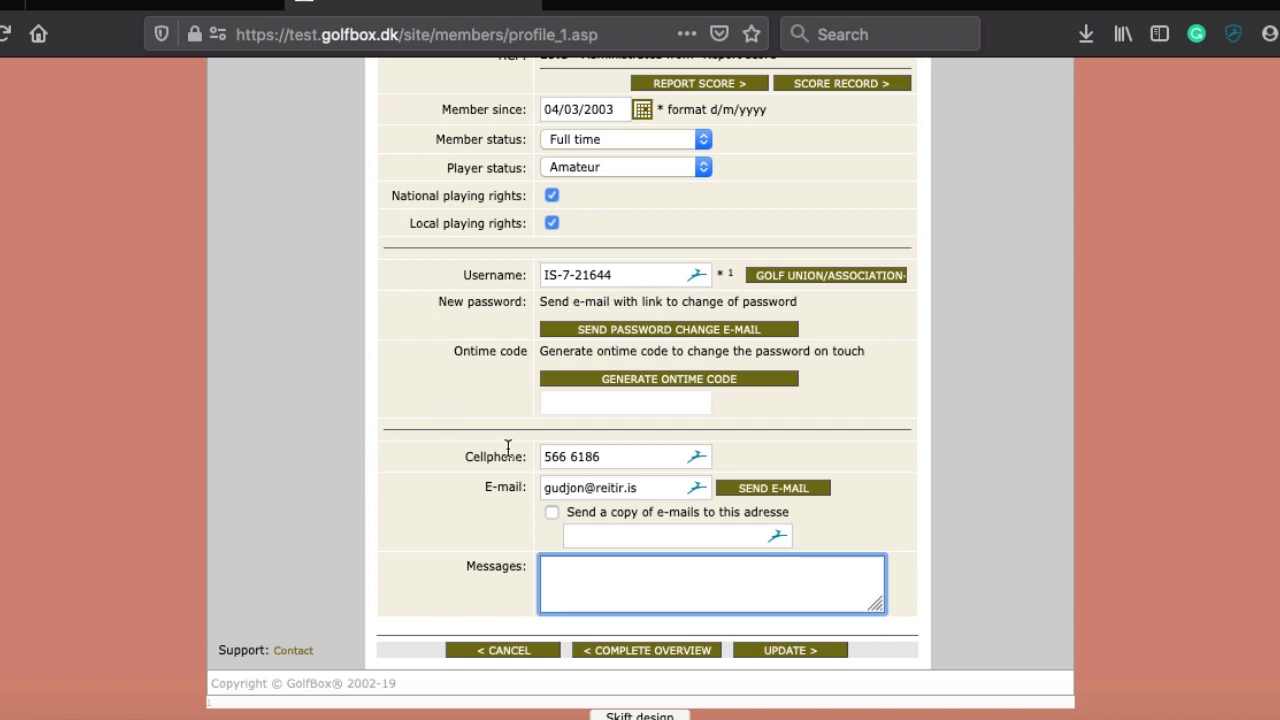
scroll(507, 447, up, 1)
scroll(507, 447, down, 1)
scroll(430, 420, up, 10)
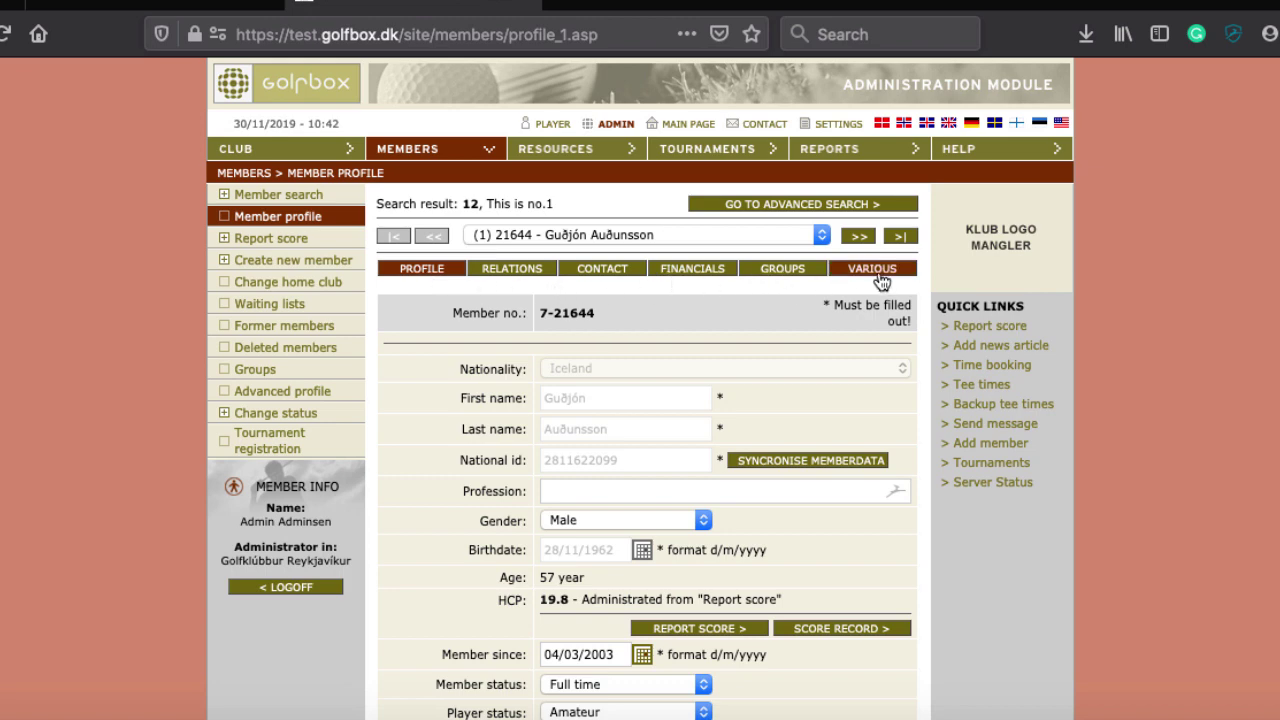
scroll(603, 393, down, 2)
scroll(605, 400, down, 7)
Open the member's Complete Overview without saving the pending changes
click(629, 650)
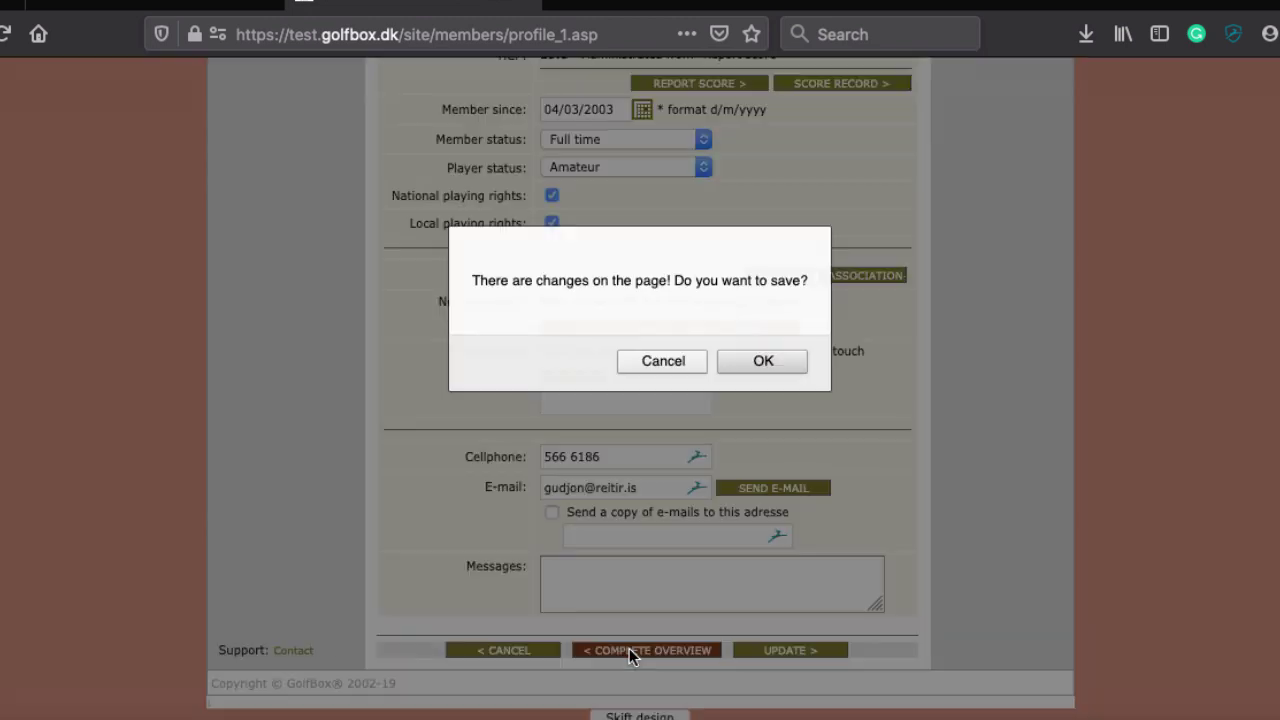
click(660, 360)
scroll(662, 365, down, 5)
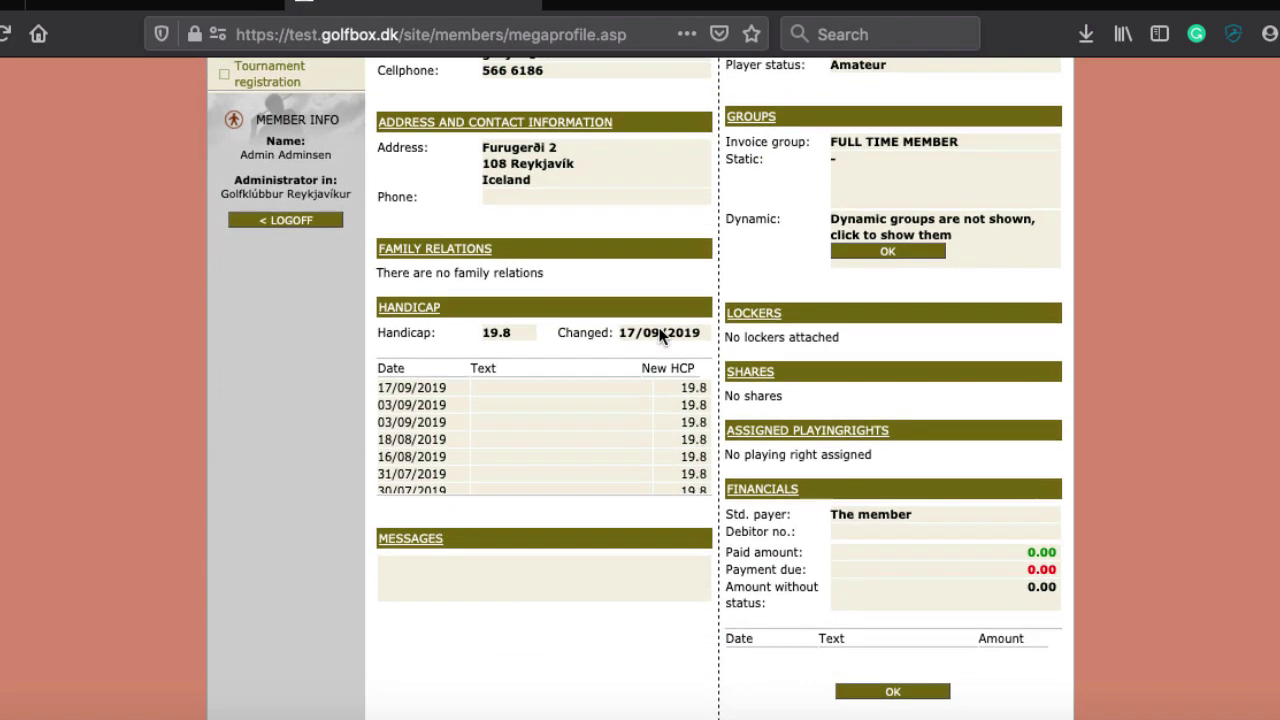
scroll(659, 334, up, 6)
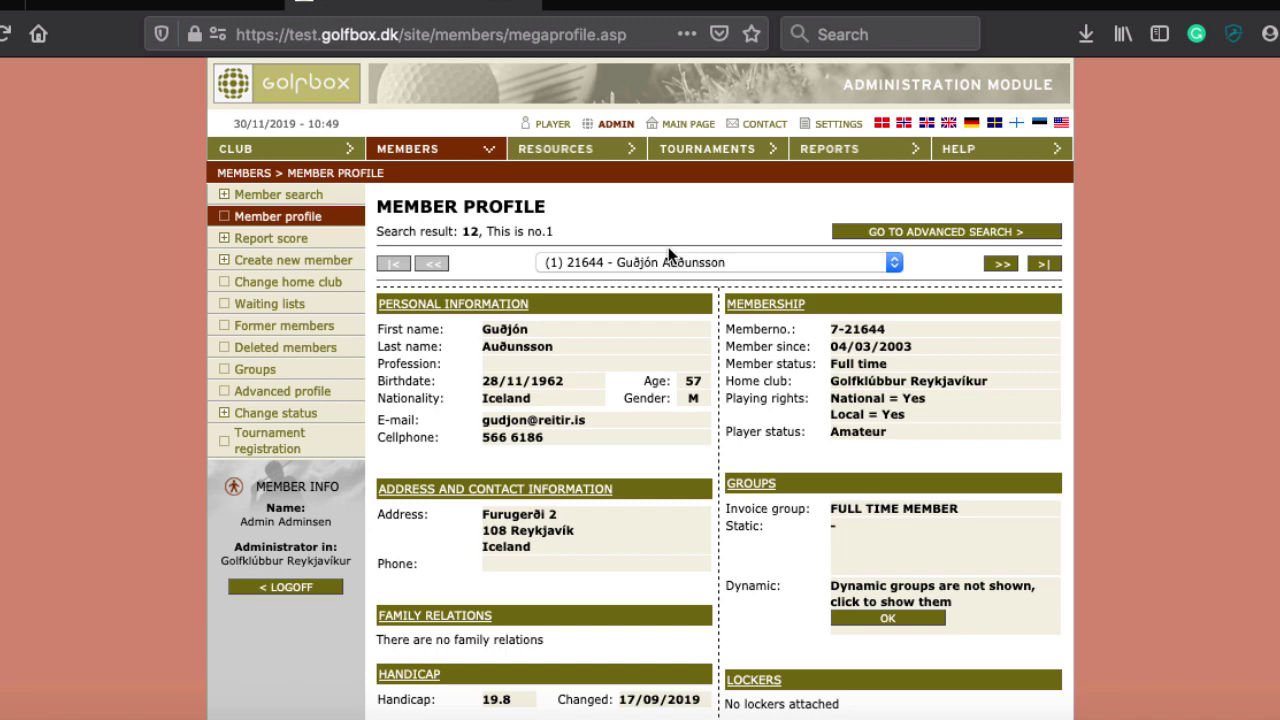
Pick member 5 from the results list, advance to the sixth and open its profile
click(645, 264)
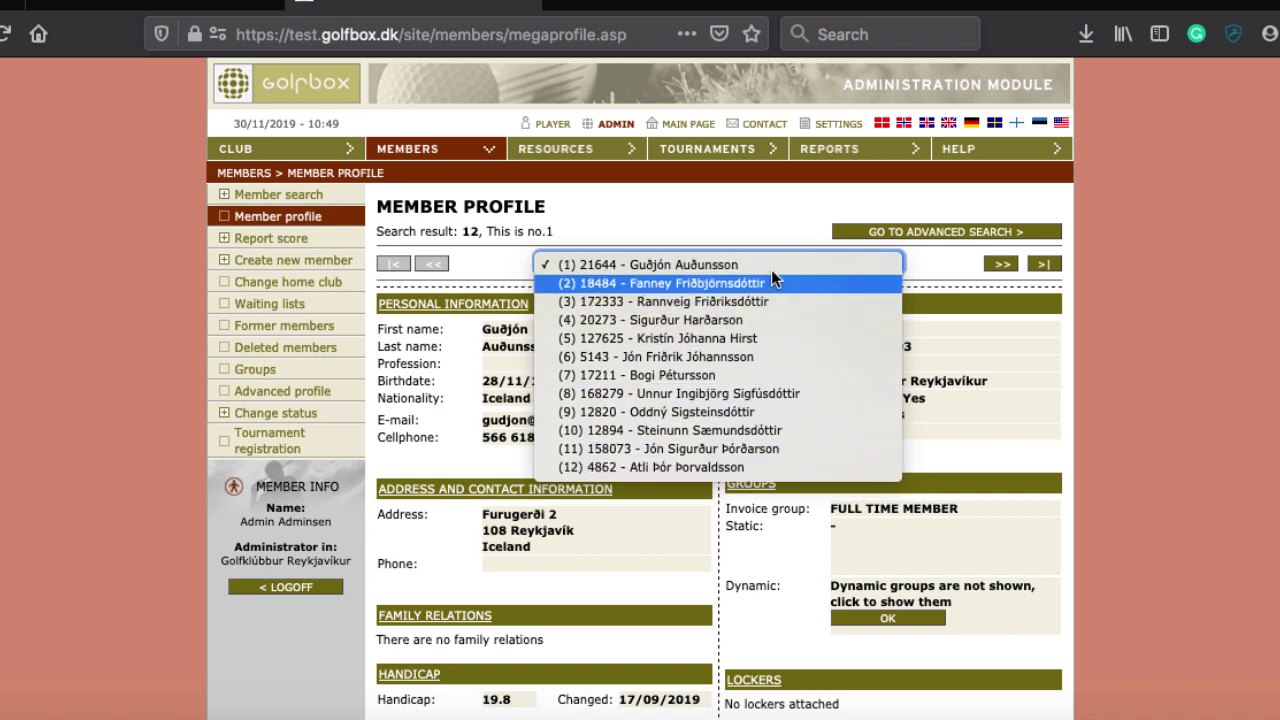
click(692, 338)
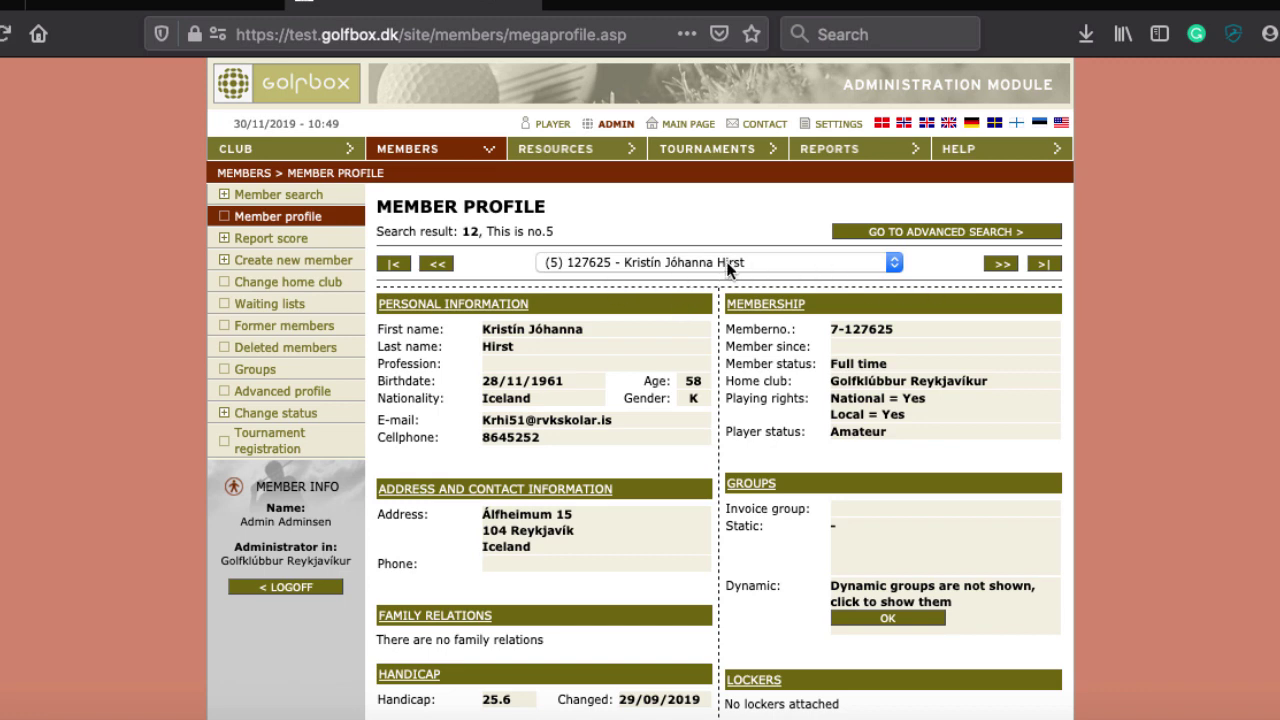
click(999, 264)
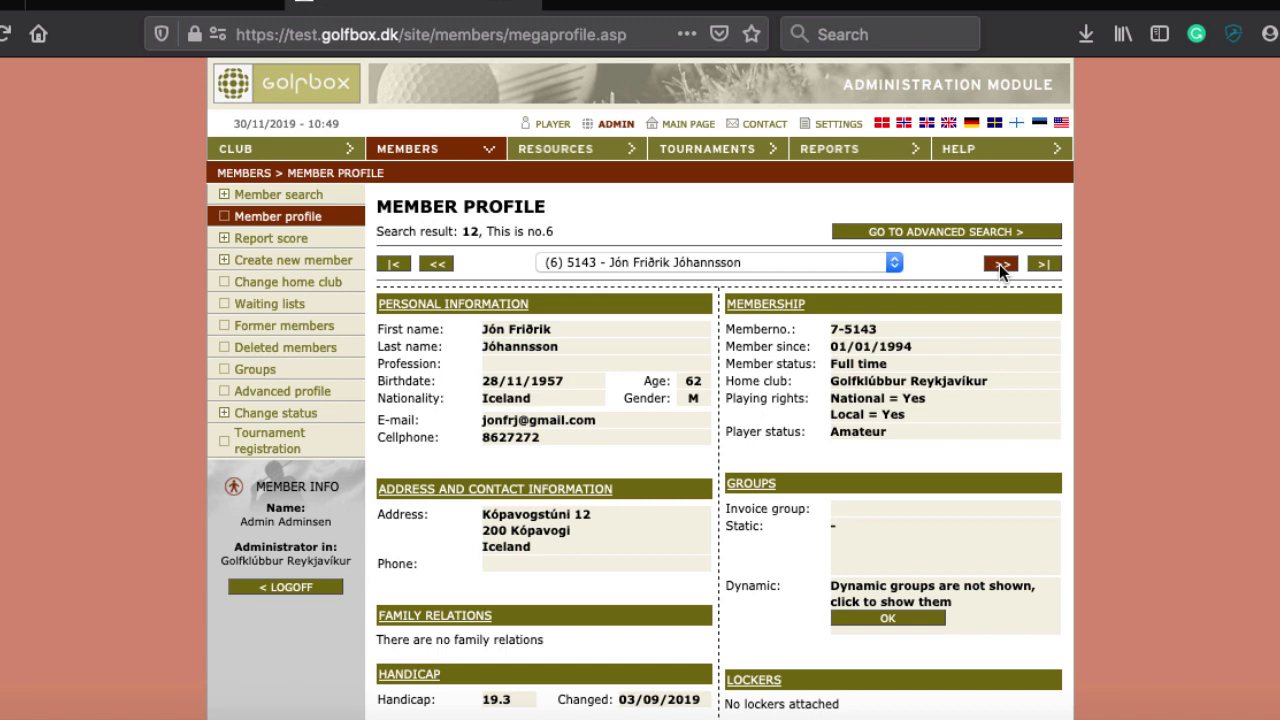
click(491, 303)
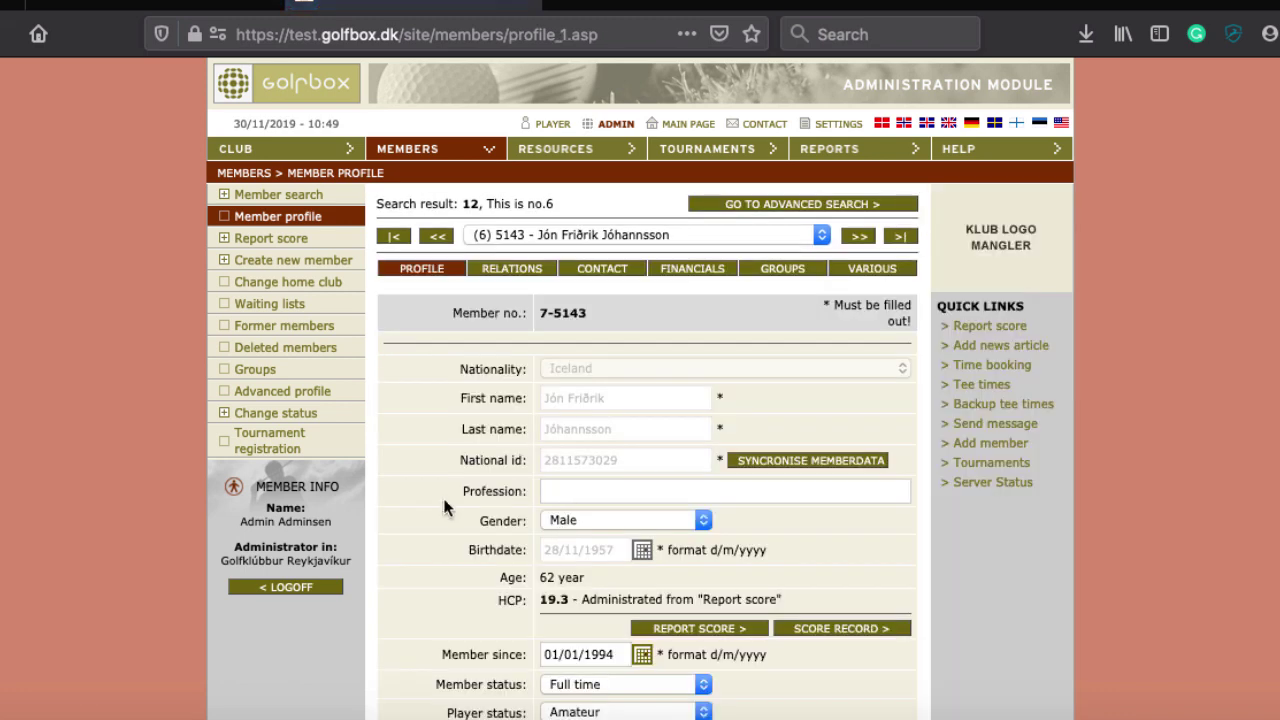
Untick national playing rights and advance to the next member, answering the save prompt
scroll(562, 440, down, 10)
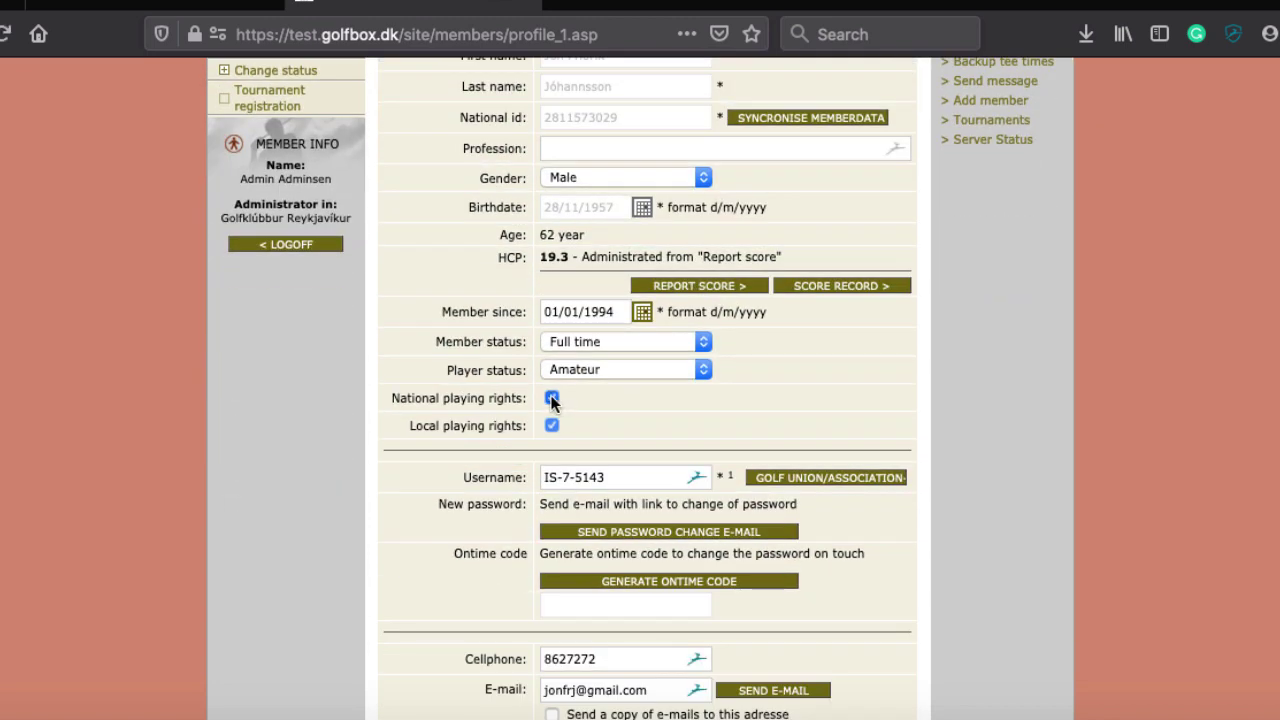
click(551, 398)
scroll(698, 381, up, 5)
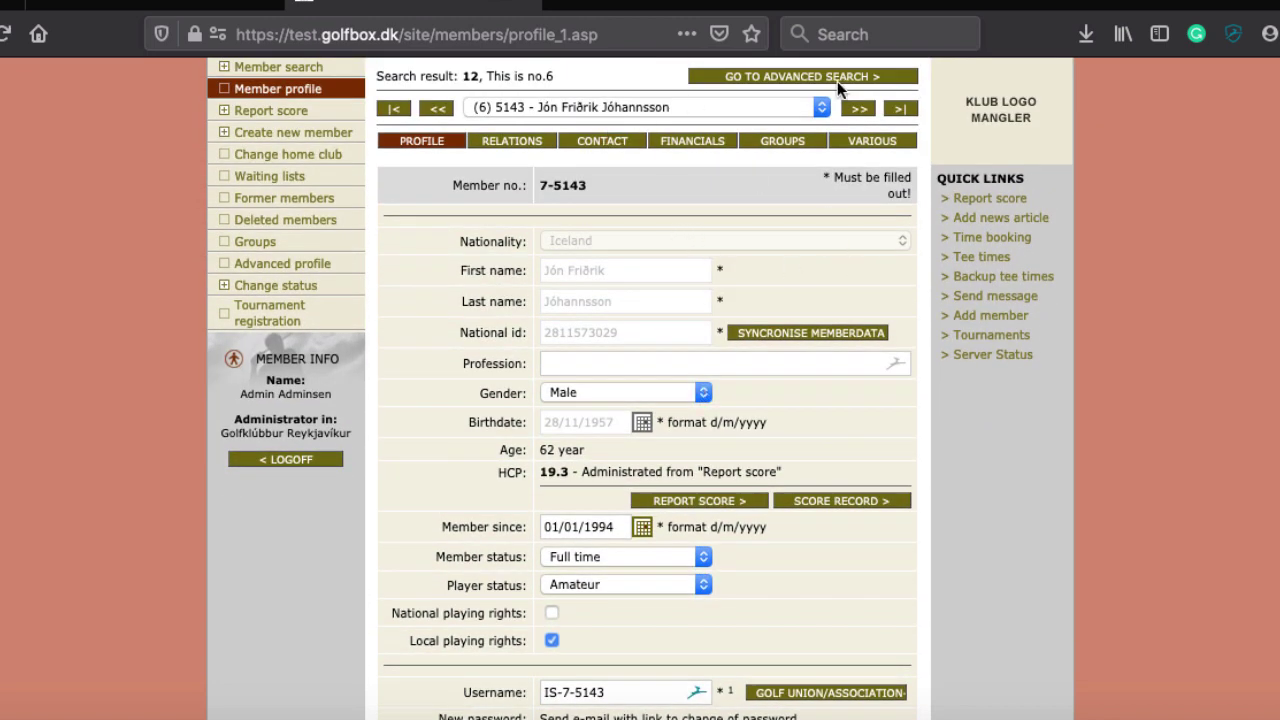
click(857, 108)
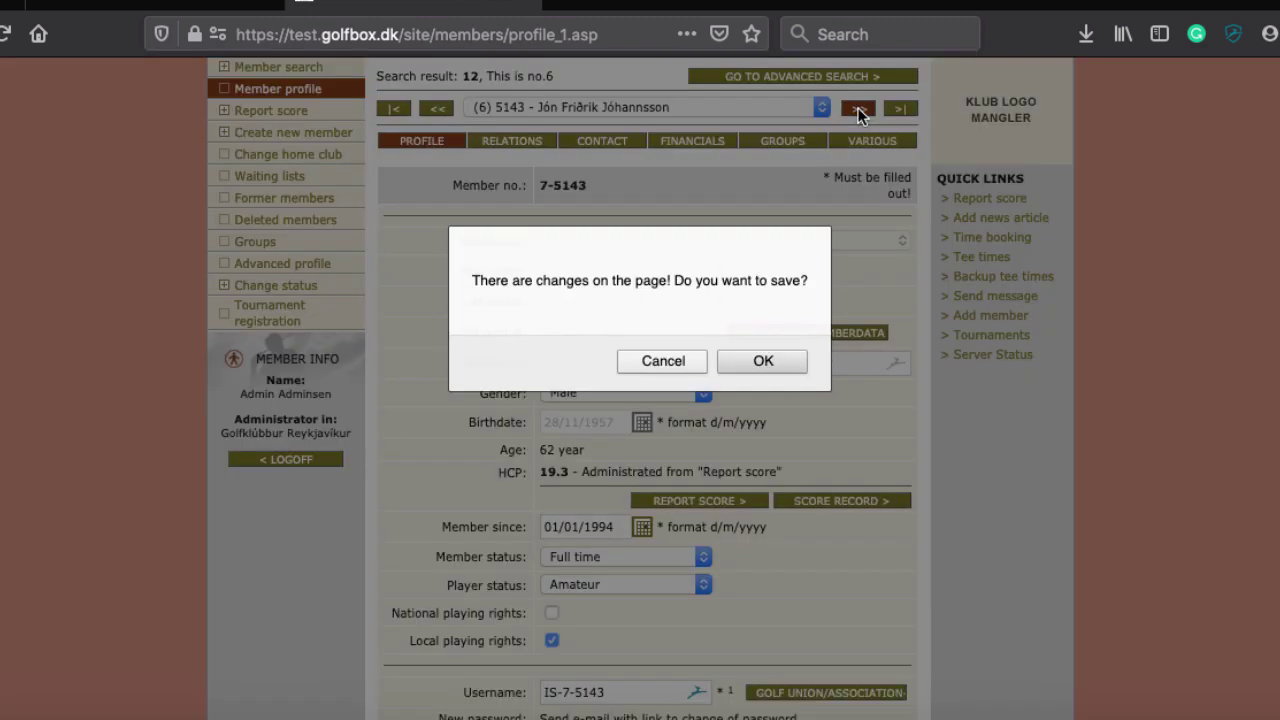
key(Return)
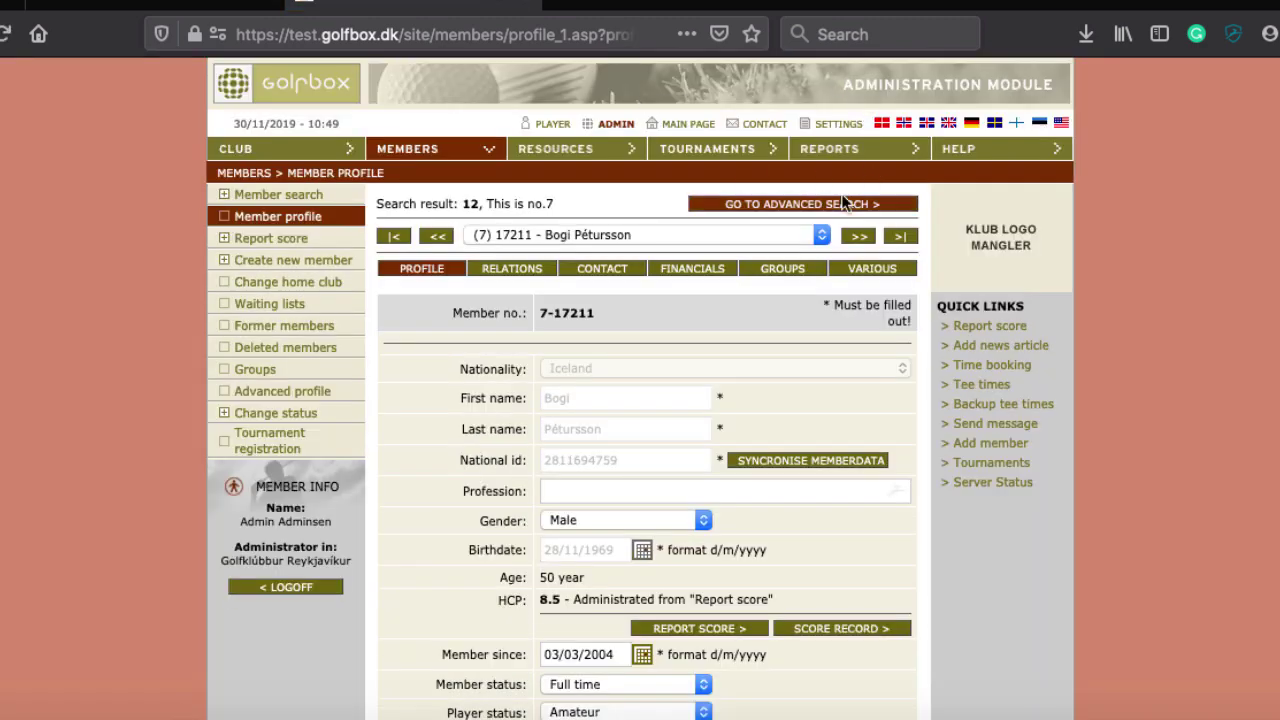
Advance to the eighth member, then open and close the member list unchanged
scroll(634, 420, down, 3)
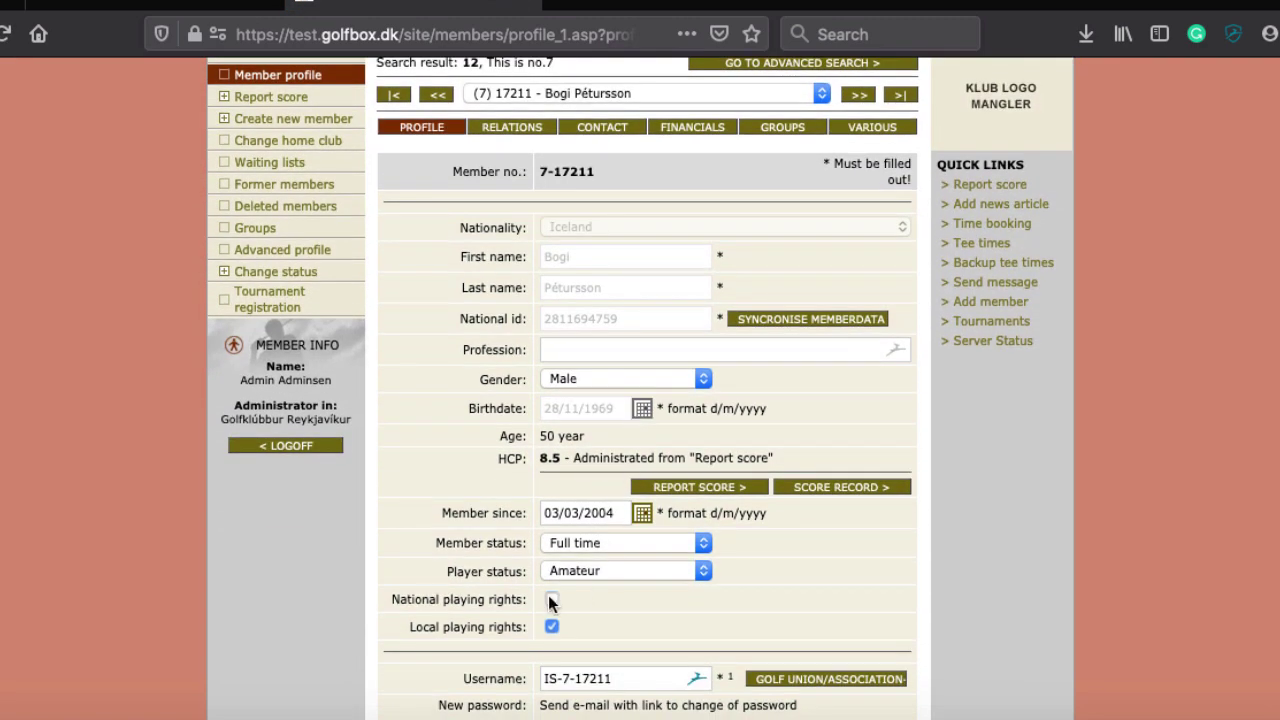
click(857, 97)
key(Return)
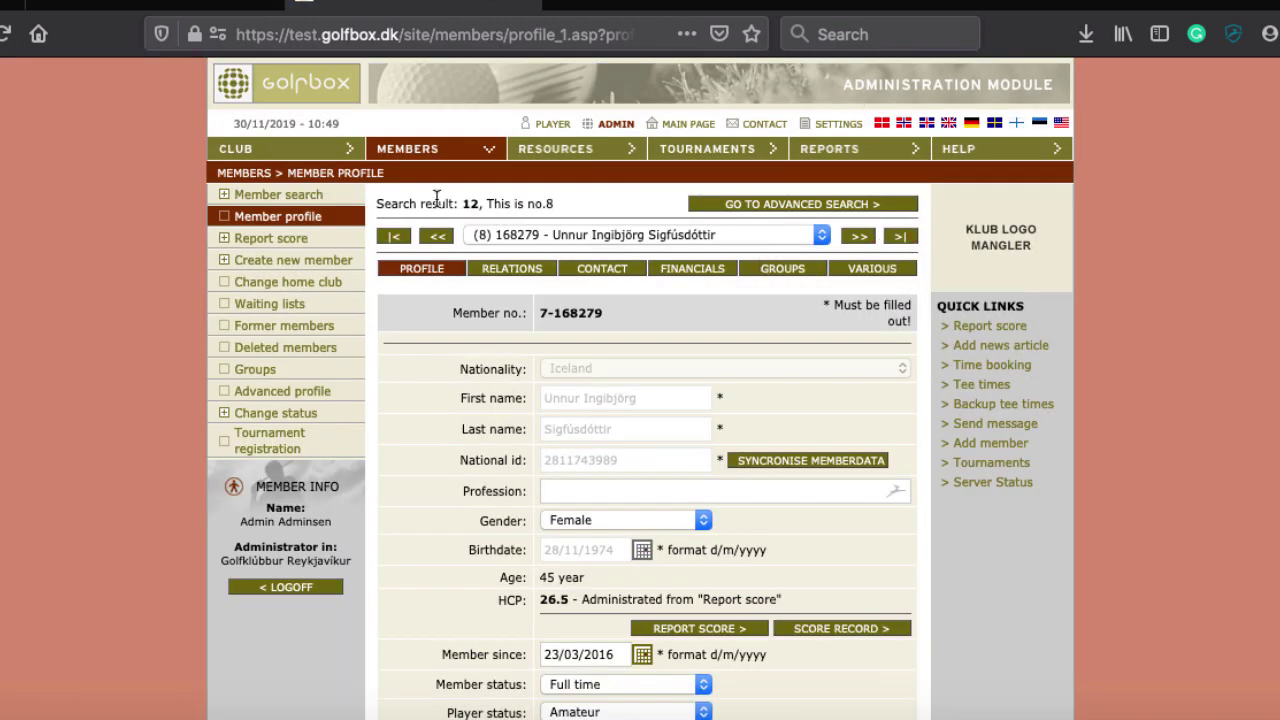
click(584, 240)
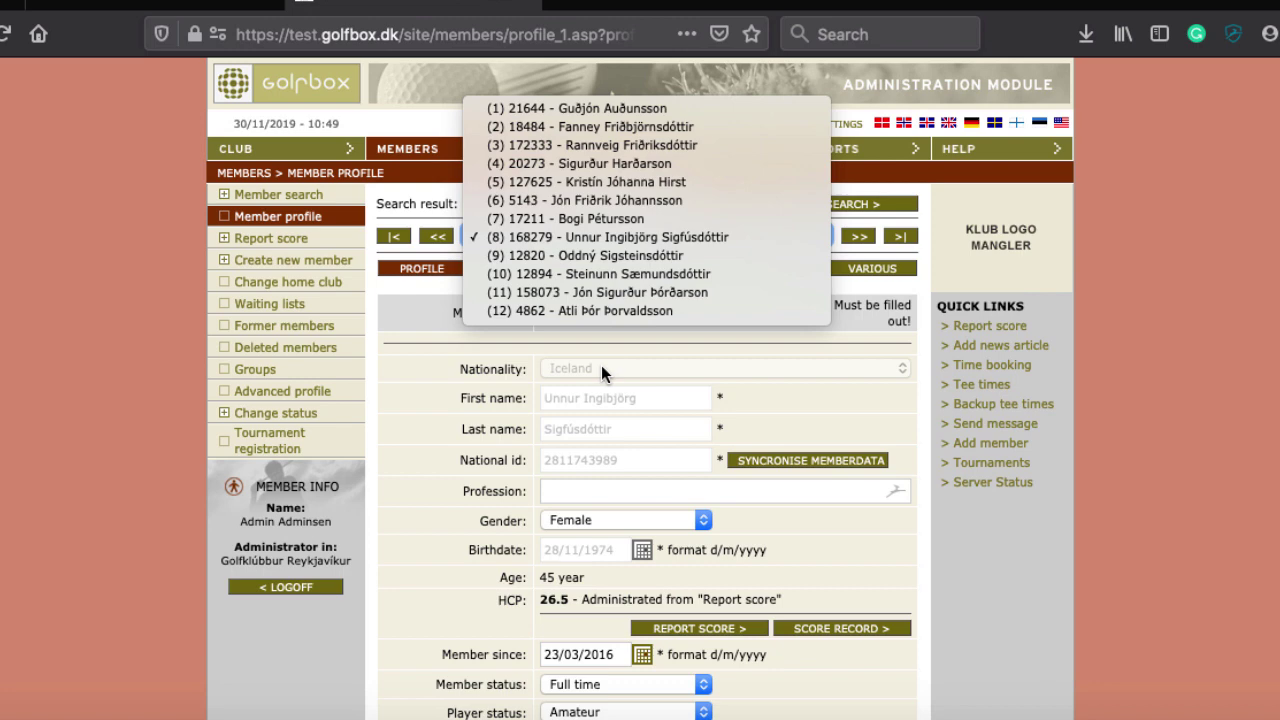
click(485, 241)
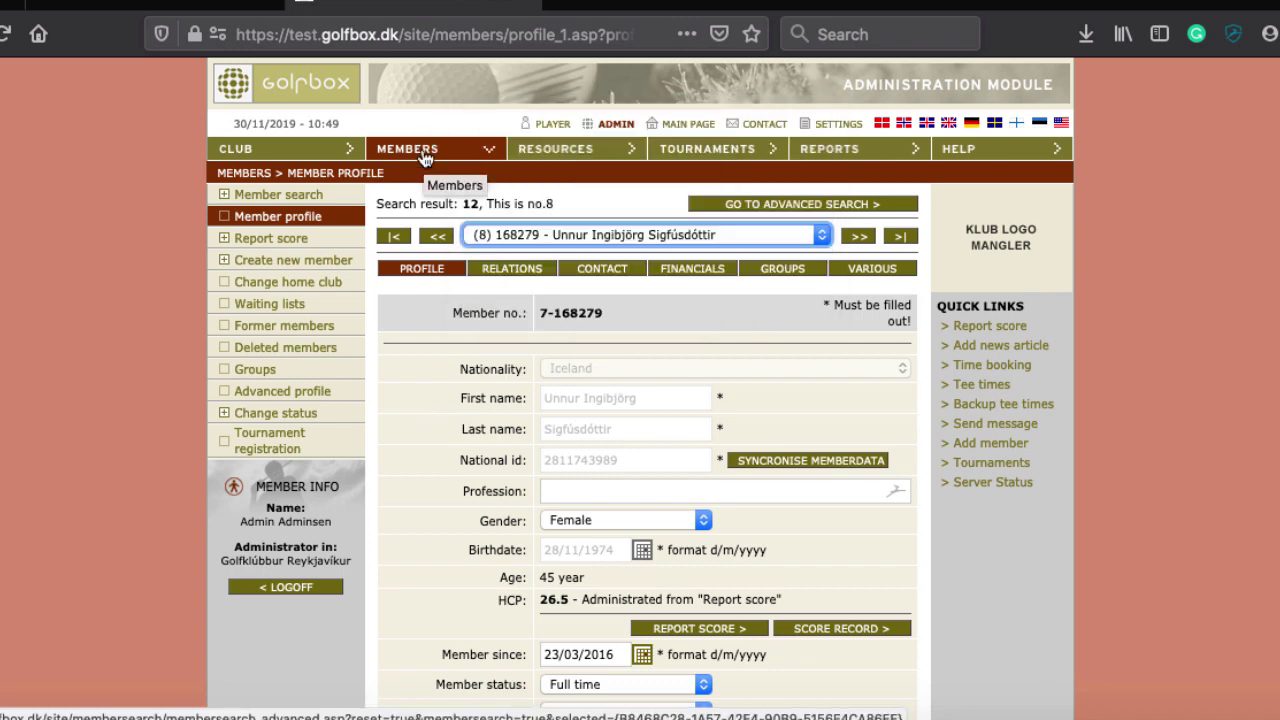
scroll(426, 377, down, 5)
scroll(426, 377, up, 5)
scroll(430, 155, down, 3)
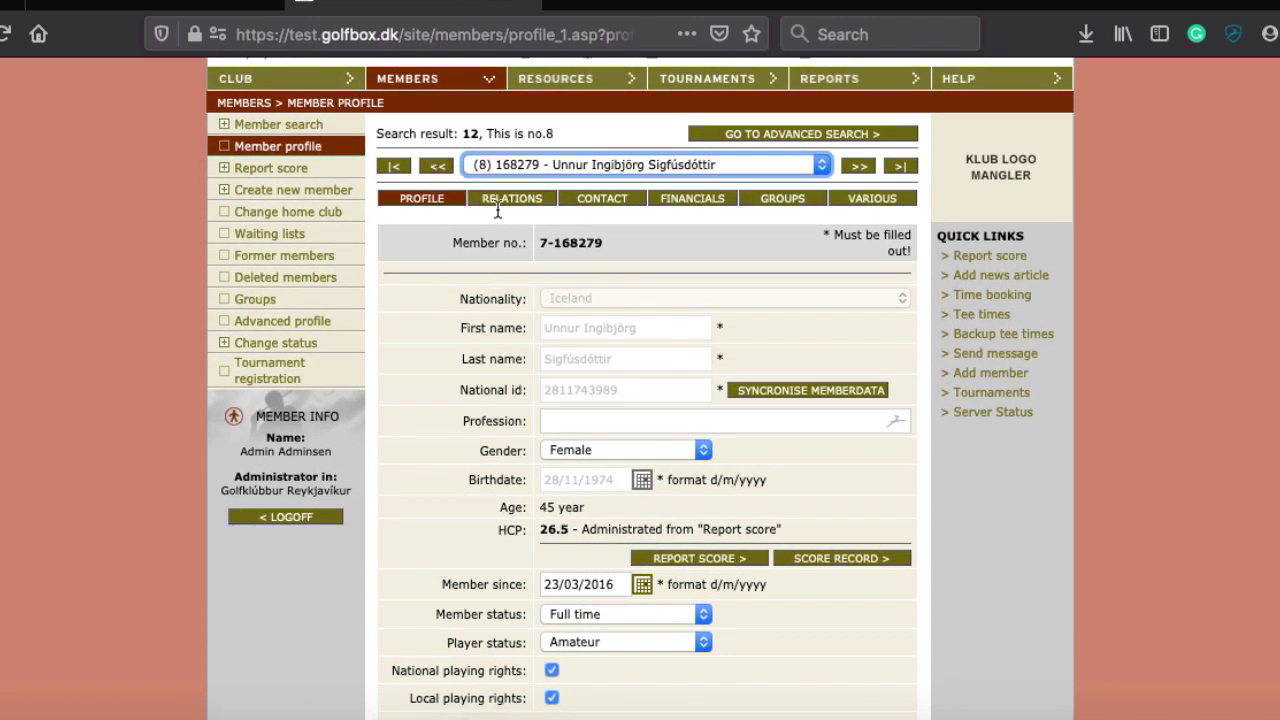
scroll(473, 367, up, 3)
scroll(473, 367, down, 1)
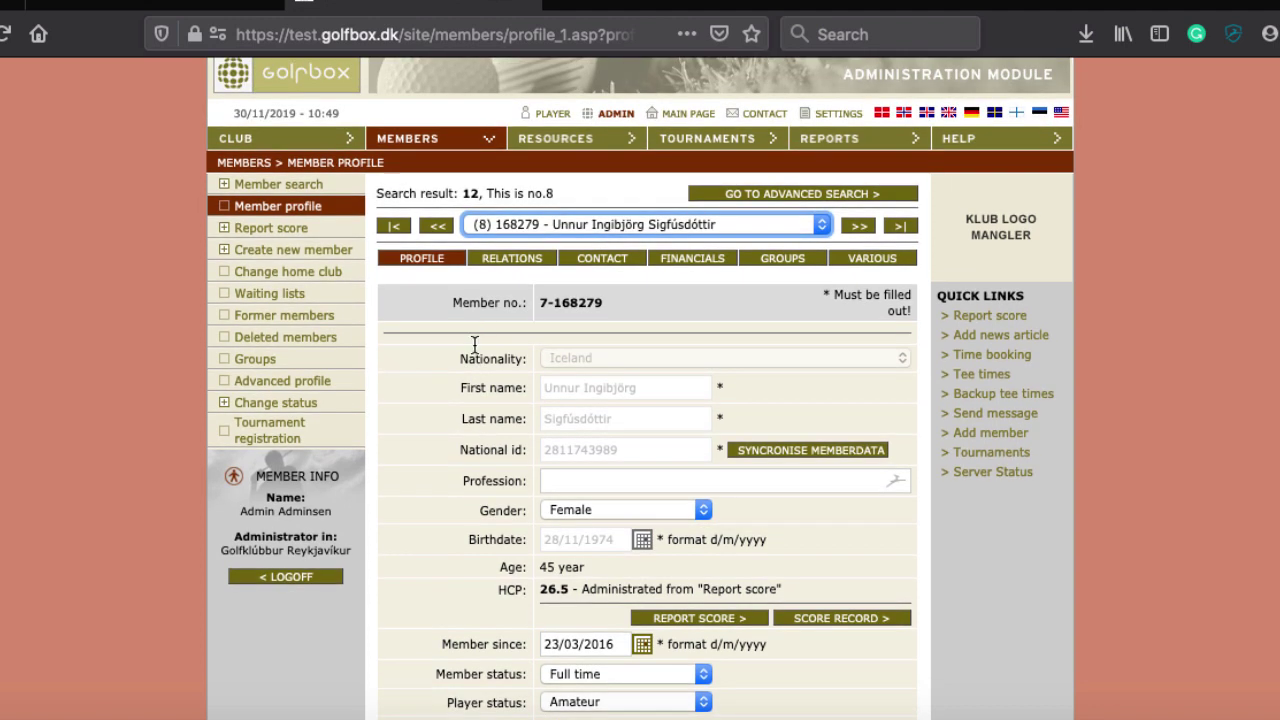
On the Relations tab, search by road name for members at the same address; none found
click(510, 260)
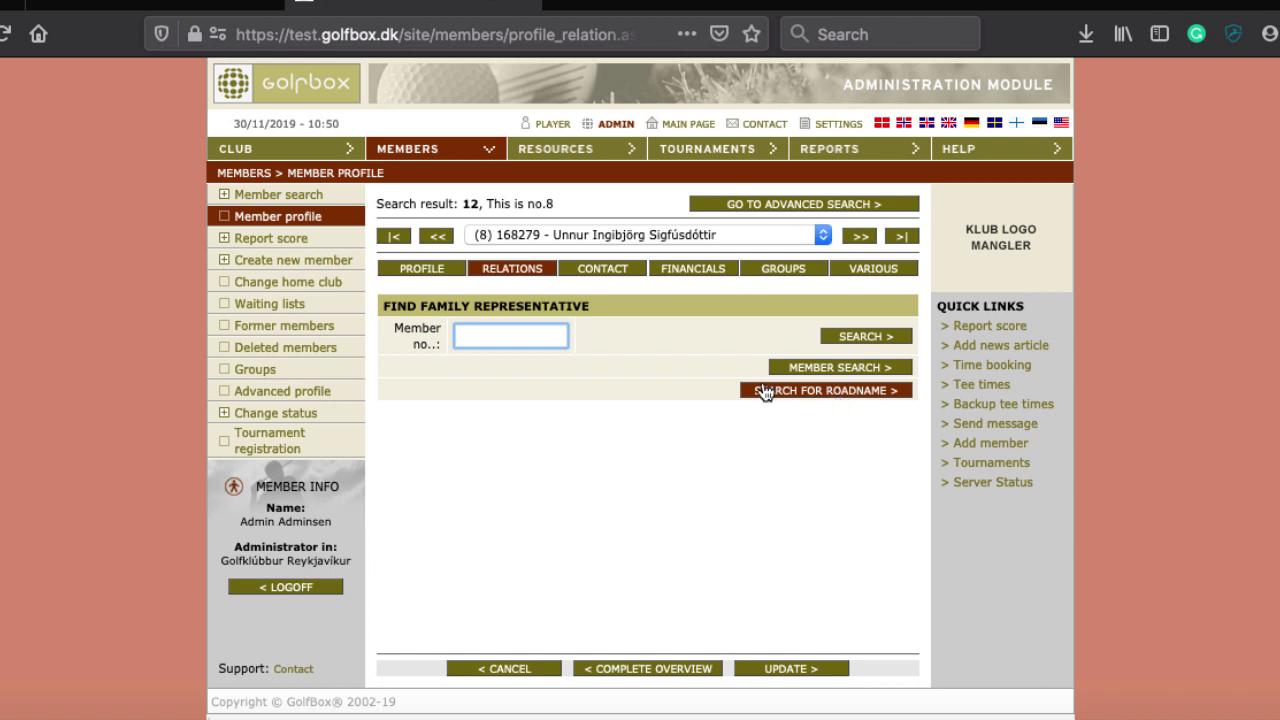
click(810, 393)
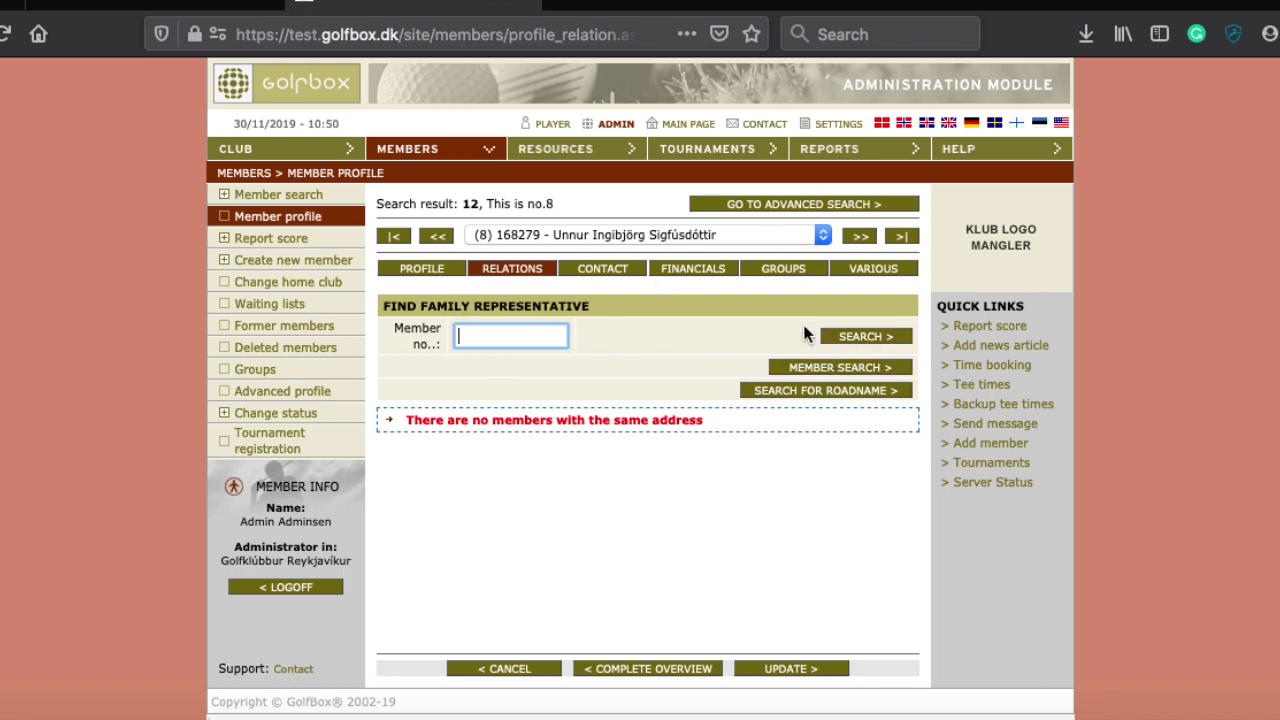
click(613, 270)
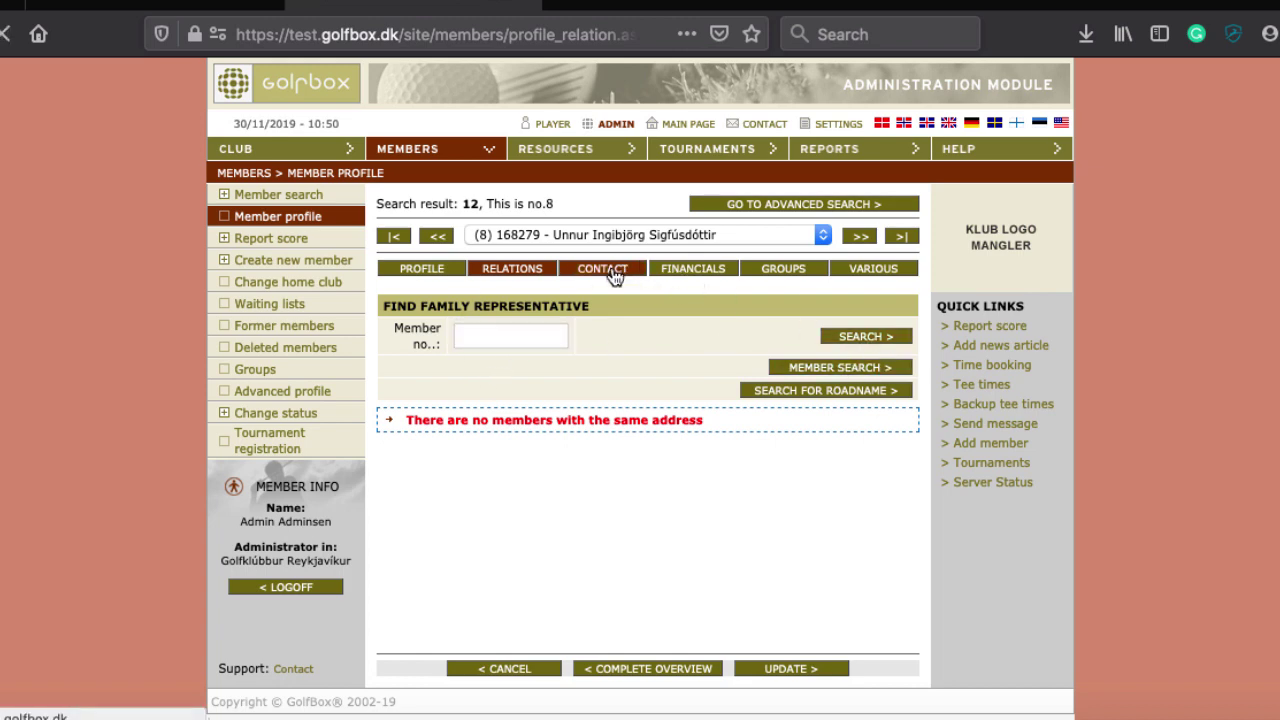
scroll(549, 396, down, 1)
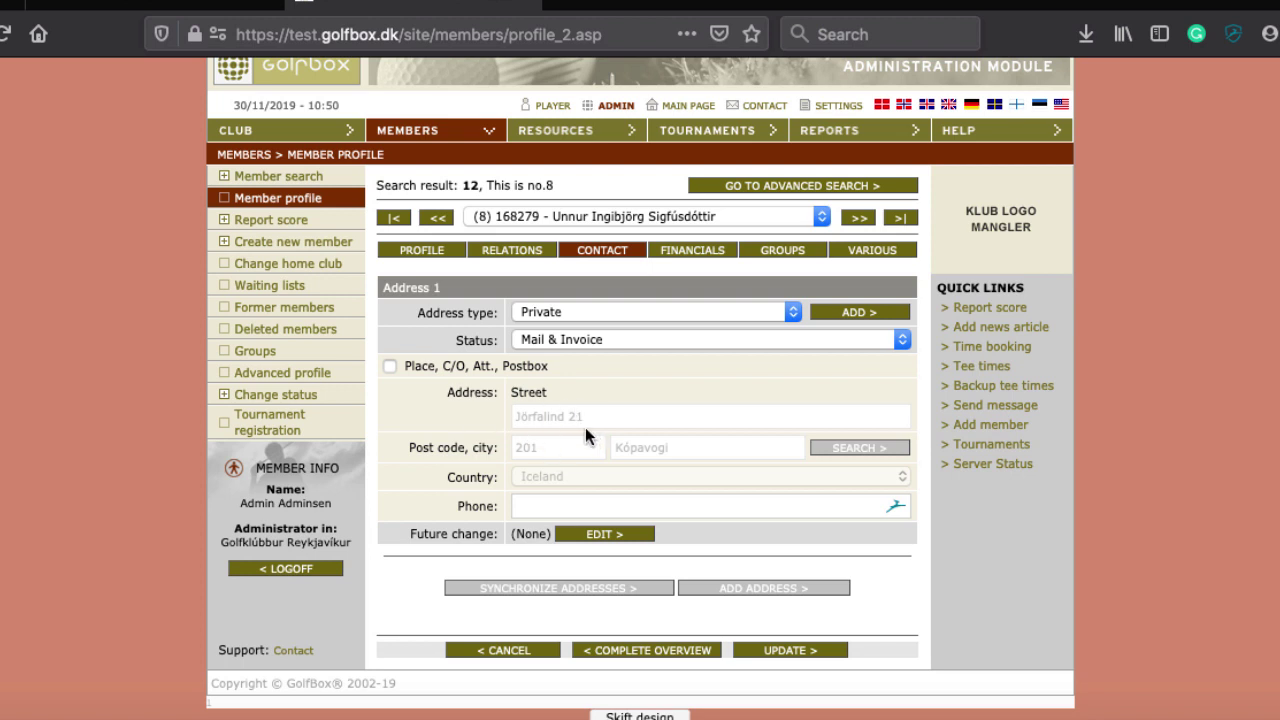
click(545, 317)
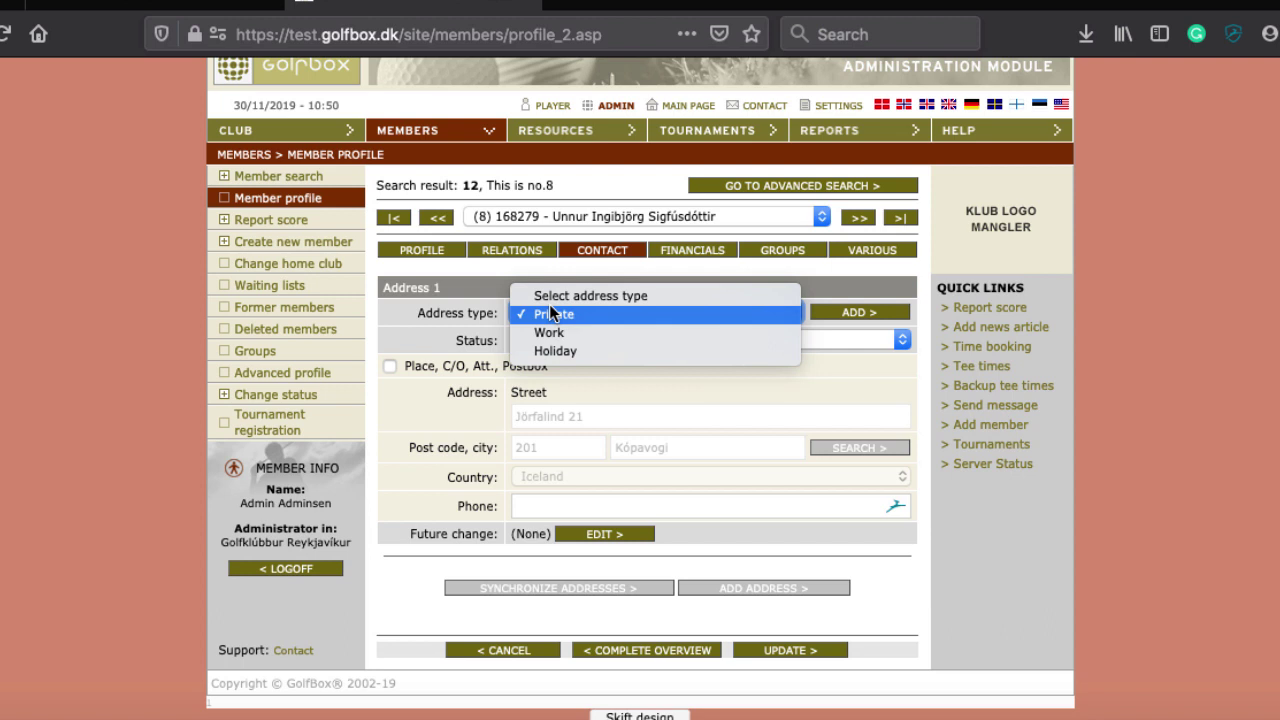
click(409, 332)
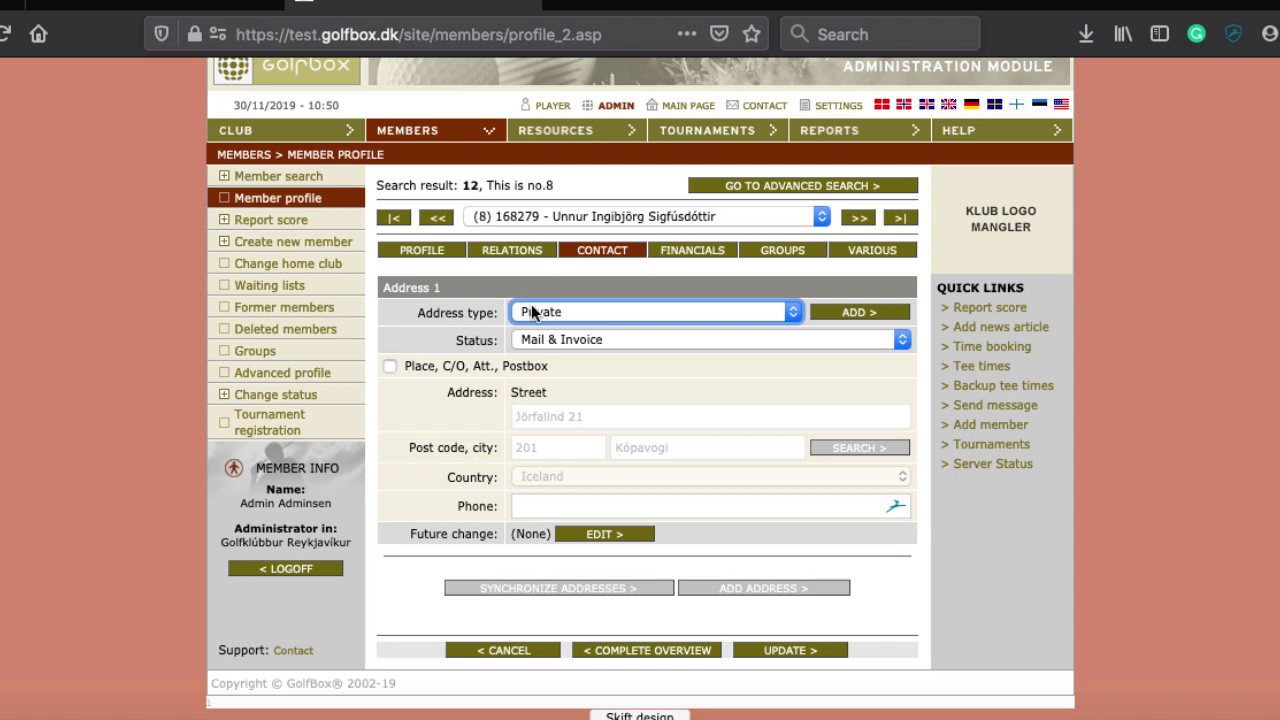
click(618, 339)
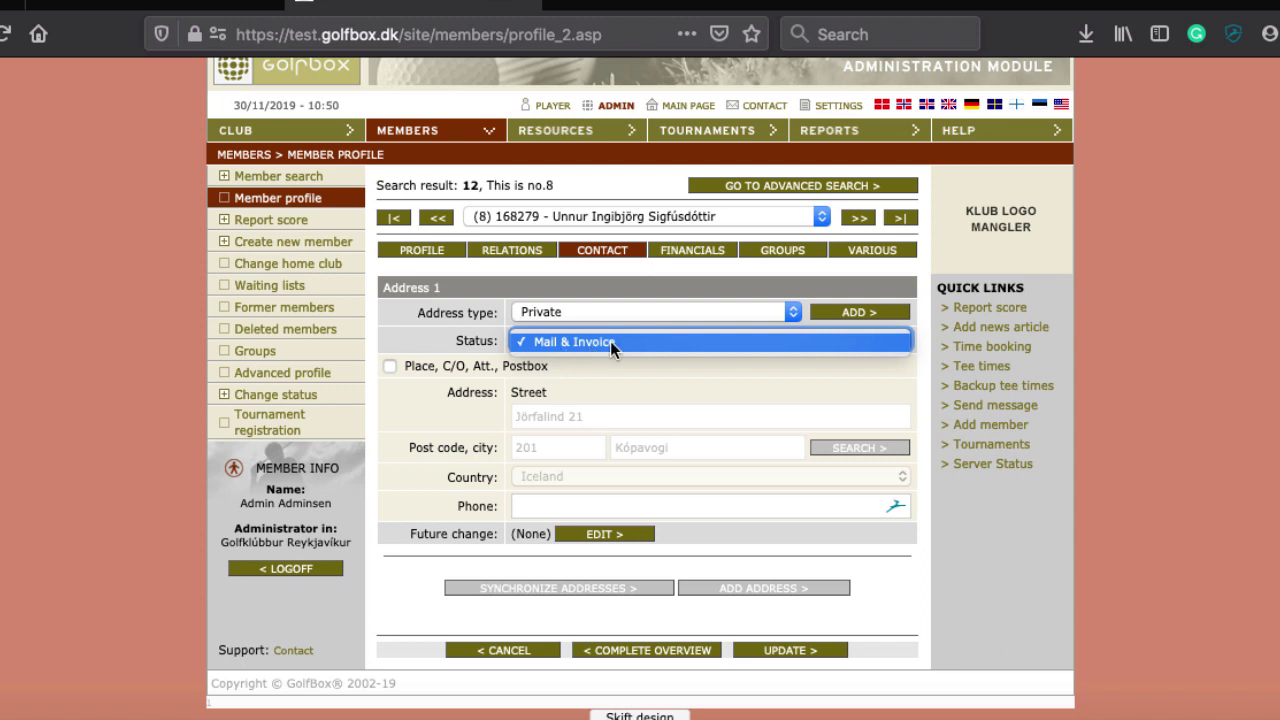
click(612, 343)
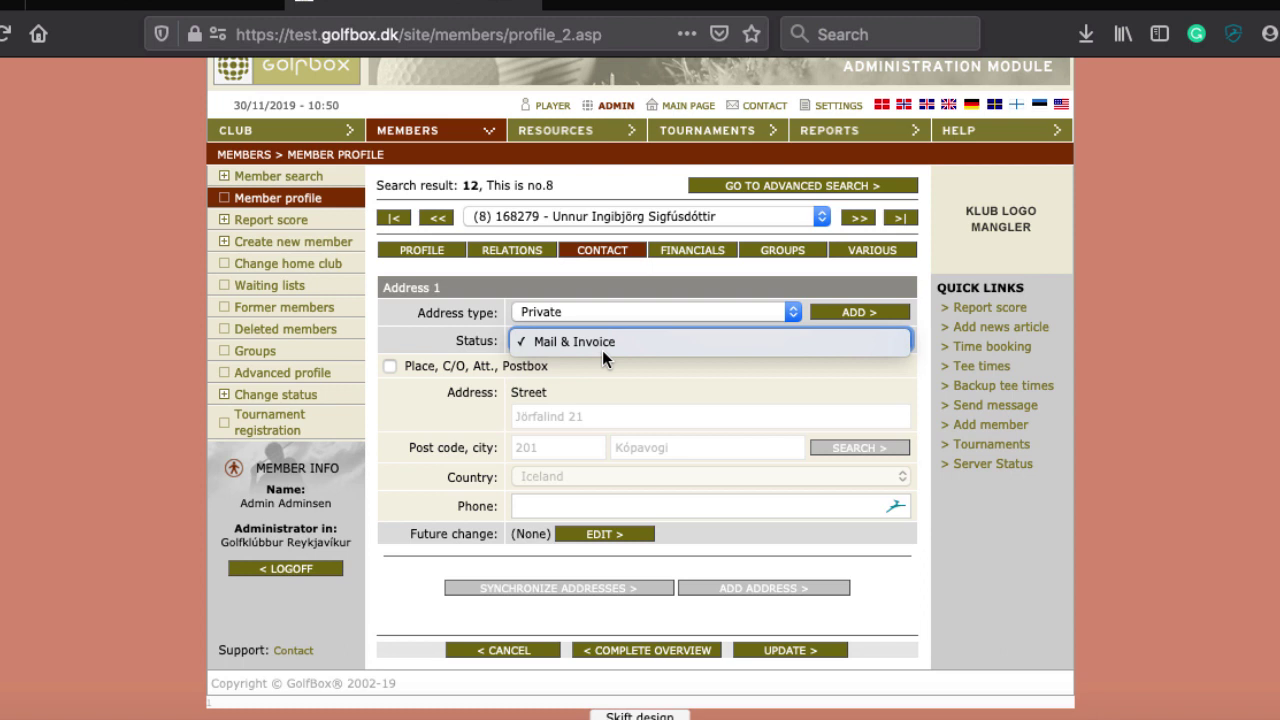
click(472, 336)
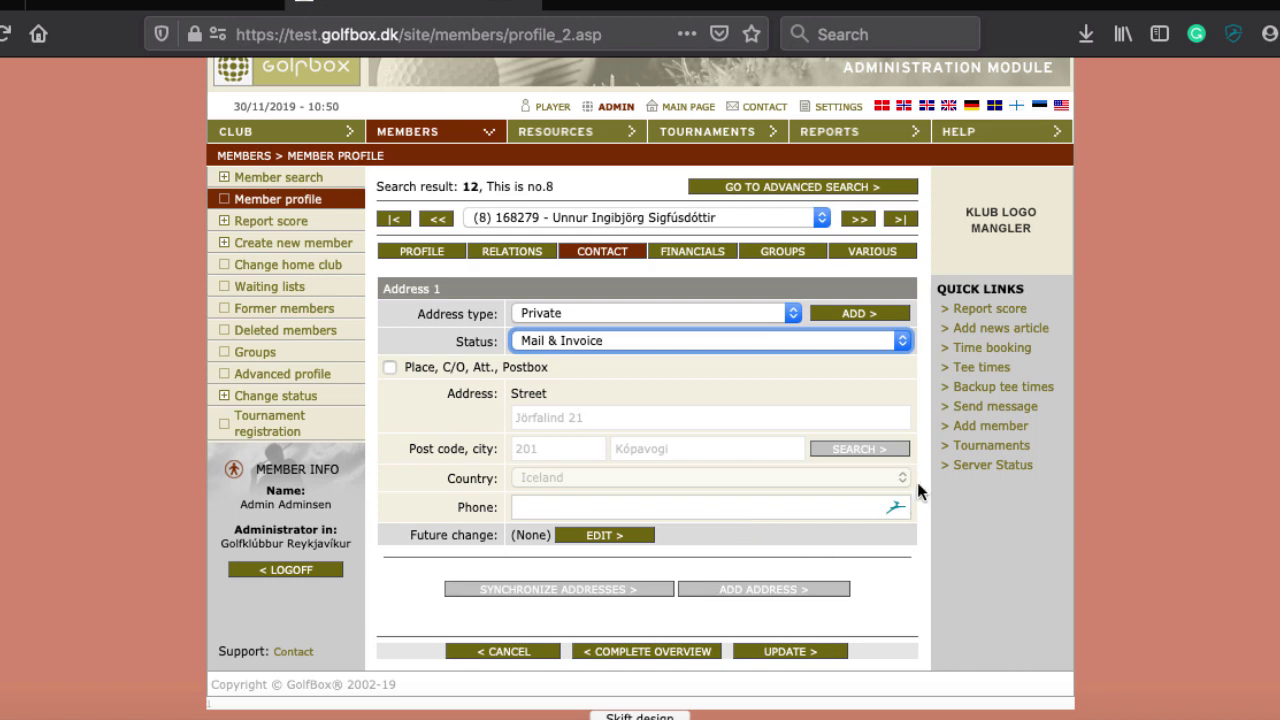
Check on Financials that payments are charged to the member, then view their groups
click(692, 252)
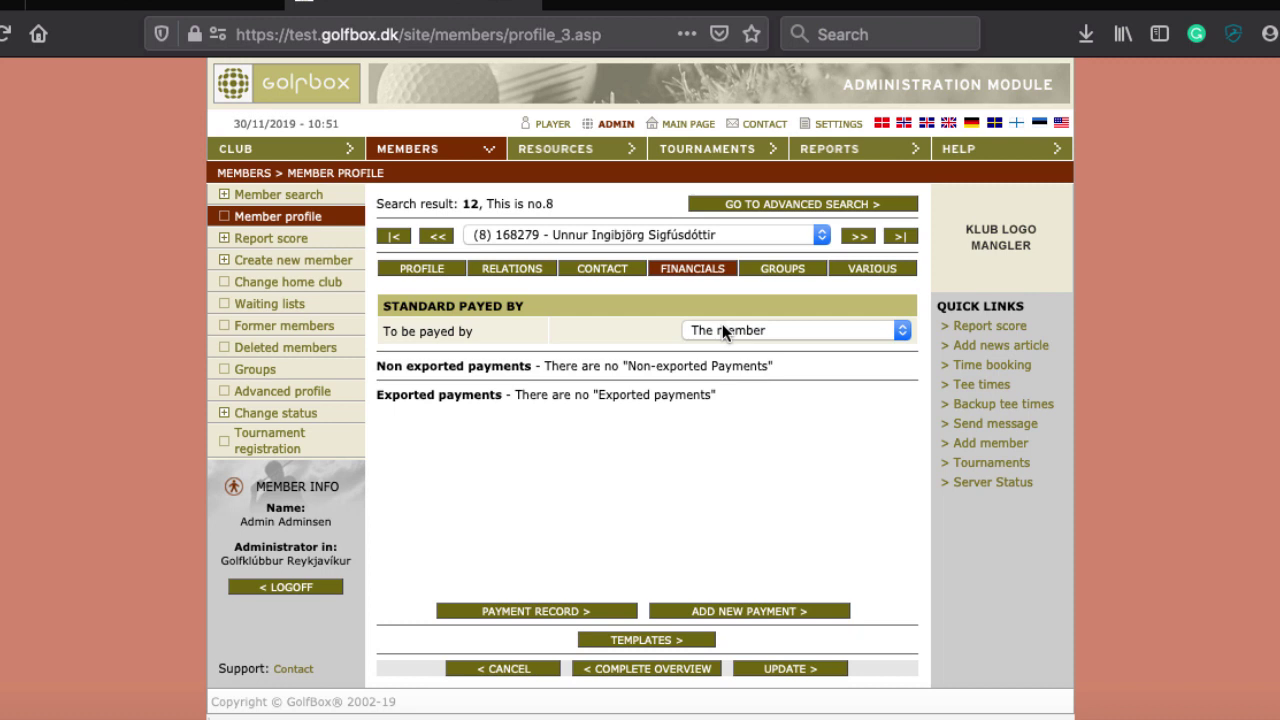
click(722, 328)
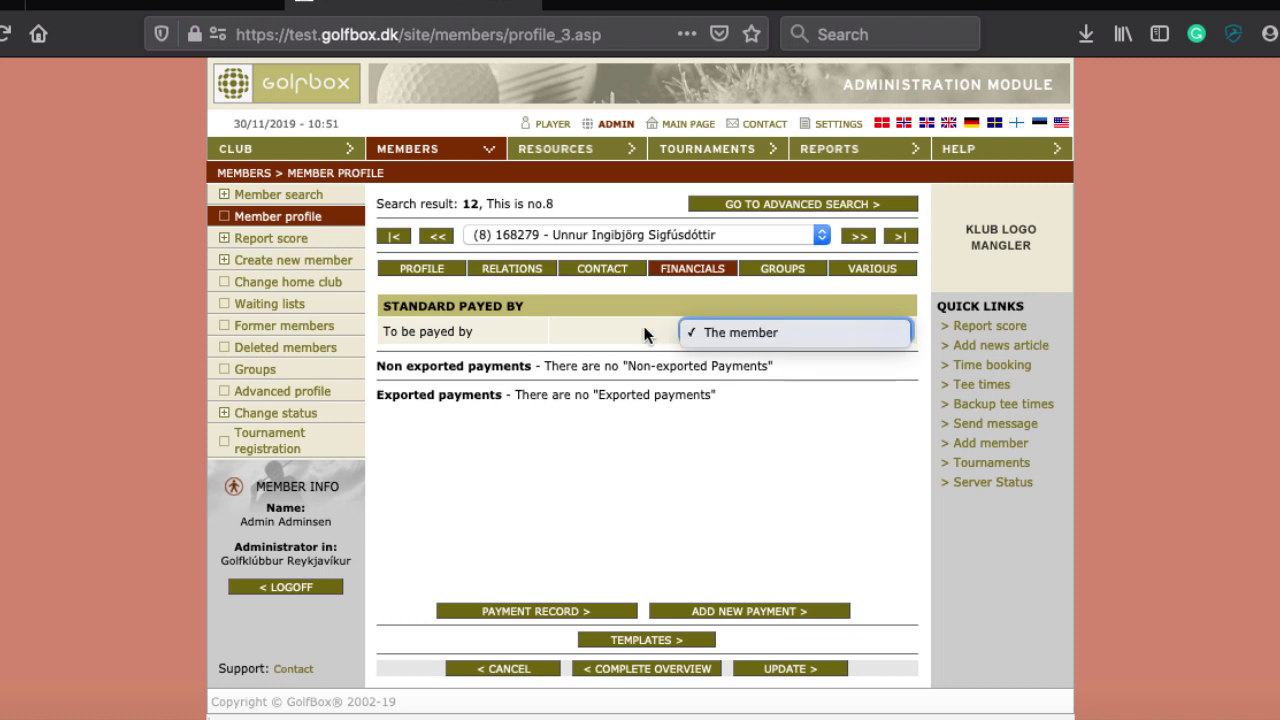
click(637, 331)
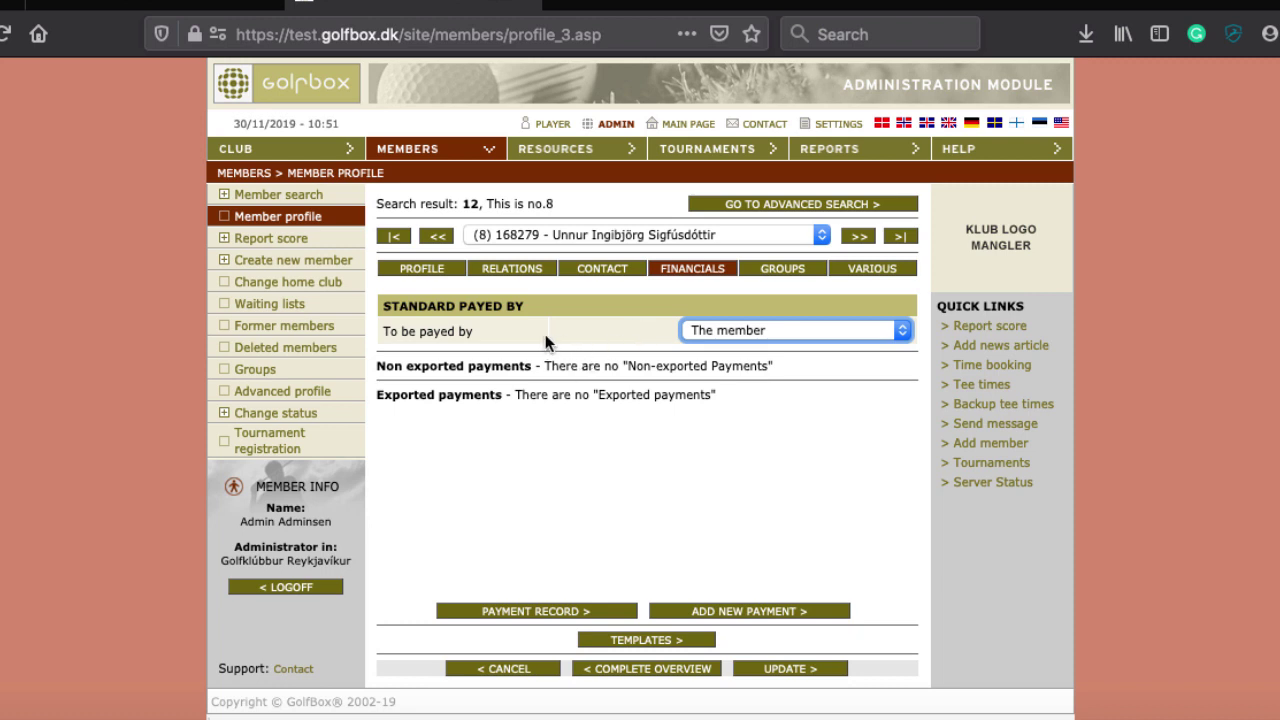
click(776, 270)
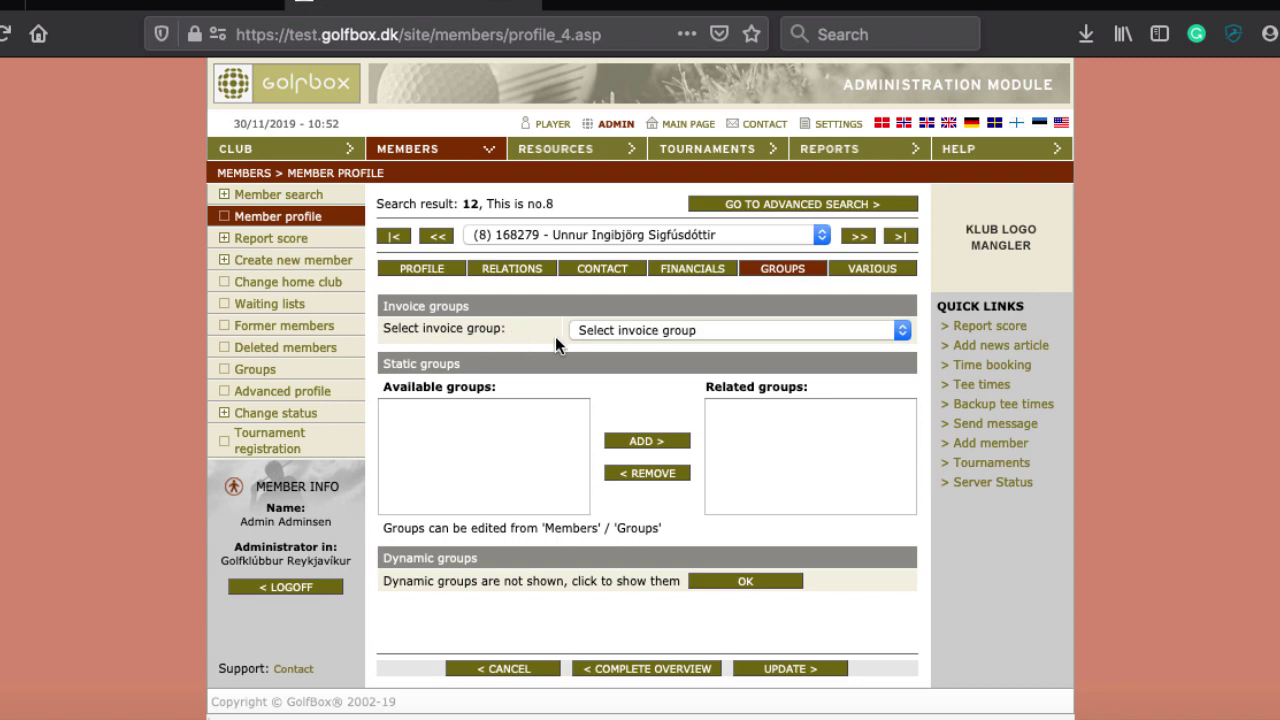
click(592, 334)
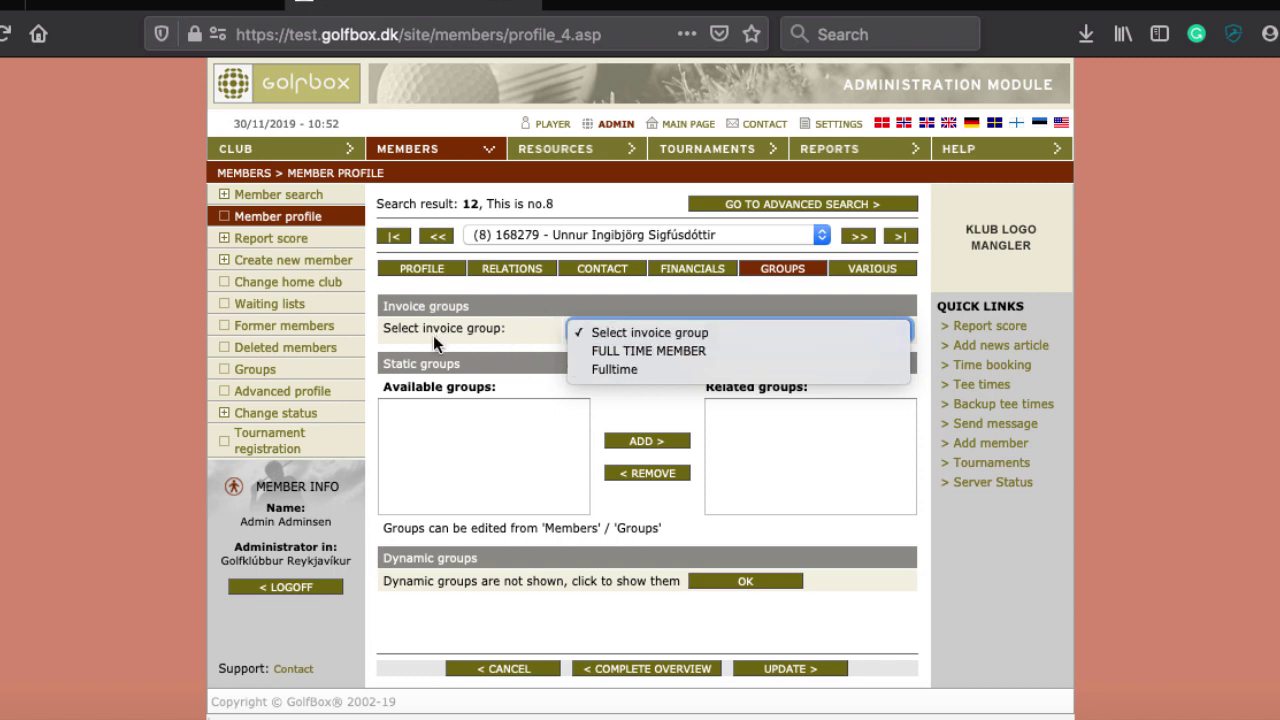
click(494, 334)
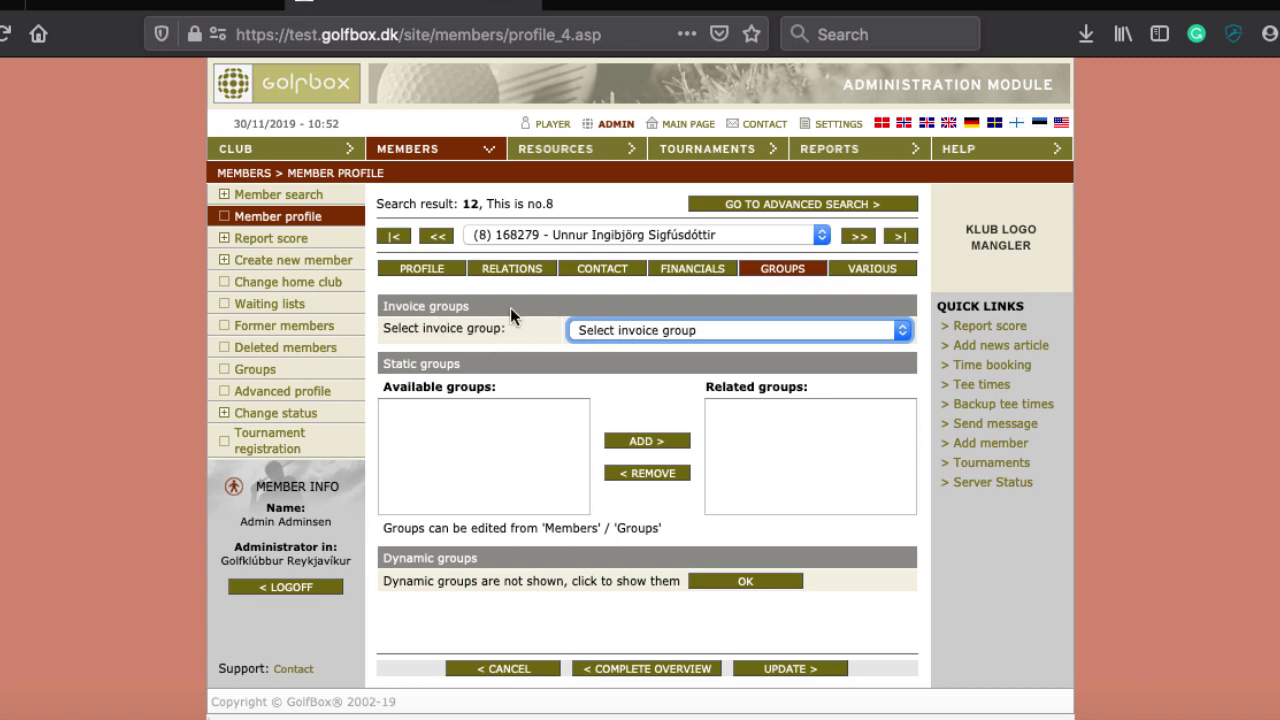
scroll(507, 343, down, 1)
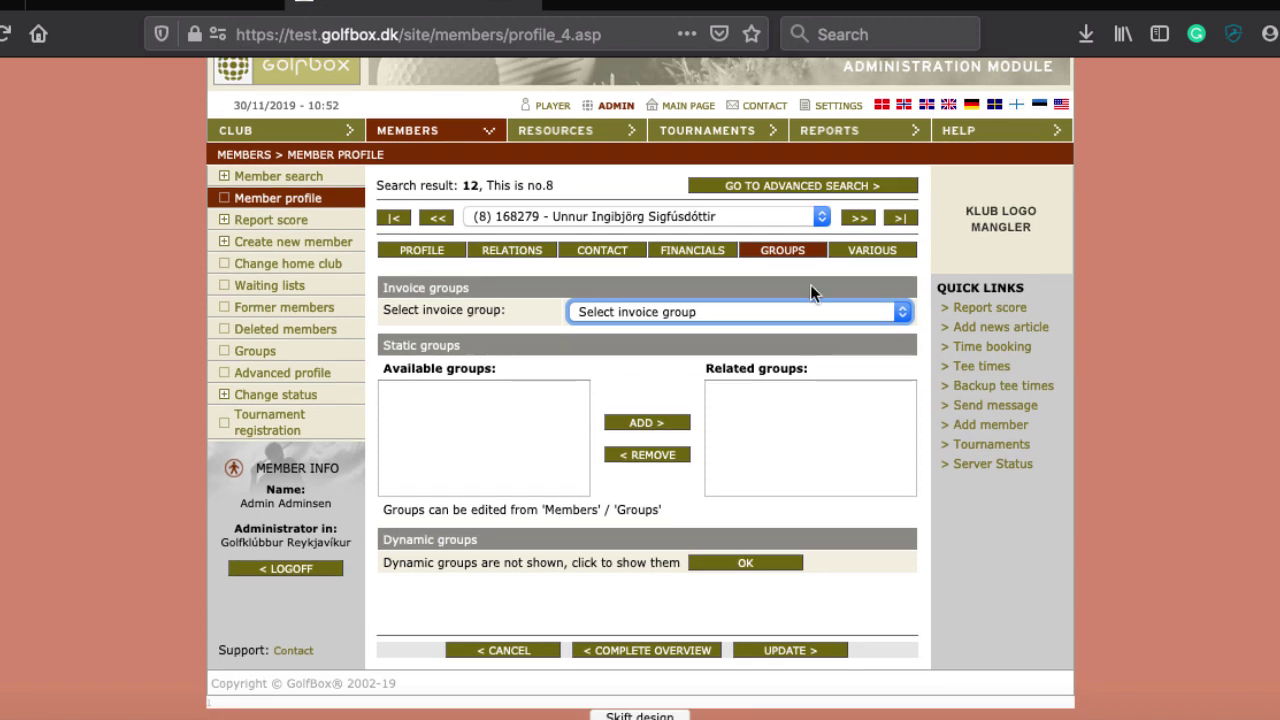
click(860, 256)
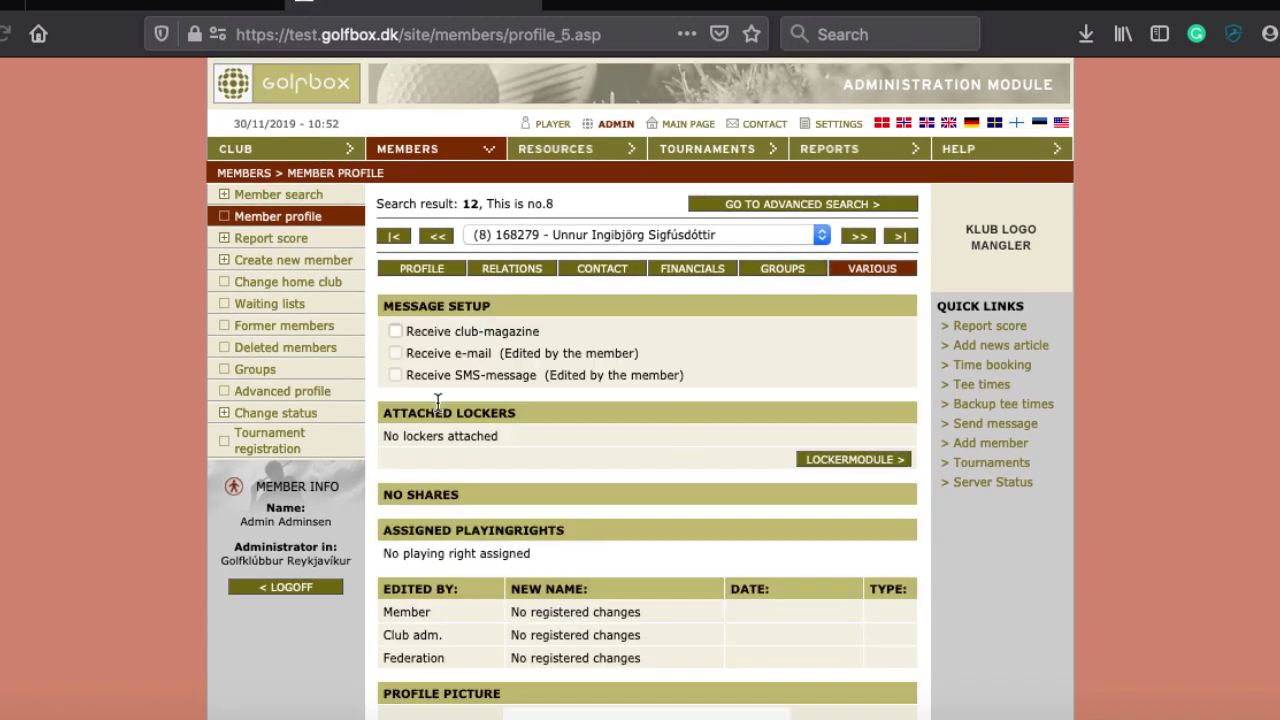
Scroll through Message setup, Lockers, Playingrights and Profile picture on the Various tab, then back up
scroll(766, 432, down, 2)
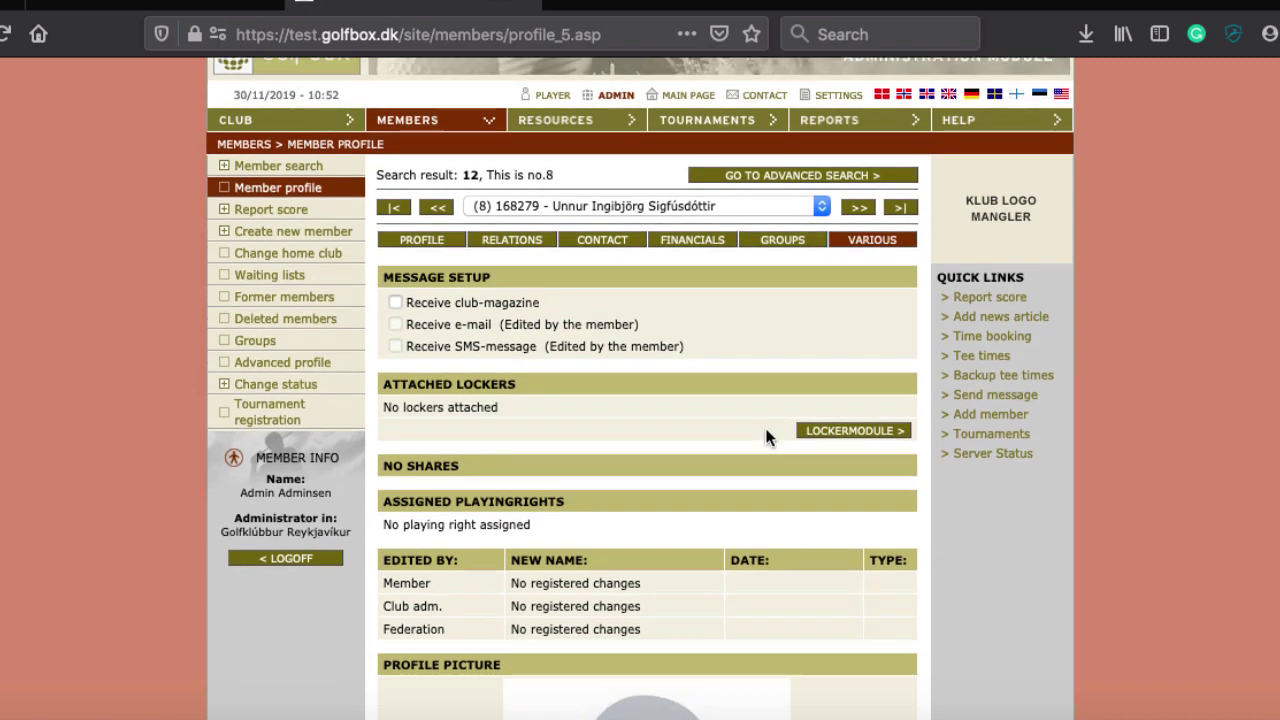
scroll(766, 437, down, 1)
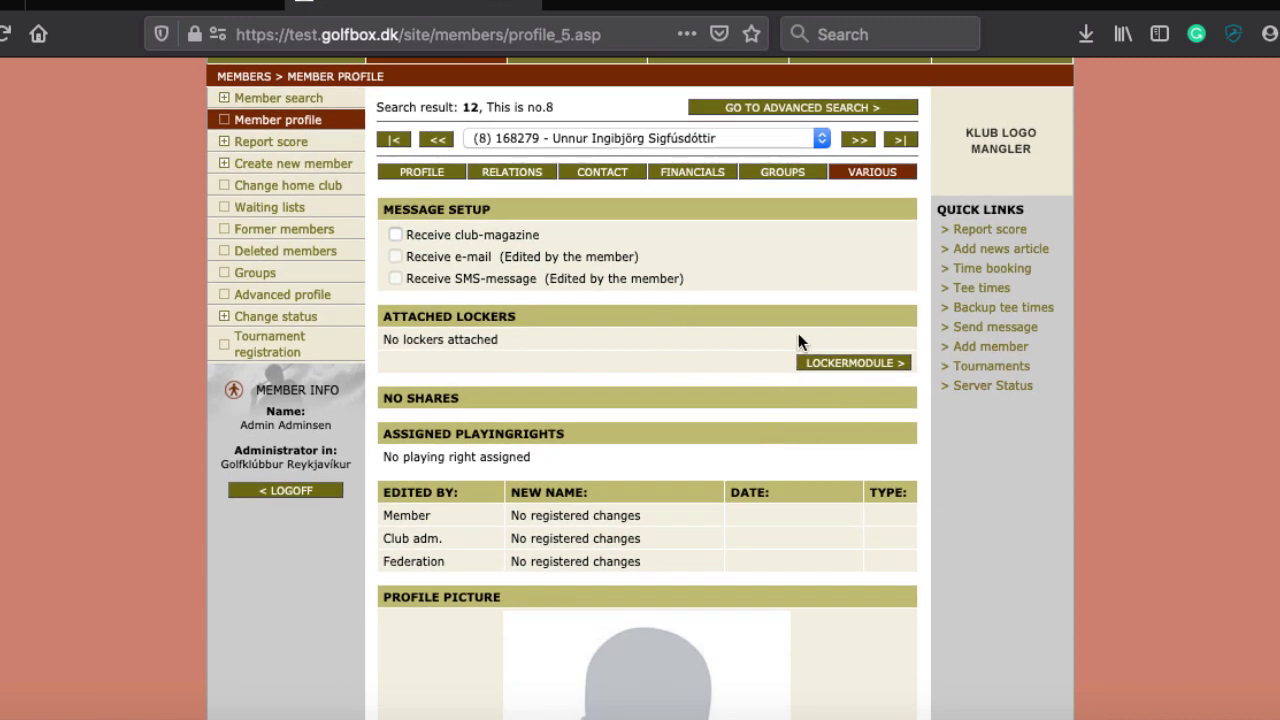
scroll(476, 325, down, 3)
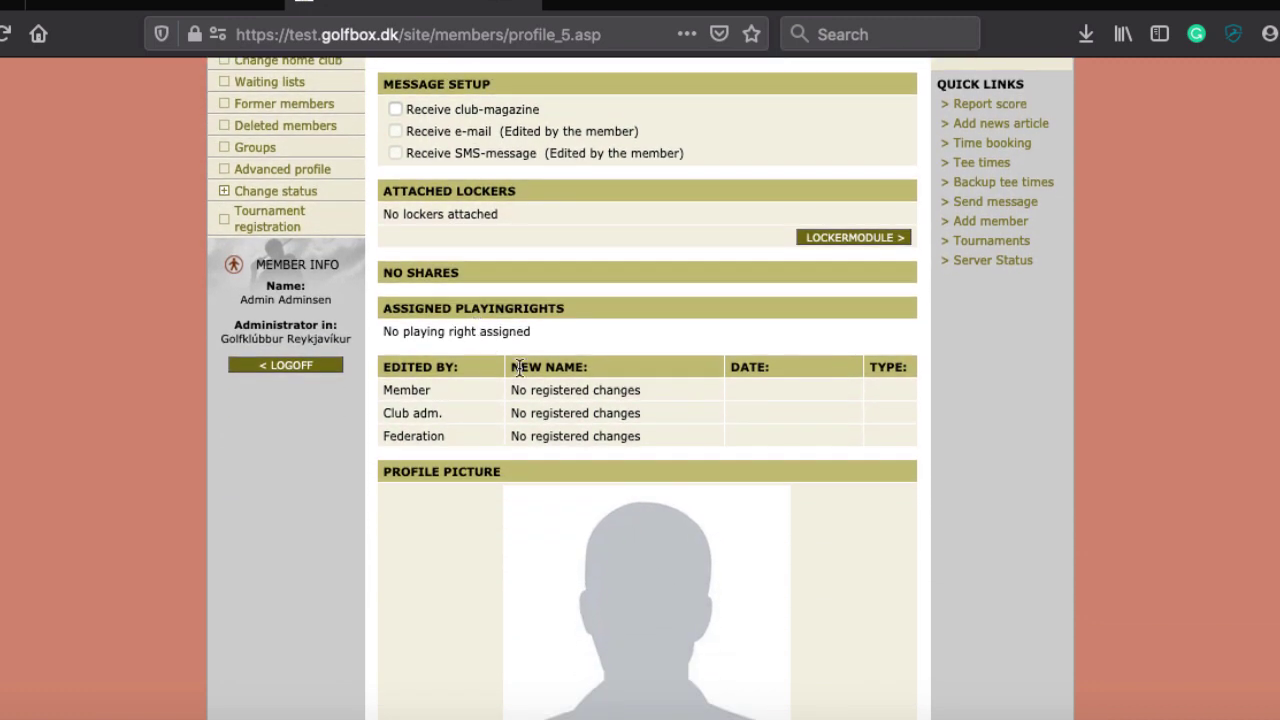
scroll(594, 396, down, 3)
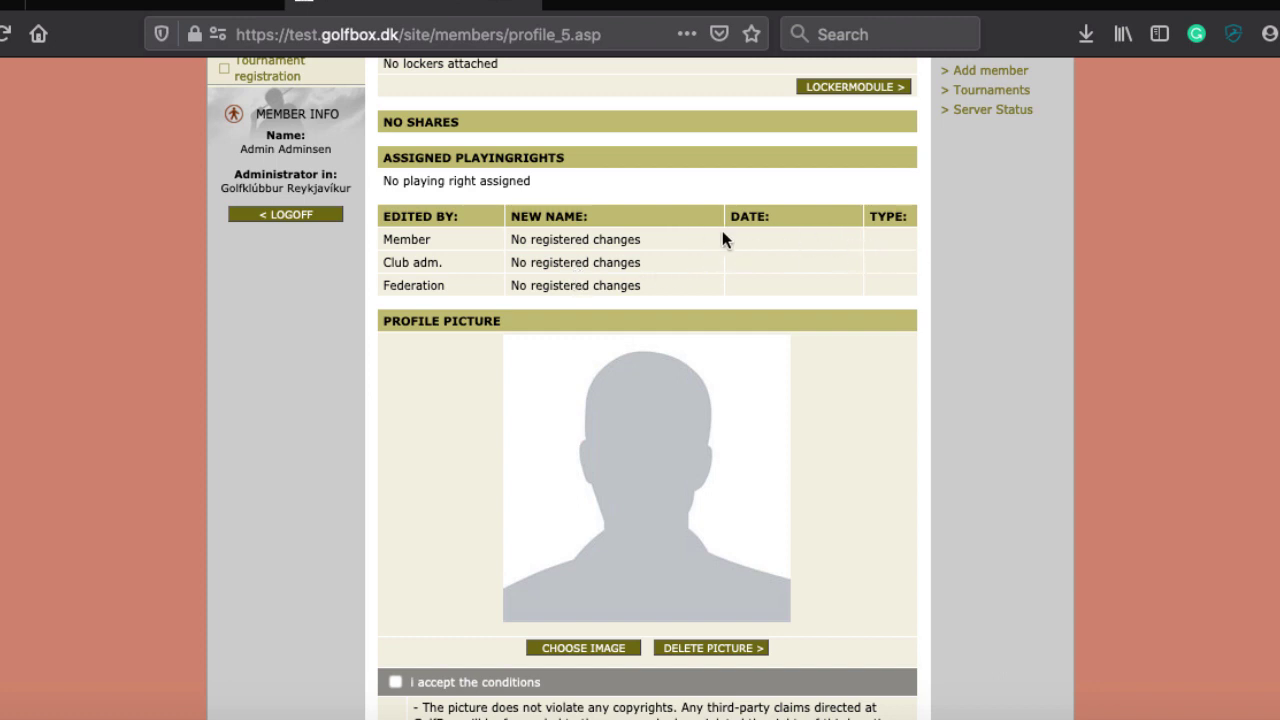
scroll(700, 245, down, 4)
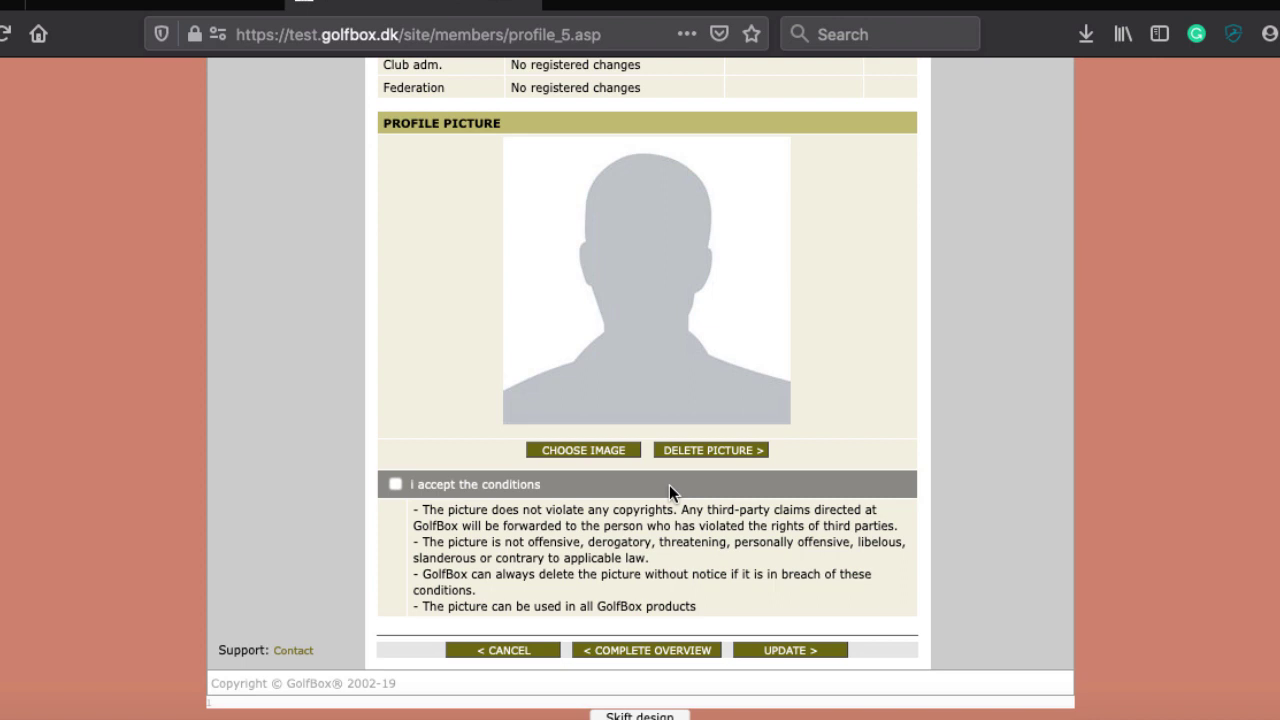
scroll(669, 484, up, 3)
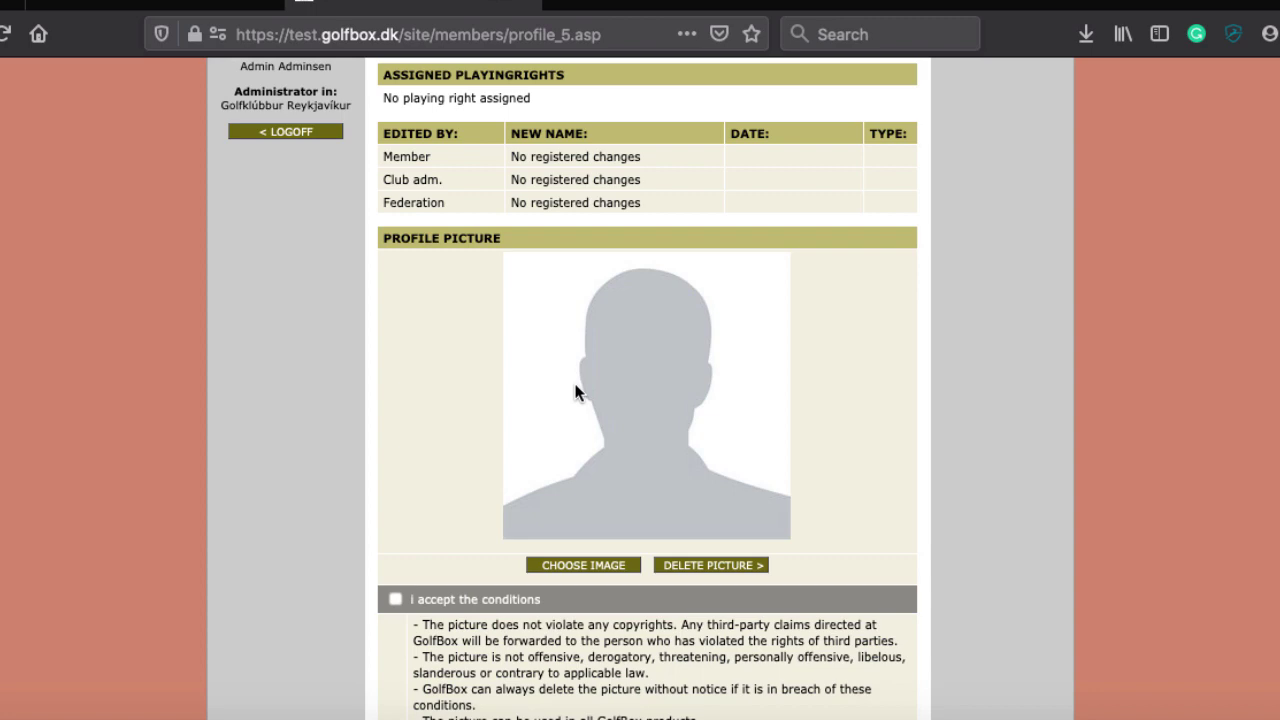
scroll(577, 391, down, 3)
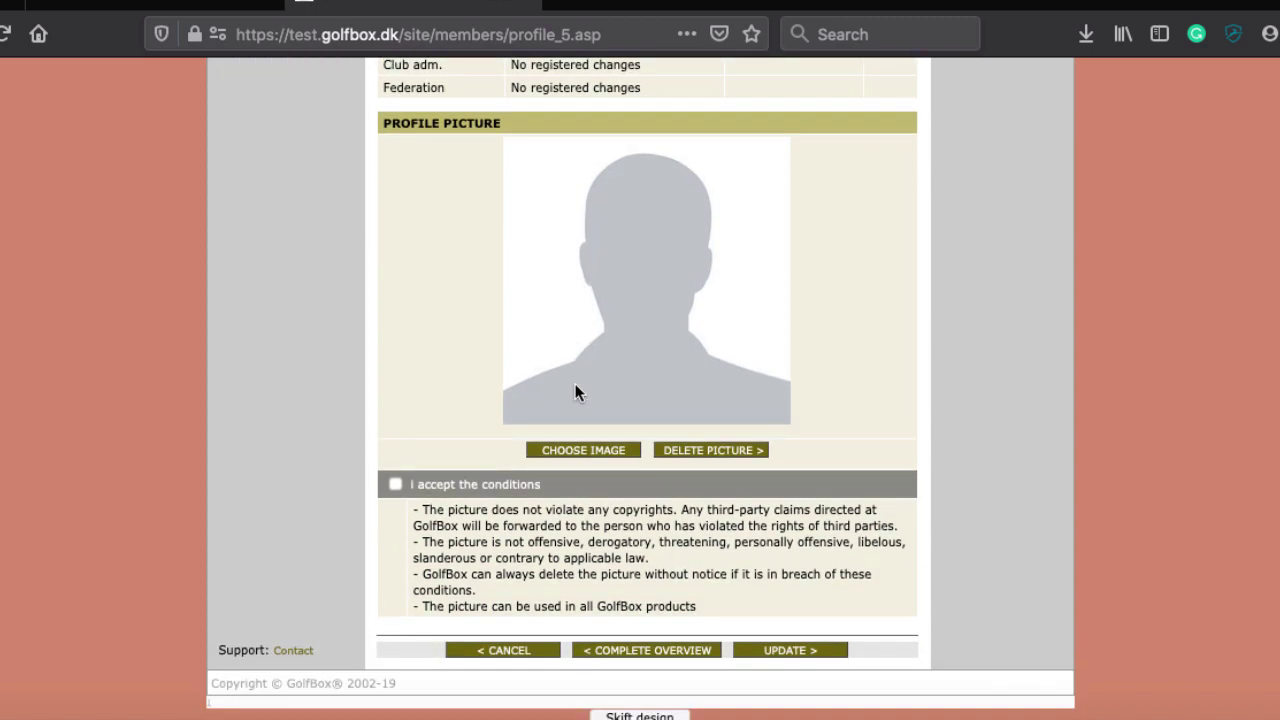
scroll(576, 391, up, 15)
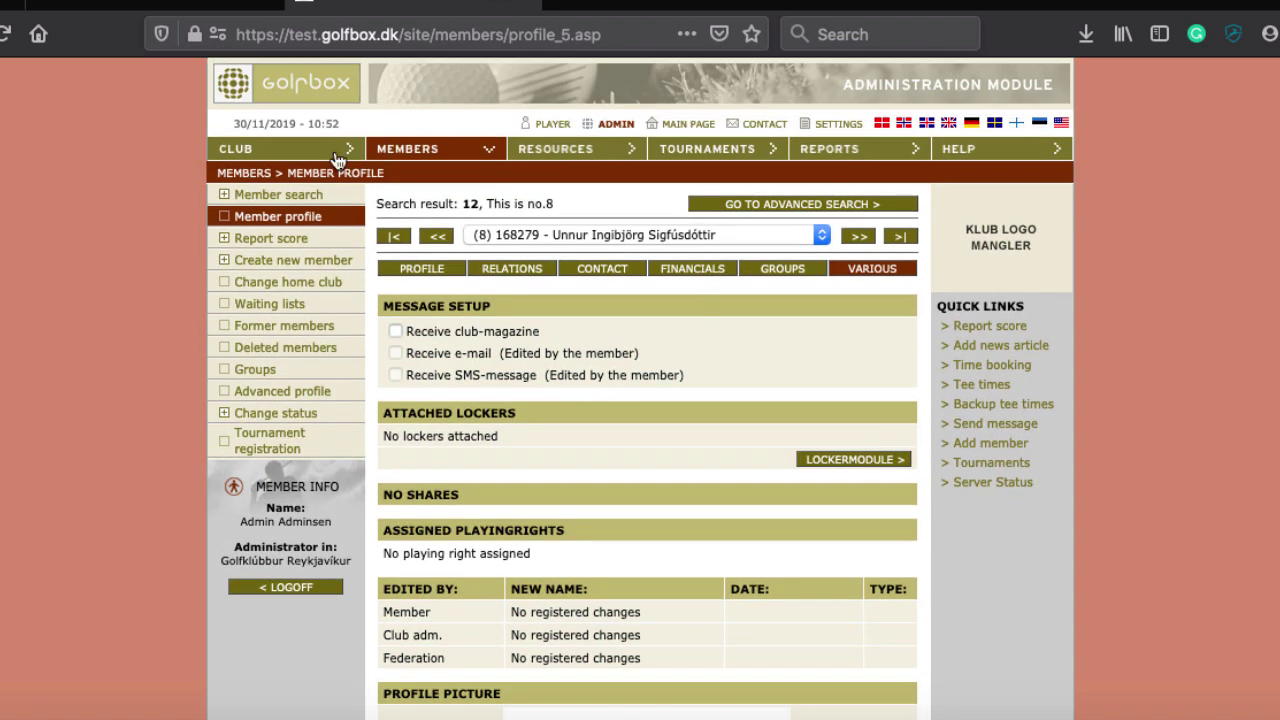
Open Member search and try 5060, 1-100 and 1,05,59 in Member no., clearing each
click(287, 203)
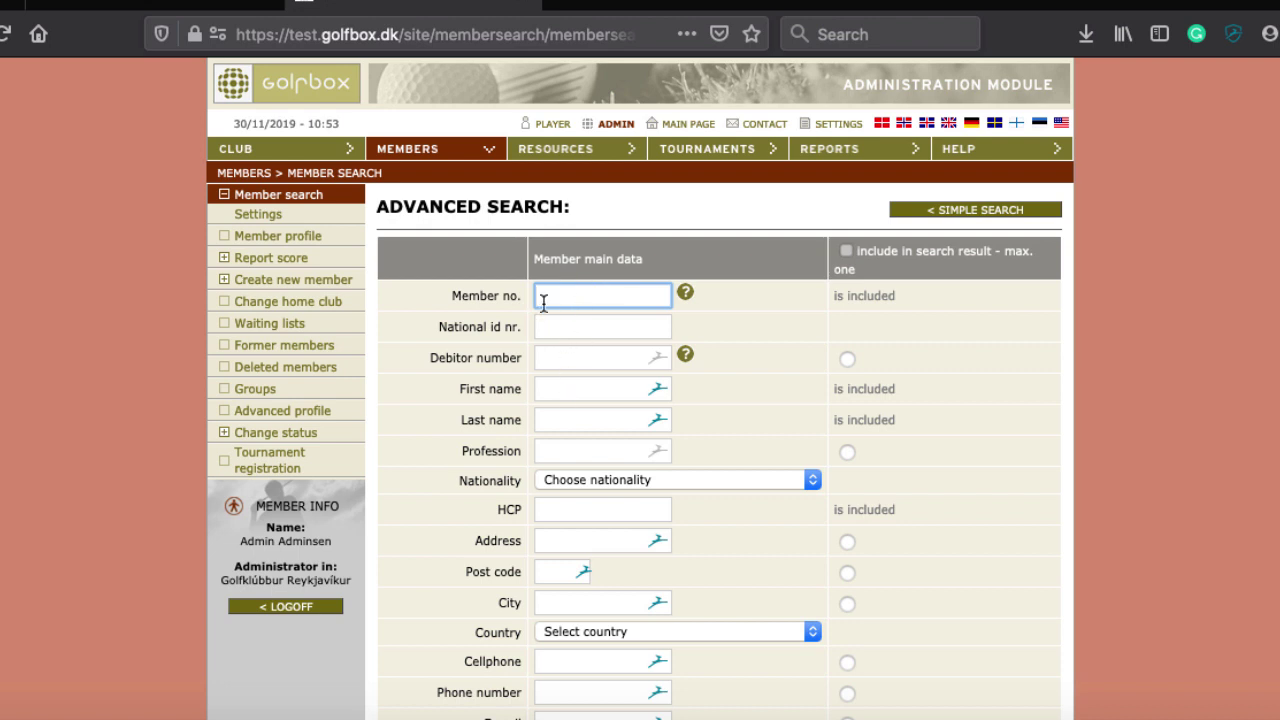
text(5060)
key(BackSpace)
key(BackSpace)
key(BackSpace)
key(BackSpace)
text(1-100)
key(BackSpace)
key(BackSpace)
key(BackSpace)
key(BackSpace)
key(BackSpace)
text(1,05,59,)
key(BackSpace)
key(BackSpace)
key(BackSpace)
key(BackSpace)
key(BackSpace)
key(BackSpace)
key(BackSpace)
key(BackSpace)
Scroll through the rest of the empty Advanced Search form
mouse_move(686, 297)
scroll(555, 430, down, 2)
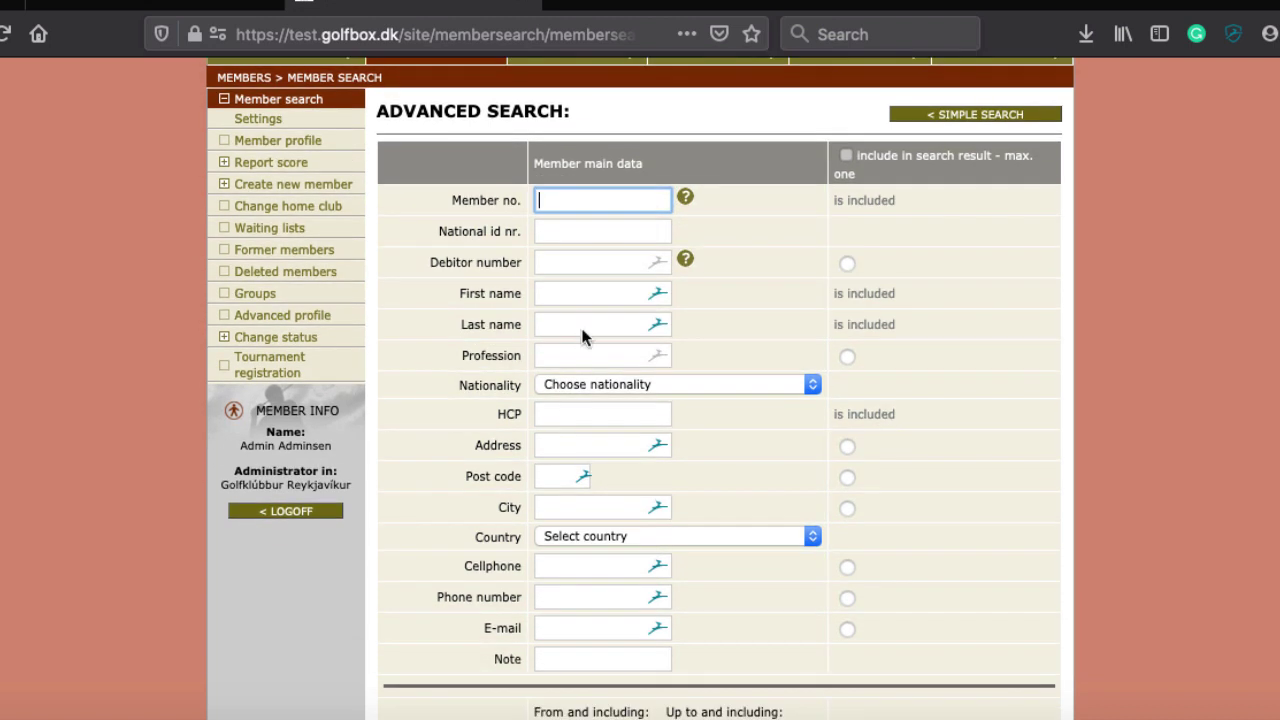
scroll(579, 500, down, 4)
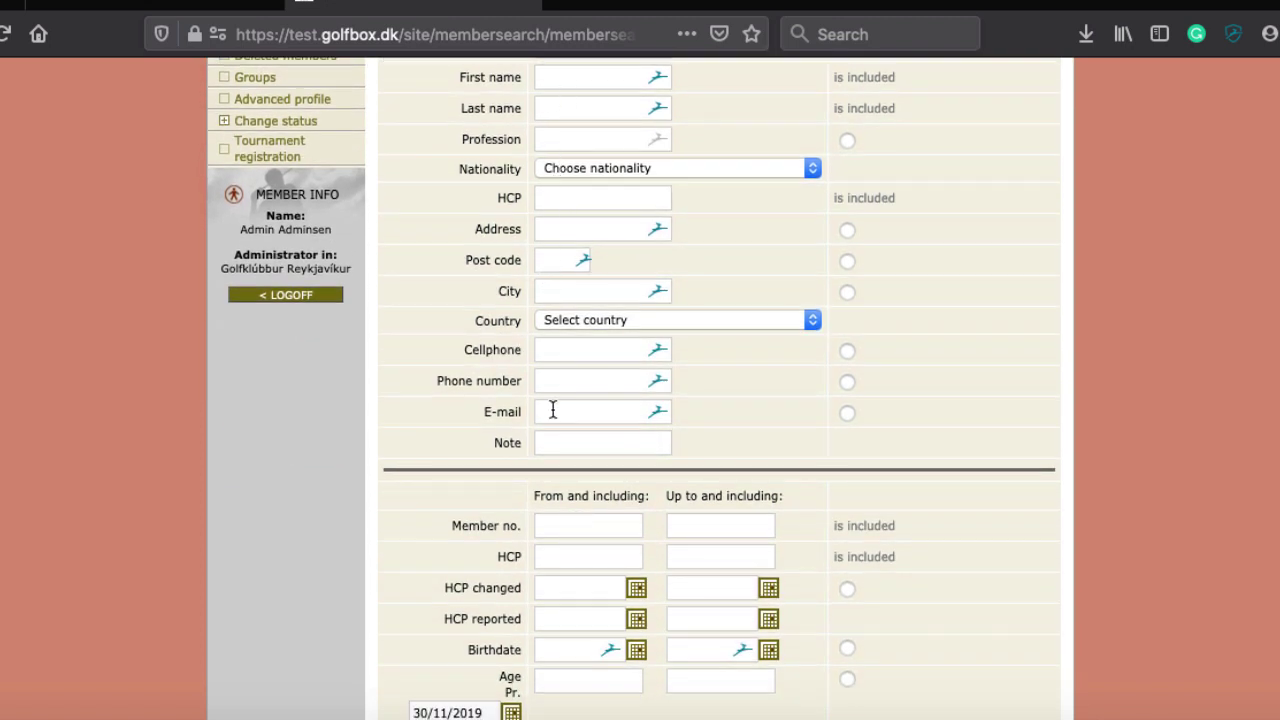
scroll(543, 510, down, 2)
scroll(540, 500, down, 1)
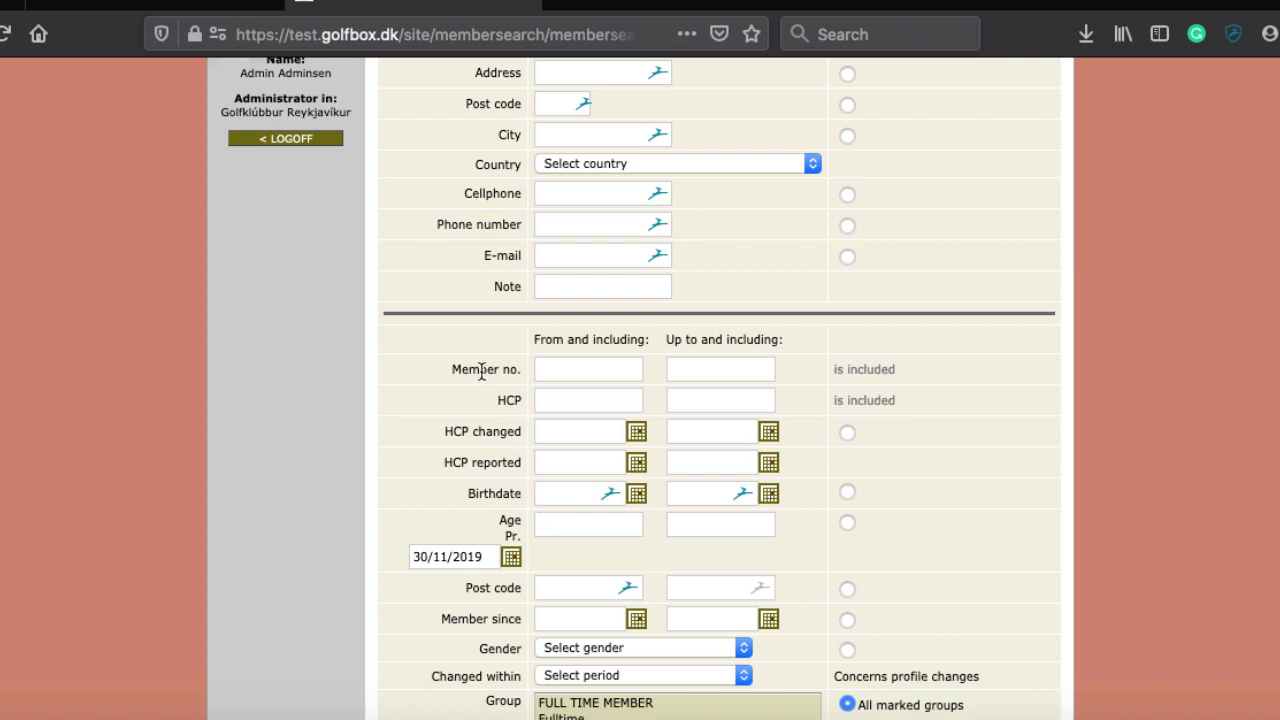
scroll(486, 371, down, 3)
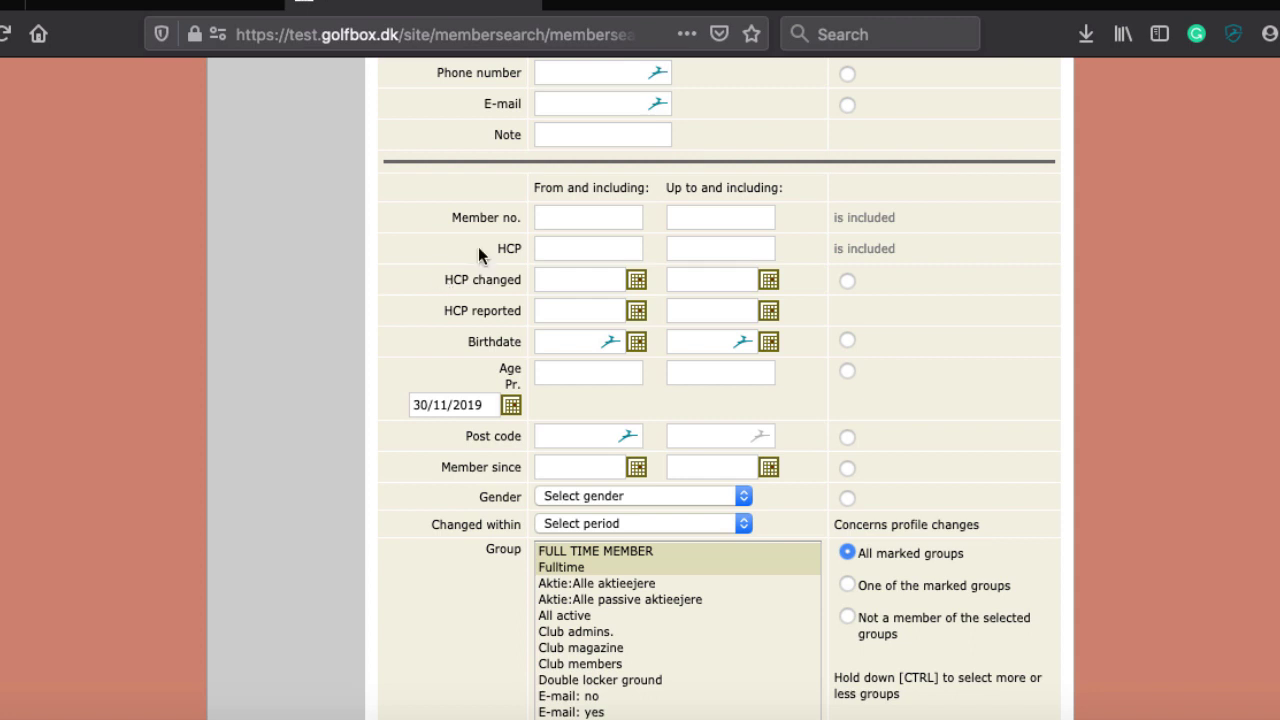
Enter a handicap range from 0 to 5
click(561, 252)
text(0)
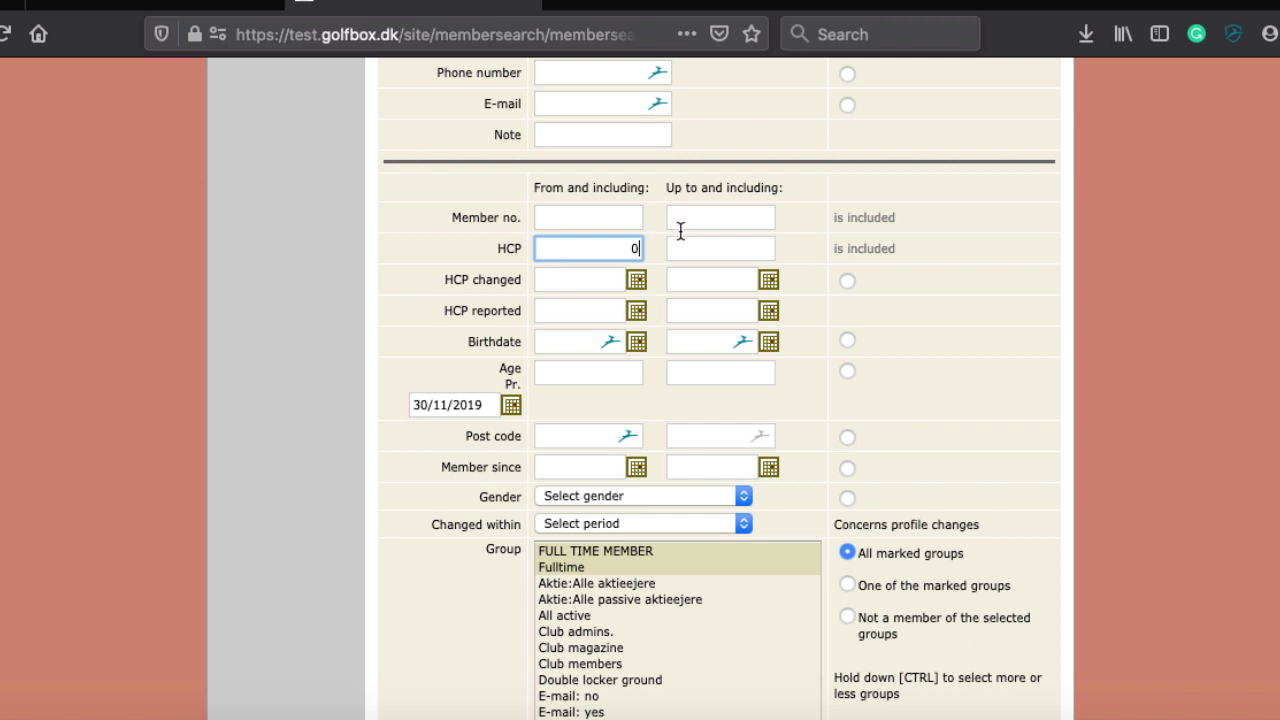
click(692, 260)
click(701, 242)
text(5)
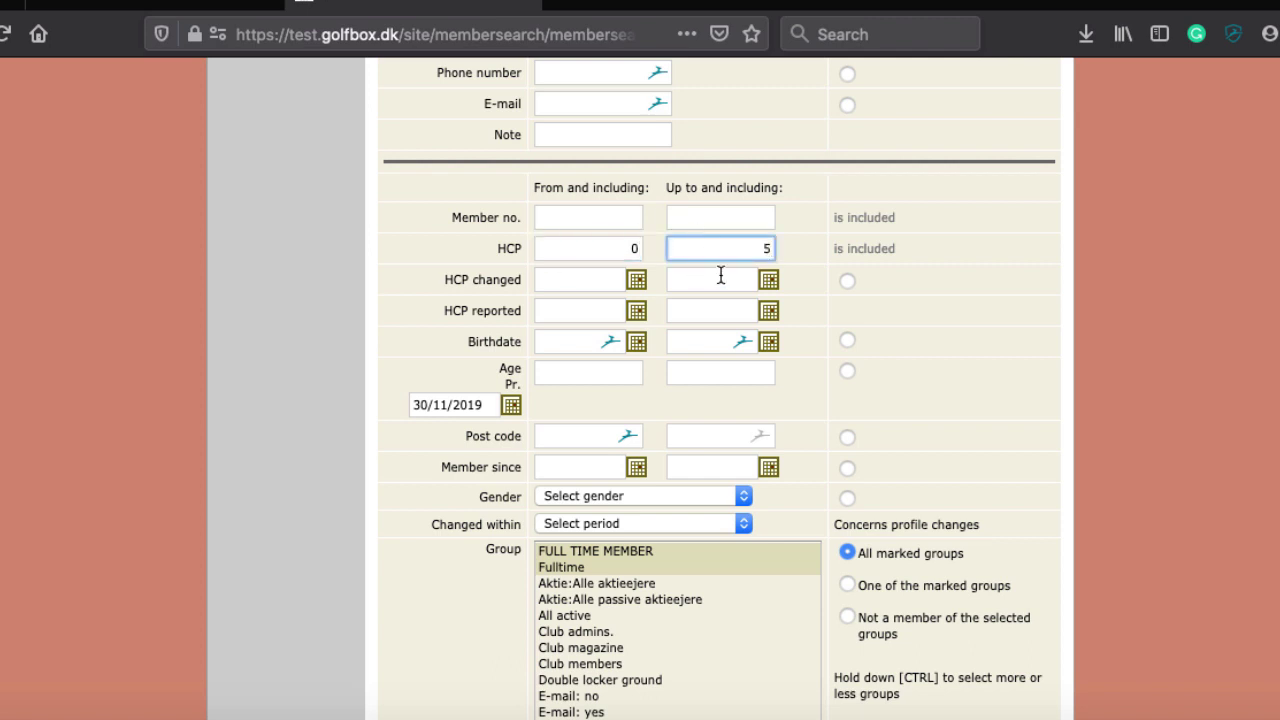
Limit to the Club members group, run the search (119 players), then start a fresh search
scroll(916, 310, down, 3)
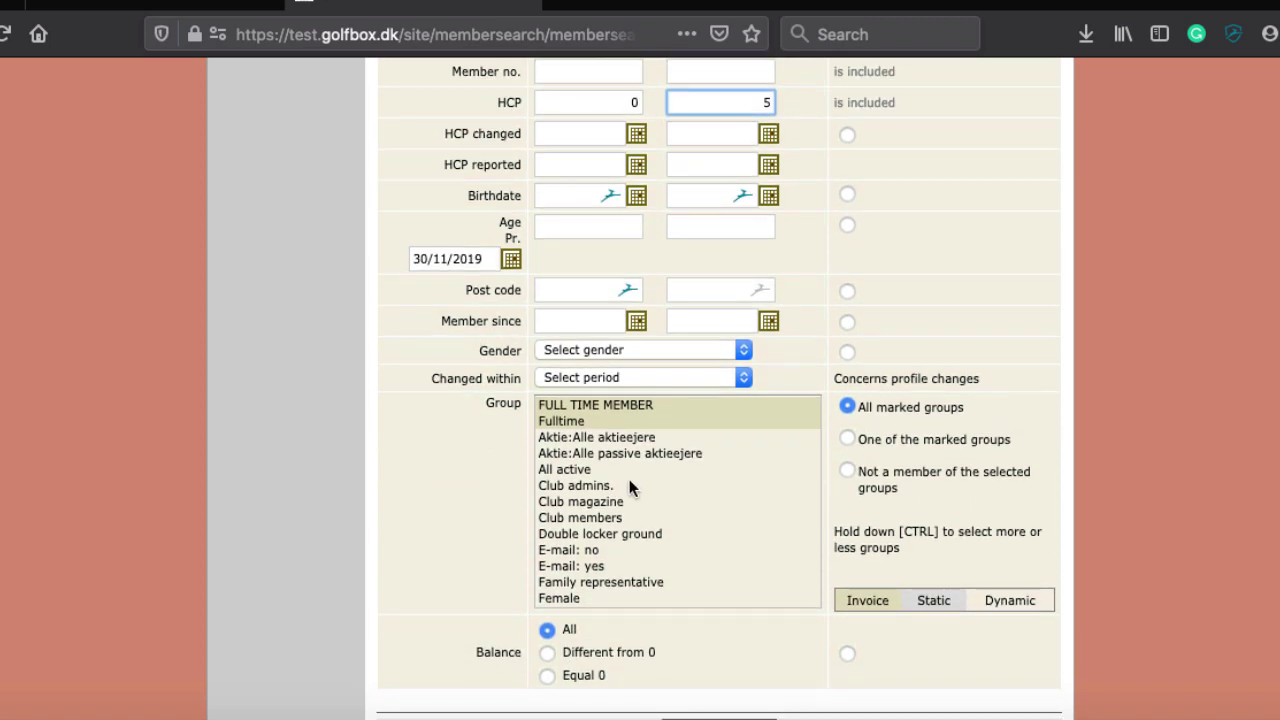
click(590, 519)
scroll(920, 490, down, 2)
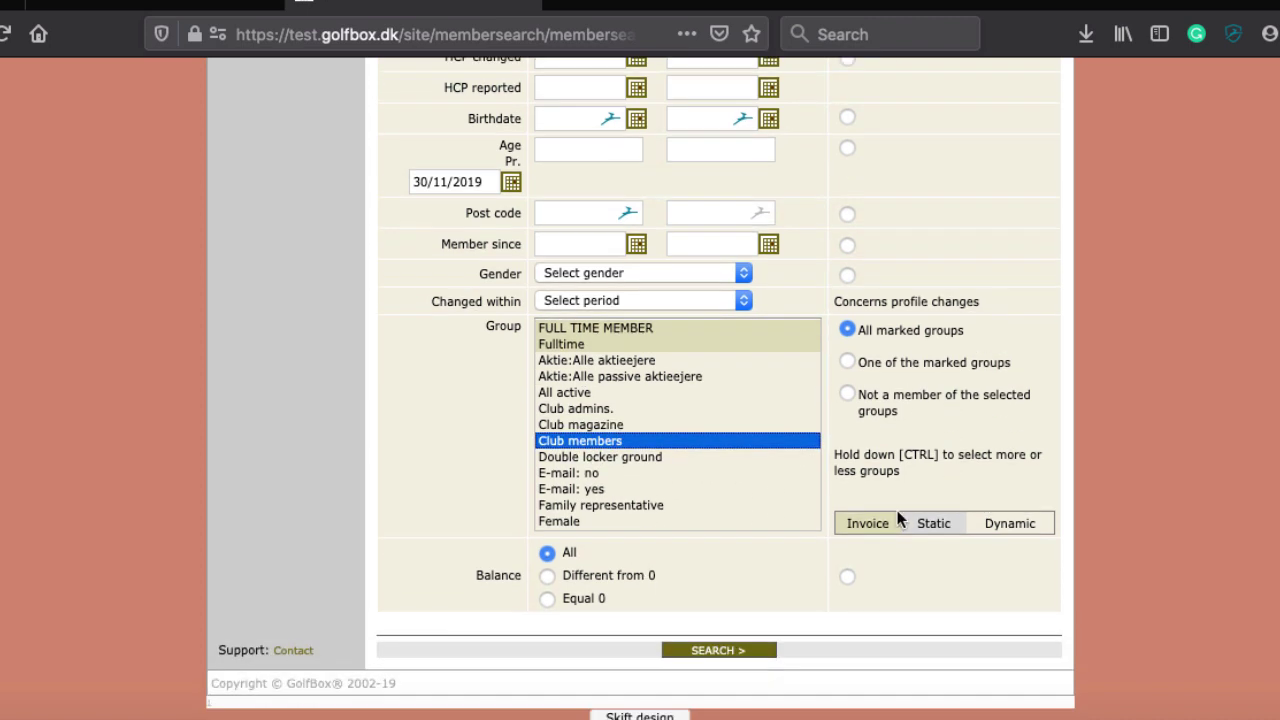
click(724, 655)
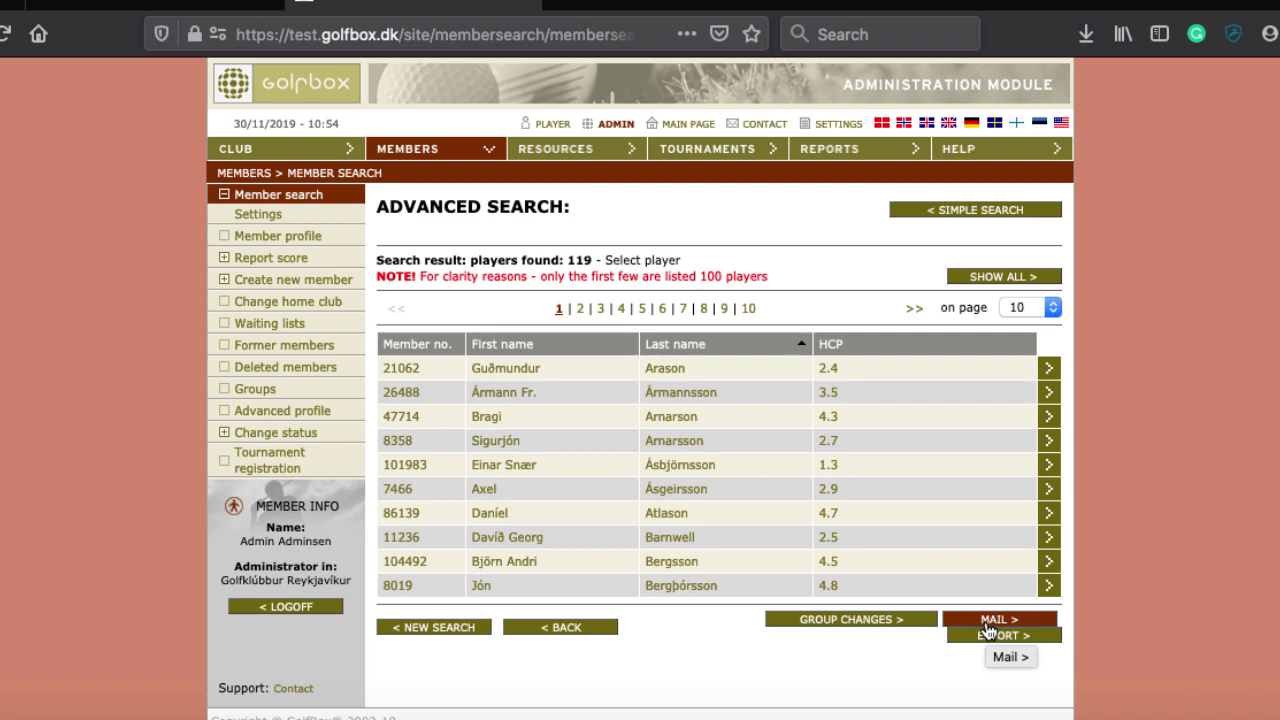
click(437, 152)
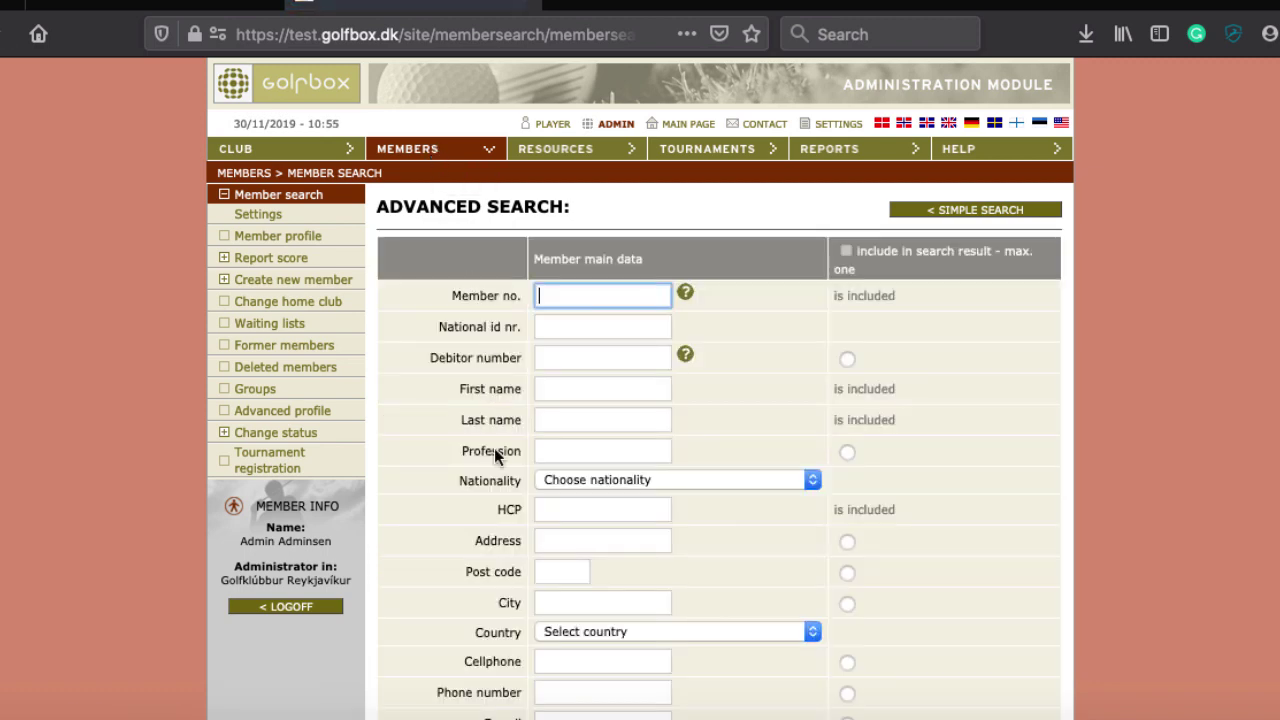
Scroll down to the Group list above the SEARCH button
scroll(494, 448, down, 10)
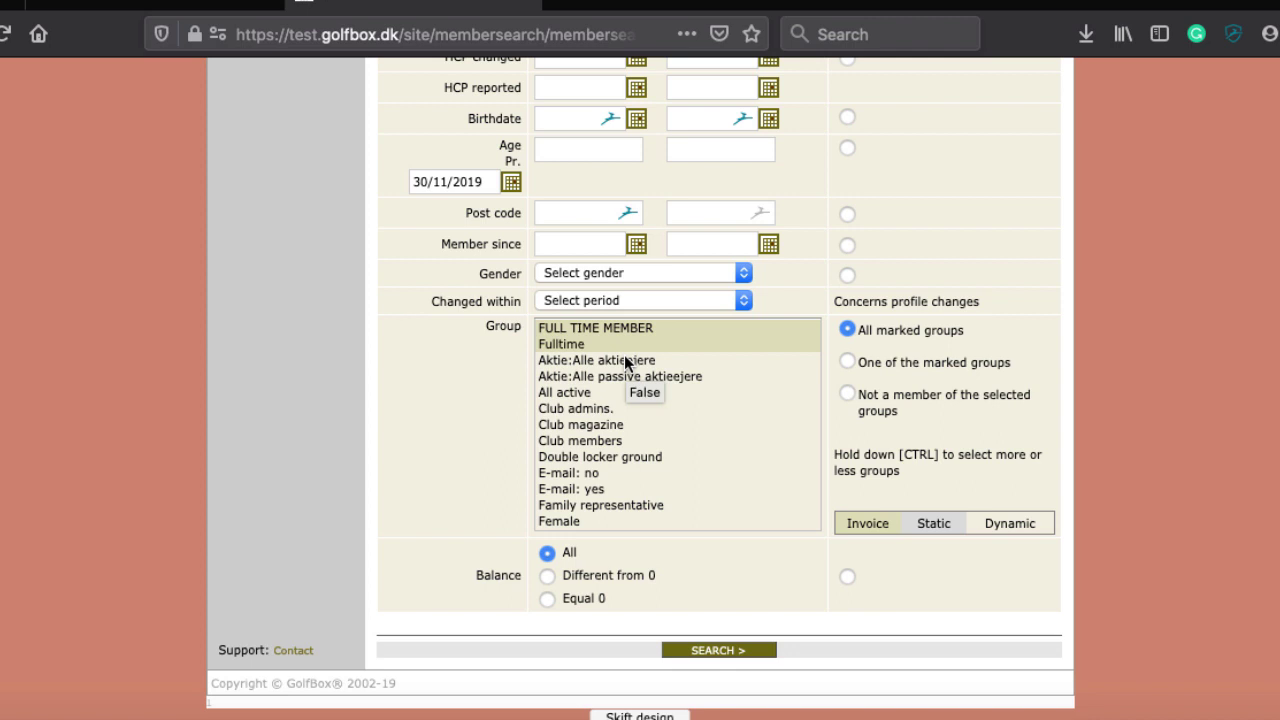
Browse the Group list and try Home club: yes, then Local playing rights: no
scroll(625, 362, down, 1)
scroll(625, 360, down, 1)
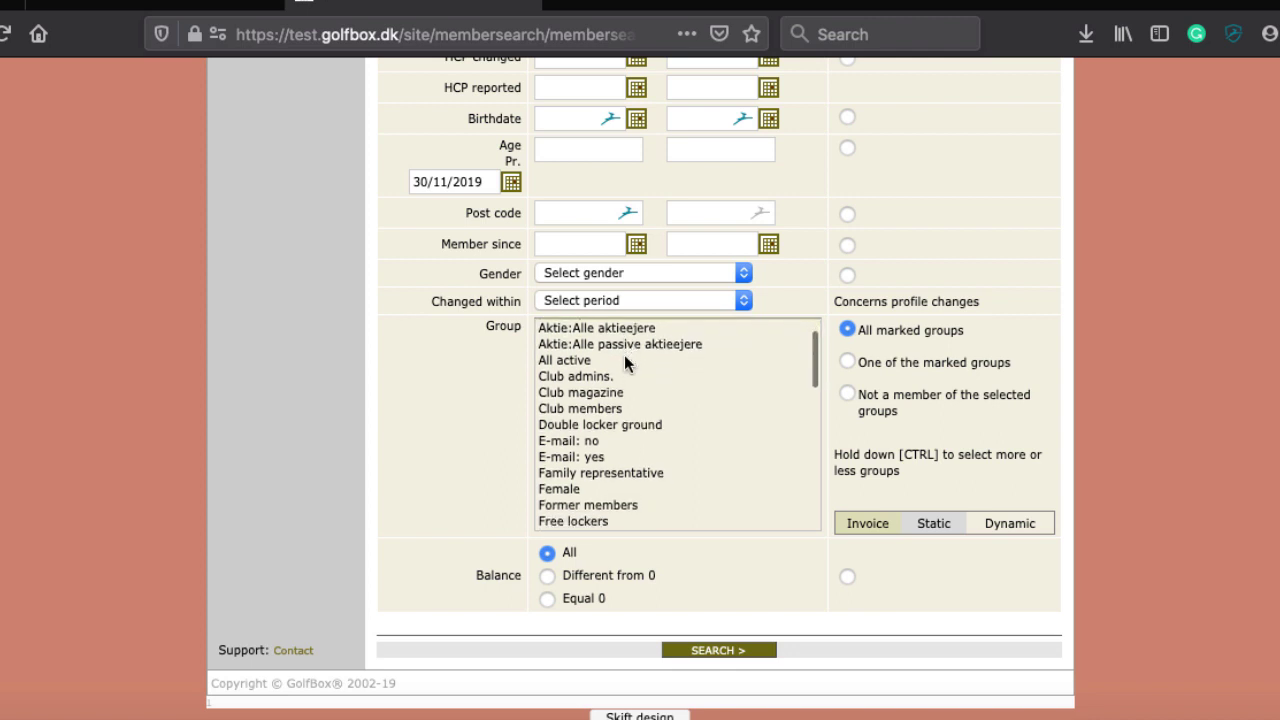
scroll(624, 354, up, 1)
scroll(624, 354, down, 2)
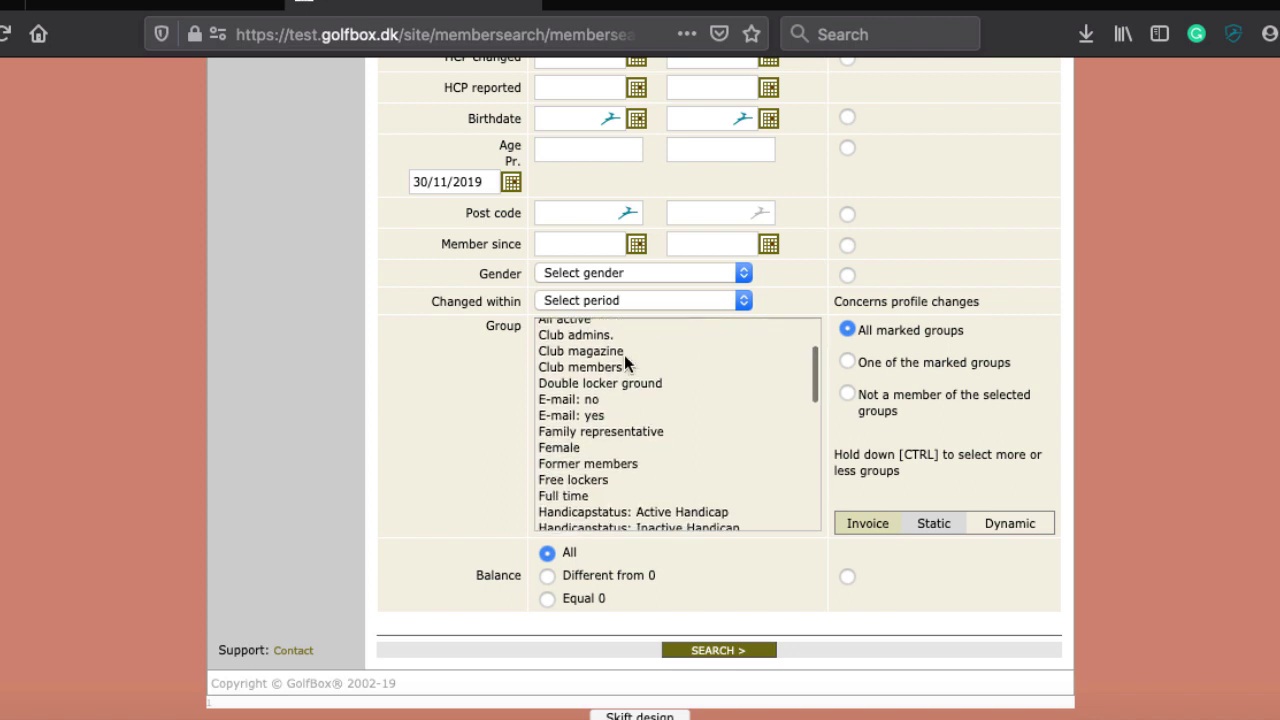
scroll(624, 354, up, 1)
scroll(624, 354, down, 1)
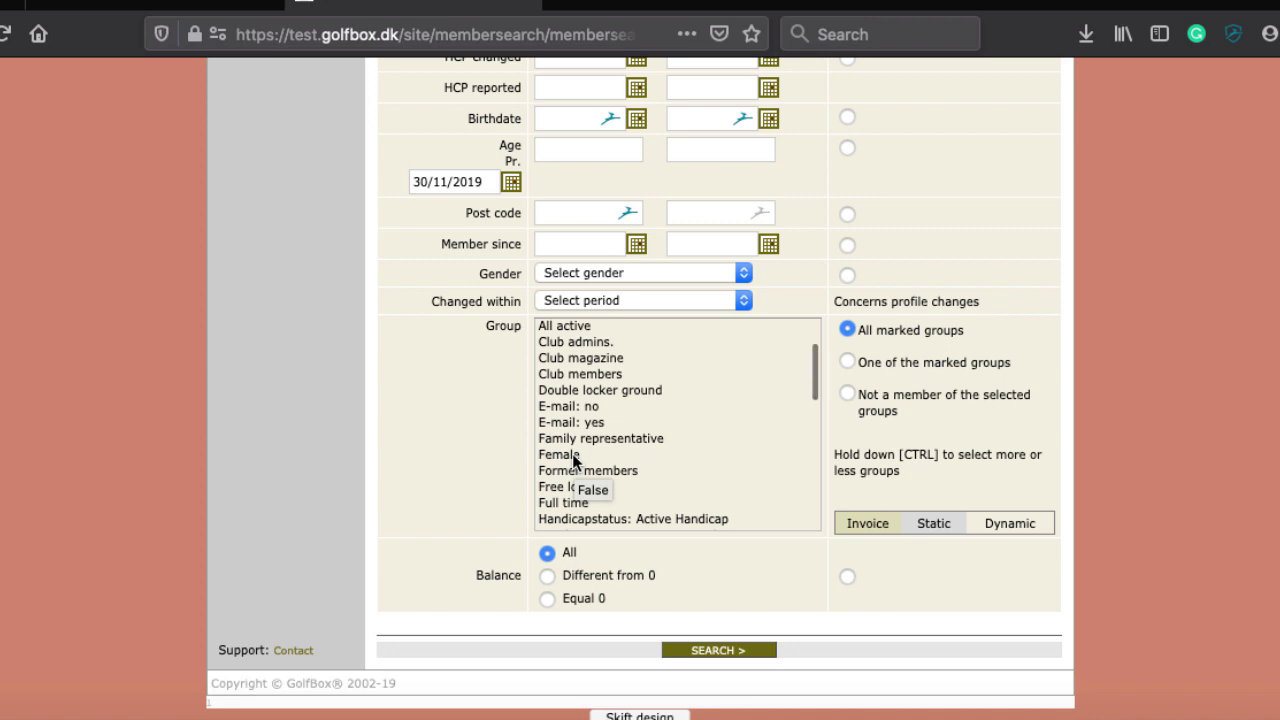
scroll(573, 459, down, 1)
scroll(684, 418, down, 3)
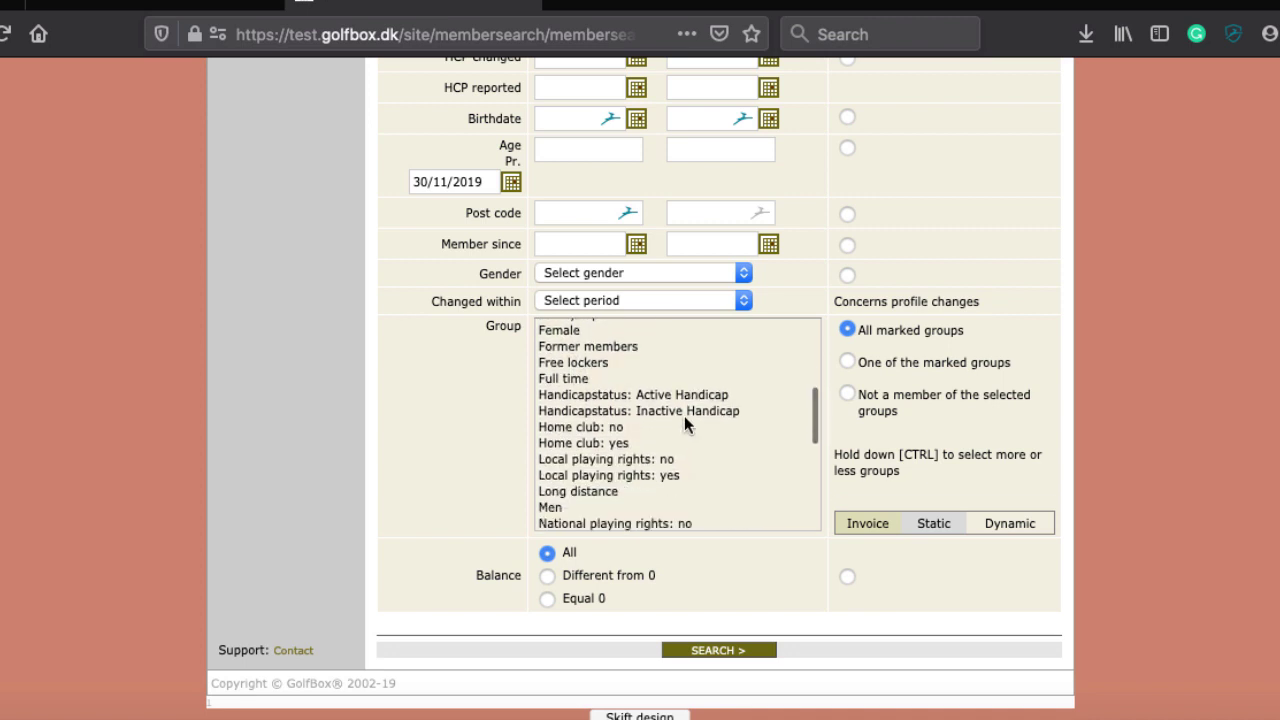
scroll(567, 462, up, 2)
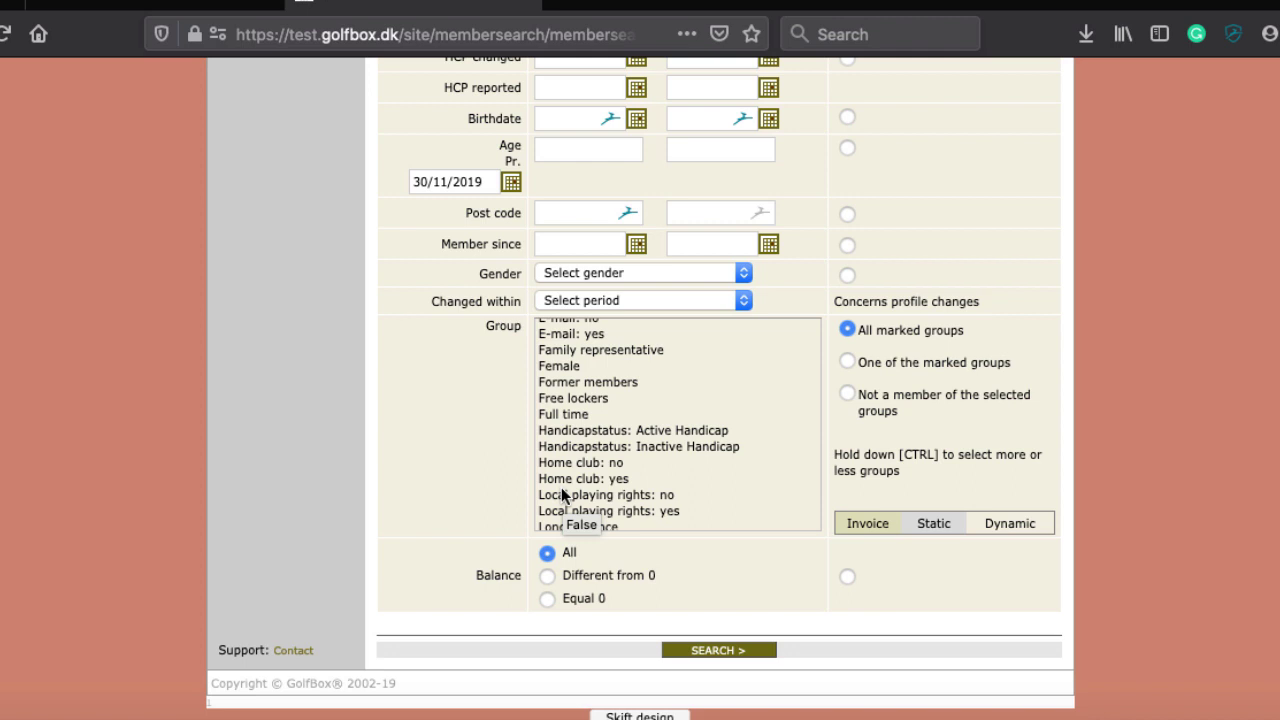
scroll(562, 494, down, 4)
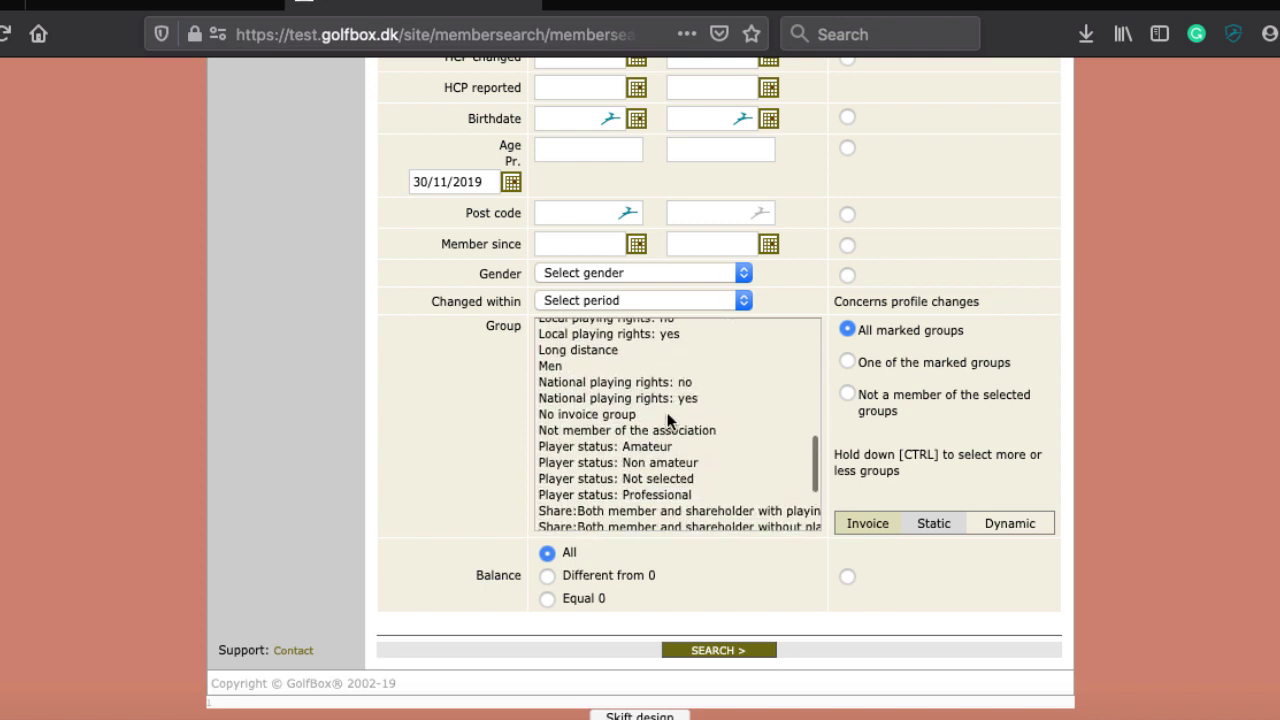
scroll(668, 420, down, 2)
scroll(660, 420, up, 5)
click(616, 414)
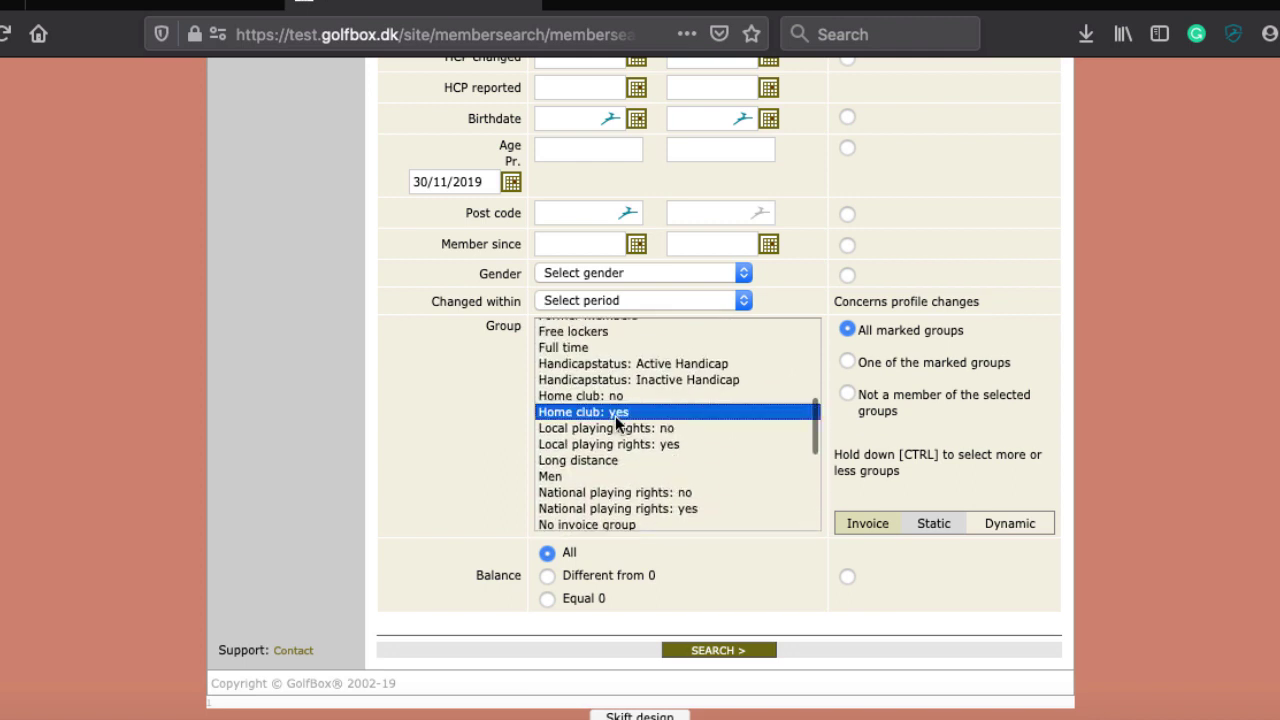
click(586, 429)
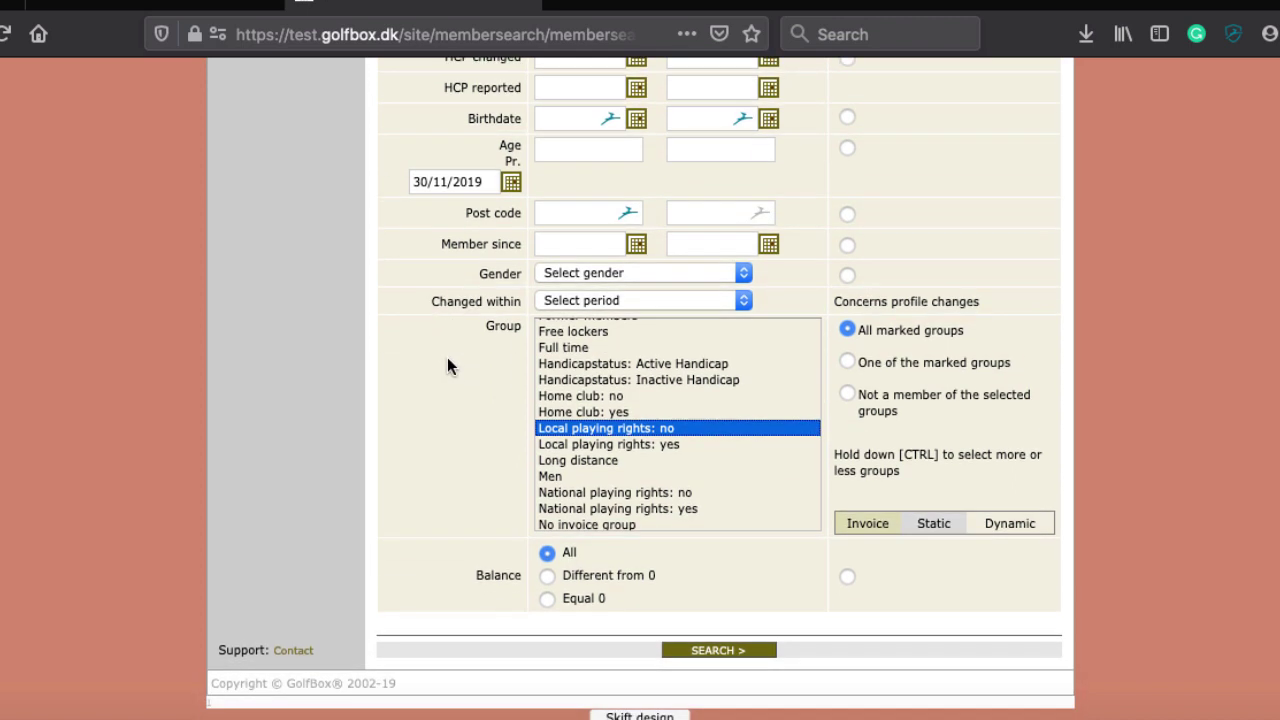
Select Club members as the group filter
scroll(647, 450, down, 5)
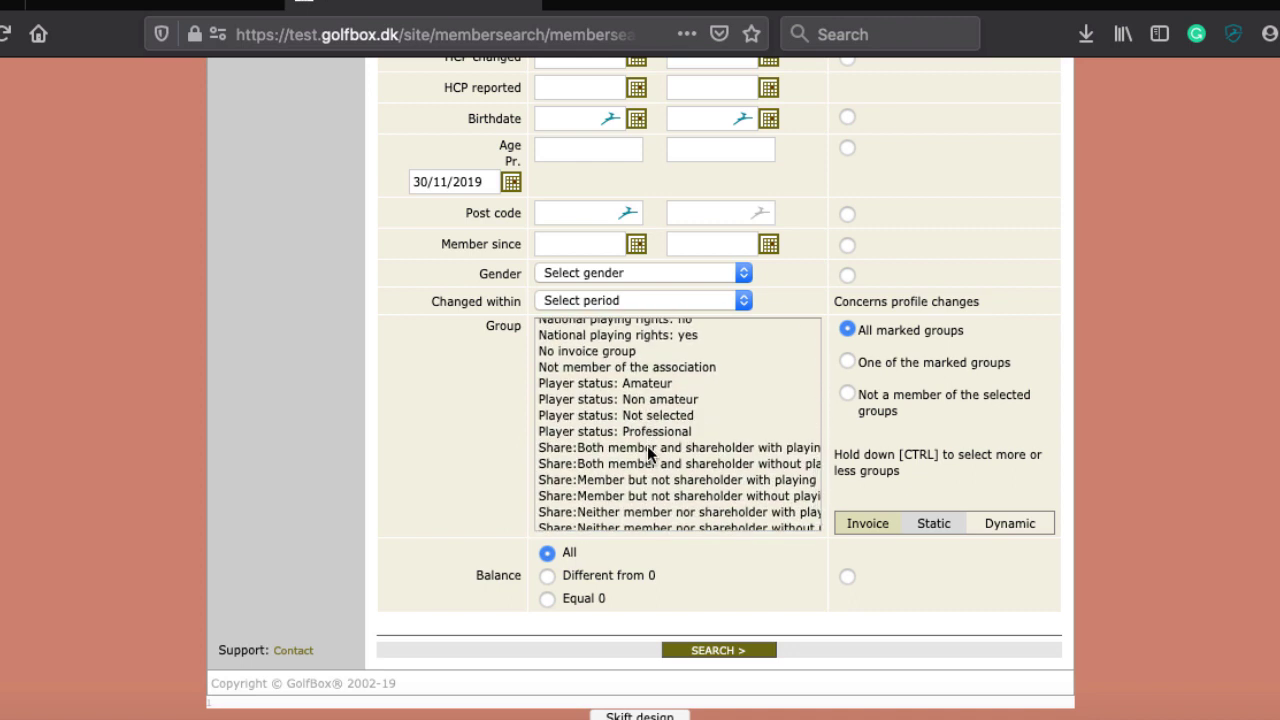
scroll(647, 451, up, 3)
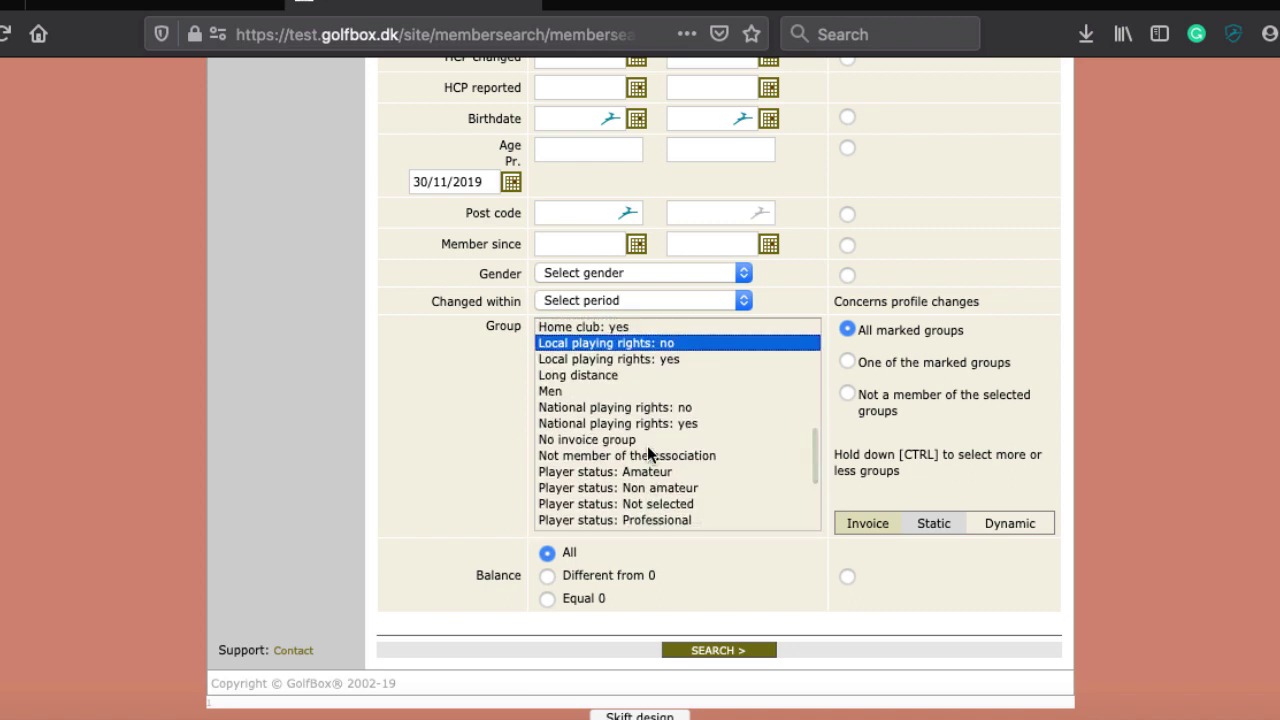
scroll(647, 452, up, 1)
scroll(647, 450, up, 3)
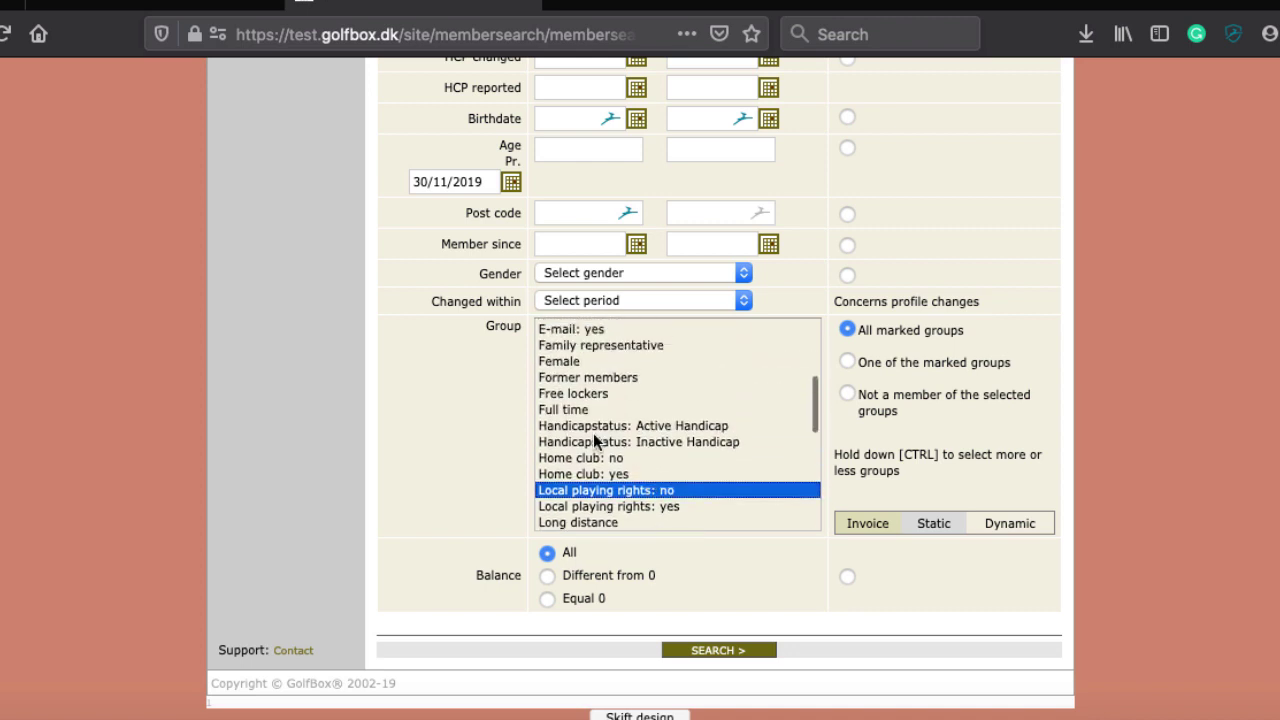
scroll(563, 406, up, 3)
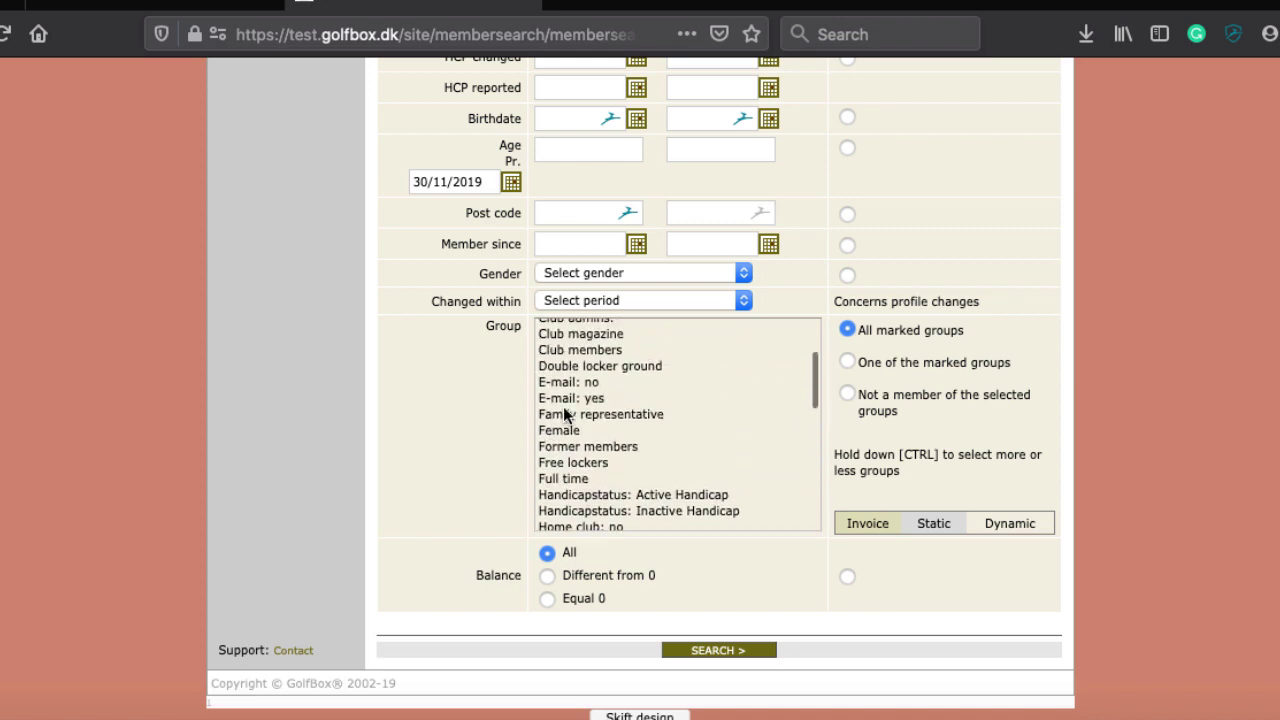
click(567, 385)
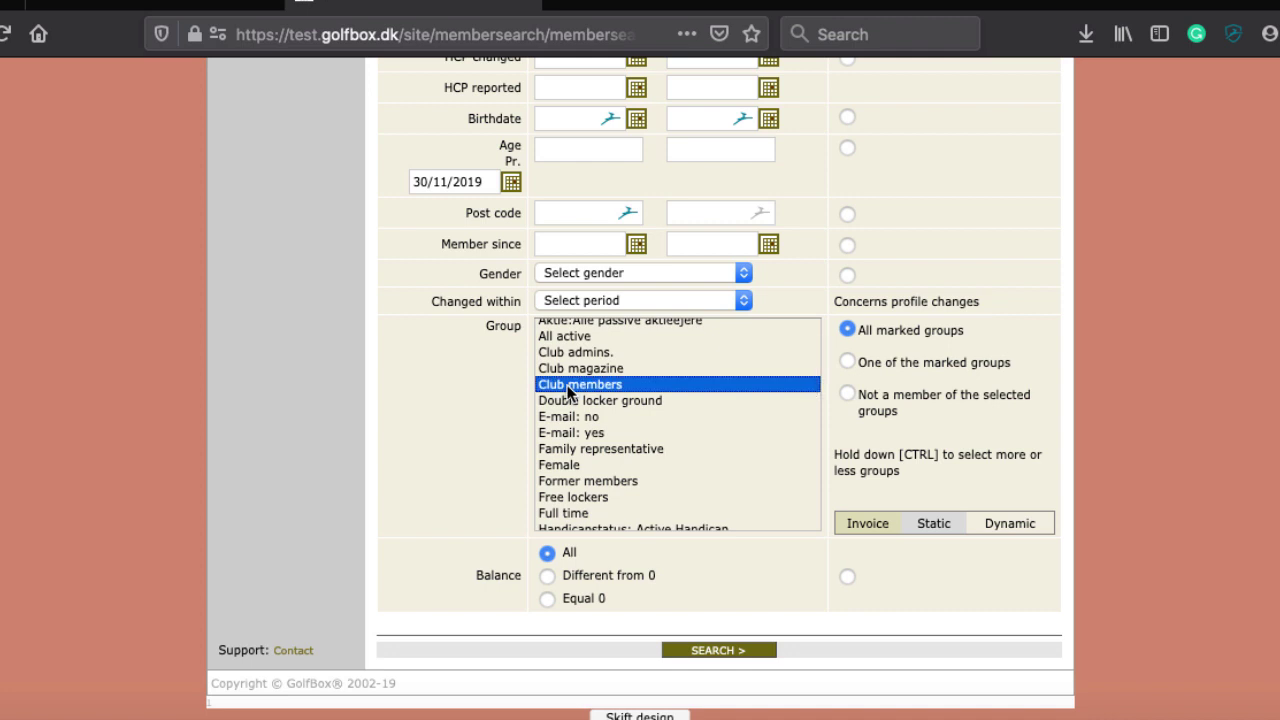
scroll(580, 390, up, 3)
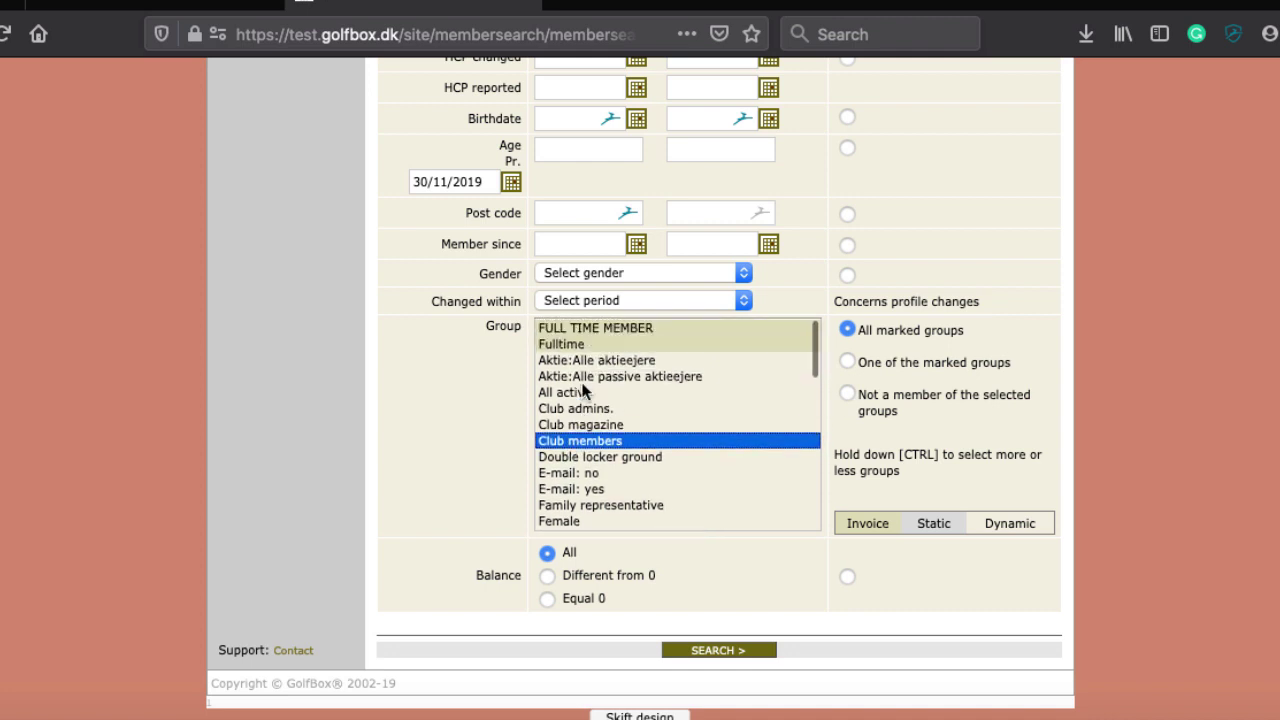
scroll(585, 390, up, 1)
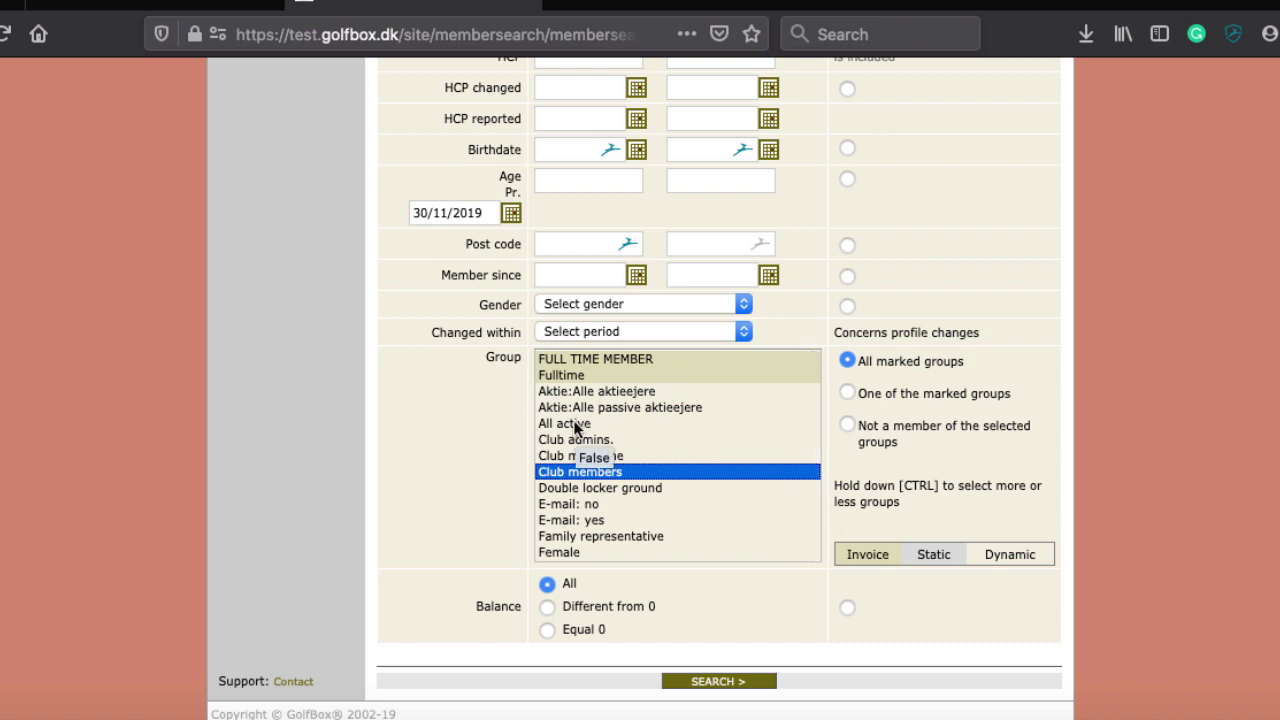
Try Long distance and Men, then reselect Club members as the only group
scroll(662, 475, down, 2)
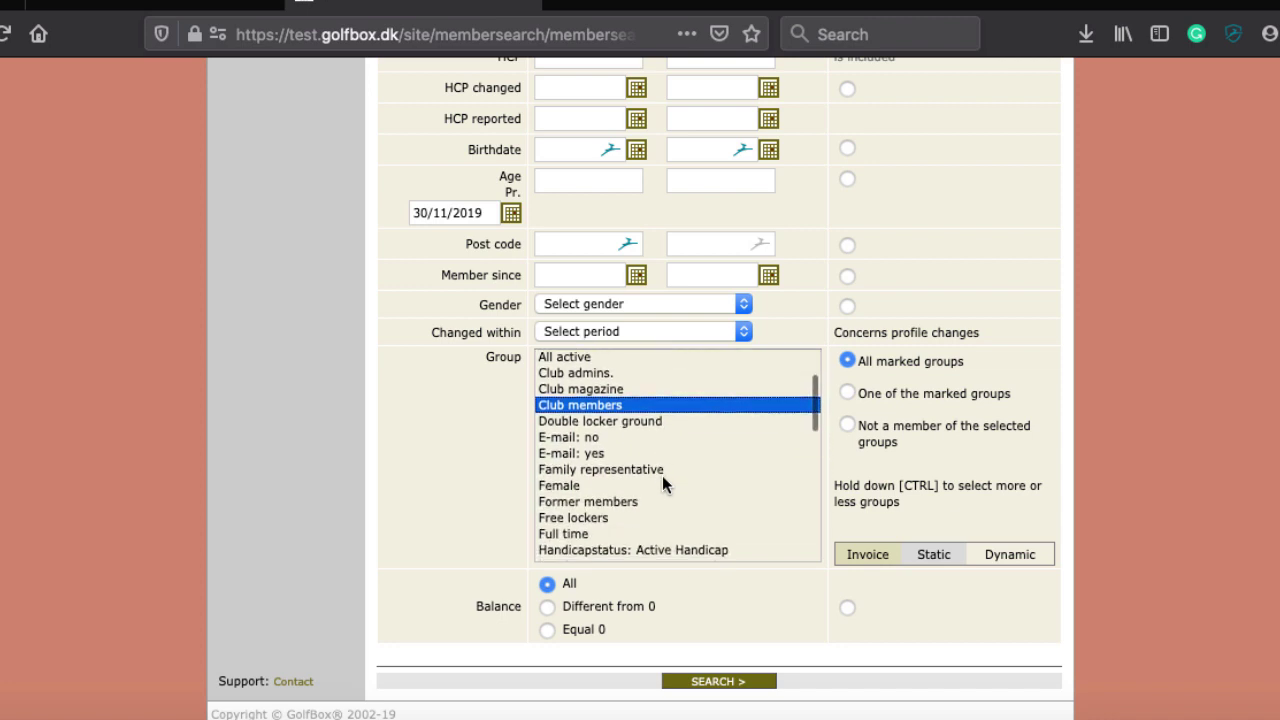
scroll(714, 492, down, 2)
scroll(714, 492, down, 1)
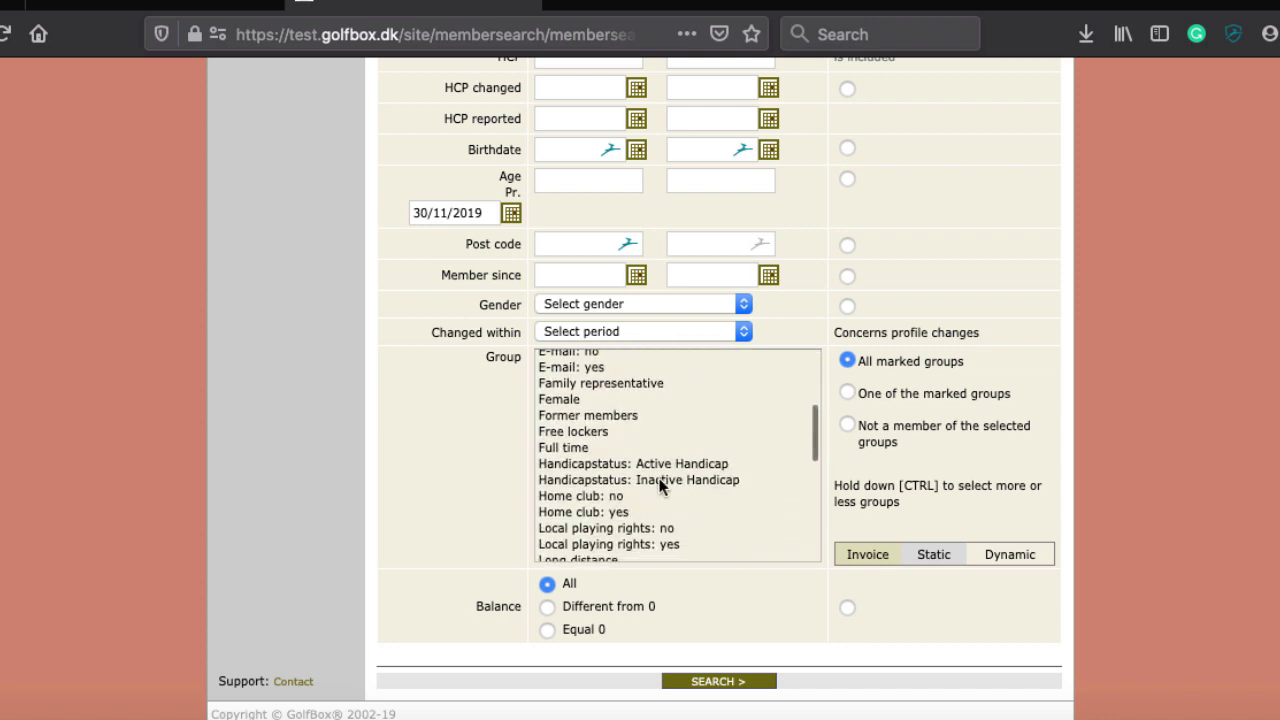
scroll(583, 458, down, 2)
click(606, 523)
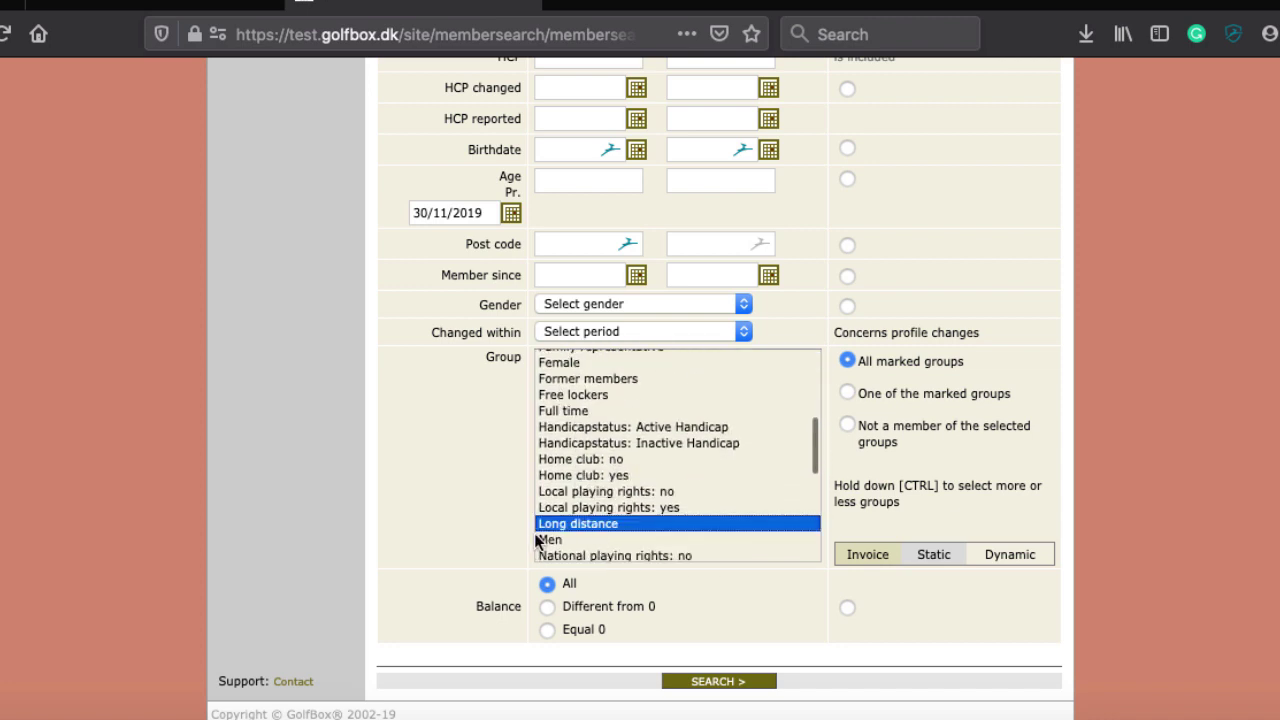
click(558, 540)
scroll(631, 390, up, 3)
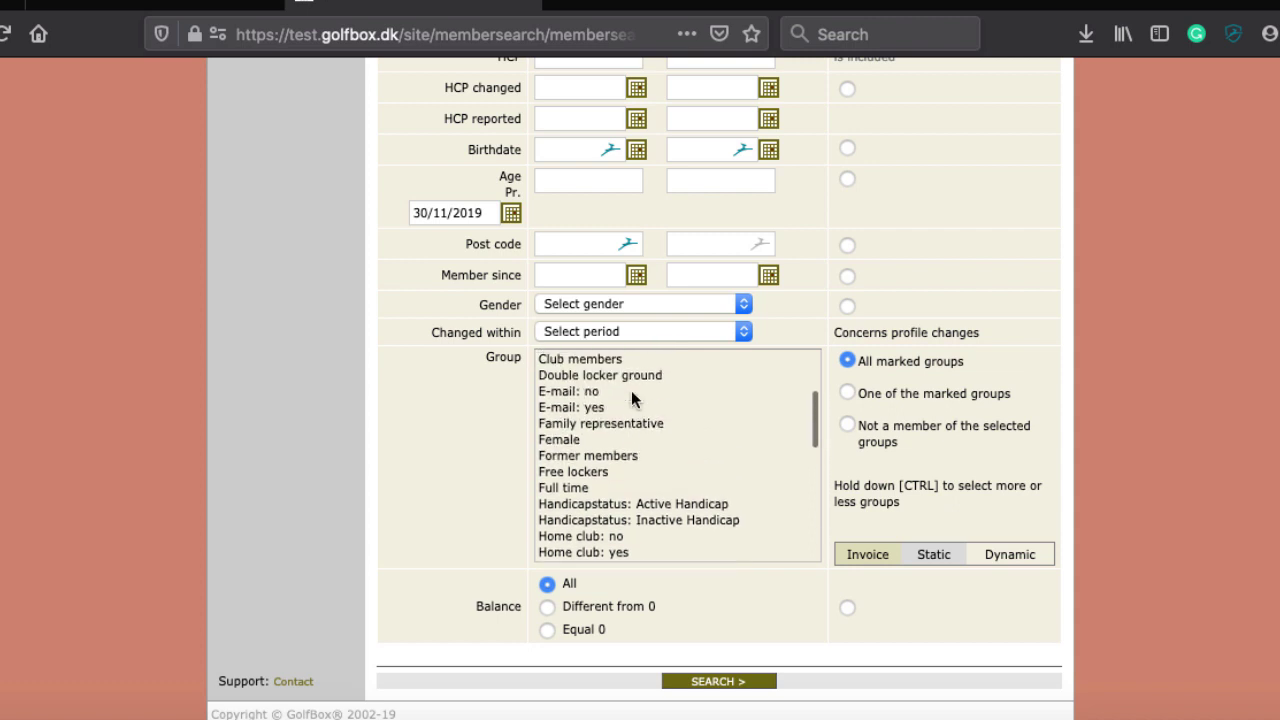
scroll(647, 382, up, 2)
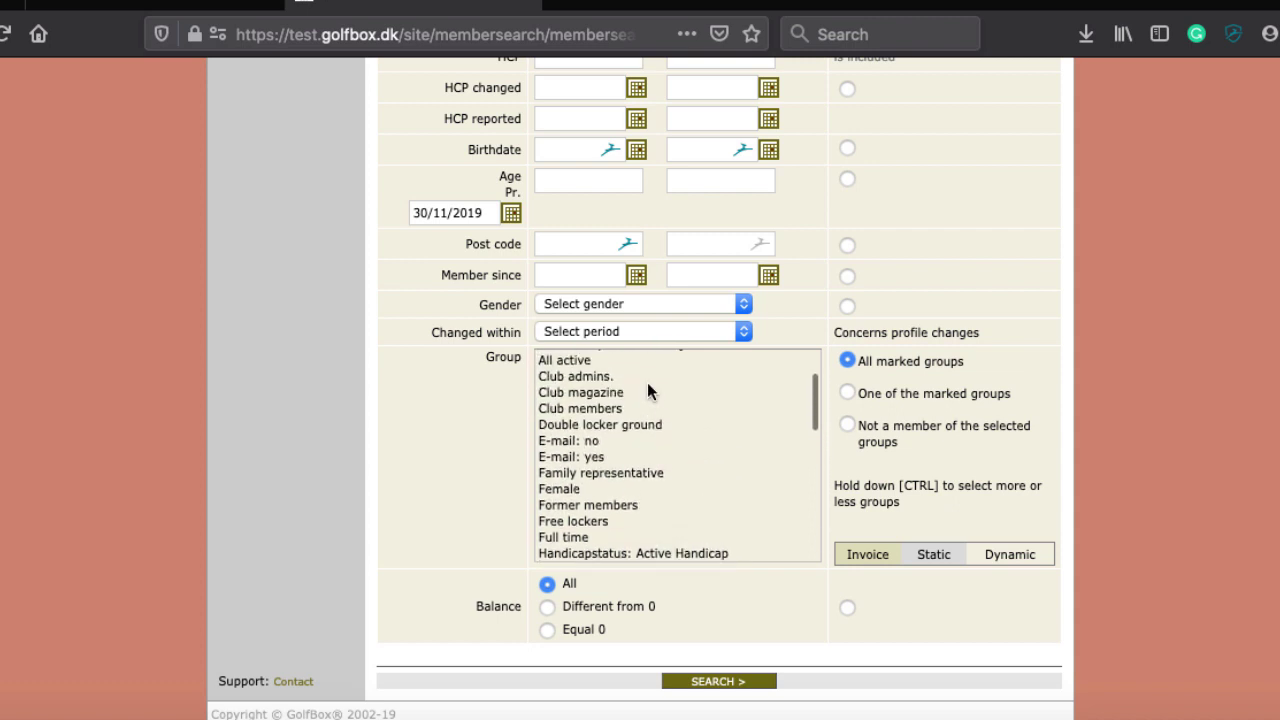
click(588, 409)
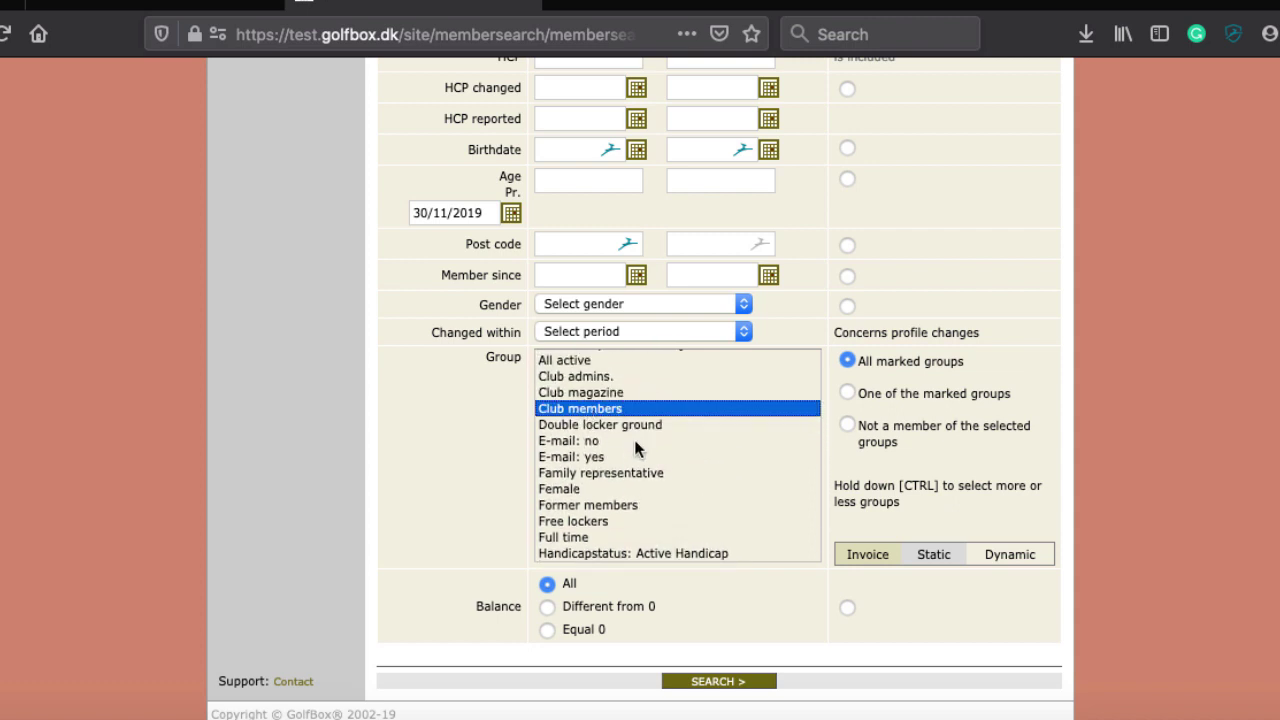
scroll(636, 446, down, 3)
scroll(636, 446, up, 2)
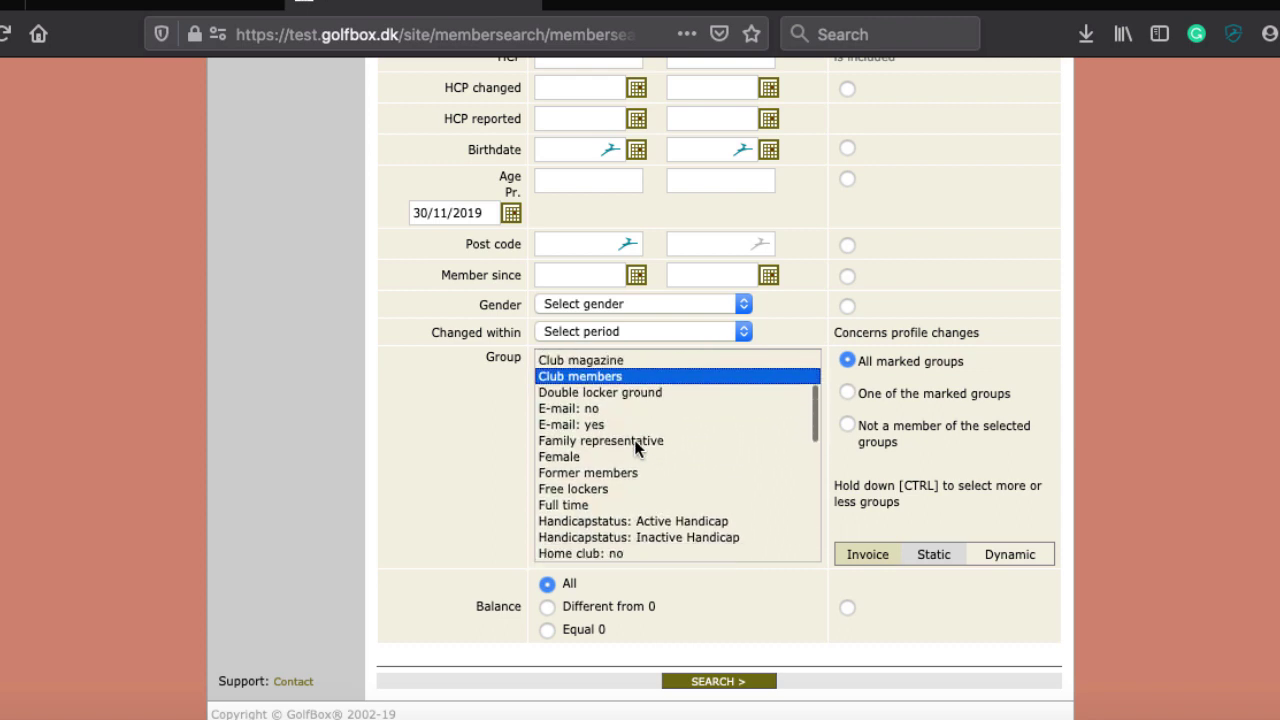
scroll(634, 443, down, 2)
scroll(634, 443, up, 2)
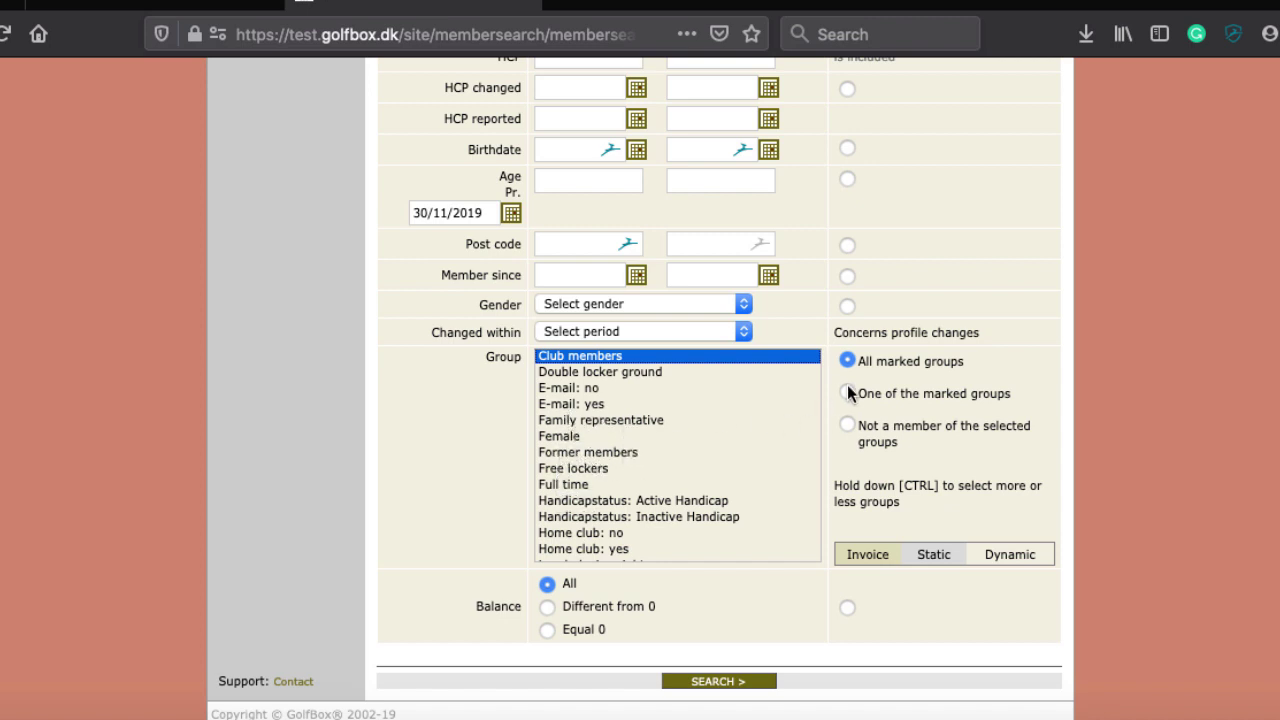
Search for Club members (2241 players found), then start a new empty member search
click(720, 682)
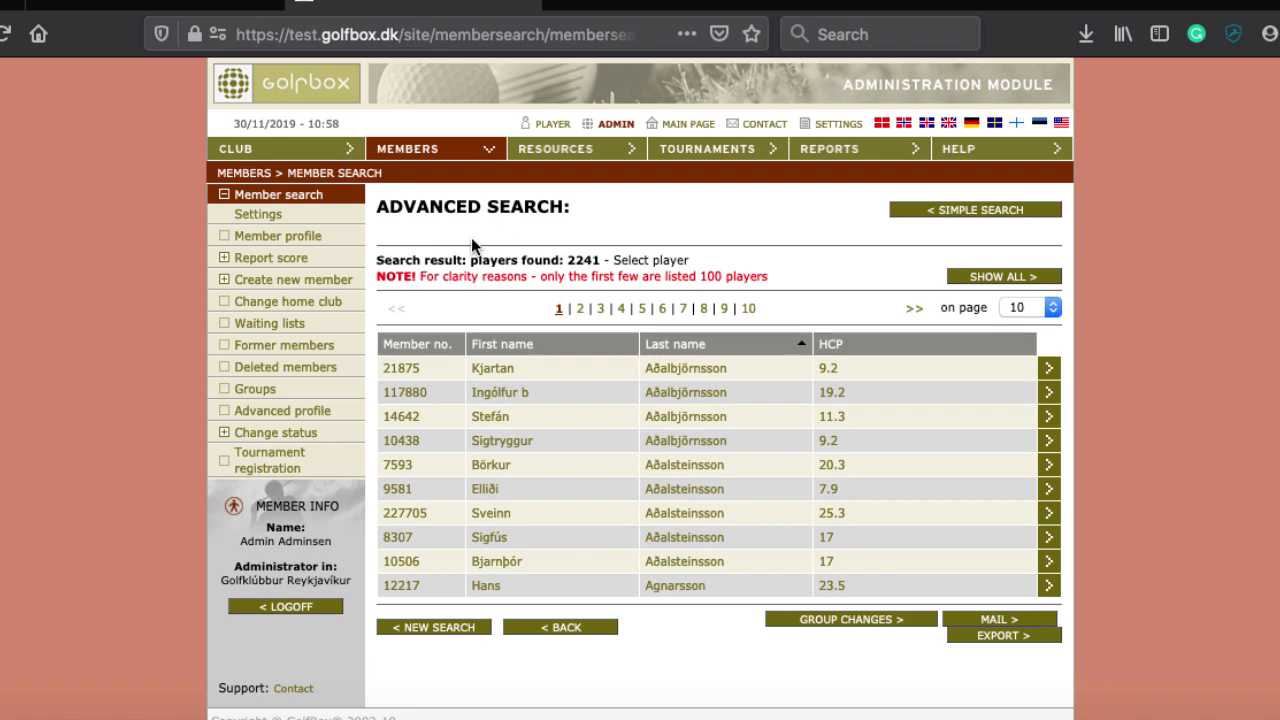
click(262, 198)
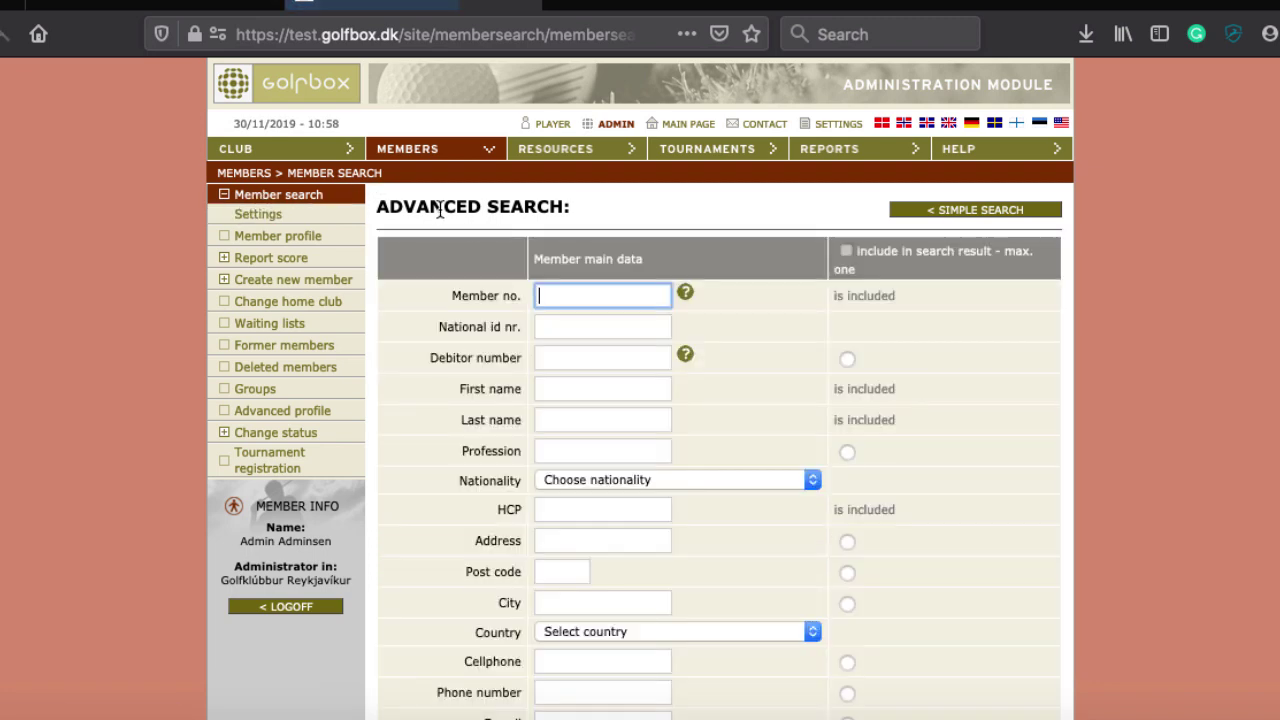
Make Complete overview the standard member profile view, then go to Member profile lookup
click(268, 217)
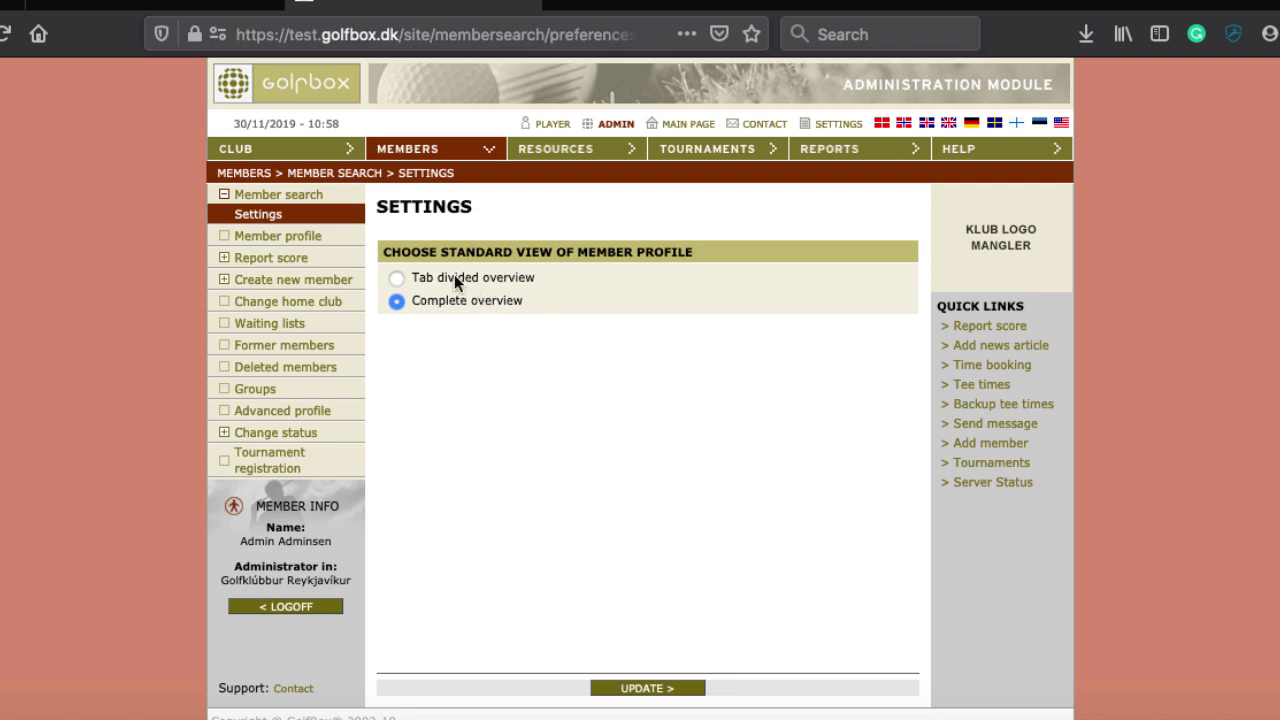
click(395, 275)
scroll(490, 420, down, 1)
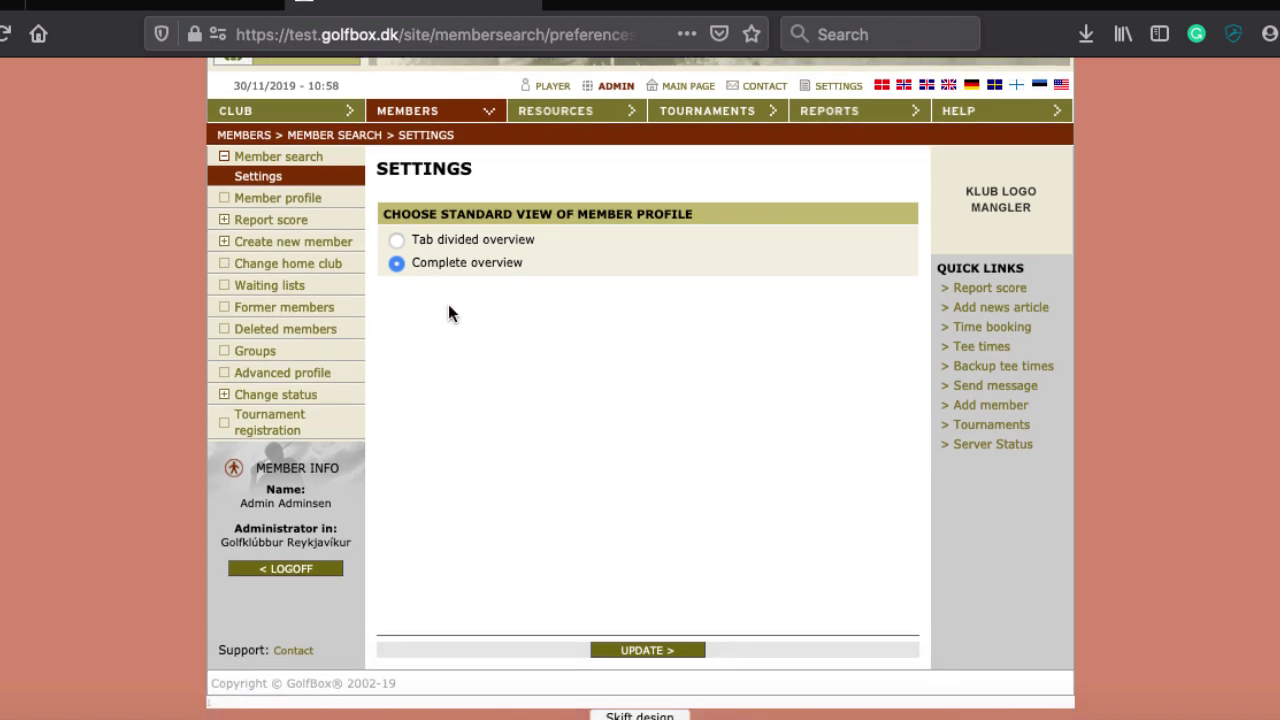
click(681, 650)
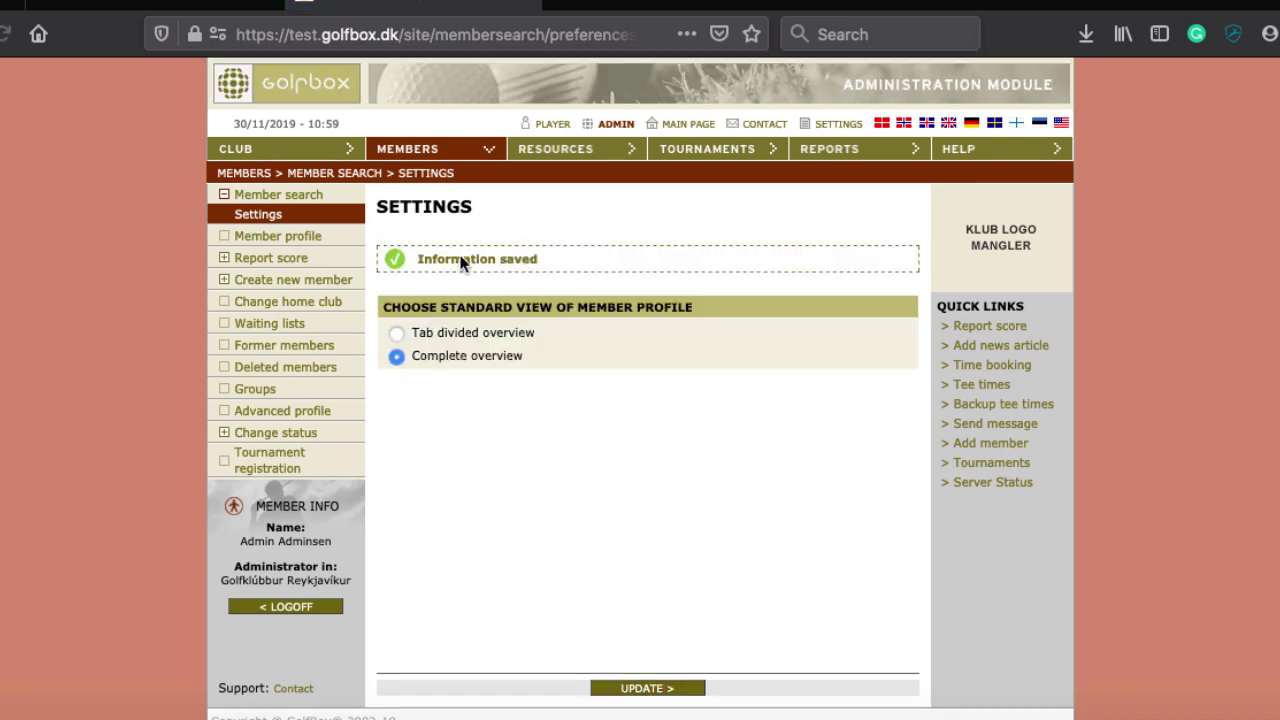
click(276, 238)
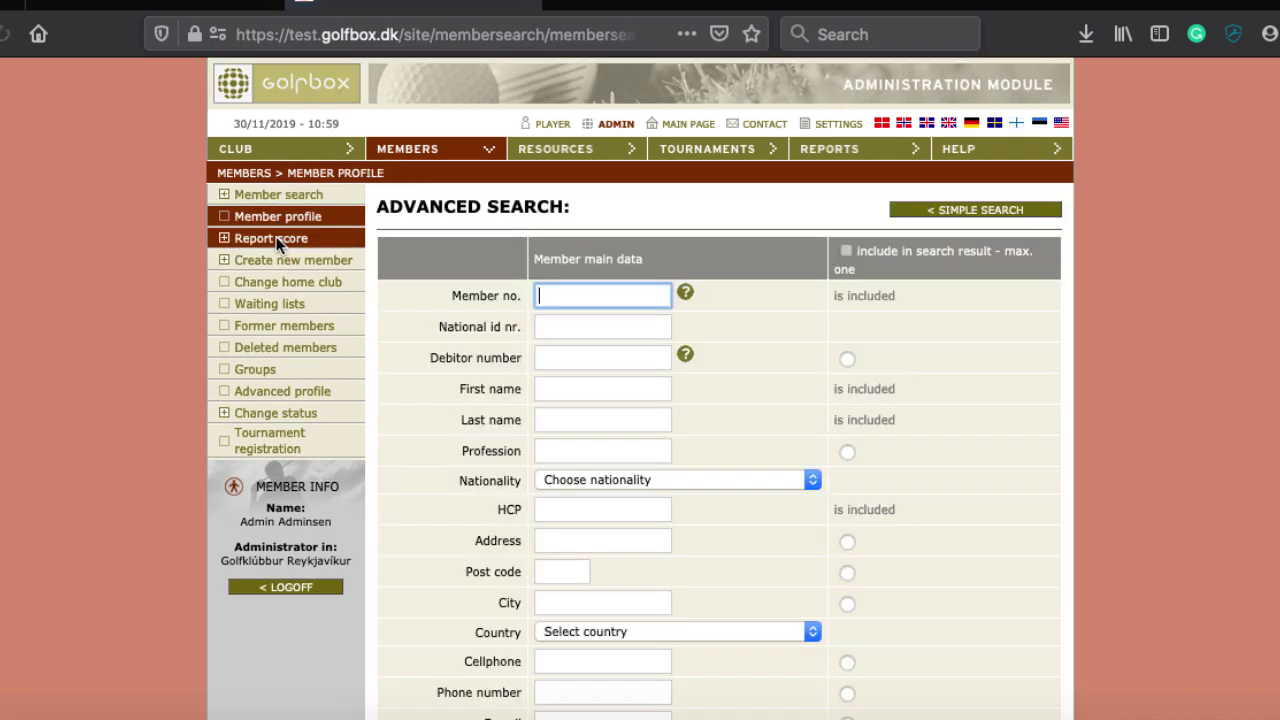
Look up member number 5060, then open the Groups page with FULL TIME MEMBER and Fulltime
scroll(281, 190, down, 1)
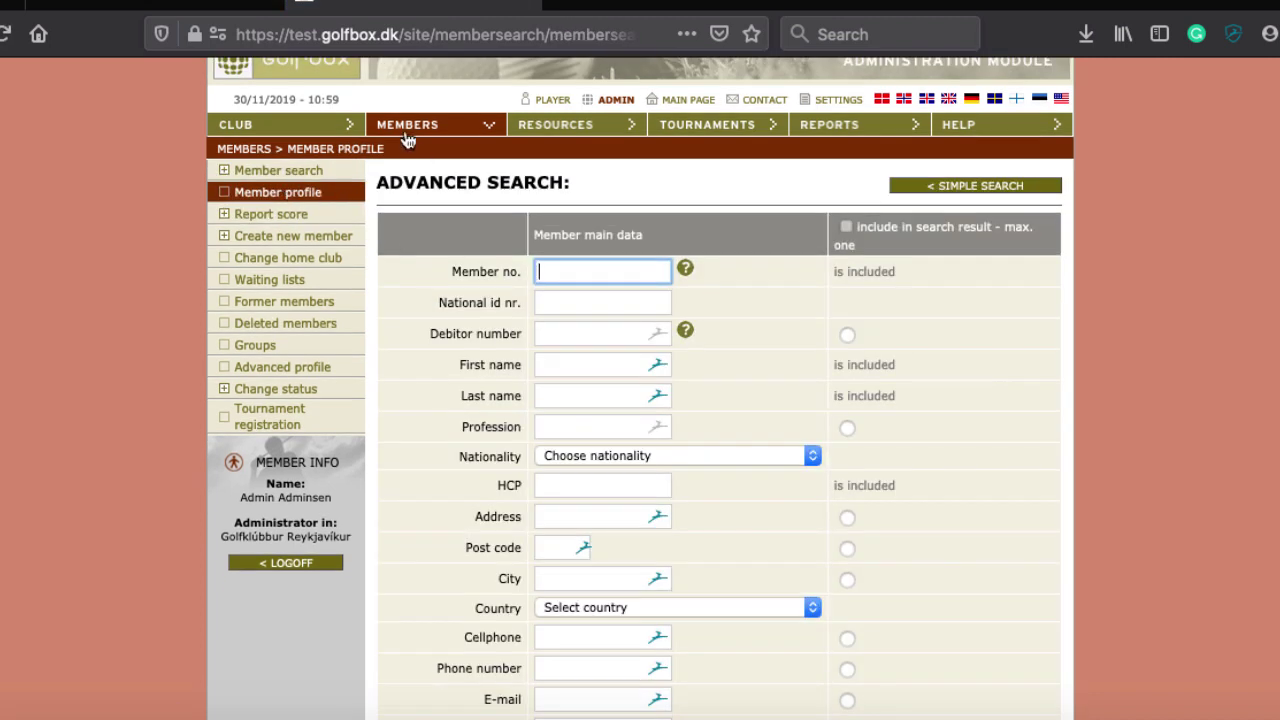
text(5060)
key(Return)
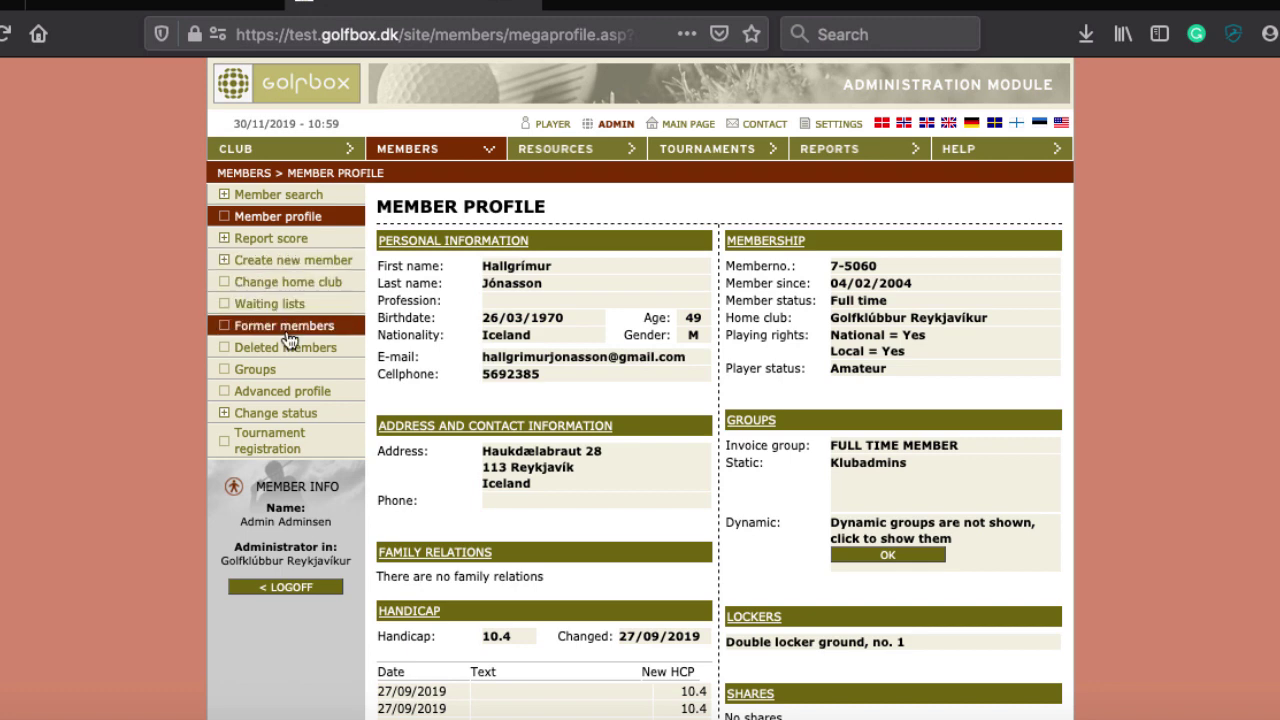
click(258, 374)
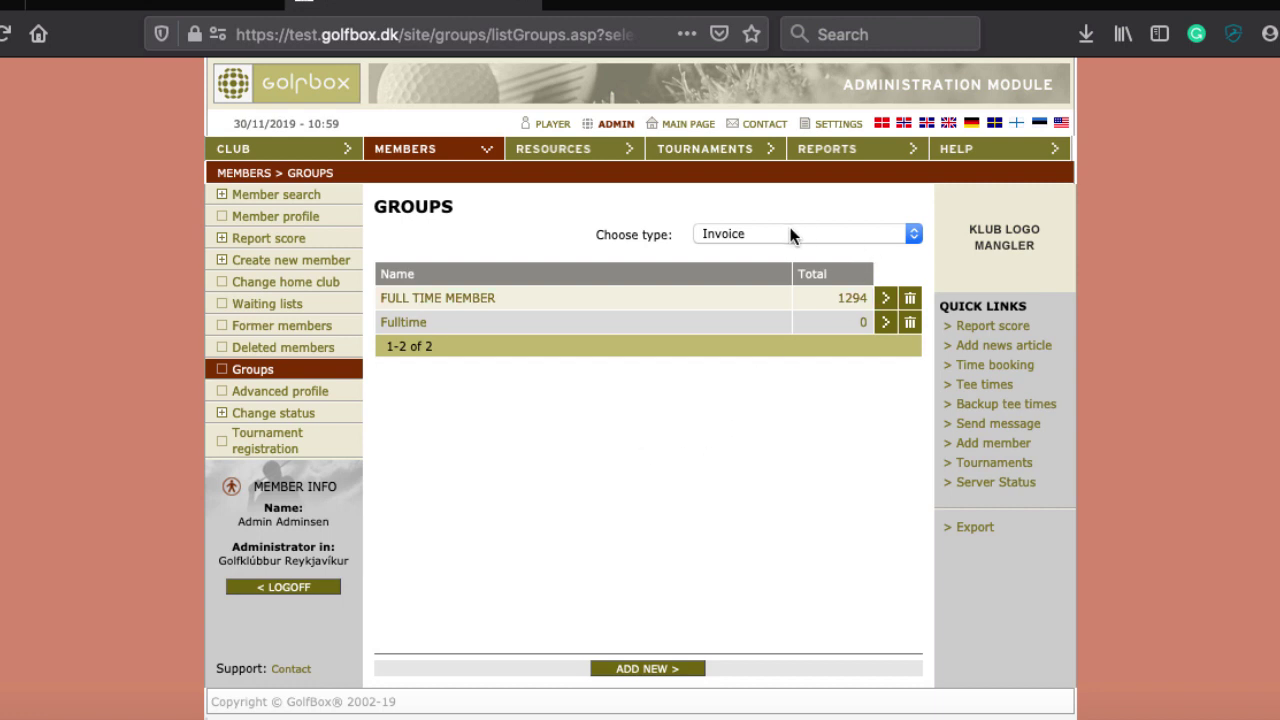
click(738, 236)
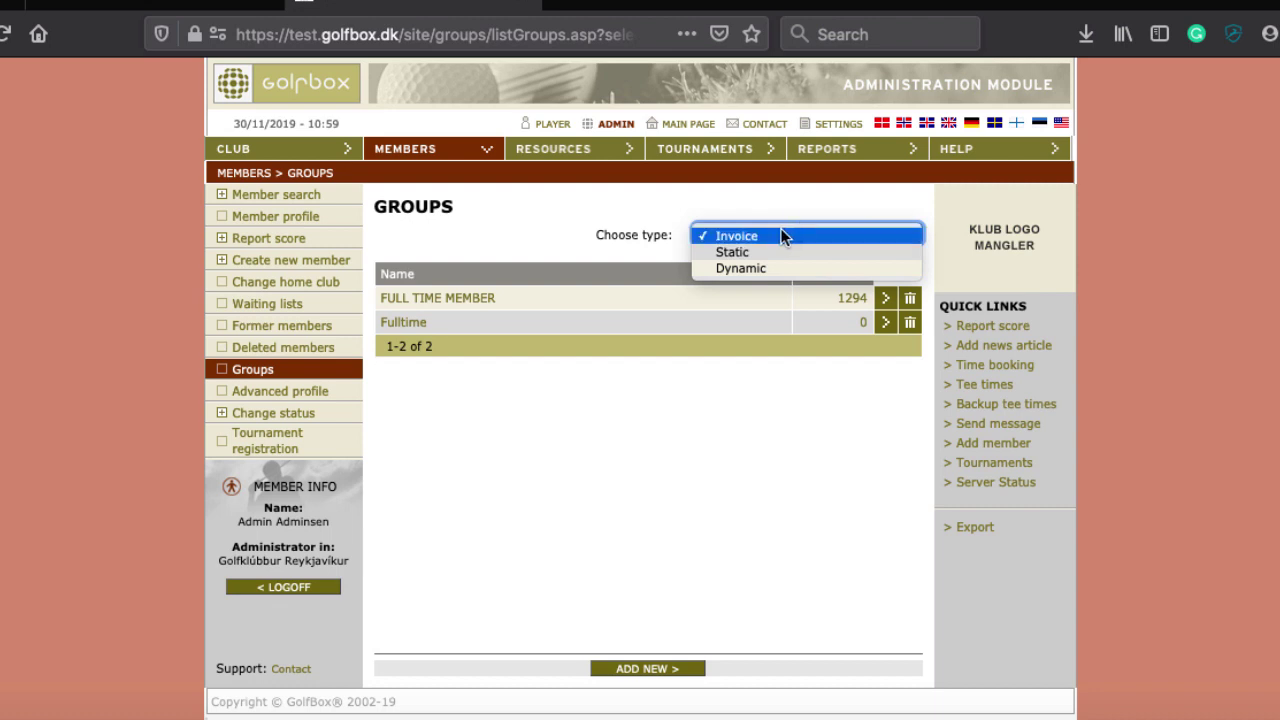
click(478, 541)
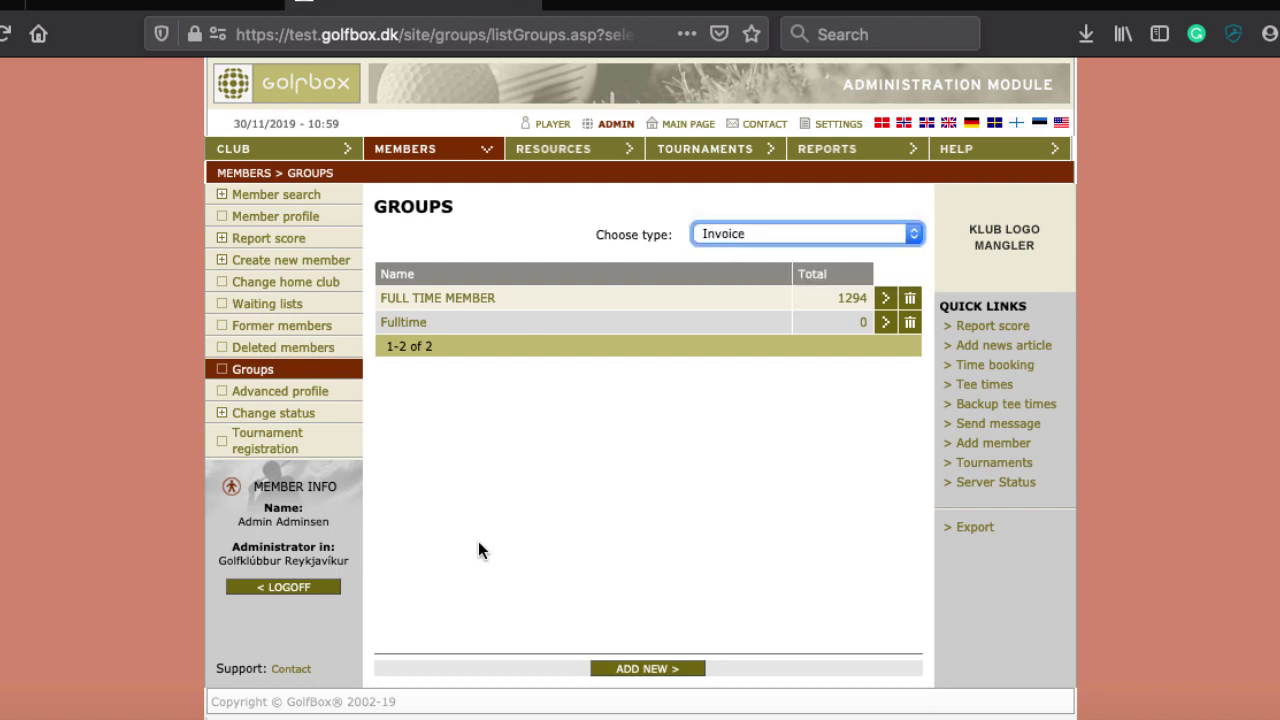
click(616, 519)
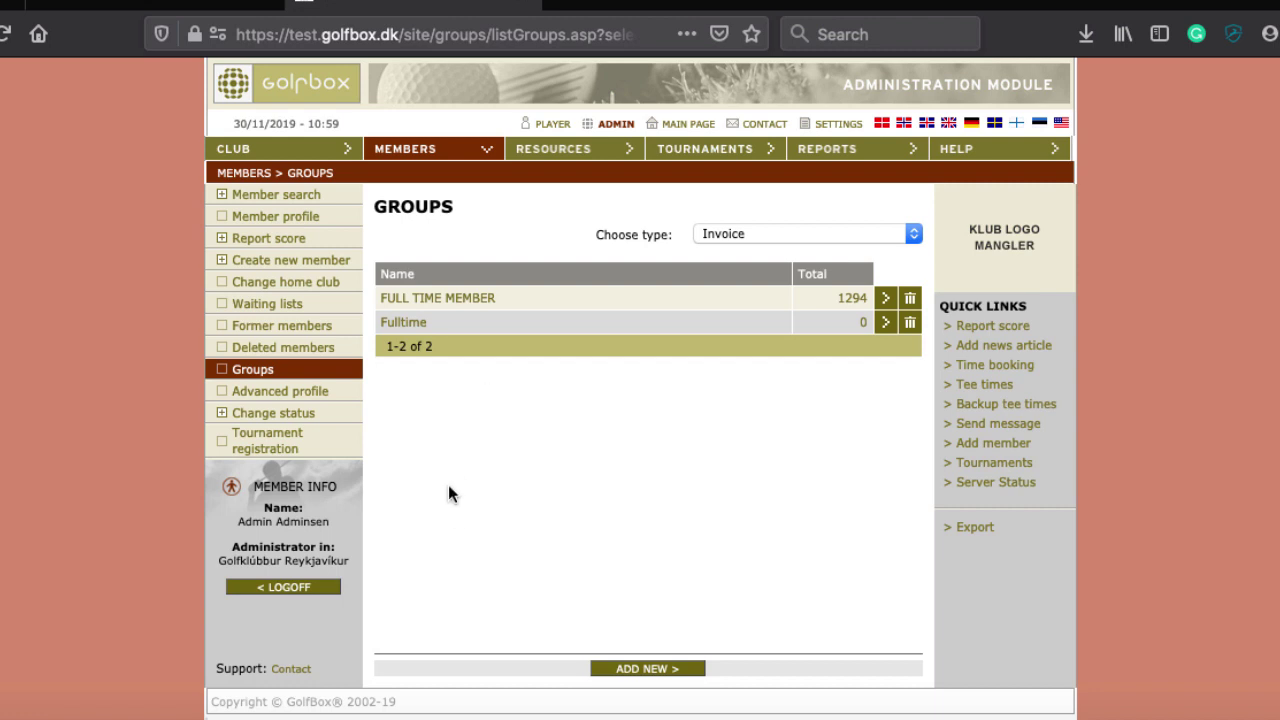
Review the Advanced Search form's member-data fields and the number and HCP ranges
click(449, 150)
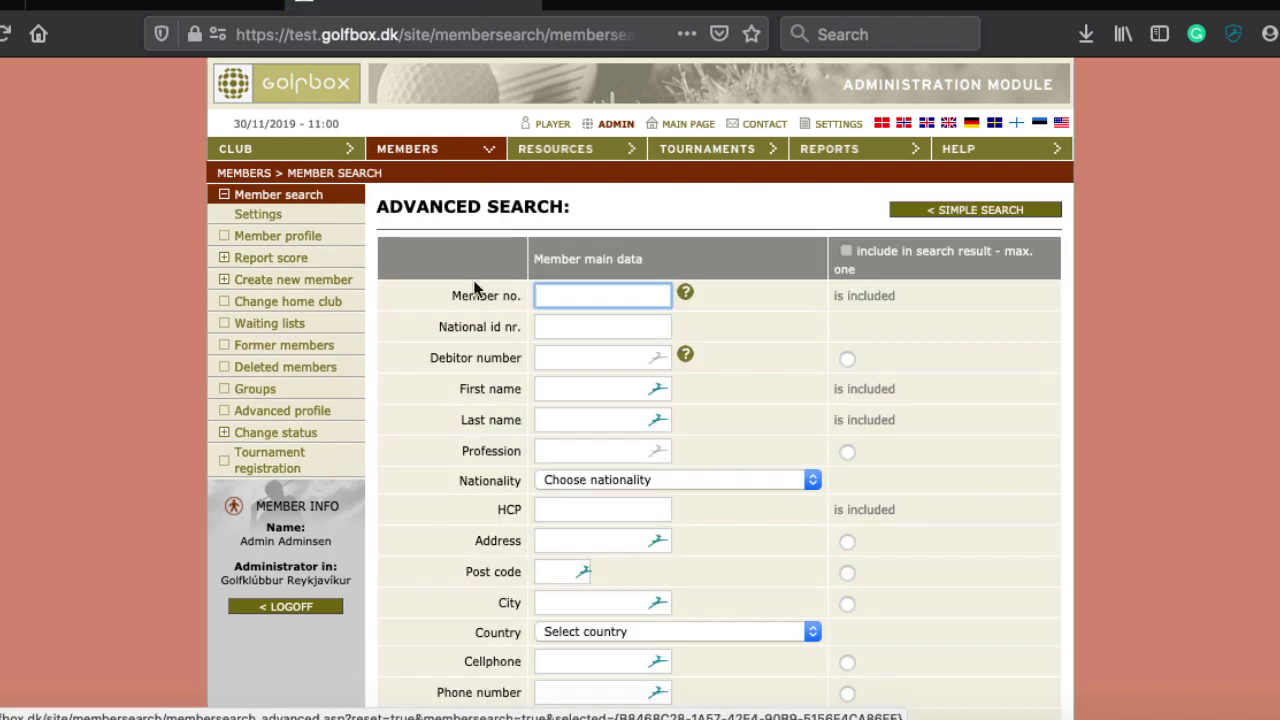
scroll(563, 376, down, 10)
scroll(563, 376, up, 3)
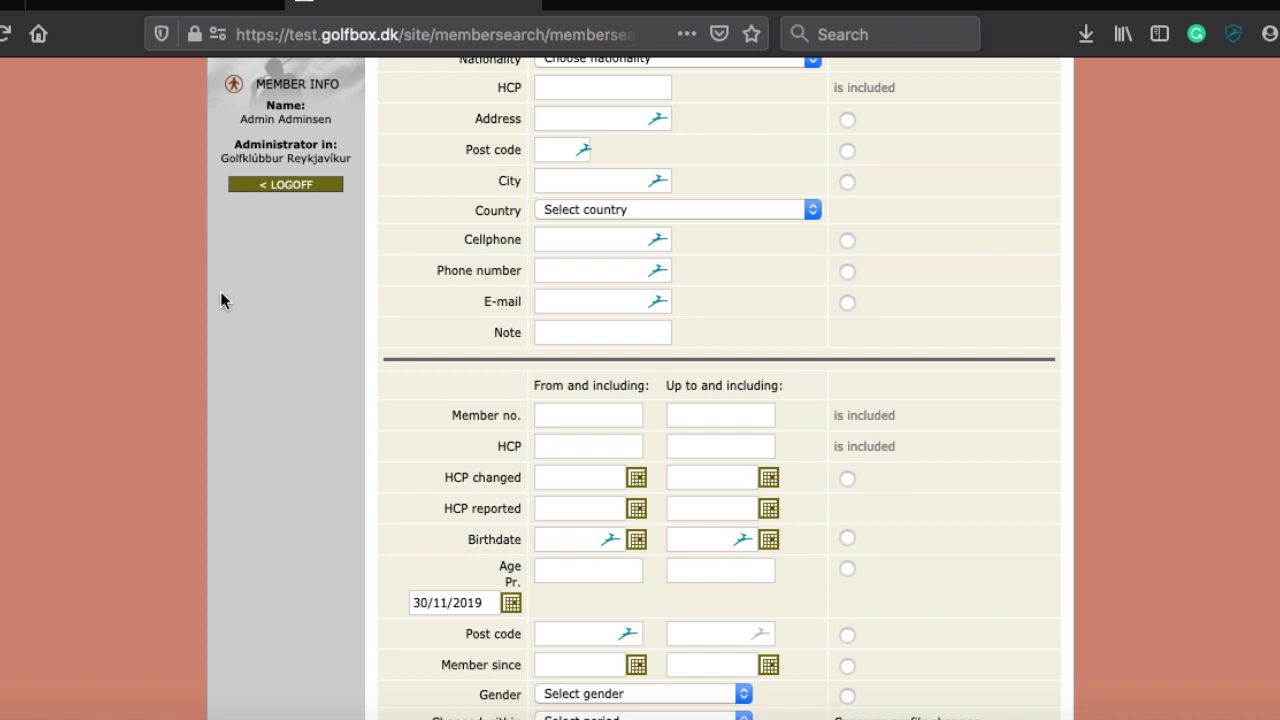
scroll(222, 297, up, 5)
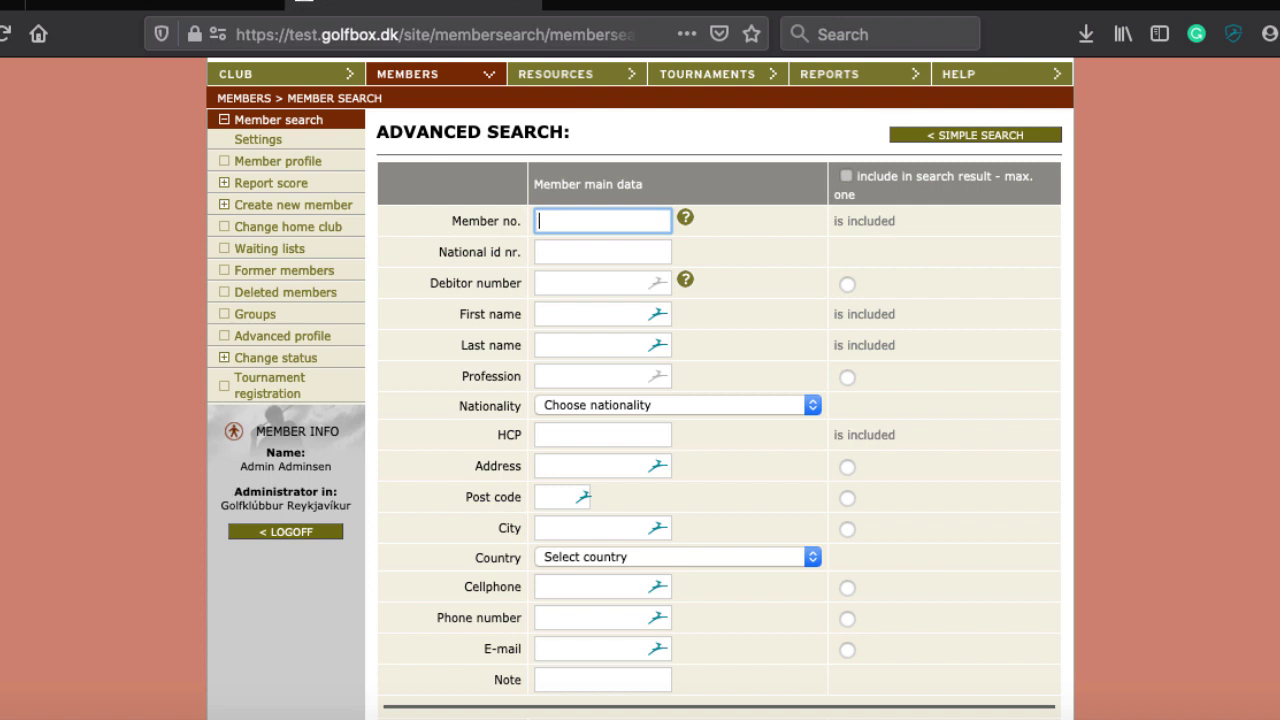
scroll(400, 231, up, 2)
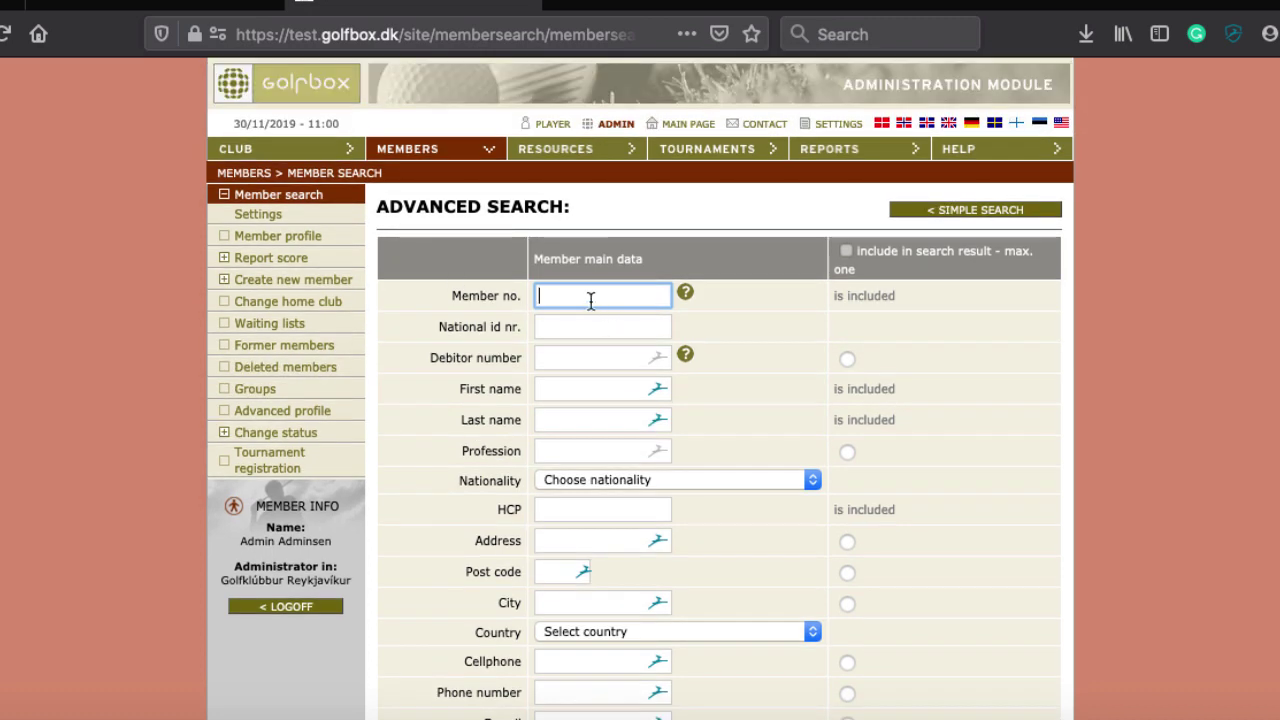
scroll(460, 492, down, 5)
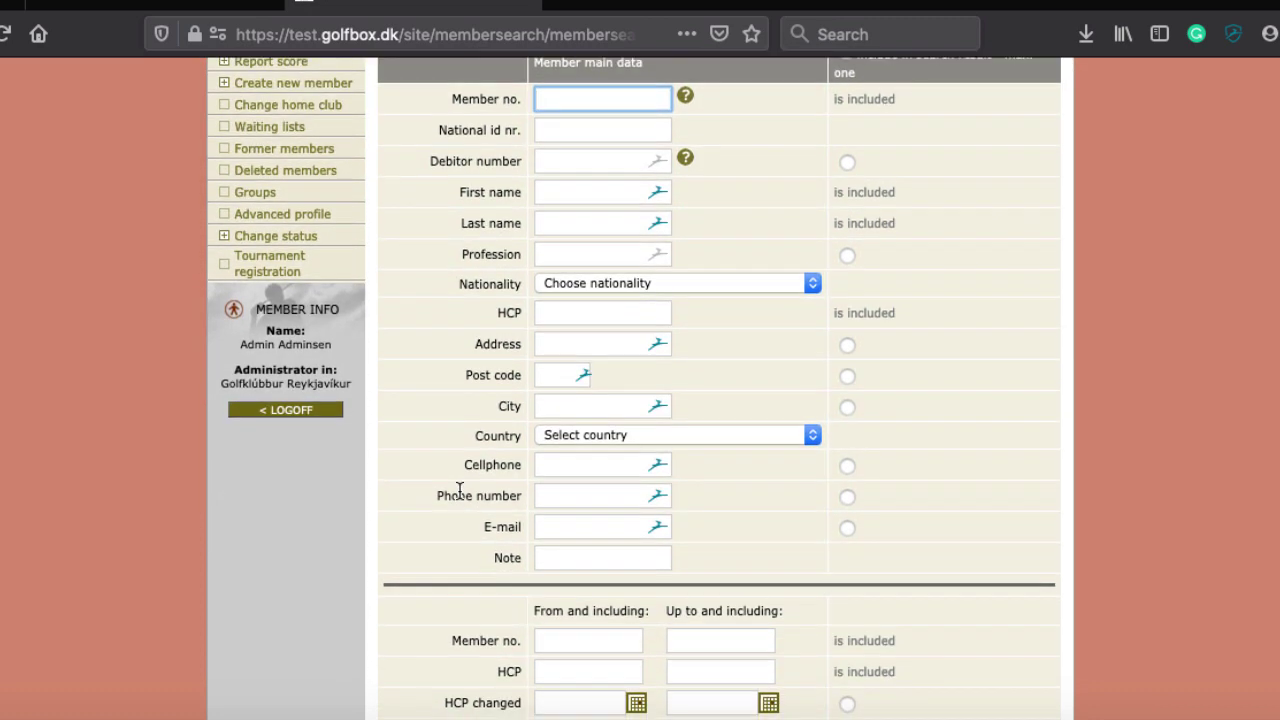
scroll(459, 487, down, 1)
scroll(459, 488, up, 2)
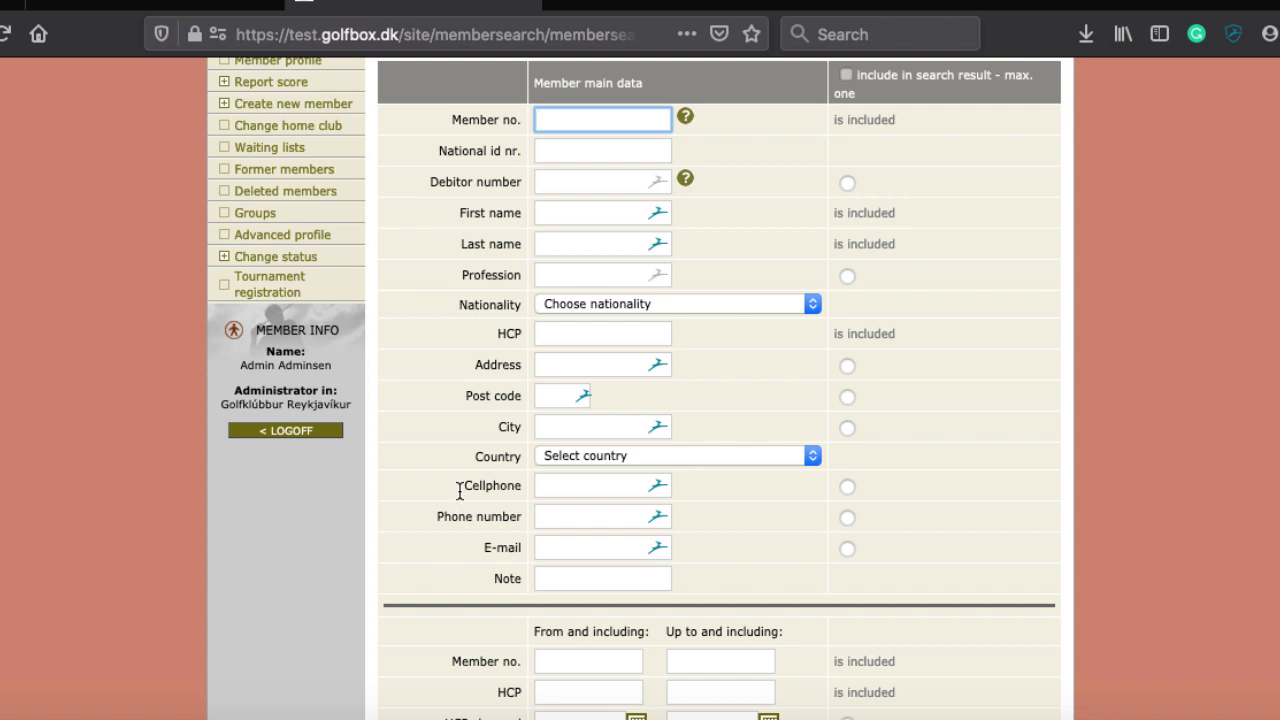
scroll(460, 491, down, 10)
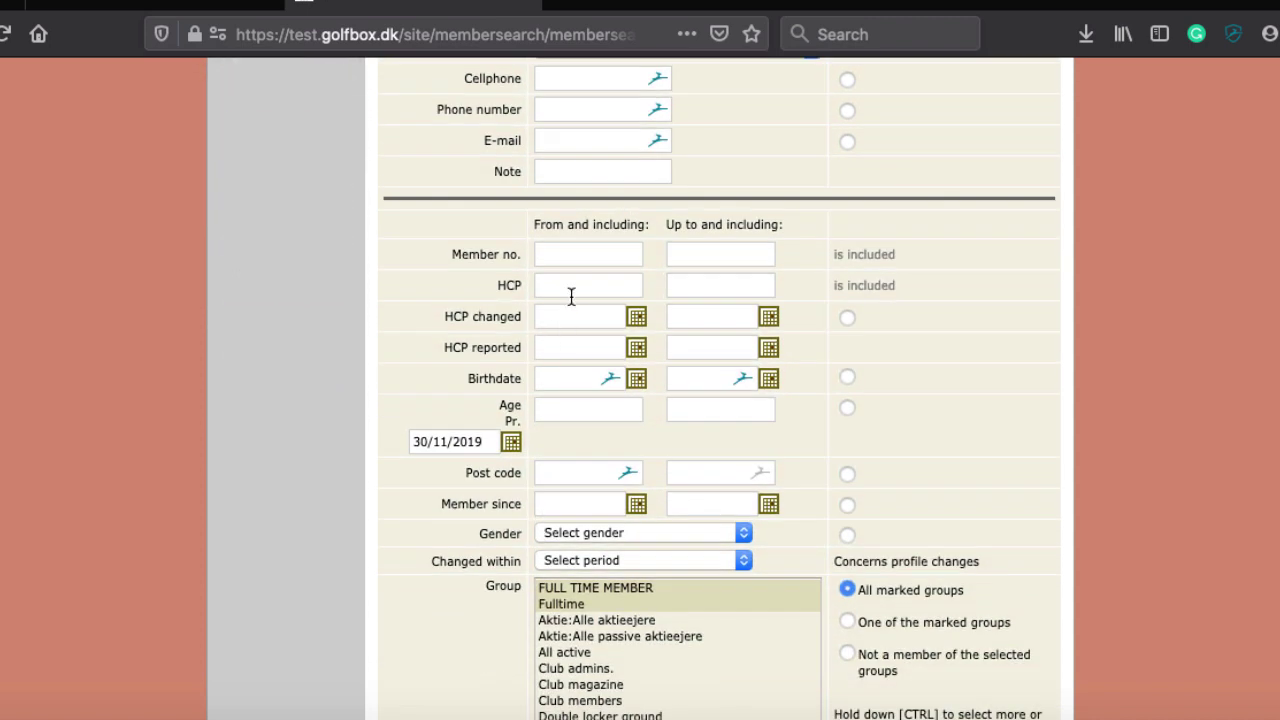
Enter an age range of 74 to 75 in the member search
click(600, 408)
text(74)
key(Tab)
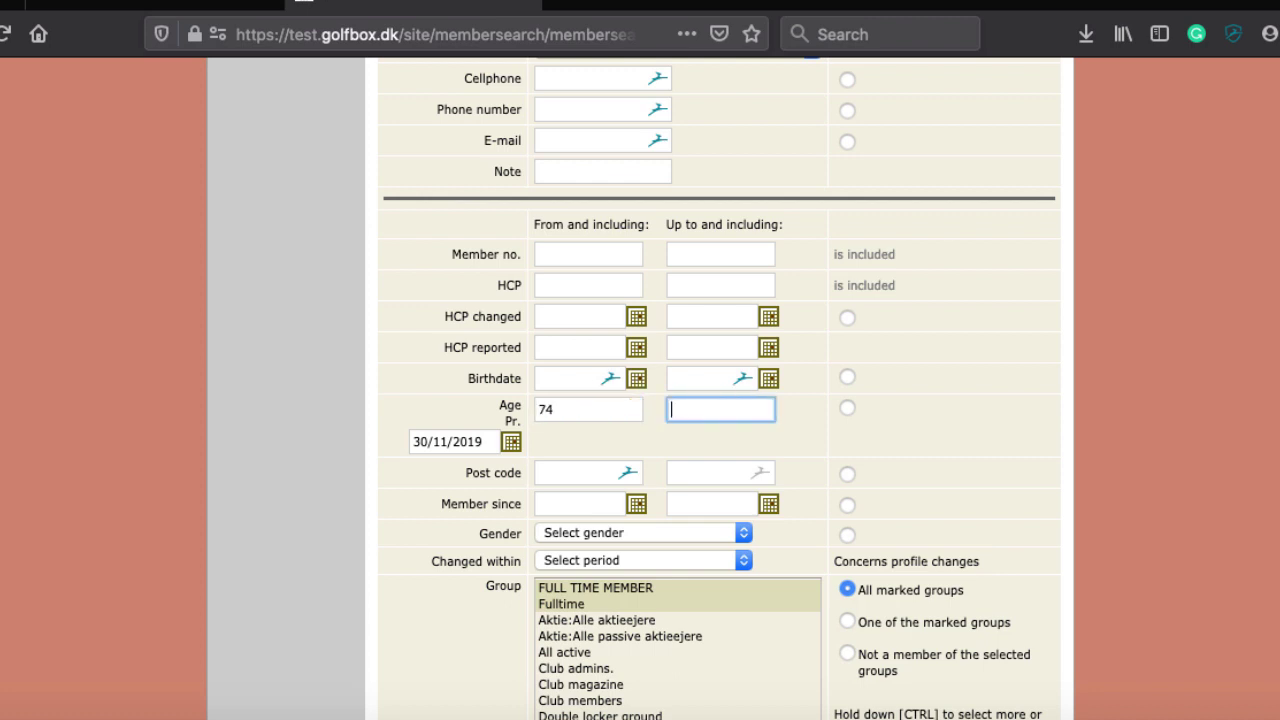
text(75)
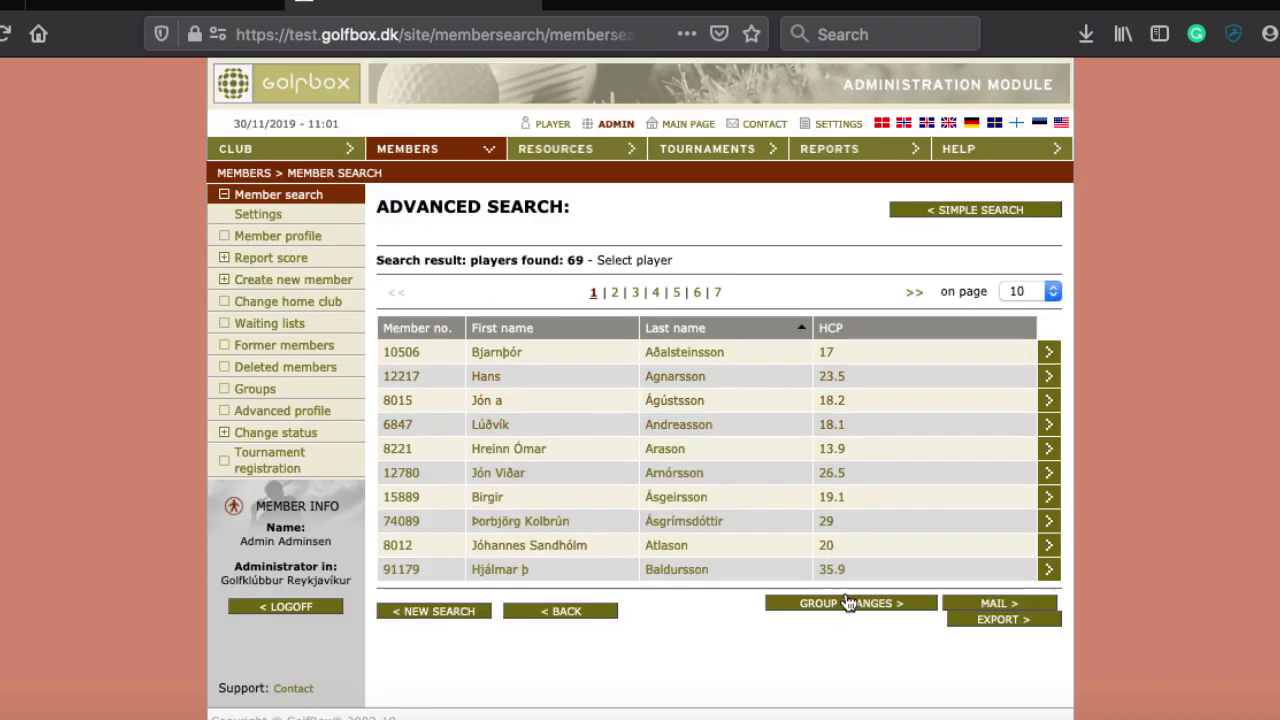
Review group changes for the 69 found members, keeping invoice group at [No change], then return to search
click(846, 602)
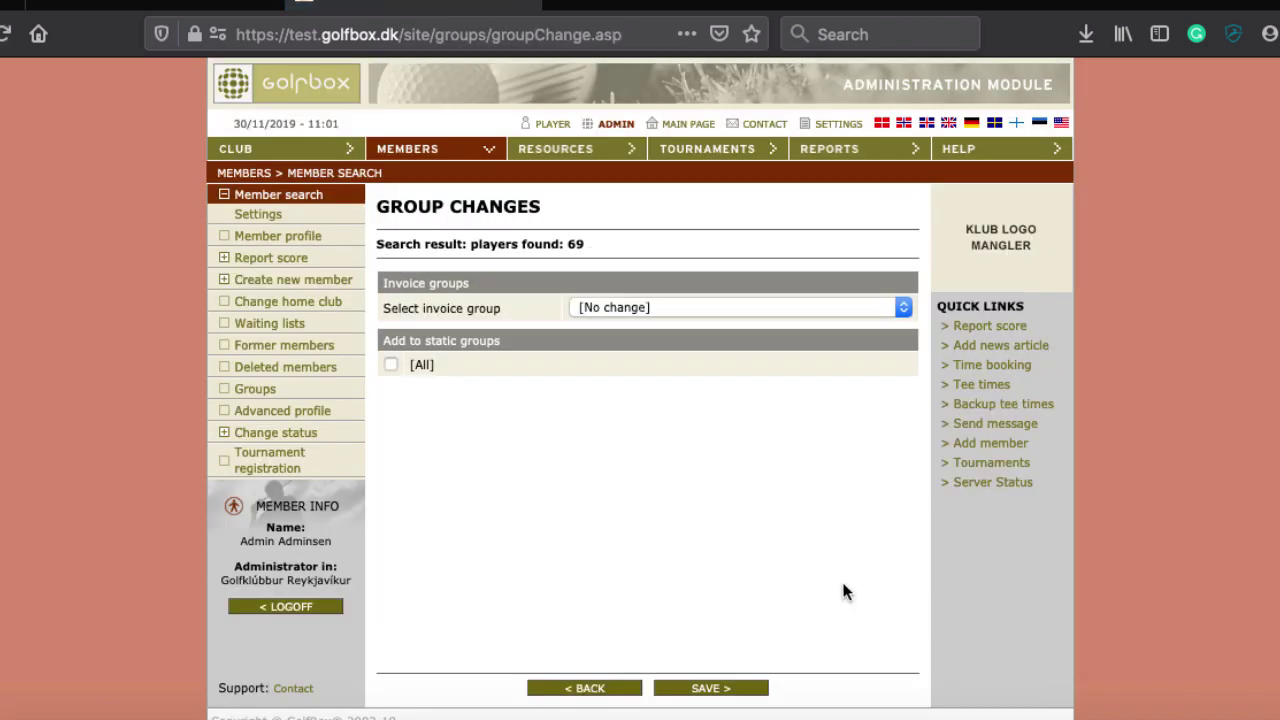
click(637, 309)
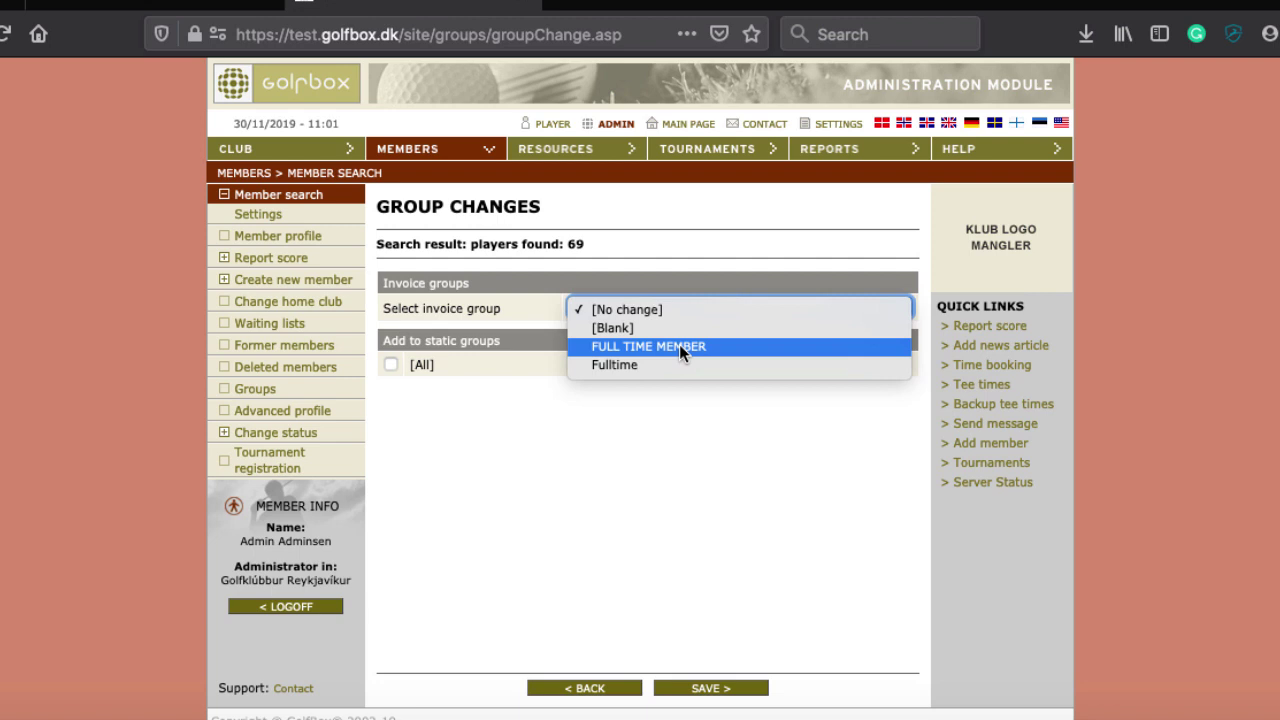
click(620, 484)
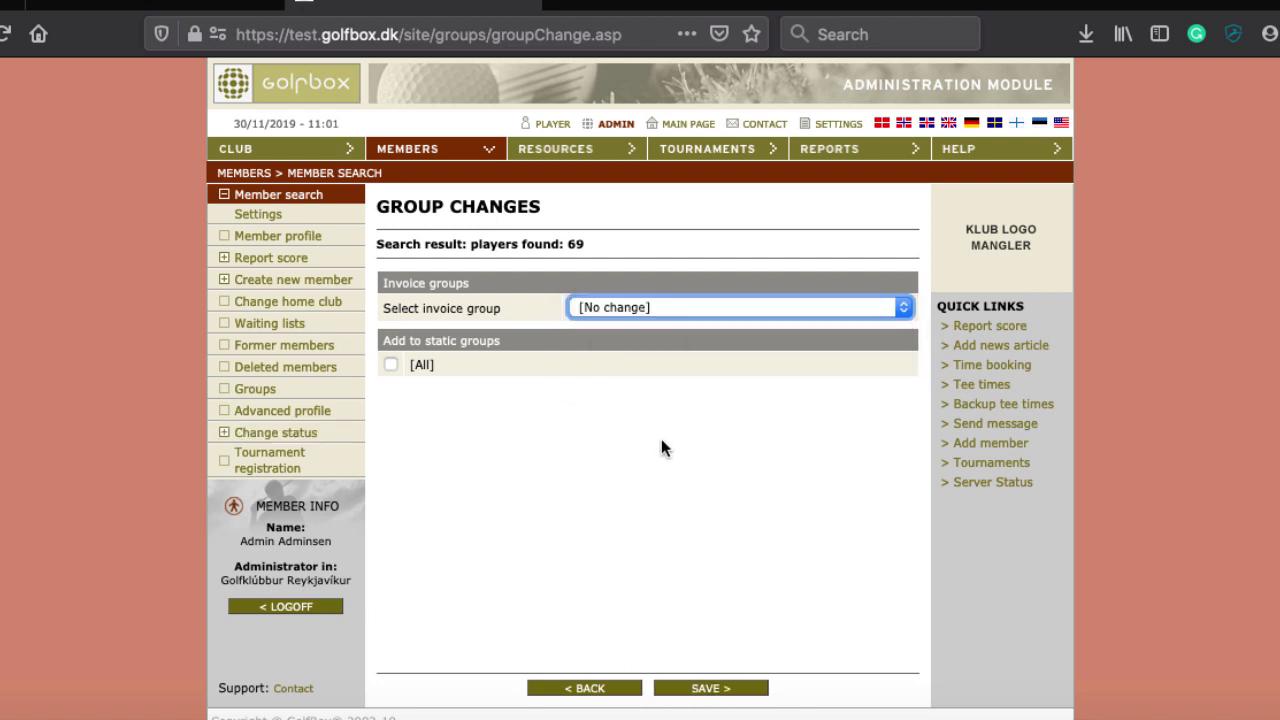
click(434, 149)
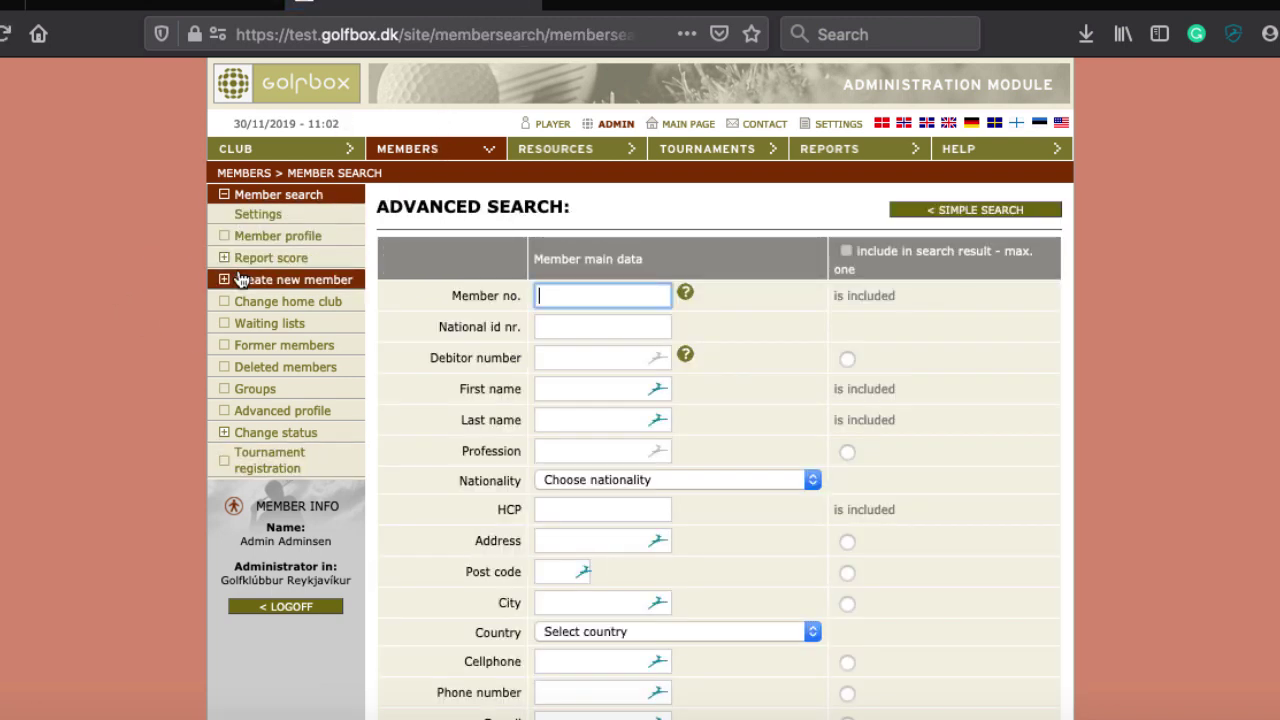
Delete the empty Fulltime invoice group on the Groups page and confirm with OK
click(256, 390)
click(730, 235)
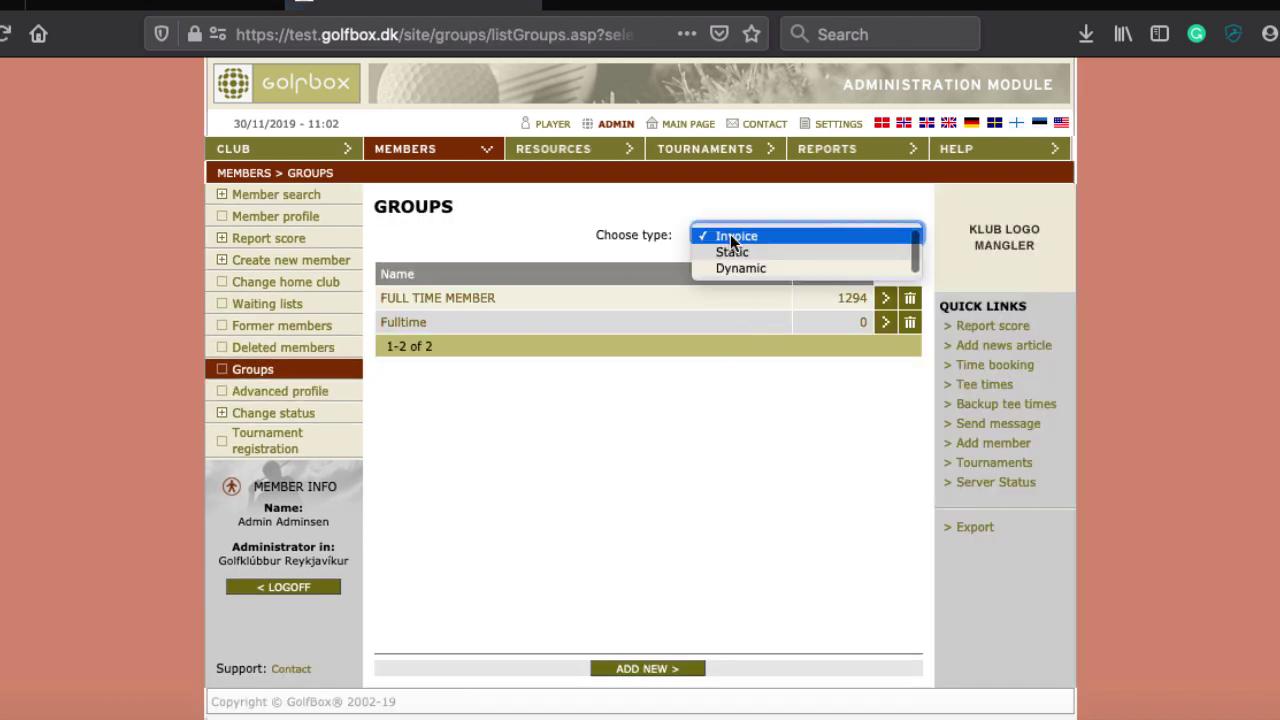
click(730, 237)
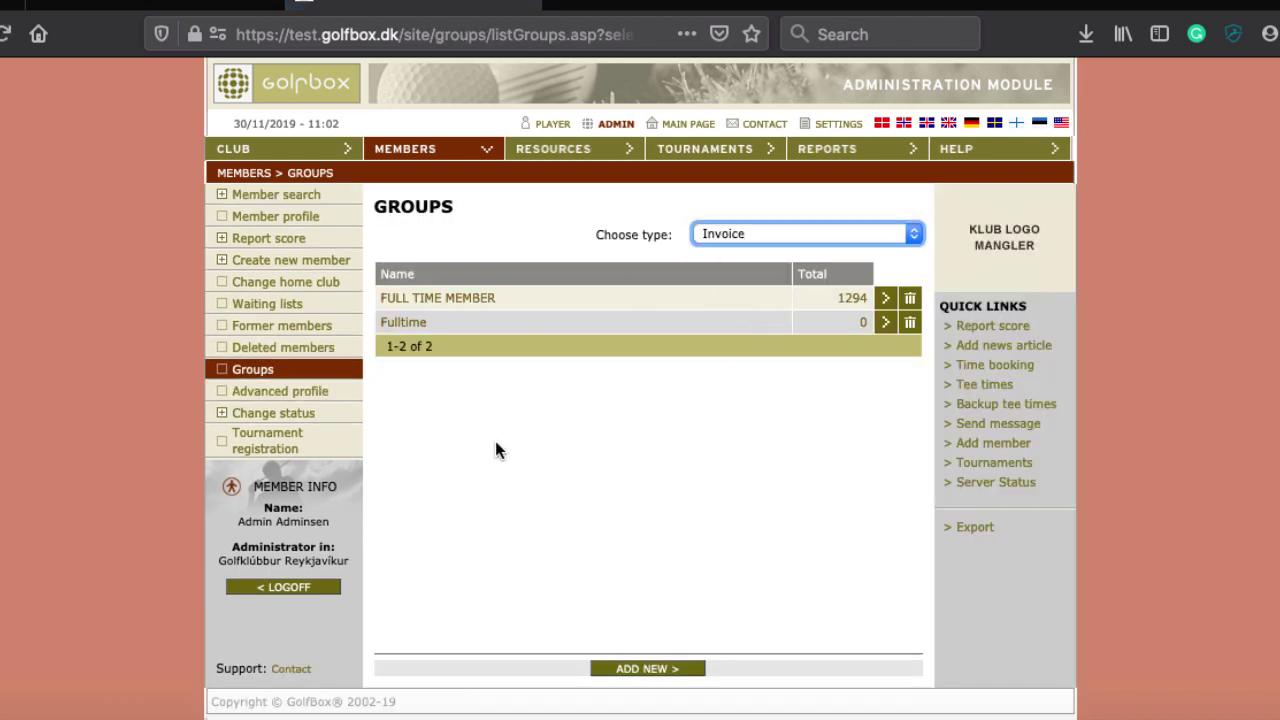
click(909, 322)
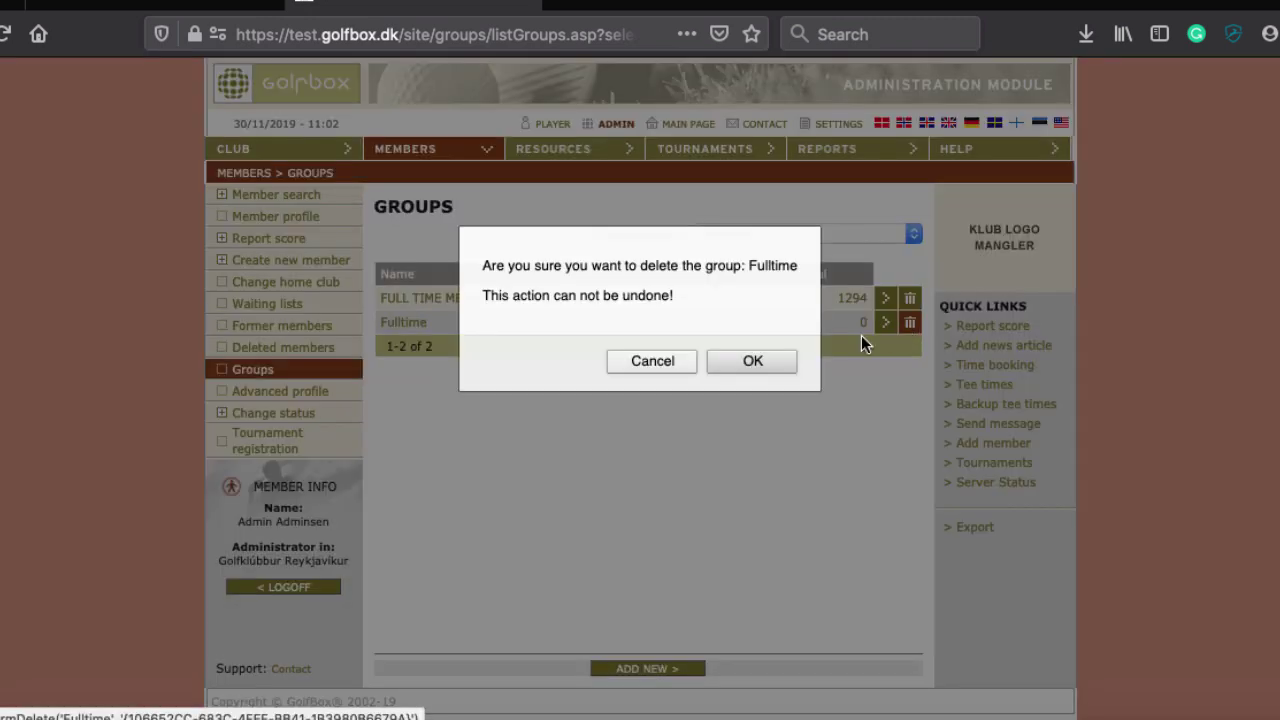
click(736, 367)
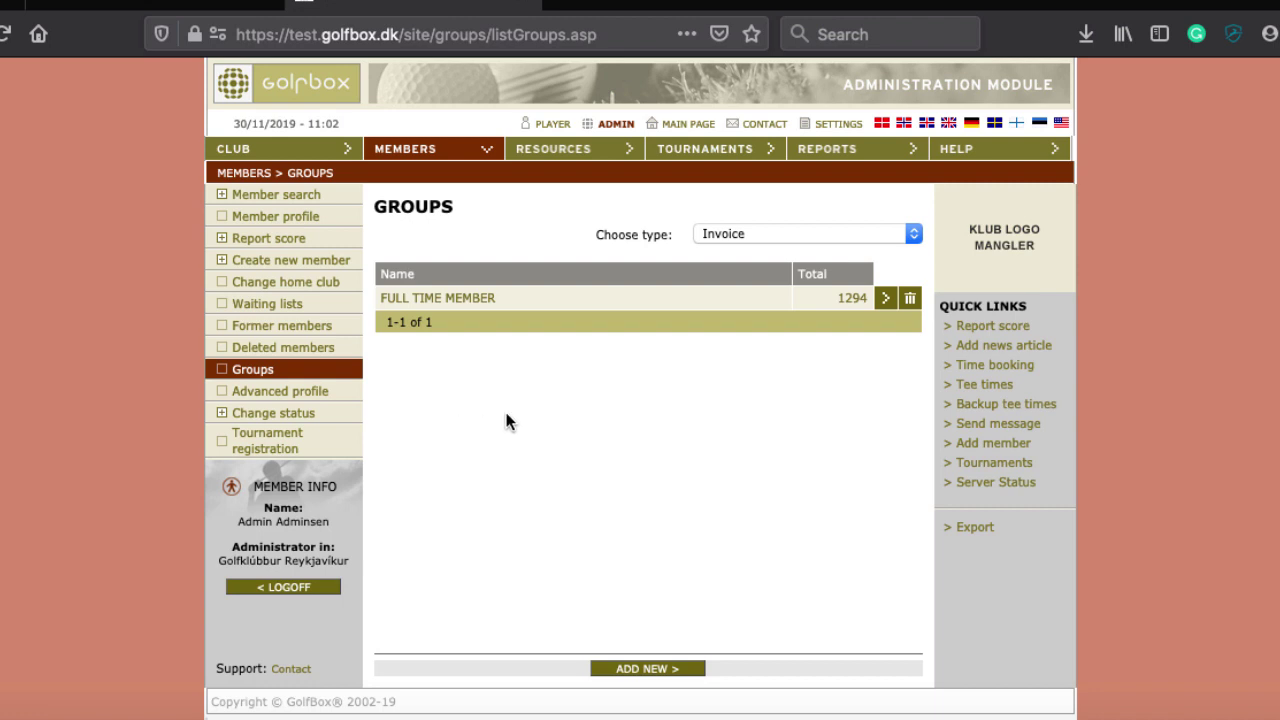
Switch the group type to Static and create the group 'Beginner 2019'
click(716, 231)
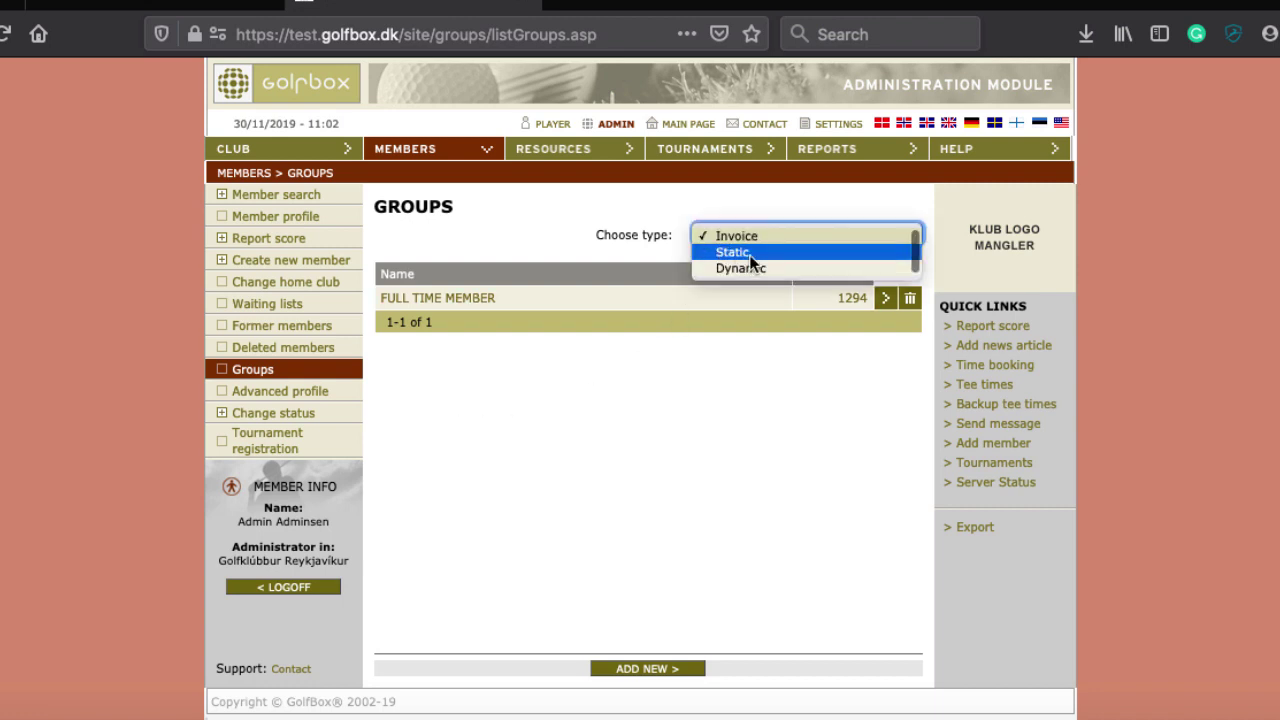
click(751, 257)
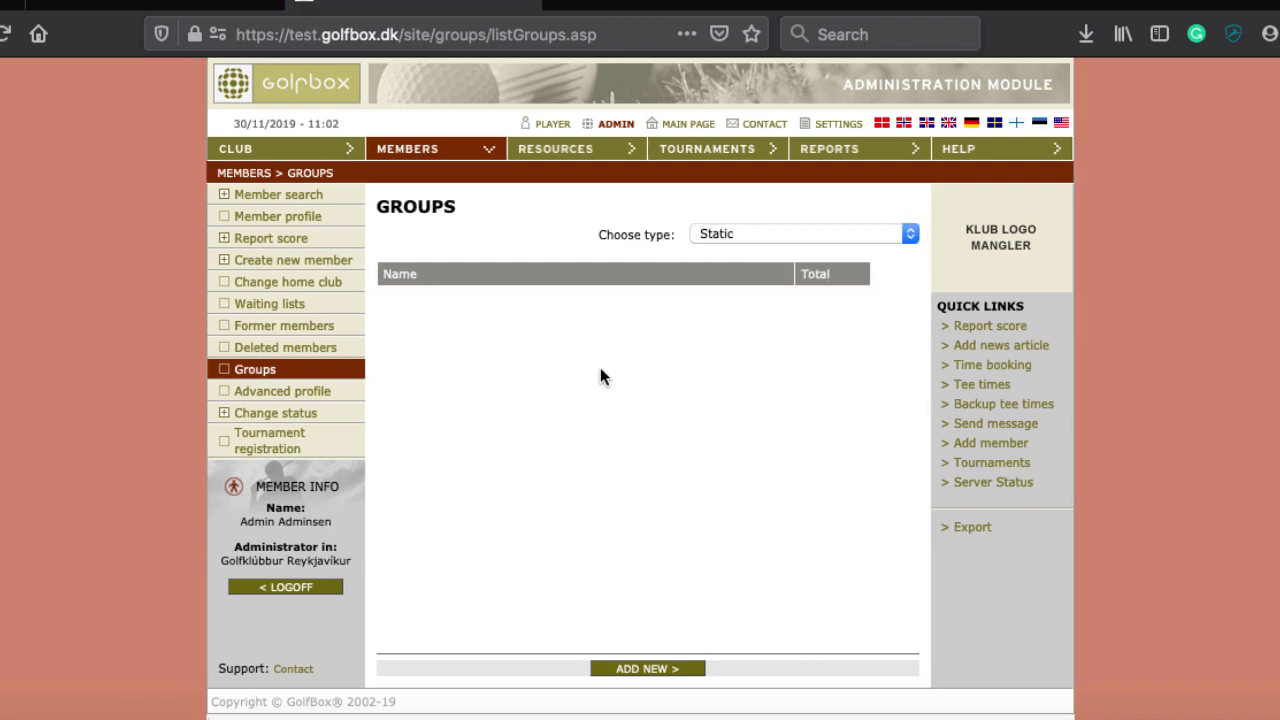
click(639, 668)
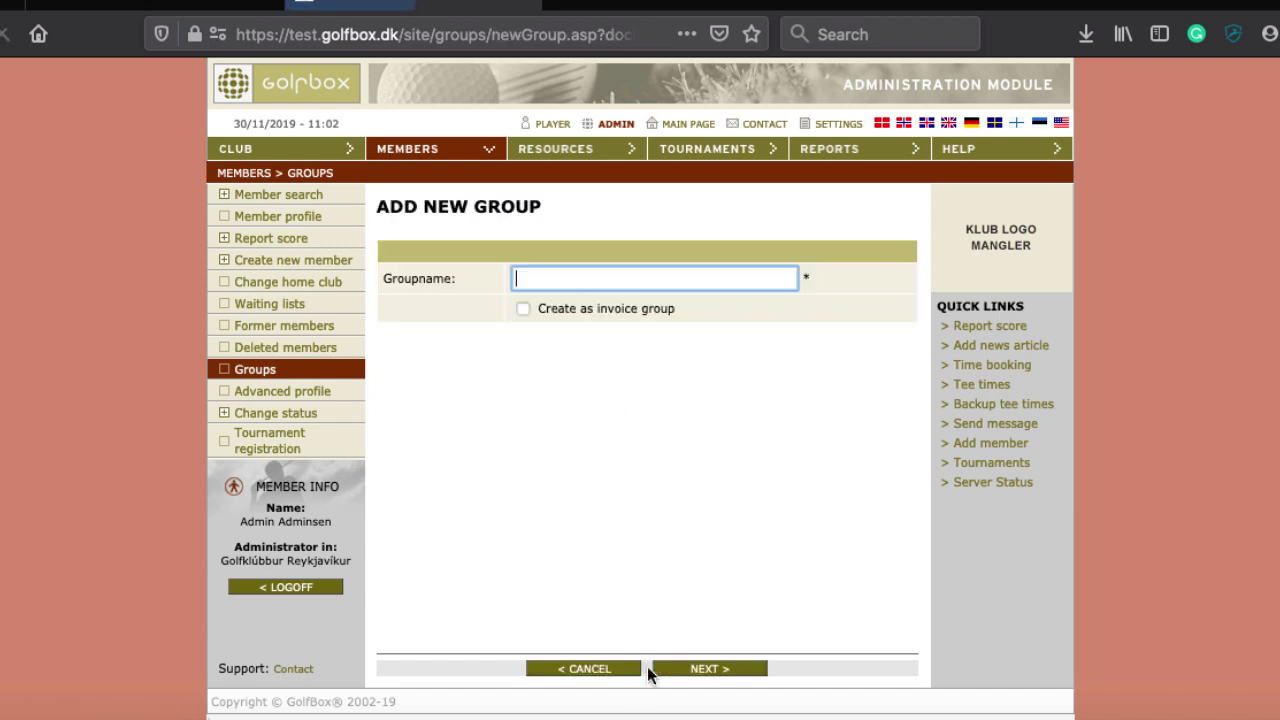
text(eginner)
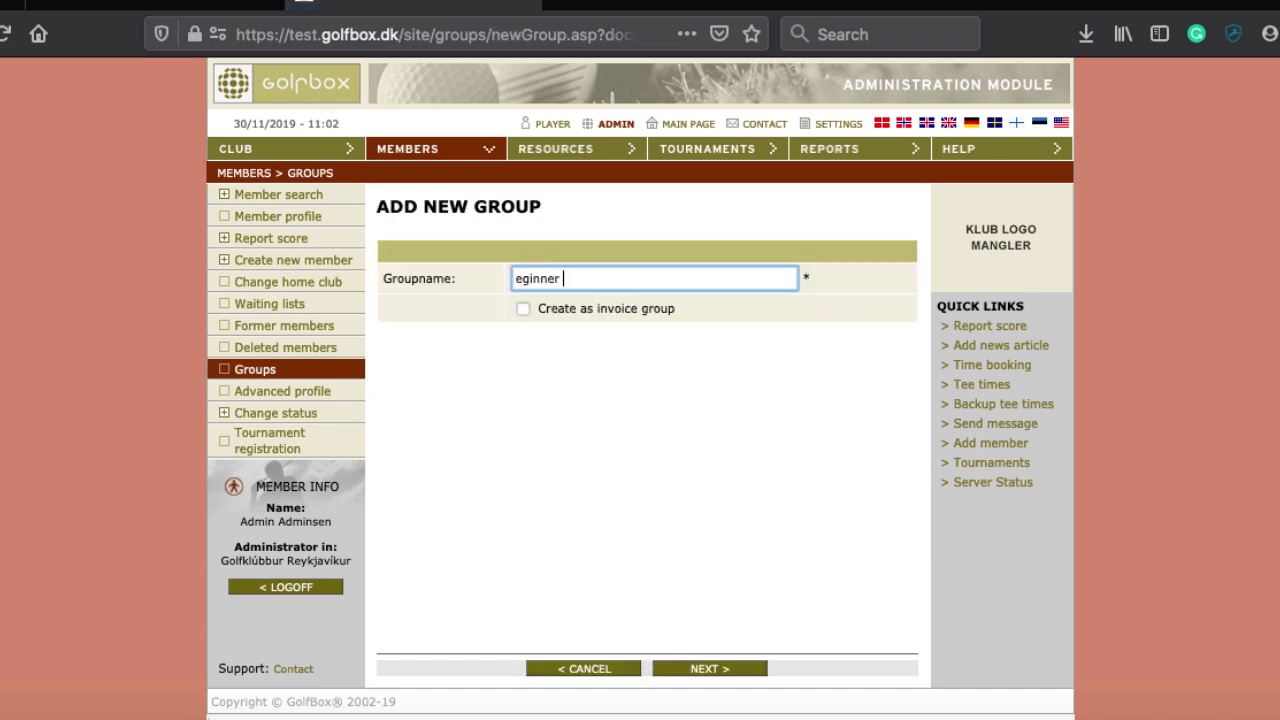
key(Home)
text(B)
key(End)
text(2019)
key(Return)
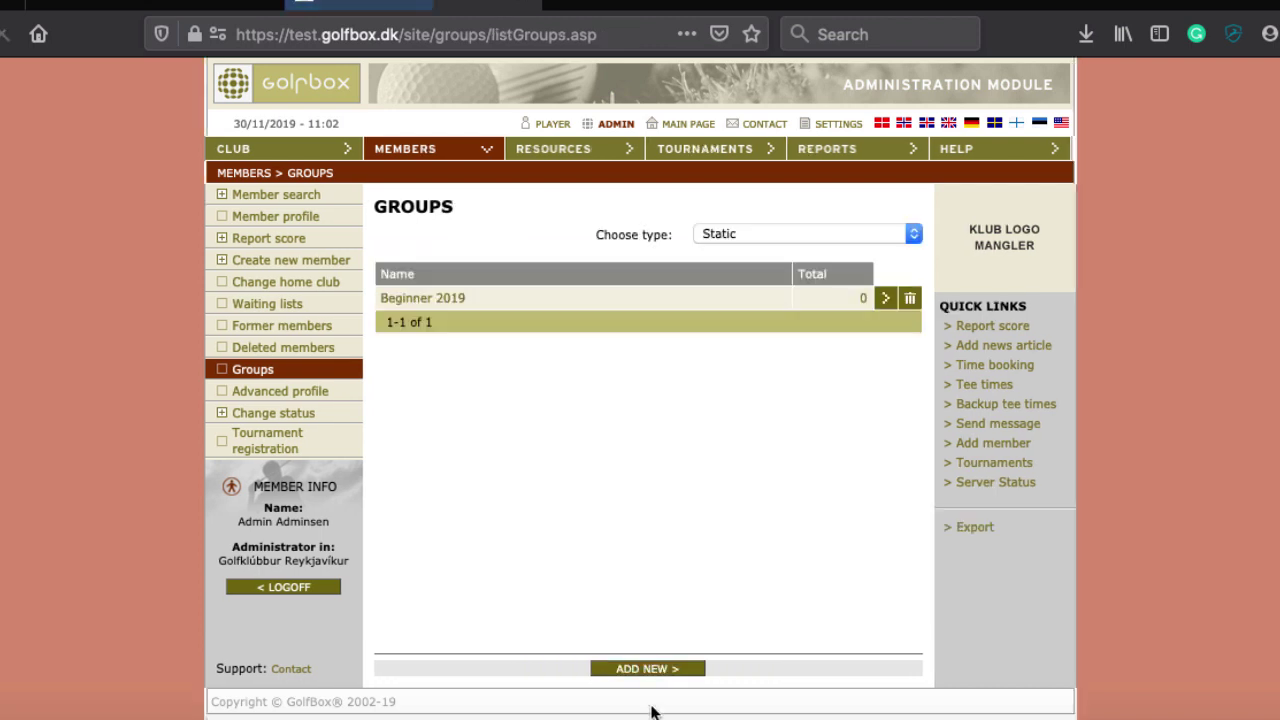
Create a second static group named 'Passed playing test'
click(624, 669)
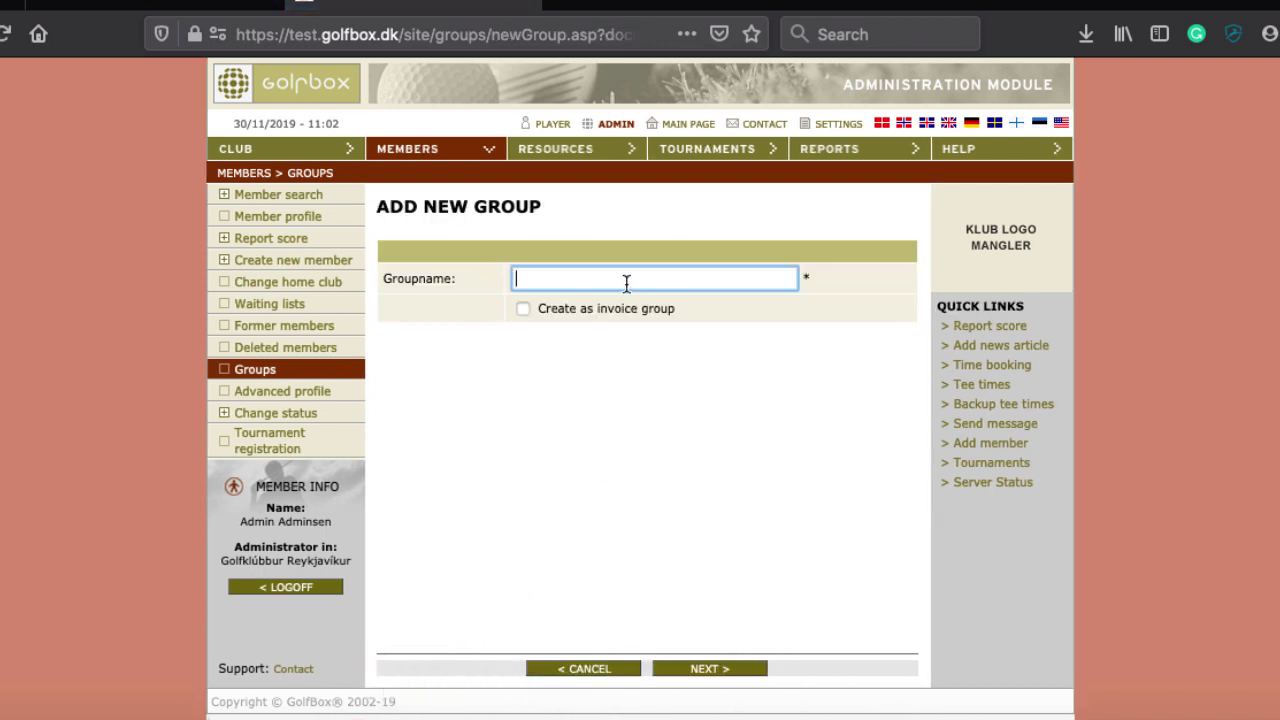
text(Padde)
key(BackSpace)
key(BackSpace)
key(BackSpace)
key(BackSpace)
text(ss)
key(BackSpace)
key(BackSpace)
text(assed playing test)
click(690, 669)
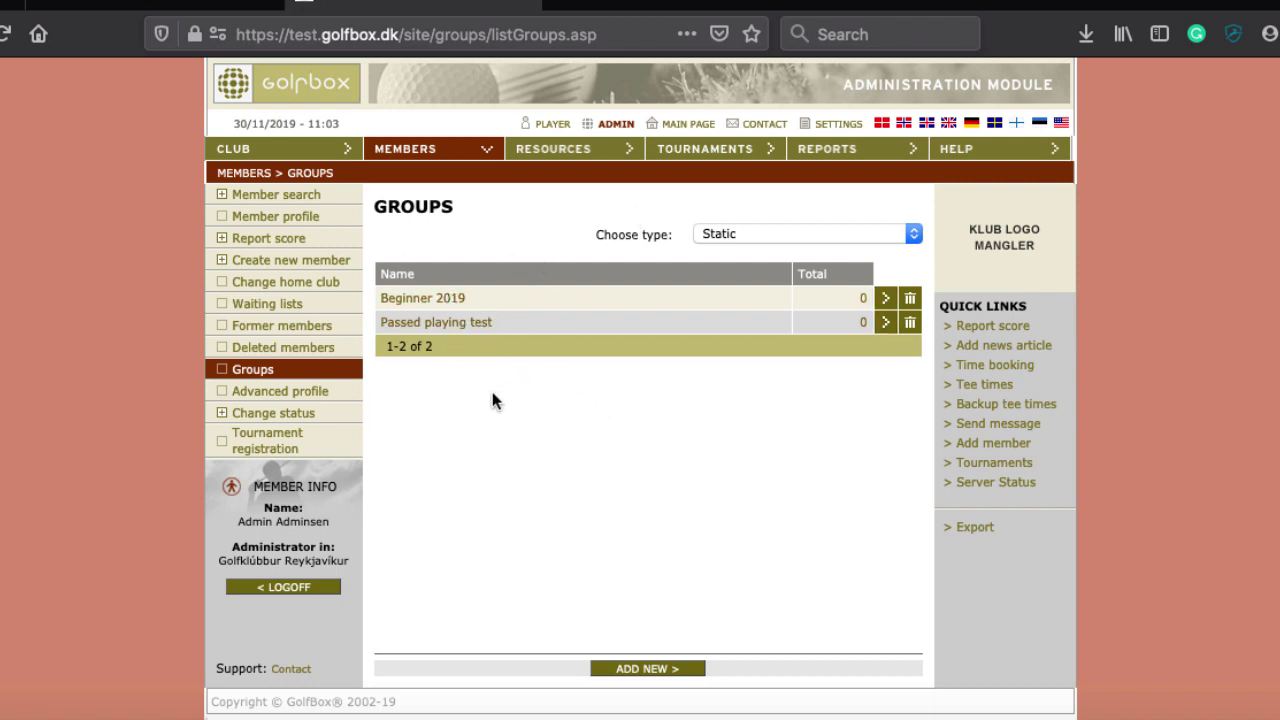
Browse the dynamic groups list, then go to Members > Create new member
click(722, 236)
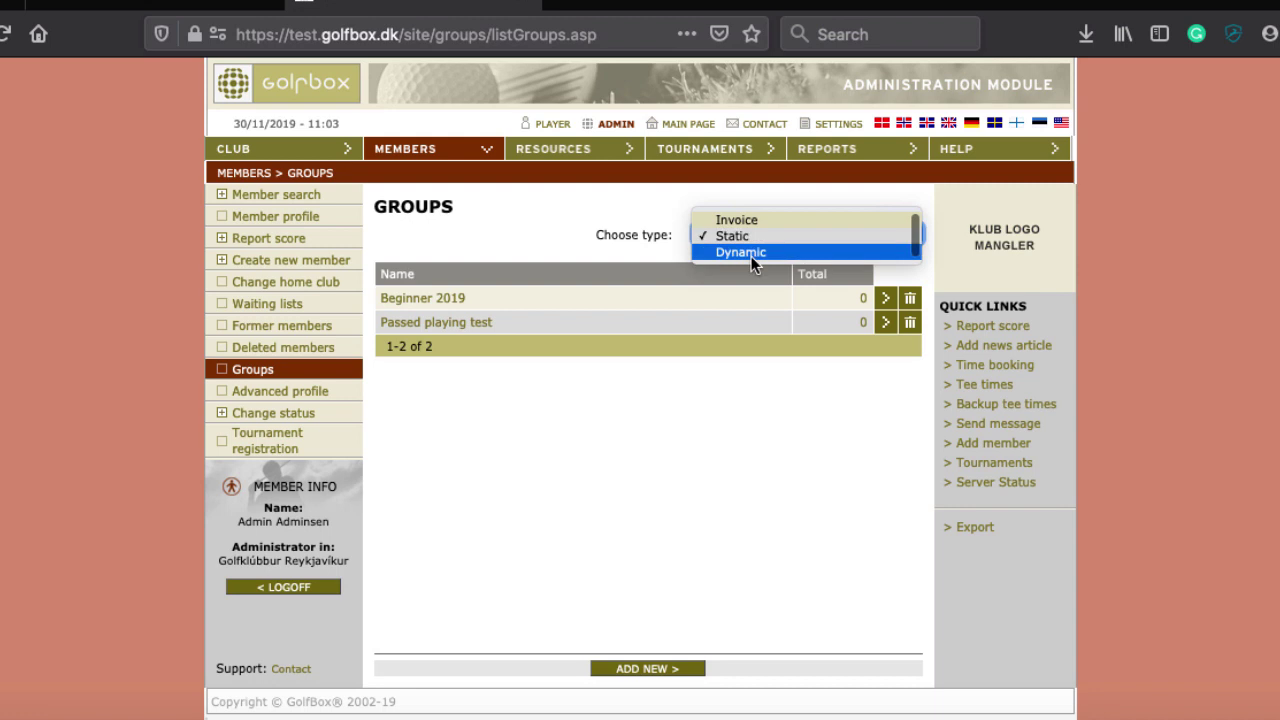
click(752, 258)
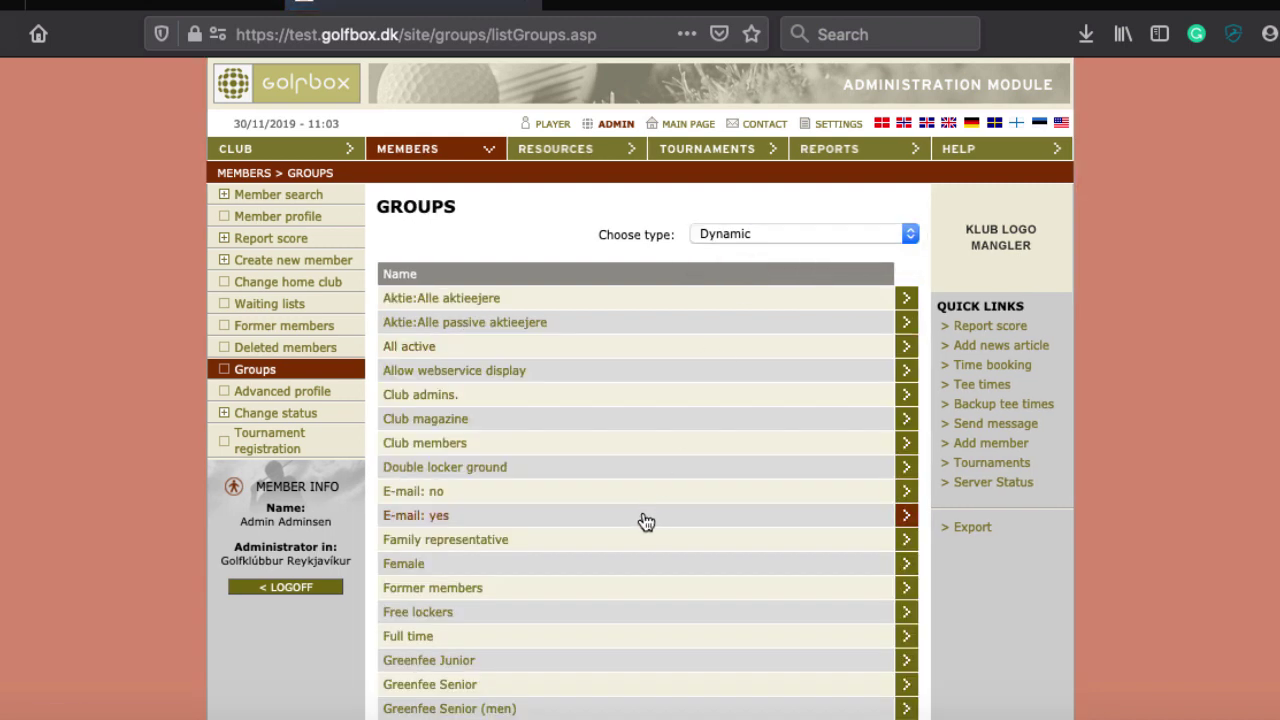
scroll(660, 486, down, 2)
scroll(460, 475, down, 8)
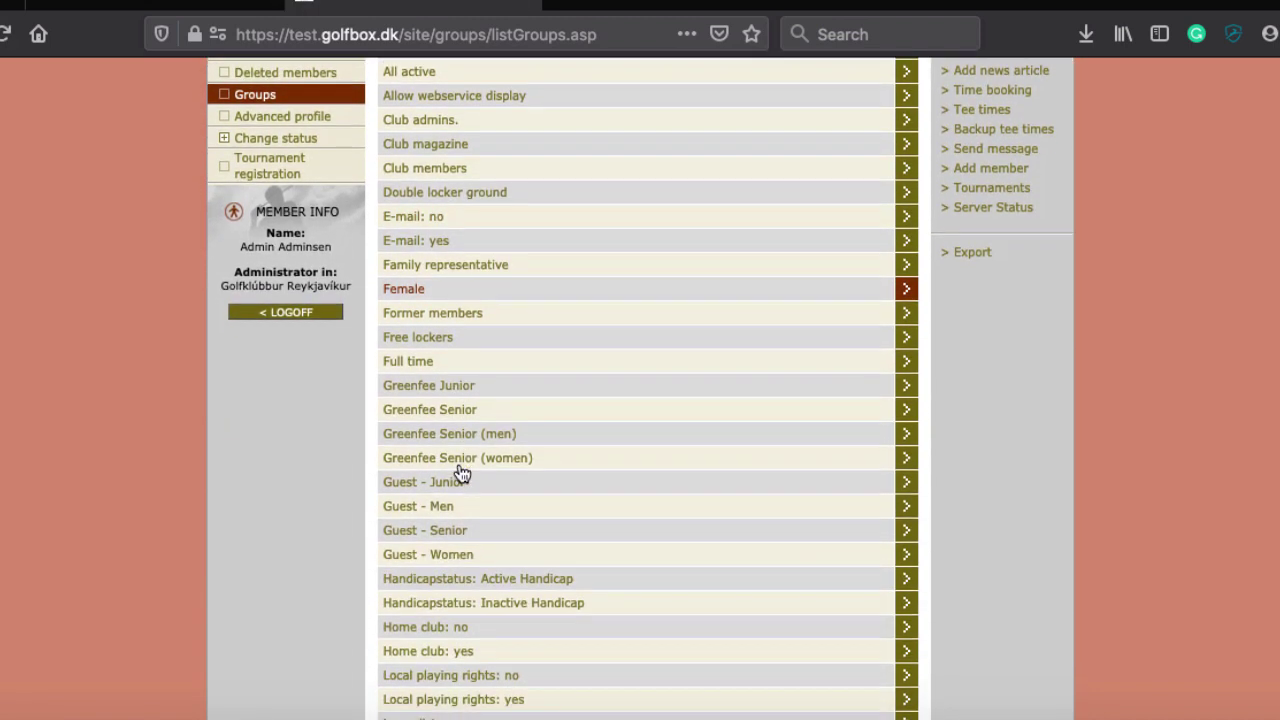
scroll(460, 475, down, 5)
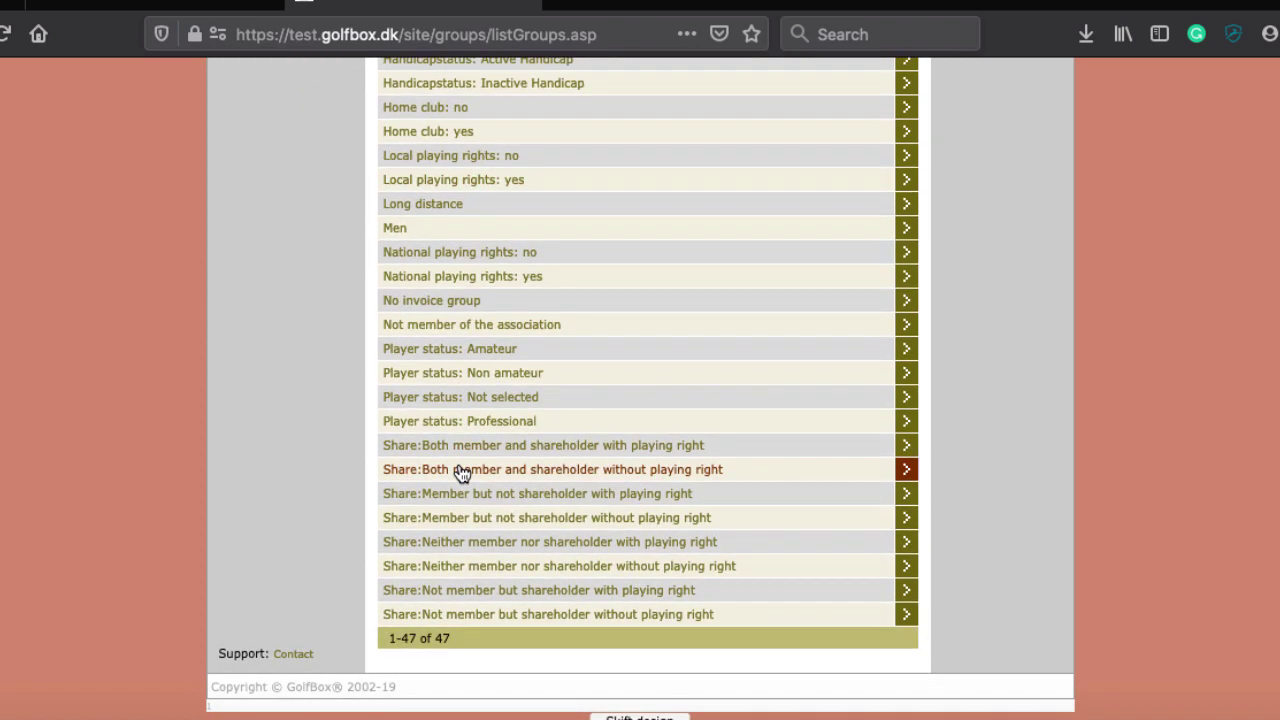
scroll(460, 472, up, 8)
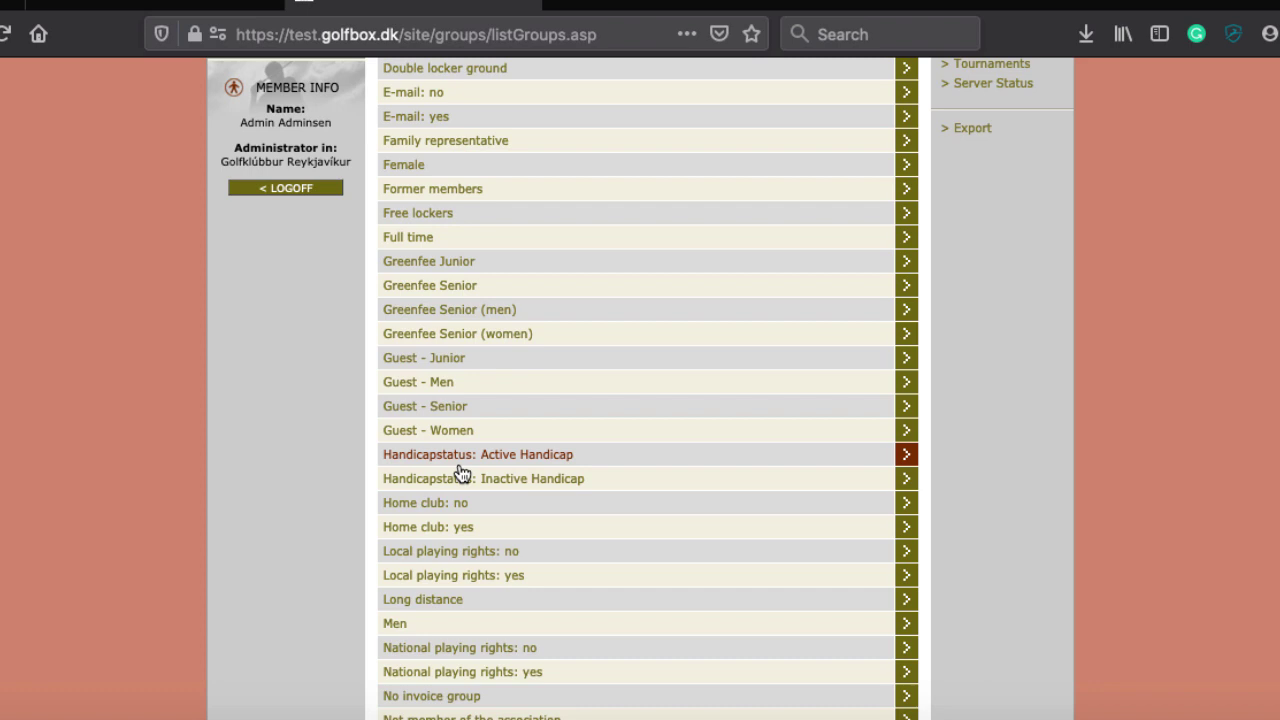
scroll(460, 472, up, 8)
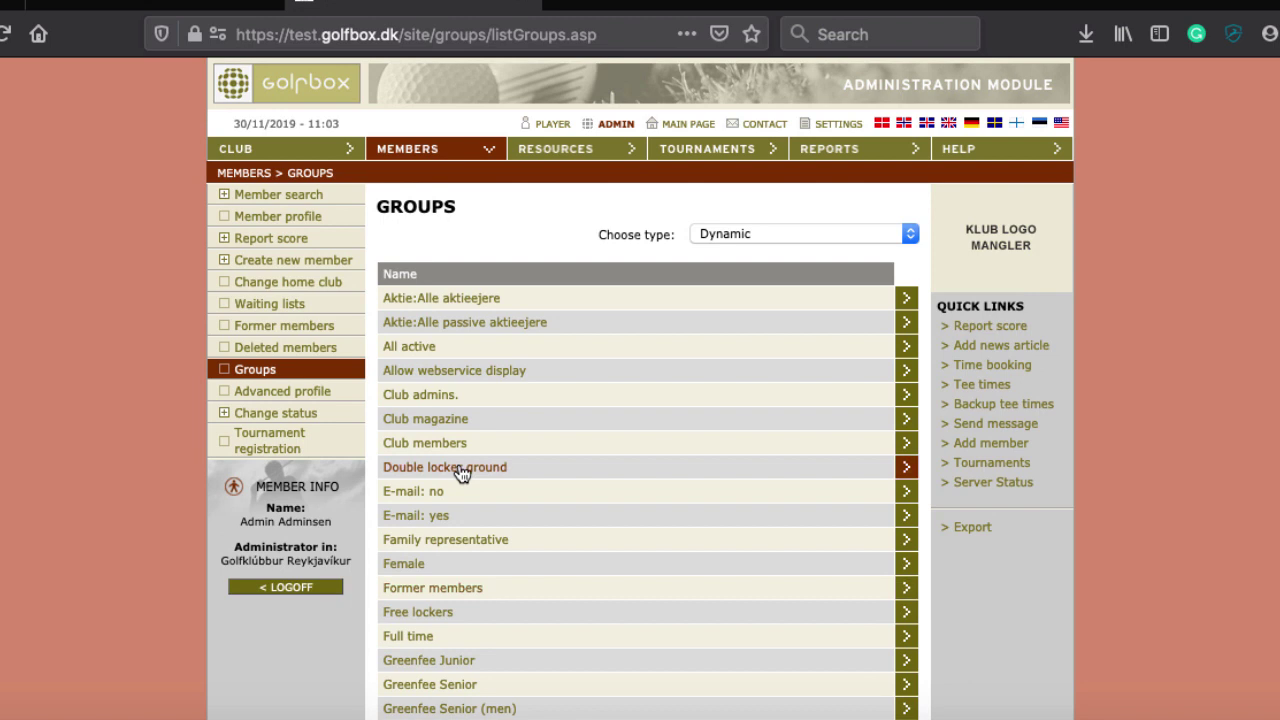
click(258, 372)
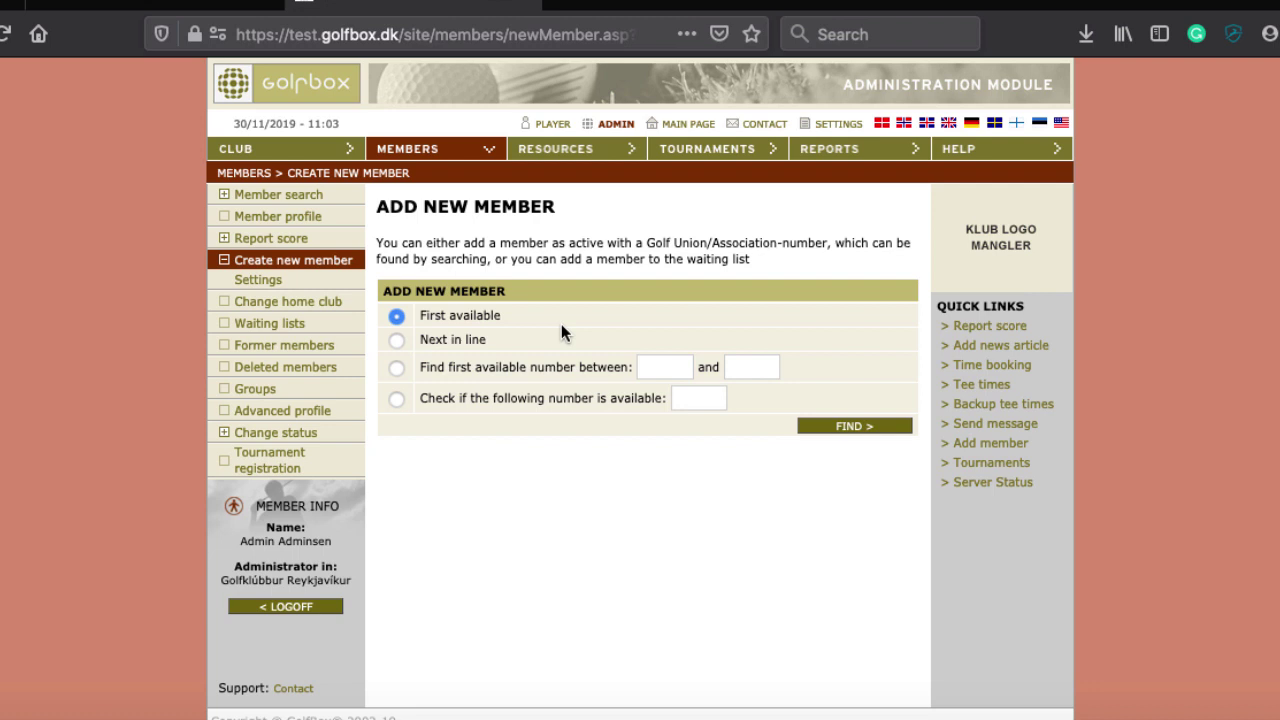
Check that member number 10 is available and start adding a member with it
click(397, 340)
click(396, 368)
click(685, 397)
text(10)
click(862, 428)
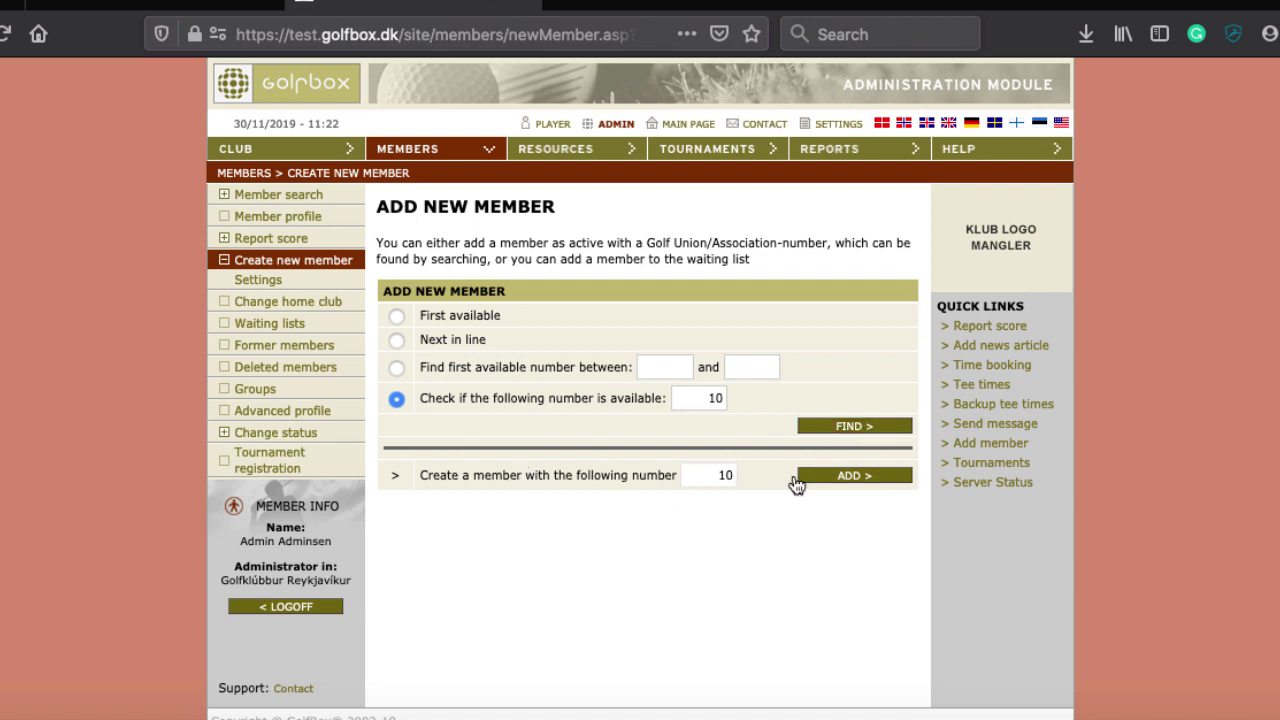
click(849, 480)
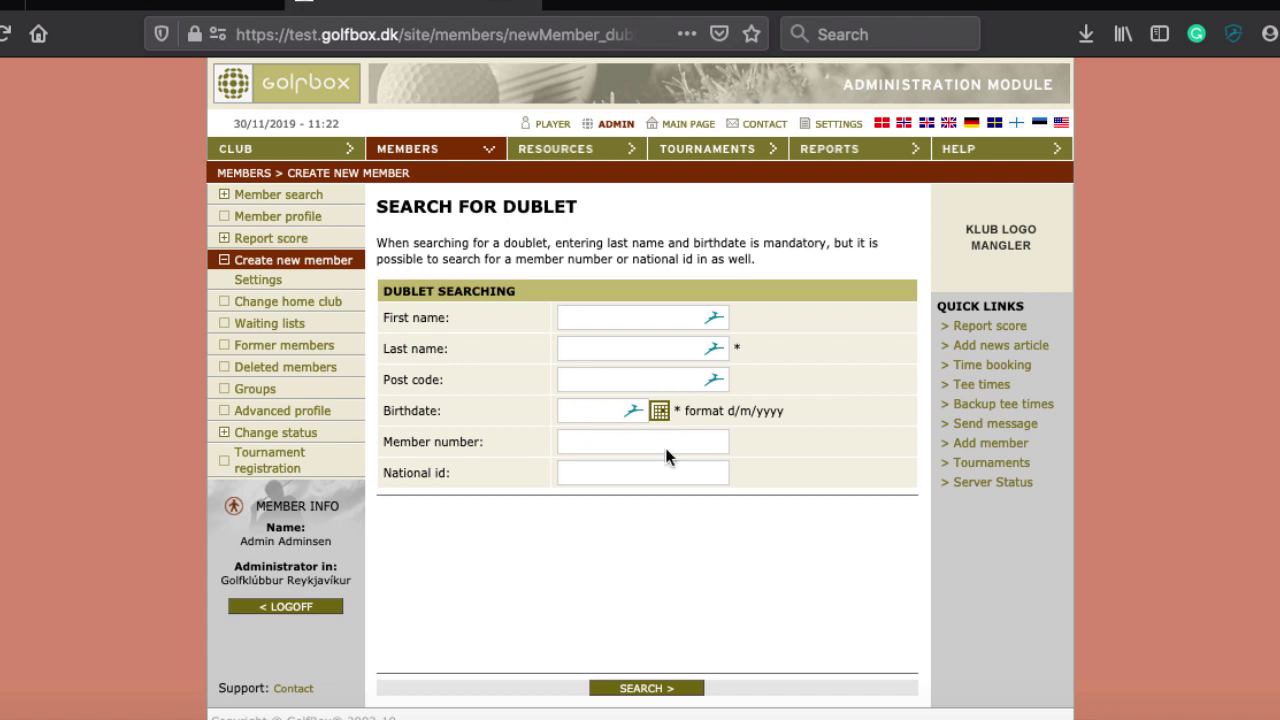
click(626, 476)
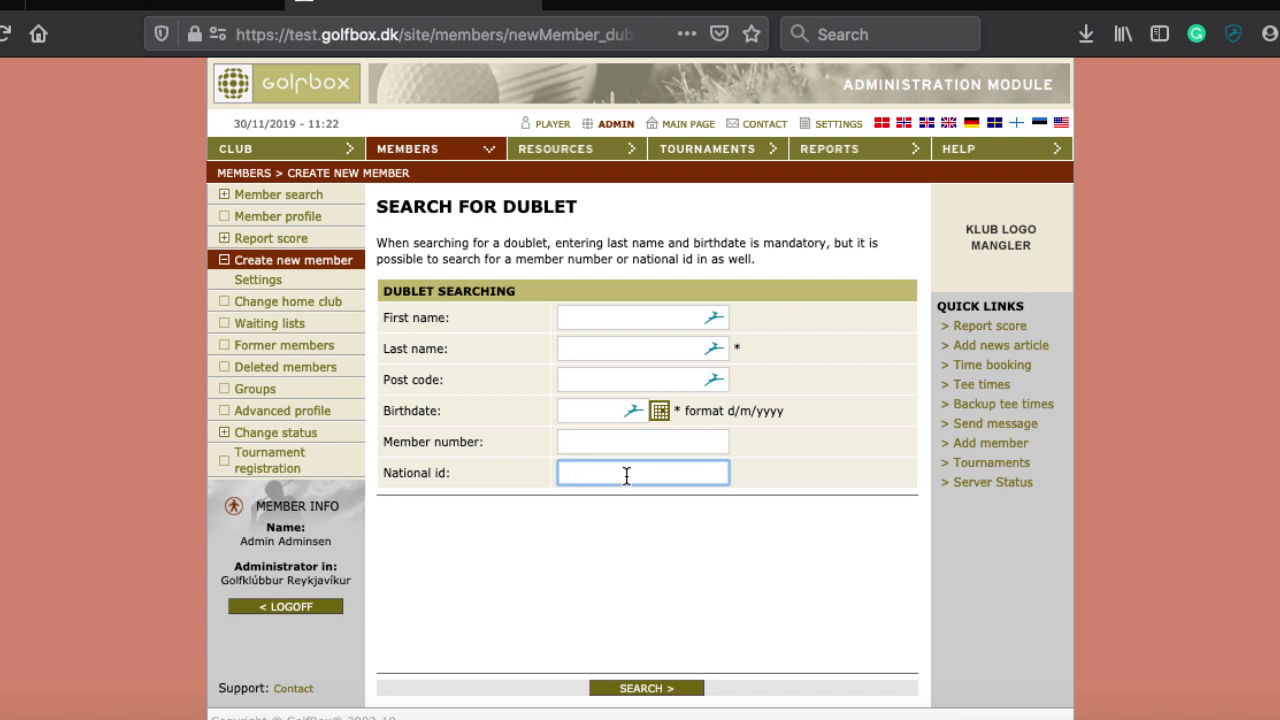
click(601, 350)
click(599, 318)
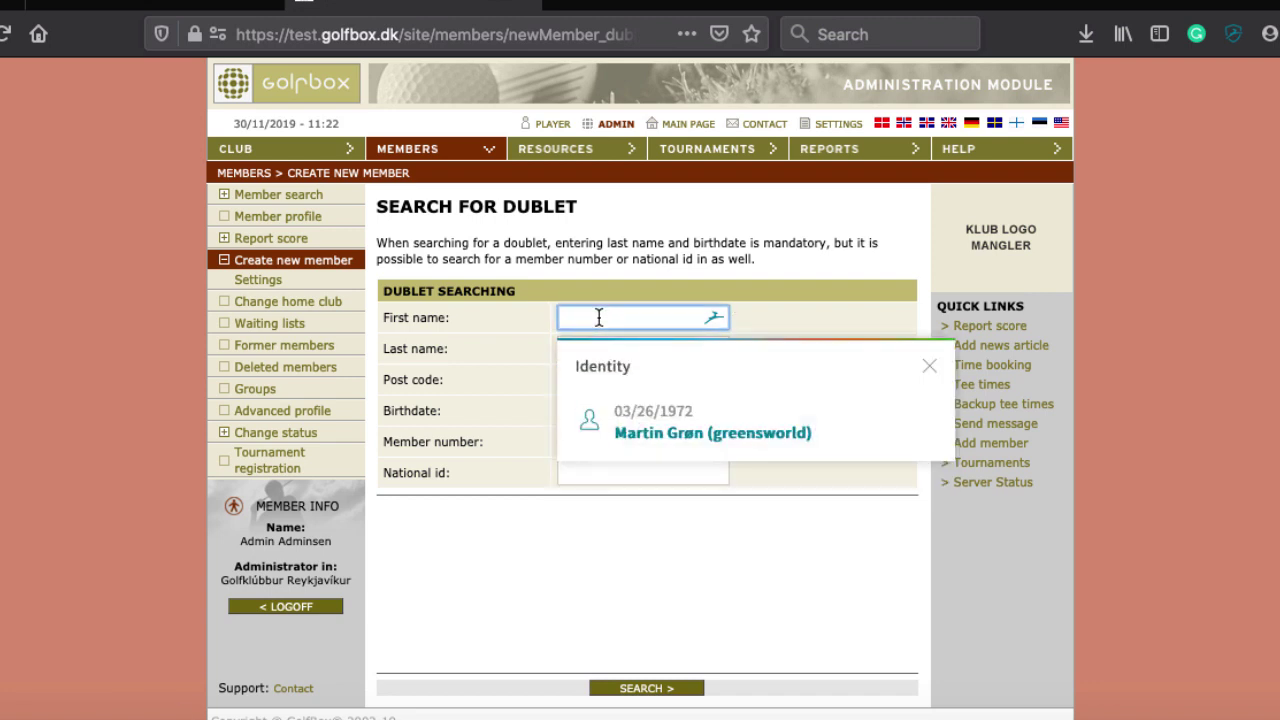
key(Escape)
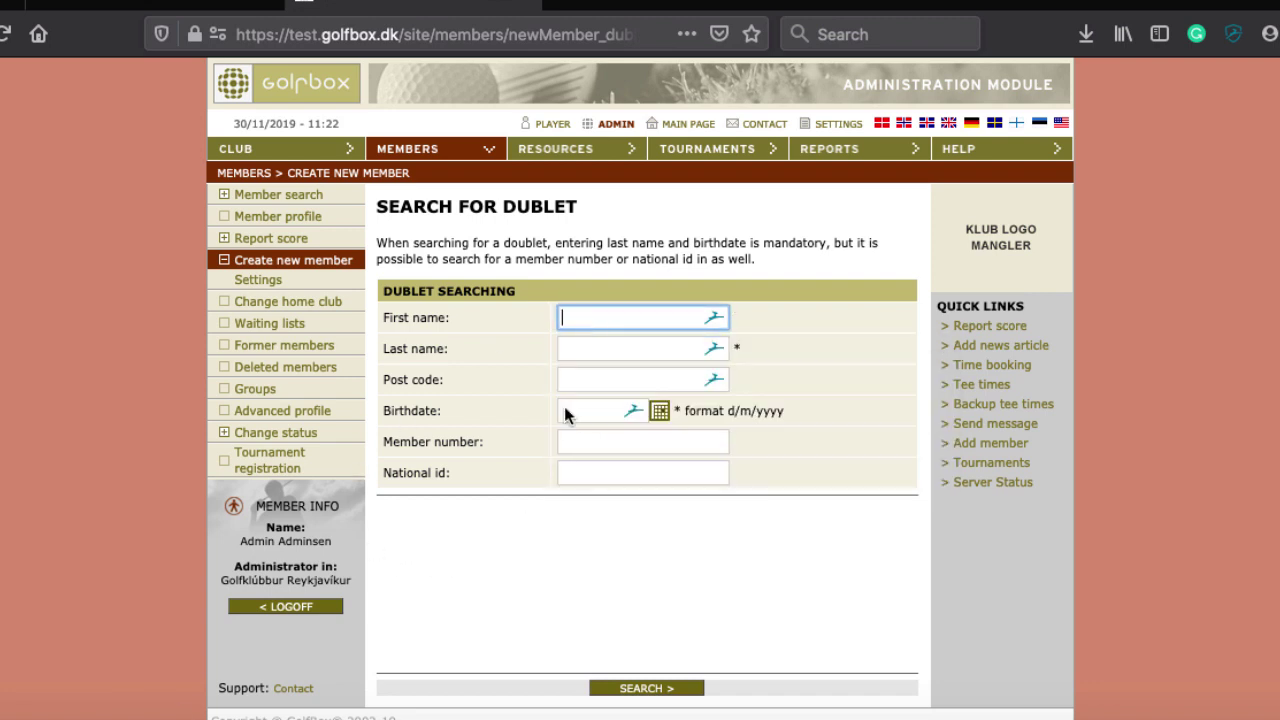
click(595, 418)
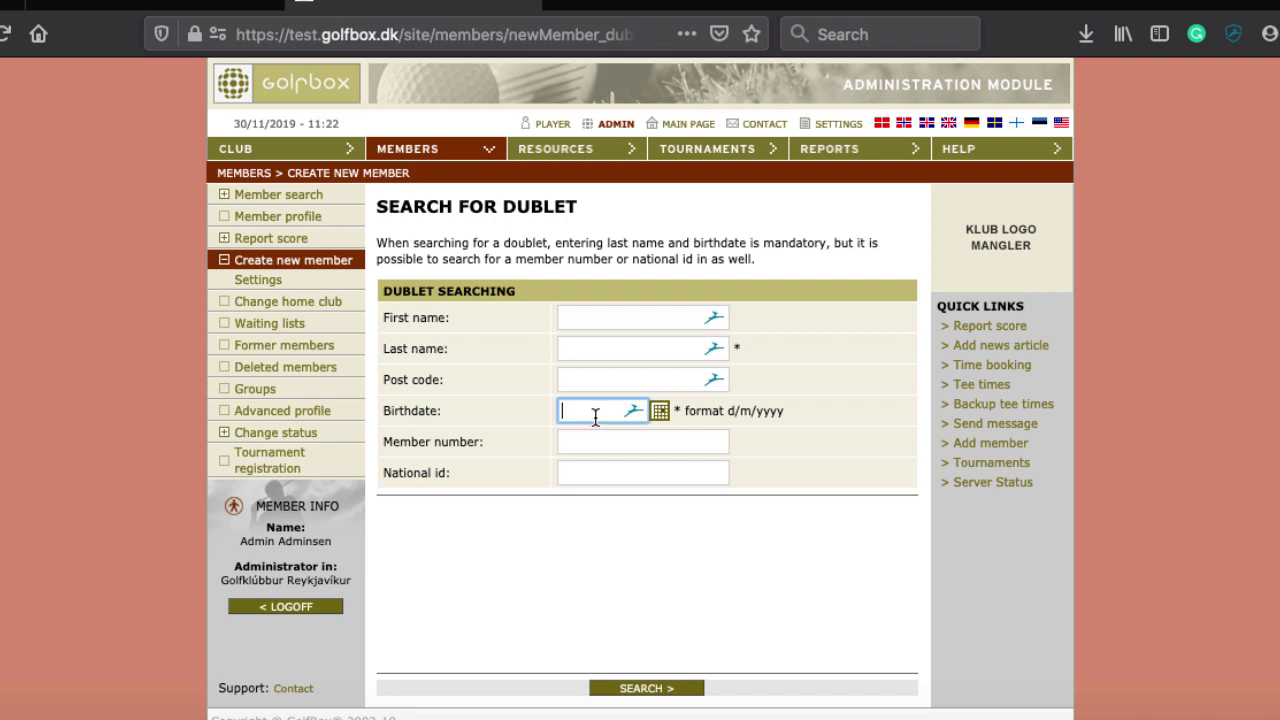
text(2811)
text(1962)
click(575, 413)
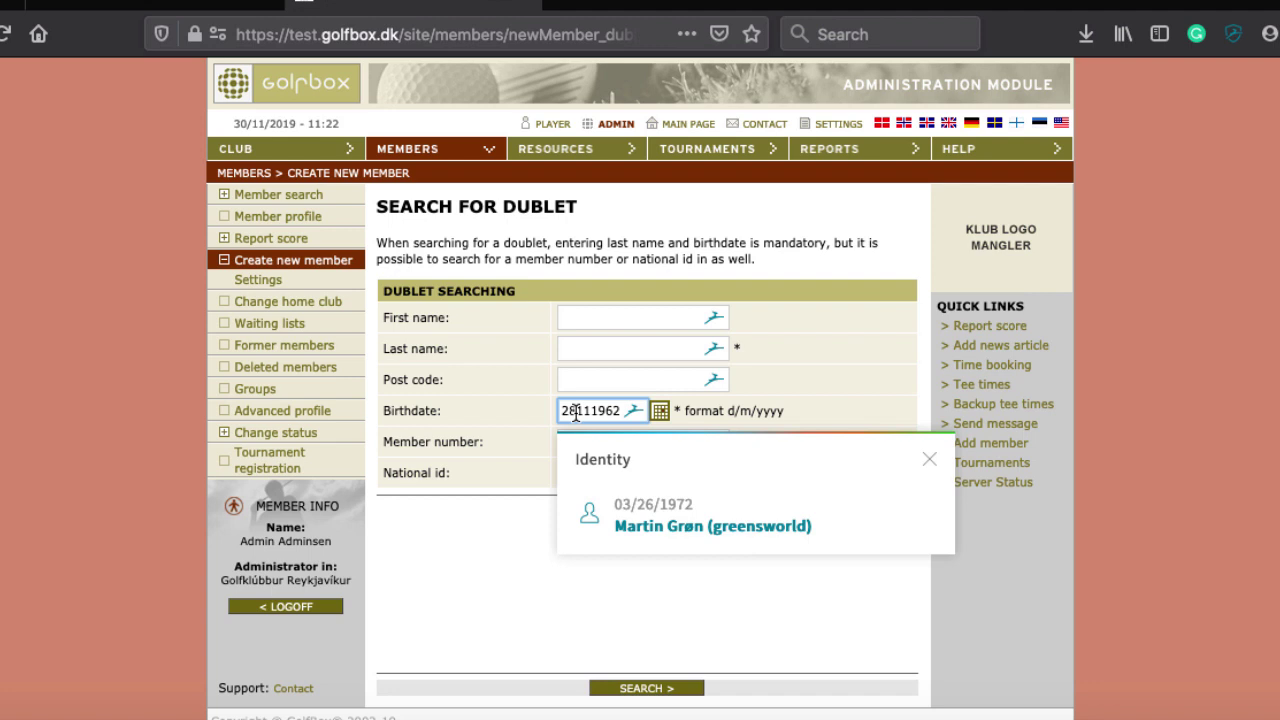
text(/11)
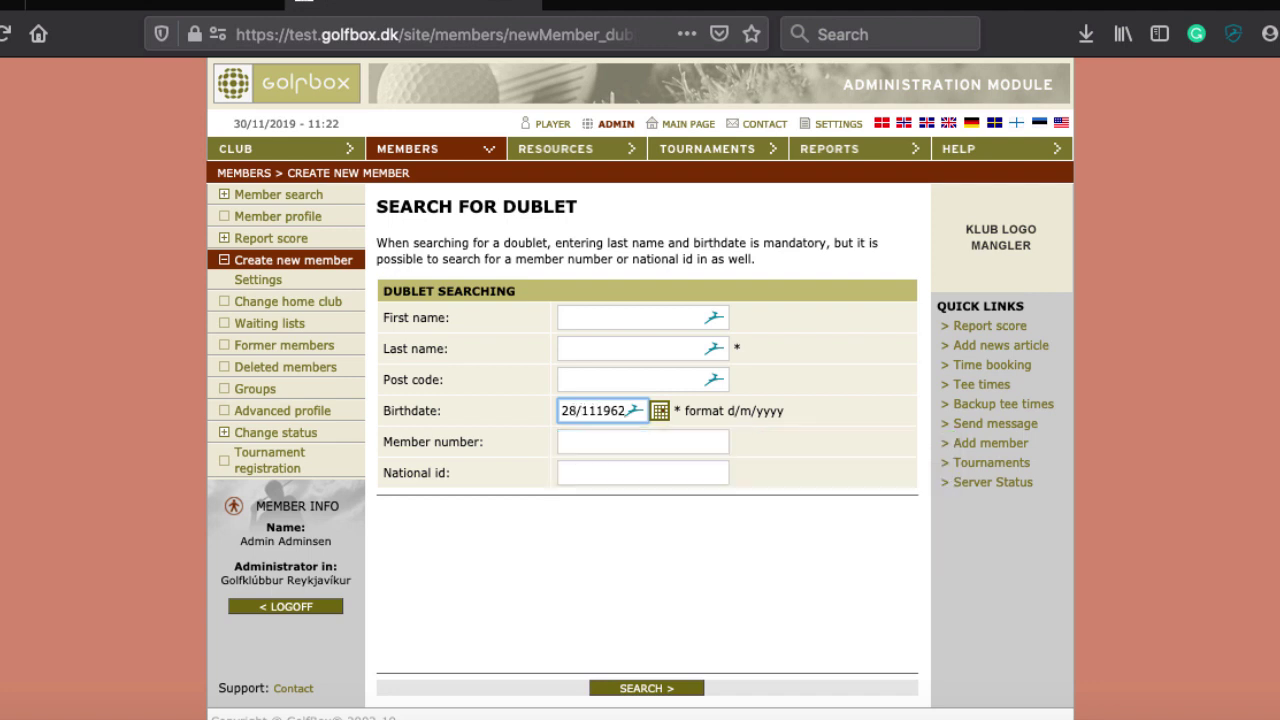
text(/)
click(581, 343)
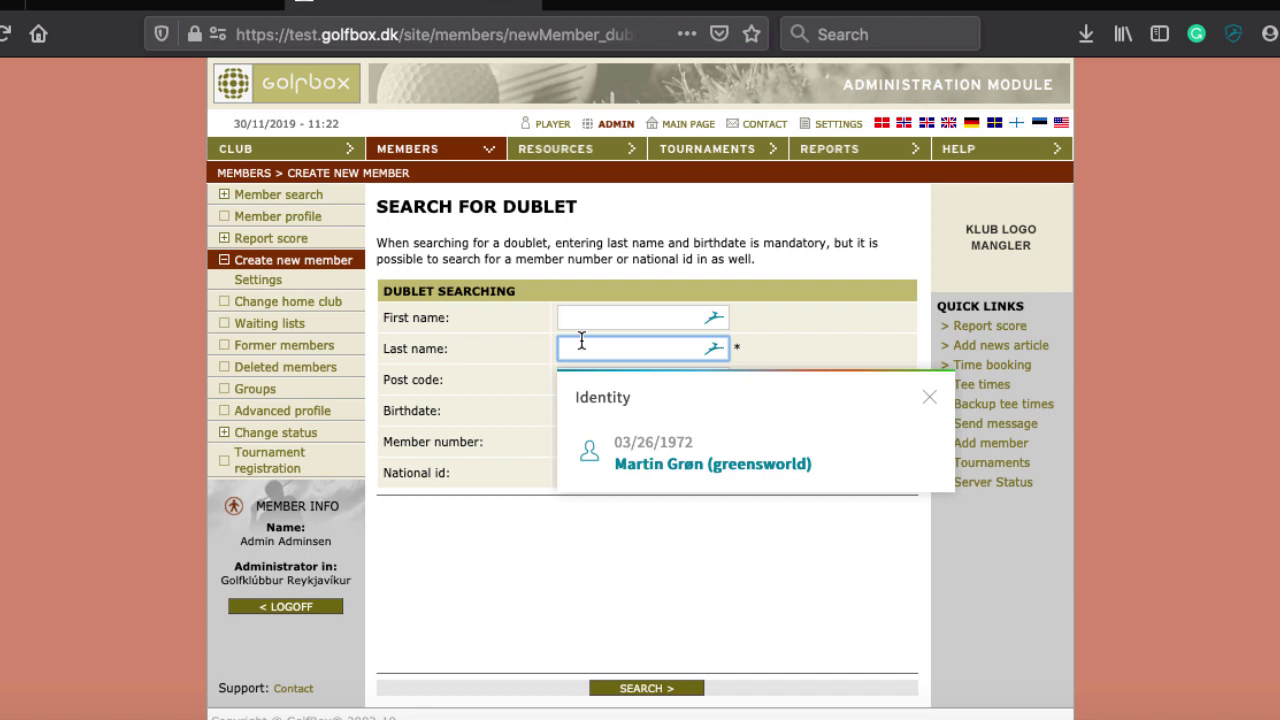
key(Escape)
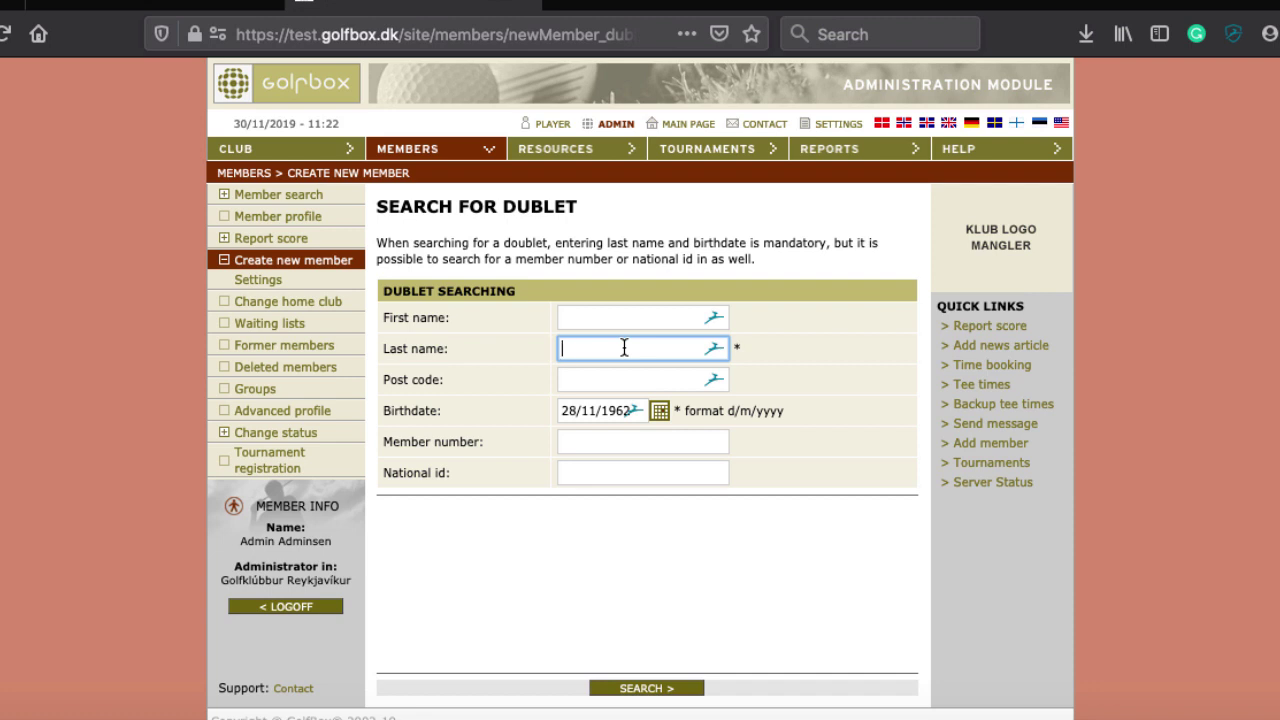
click(580, 476)
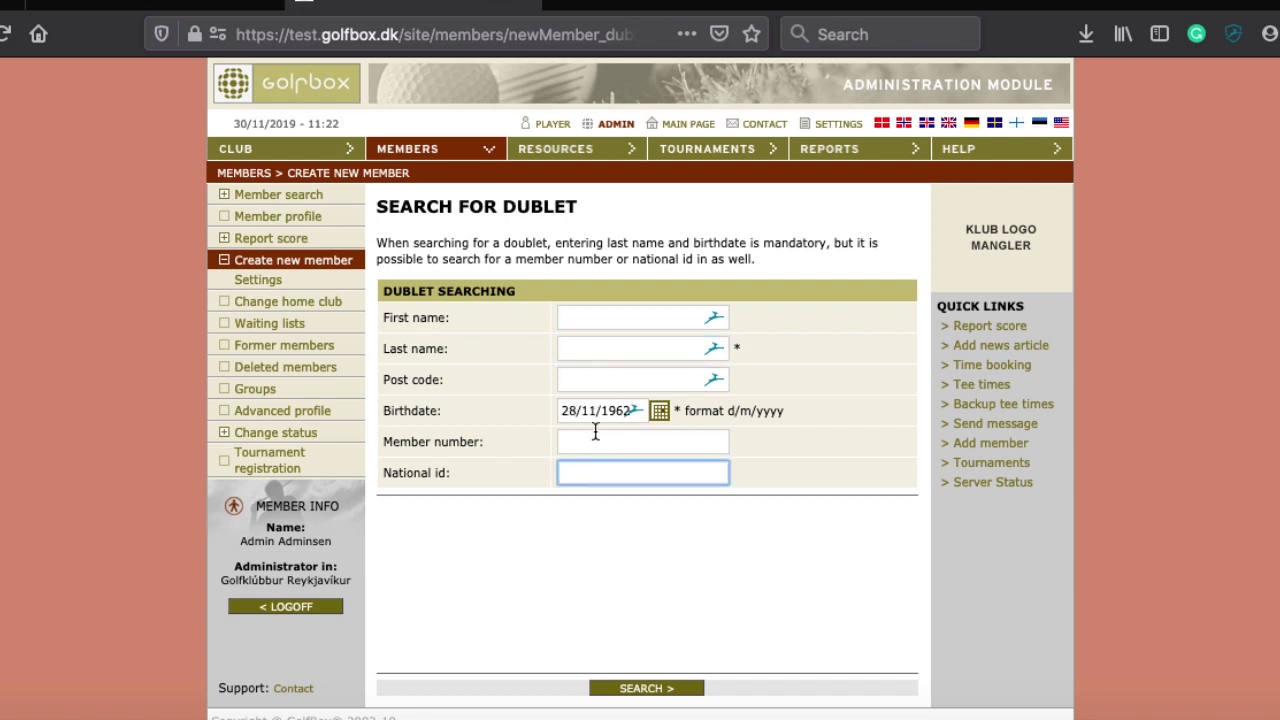
Clear the birthdate value from the duplicate-search form
click(578, 408)
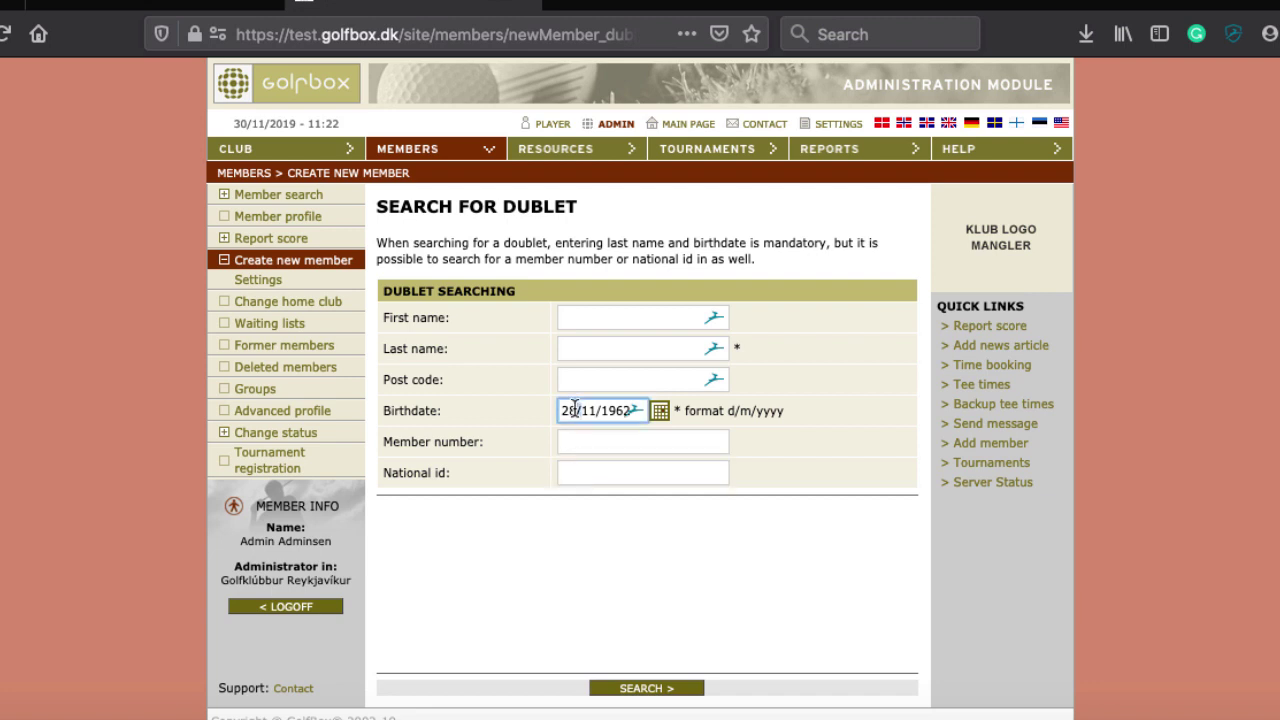
triple_click(576, 408)
key(BackSpace)
click(575, 478)
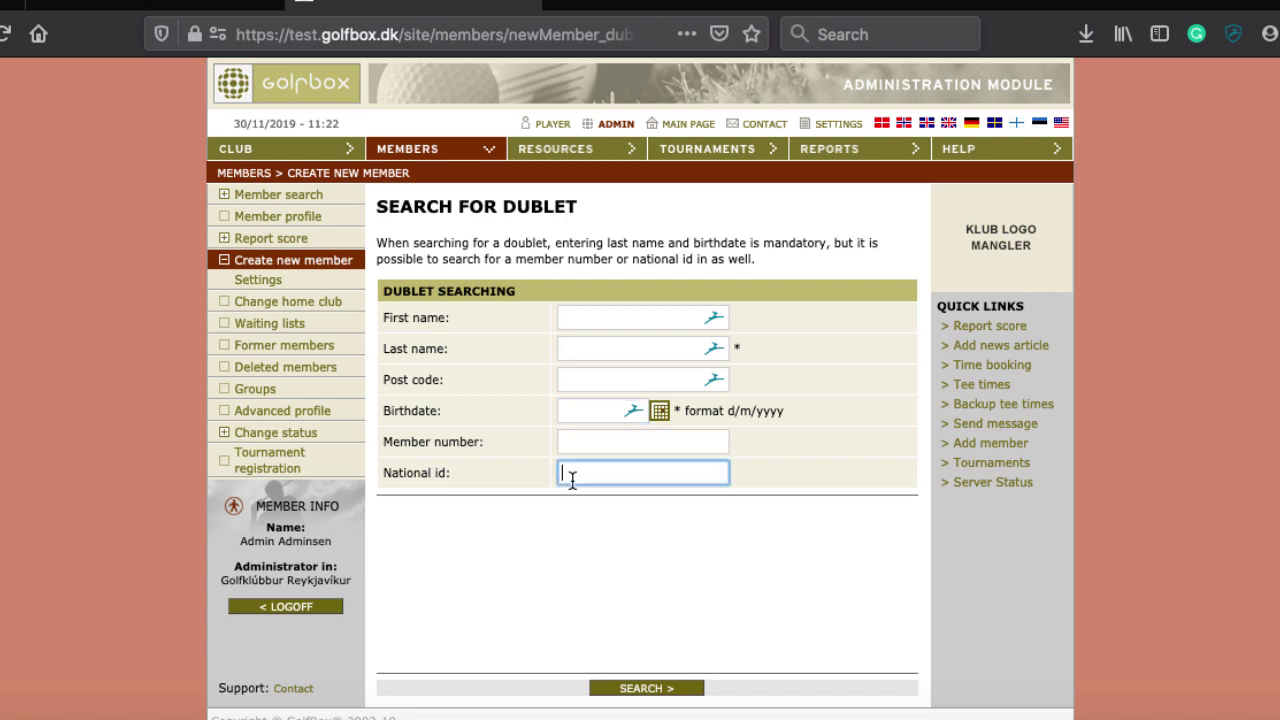
click(586, 413)
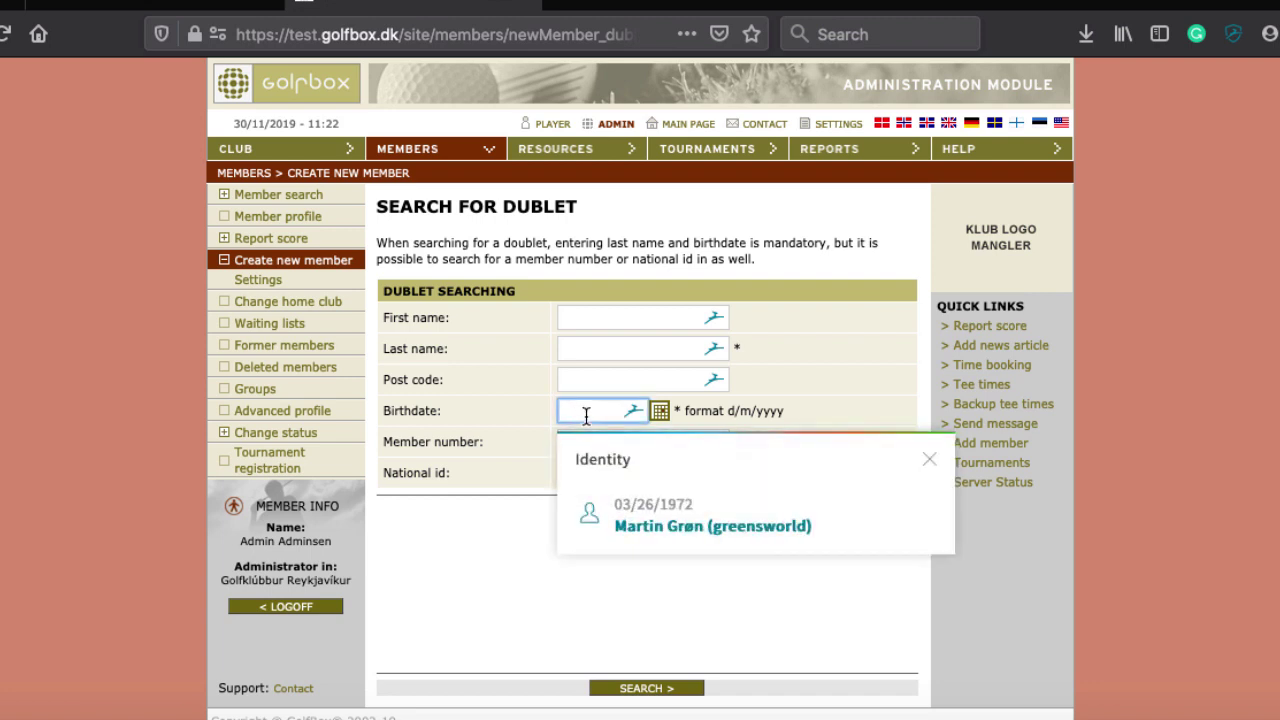
click(517, 540)
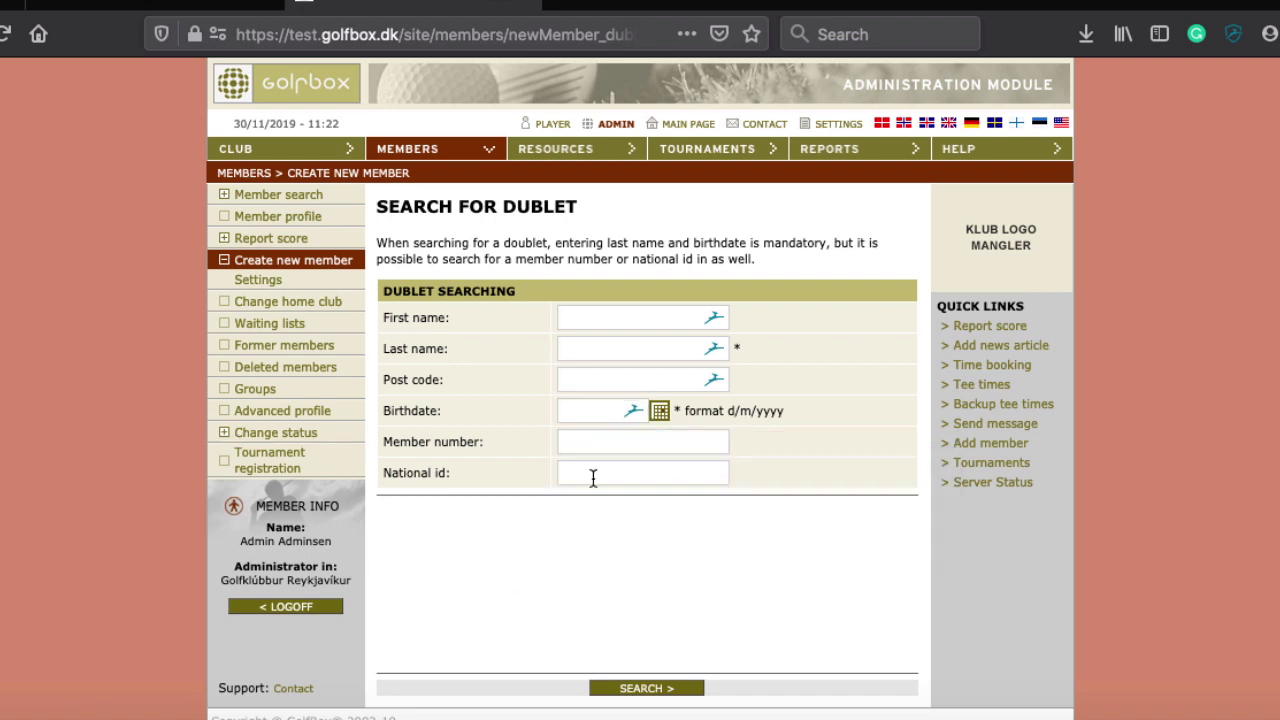
Enter the person's national id in the National id field
click(588, 476)
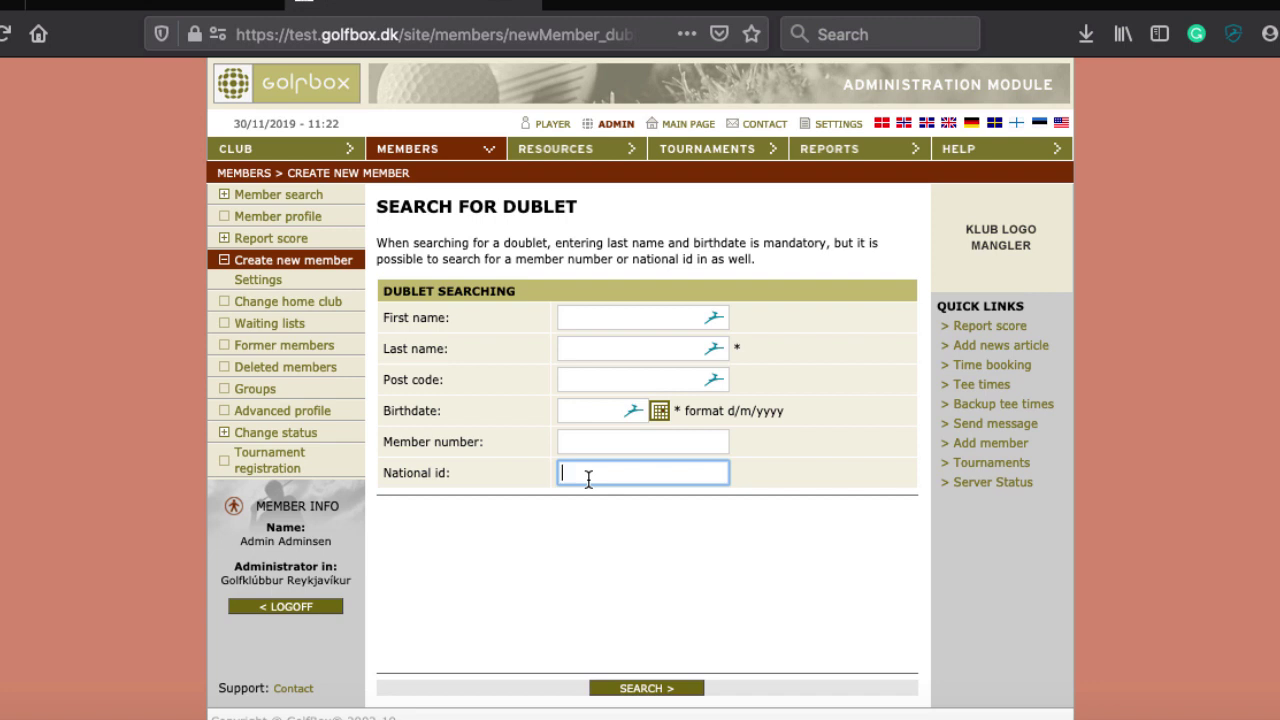
text(28)
key(BackSpace)
key(BackSpace)
click(617, 351)
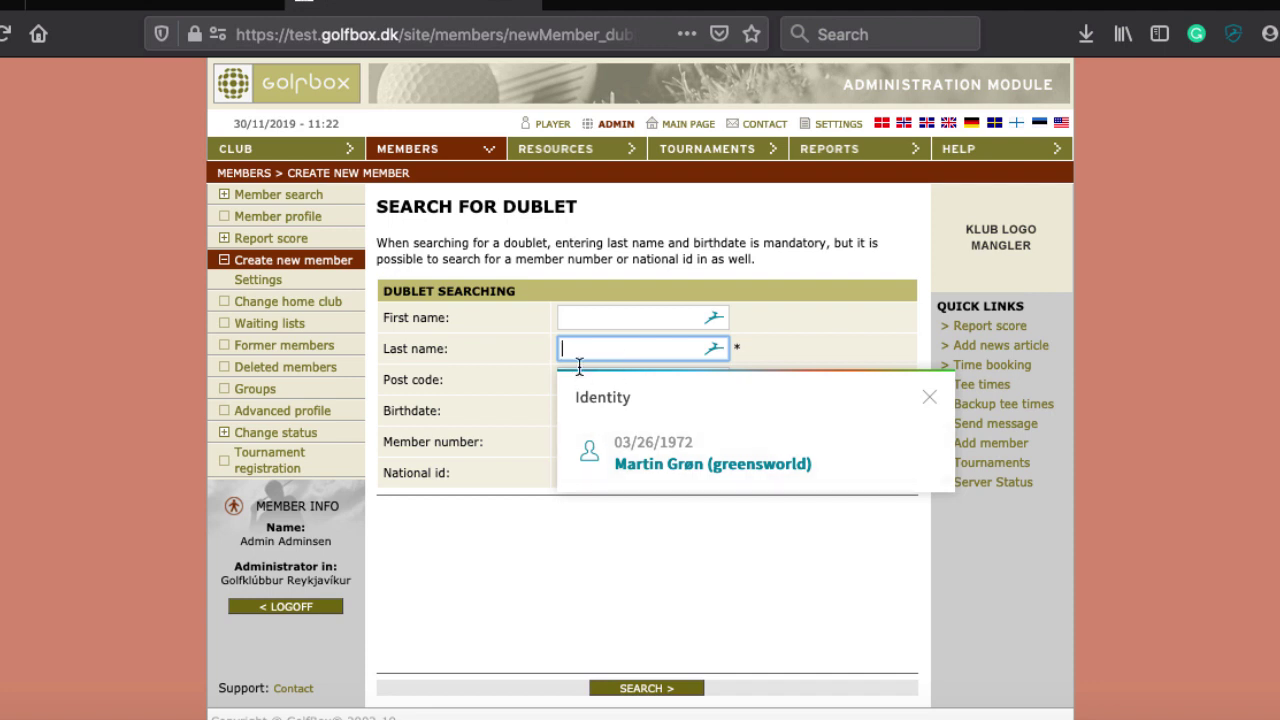
click(460, 432)
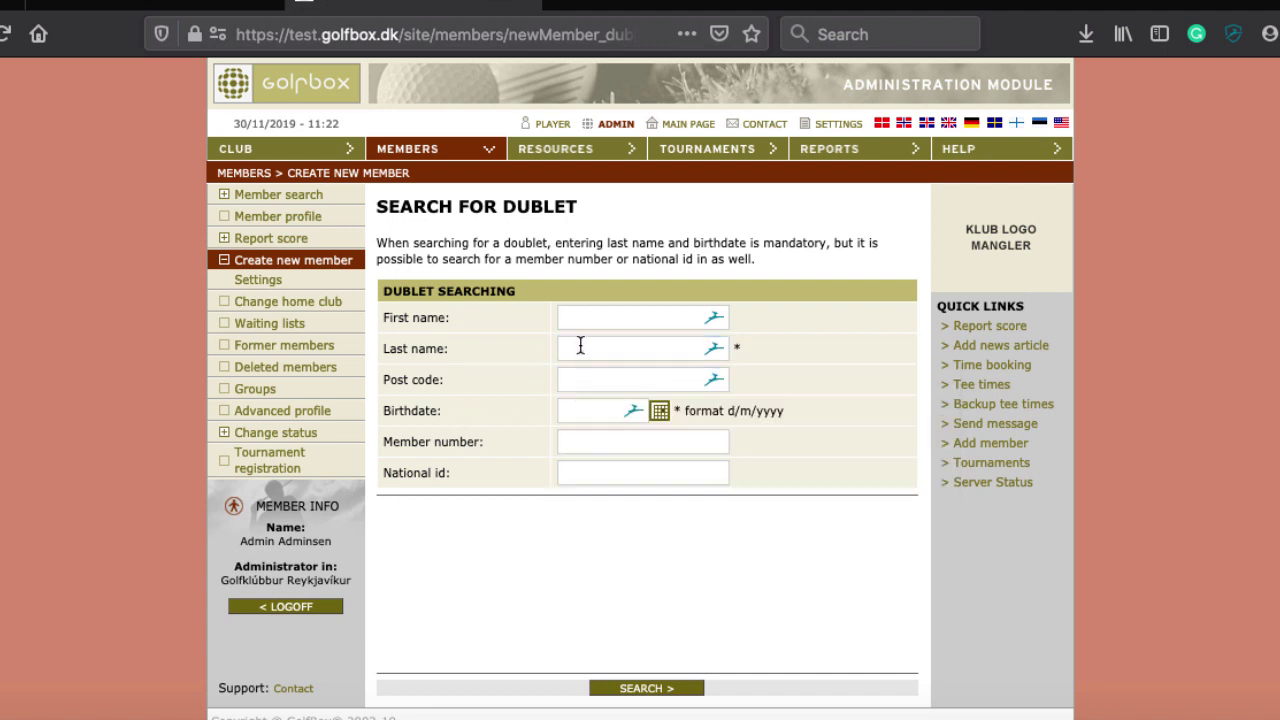
click(586, 474)
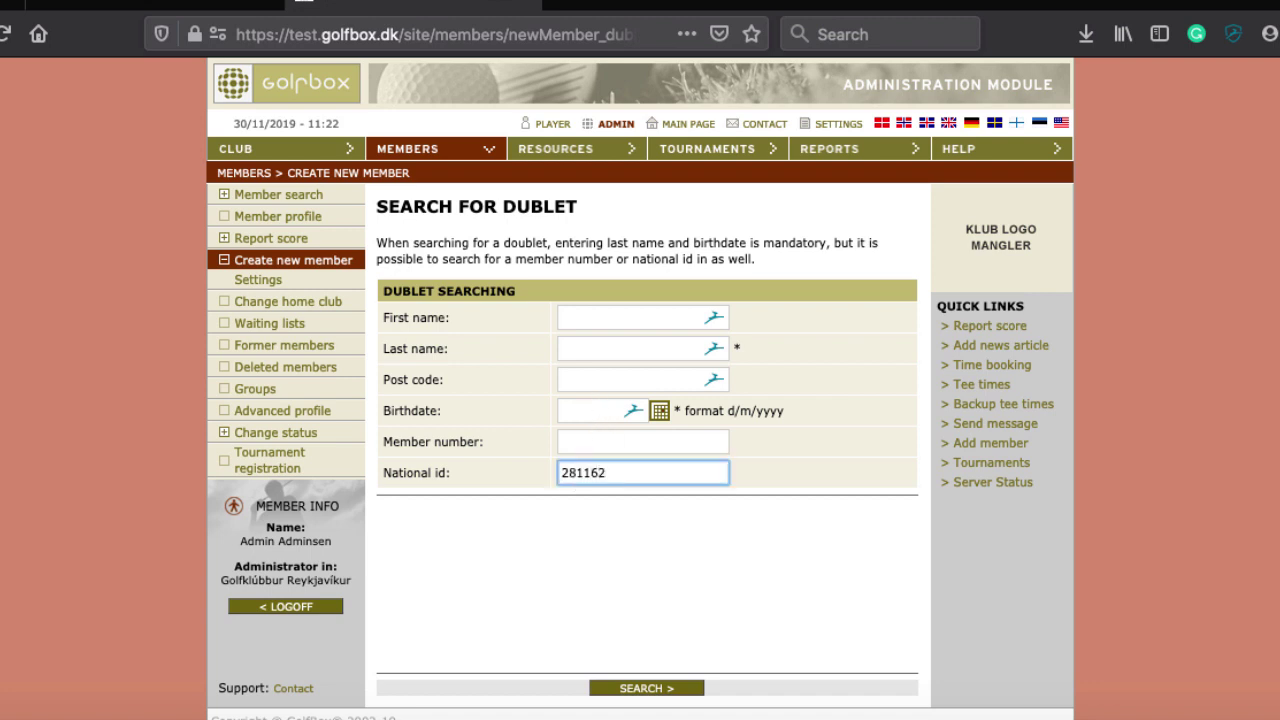
Search for duplicates by national ID, select the existing club member, and create the member without duplicate information
click(646, 688)
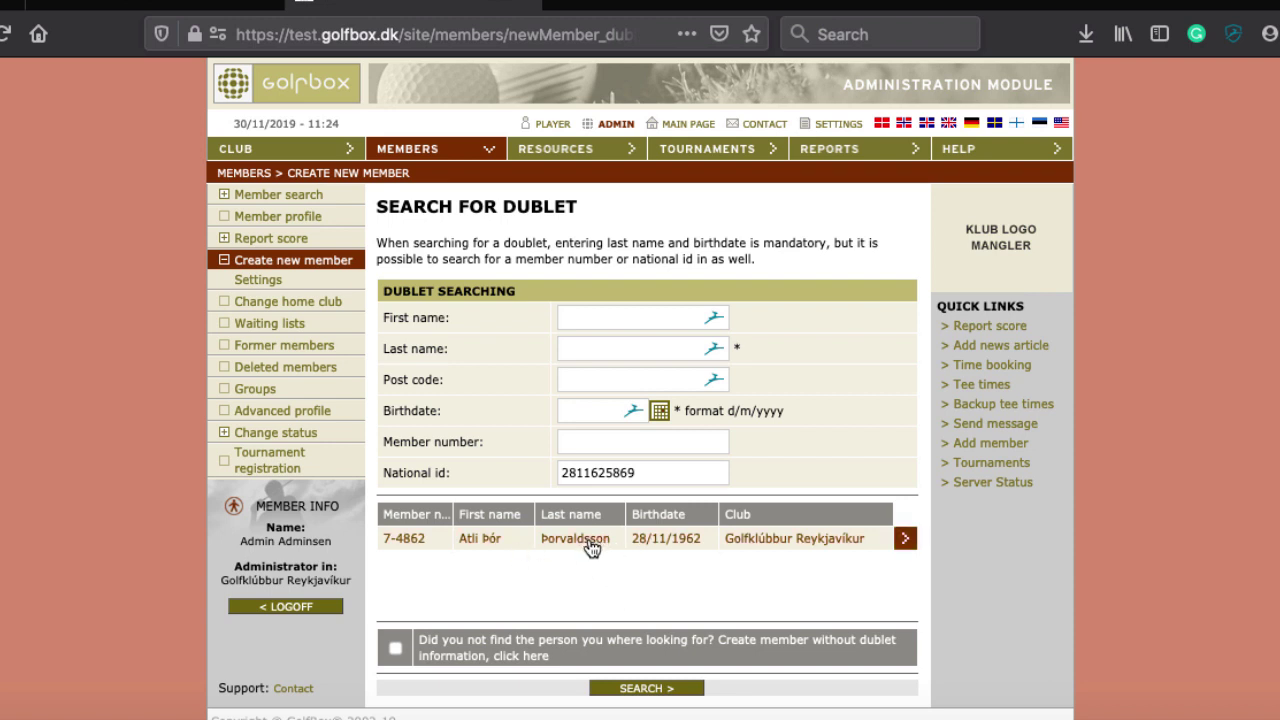
scroll(556, 581, down, 1)
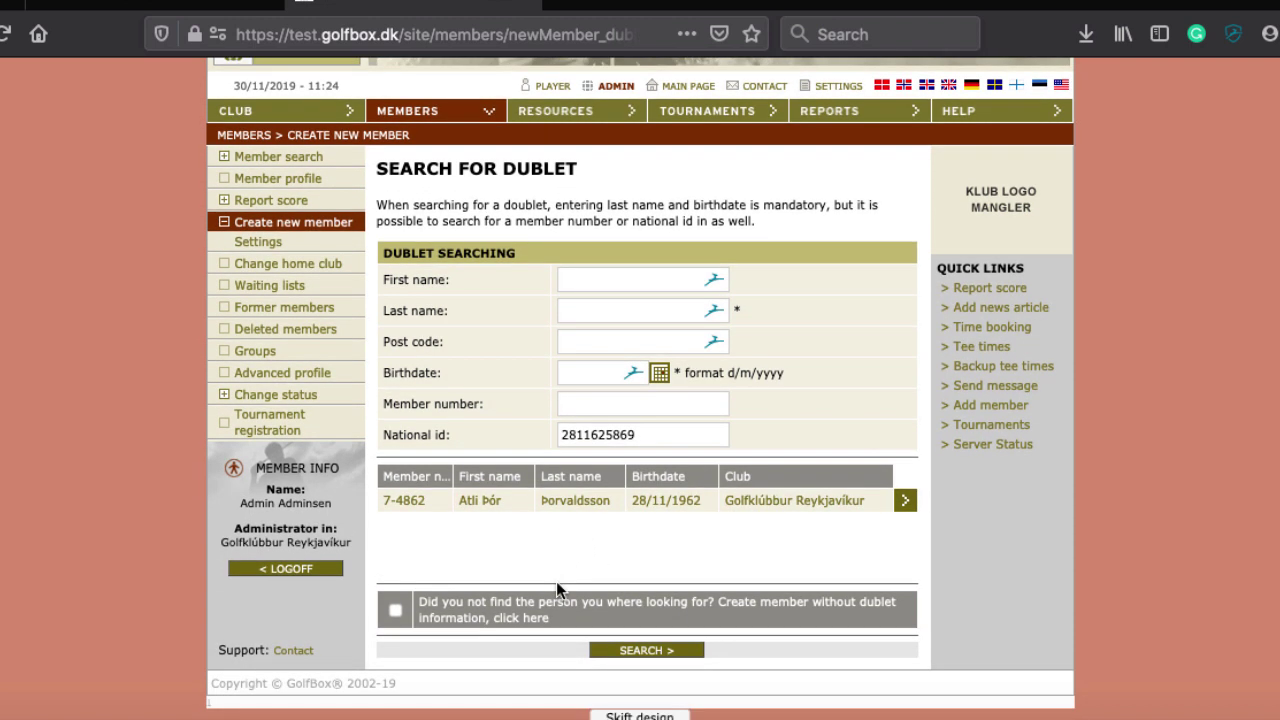
scroll(472, 556, up, 1)
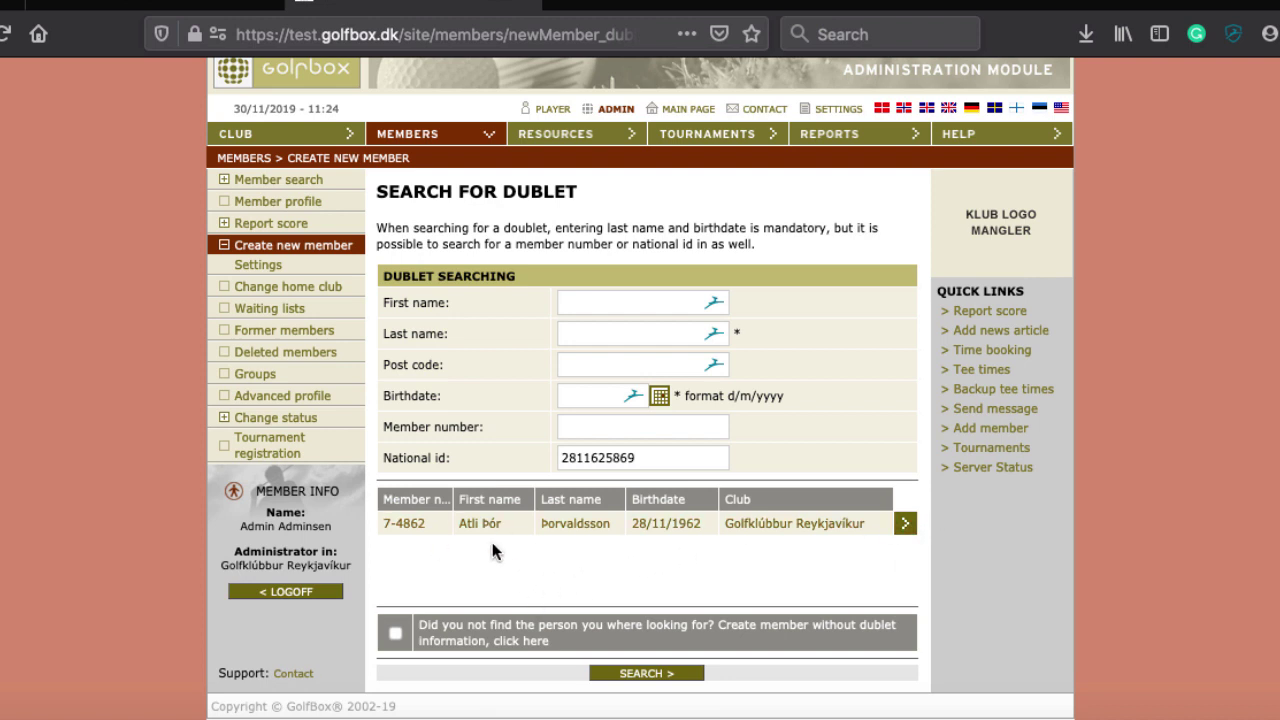
click(395, 630)
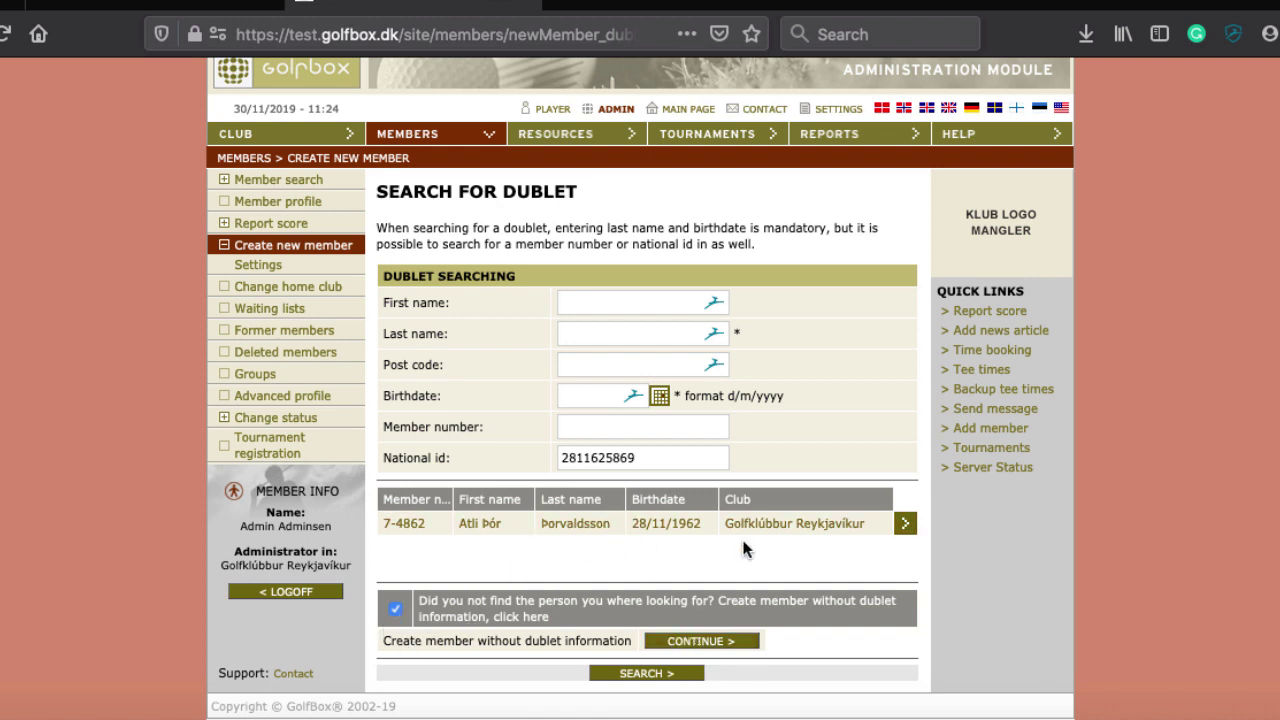
click(904, 525)
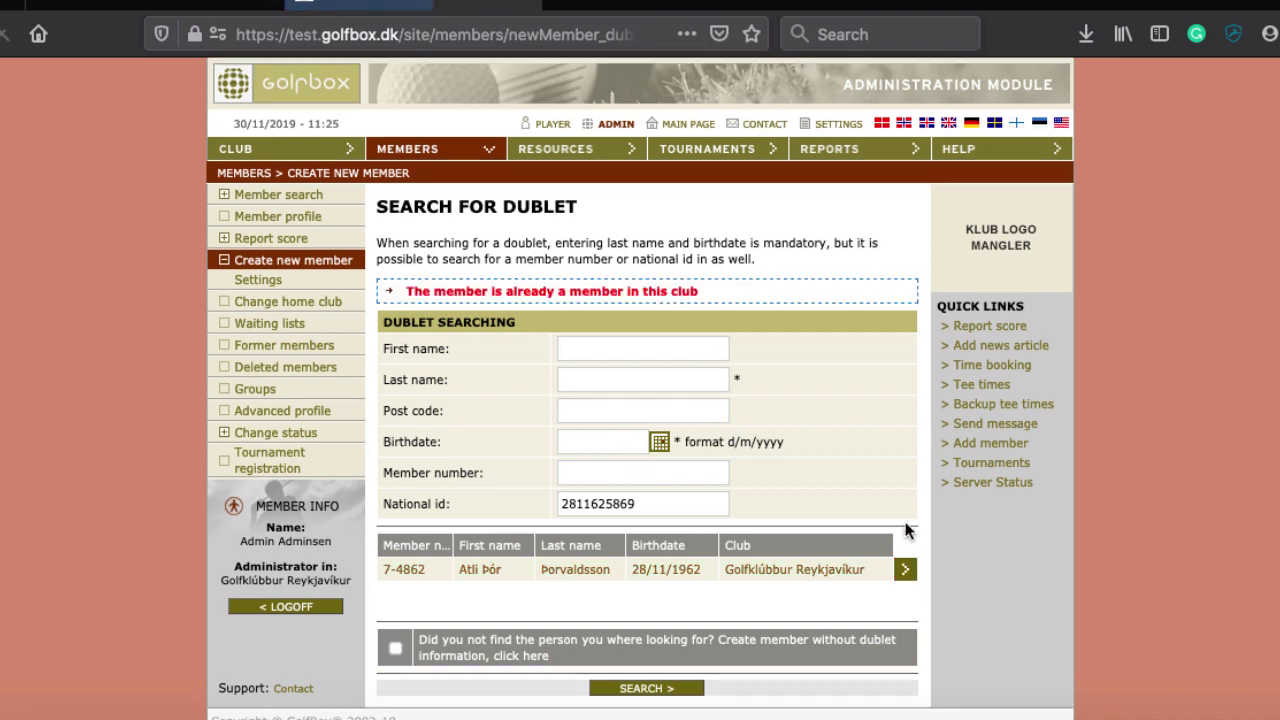
scroll(453, 426, down, 1)
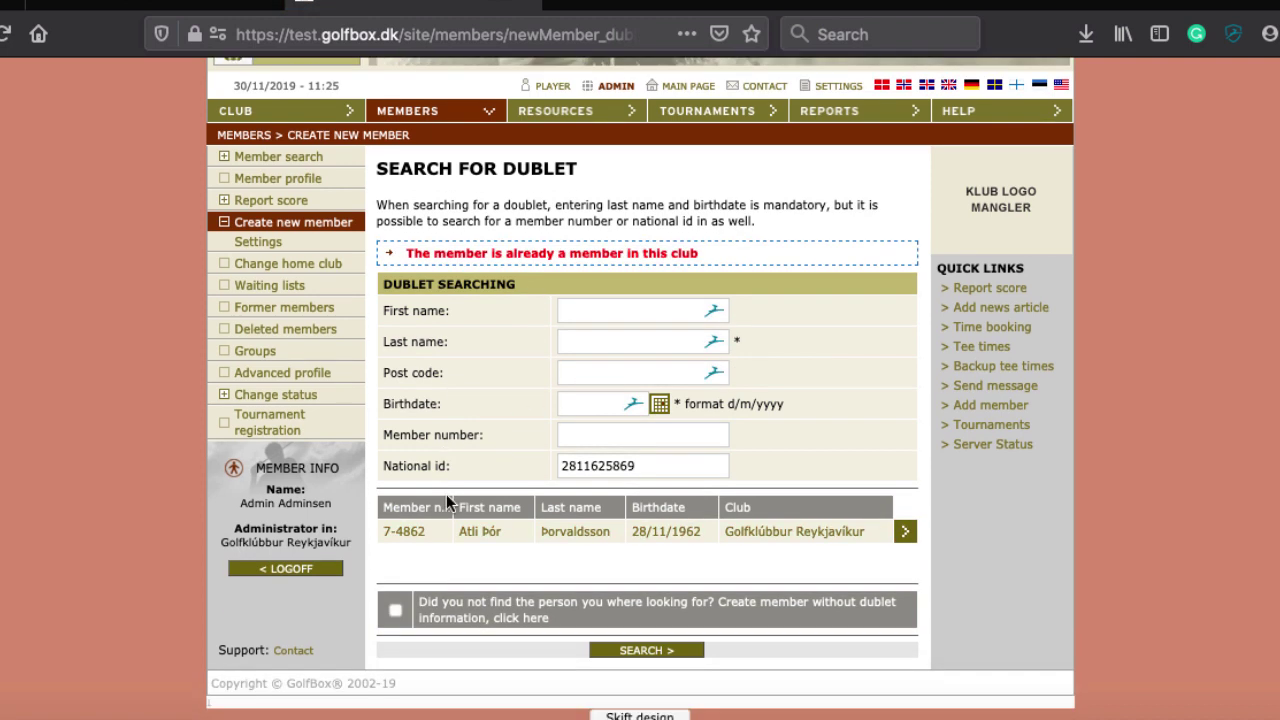
click(395, 610)
click(701, 622)
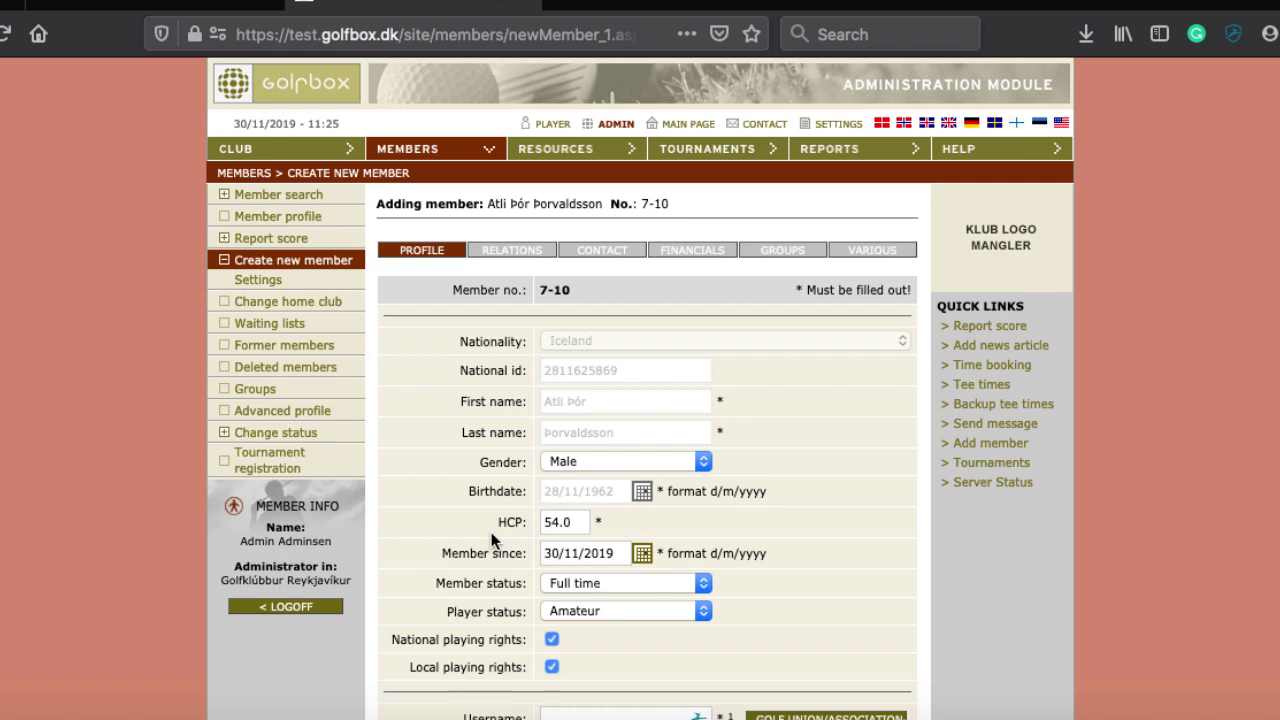
Confirm the 54.0 handicap on the profile form and generate the username from the golf union number
scroll(491, 532, down, 3)
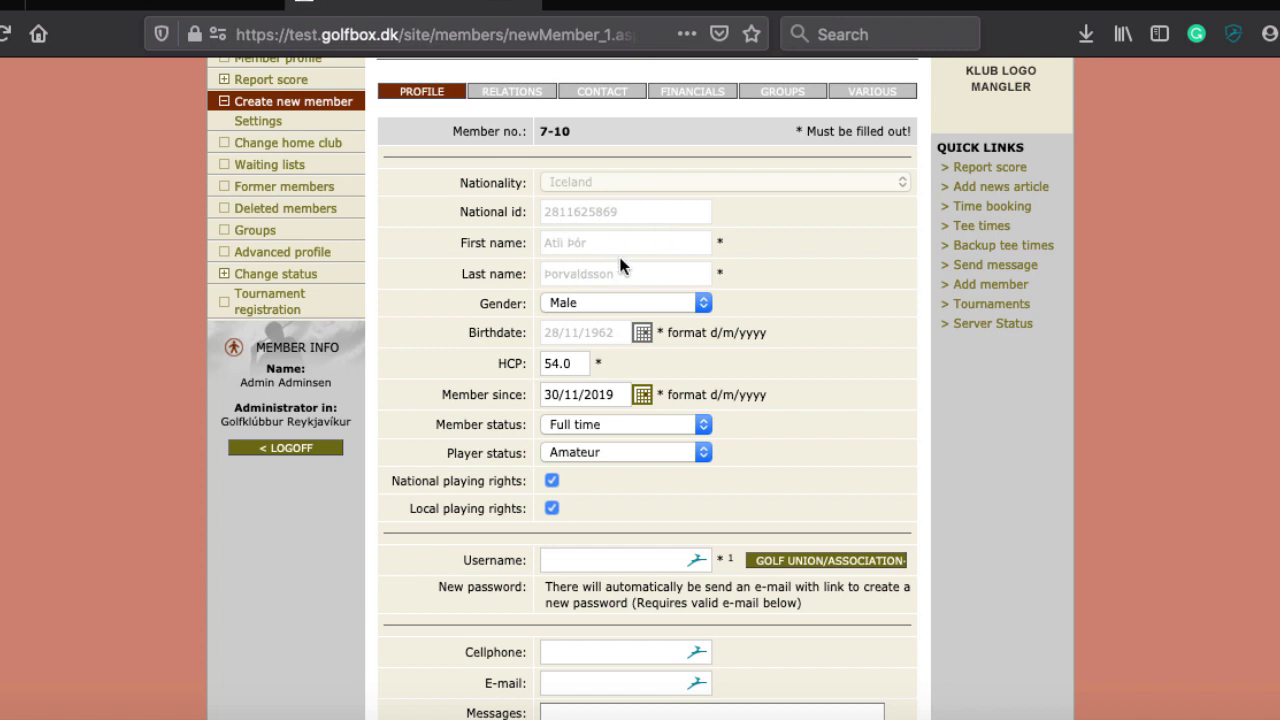
scroll(634, 334, down, 4)
scroll(633, 352, up, 2)
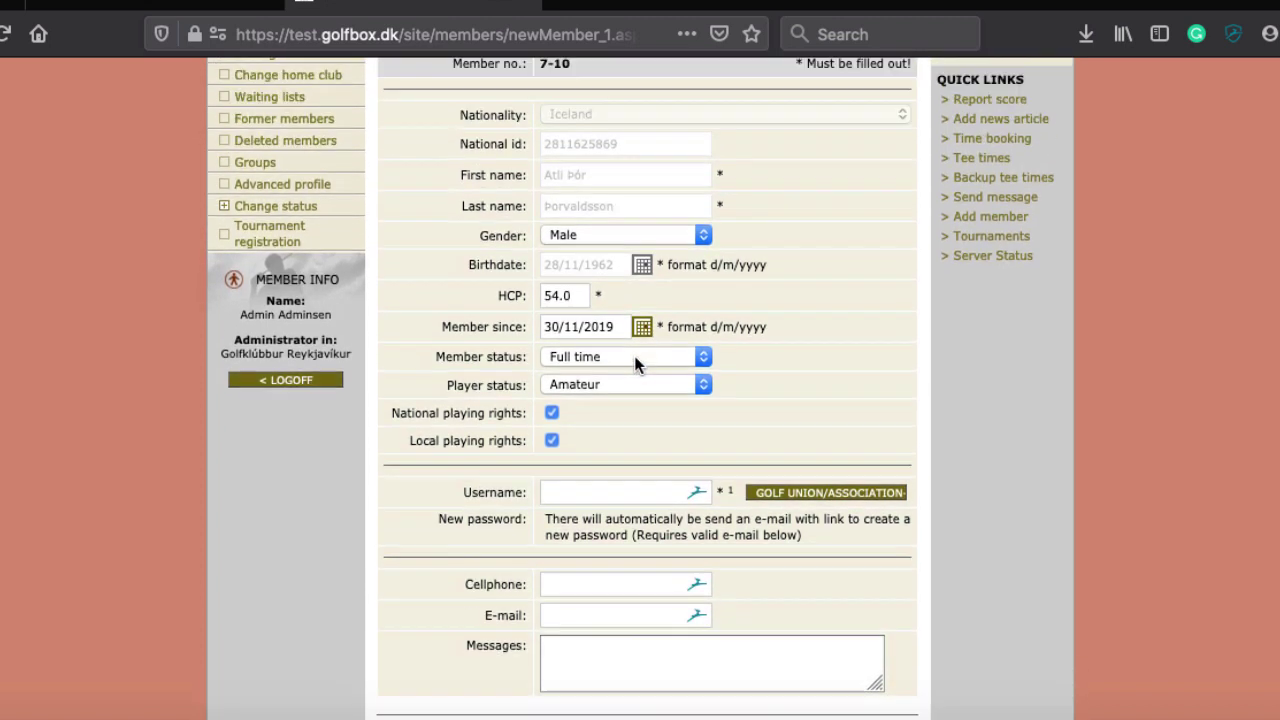
scroll(633, 362, up, 1)
click(573, 330)
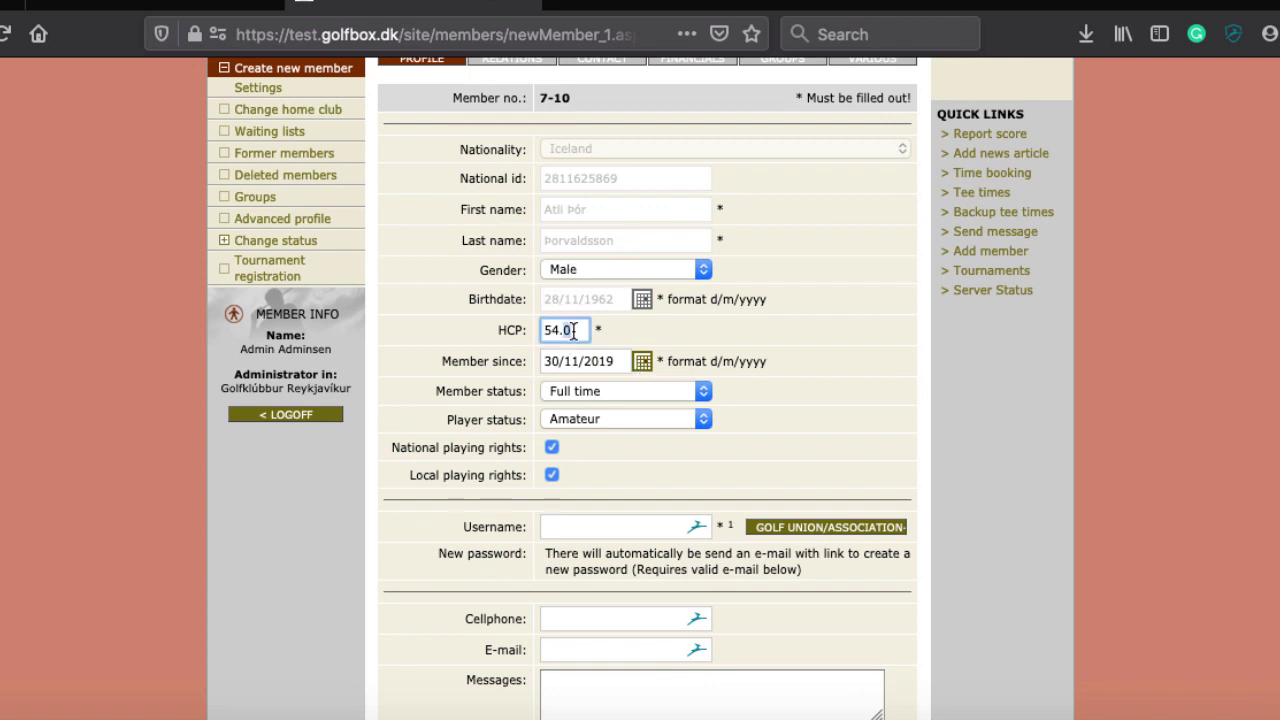
scroll(426, 422, up, 3)
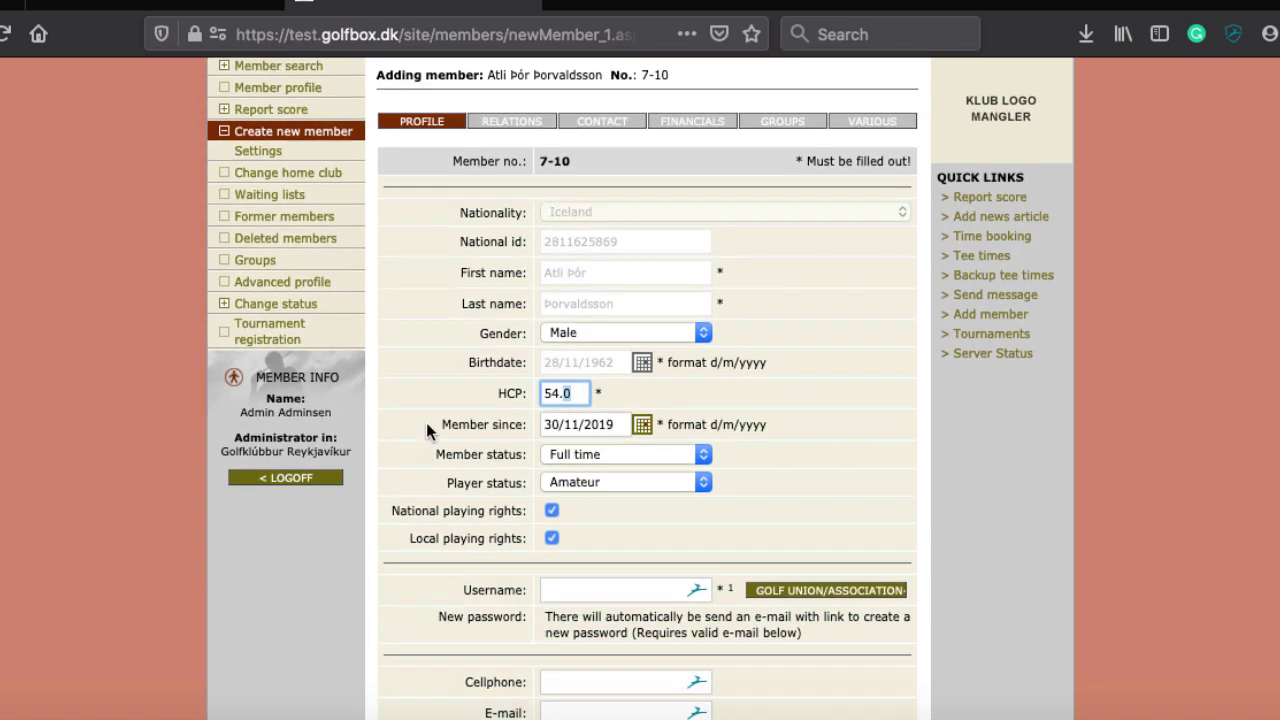
scroll(426, 426, down, 3)
scroll(426, 430, down, 2)
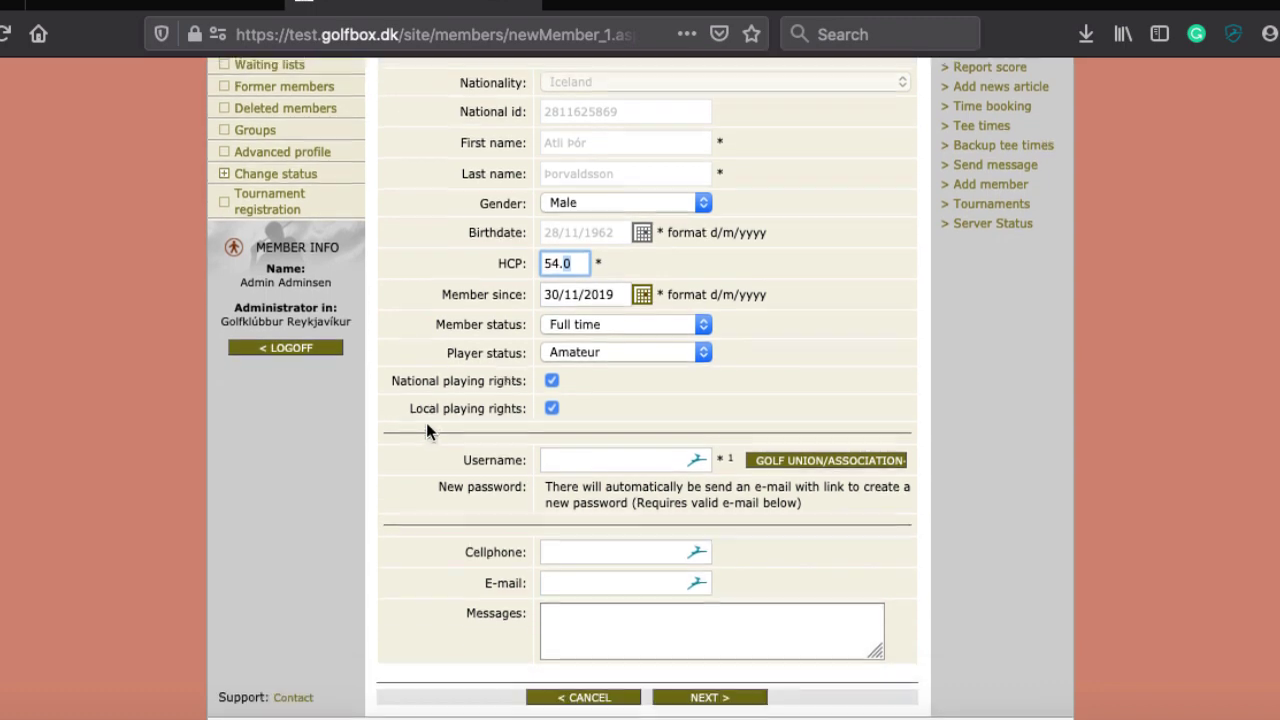
scroll(426, 430, up, 2)
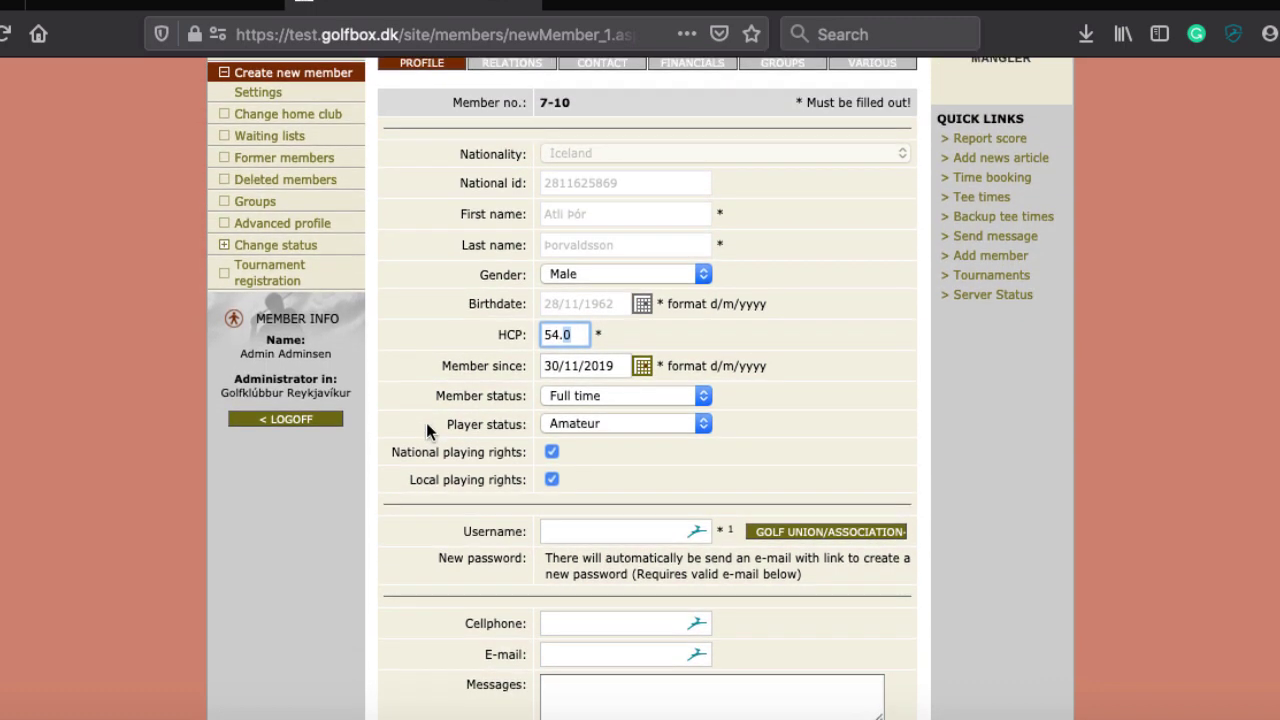
scroll(426, 430, down, 1)
scroll(426, 430, up, 4)
scroll(426, 422, up, 2)
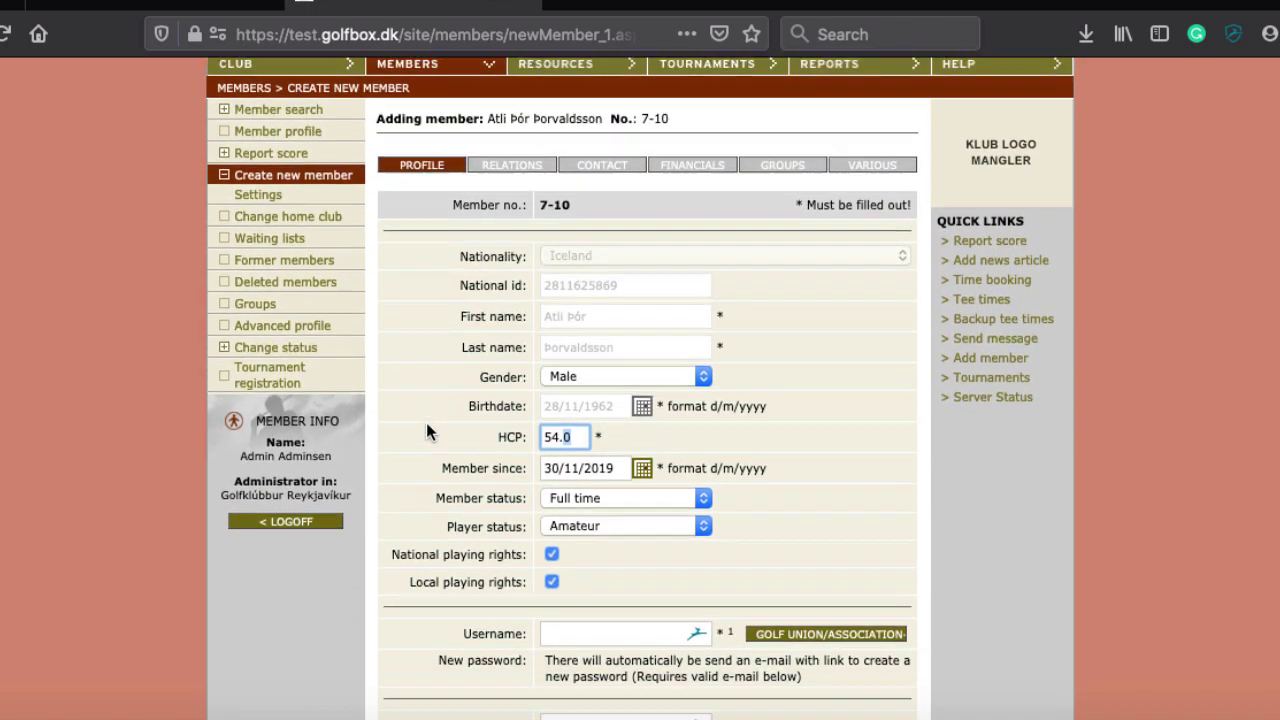
scroll(426, 422, down, 6)
click(824, 414)
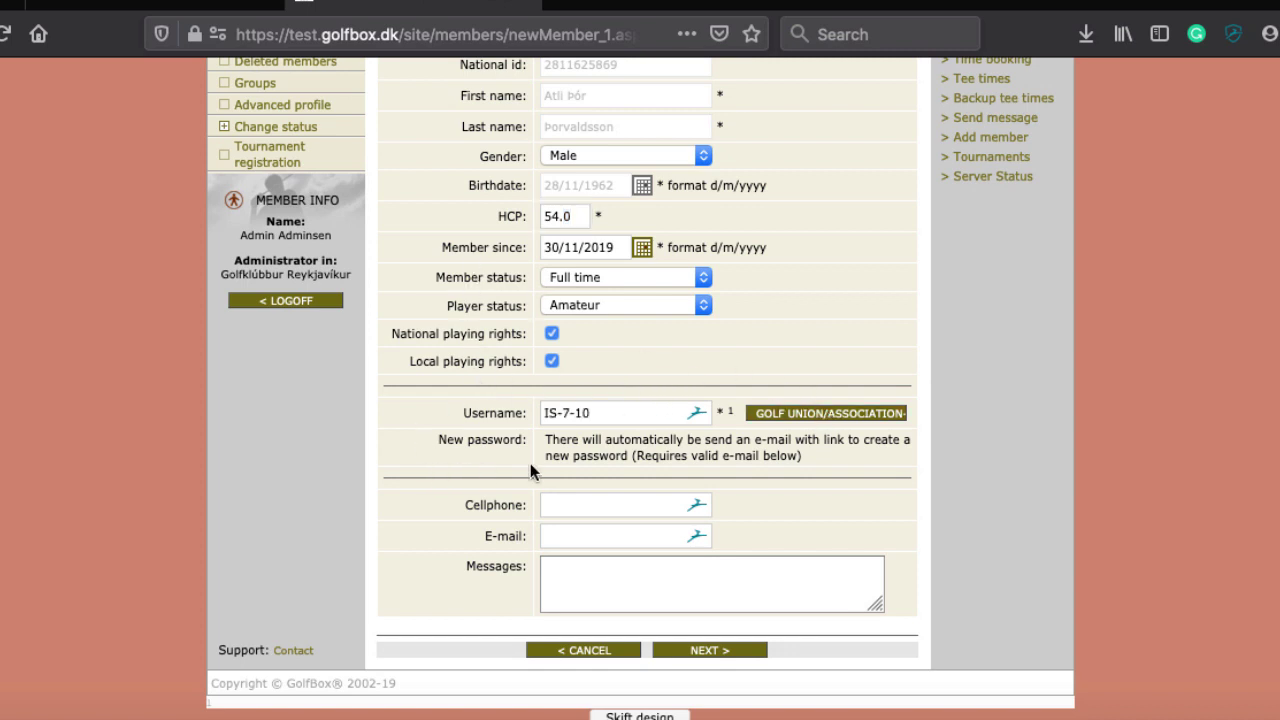
Autofill the cellphone and e-mail fields, changing the e-mail's name part to 'support'
click(572, 498)
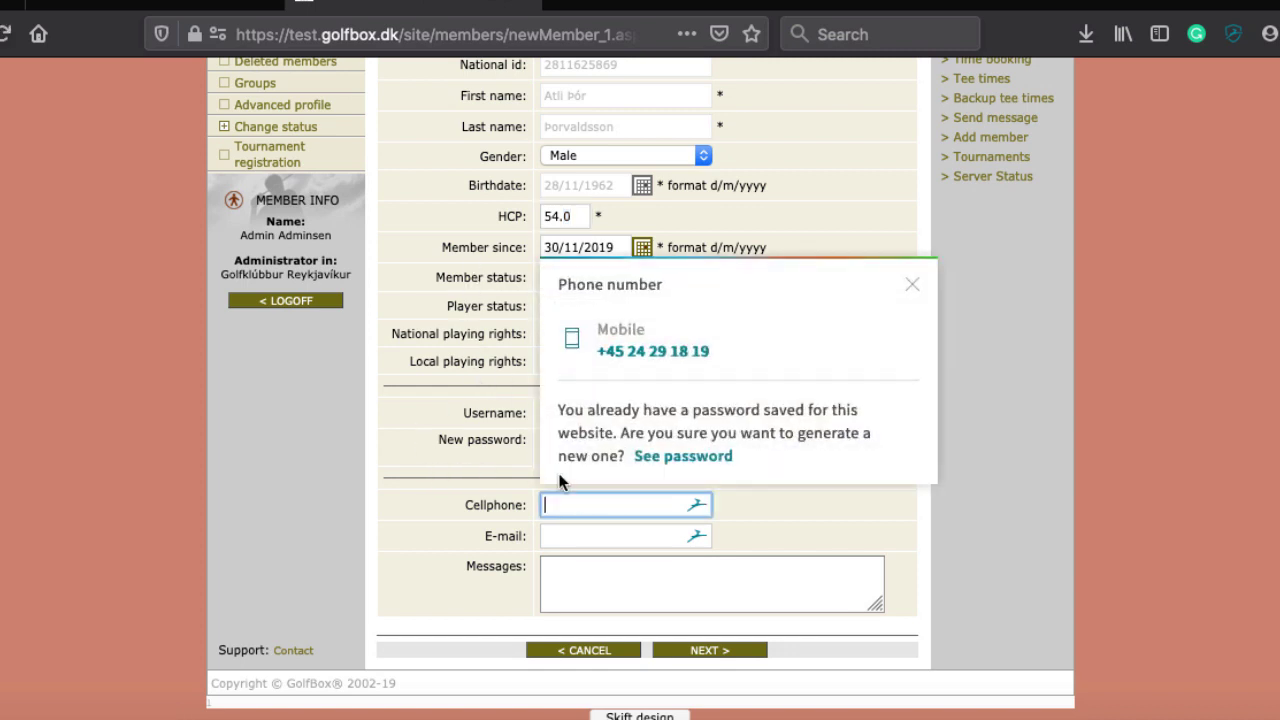
click(655, 350)
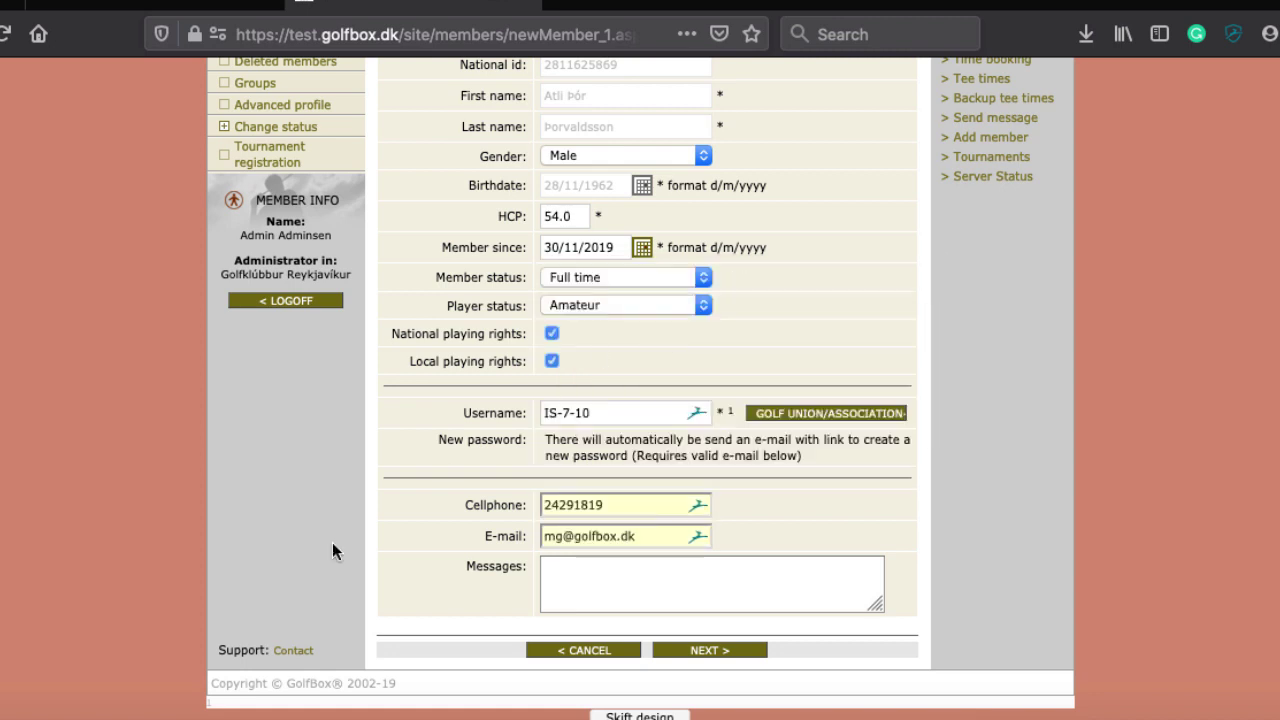
double_click(603, 505)
click(560, 537)
drag(565, 537, 548, 538)
text(support)
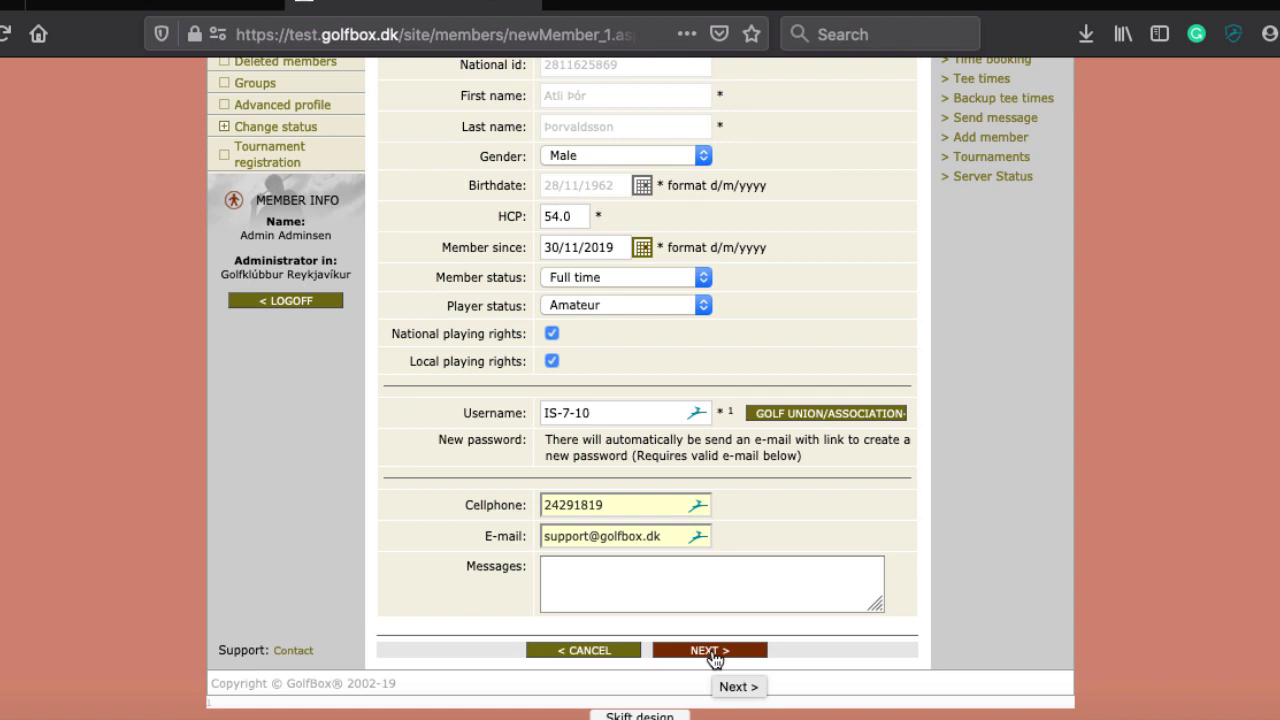
Correct the username to start with the 'IS-' prefix and continue to the Relations step
double_click(601, 413)
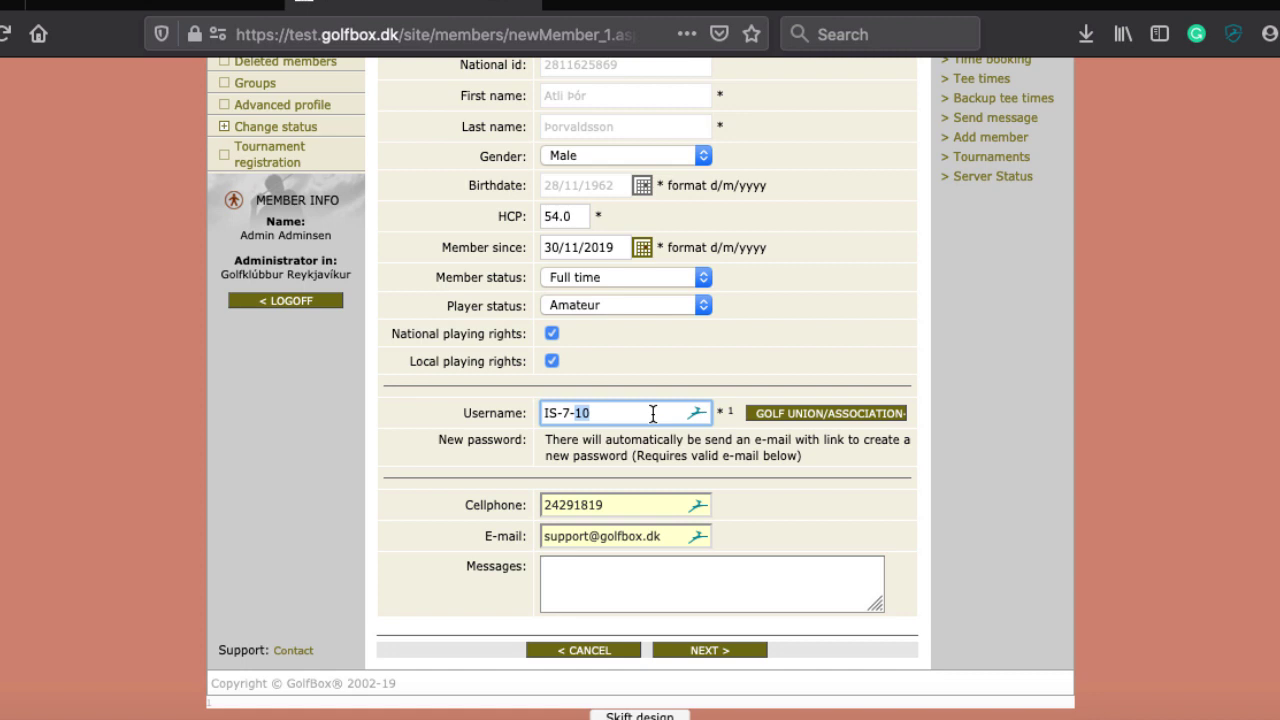
click(615, 414)
key(Left)
key(Left)
key(Left)
key(Left)
key(BackSpace)
key(BackSpace)
key(BackSpace)
text(IS-)
click(706, 650)
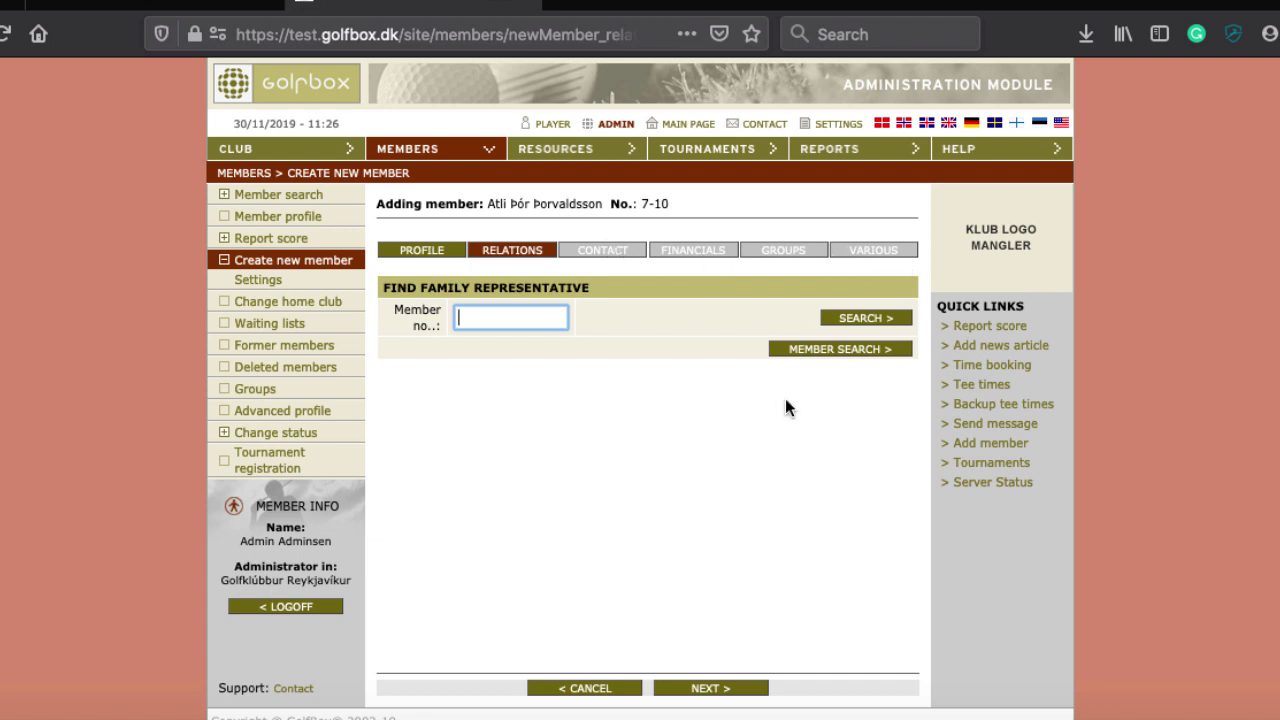
Set the new member's address type to Private
click(722, 689)
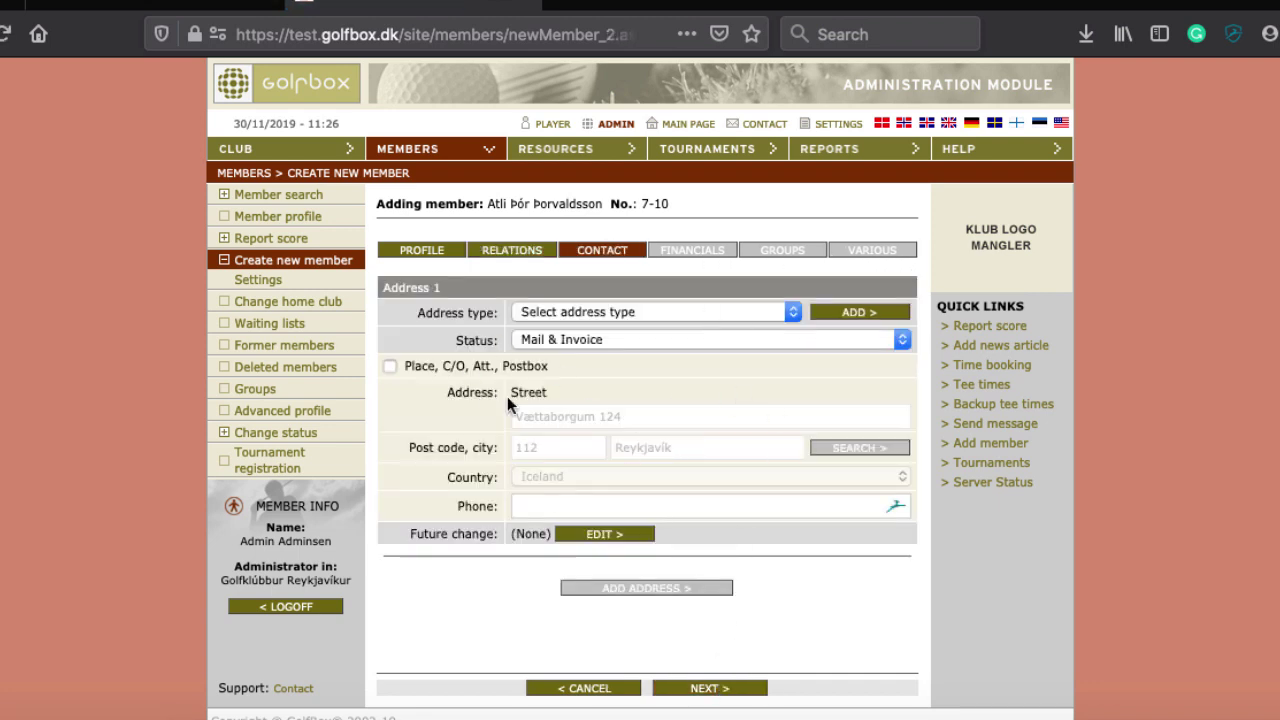
click(702, 315)
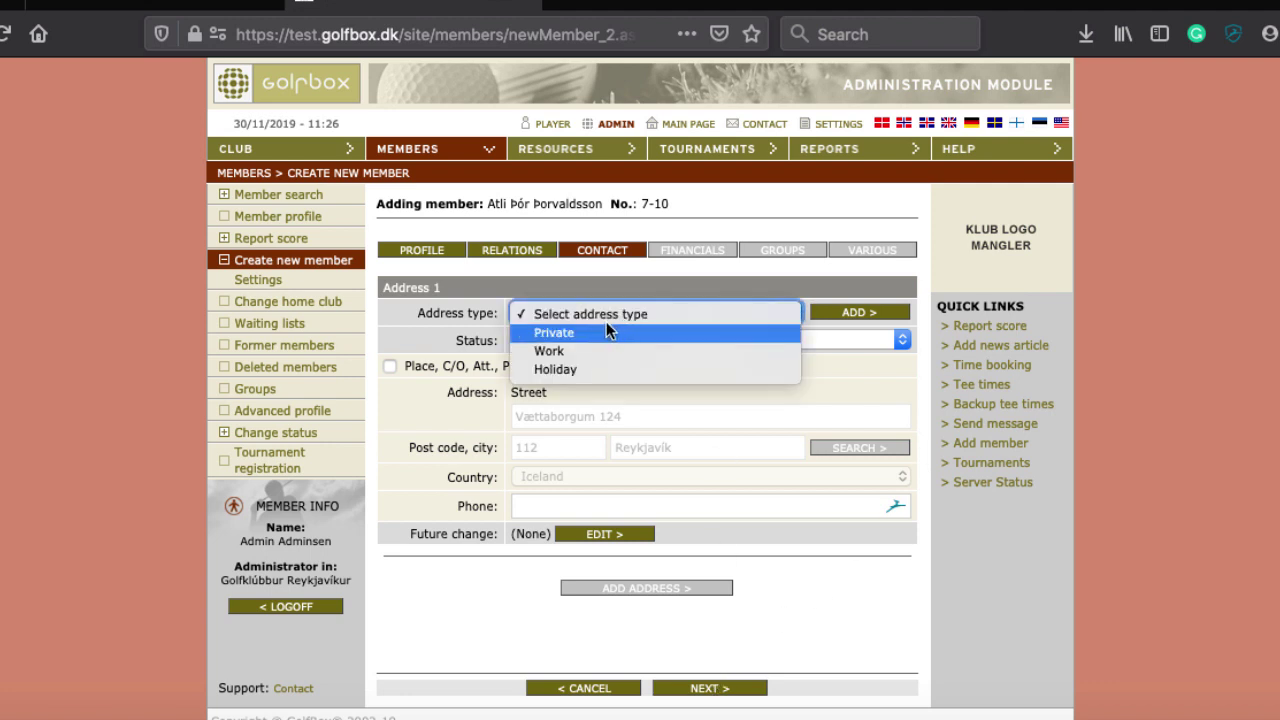
click(609, 331)
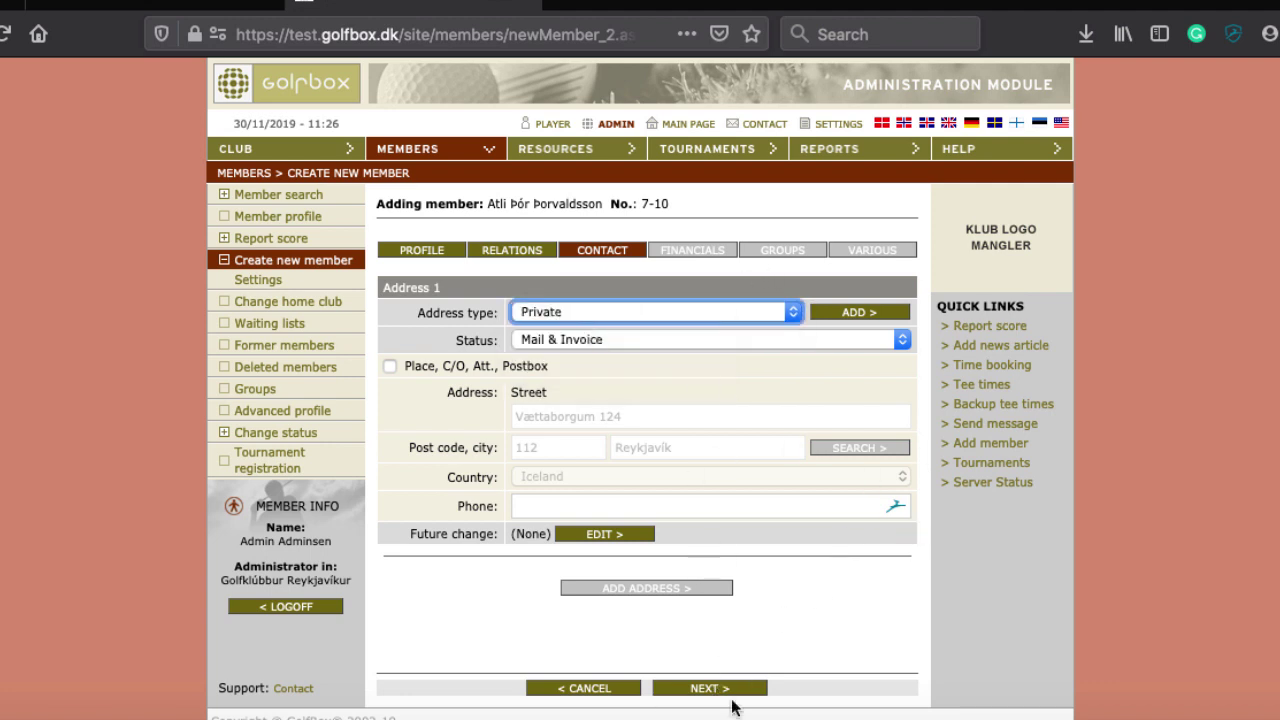
click(684, 255)
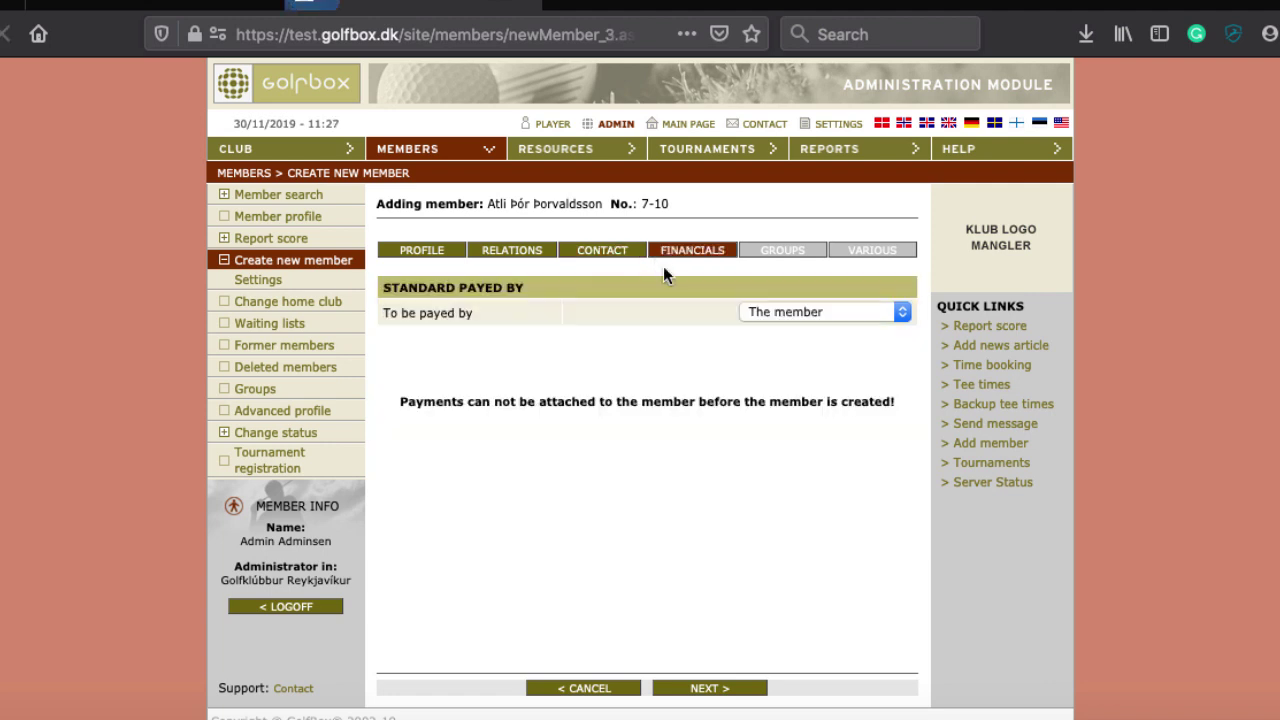
Choose invoice group FULL TIME MEMBER, add static group Beginner 2019, and save the member
click(708, 688)
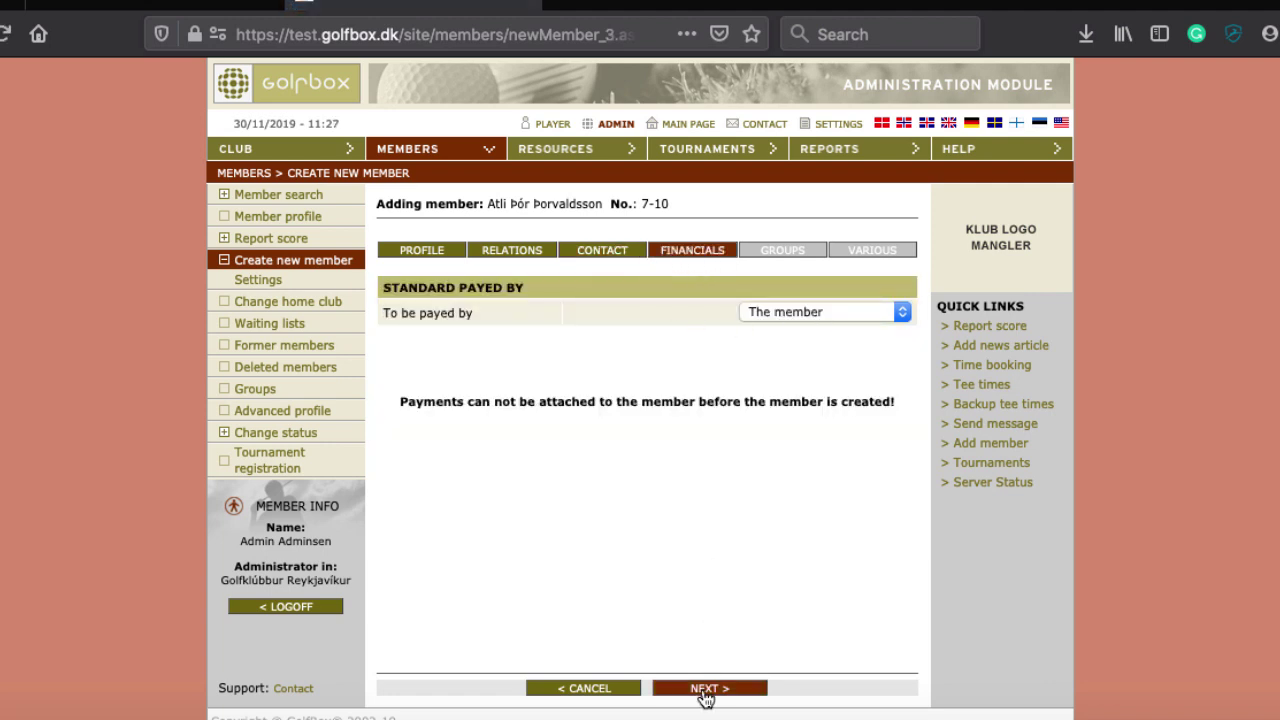
click(699, 311)
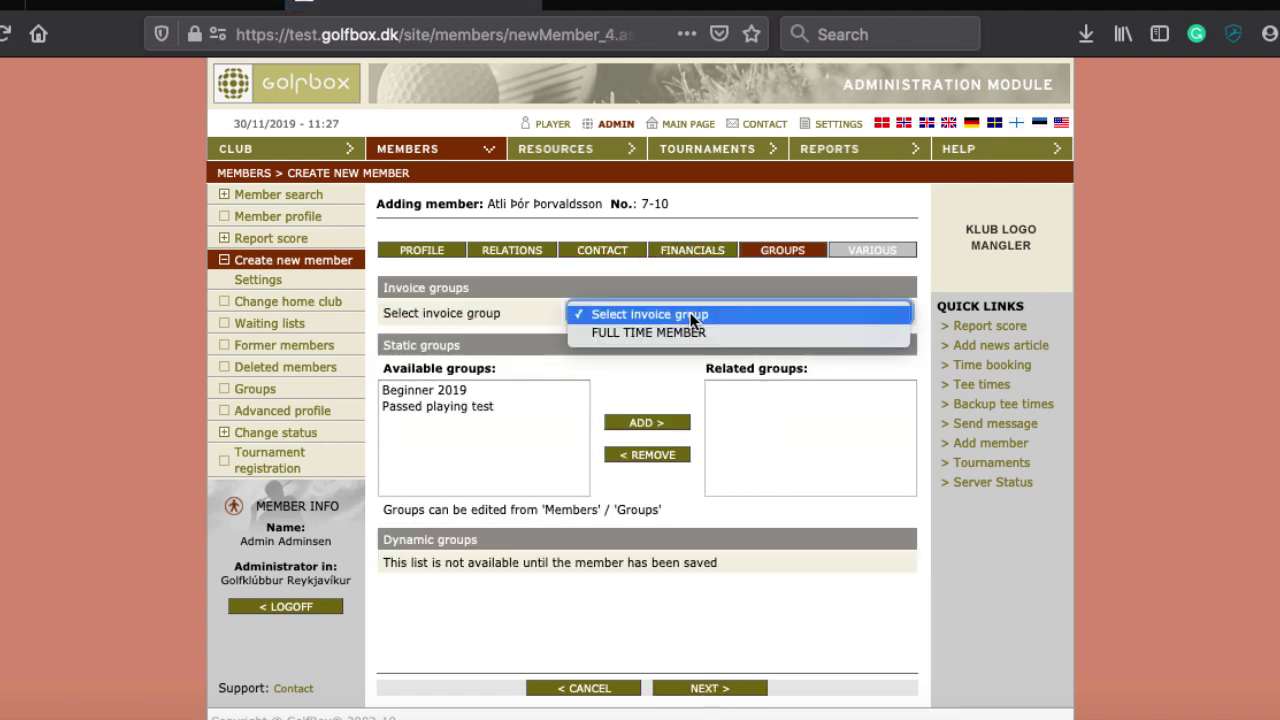
click(700, 331)
click(443, 389)
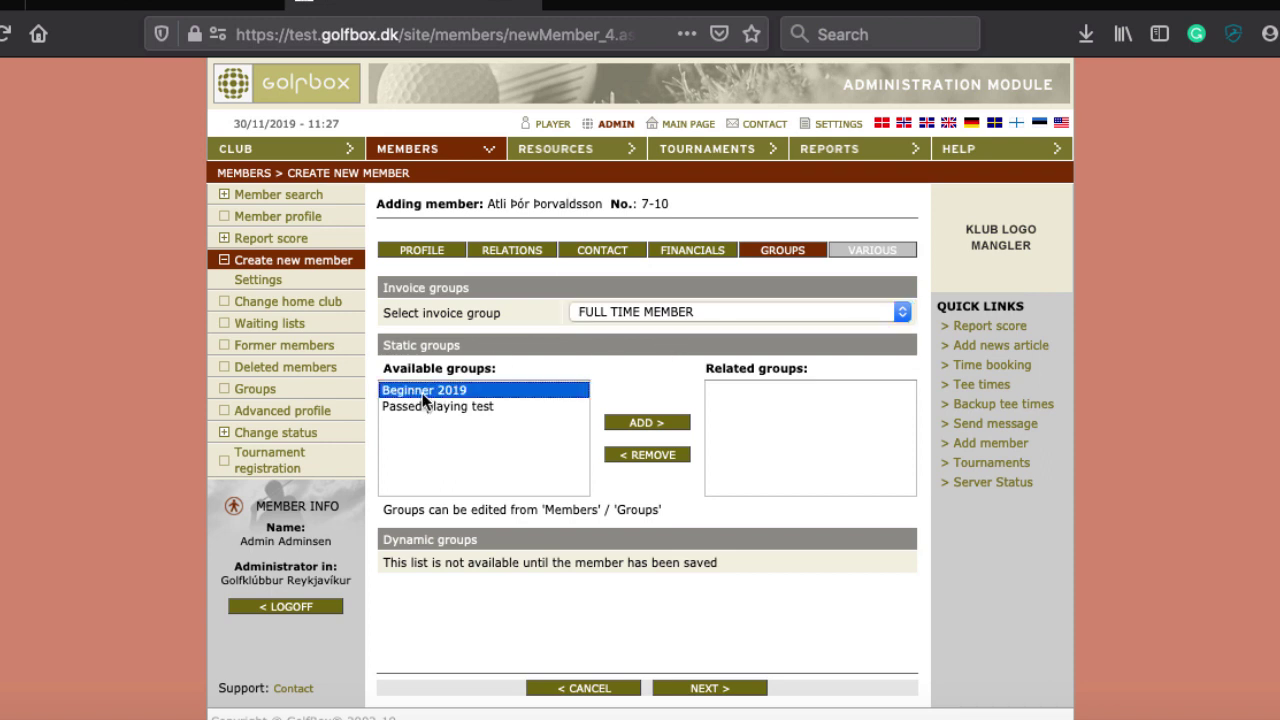
click(645, 423)
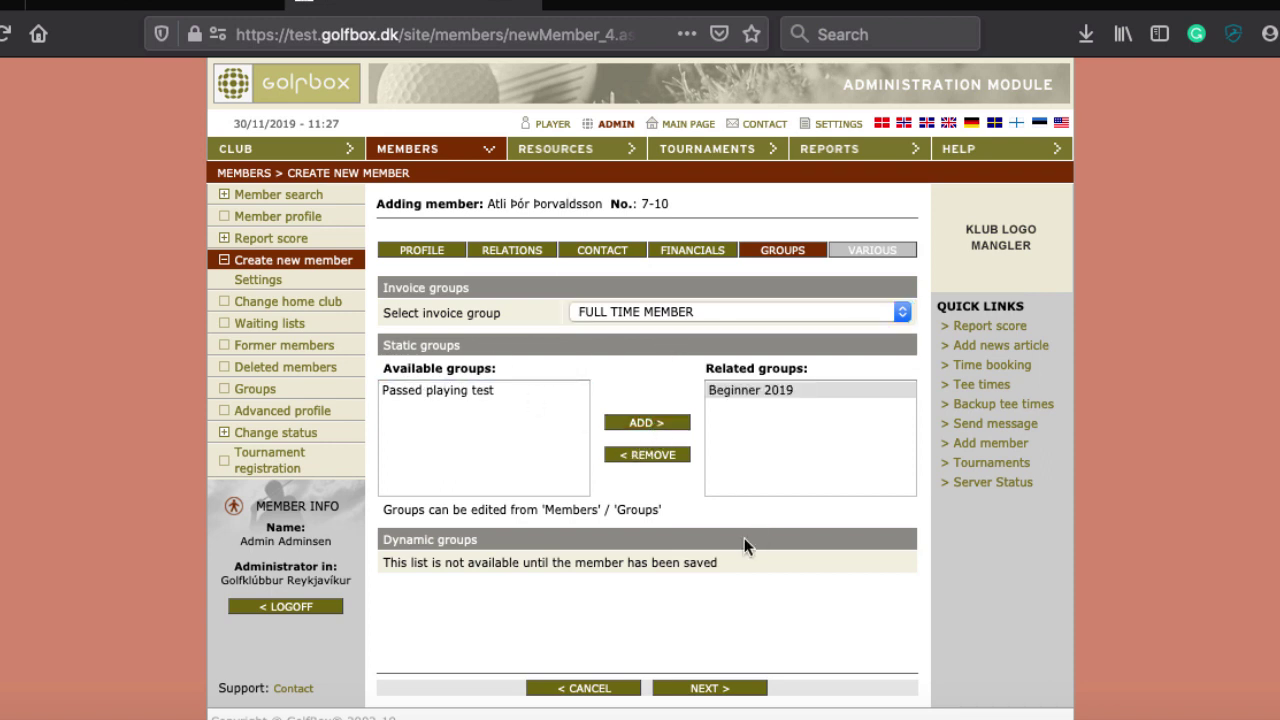
click(703, 690)
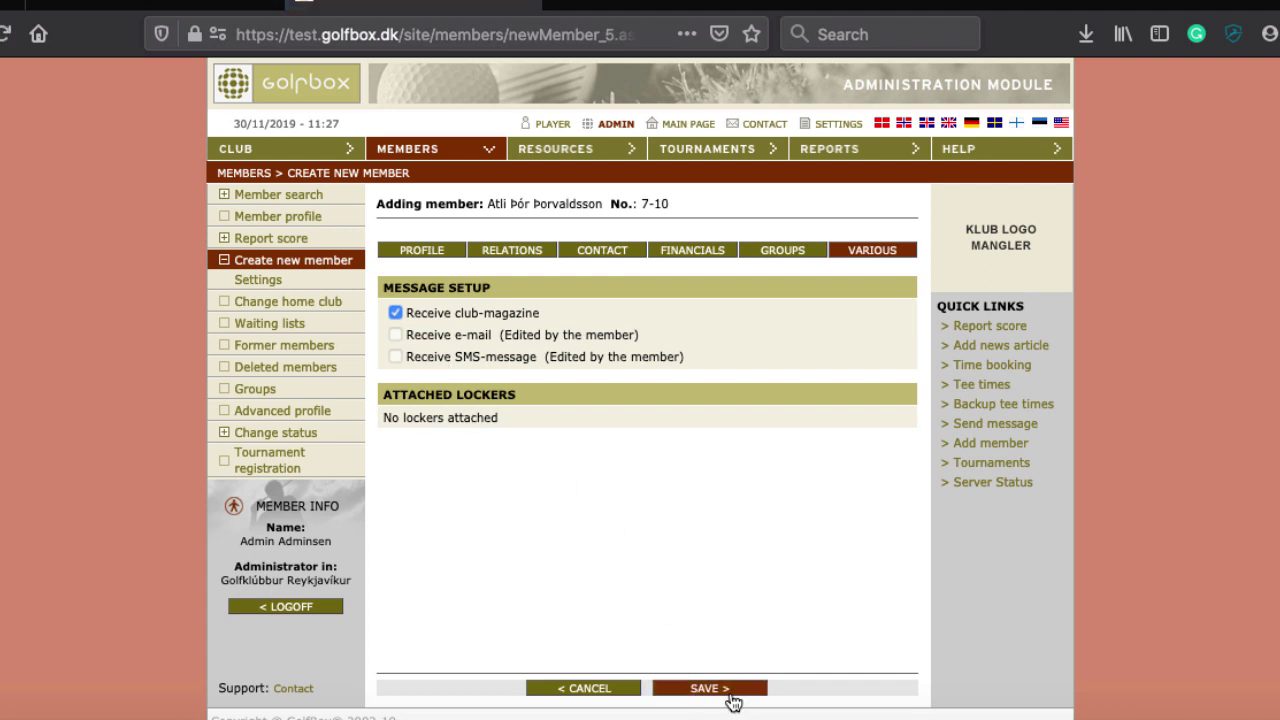
click(731, 692)
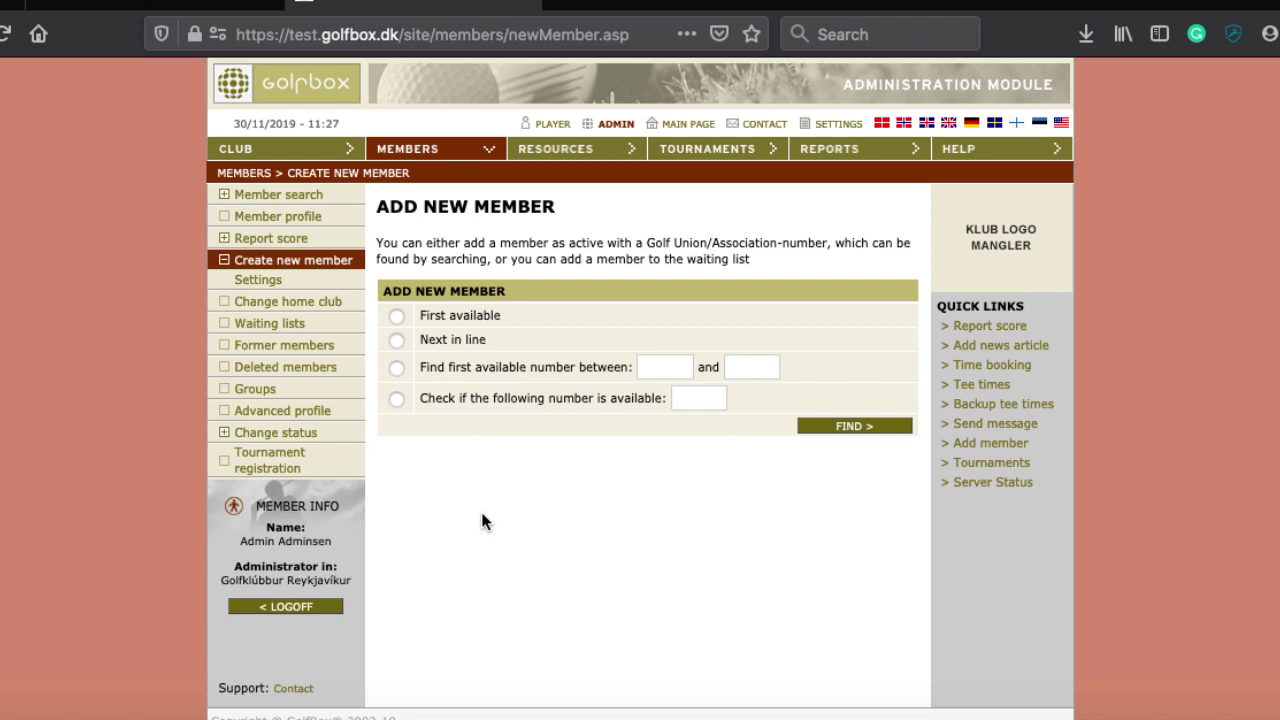
After the save completes, open the member Advanced Search
click(437, 168)
Search for member number 10 and review its profile showing Full time Amateur and HCP 54.0
text(10)
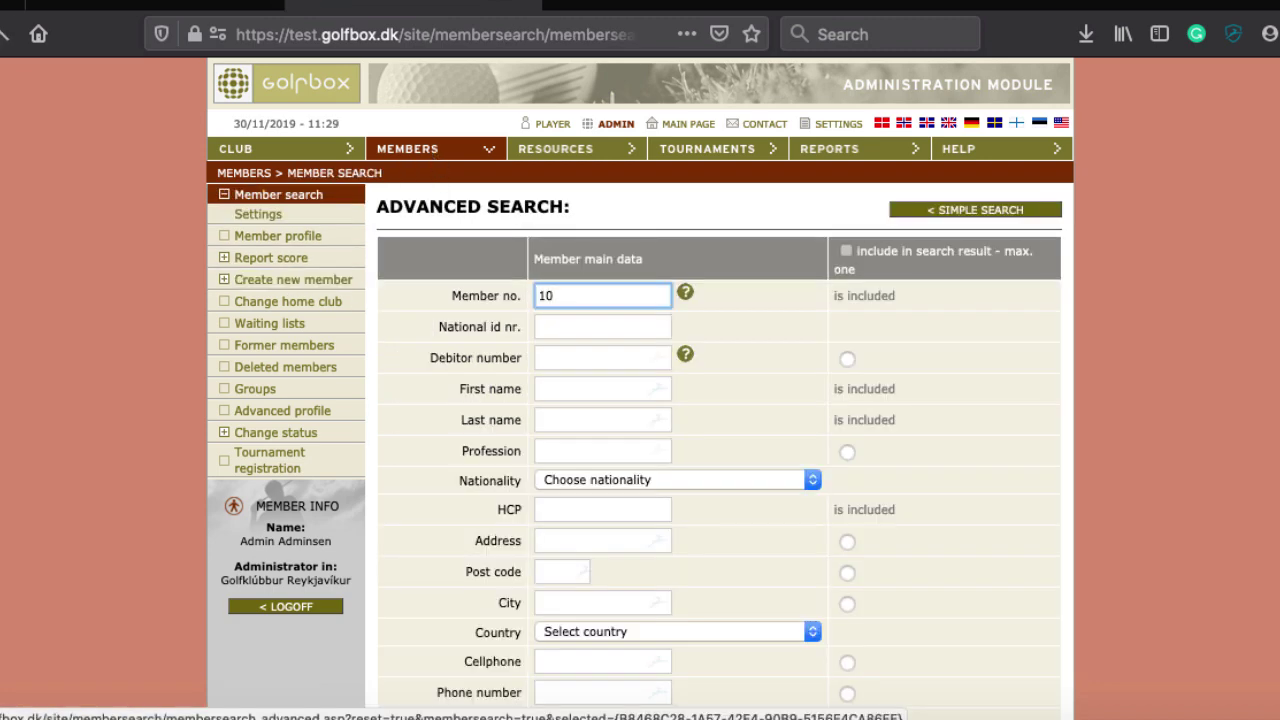
key(Return)
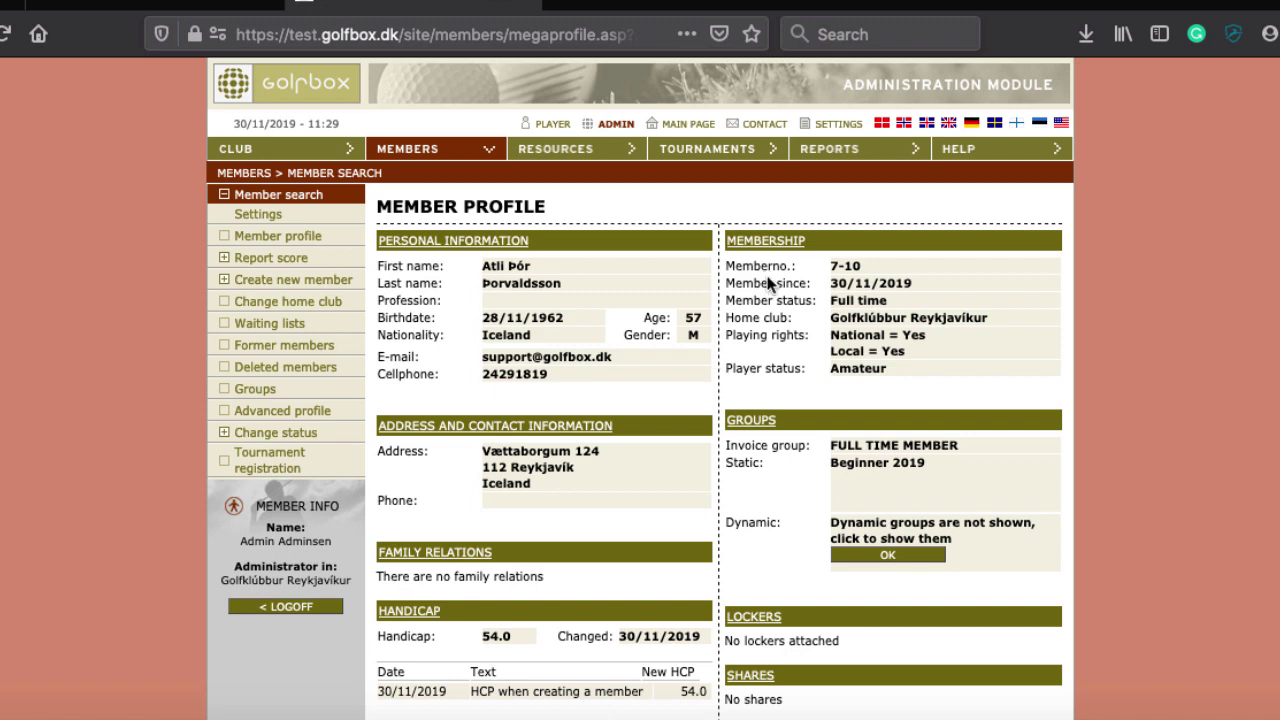
click(787, 241)
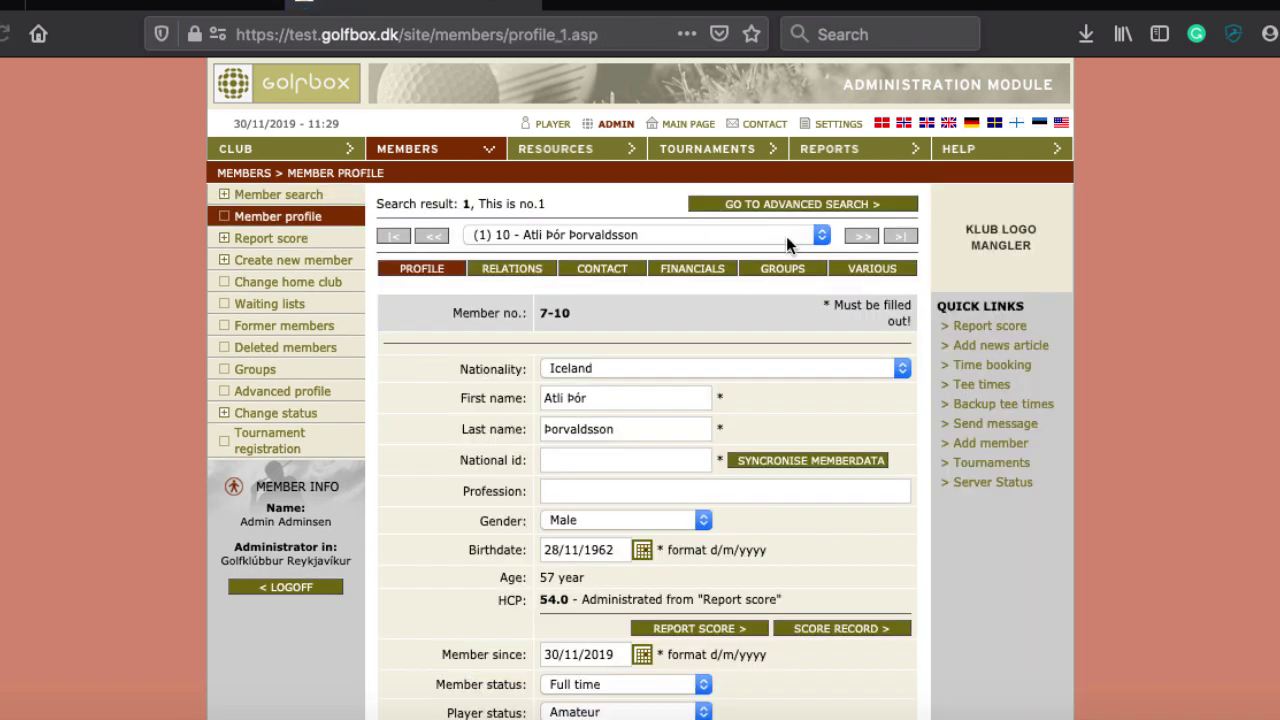
scroll(694, 297, down, 3)
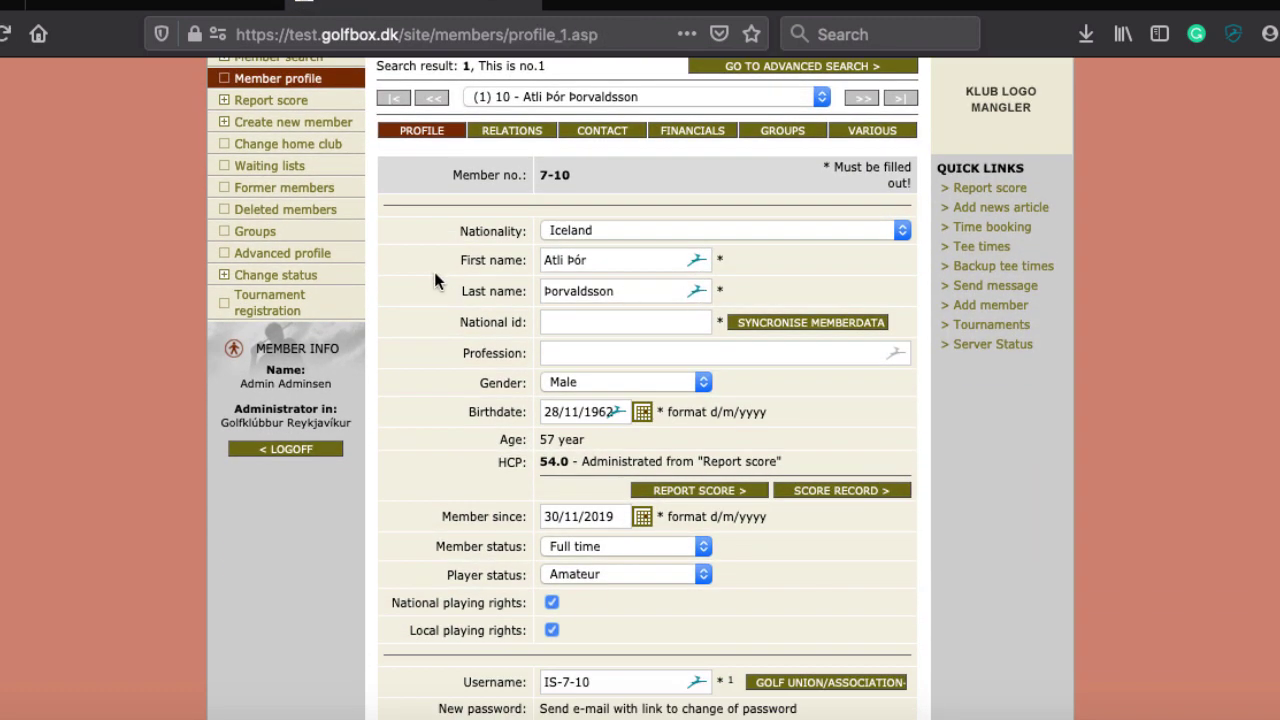
scroll(442, 272, up, 2)
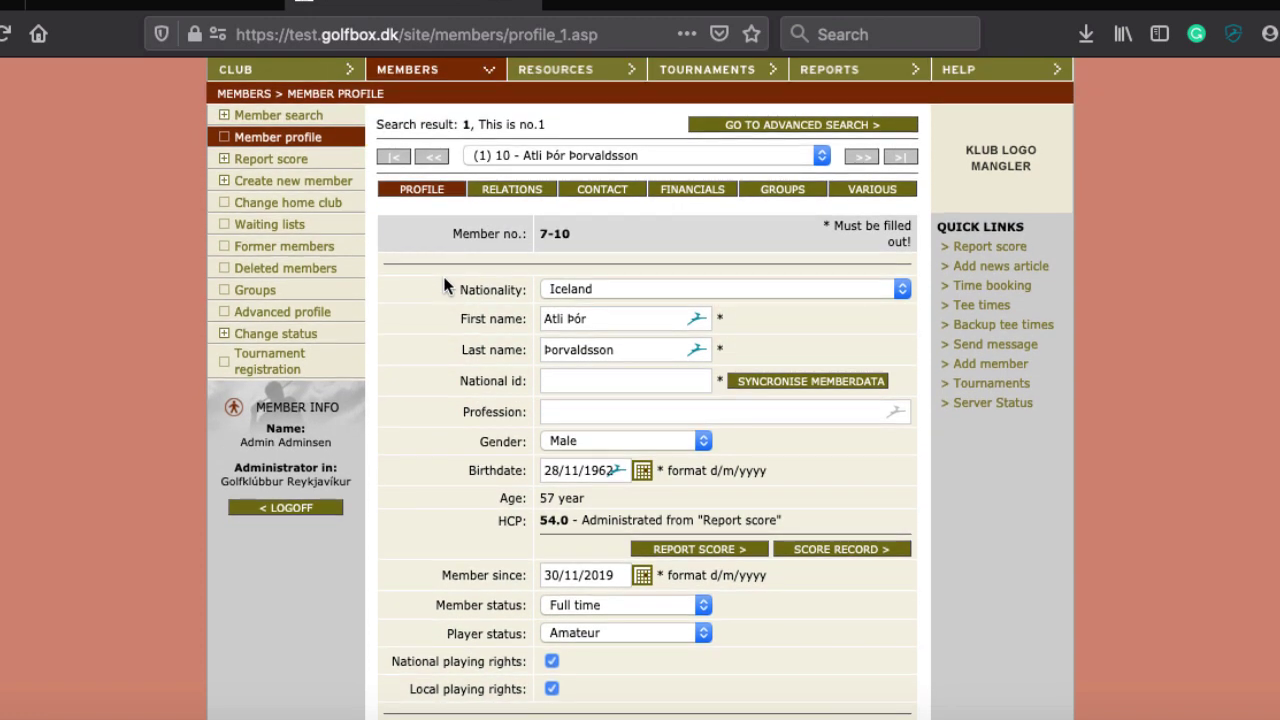
scroll(444, 285, up, 1)
scroll(444, 285, down, 1)
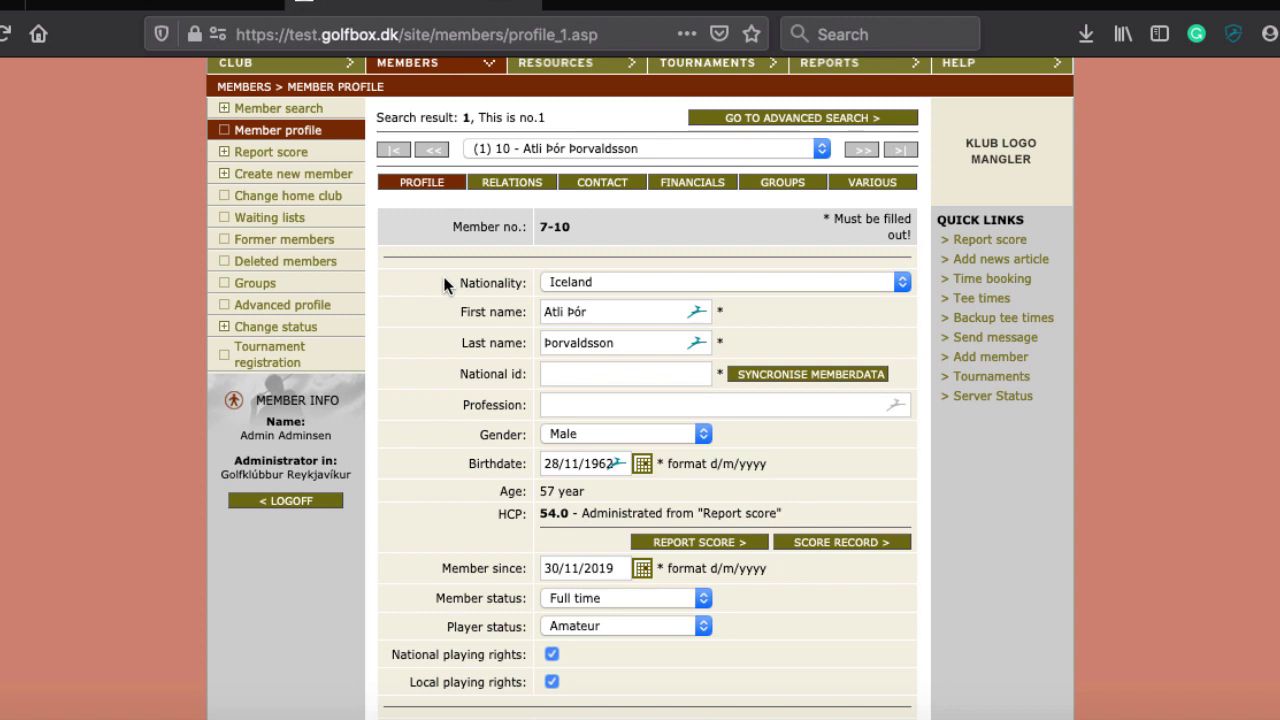
scroll(444, 283, up, 2)
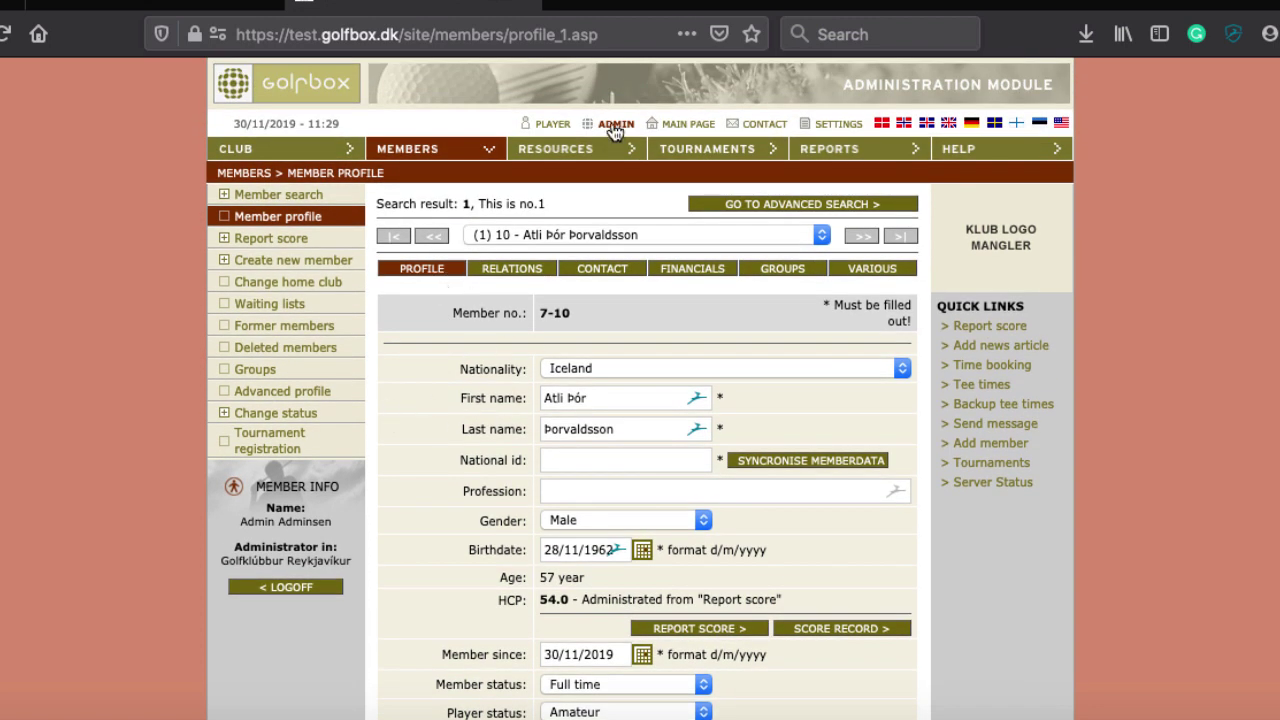
Visit the player front page, then return to the administration module's Club info page
click(560, 128)
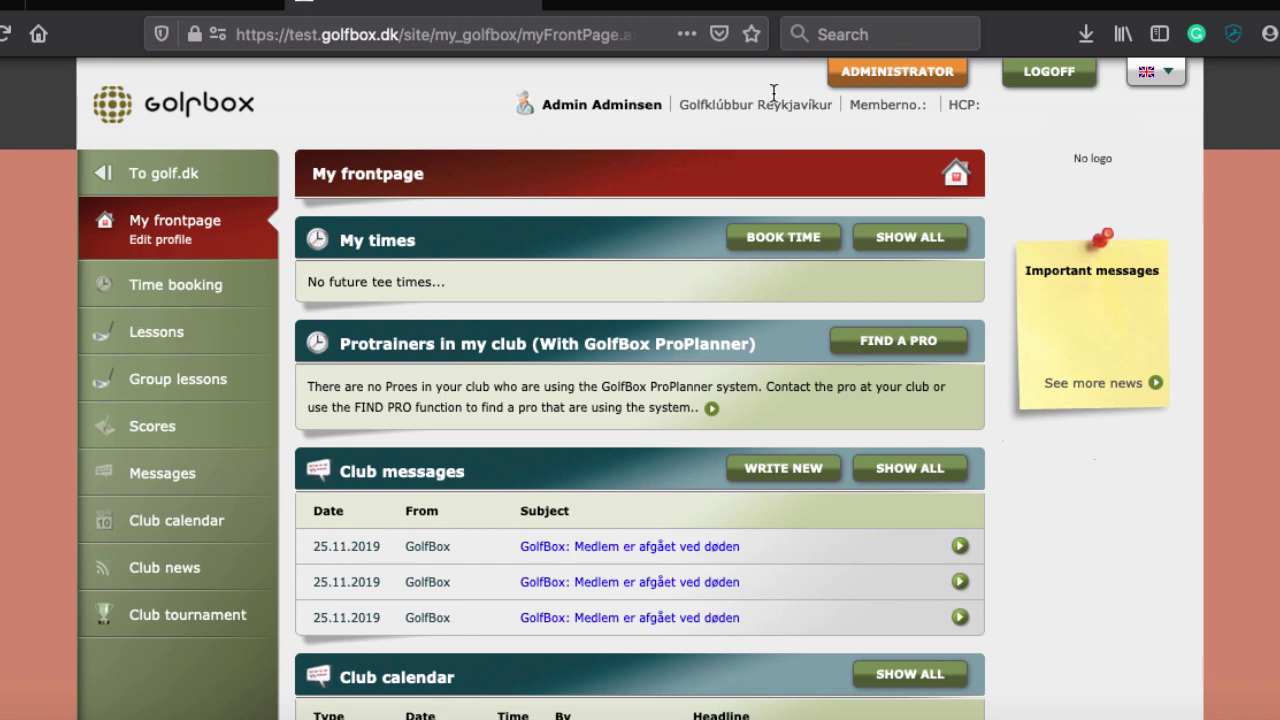
click(895, 73)
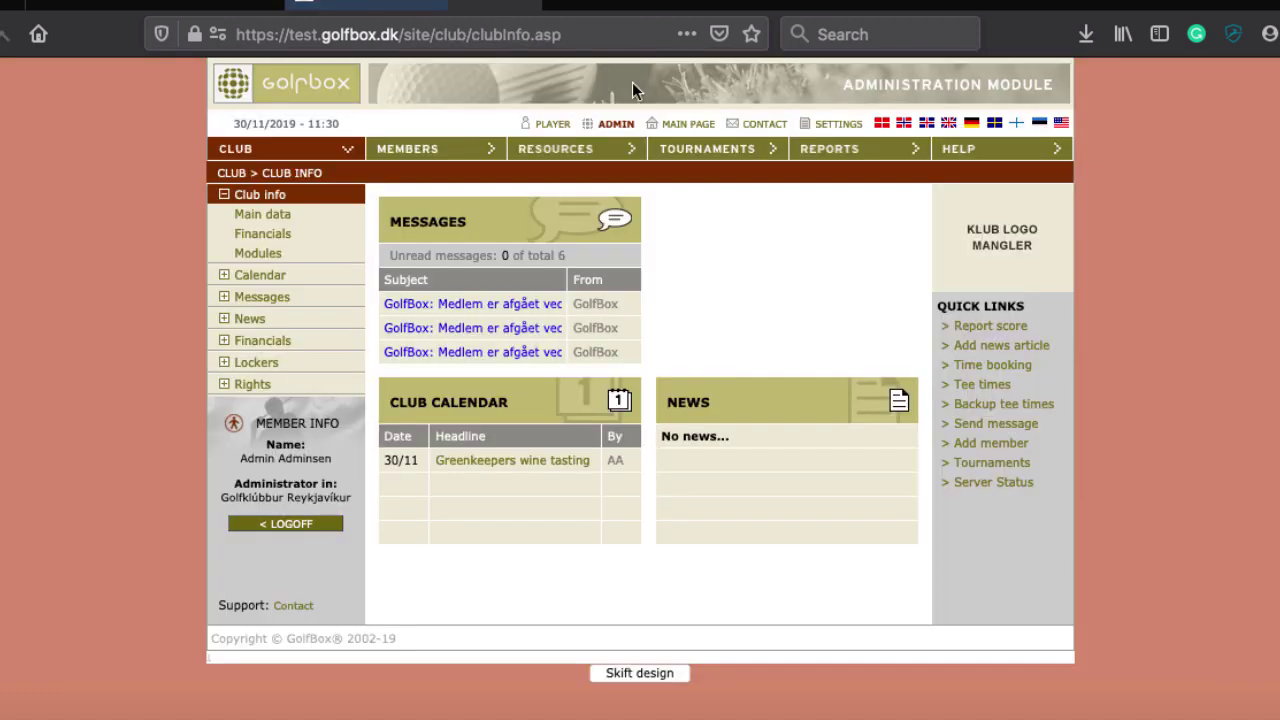
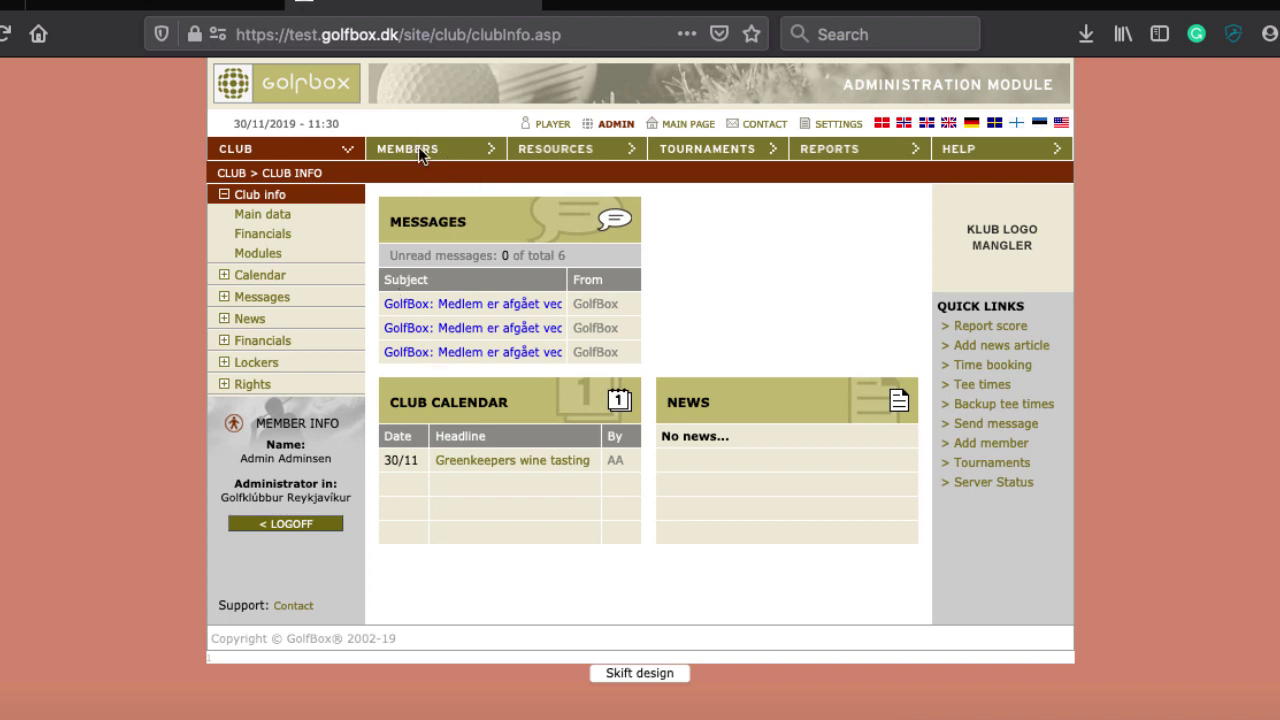
Go to Members and try Change home club, which shows a No Access page
click(406, 155)
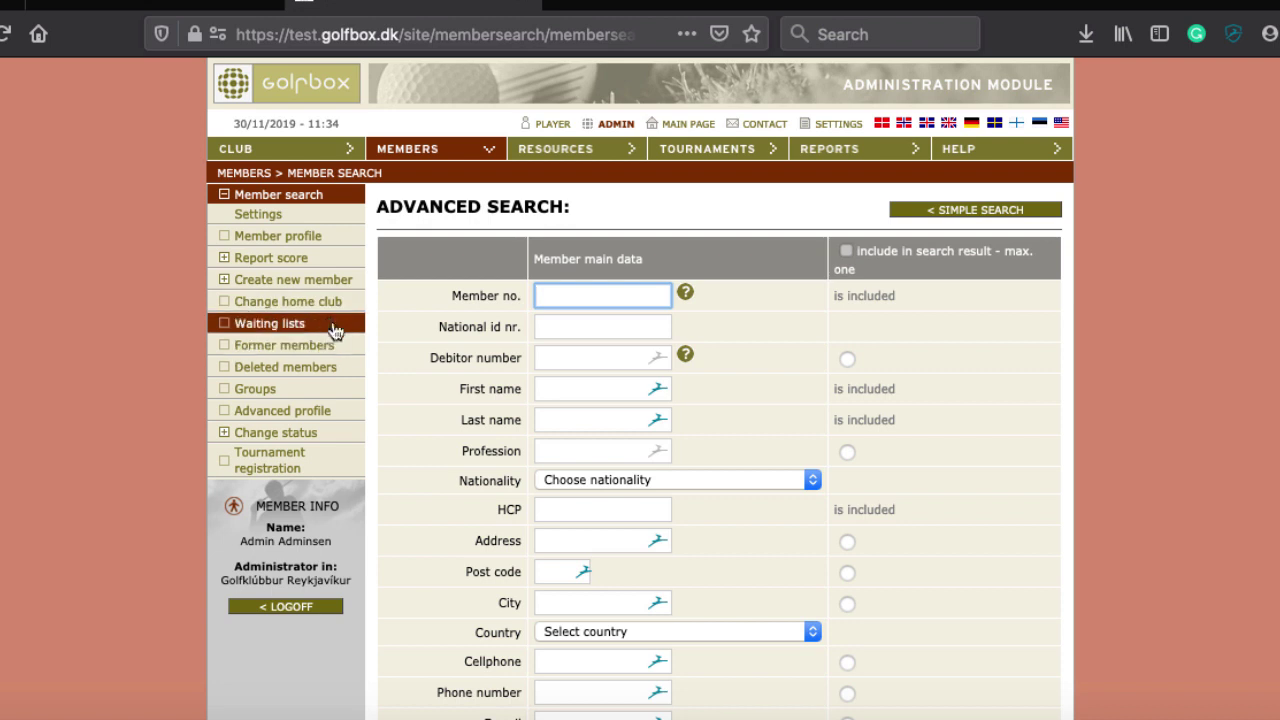
click(283, 303)
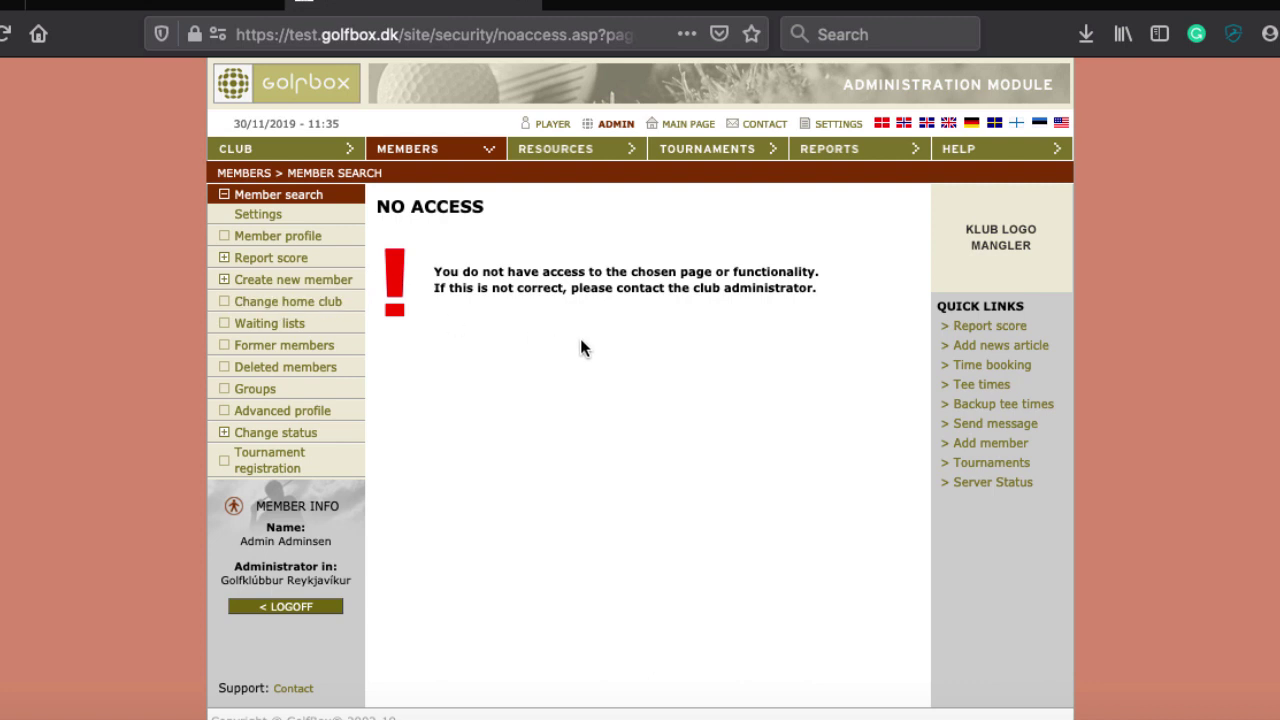
click(291, 332)
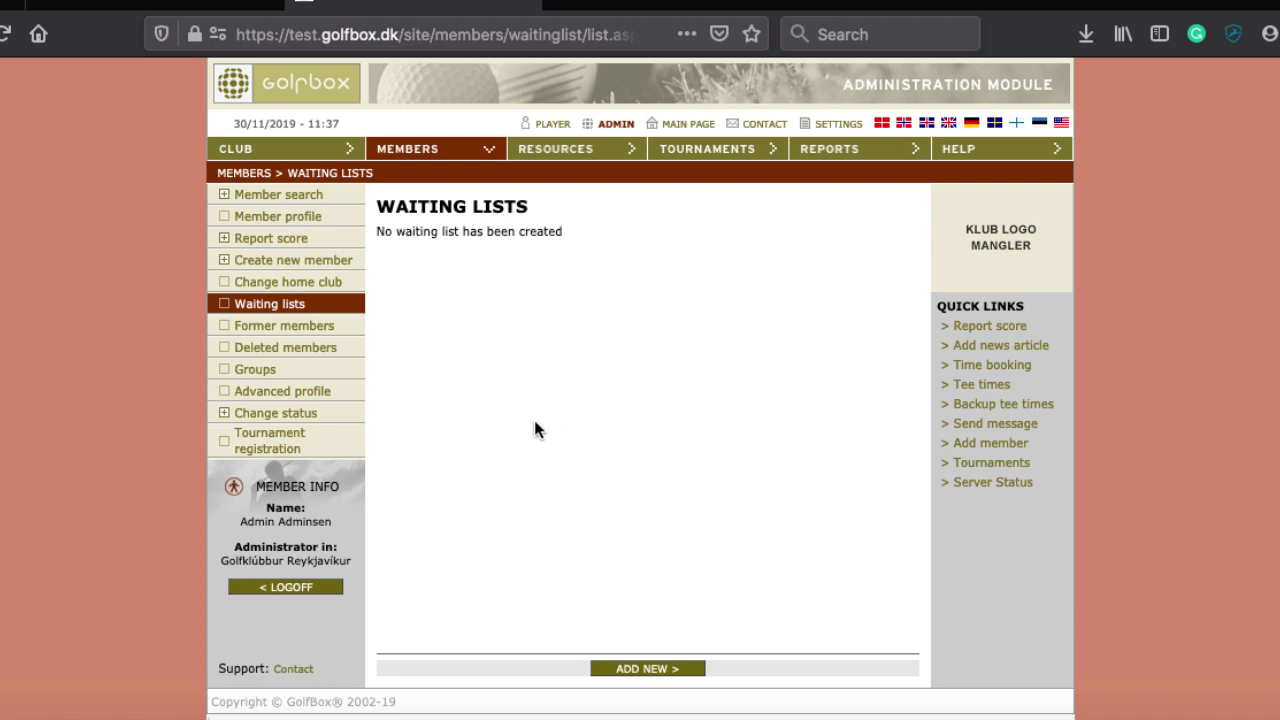
Open the Former members list, which reports no former members
click(271, 327)
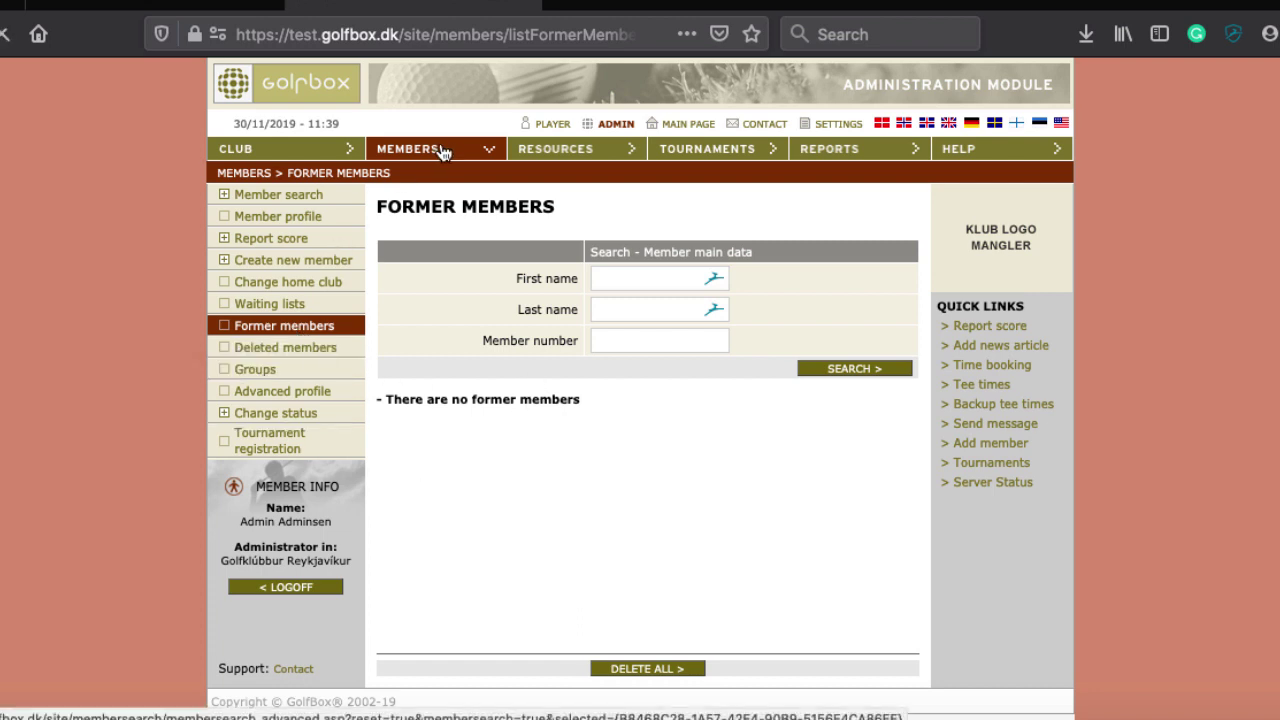
Search for member number 10 and open the member's profile for editing
text(10)
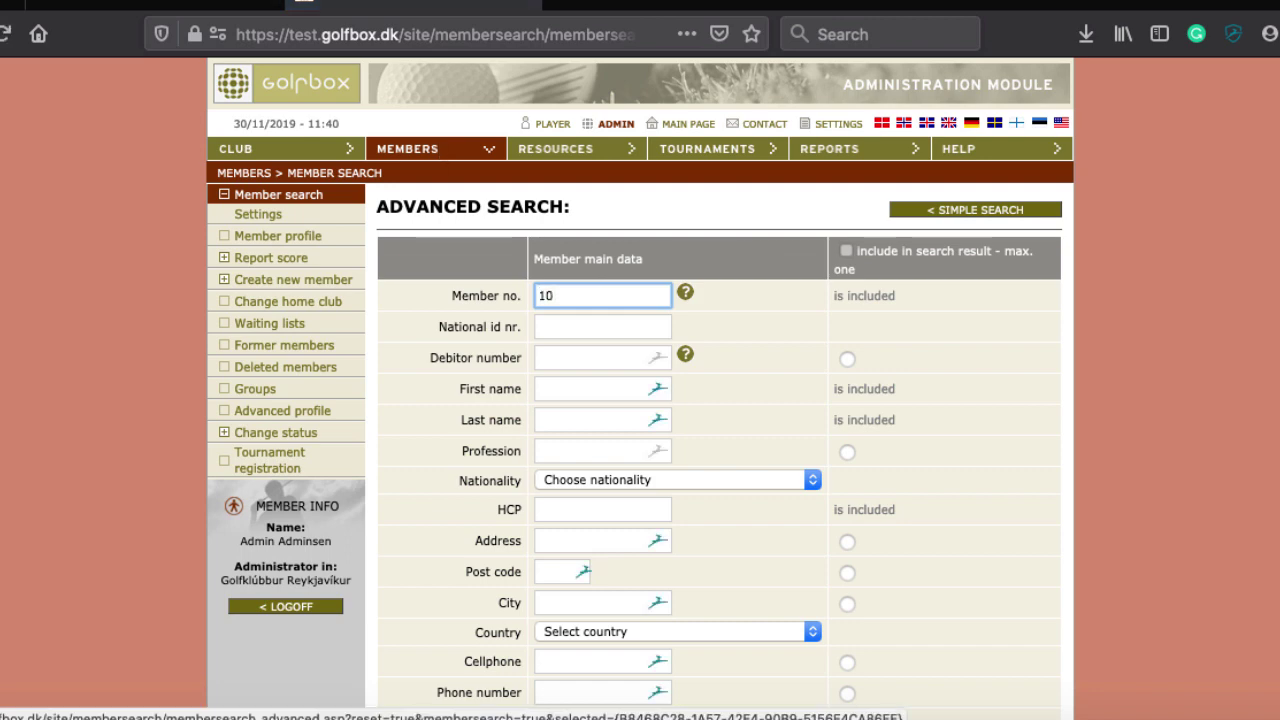
key(Return)
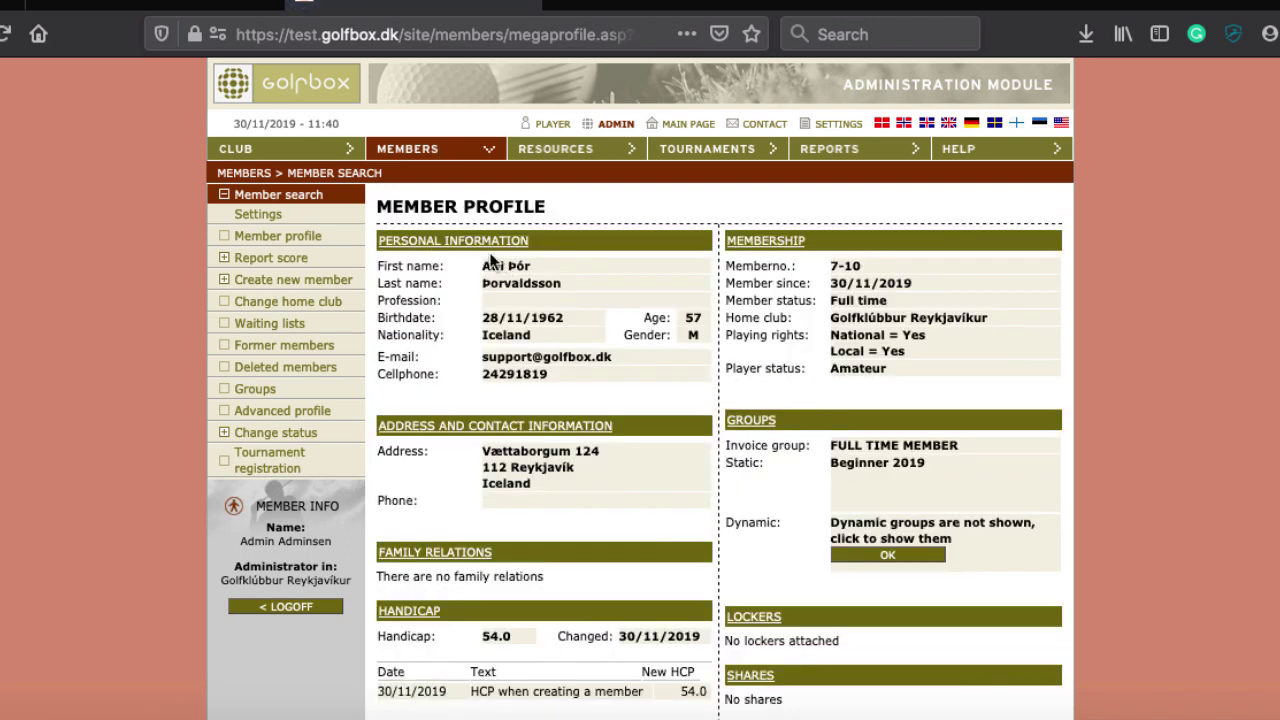
click(482, 238)
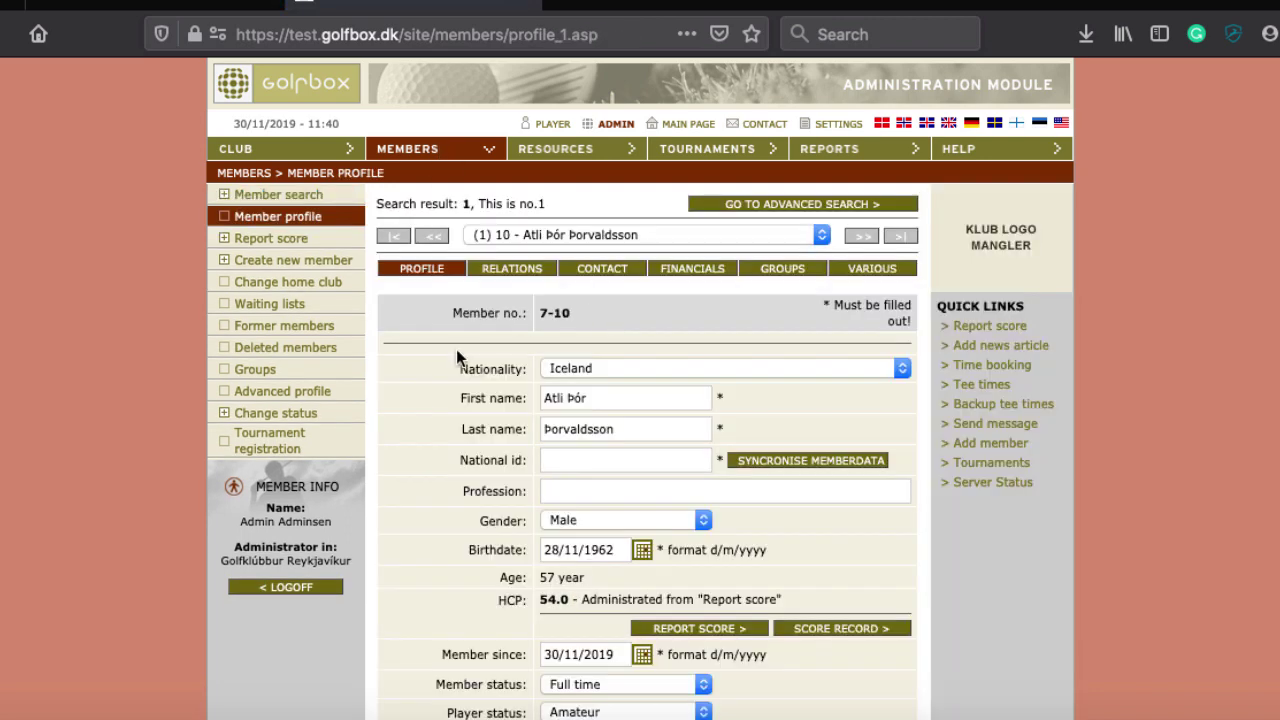
Set member status to Former member with reason 'broke his ankel', save, and recheck Former members
scroll(581, 483, down, 3)
click(563, 532)
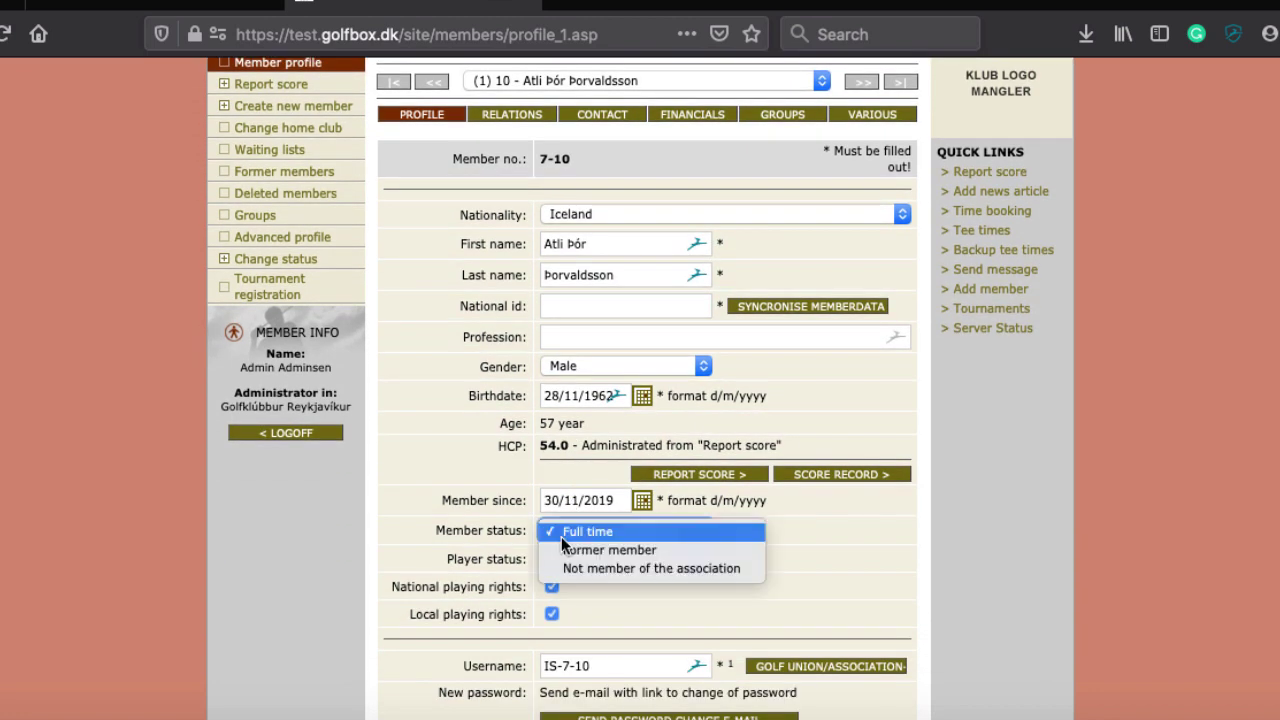
click(578, 551)
scroll(916, 517, down, 7)
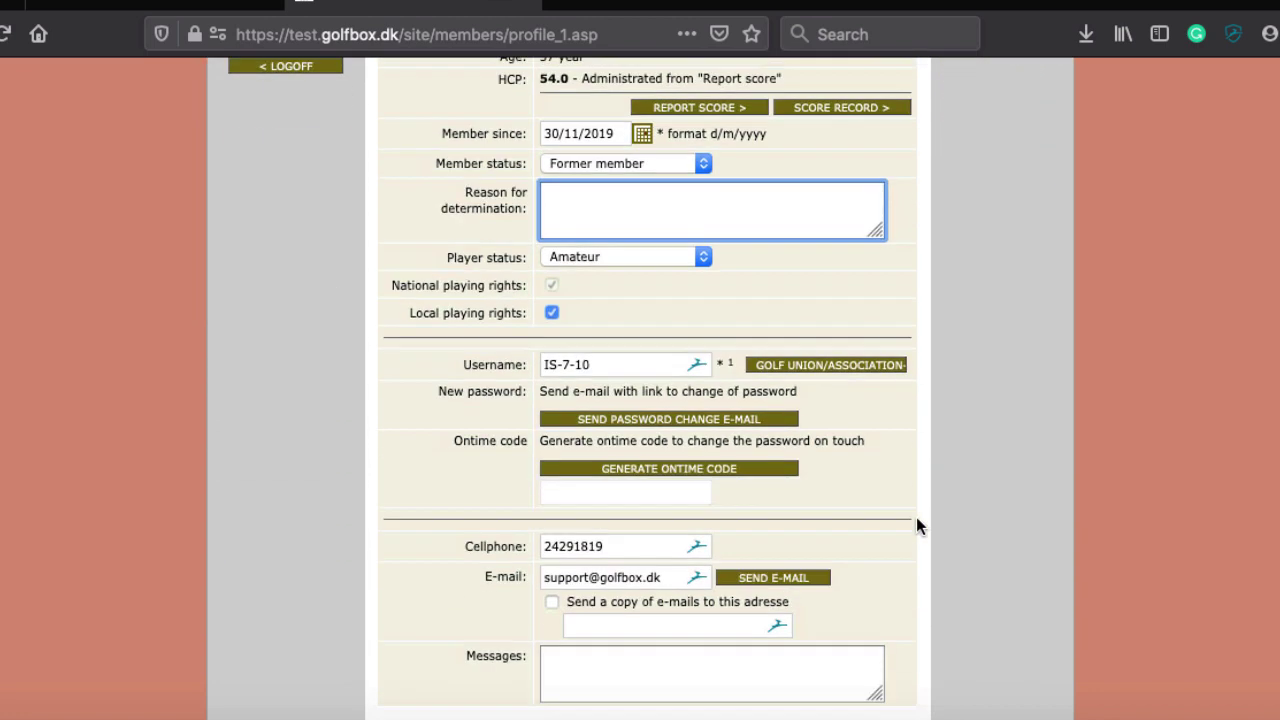
text(b)
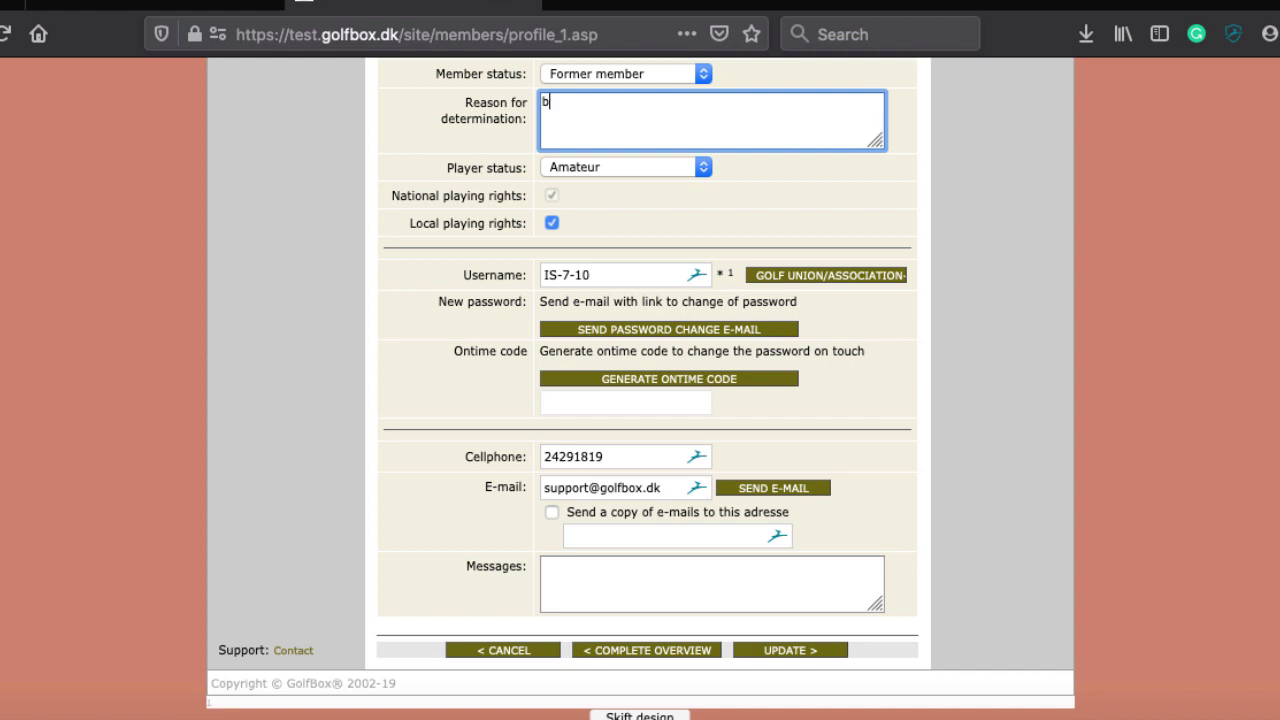
text(roke his ankel)
click(787, 652)
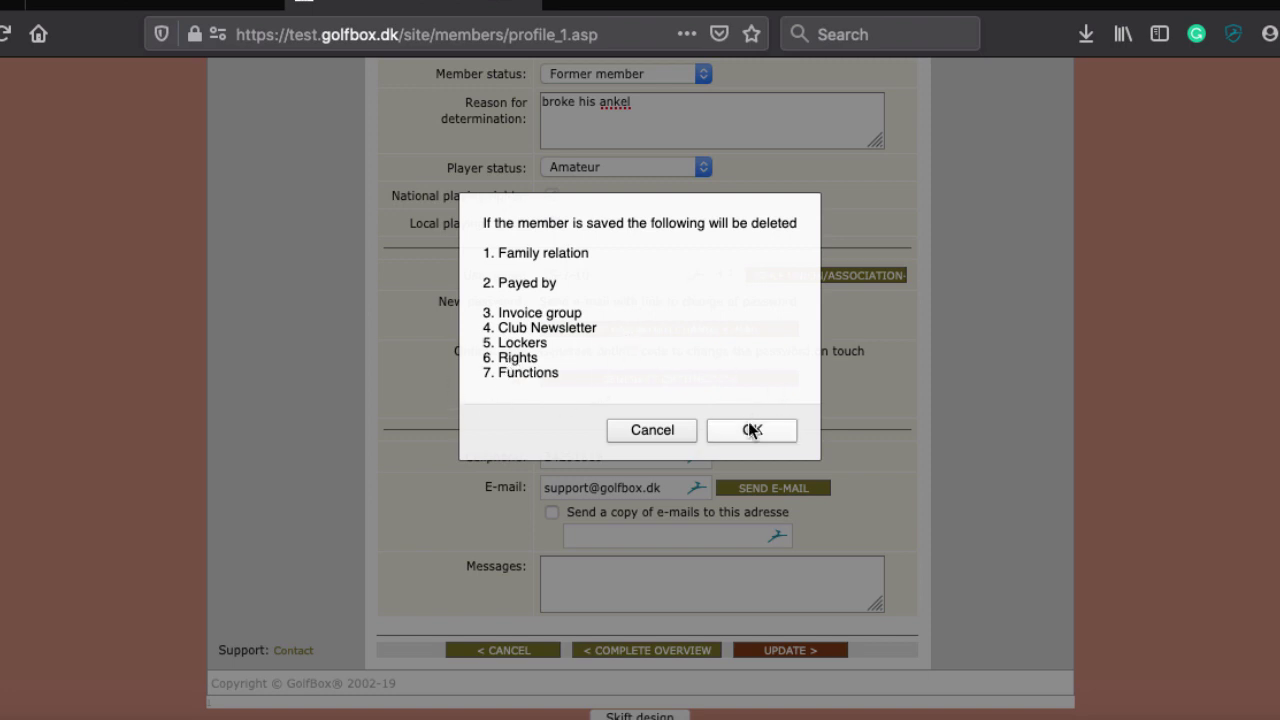
click(746, 430)
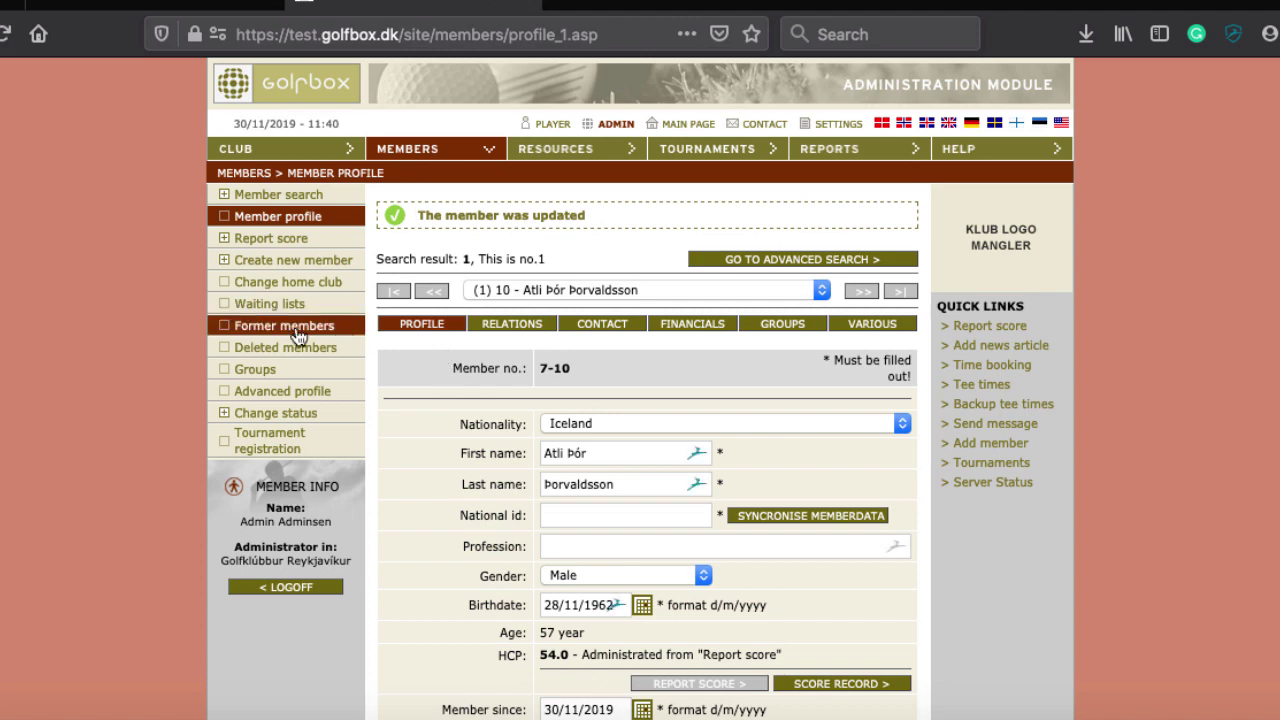
click(280, 325)
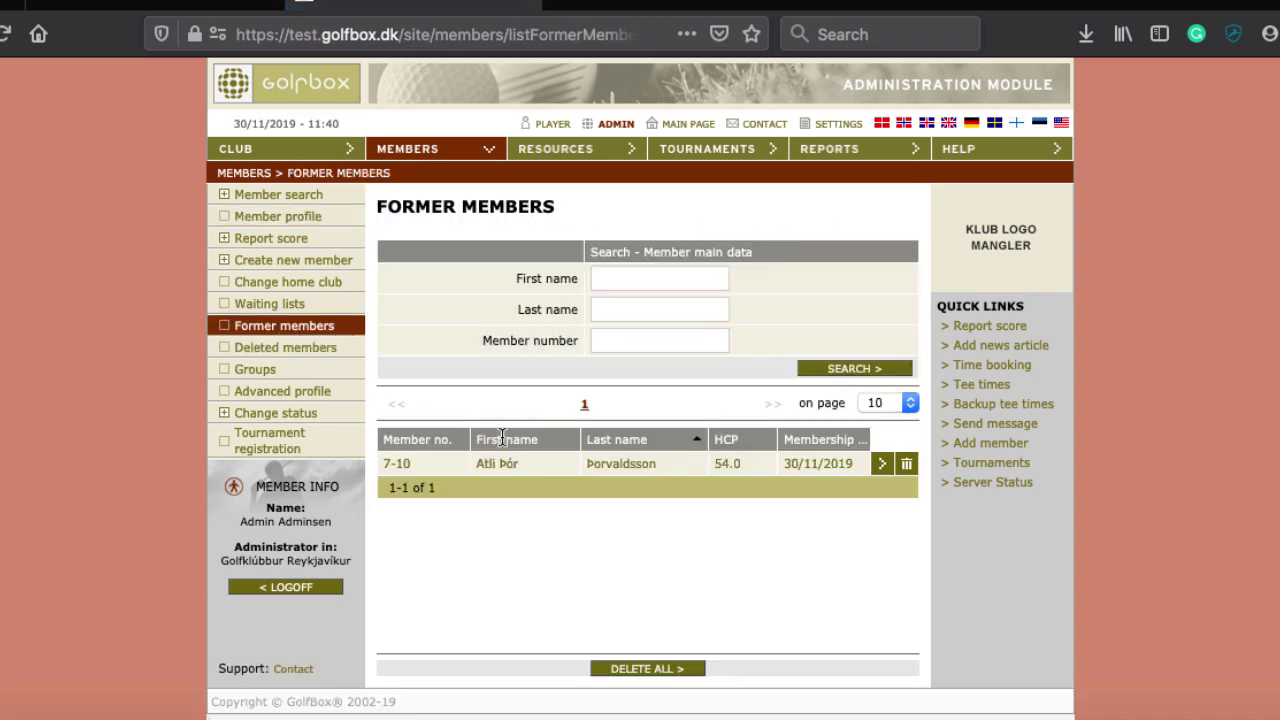
Change the former member's status back to Full time, restoring the FULL TIME MEMBER invoice group
click(613, 470)
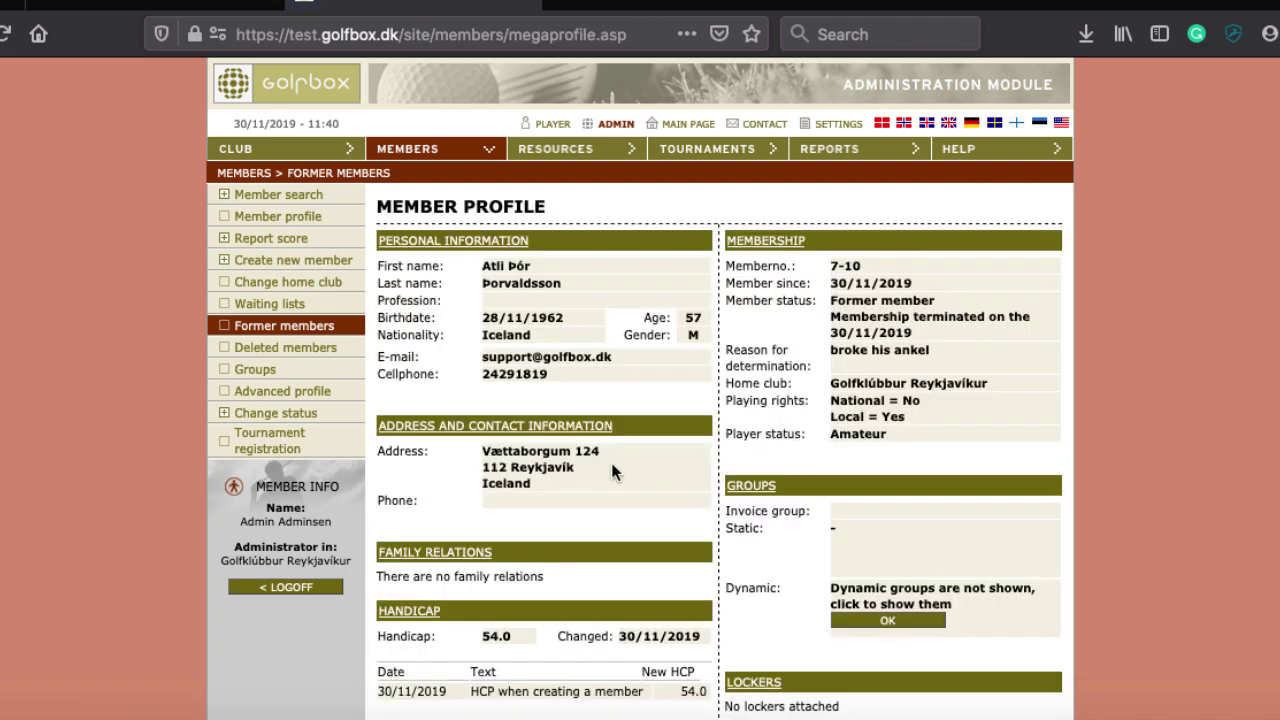
scroll(612, 470, down, 2)
scroll(612, 470, up, 1)
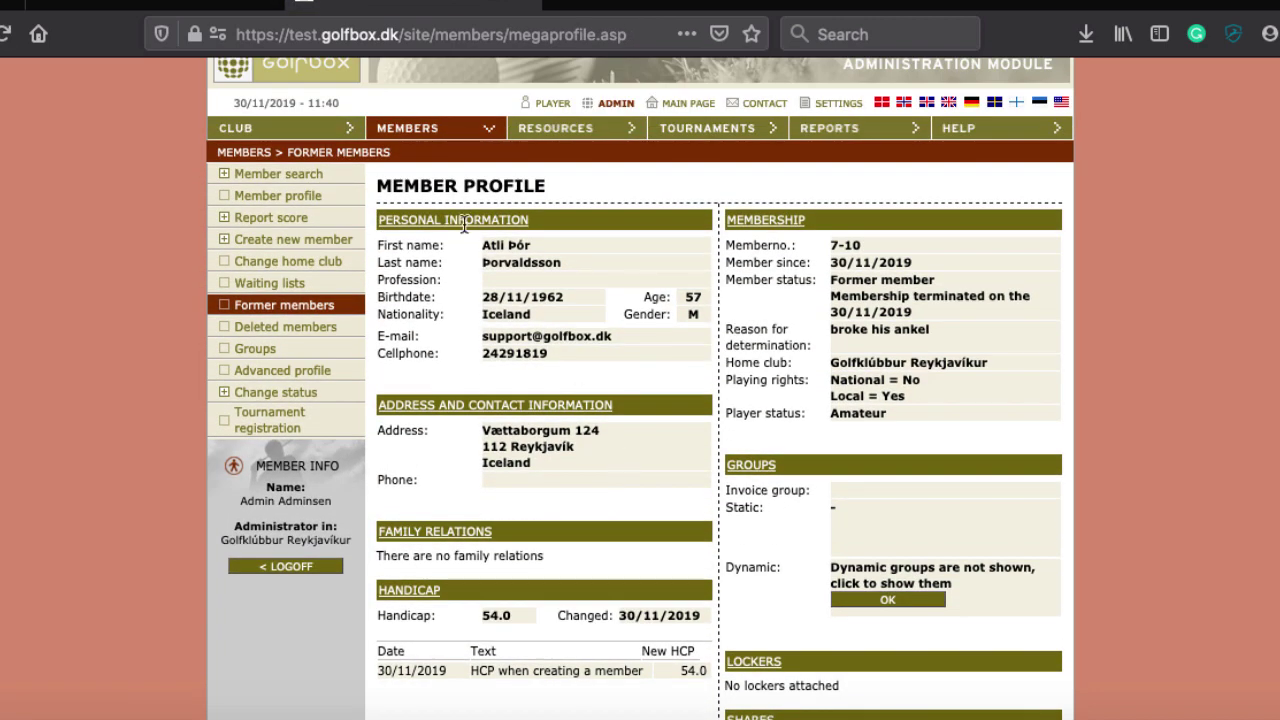
click(518, 245)
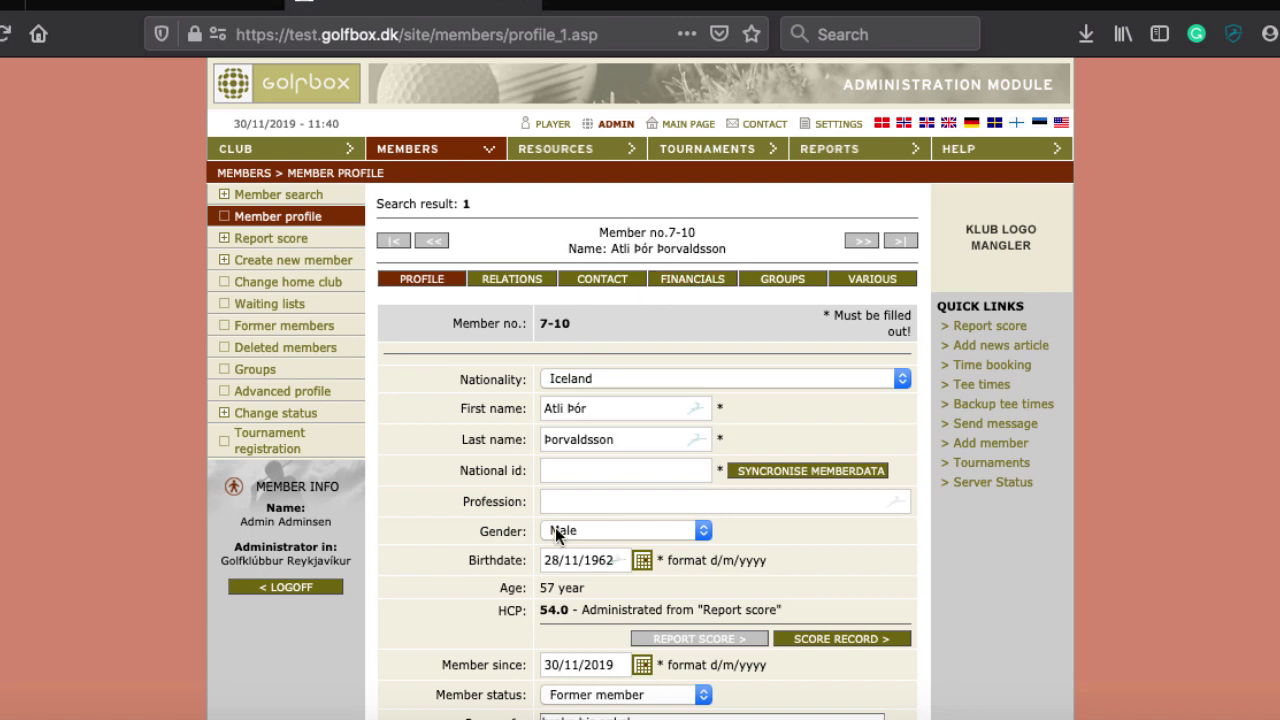
scroll(555, 527, down, 3)
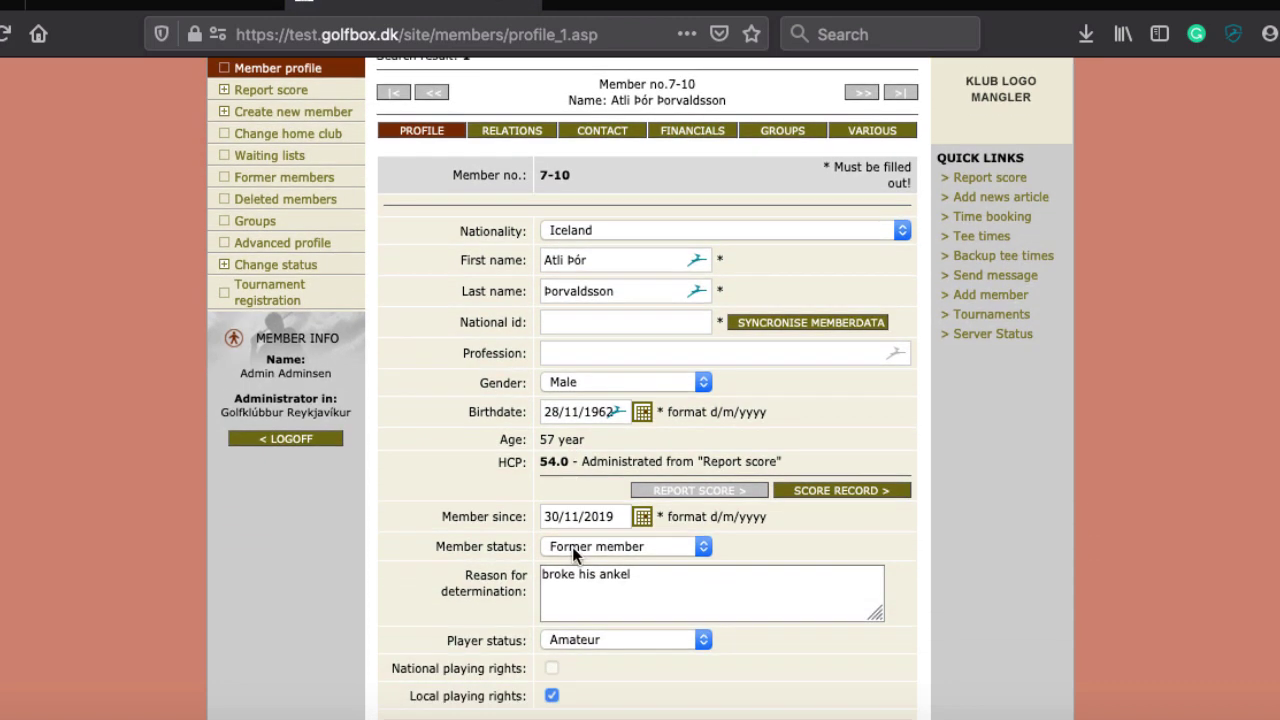
click(572, 546)
click(573, 531)
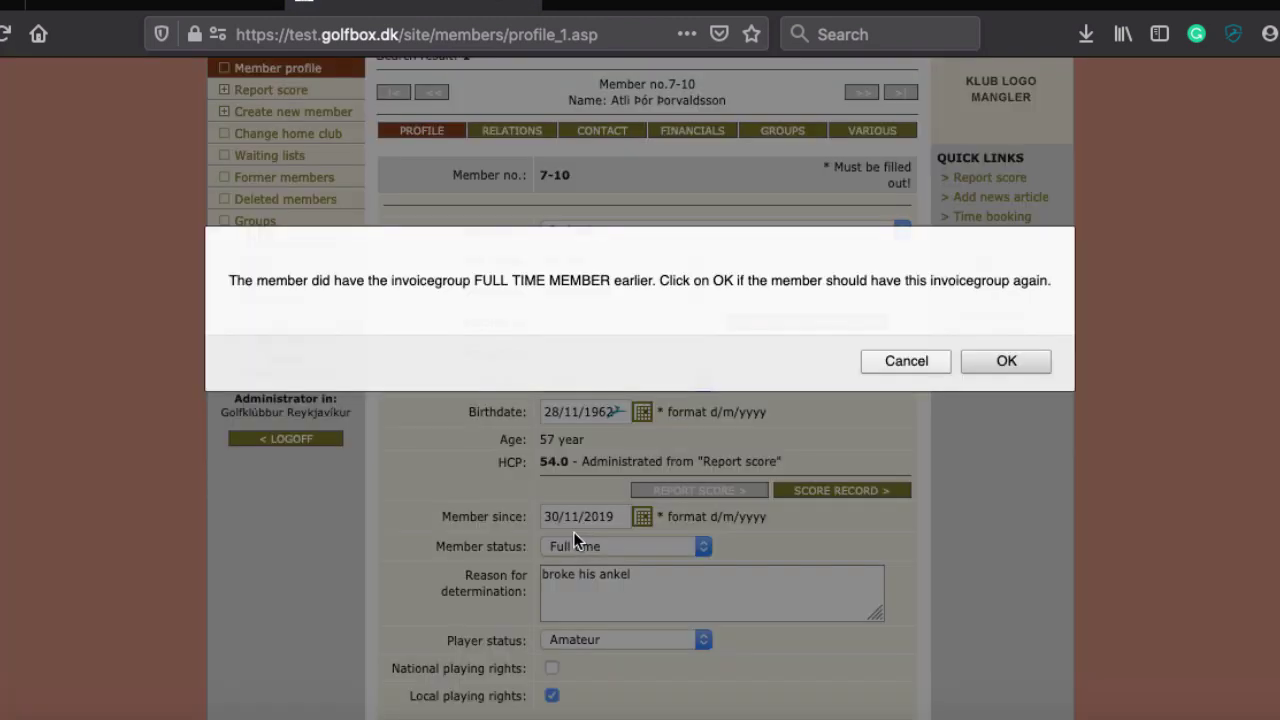
click(1020, 361)
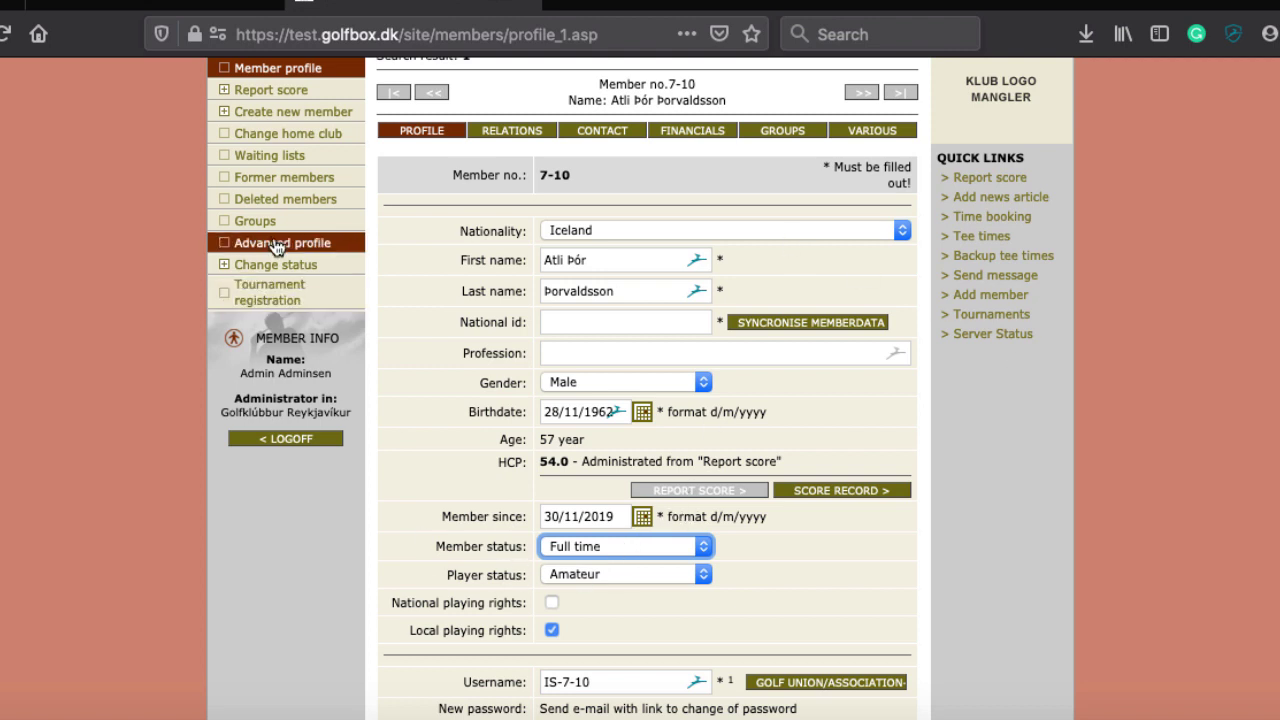
click(285, 177)
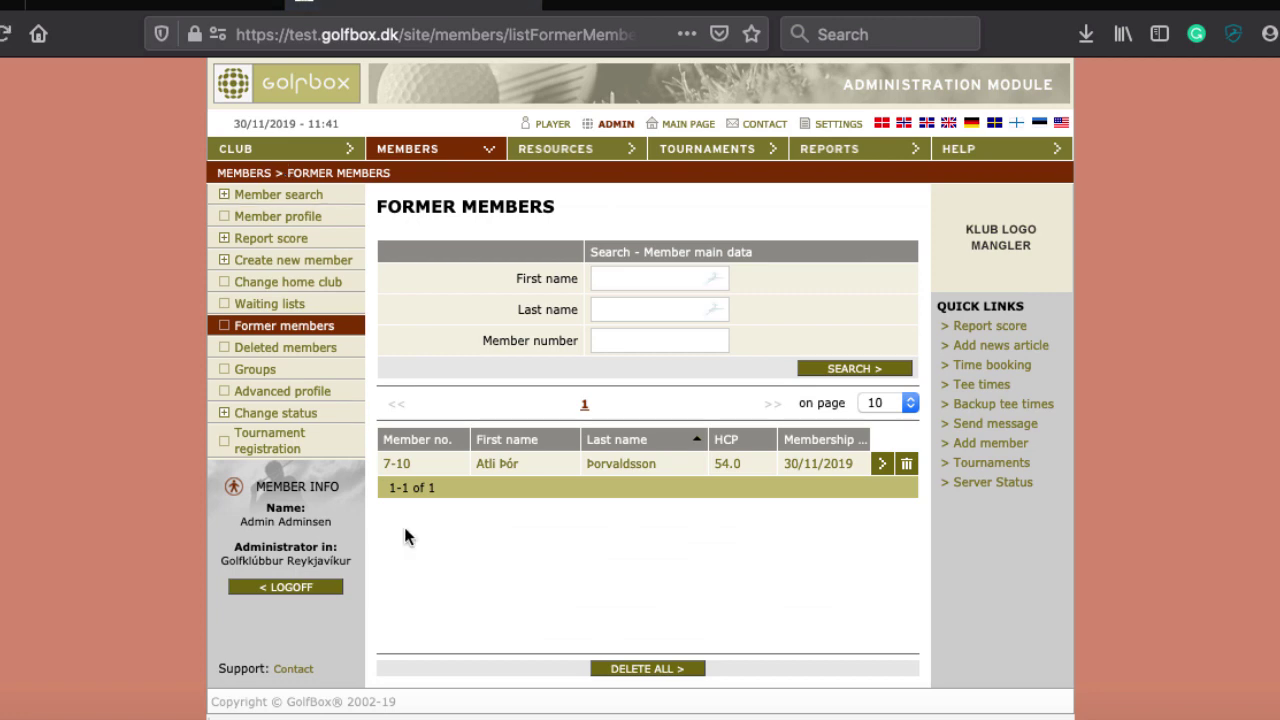
Delete the former member and confirm making them a deleted member
click(905, 466)
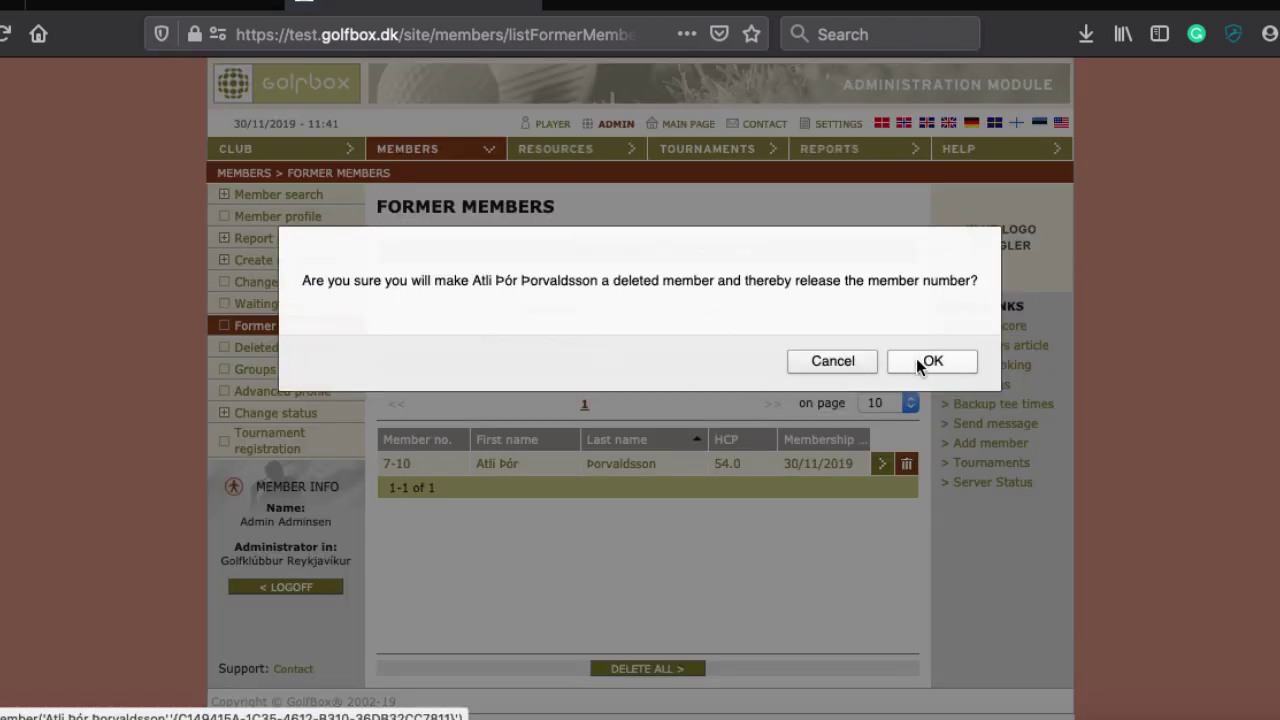
click(925, 362)
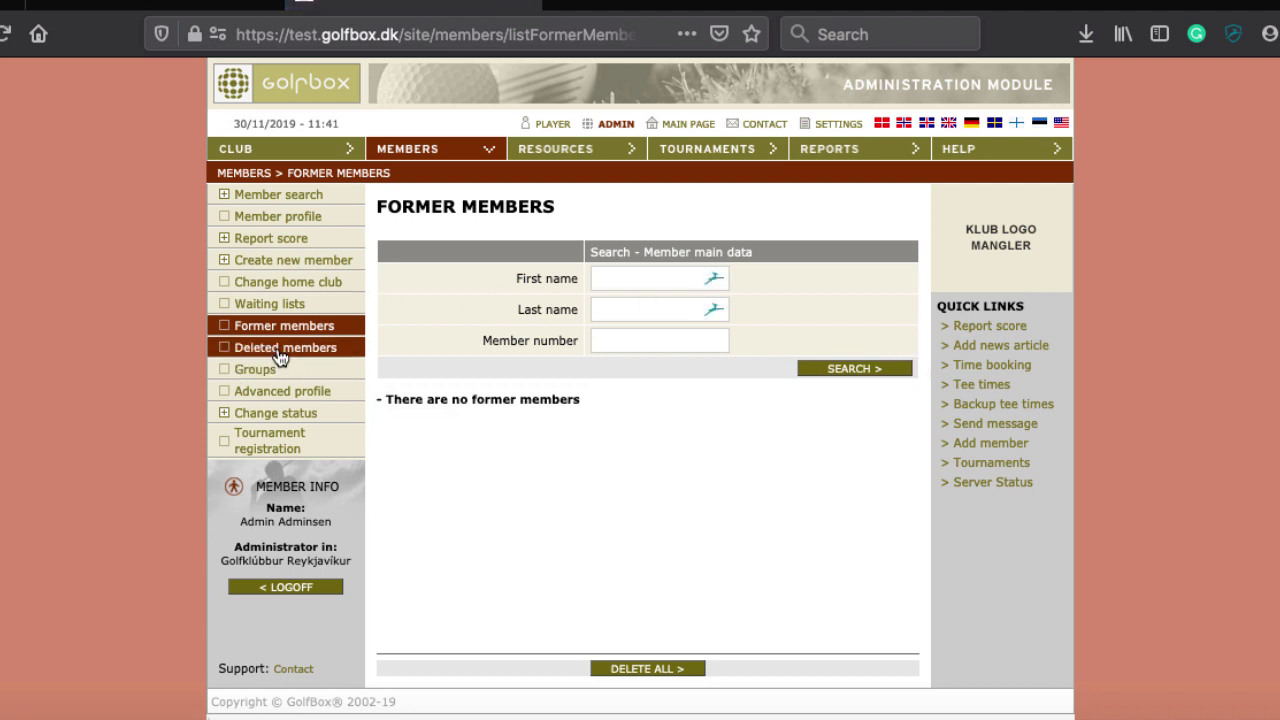
Open the deleted member's details from Deleted members and choose REACTIVATE MEMBER
click(280, 349)
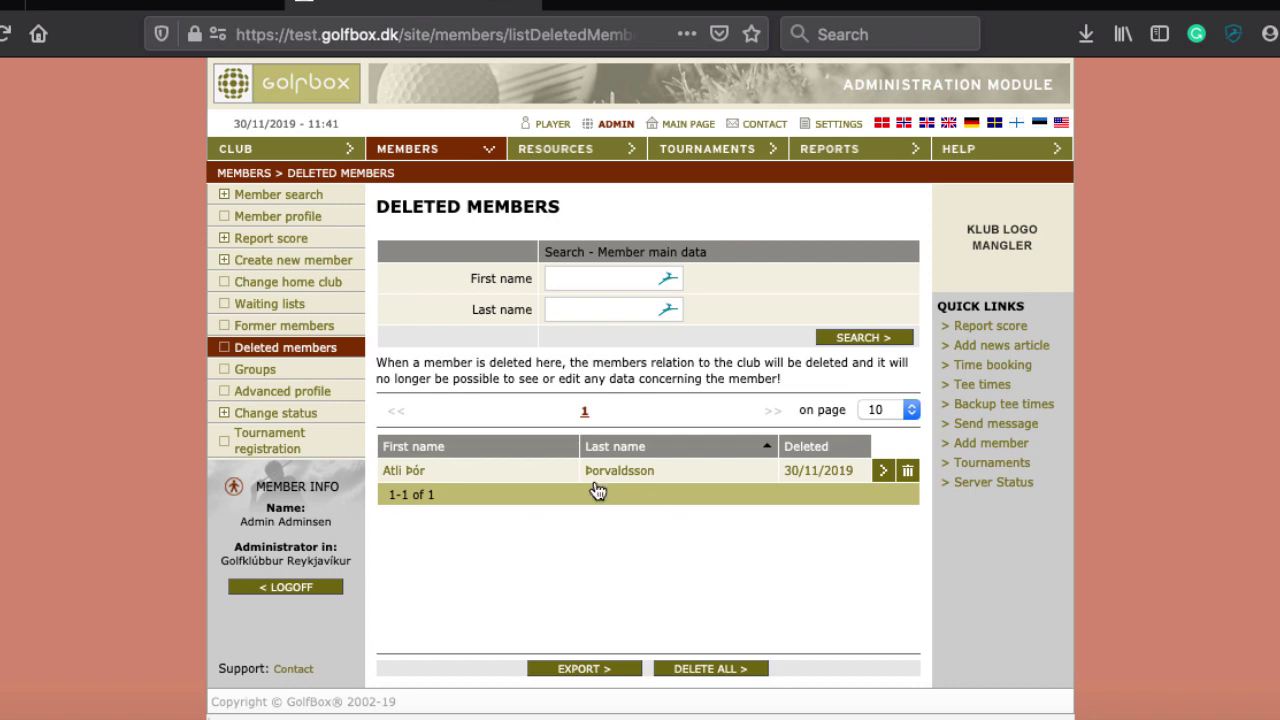
click(800, 478)
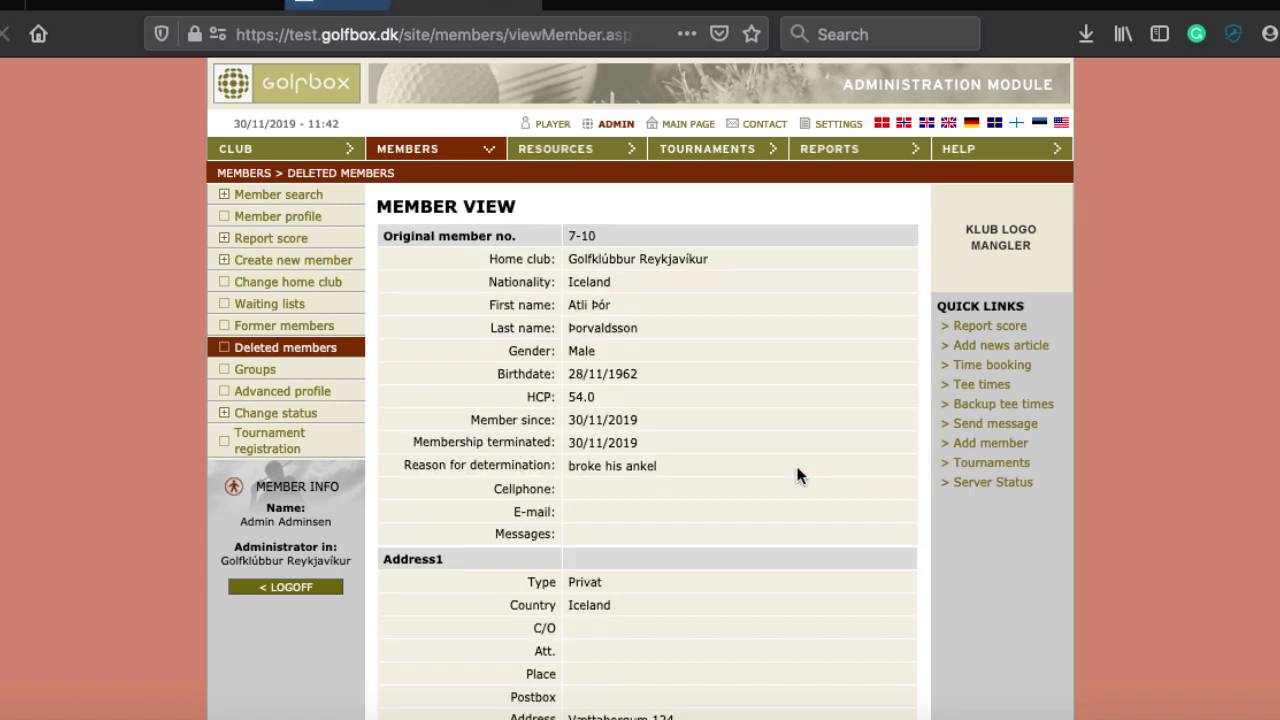
scroll(797, 474, down, 3)
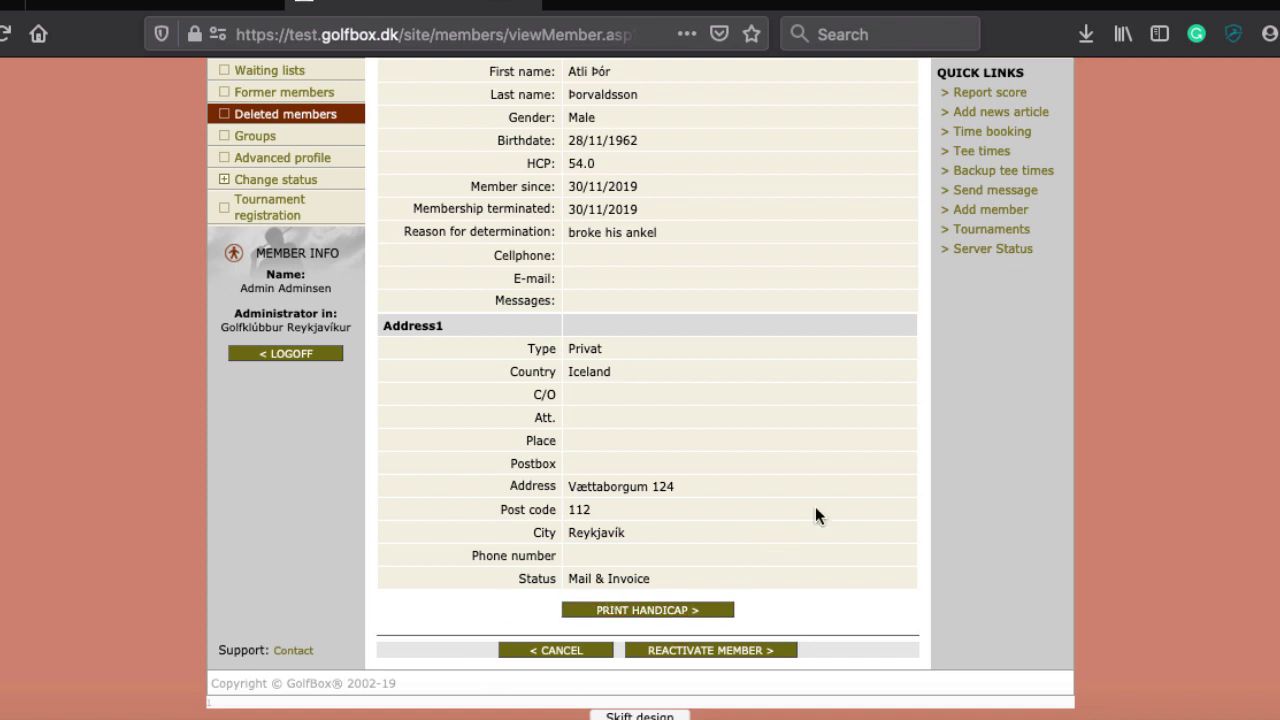
click(714, 651)
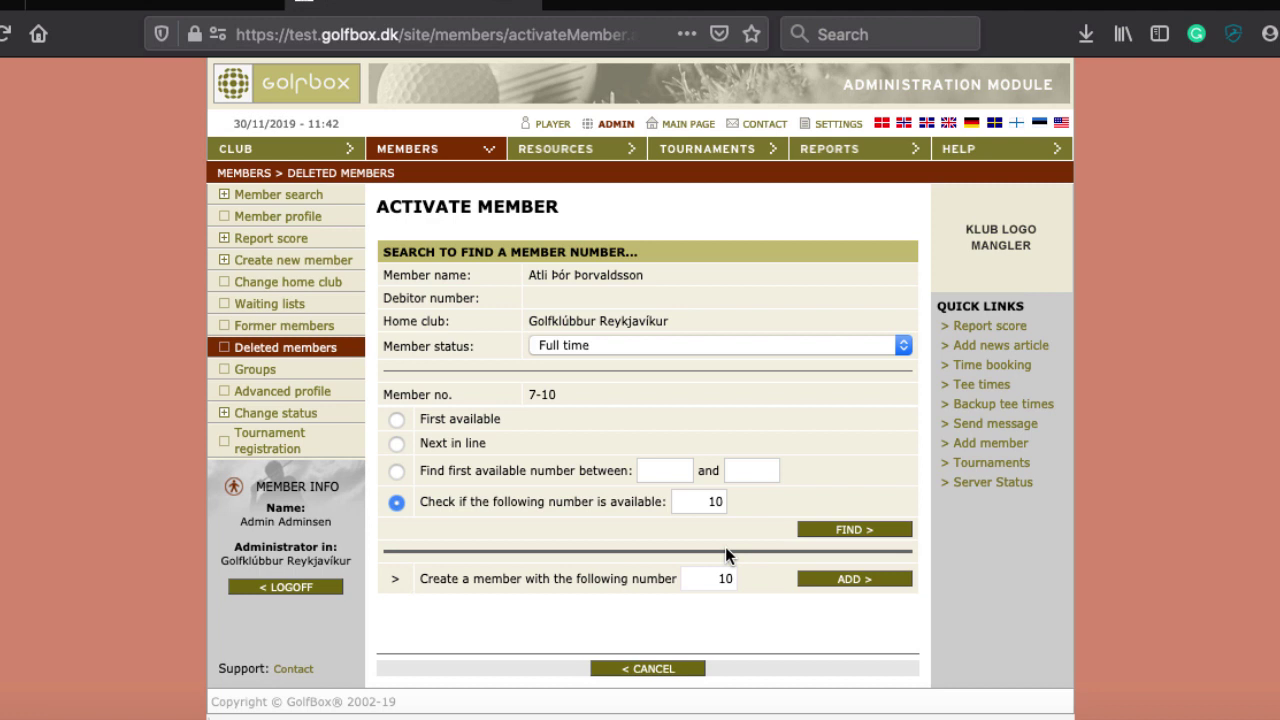
Return to Deleted members and permanently delete the member, confirming with OK
scroll(618, 535, down, 1)
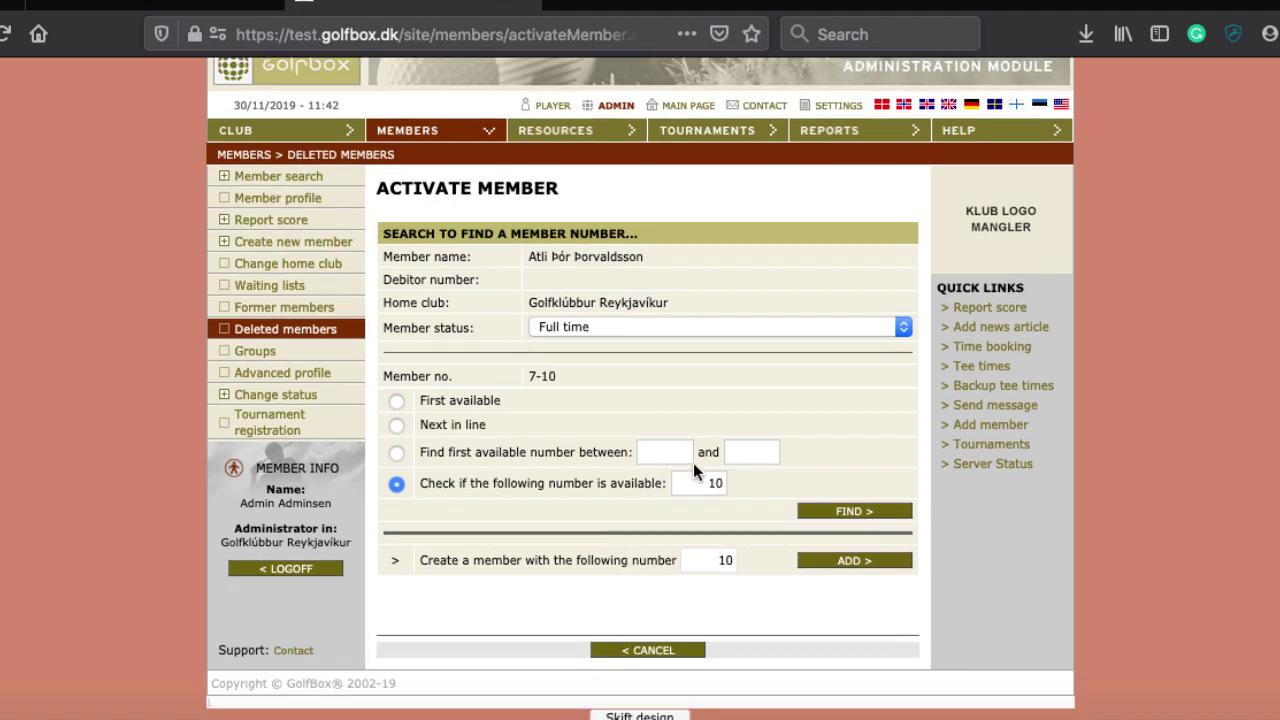
click(242, 333)
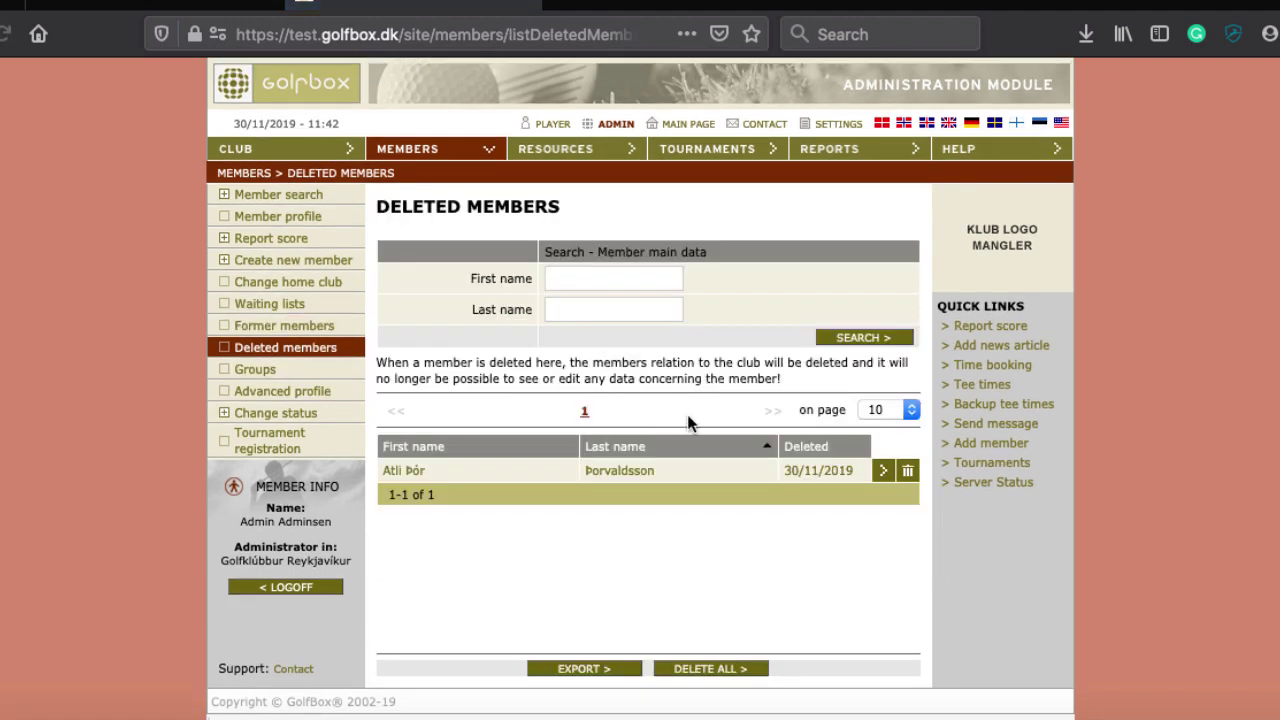
click(907, 472)
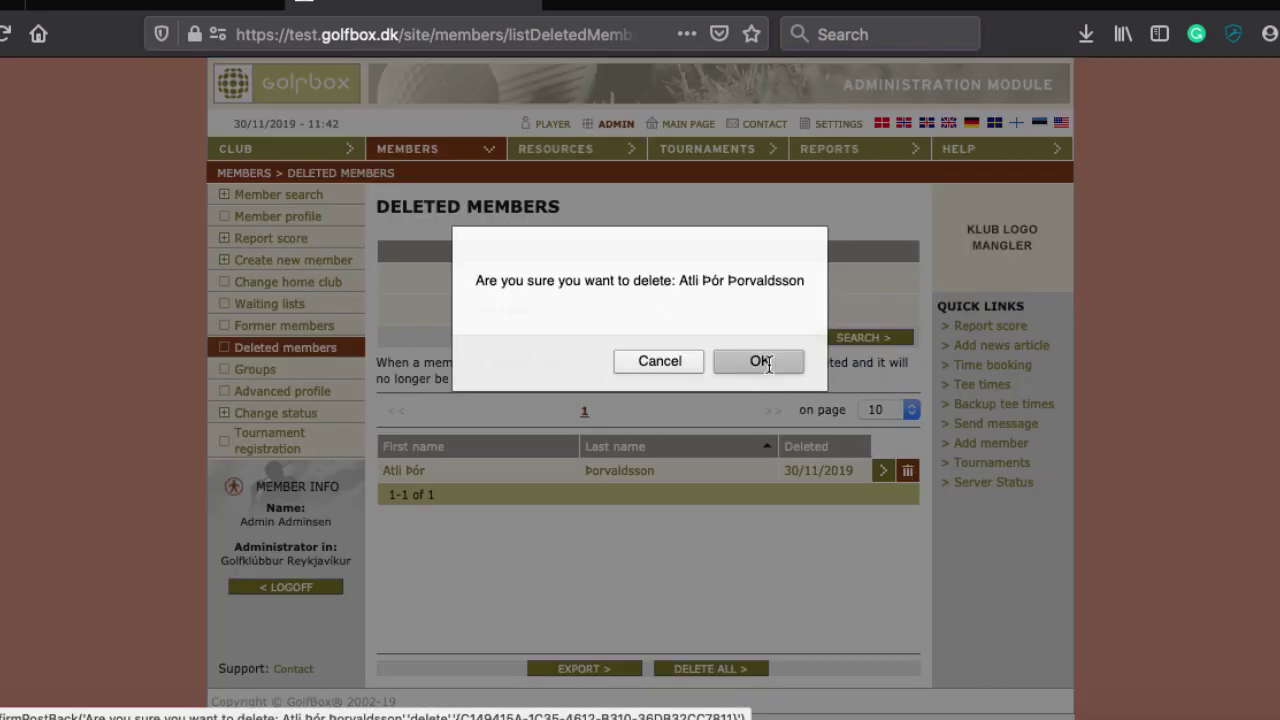
click(720, 362)
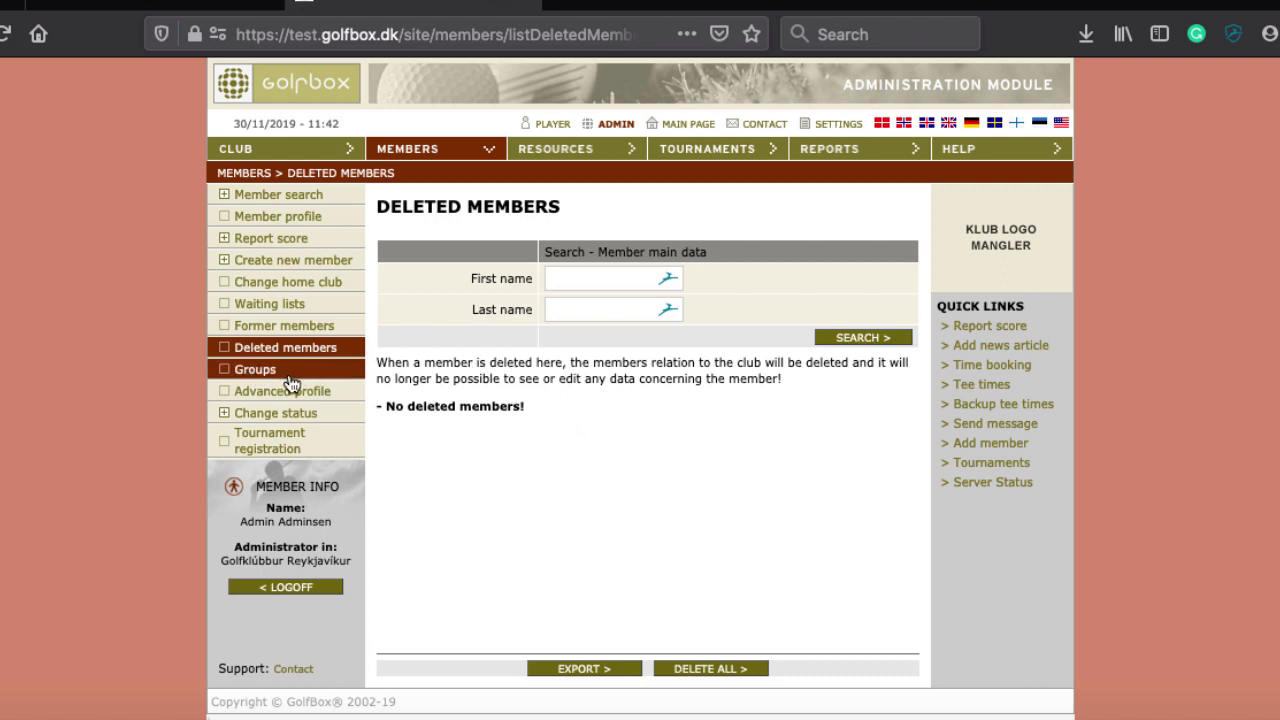
click(255, 370)
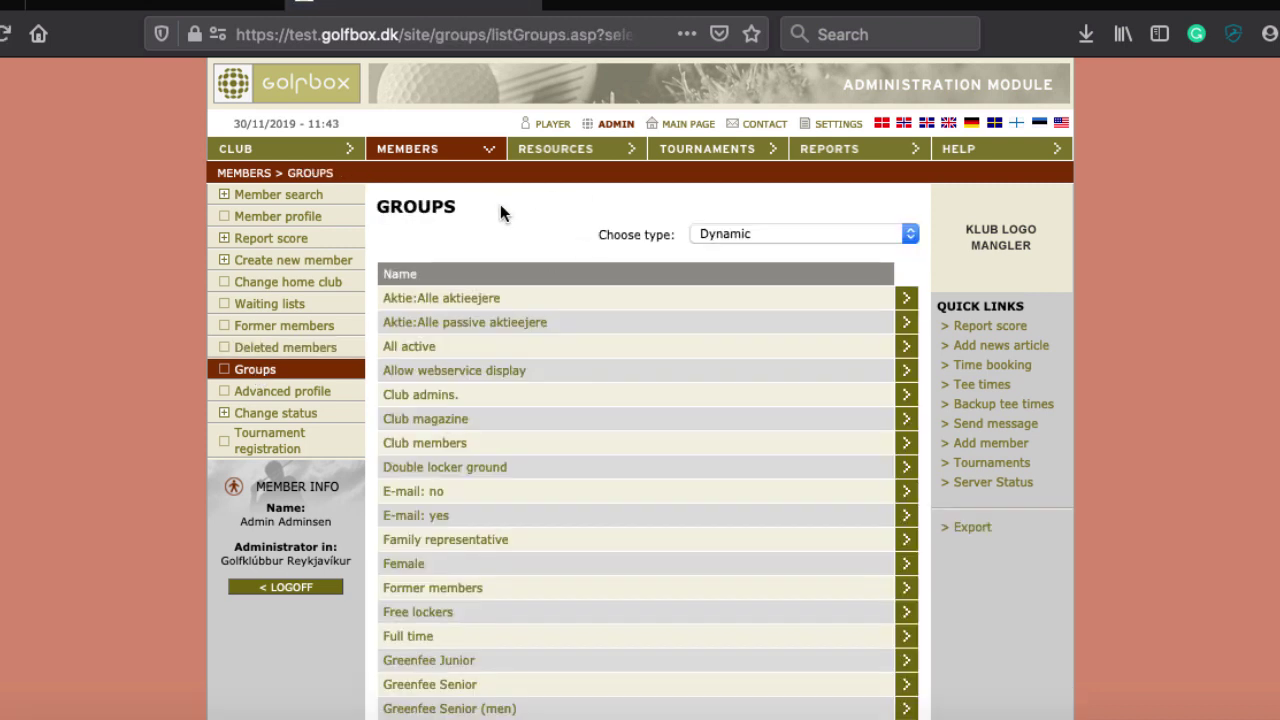
Filter the Groups list to Invoice type and start a new group with ADD NEW
click(718, 232)
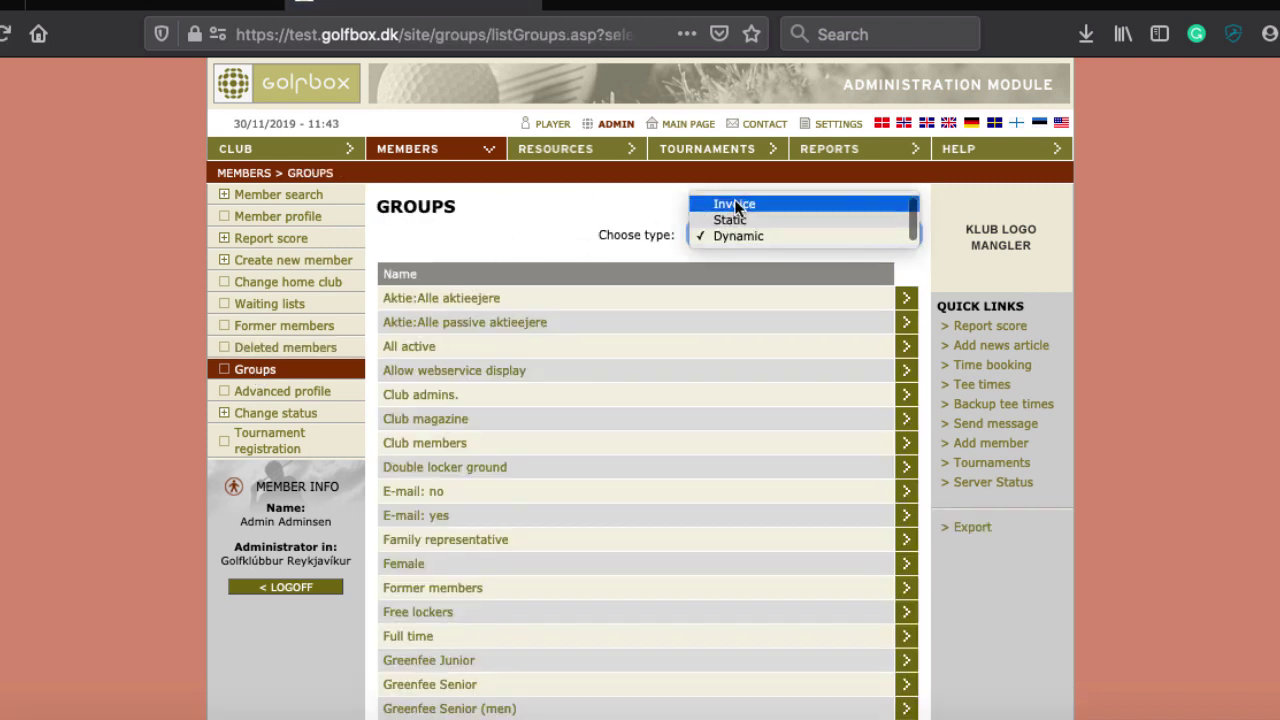
click(734, 204)
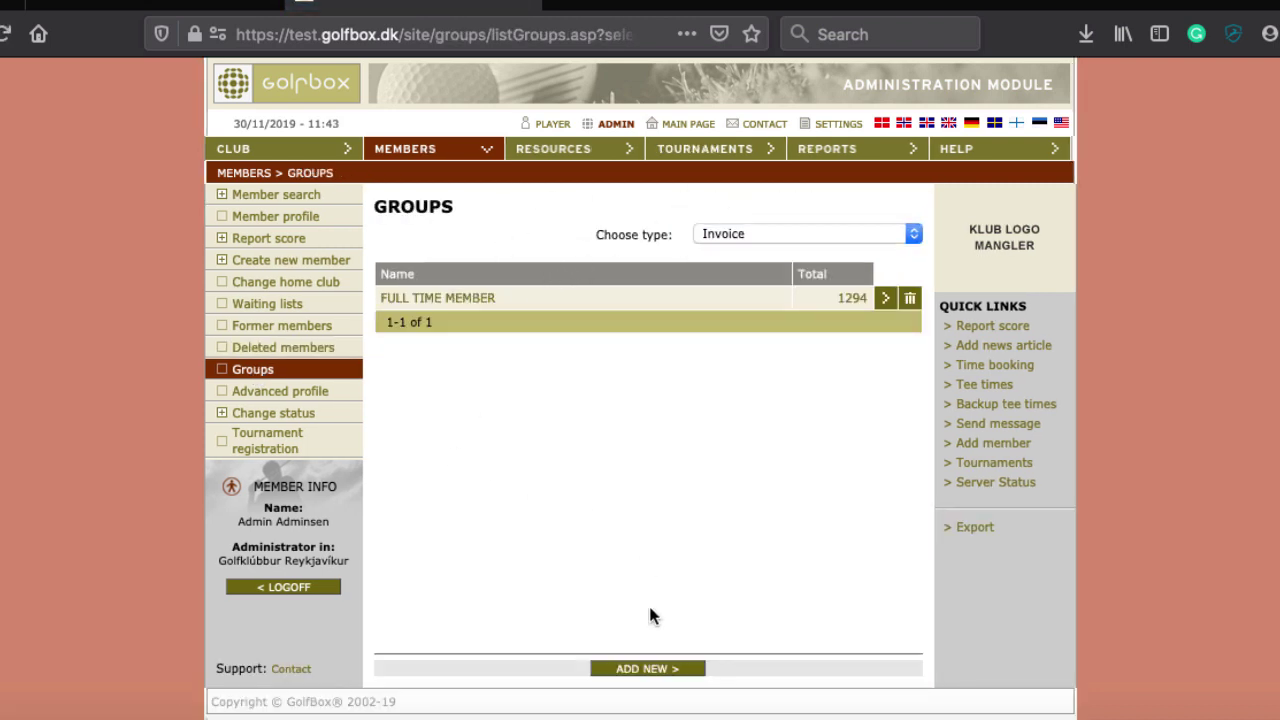
click(640, 669)
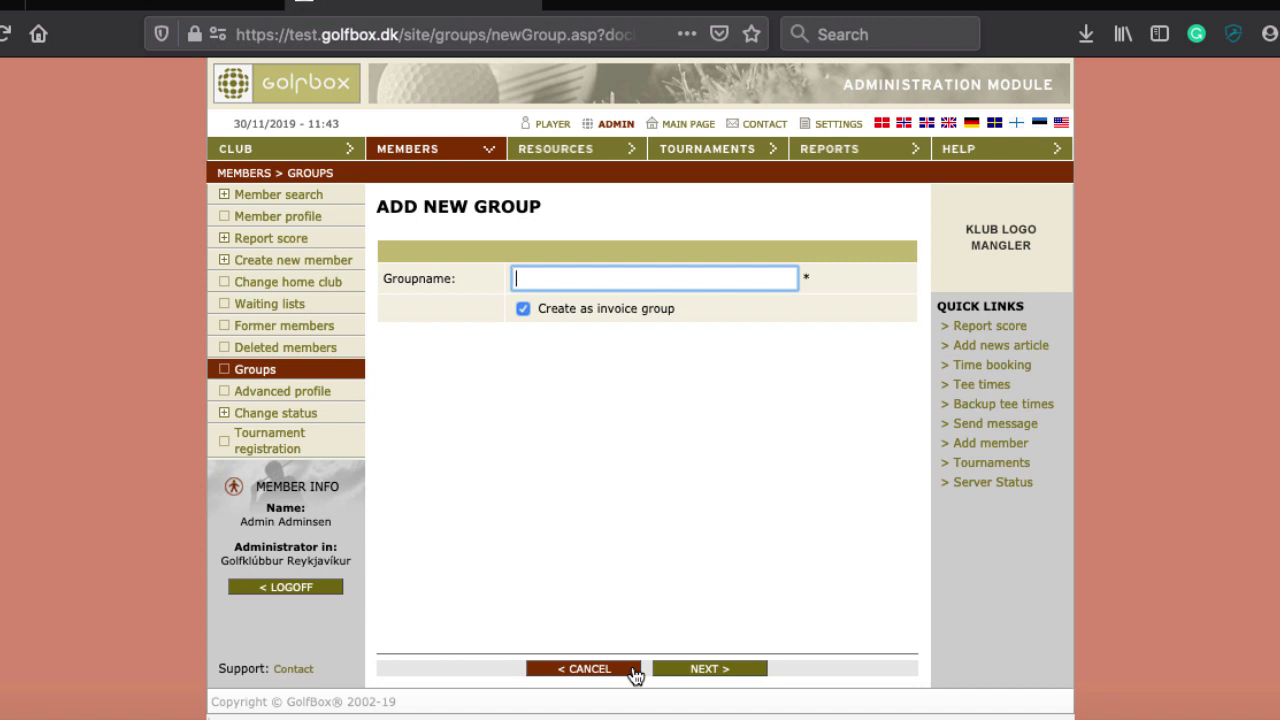
Save a new invoice group named 'Junior' and start another new group
text(Junior)
key(Return)
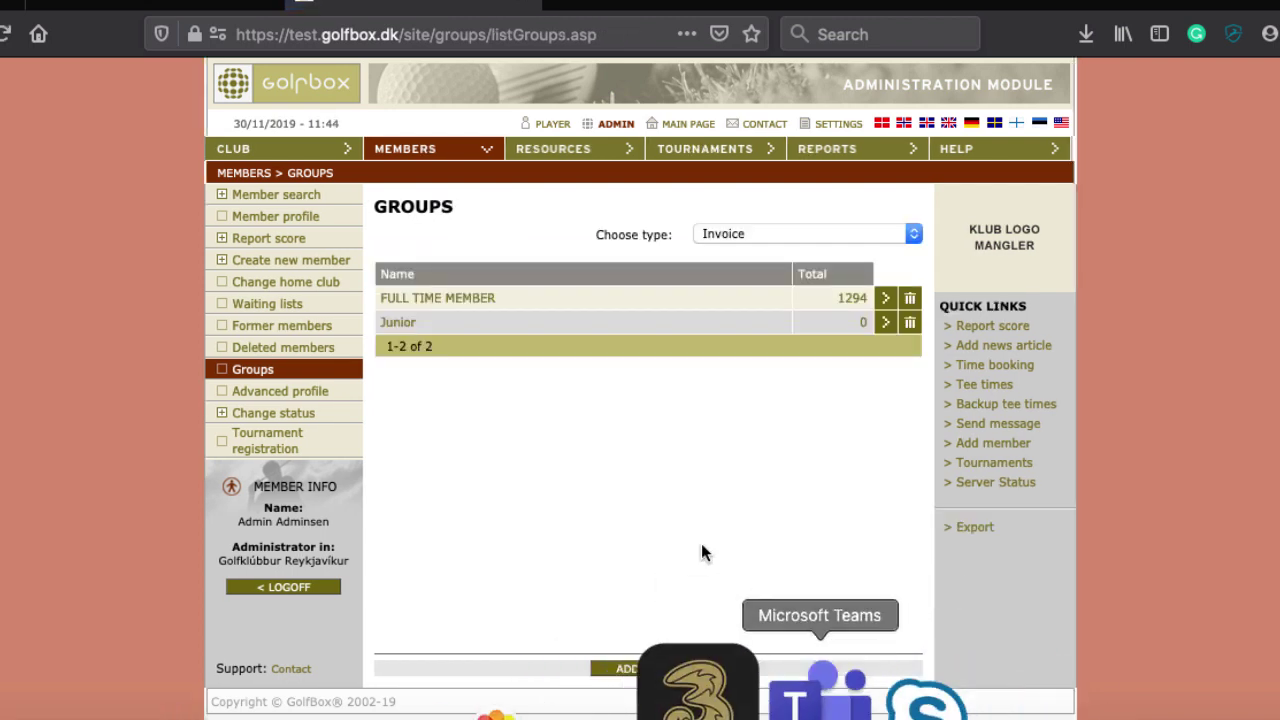
click(633, 670)
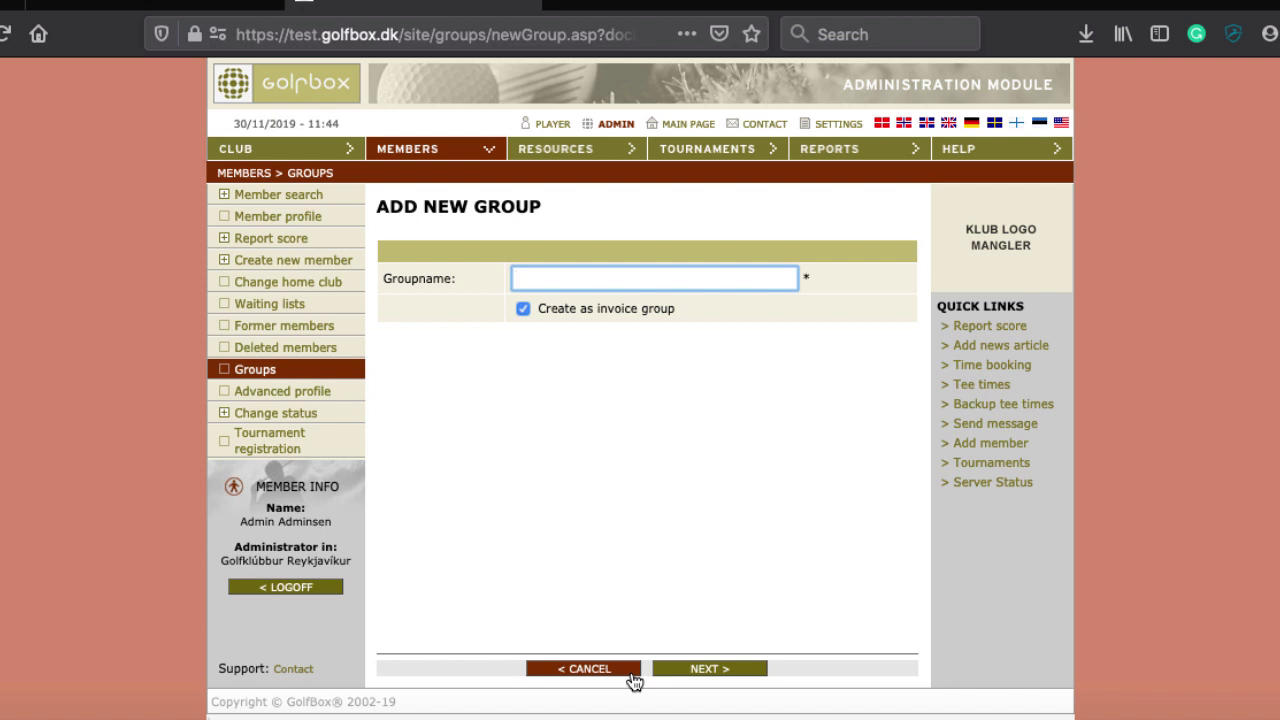
Discard the blank form and create an invoice group named 'Senior'
click(632, 676)
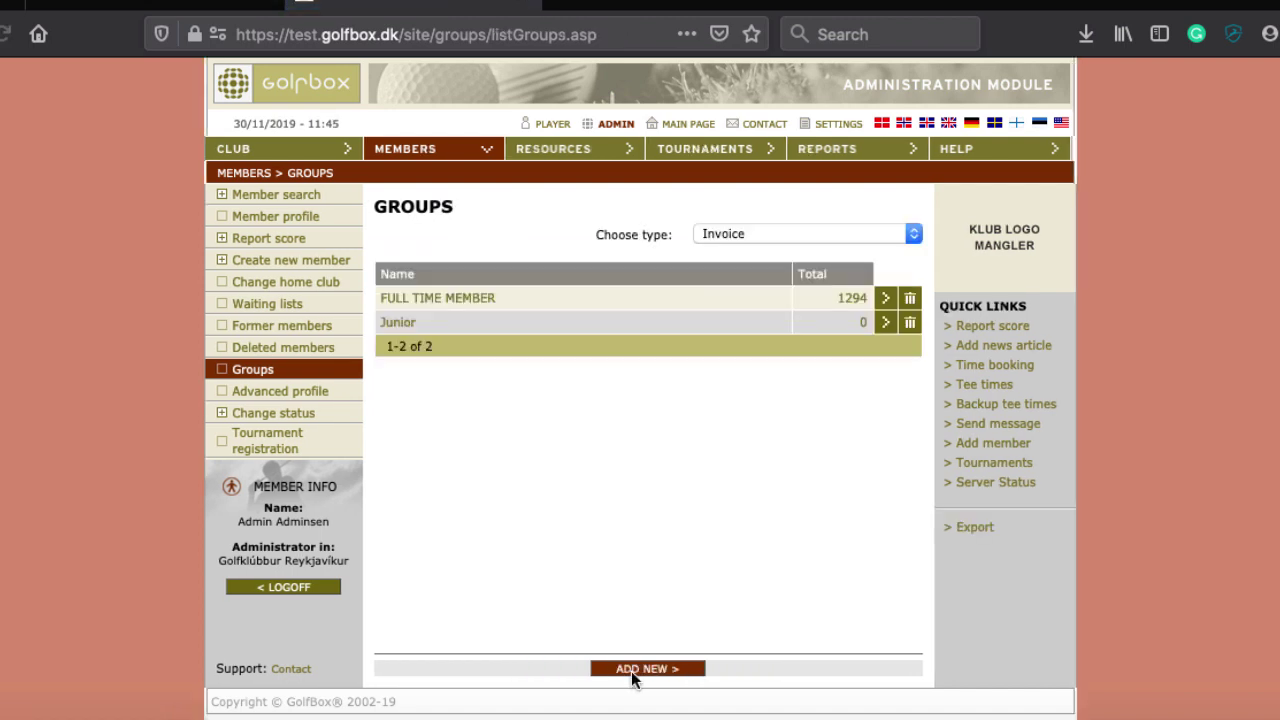
click(631, 669)
click(590, 667)
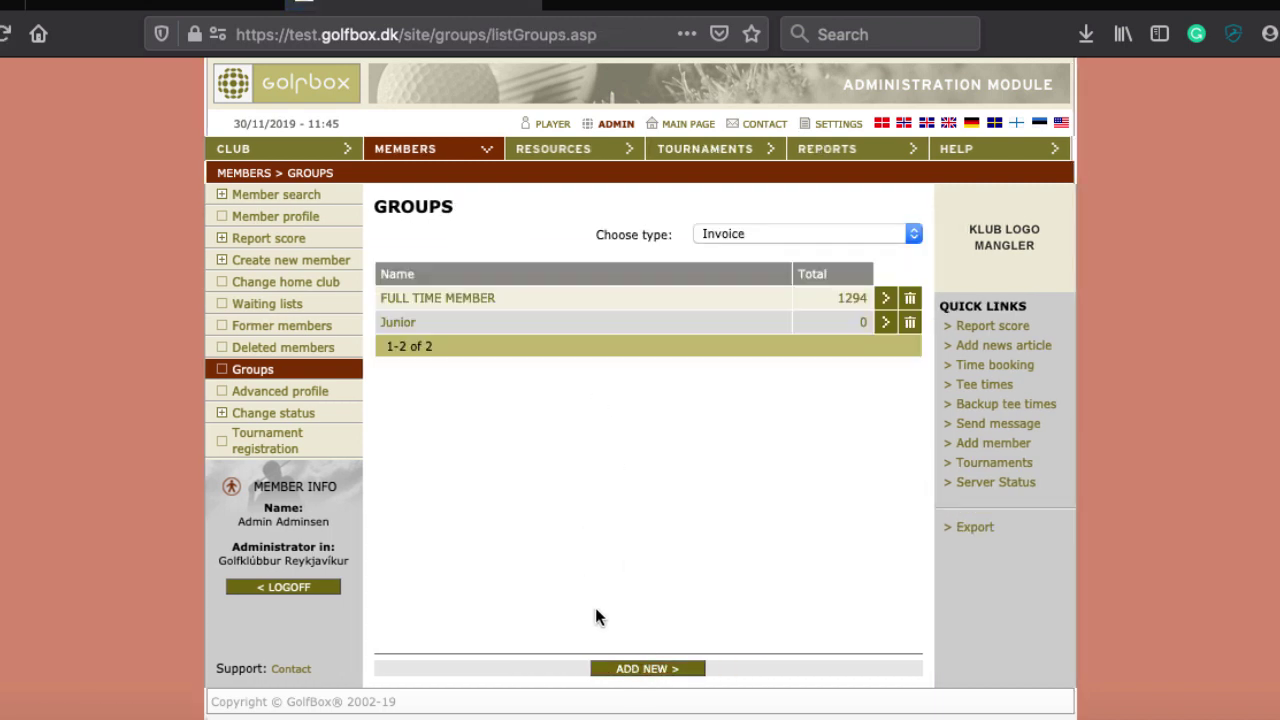
click(646, 669)
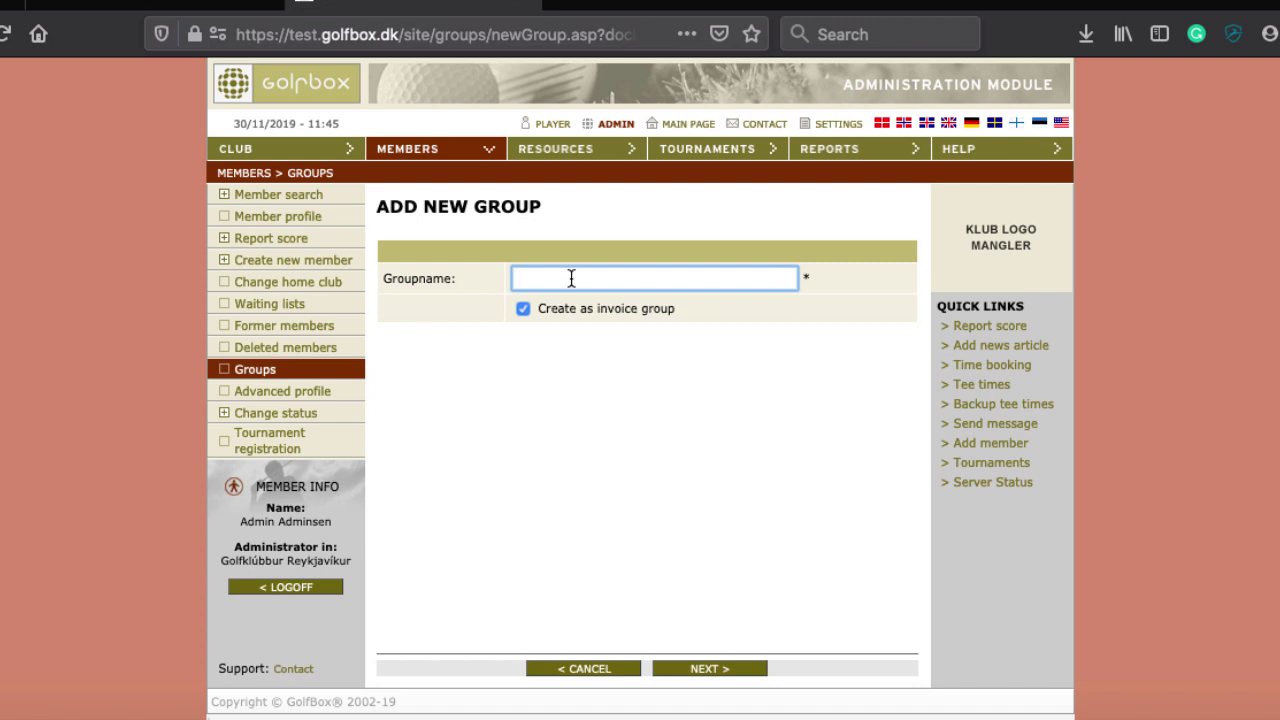
text(Senior)
key(Return)
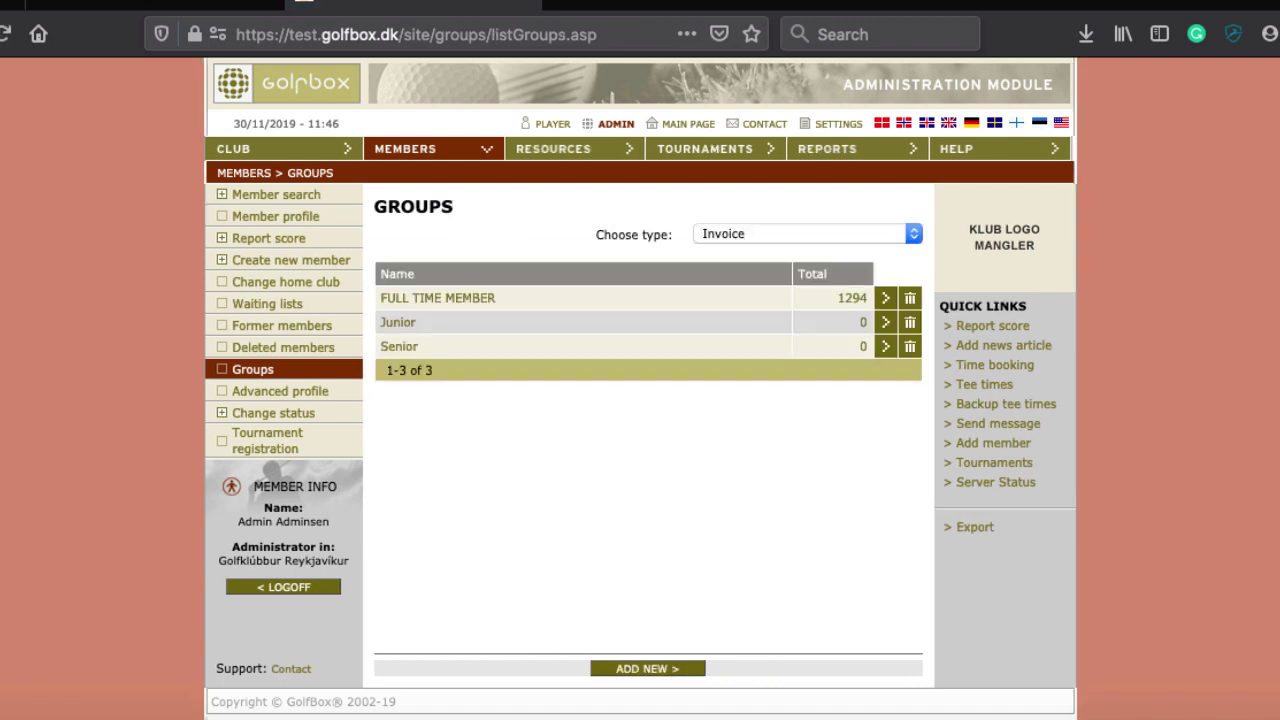
Create another invoice group named 'VIP Senior'
click(640, 668)
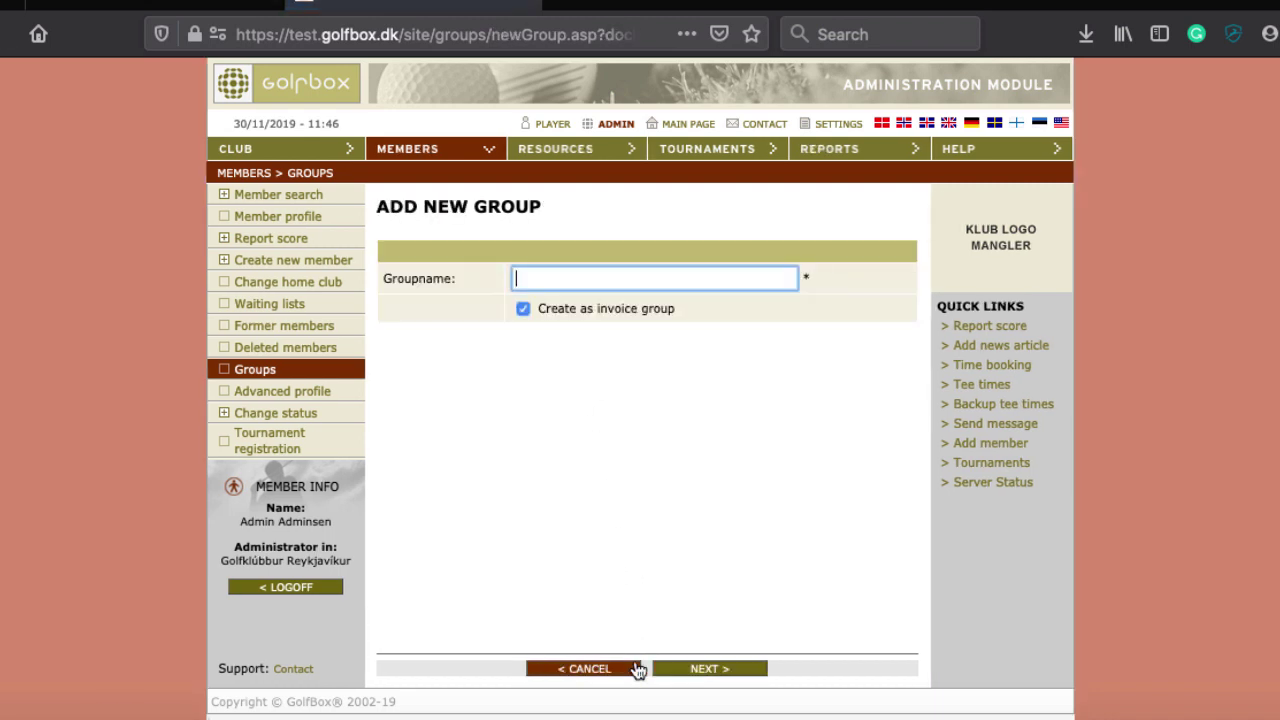
text(VIP Senior)
key(Return)
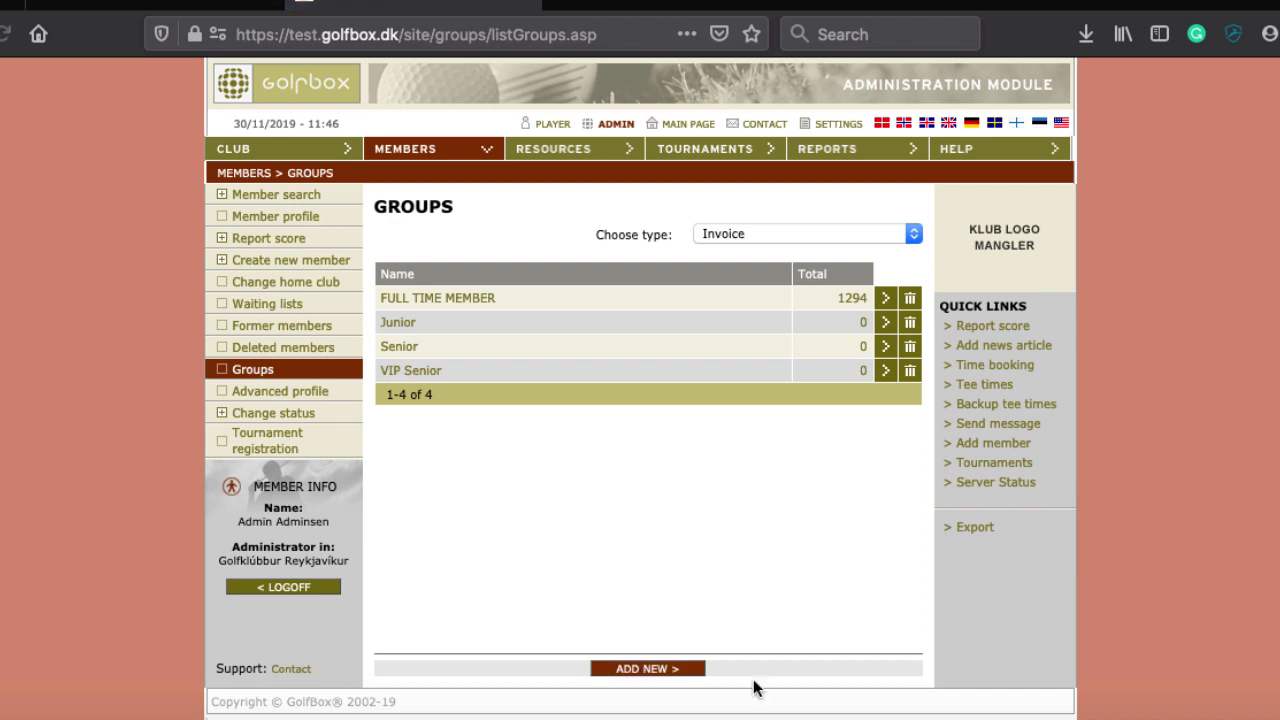
Add a new group named 'Greenfee', keeping 'Create as invoice group' checked
click(645, 669)
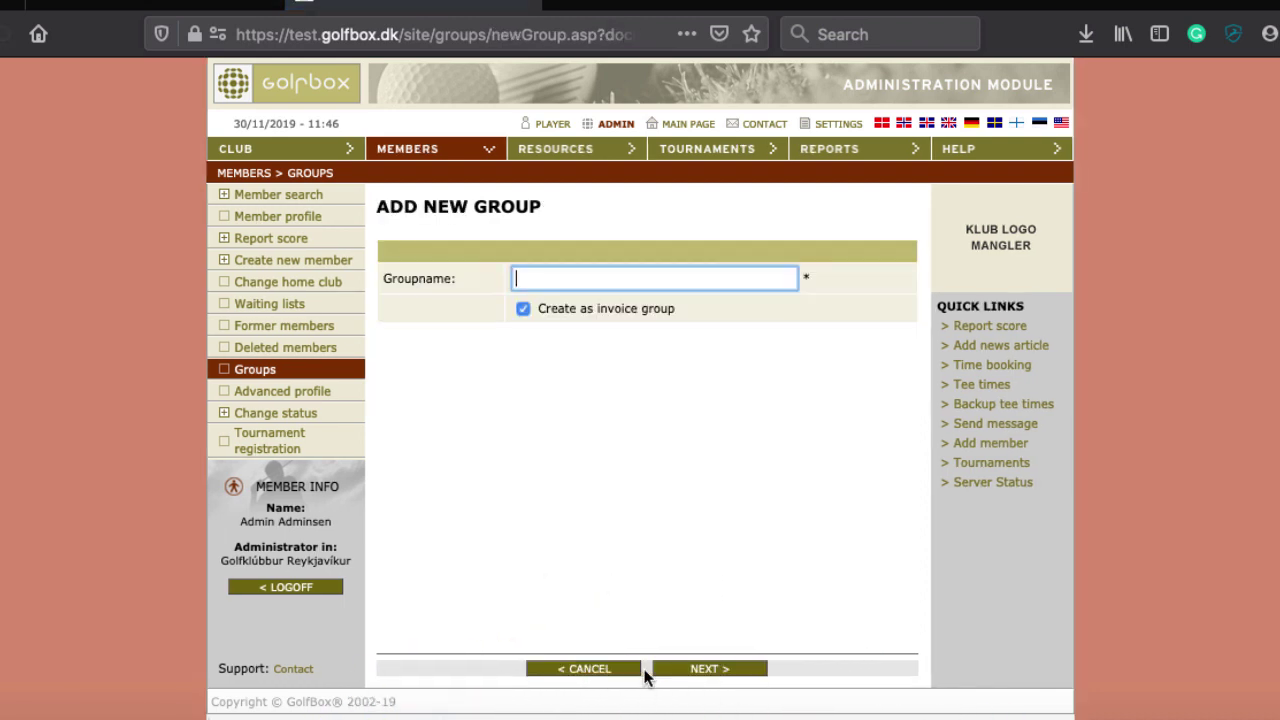
text(S)
key(BackSpace)
text(Greef)
key(BackSpace)
text(nfee)
click(691, 672)
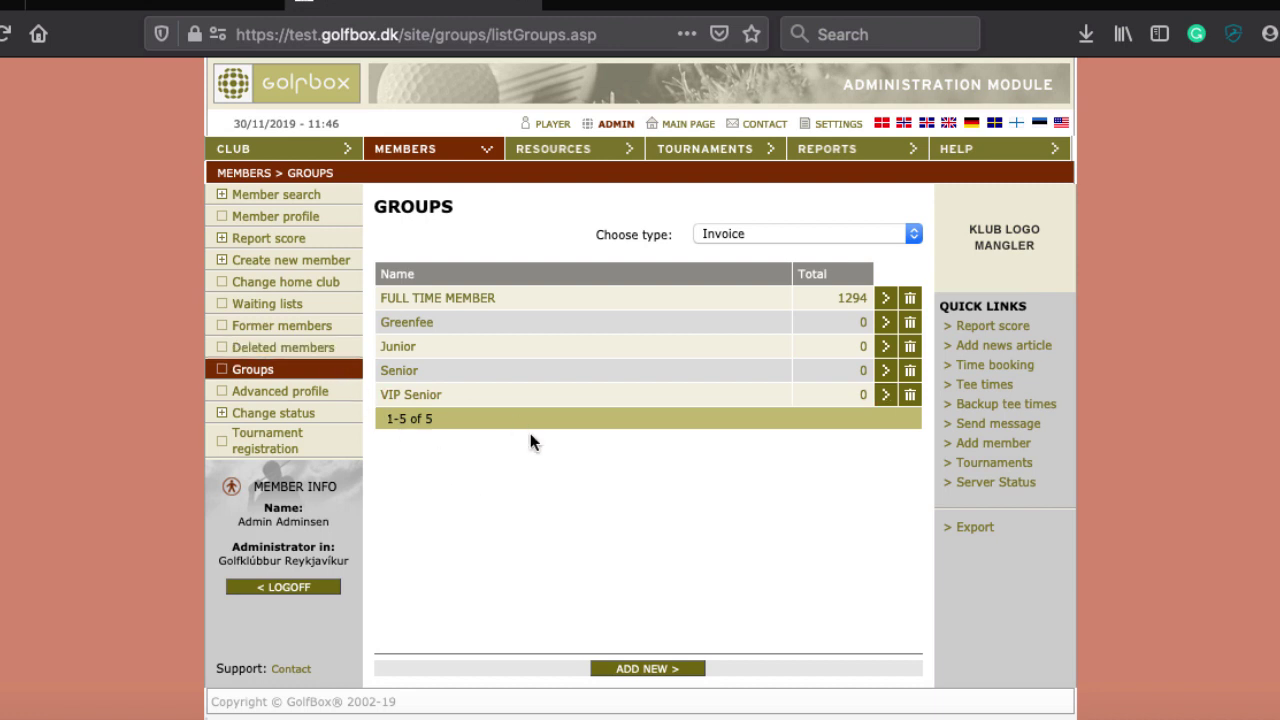
Open Advanced profile under Members to view the Edit Profile Rights page
click(259, 395)
scroll(479, 396, down, 1)
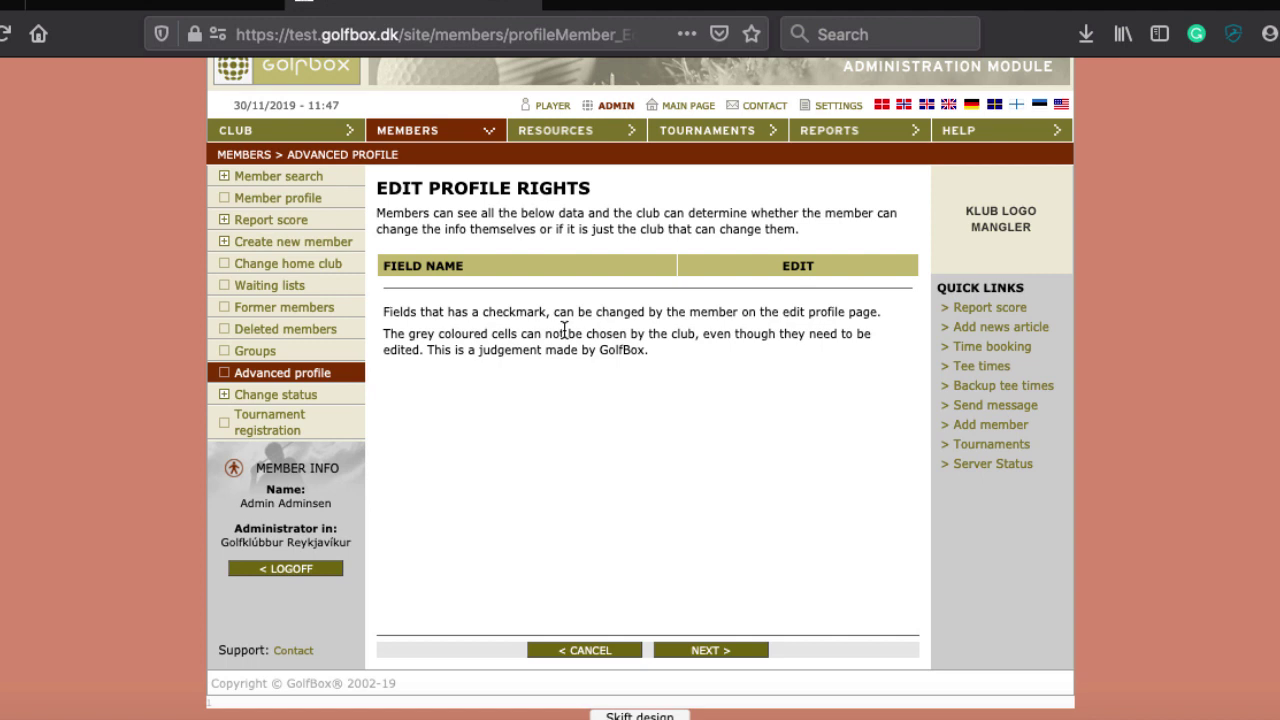
Go to the Change status overview and start a new registration
click(253, 400)
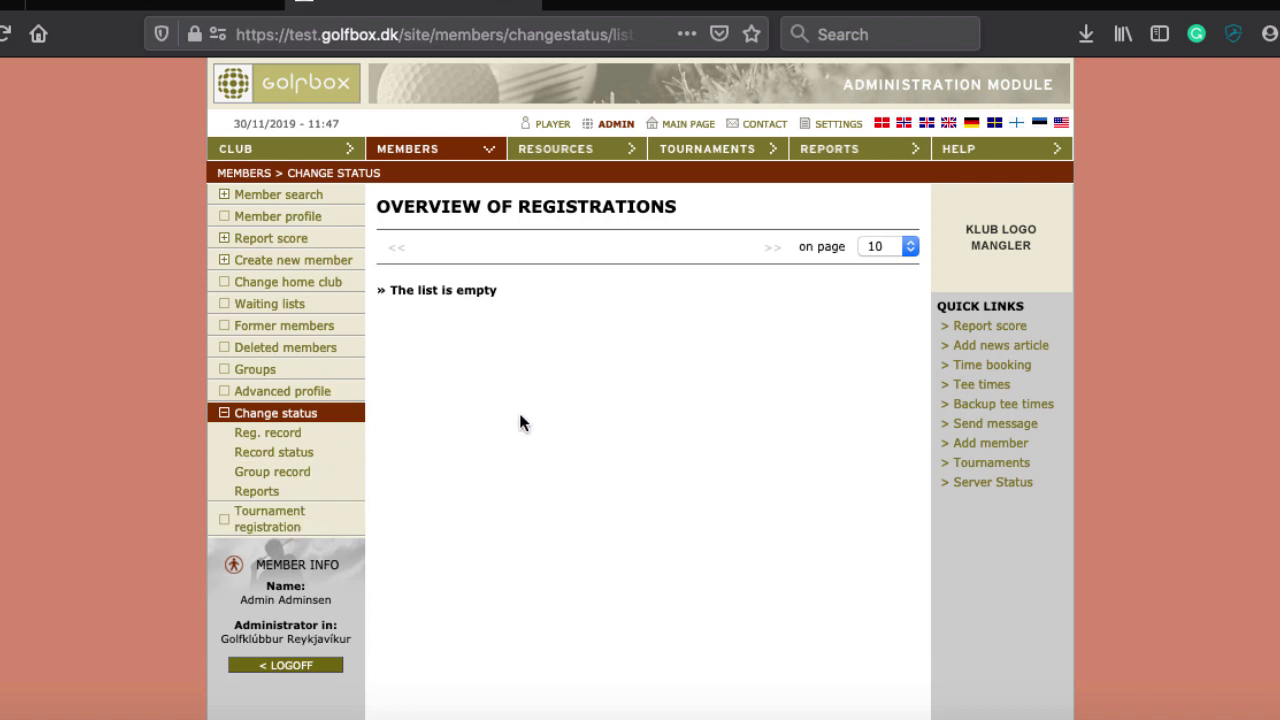
scroll(520, 422, down, 2)
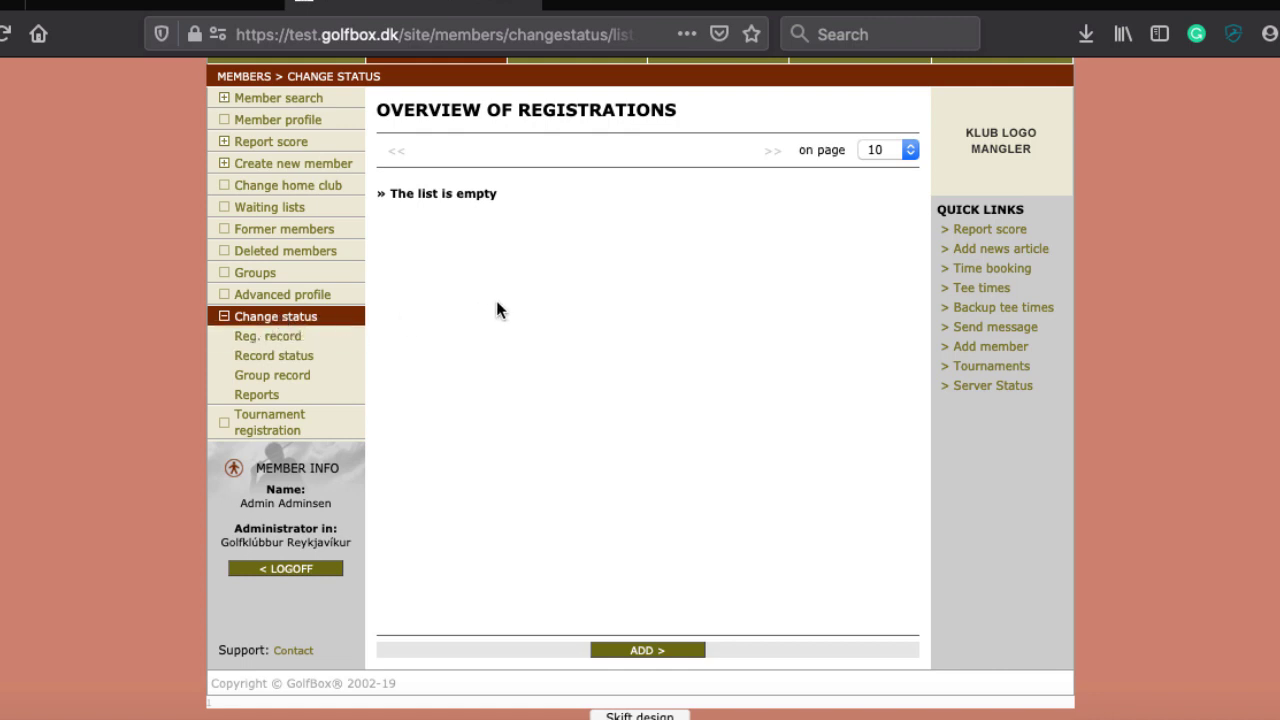
click(623, 651)
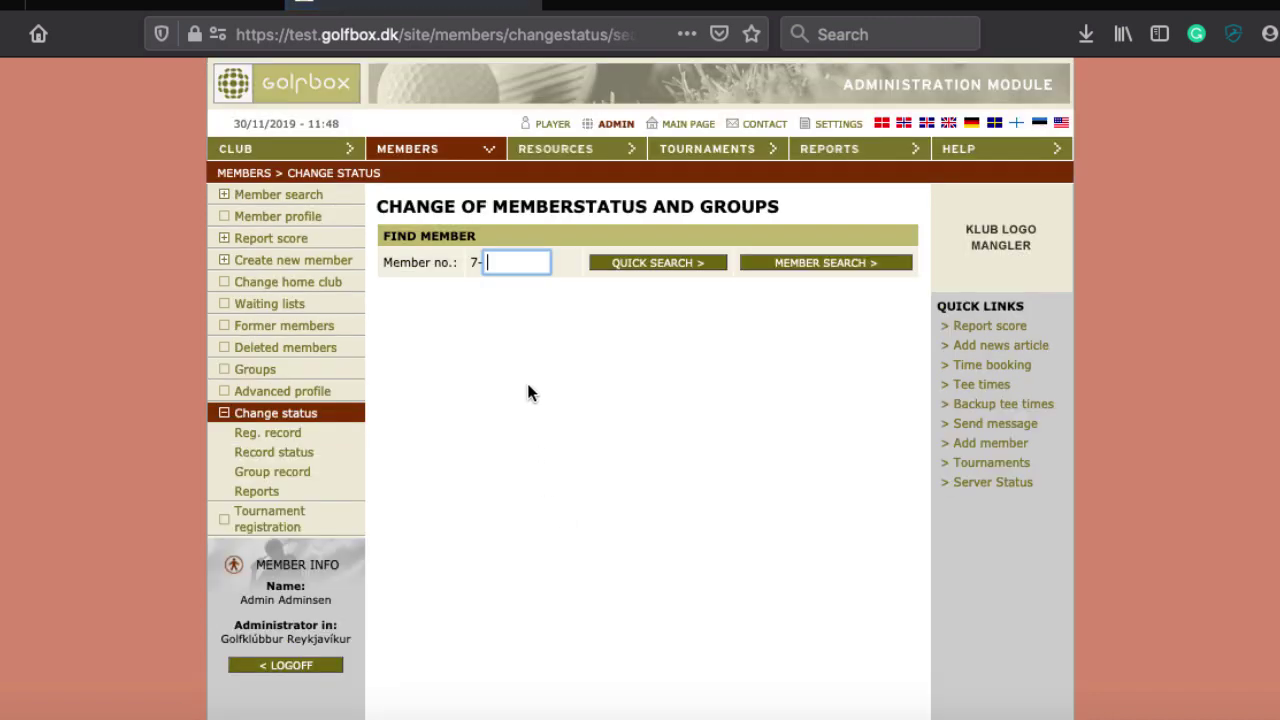
Find the member by their member number and begin a status change for them
text(5060)
click(653, 264)
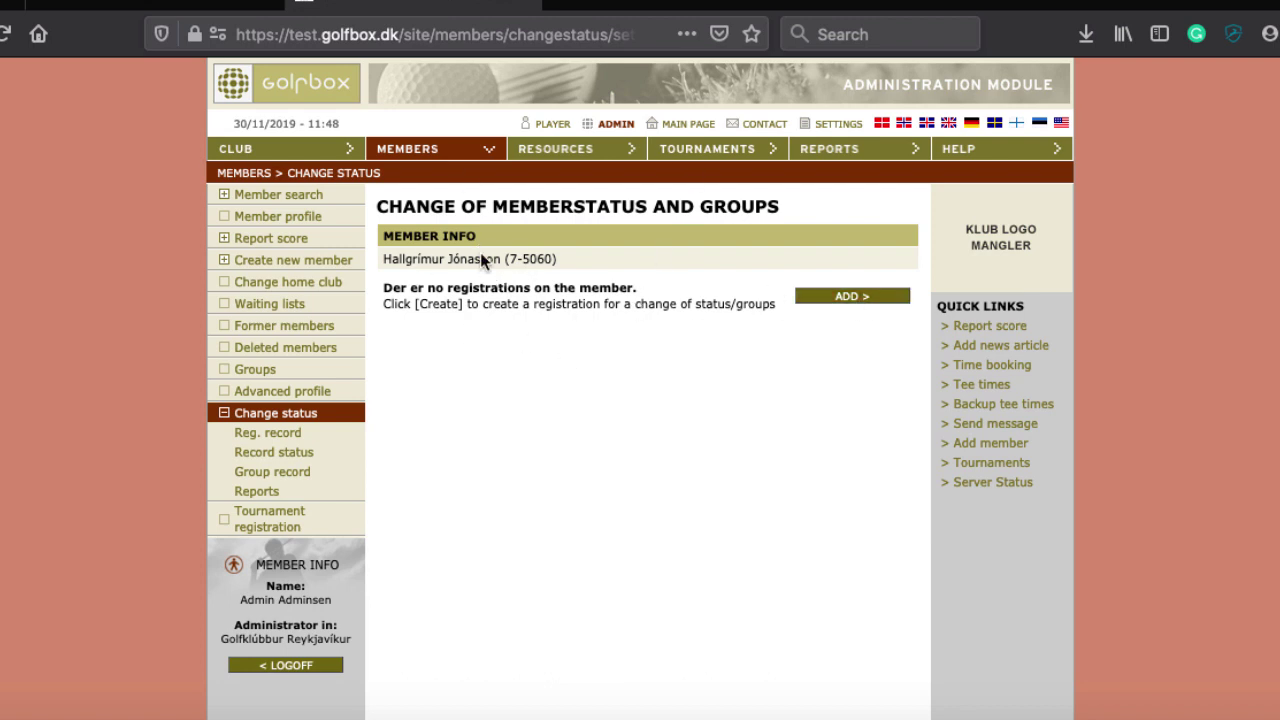
click(850, 296)
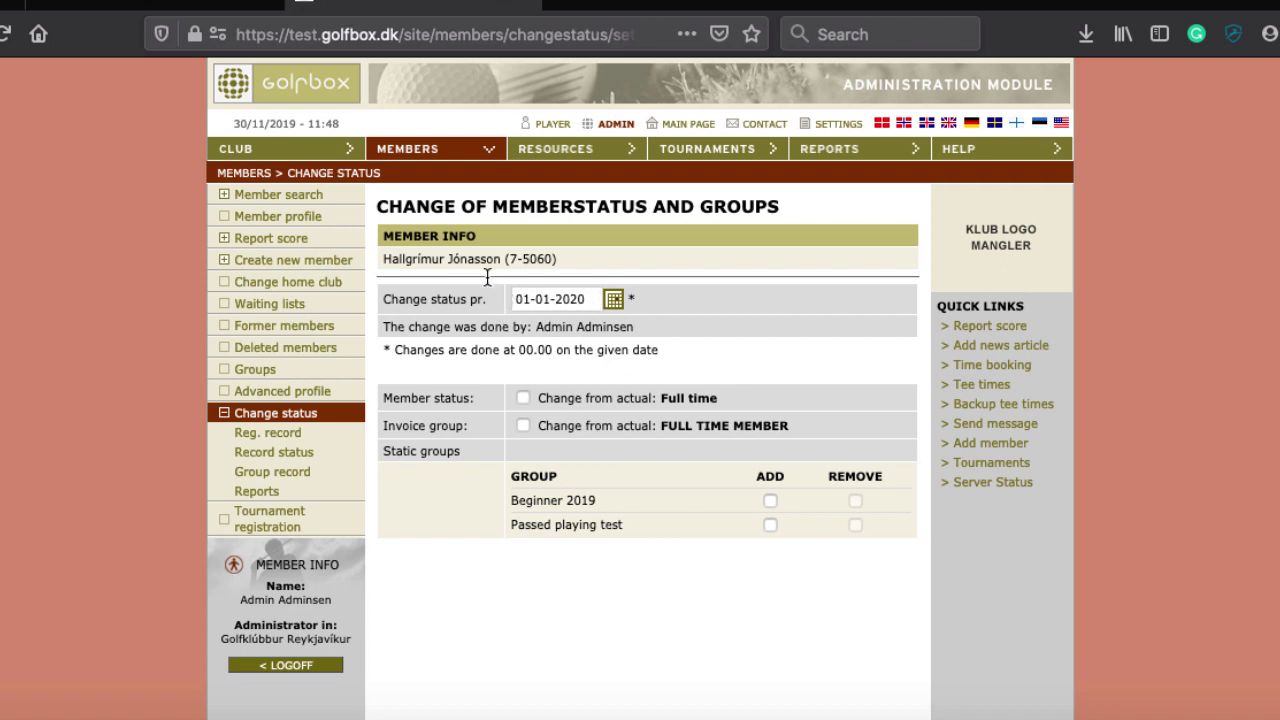
Set the member status to Former member, give the reason 'Moving to Denmark', and save
click(523, 398)
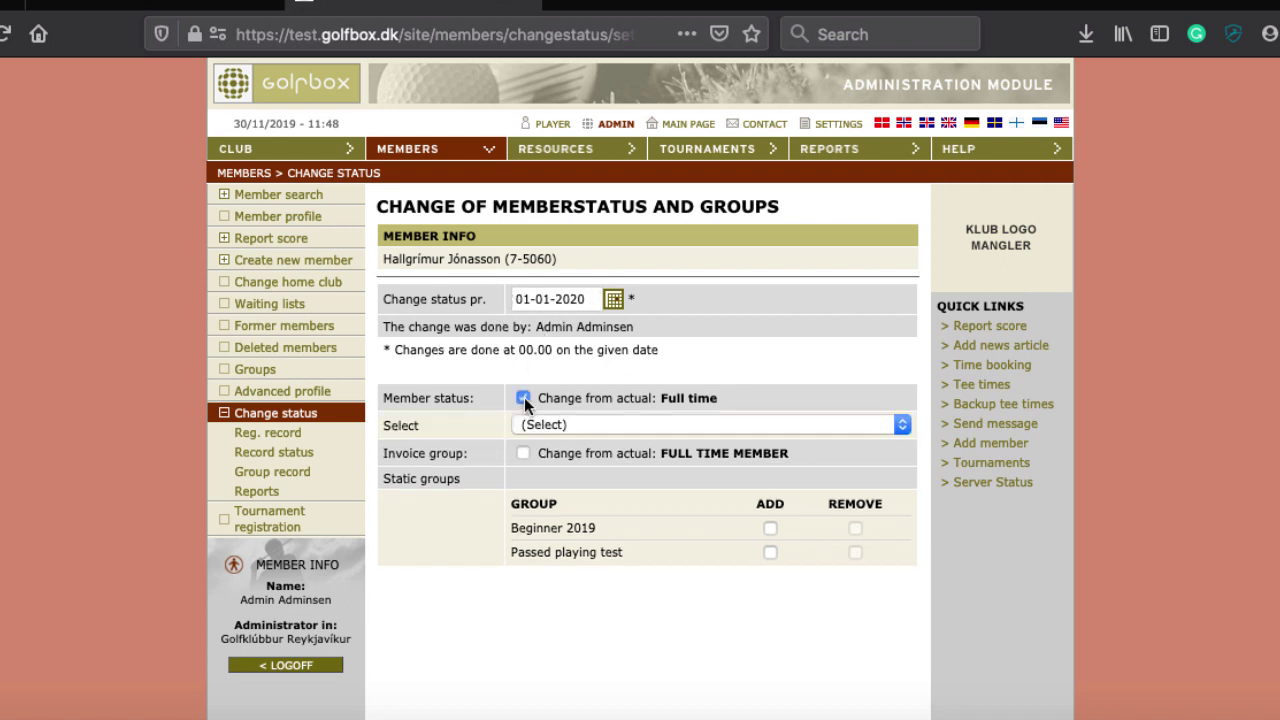
click(578, 424)
click(576, 445)
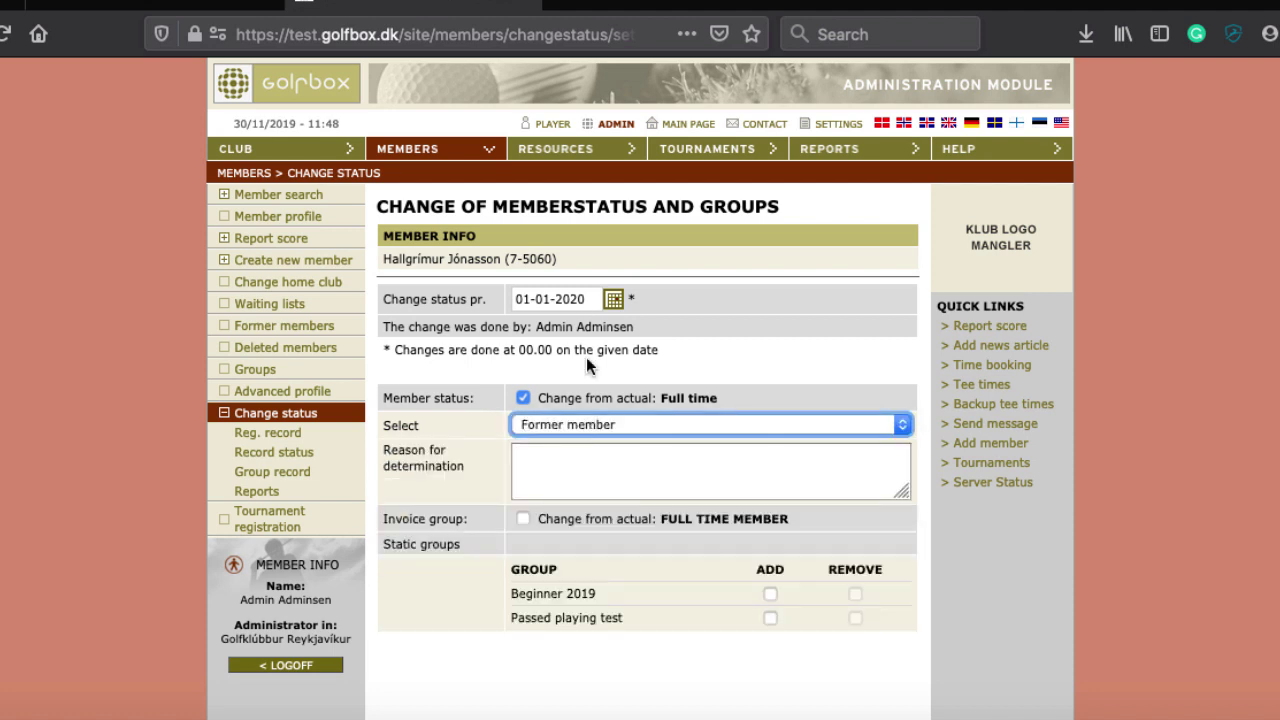
click(541, 484)
text(Moving do)
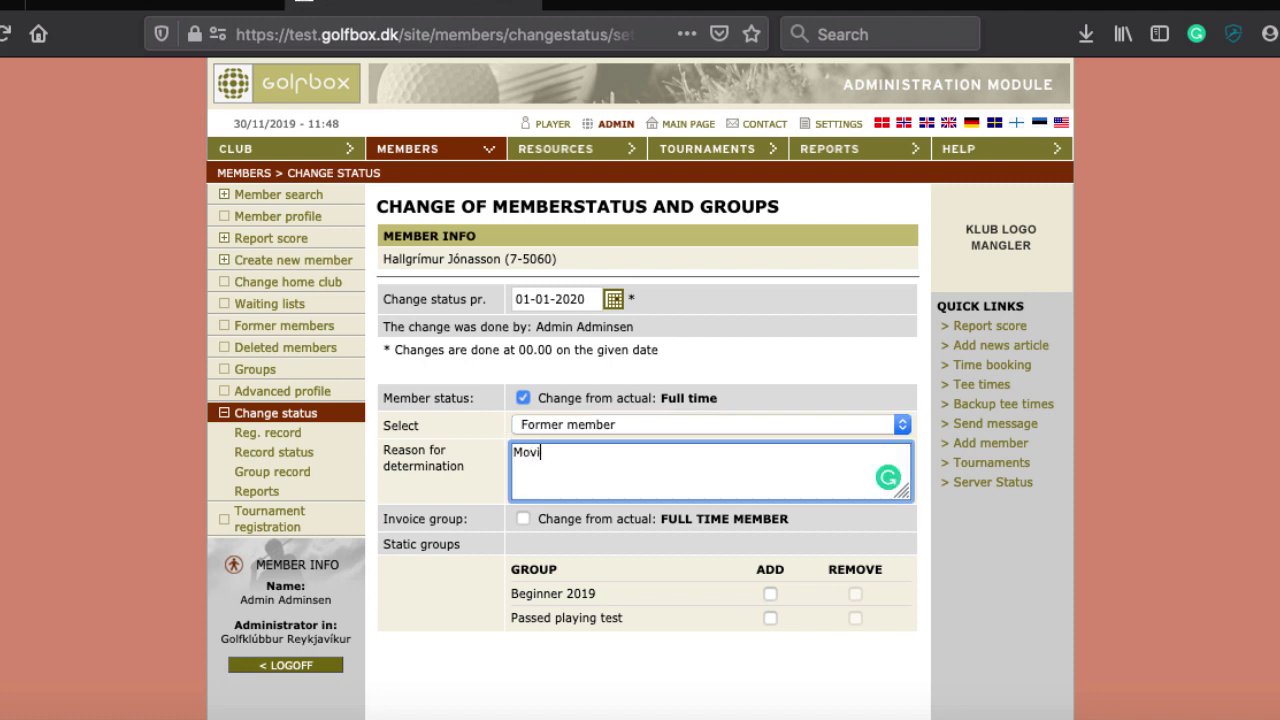
key(BackSpace)
key(BackSpace)
text(to Denmark)
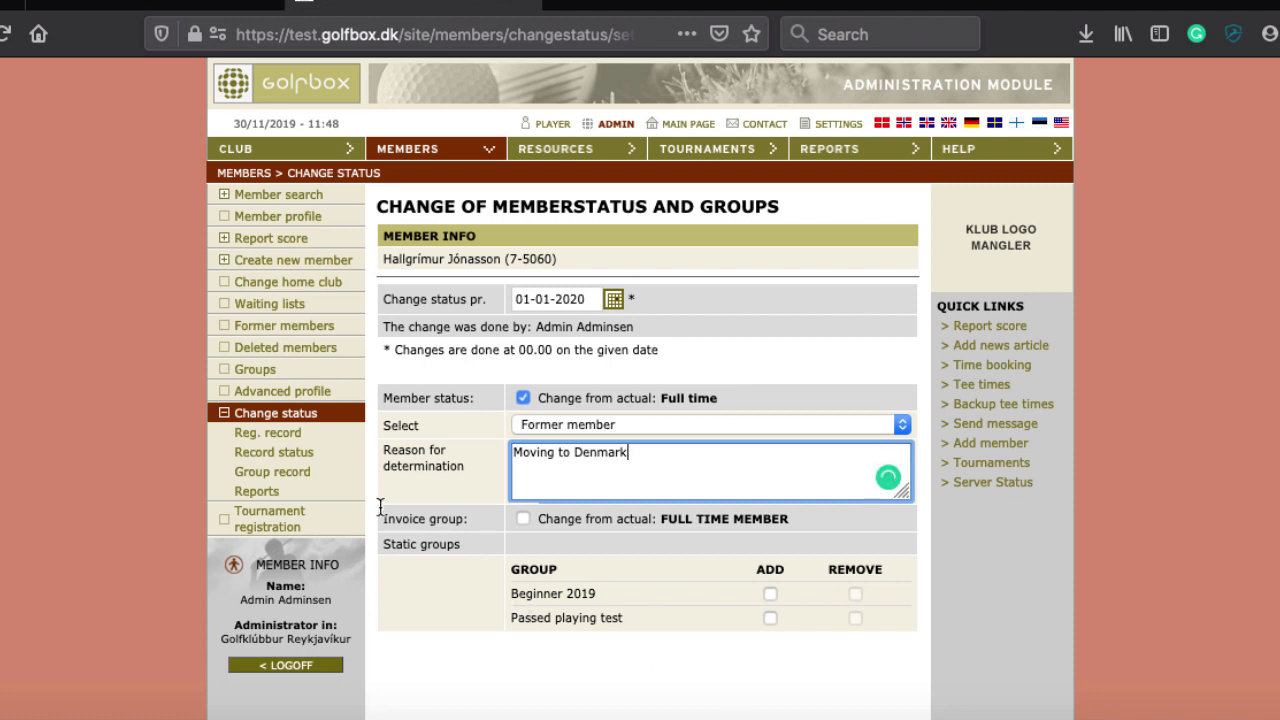
scroll(633, 458, down, 2)
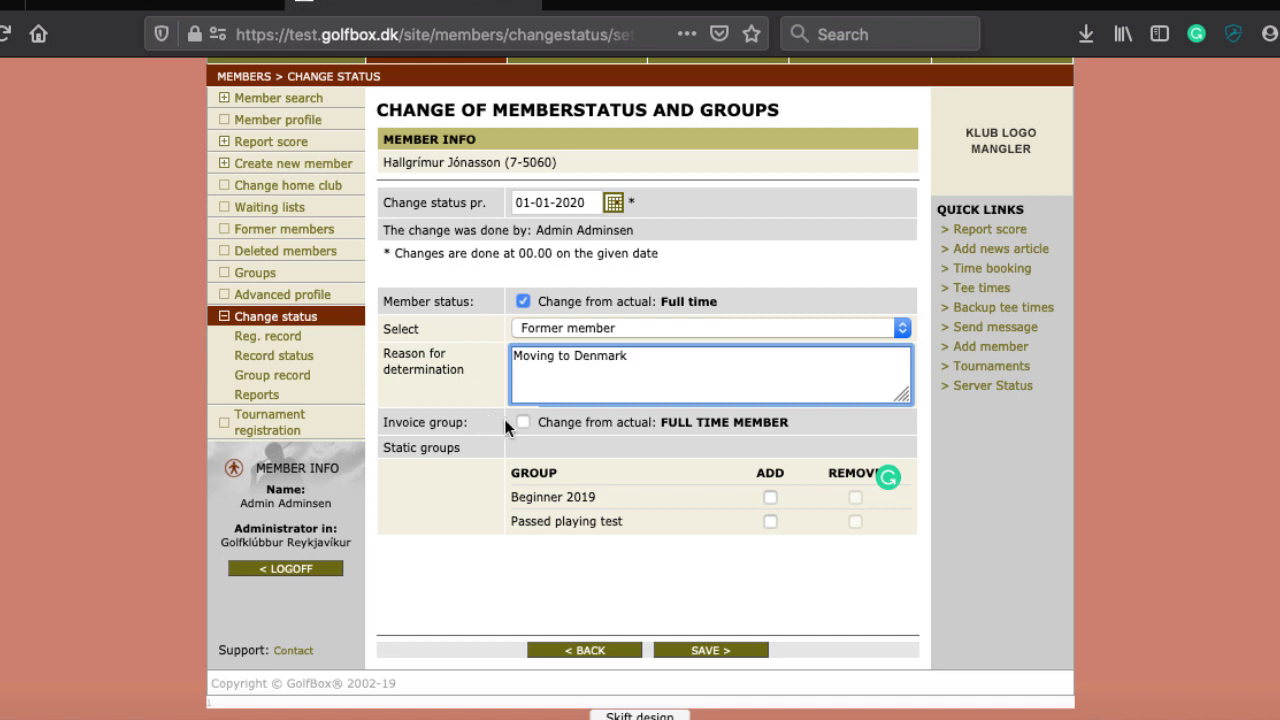
click(705, 650)
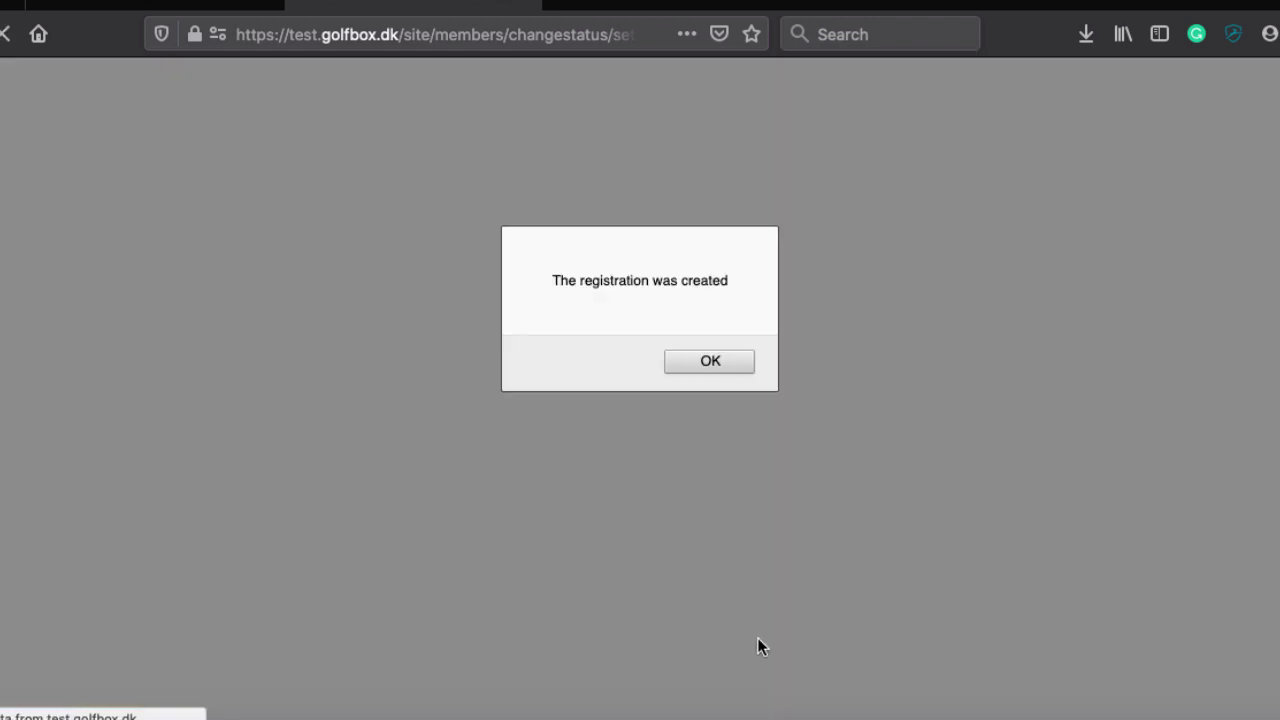
click(709, 362)
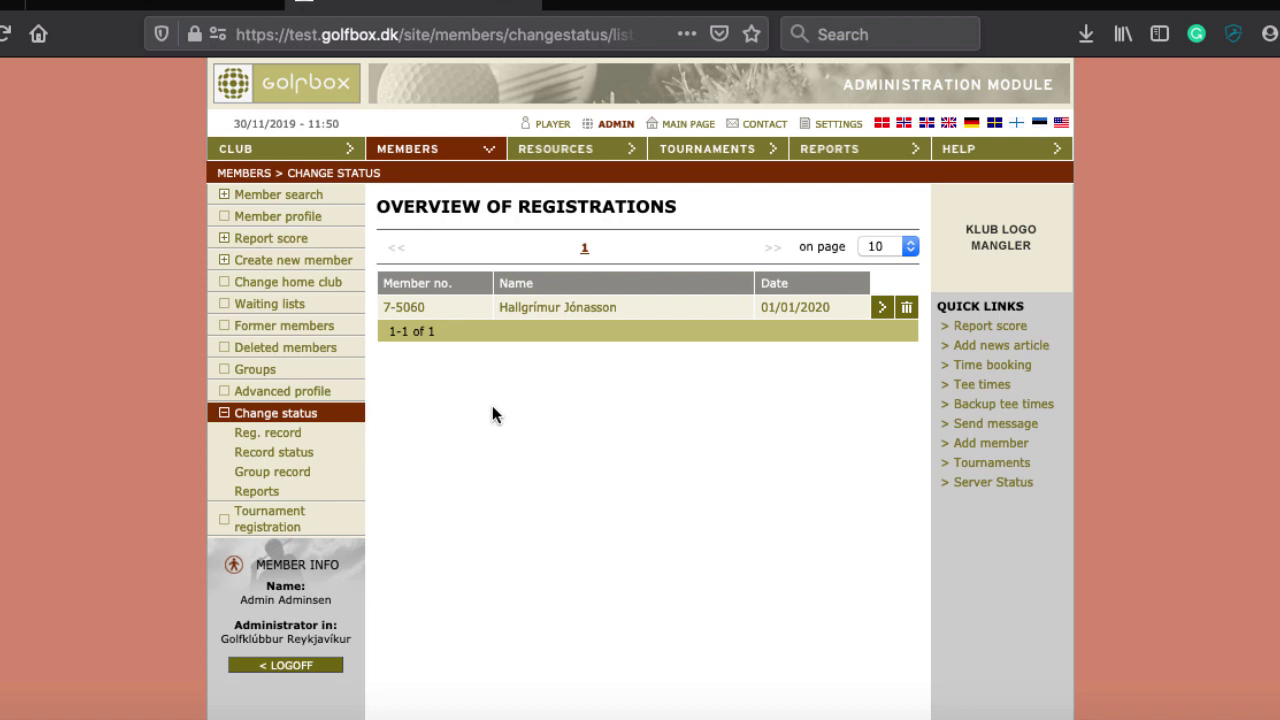
scroll(547, 435, down, 2)
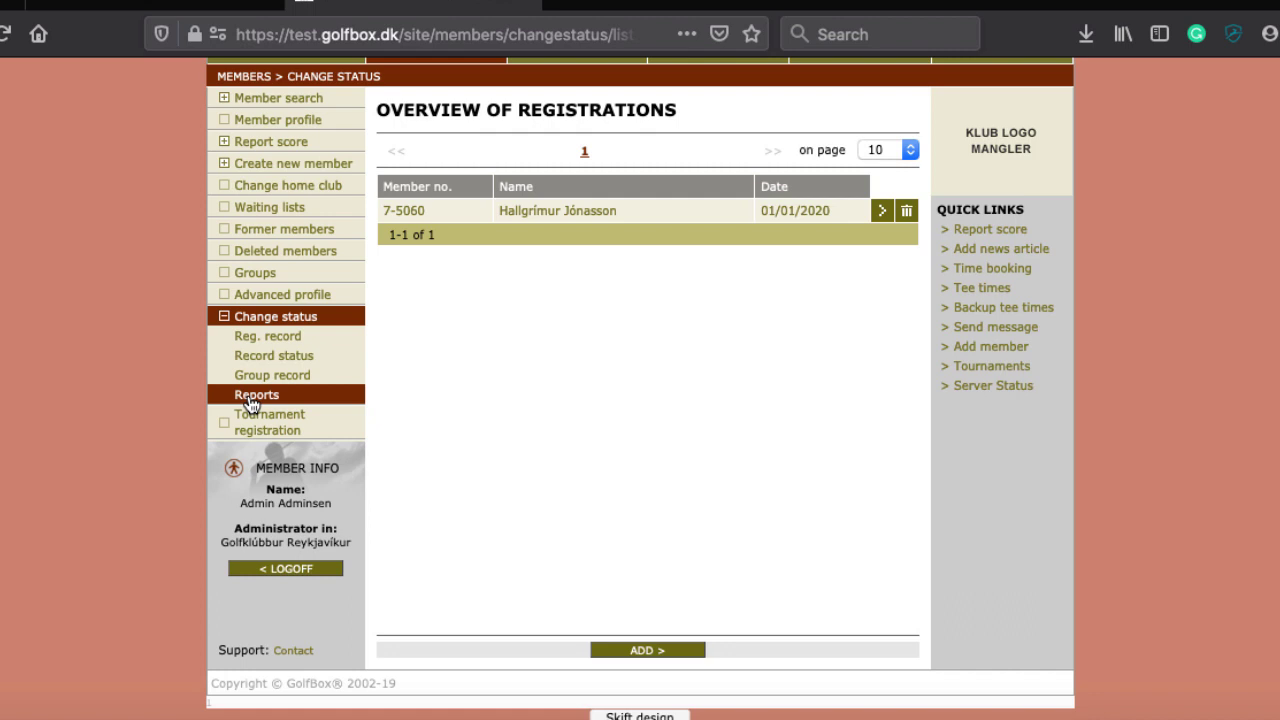
scroll(523, 380, up, 1)
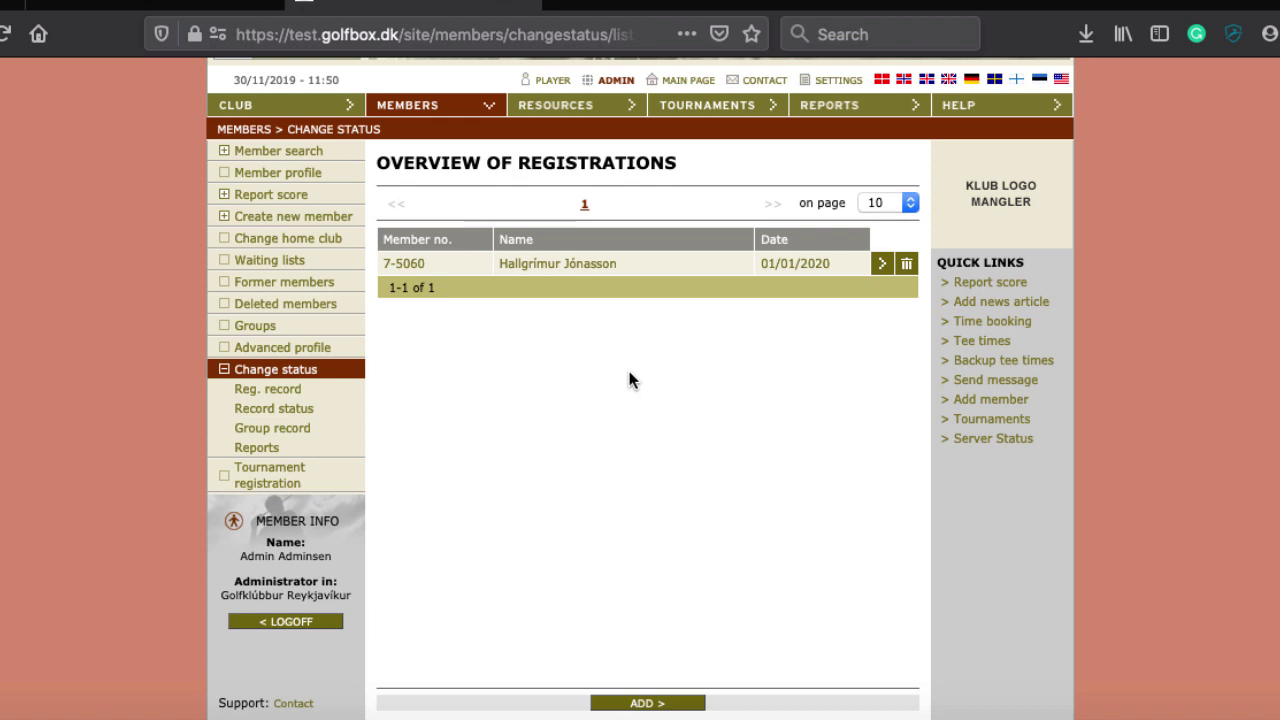
Delete the status change registration, confirm, and reload the now-empty overview
click(905, 266)
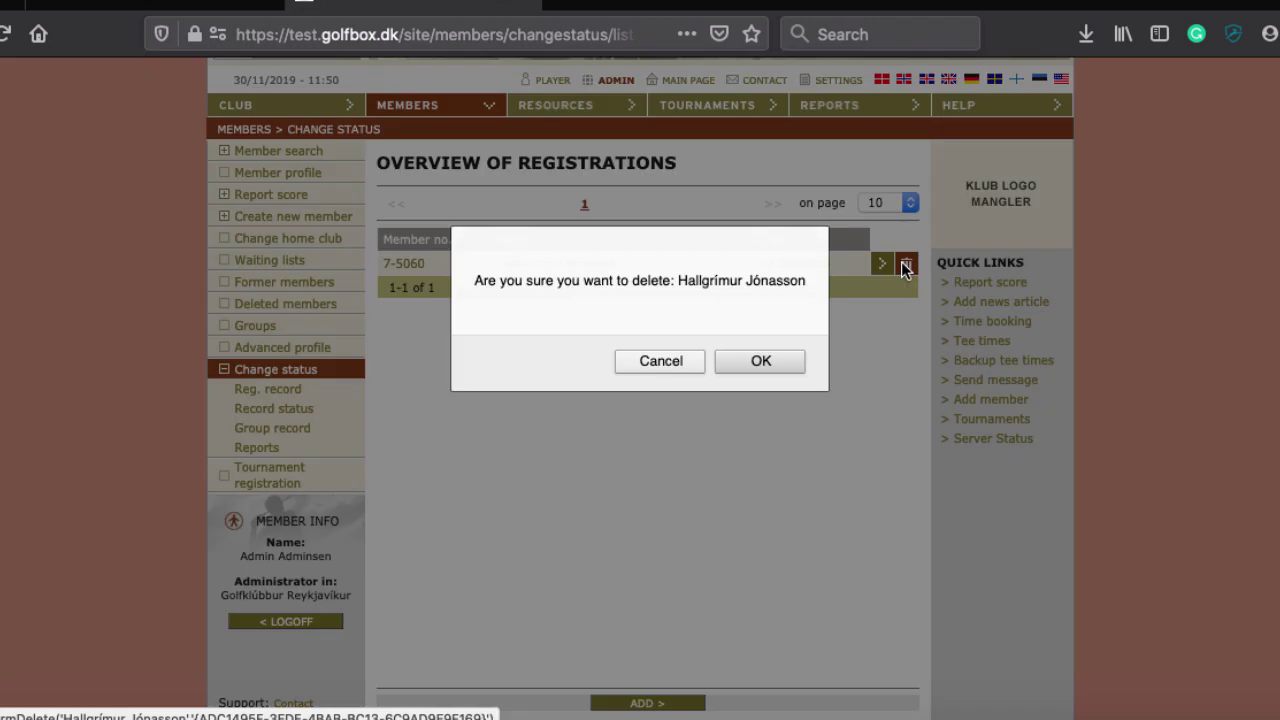
click(826, 358)
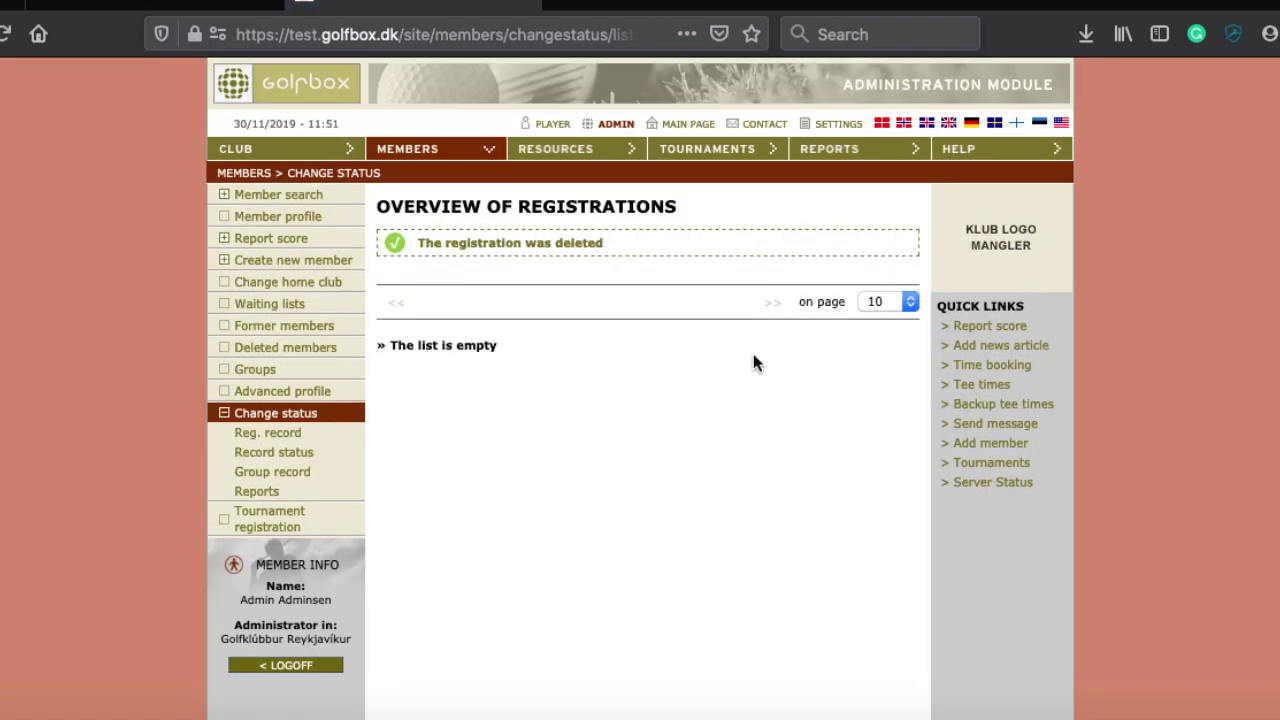
scroll(594, 438, down, 2)
scroll(594, 438, up, 2)
scroll(594, 438, down, 2)
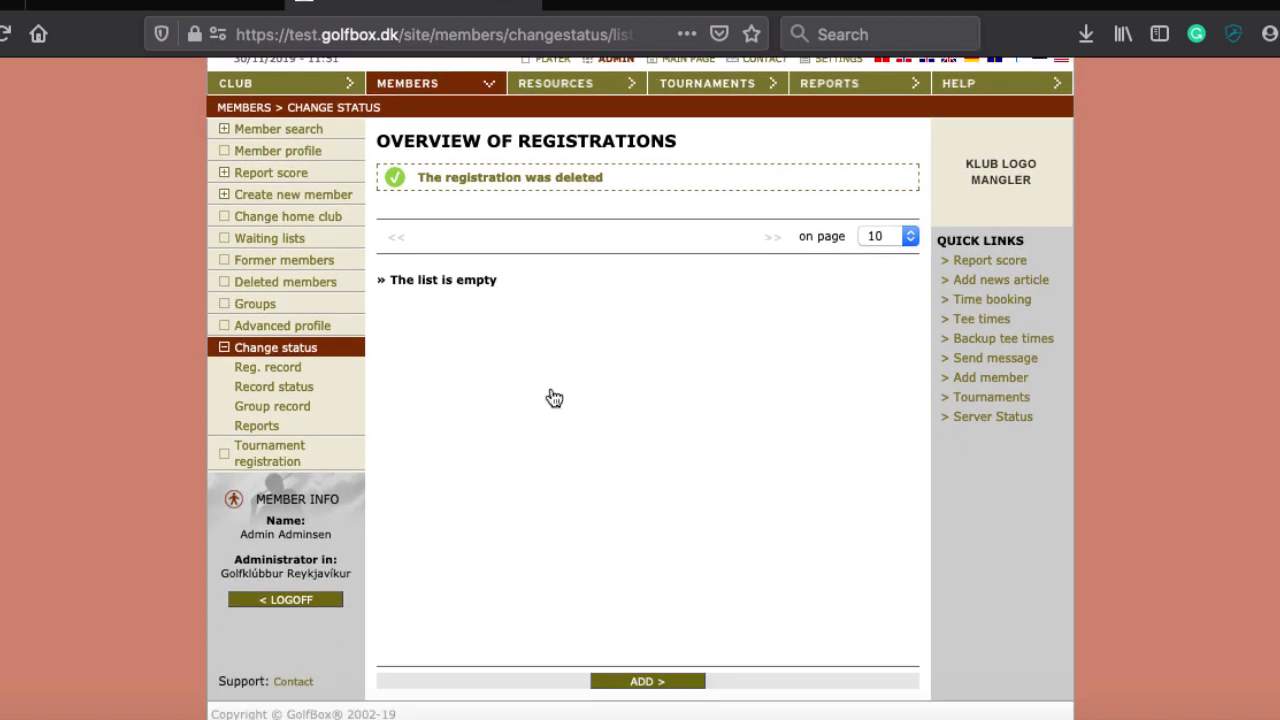
click(291, 350)
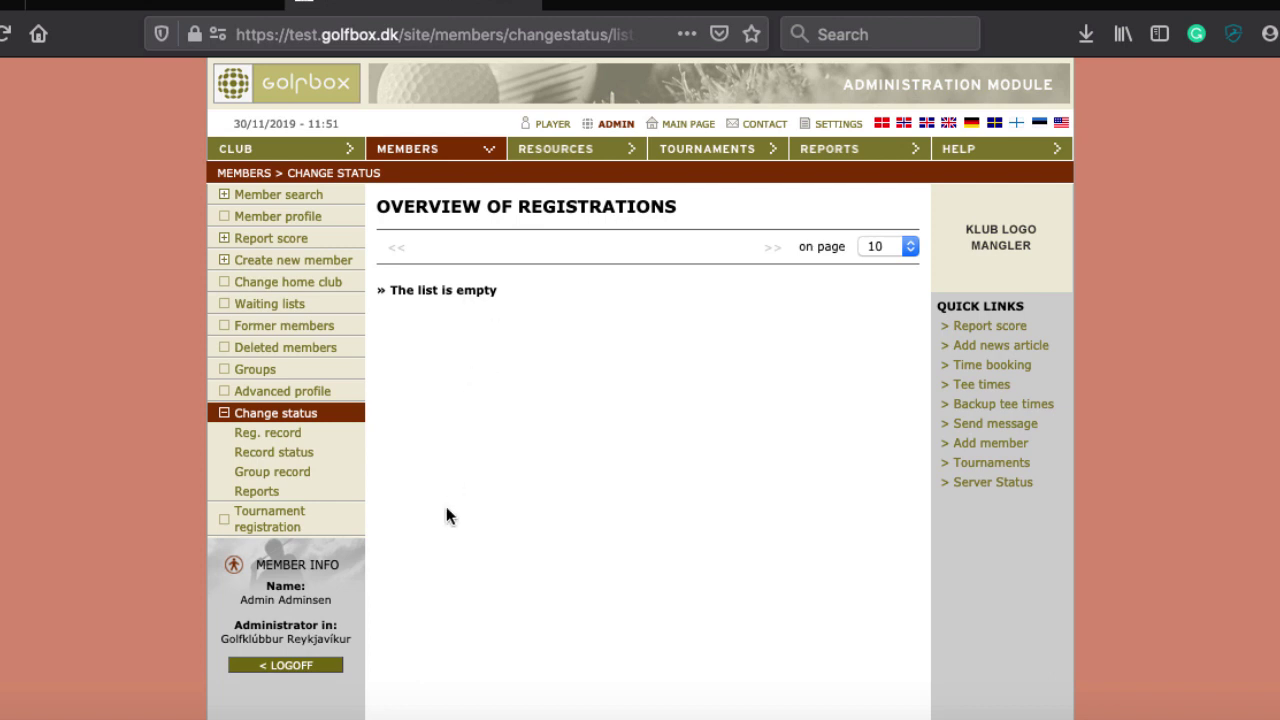
scroll(446, 510, down, 2)
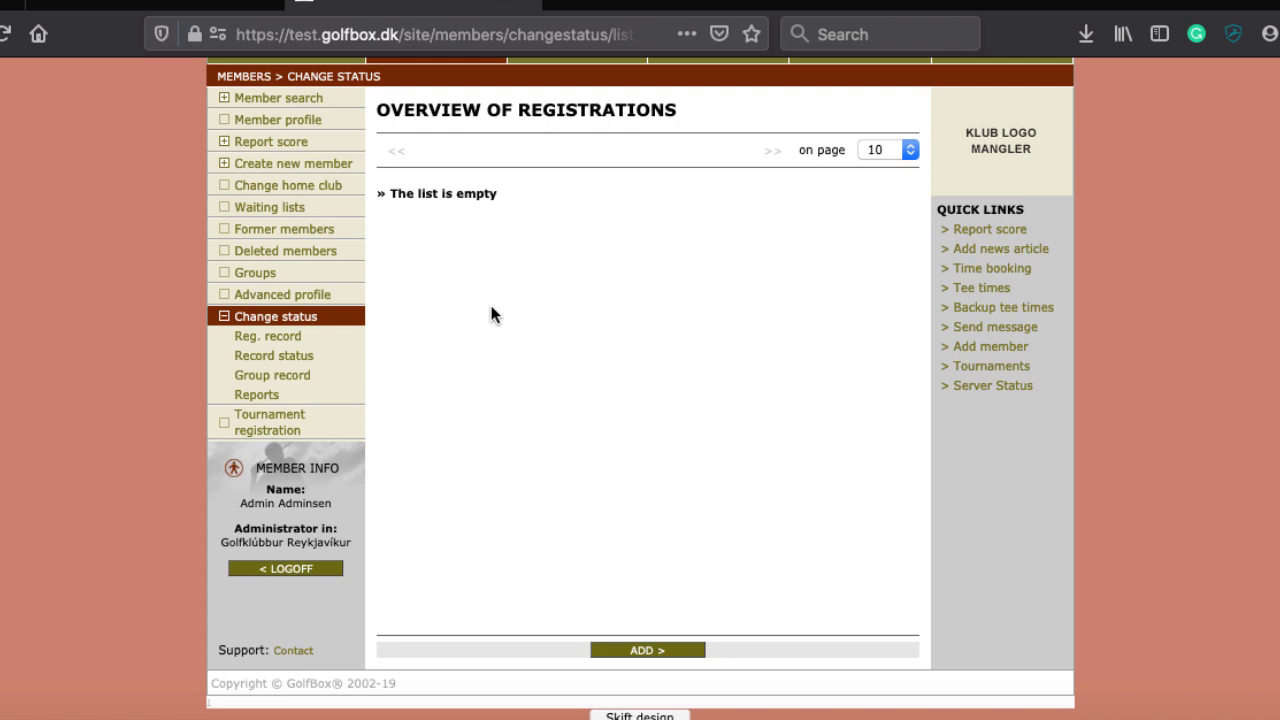
scroll(491, 313, up, 2)
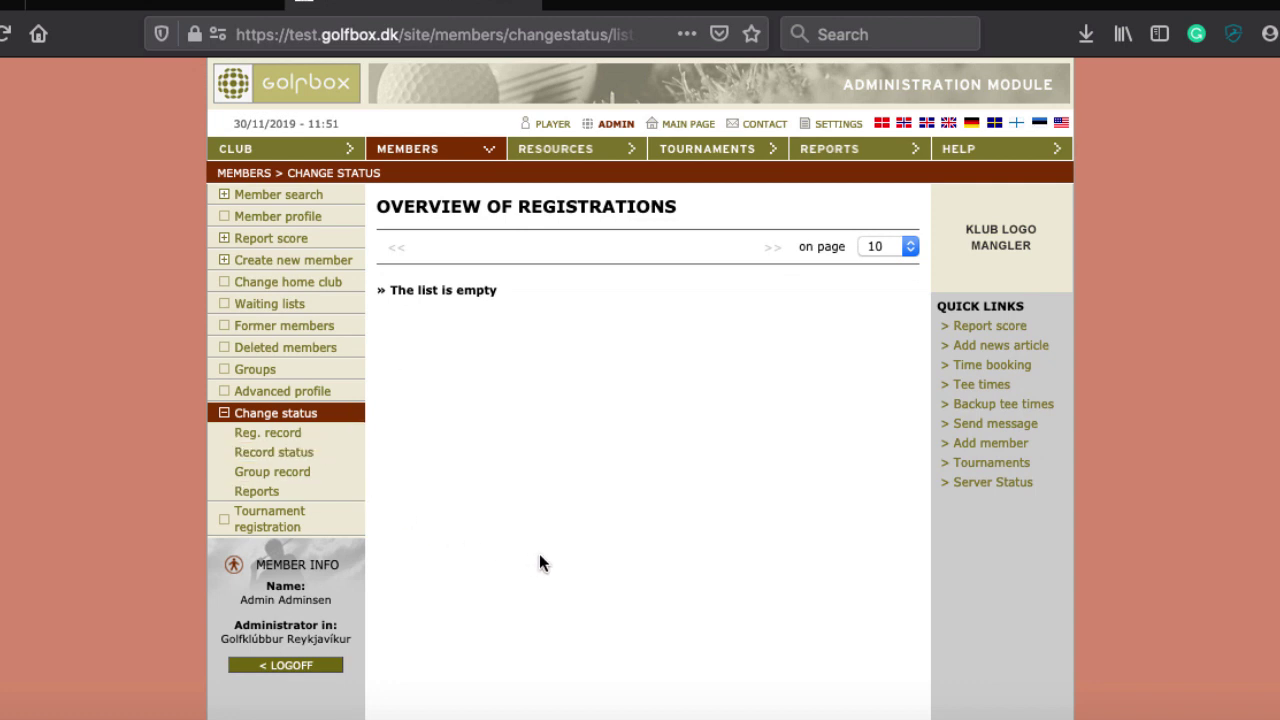
Open Member search to display the blank Advanced Search form
click(277, 199)
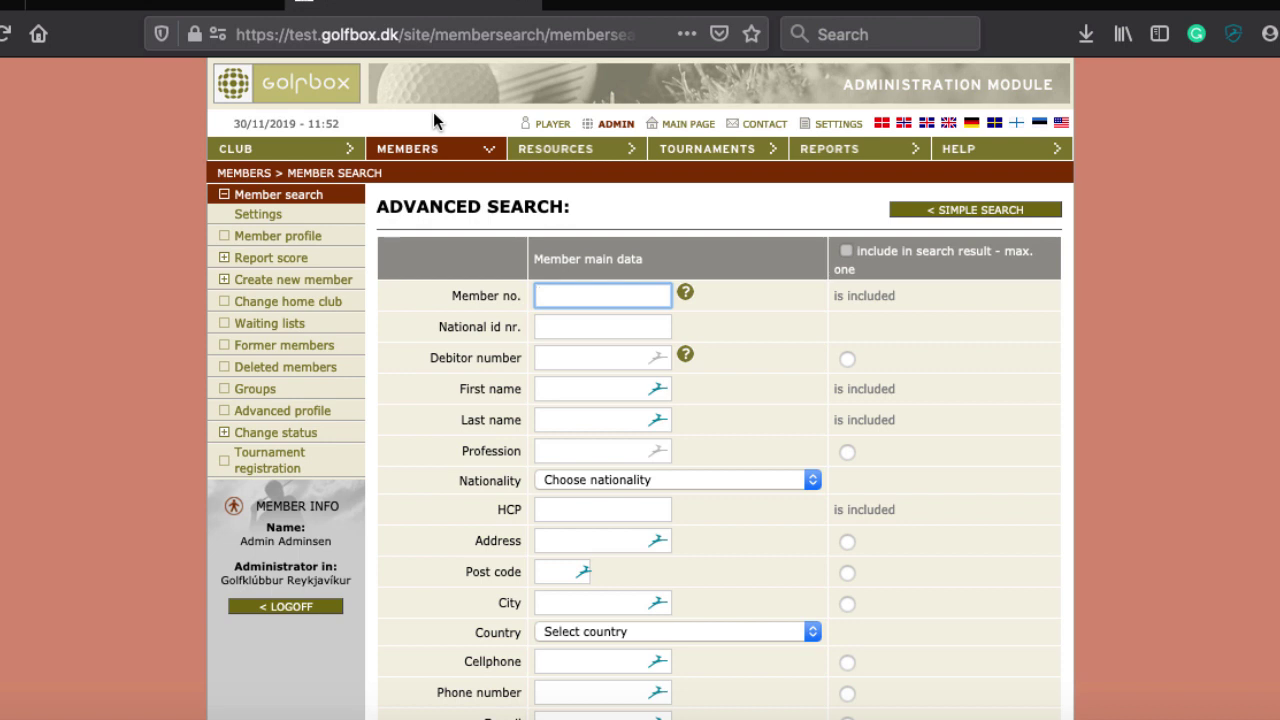
triple_click(502, 207)
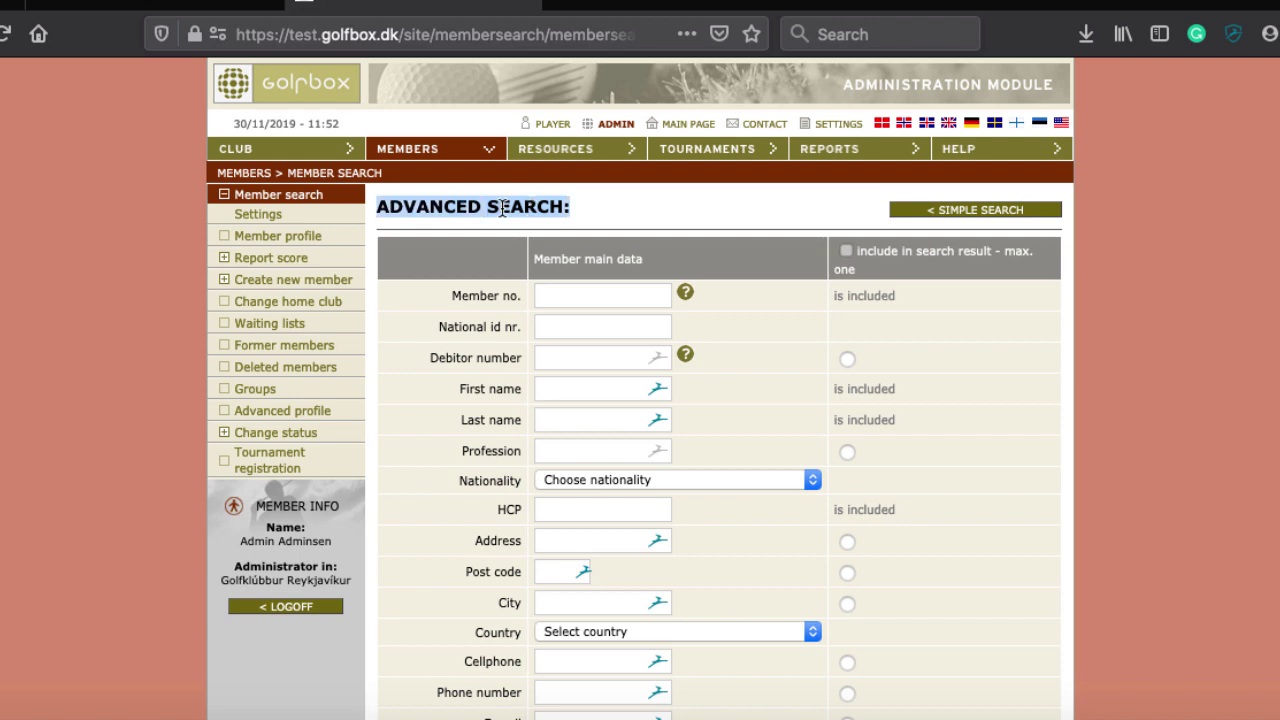
click(401, 214)
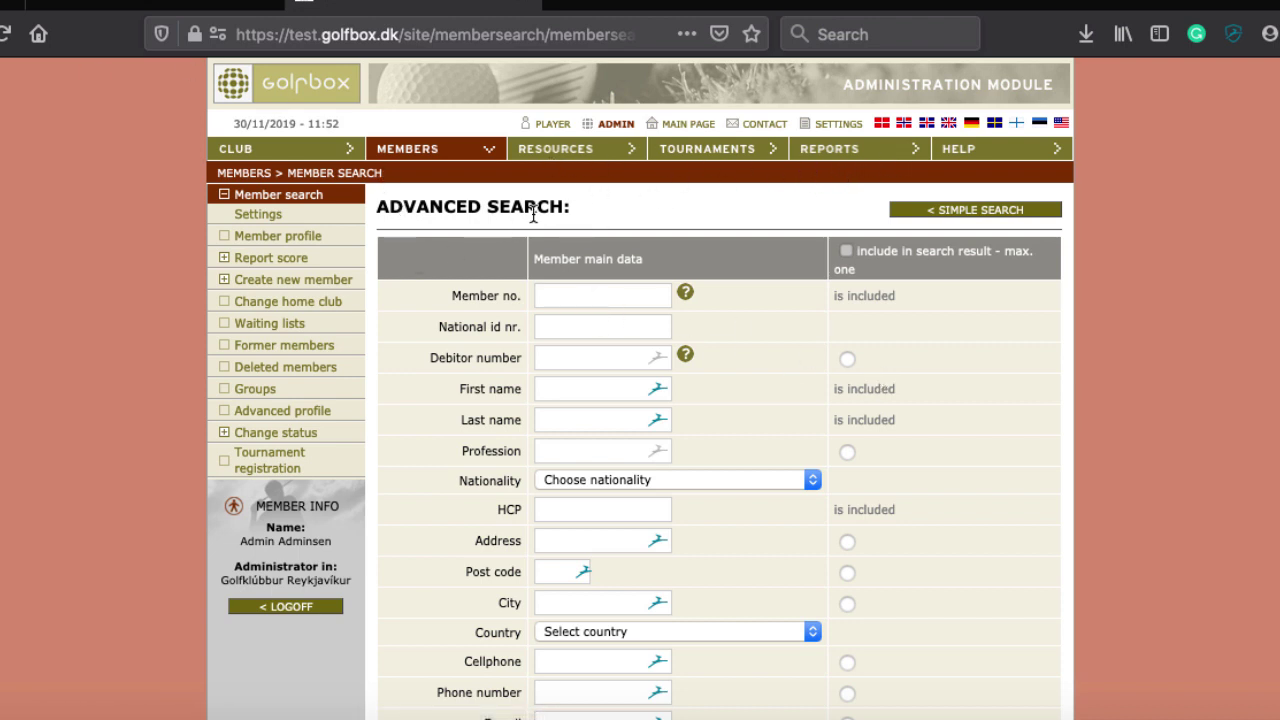
Open the Courses list under Resources, showing the active Test course
click(578, 152)
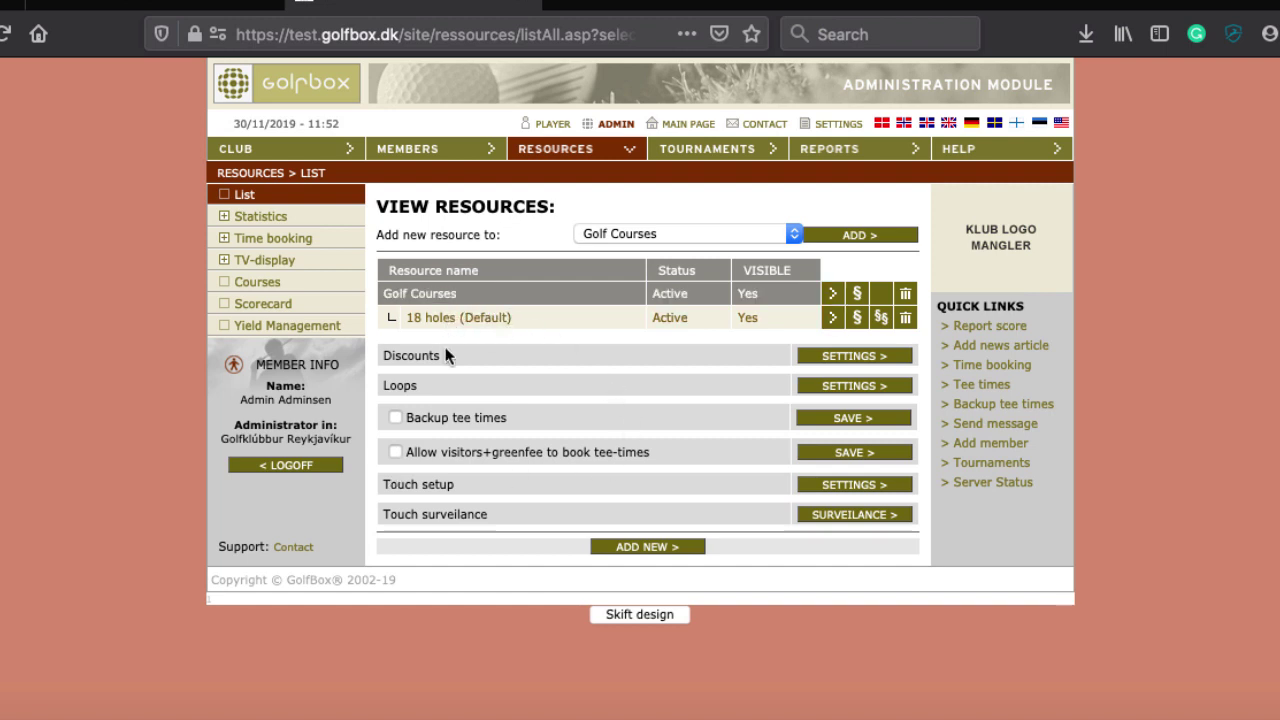
click(247, 290)
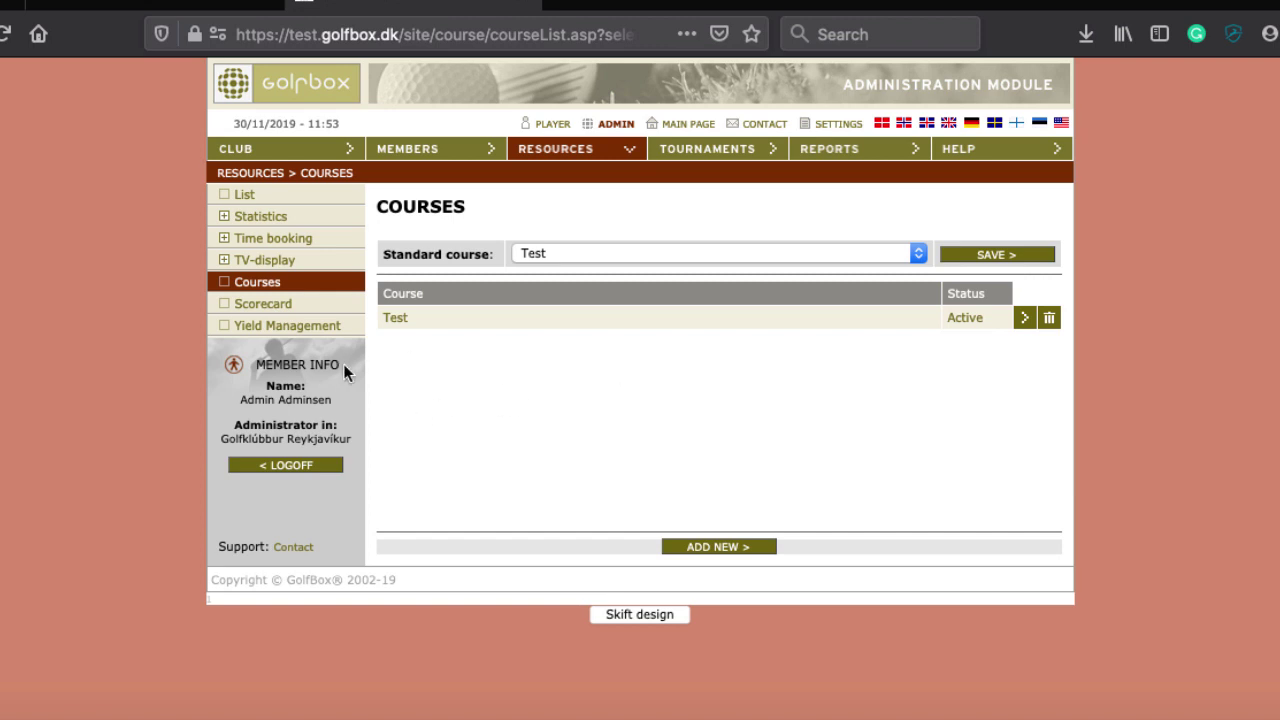
Open the Test course record, dismiss the Siri panel, and open its 29/11/2019 edition
click(457, 325)
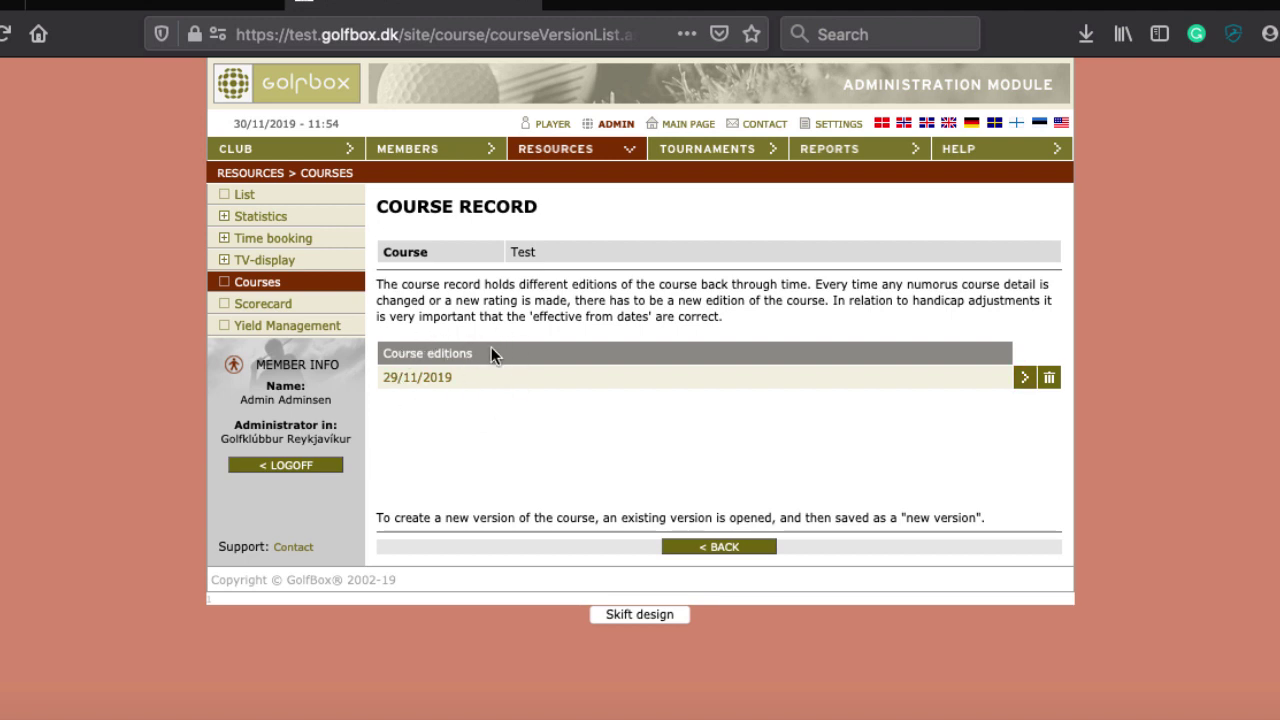
key(super+space)
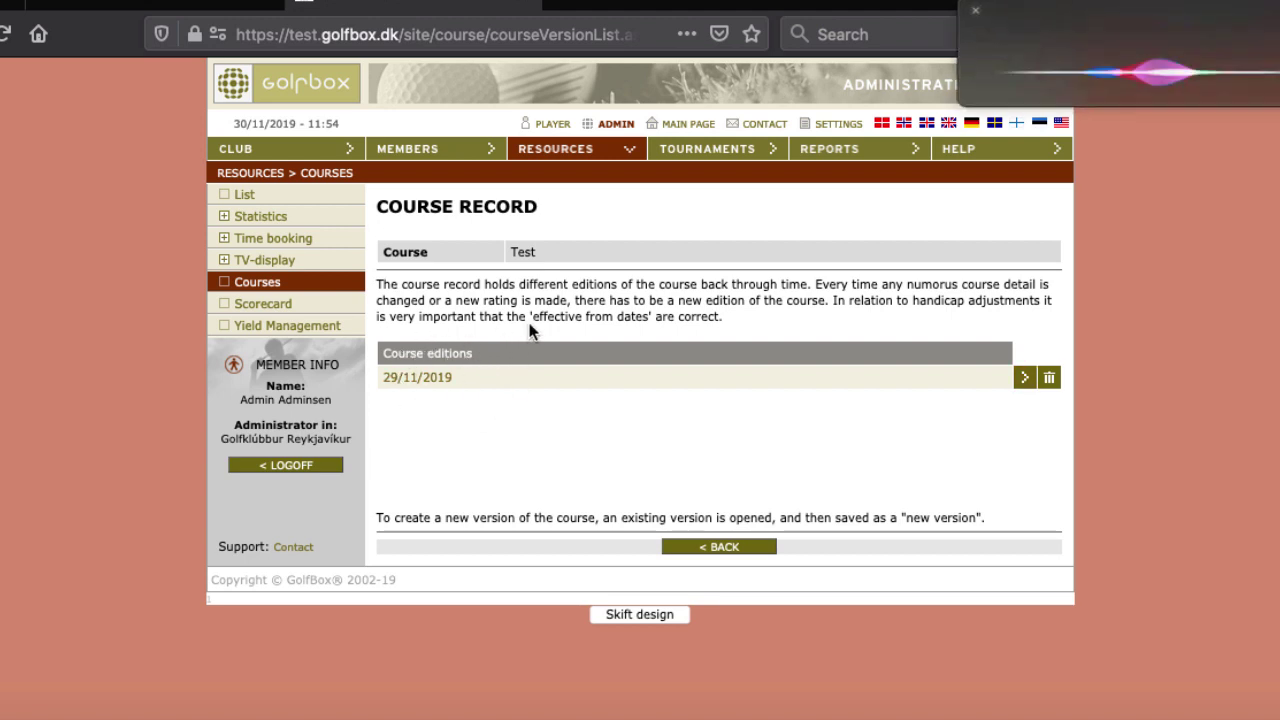
click(976, 14)
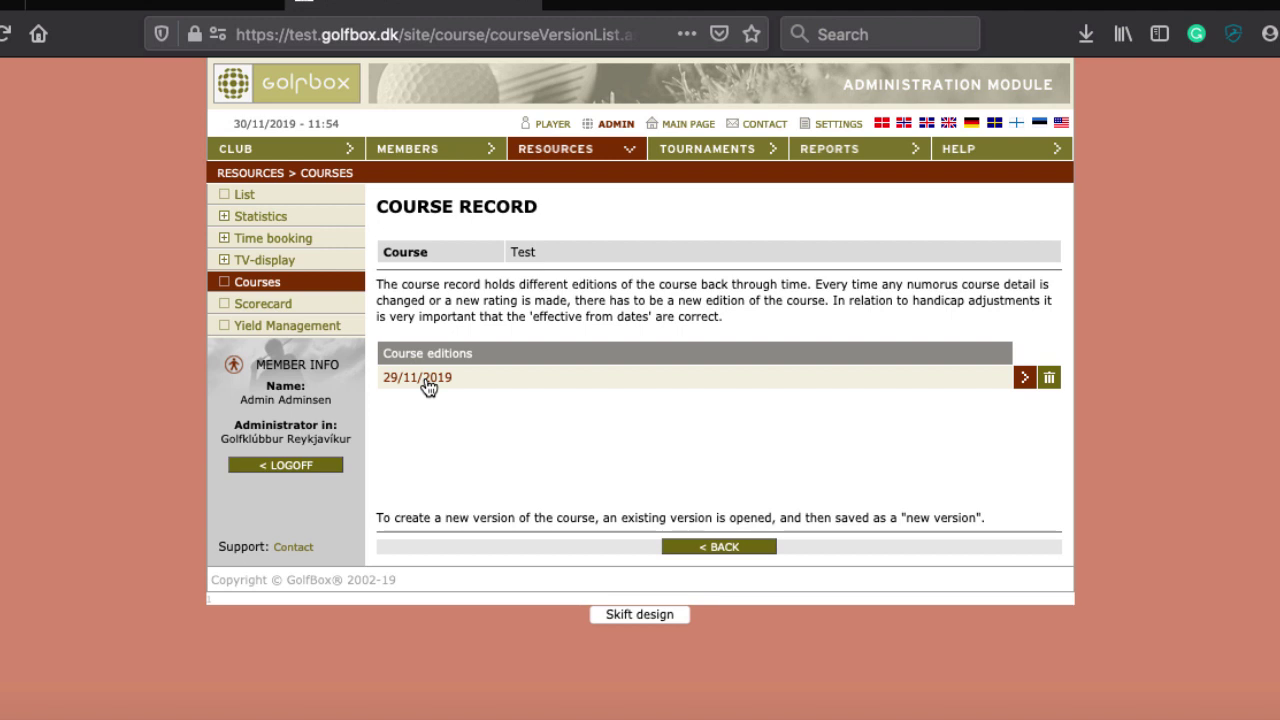
click(428, 386)
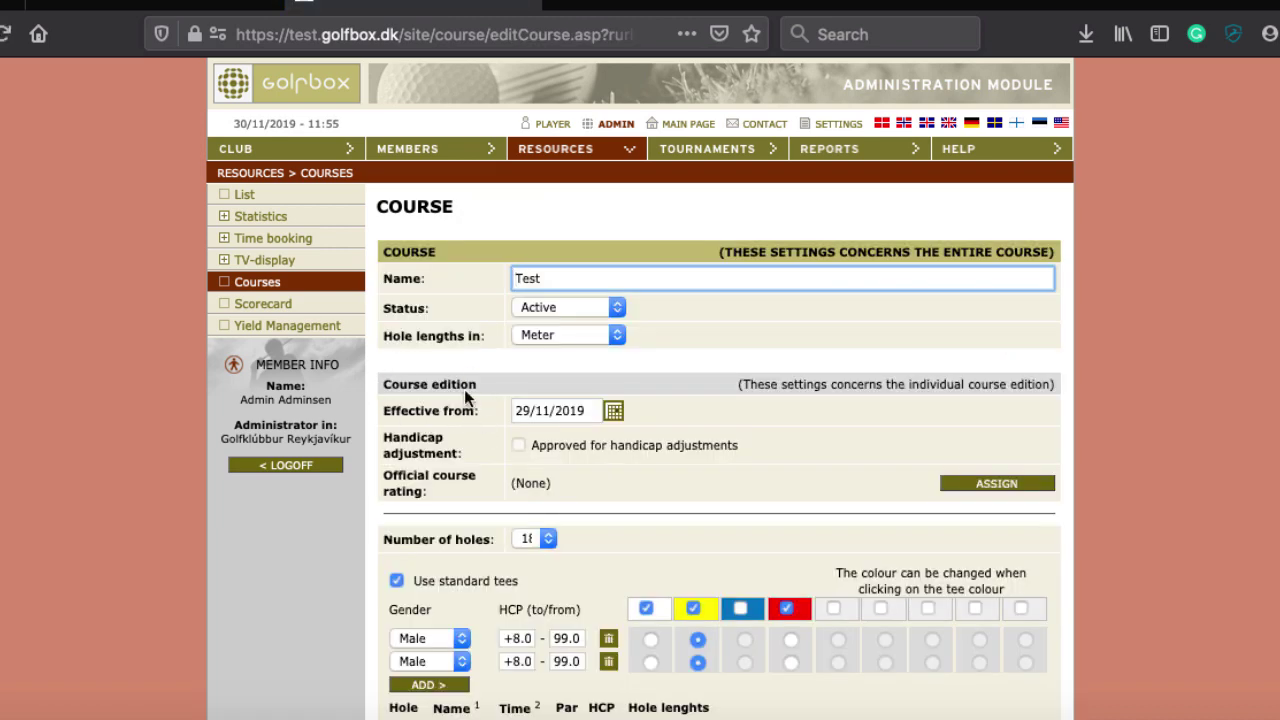
Switch the Test course status to Inactive, then back to Active
scroll(464, 396, down, 1)
scroll(464, 389, down, 1)
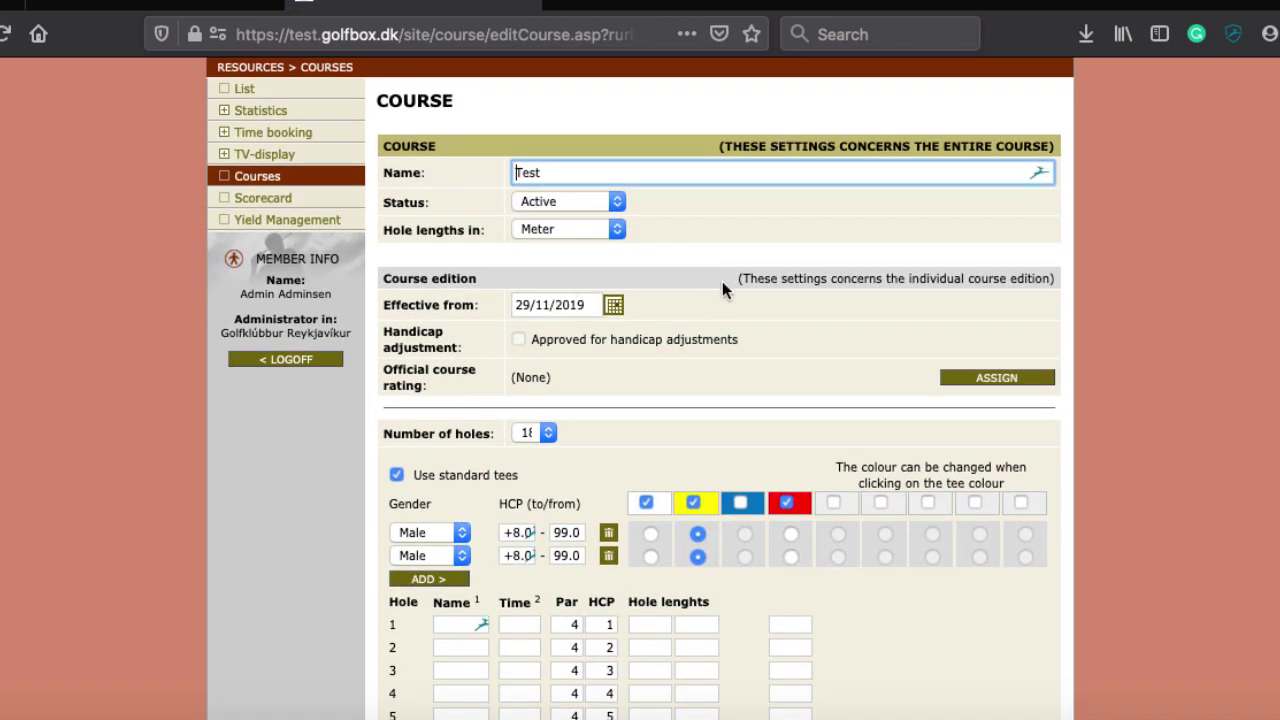
scroll(723, 280, down, 1)
scroll(723, 280, up, 2)
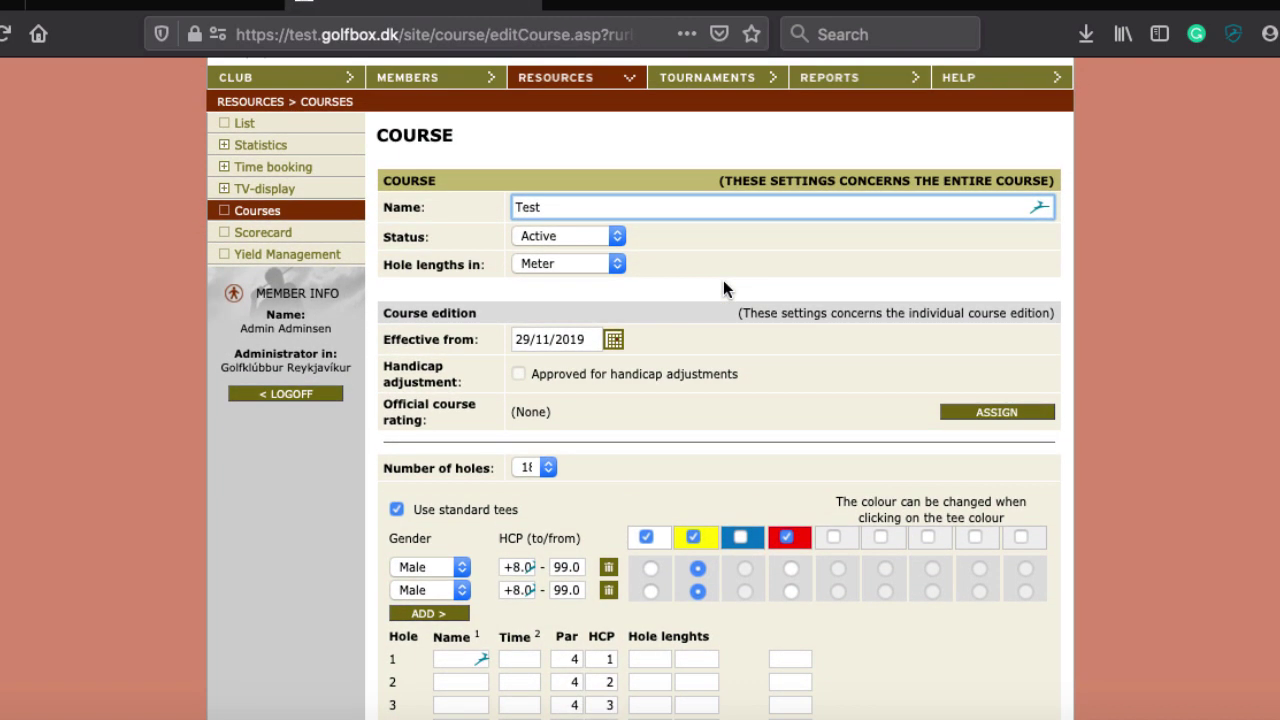
click(556, 240)
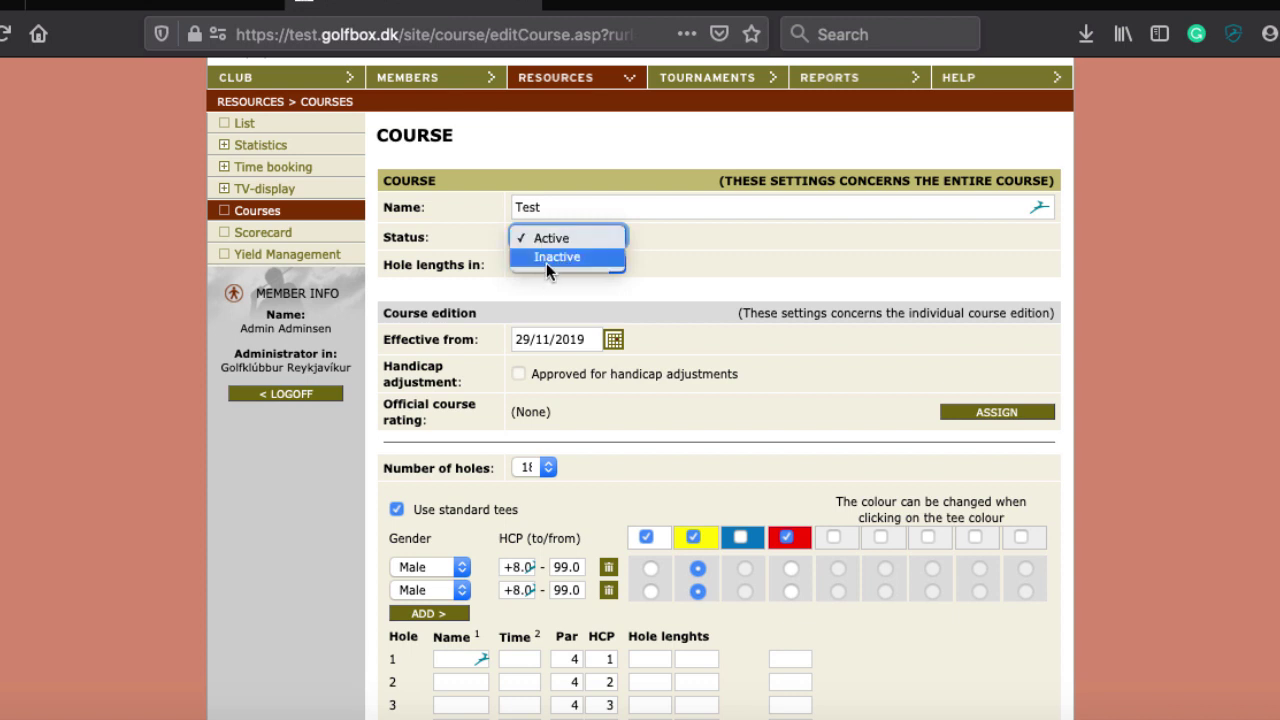
click(546, 263)
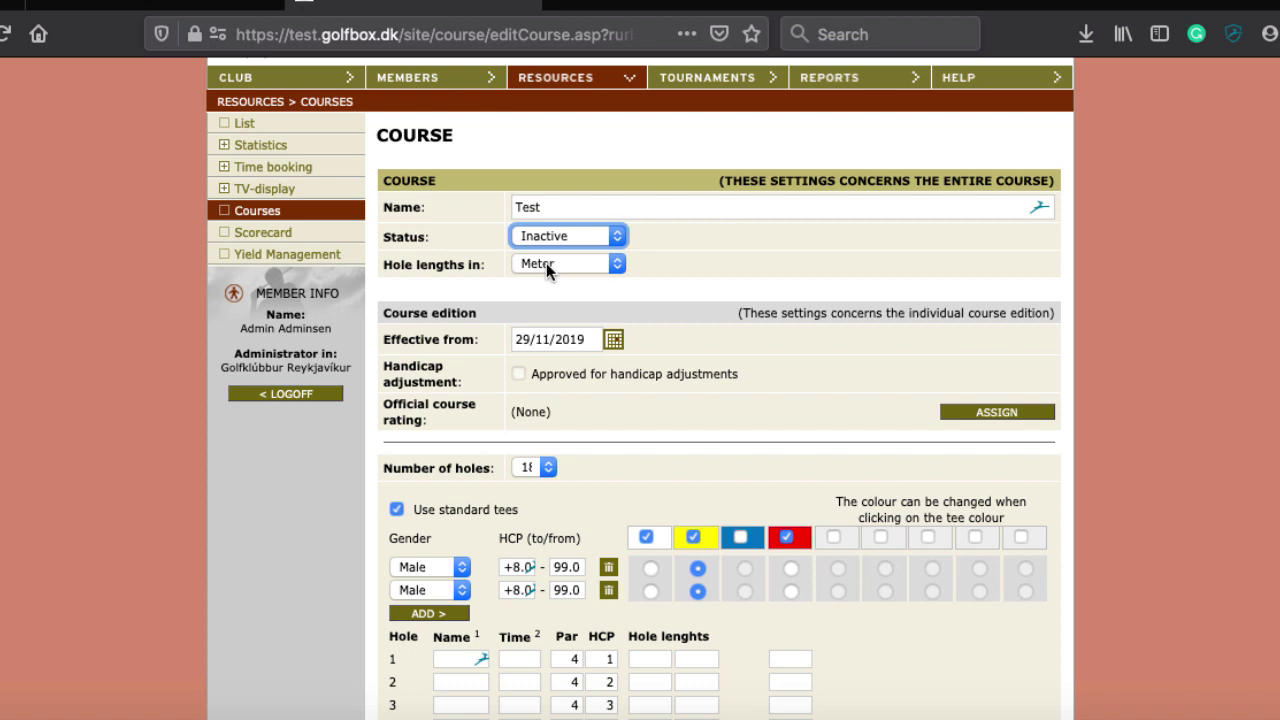
click(684, 241)
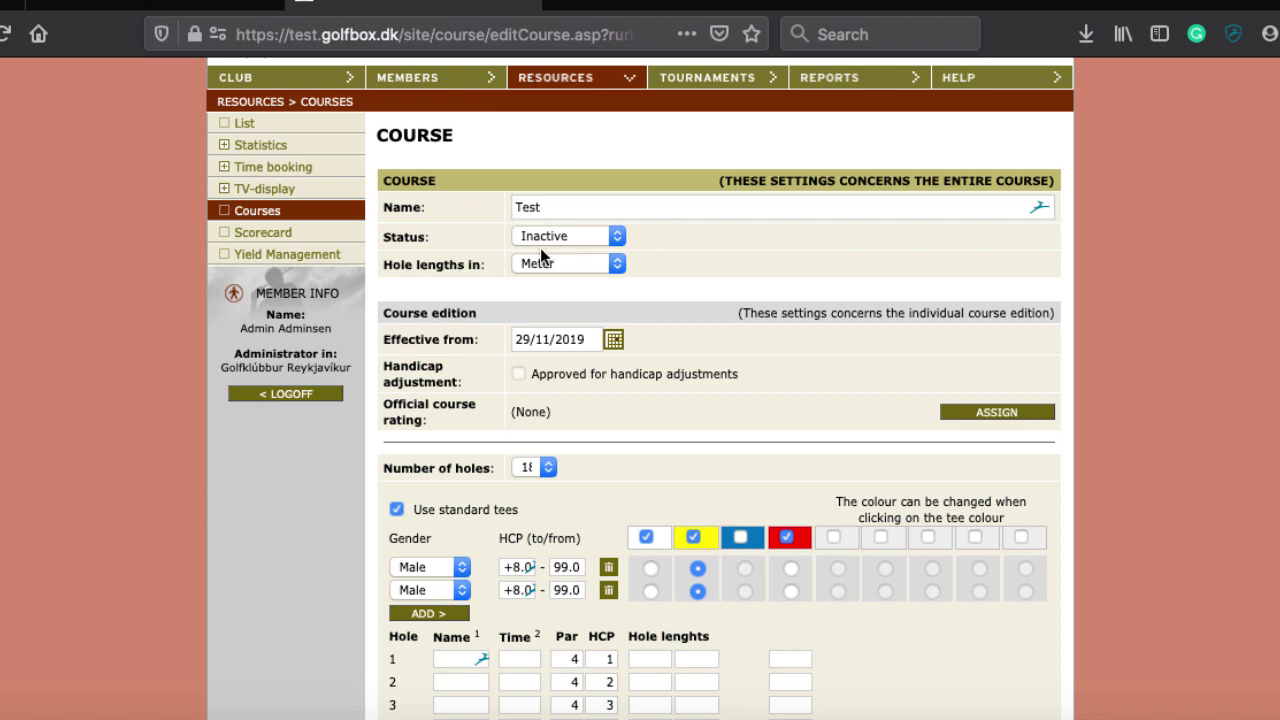
click(580, 236)
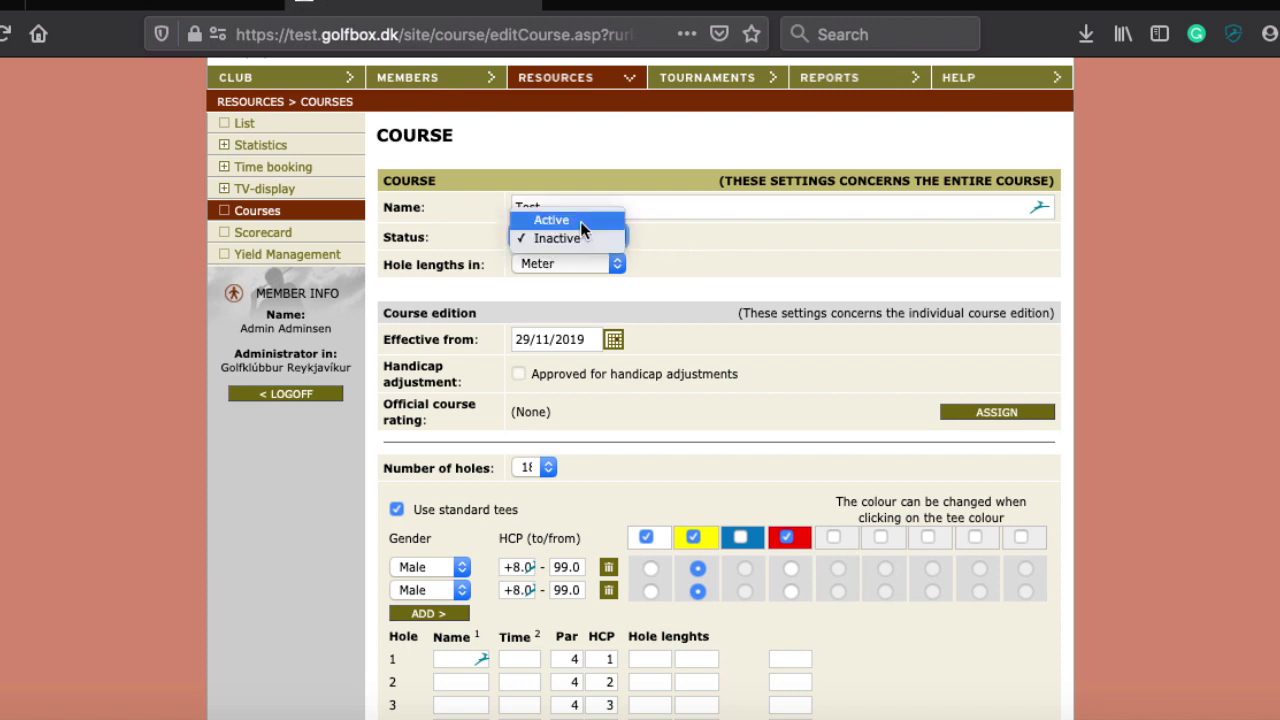
click(578, 220)
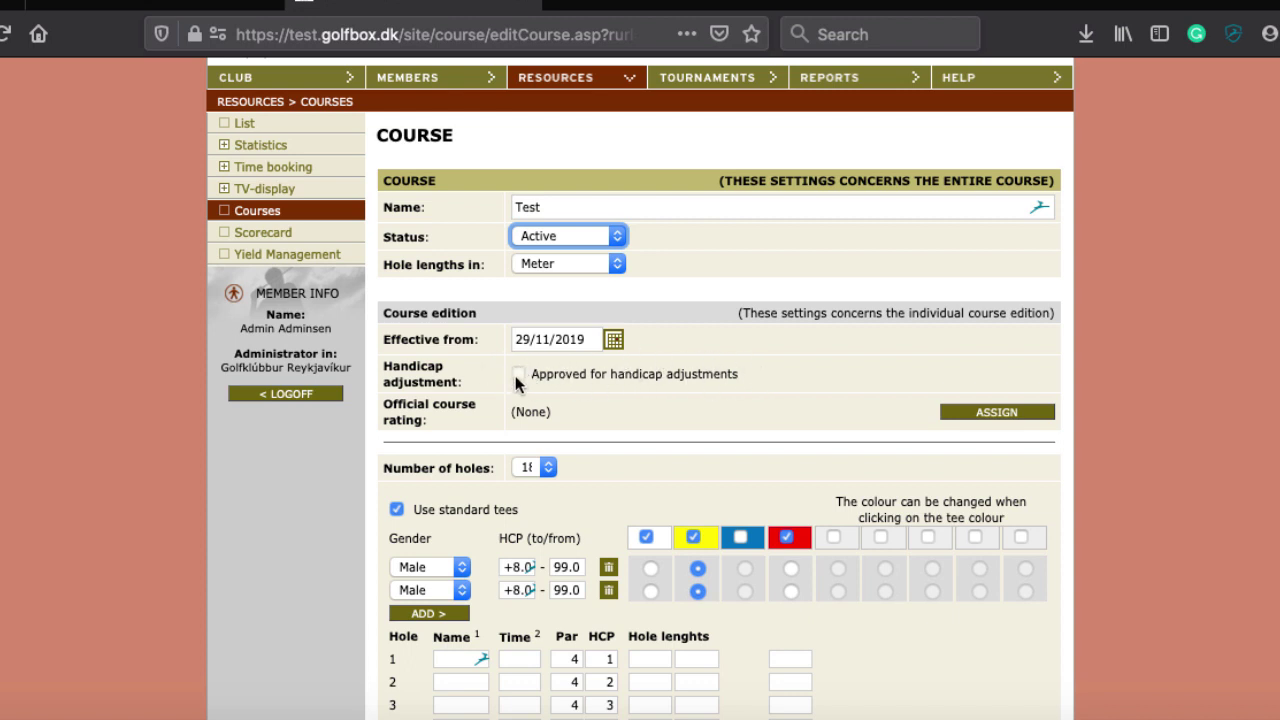
scroll(600, 400, down, 2)
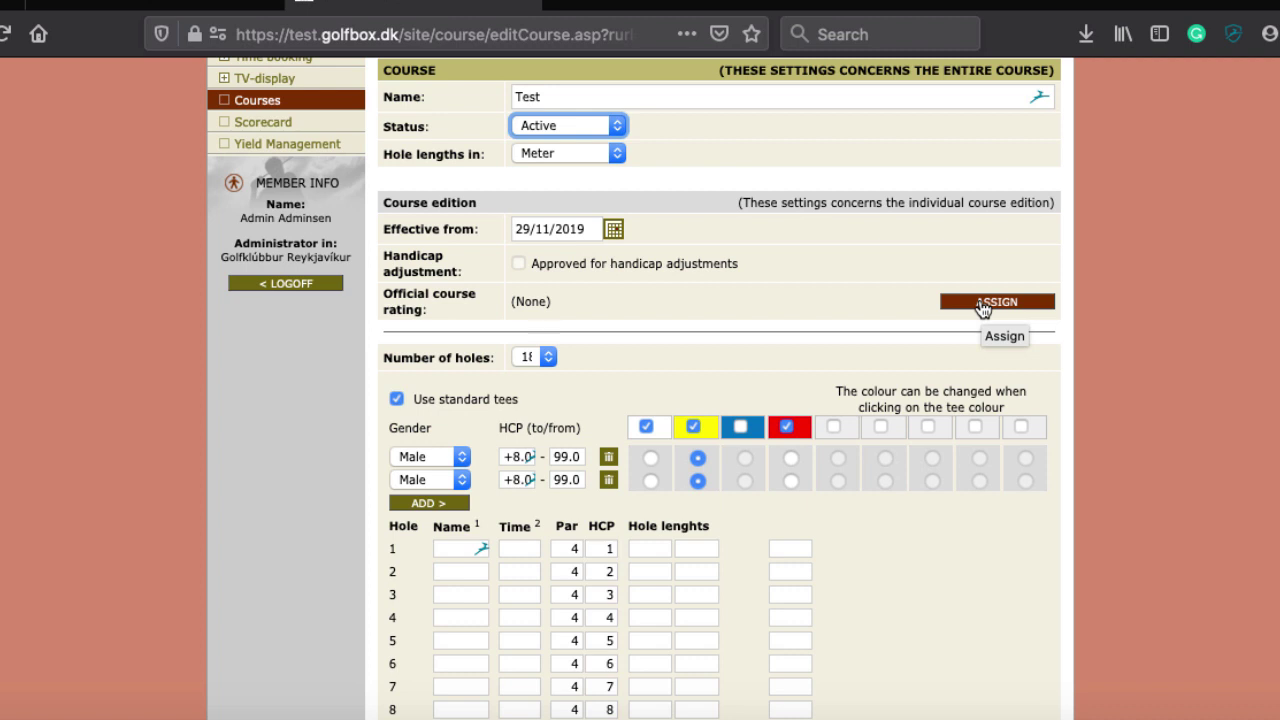
click(982, 305)
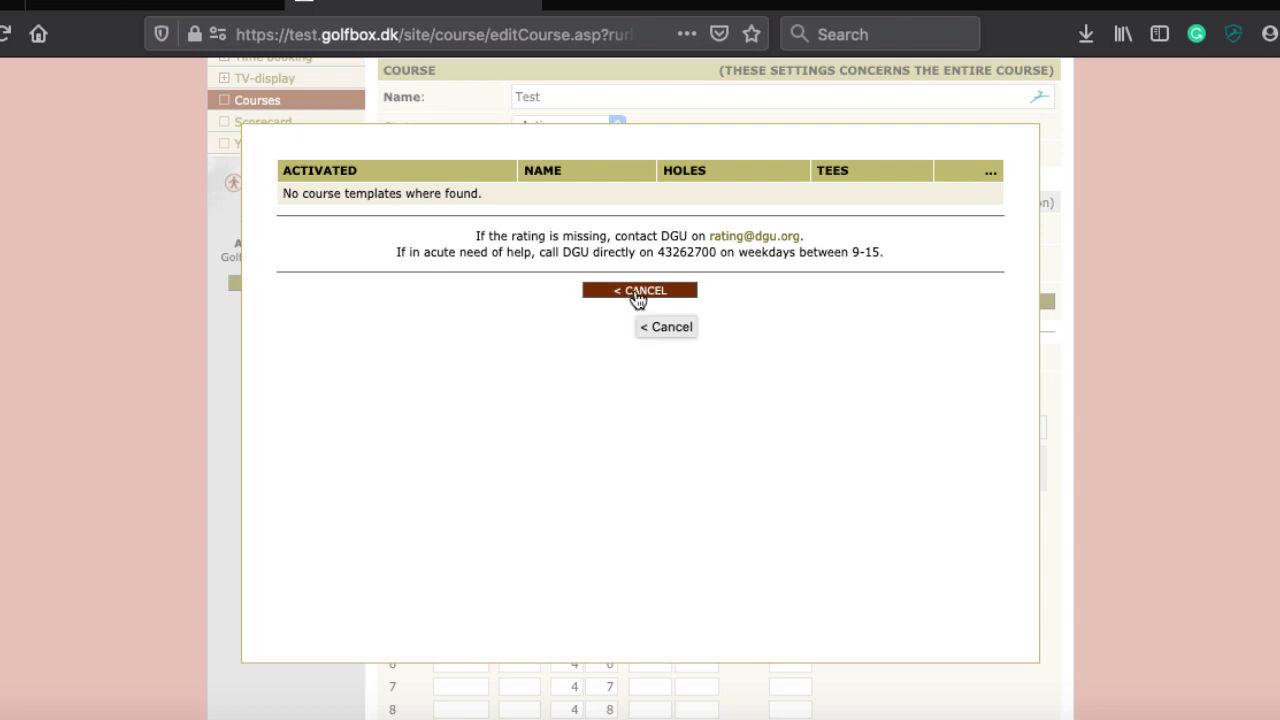
click(637, 293)
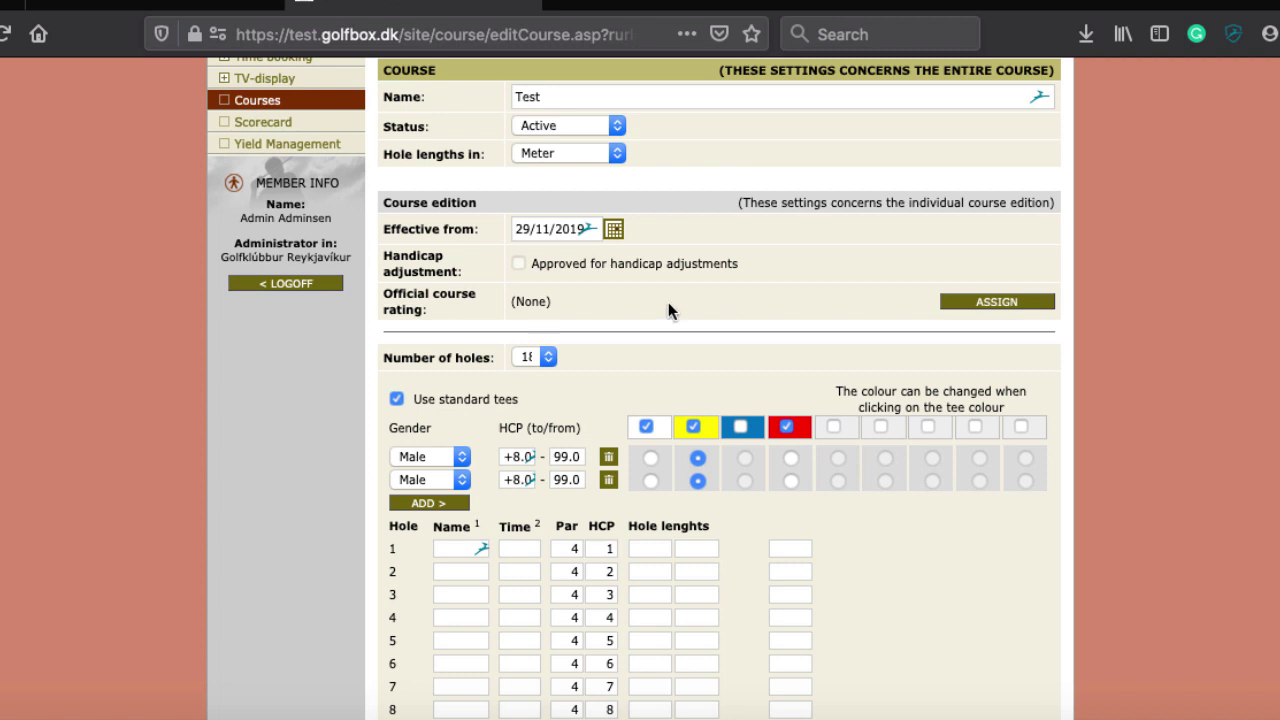
mouse_move(486, 712)
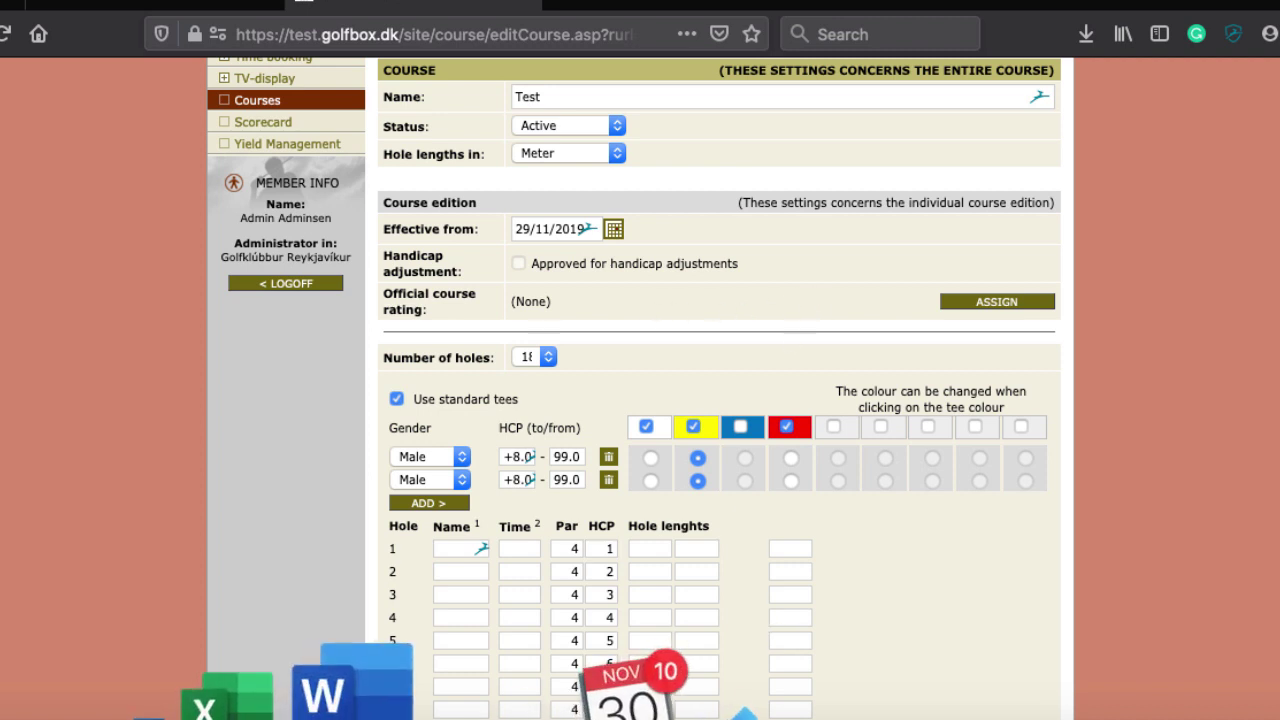
Bring up the Questions and actions notes document in Word
click(394, 685)
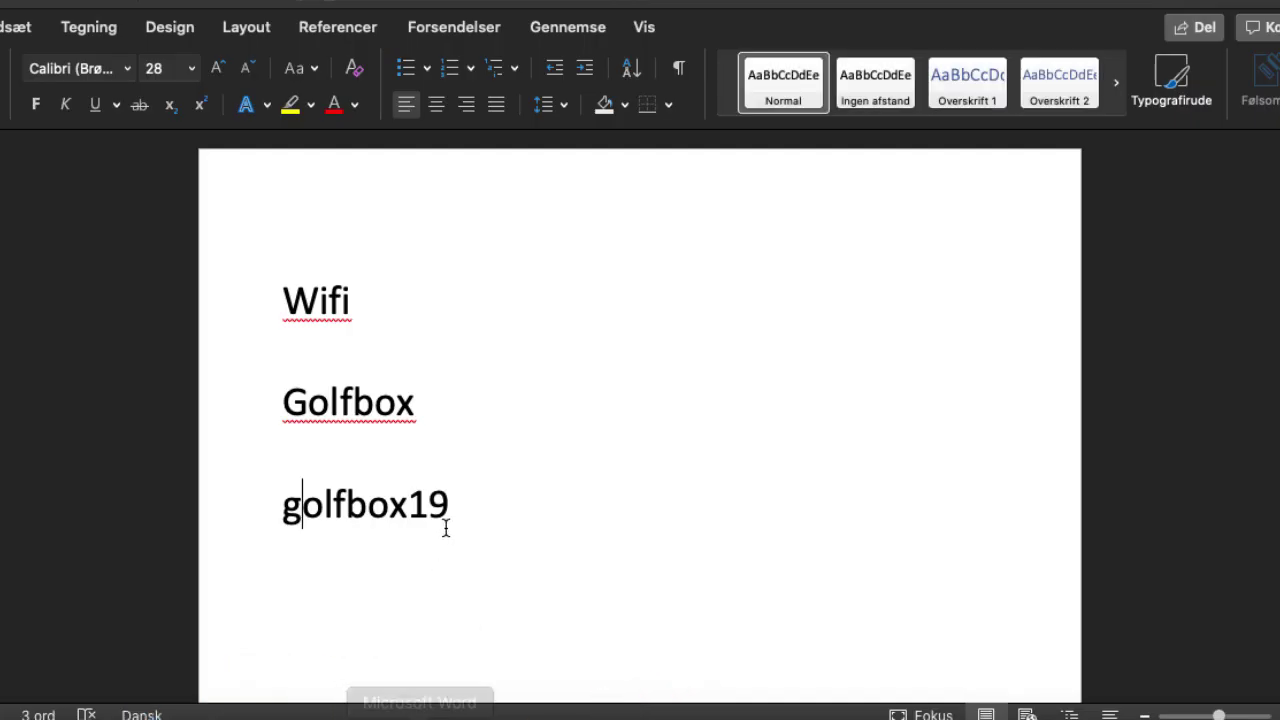
key(ctrl+Up)
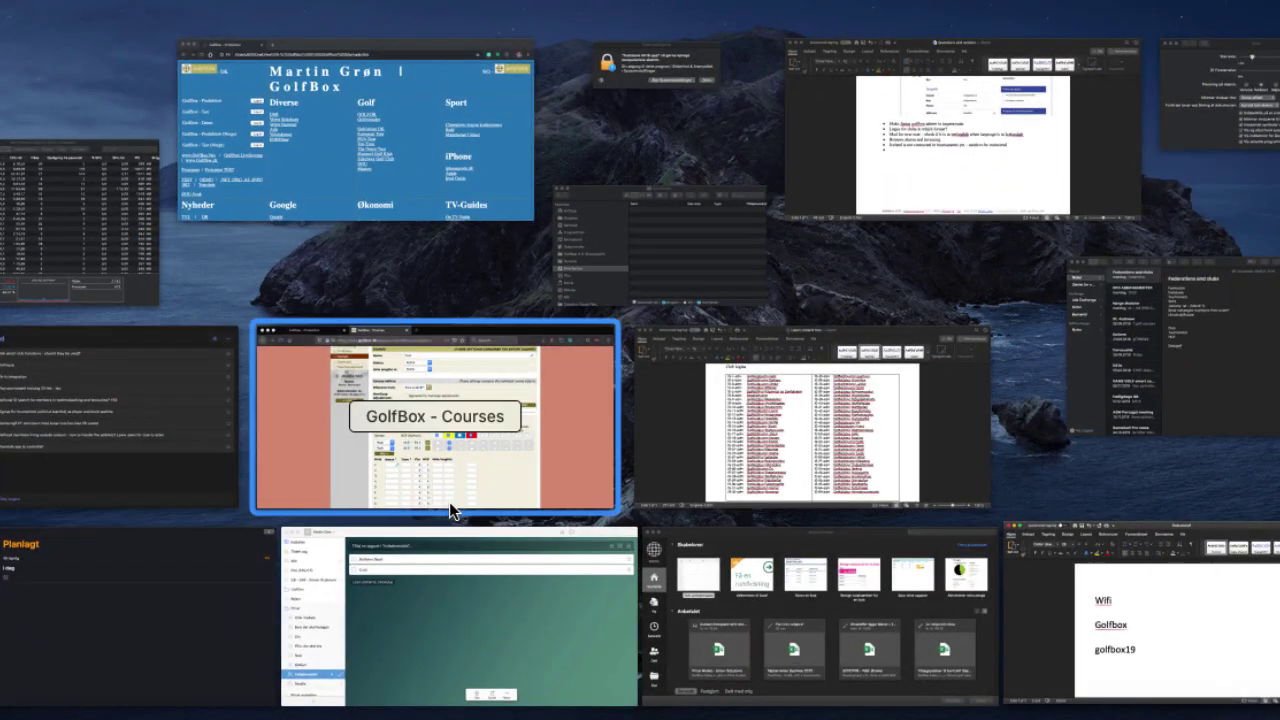
click(844, 172)
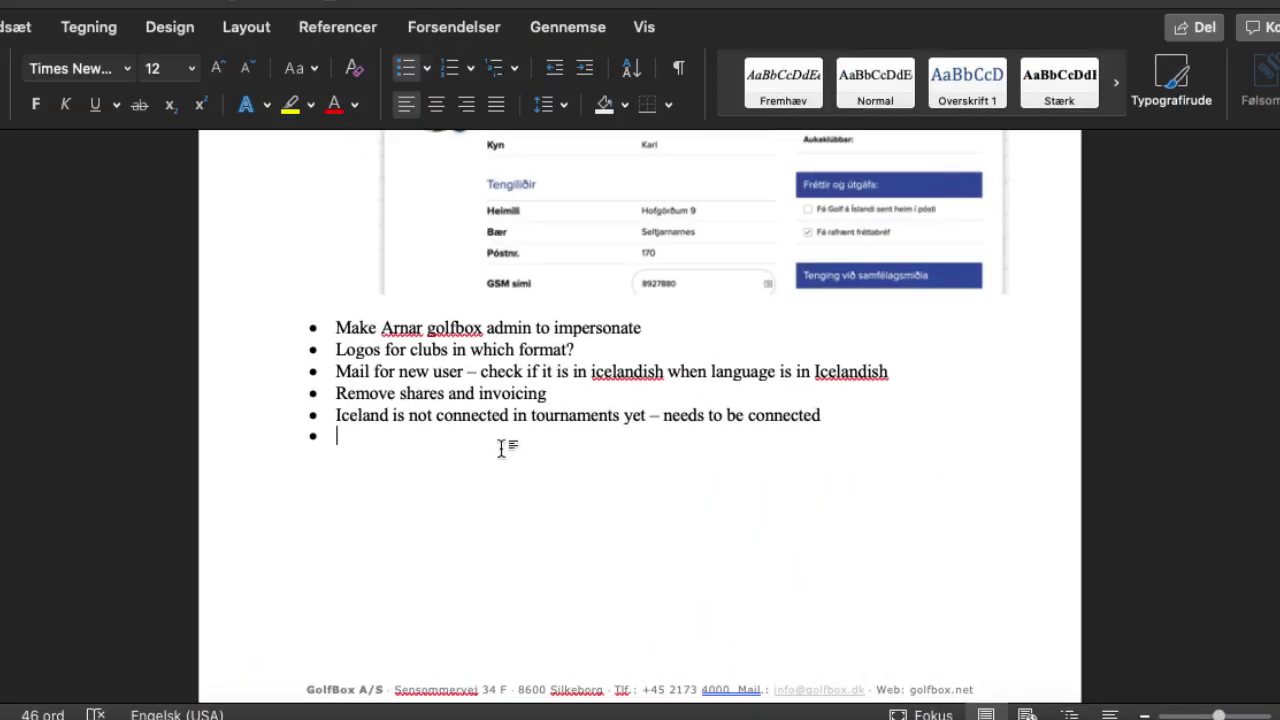
Add the bullet 'Approved handicap ratings???', then return to the GolfBox page in Firefox
text(Approved hand)
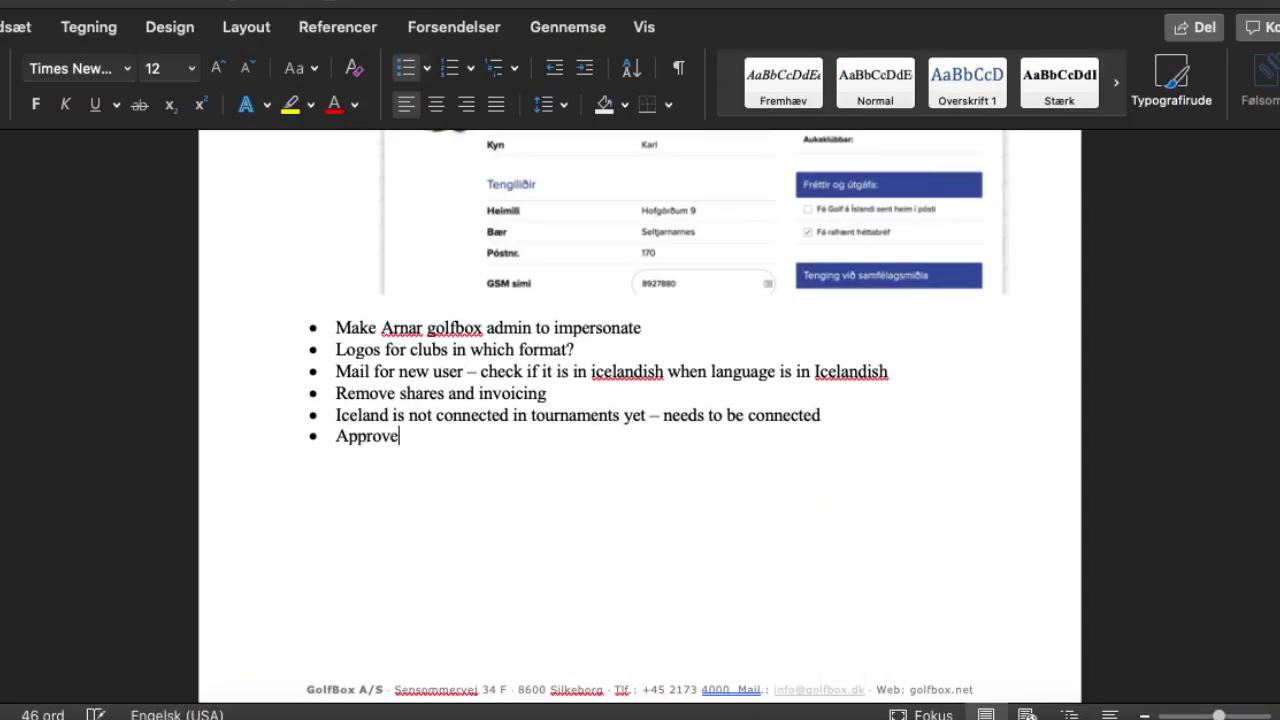
key(BackSpace)
text(ciap)
key(BackSpace)
key(BackSpace)
key(BackSpace)
key(BackSpace)
text(dicap ratings???)
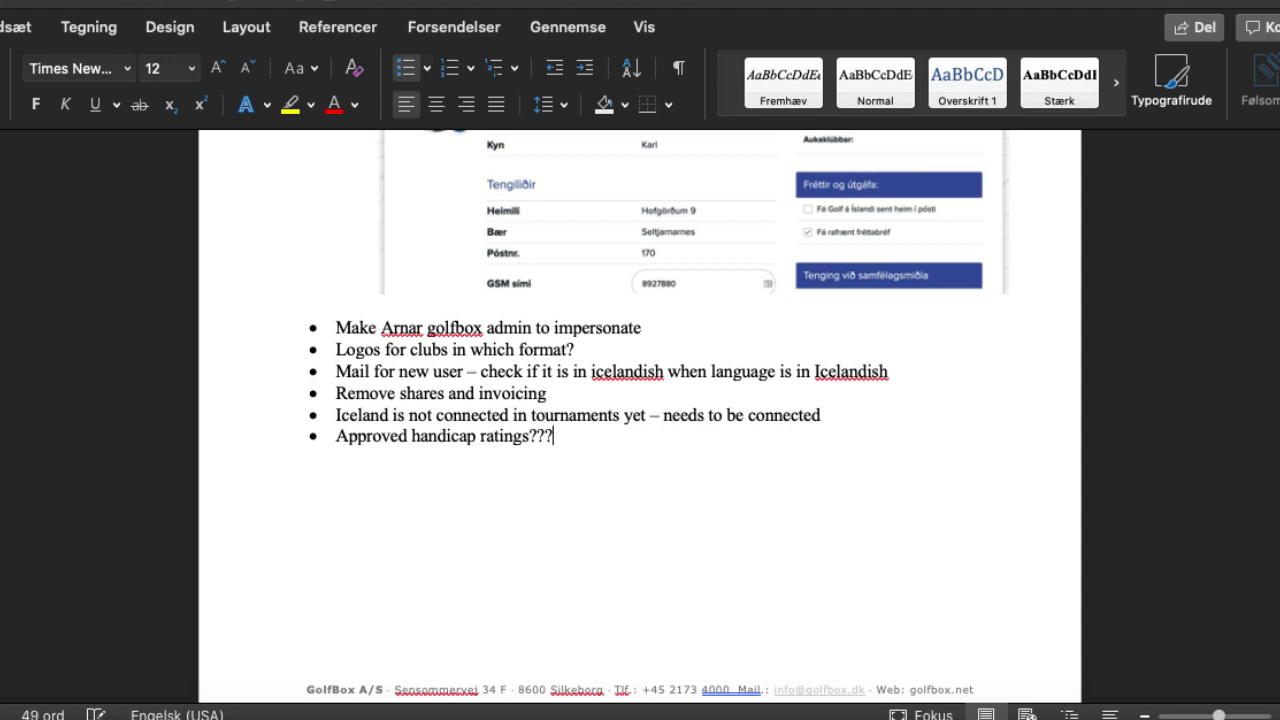
key(Return)
key(super+Tab)
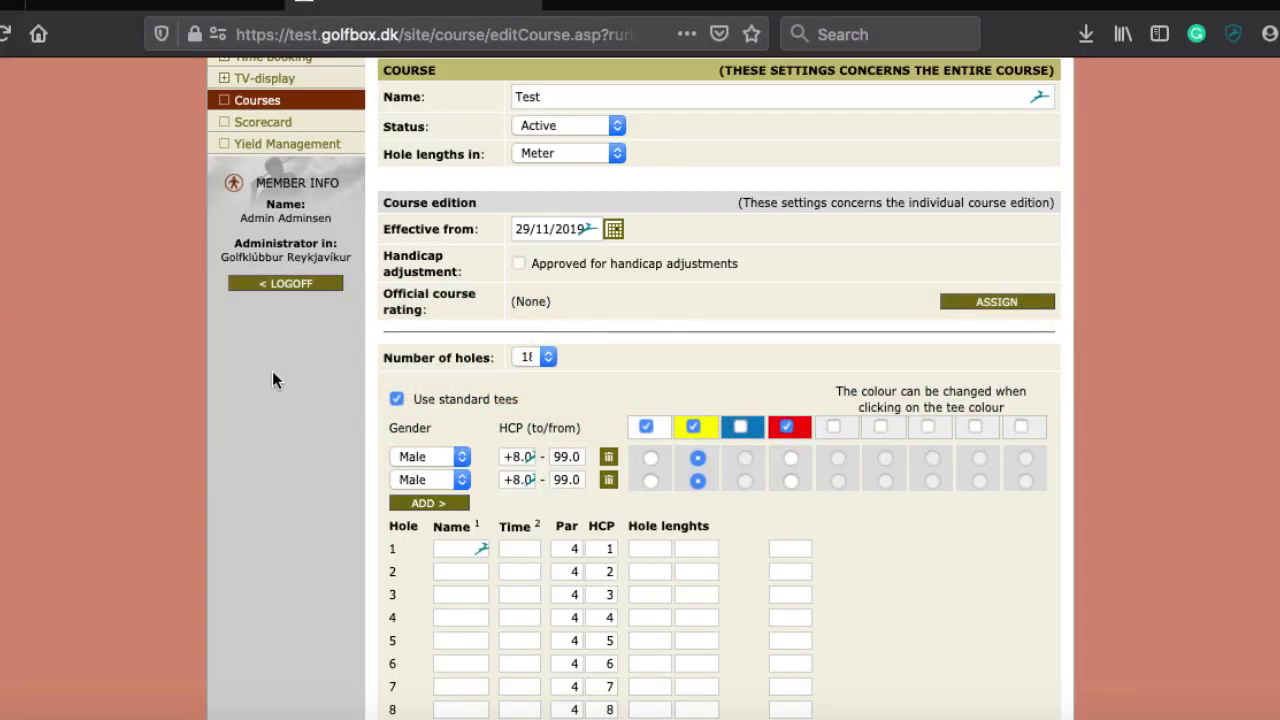
scroll(733, 516, down, 5)
scroll(555, 189, up, 4)
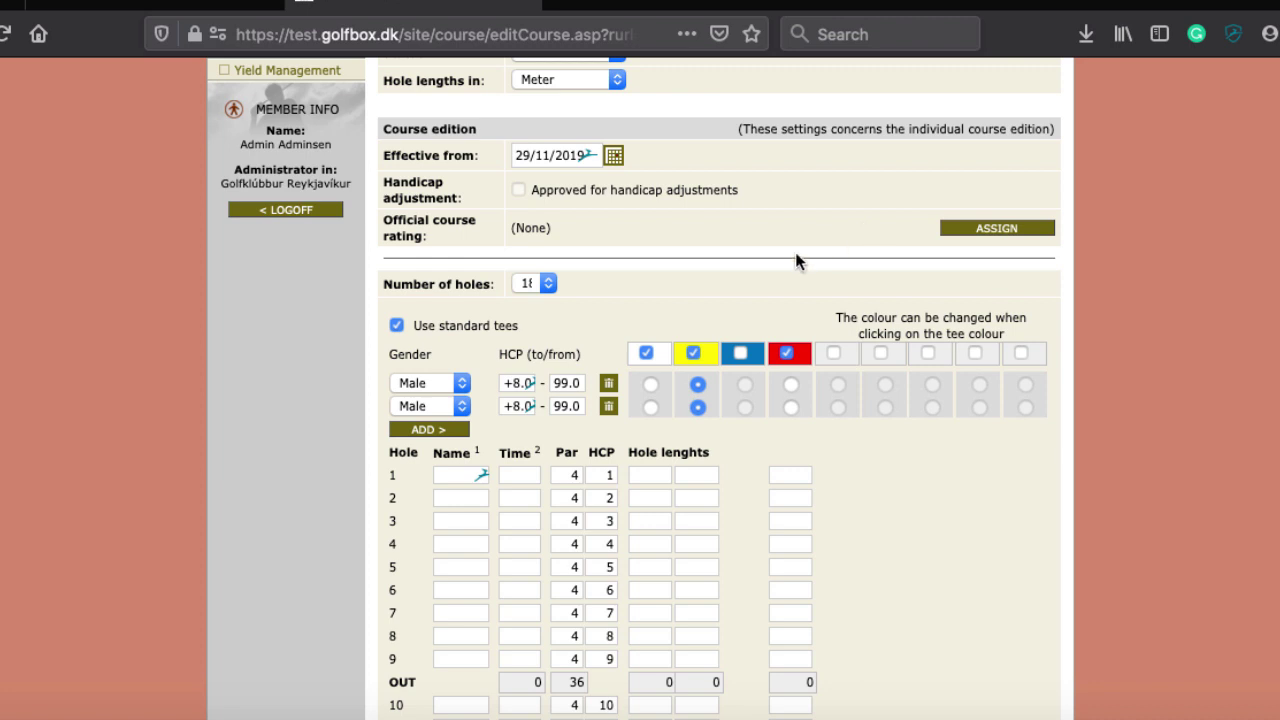
scroll(713, 273, down, 3)
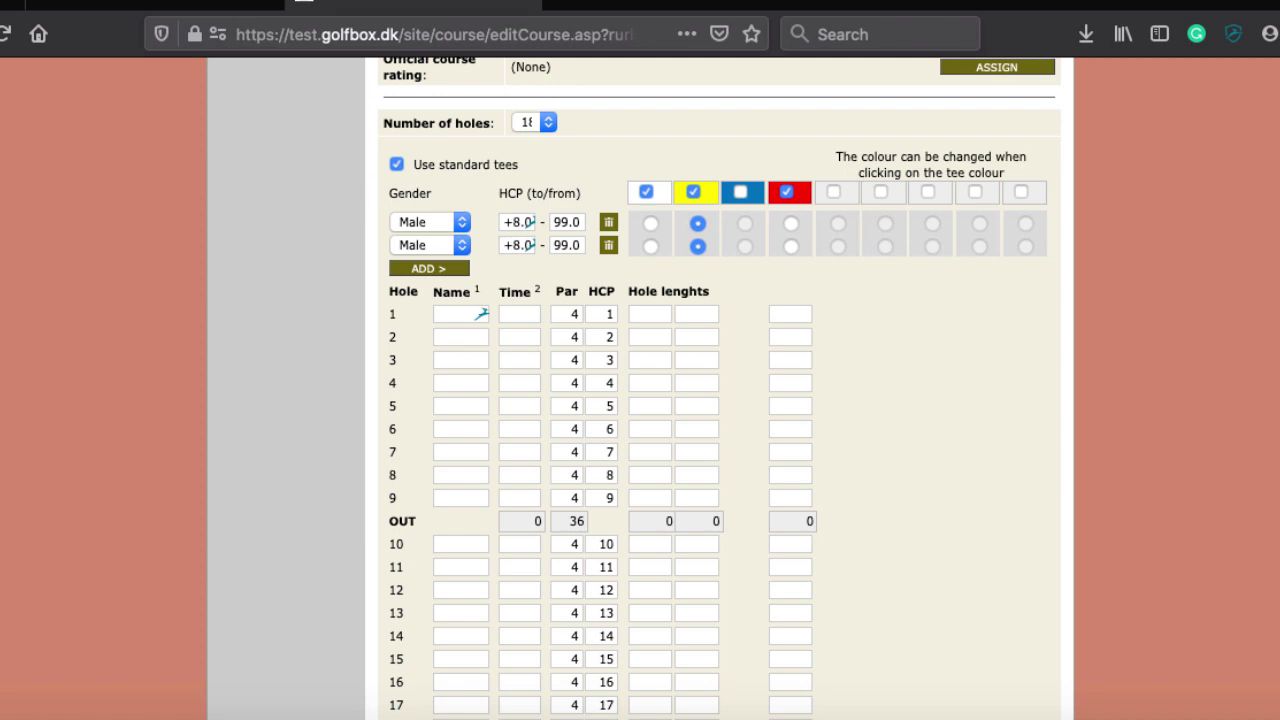
scroll(254, 212, up, 3)
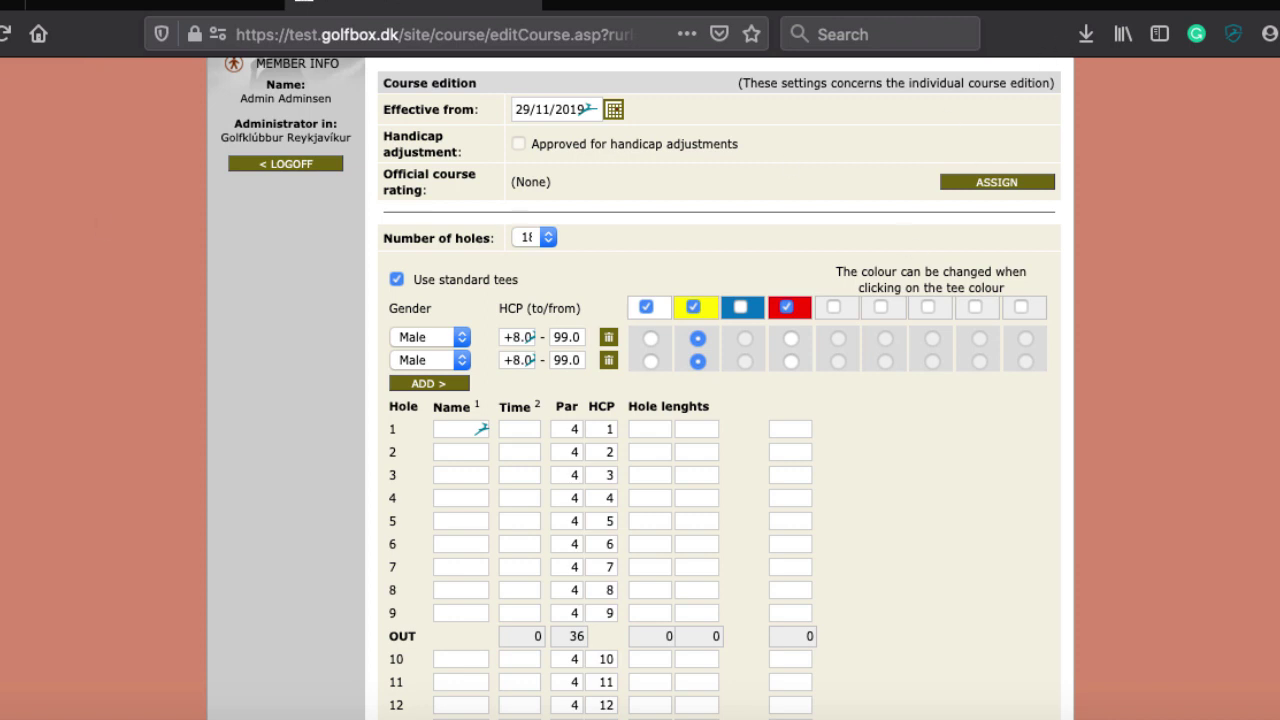
scroll(1228, 232, up, 1)
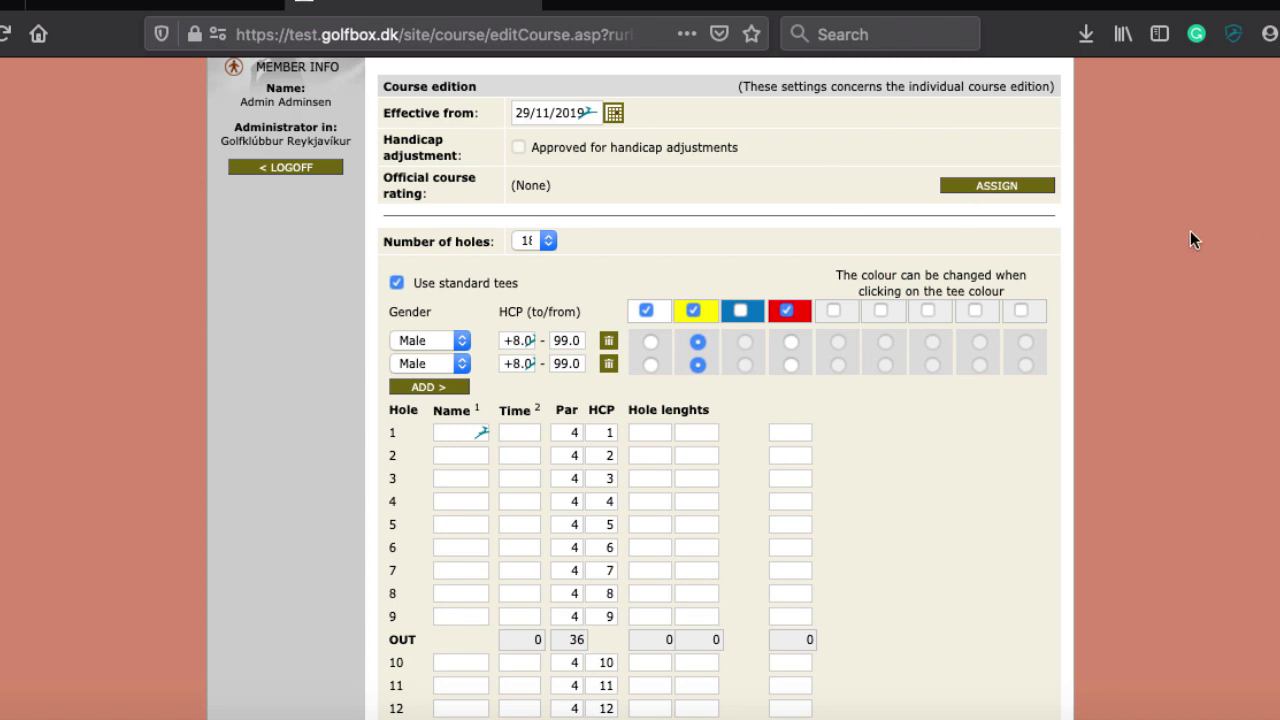
scroll(1190, 238, up, 3)
scroll(1190, 238, down, 1)
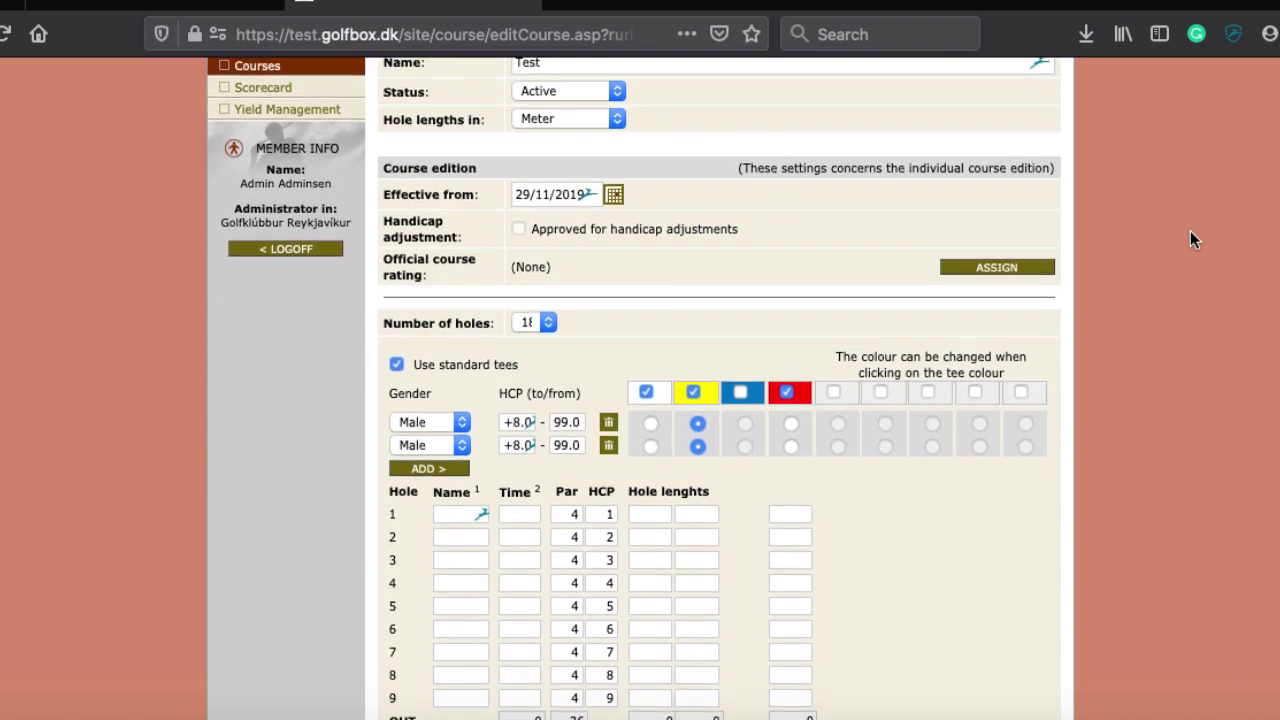
scroll(1190, 238, down, 1)
scroll(1190, 238, up, 1)
scroll(1190, 238, down, 1)
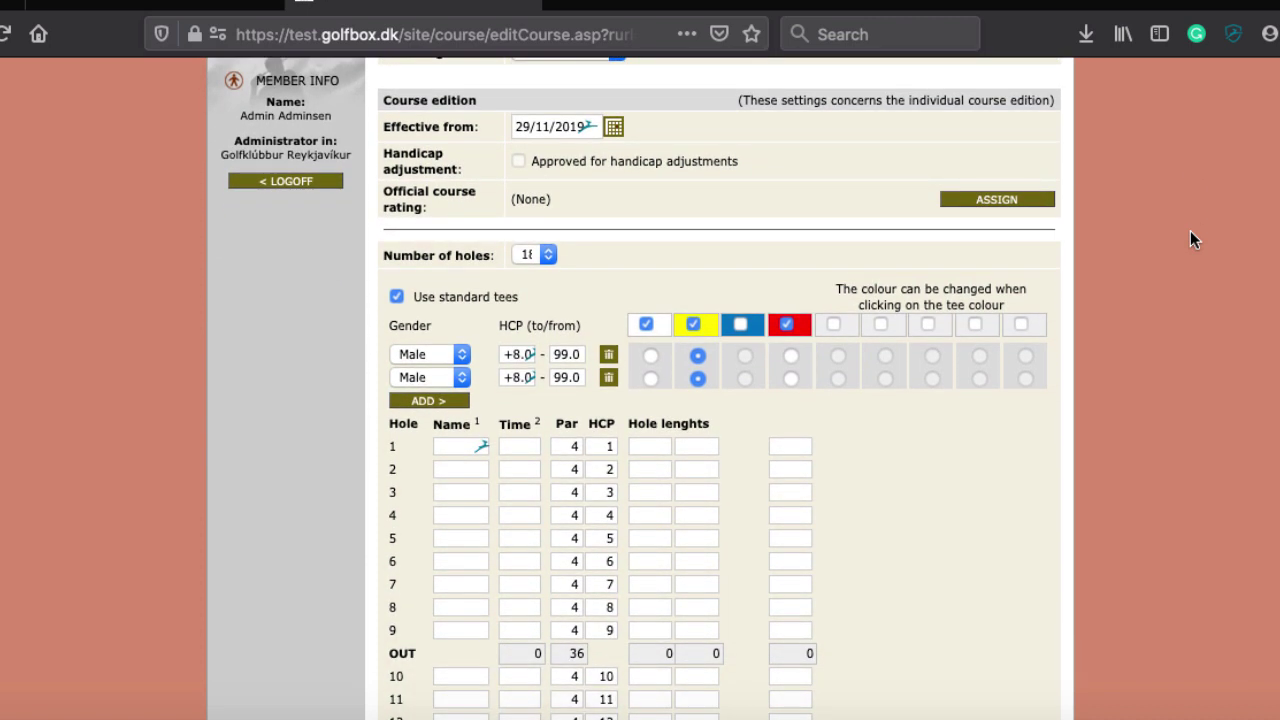
scroll(1190, 238, down, 1)
scroll(1190, 238, up, 1)
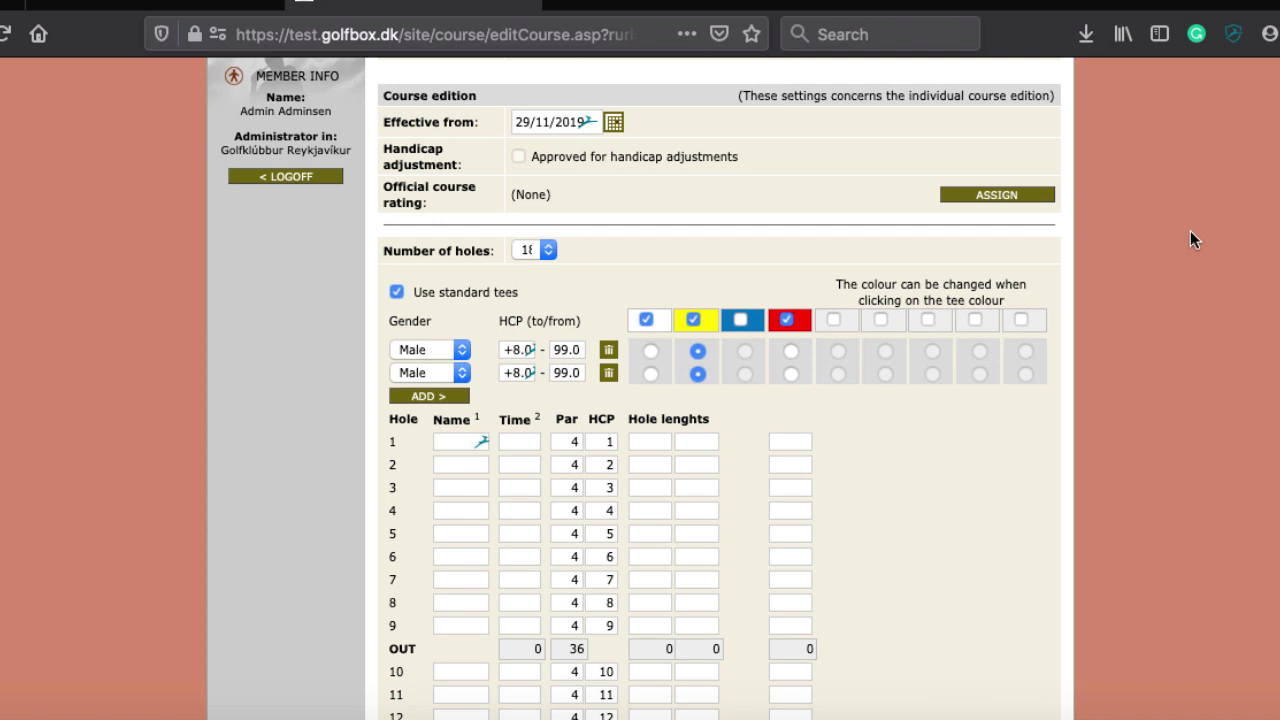
scroll(1190, 238, down, 1)
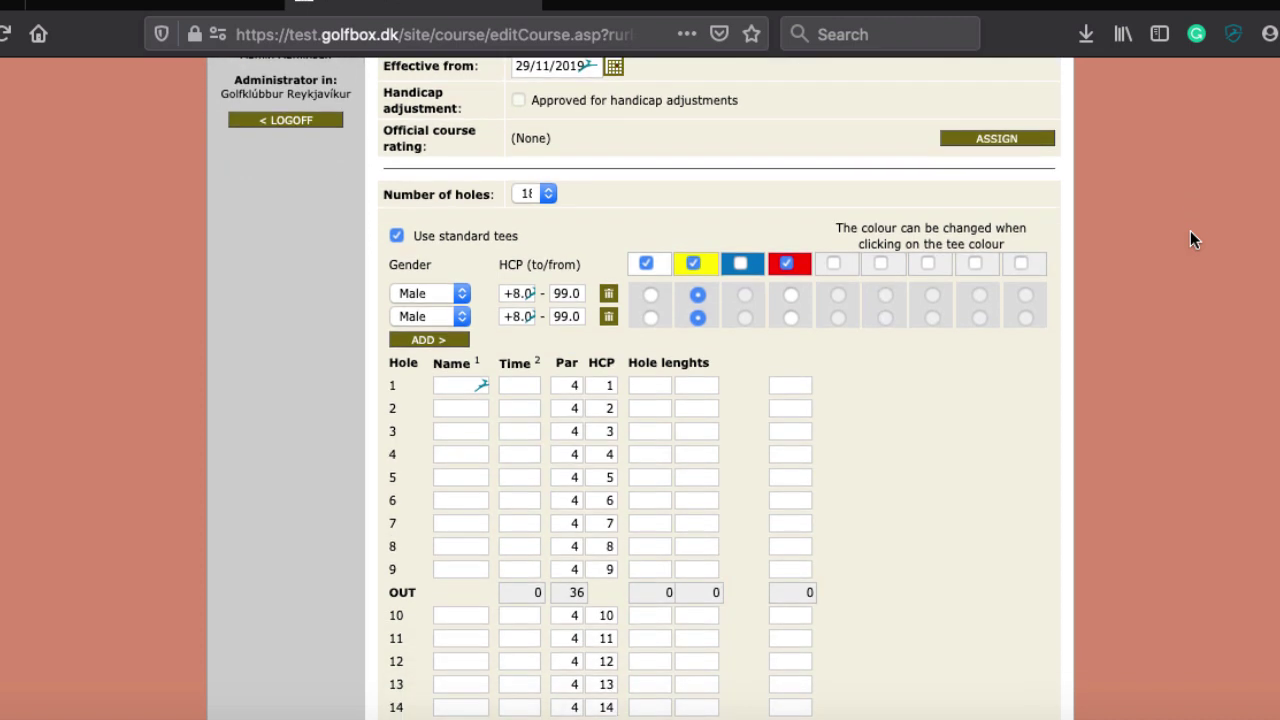
scroll(1190, 238, up, 1)
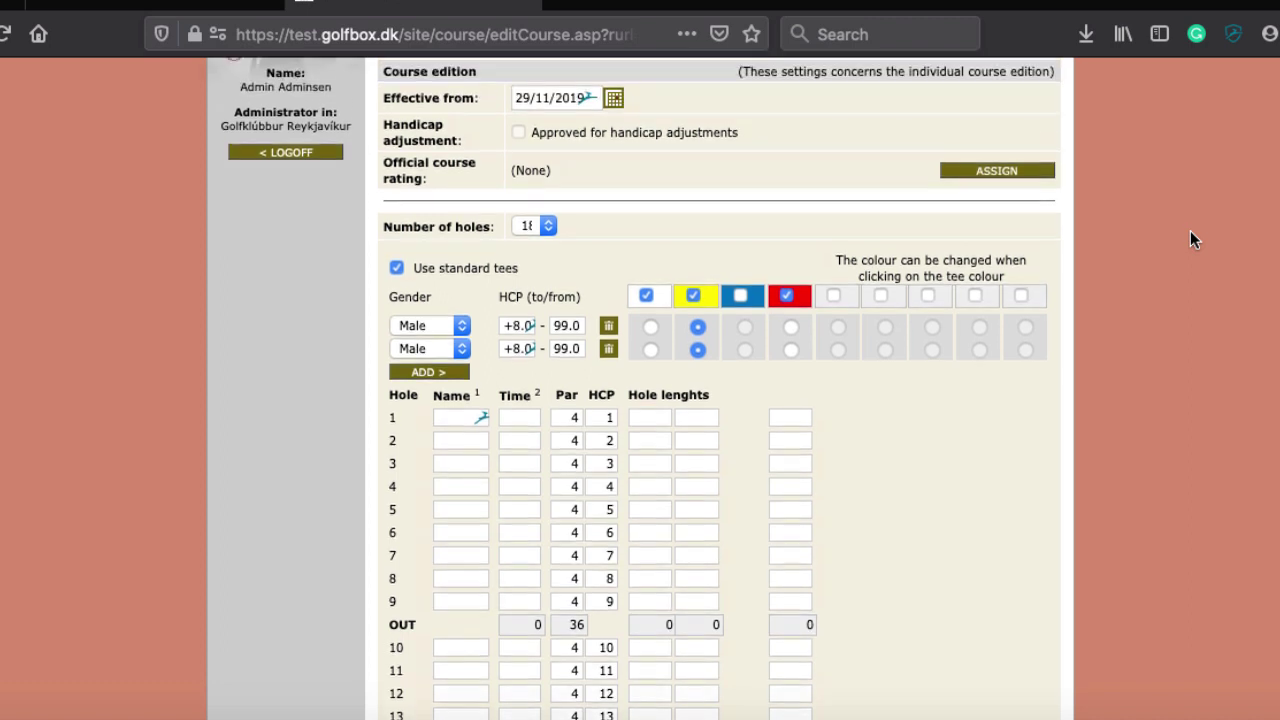
scroll(1190, 238, down, 1)
scroll(1190, 232, down, 1)
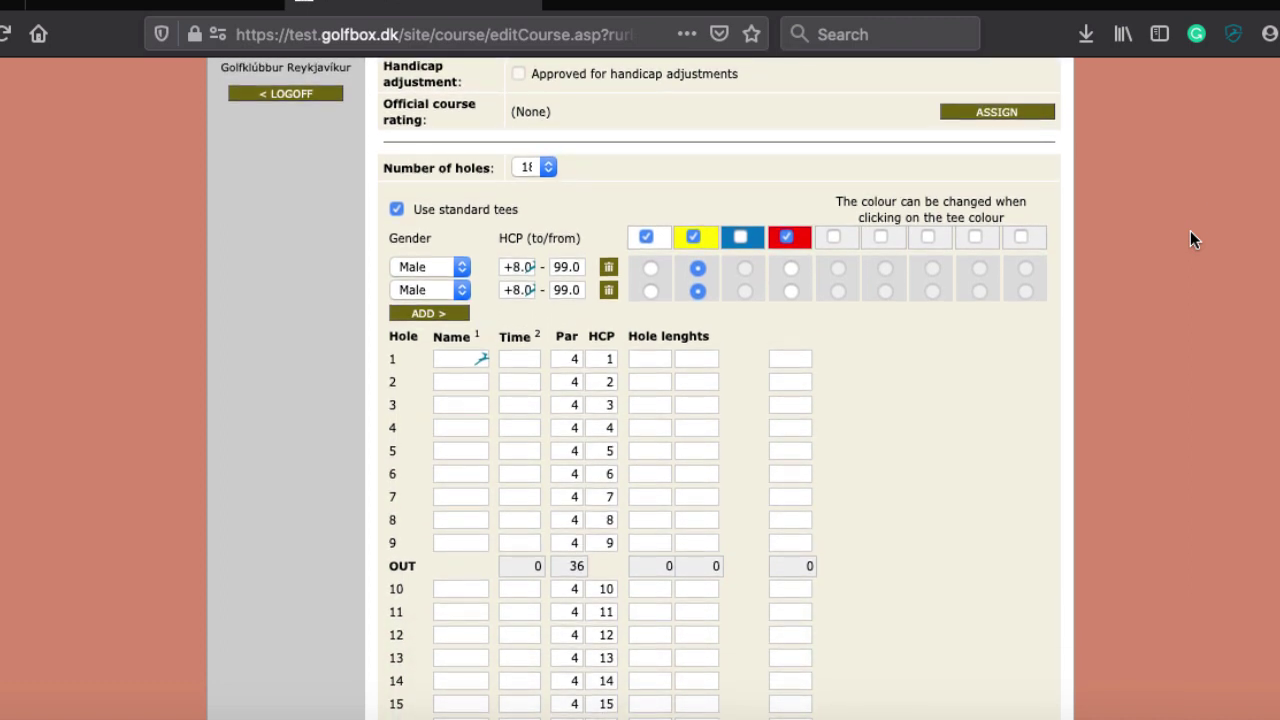
scroll(1190, 238, up, 1)
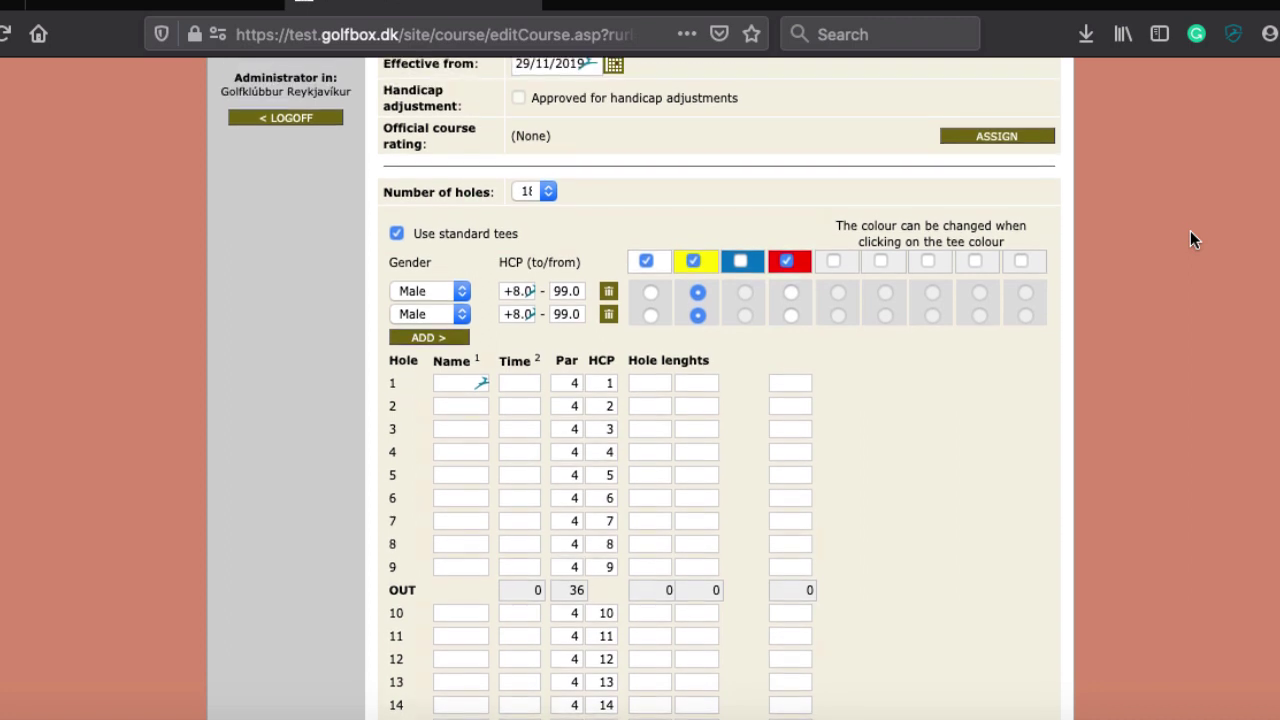
scroll(1190, 238, down, 1)
scroll(1190, 238, up, 1)
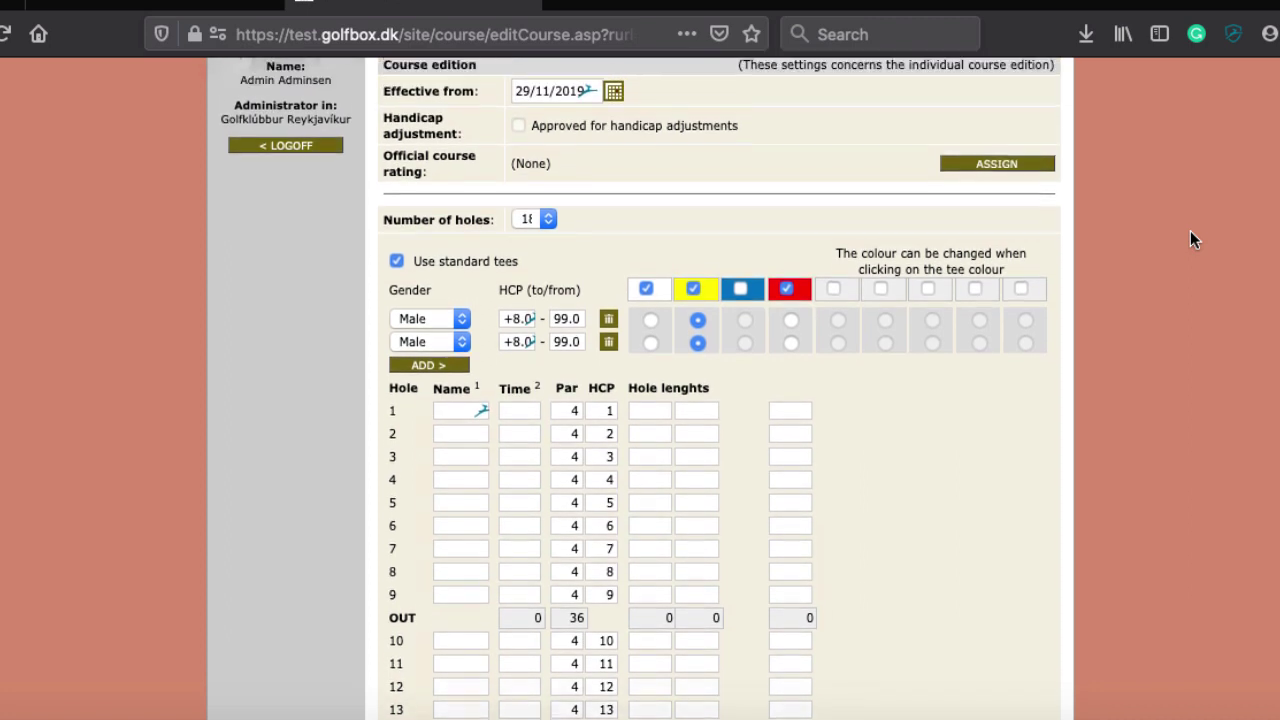
scroll(1190, 232, down, 1)
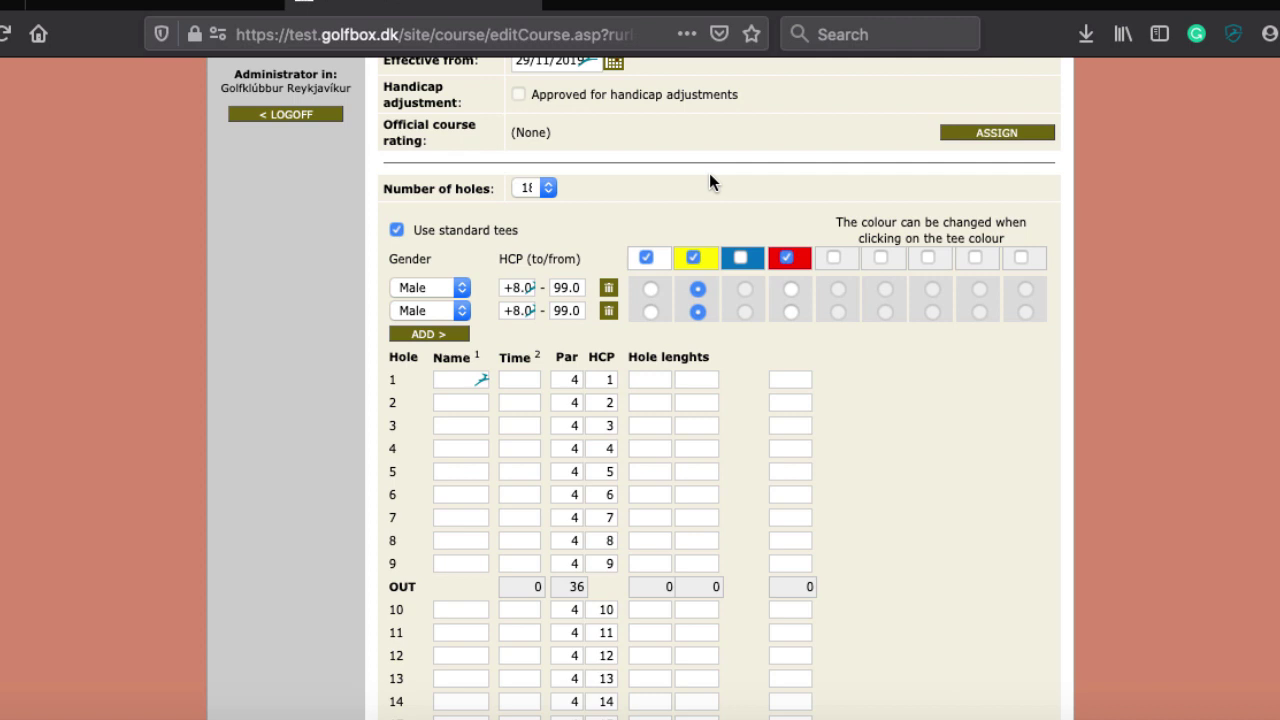
click(850, 264)
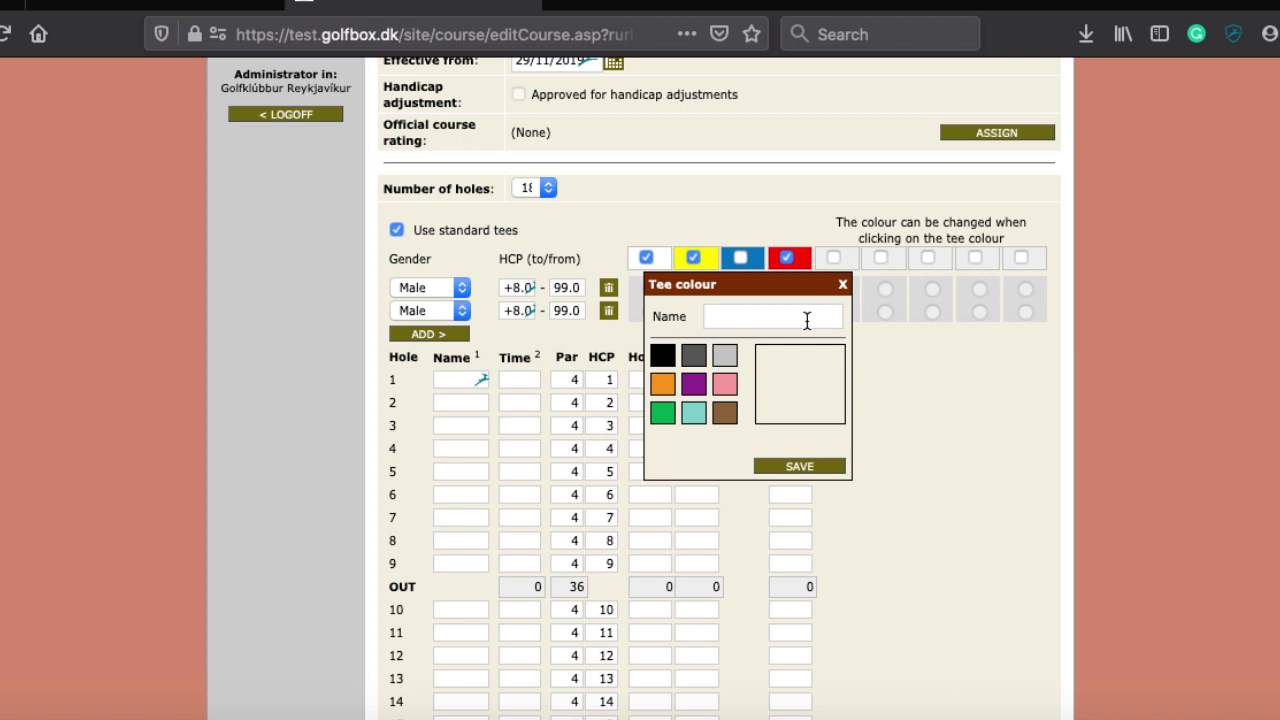
click(842, 284)
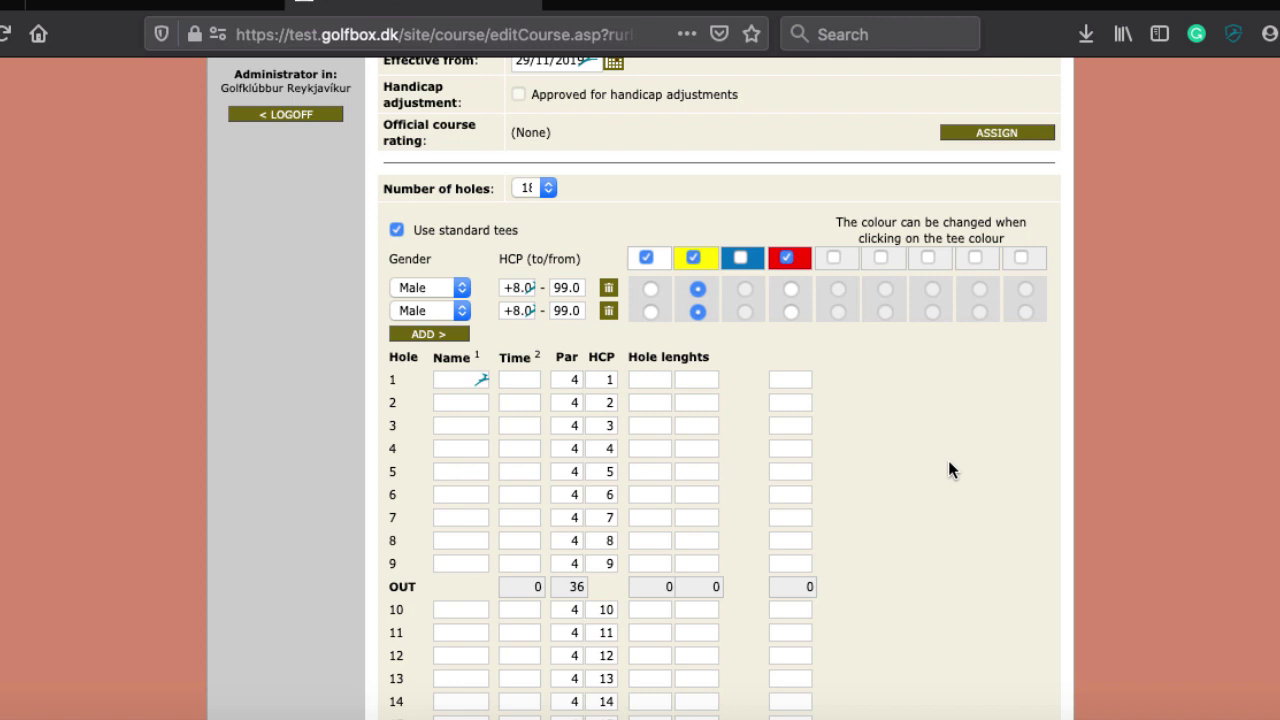
Add a second tee rating row and set its gender to Female
scroll(600, 196, up, 1)
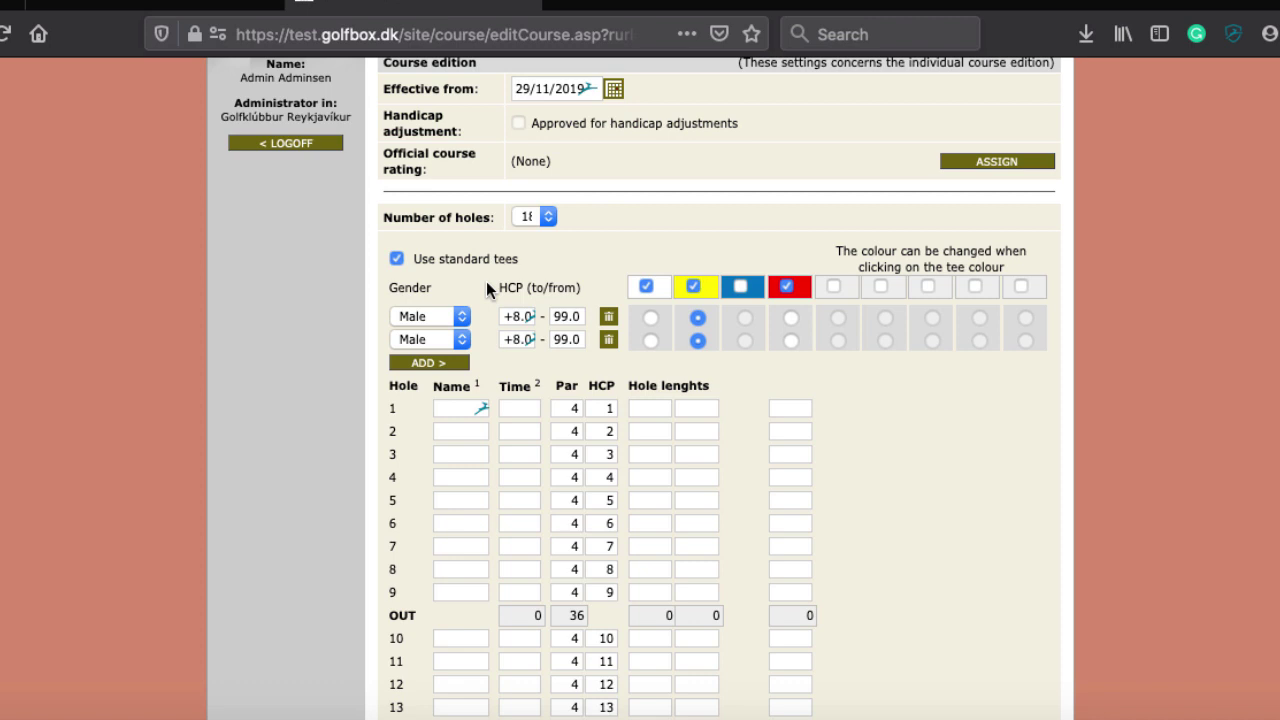
click(438, 366)
click(430, 340)
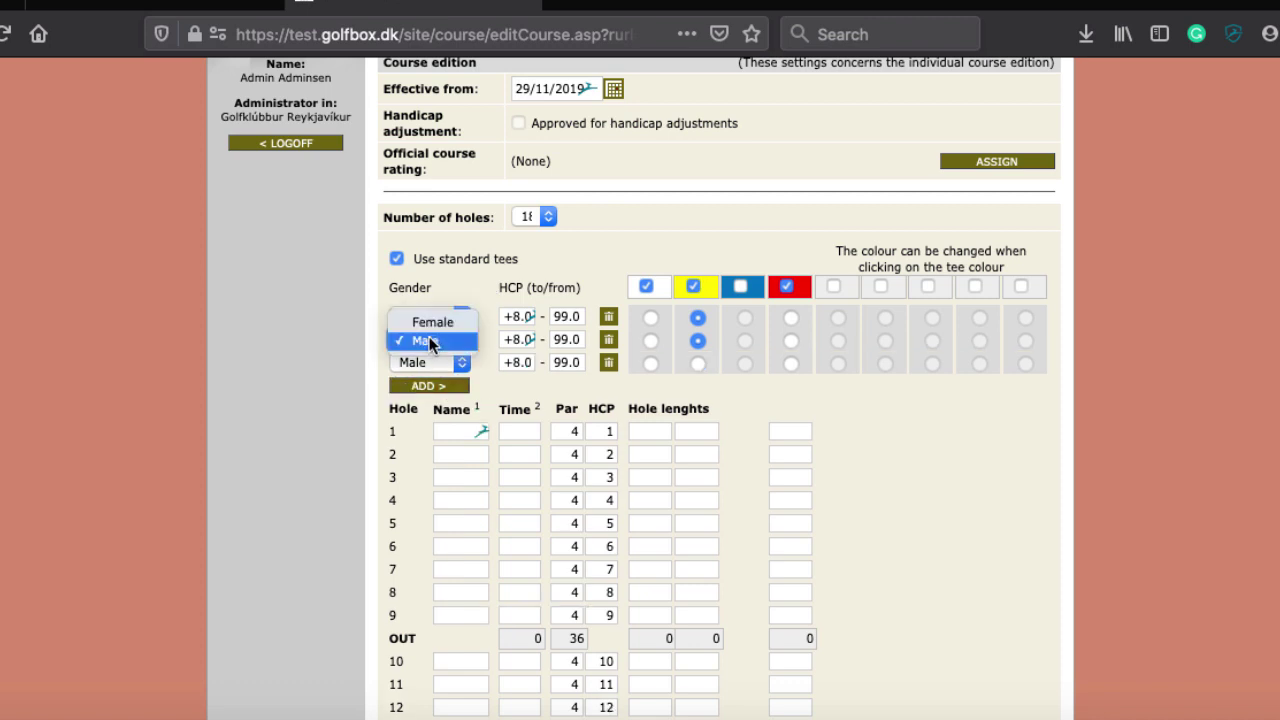
click(791, 345)
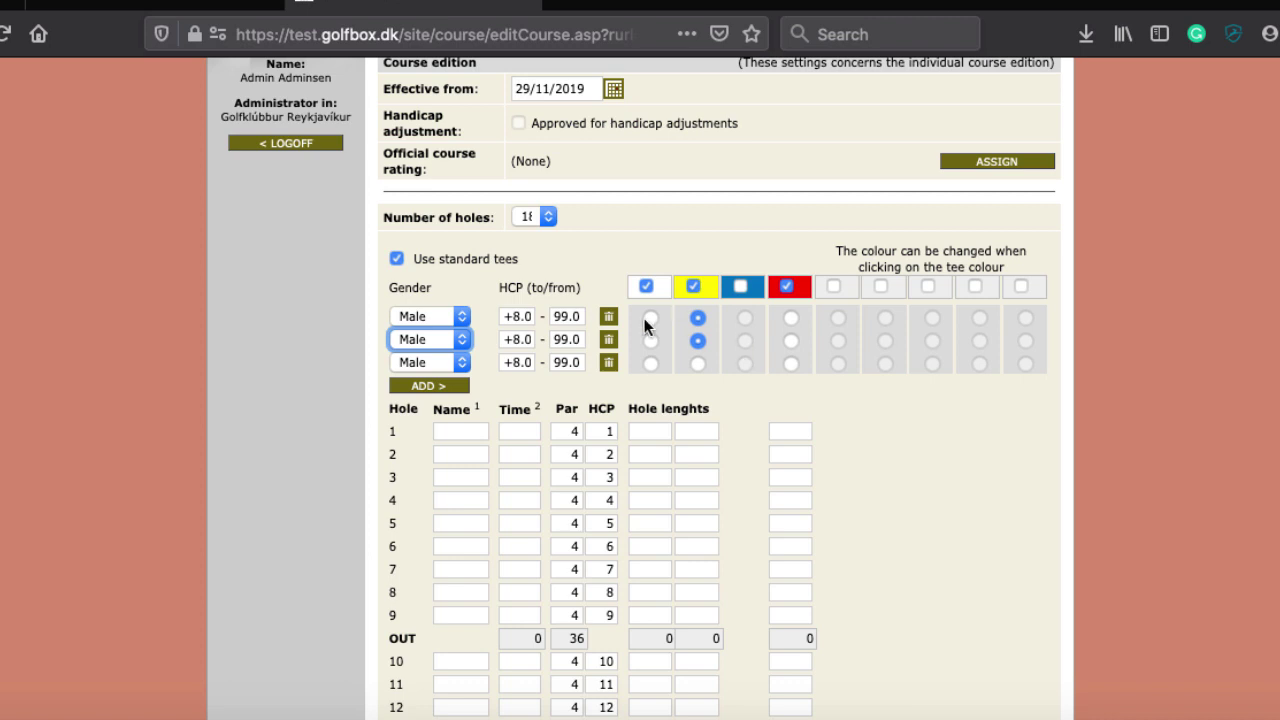
click(436, 342)
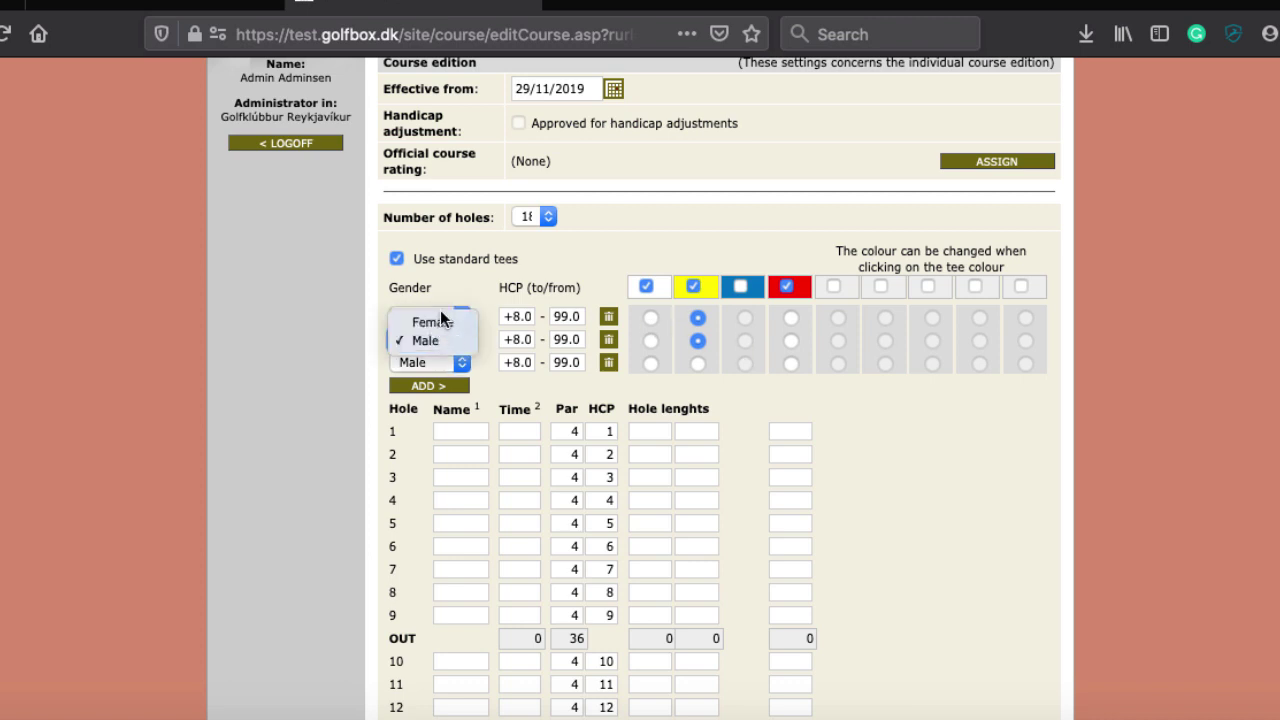
click(437, 322)
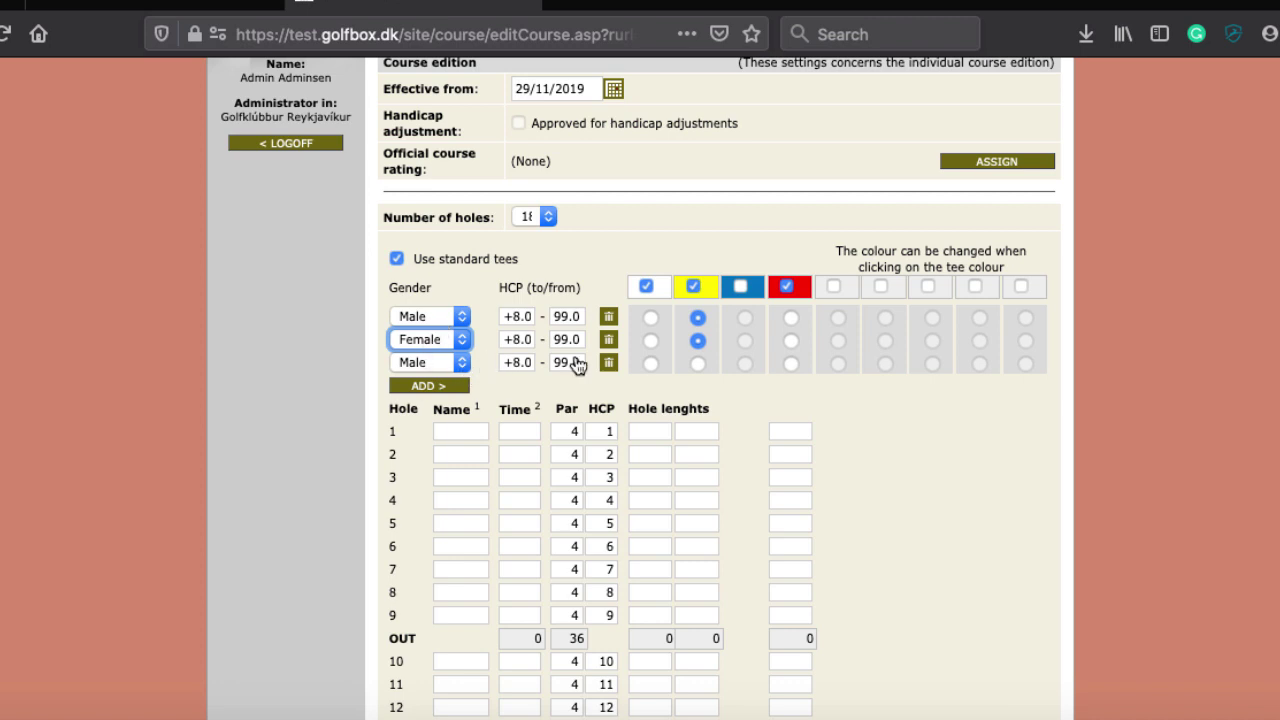
Delete the extra third row and assign the Female row to the red tee
click(608, 364)
click(685, 360)
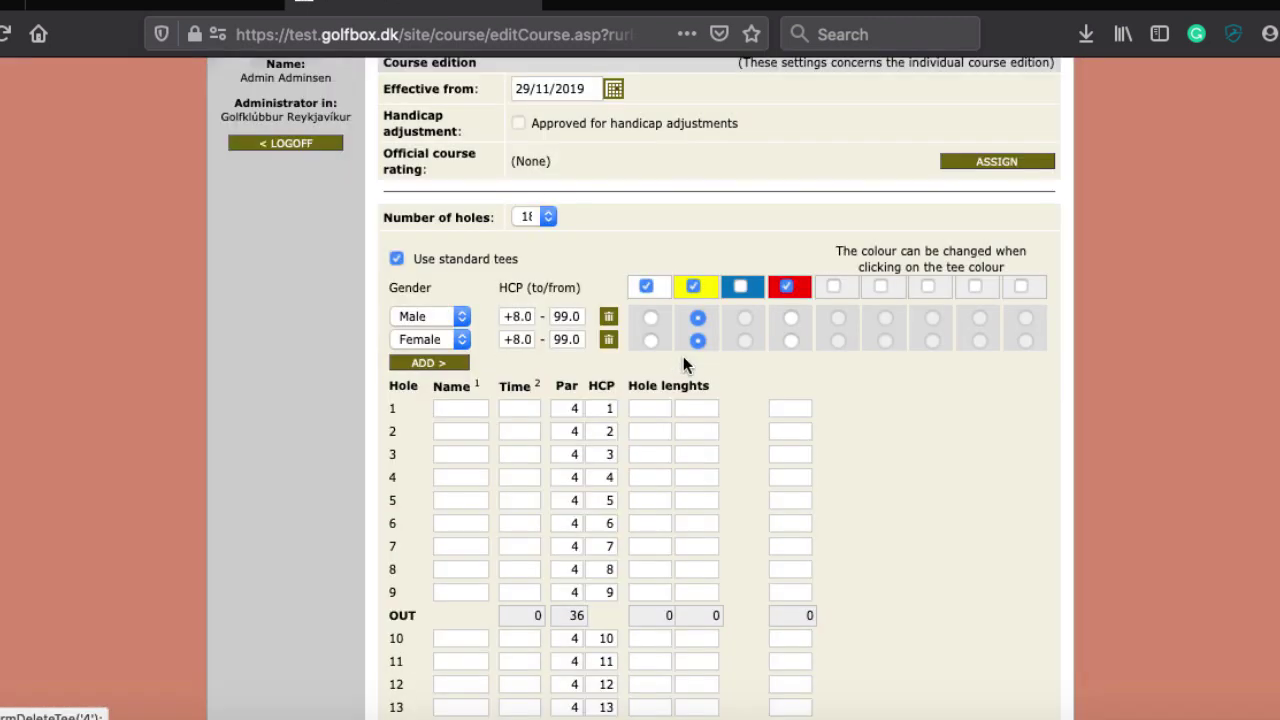
click(790, 341)
scroll(352, 318, down, 2)
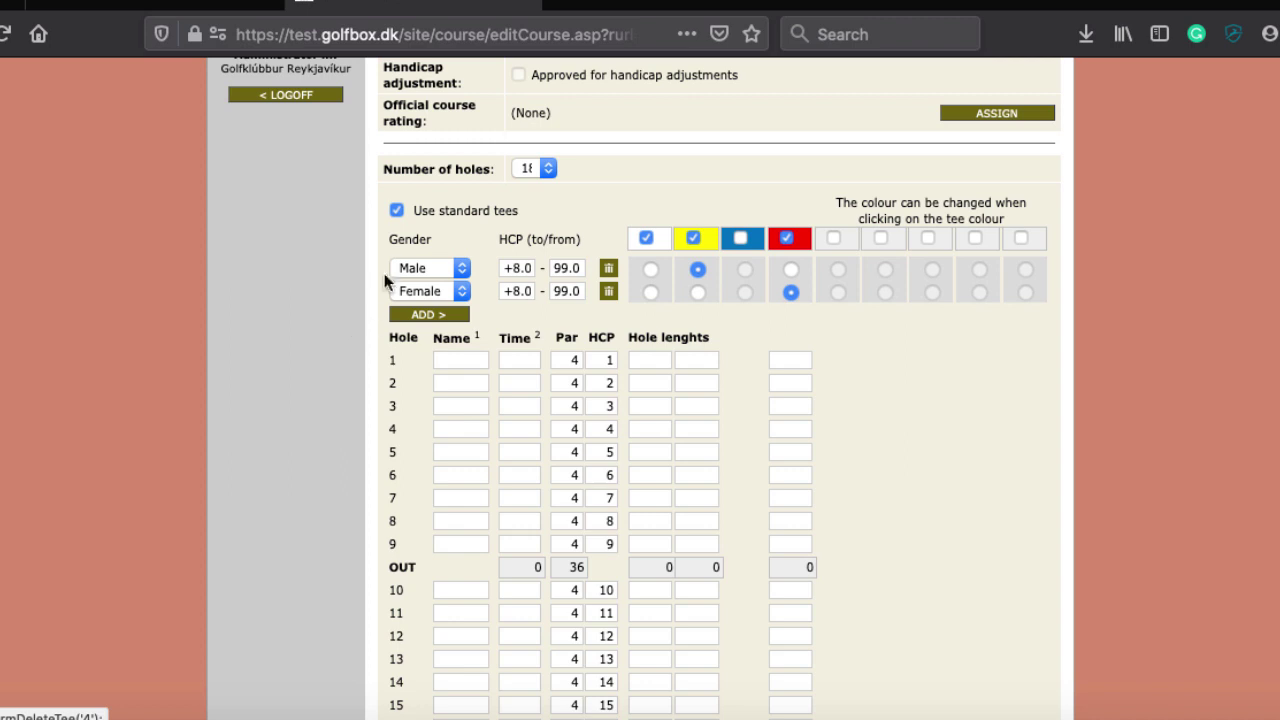
scroll(331, 358, down, 5)
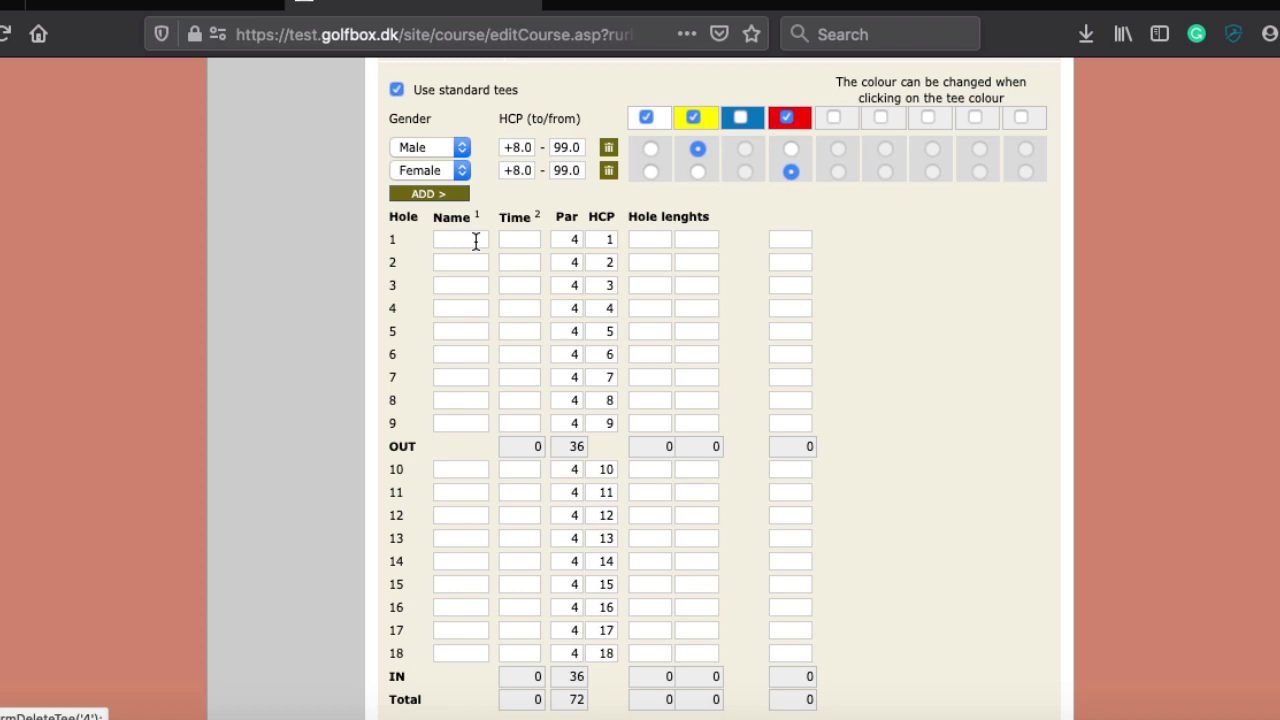
click(476, 241)
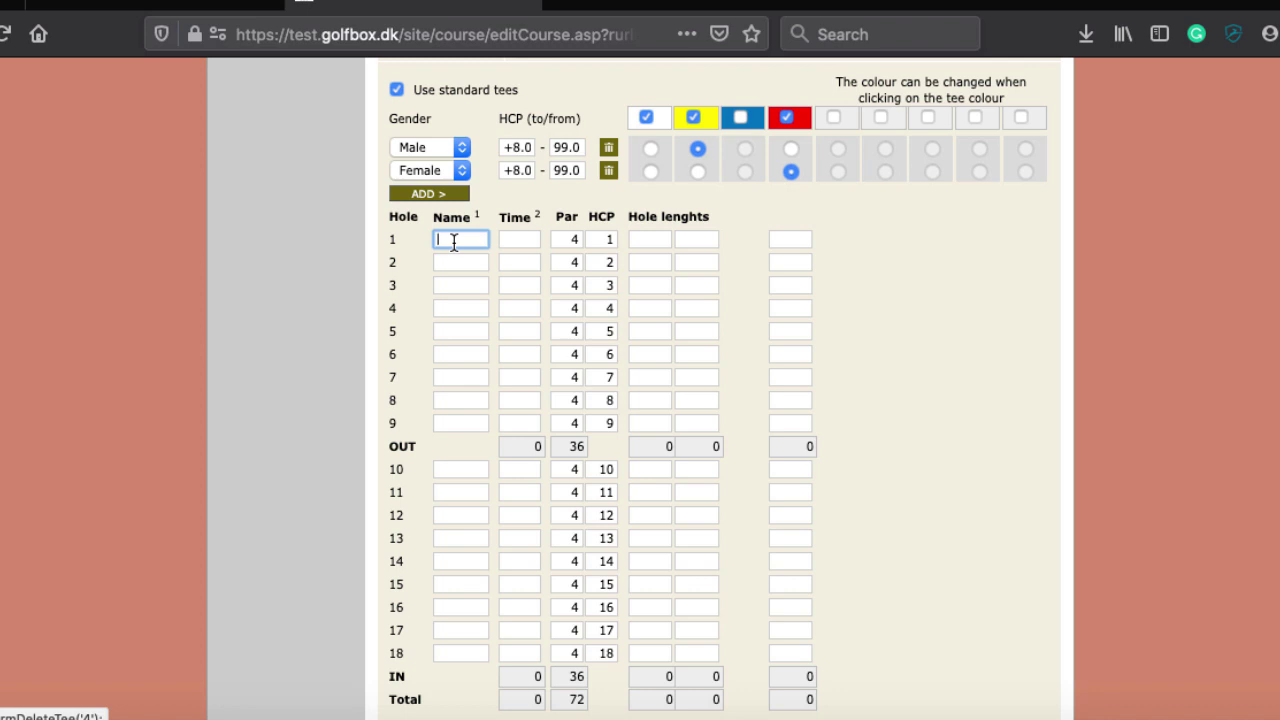
click(516, 238)
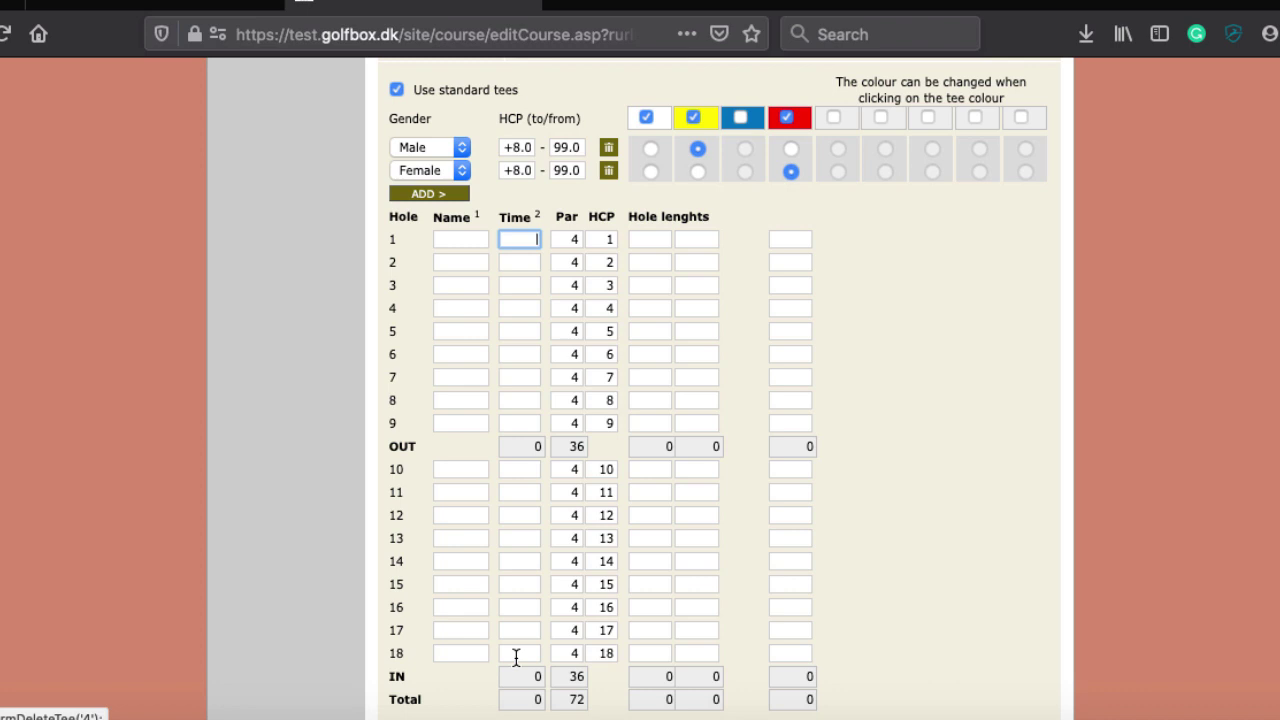
scroll(170, 576, down, 5)
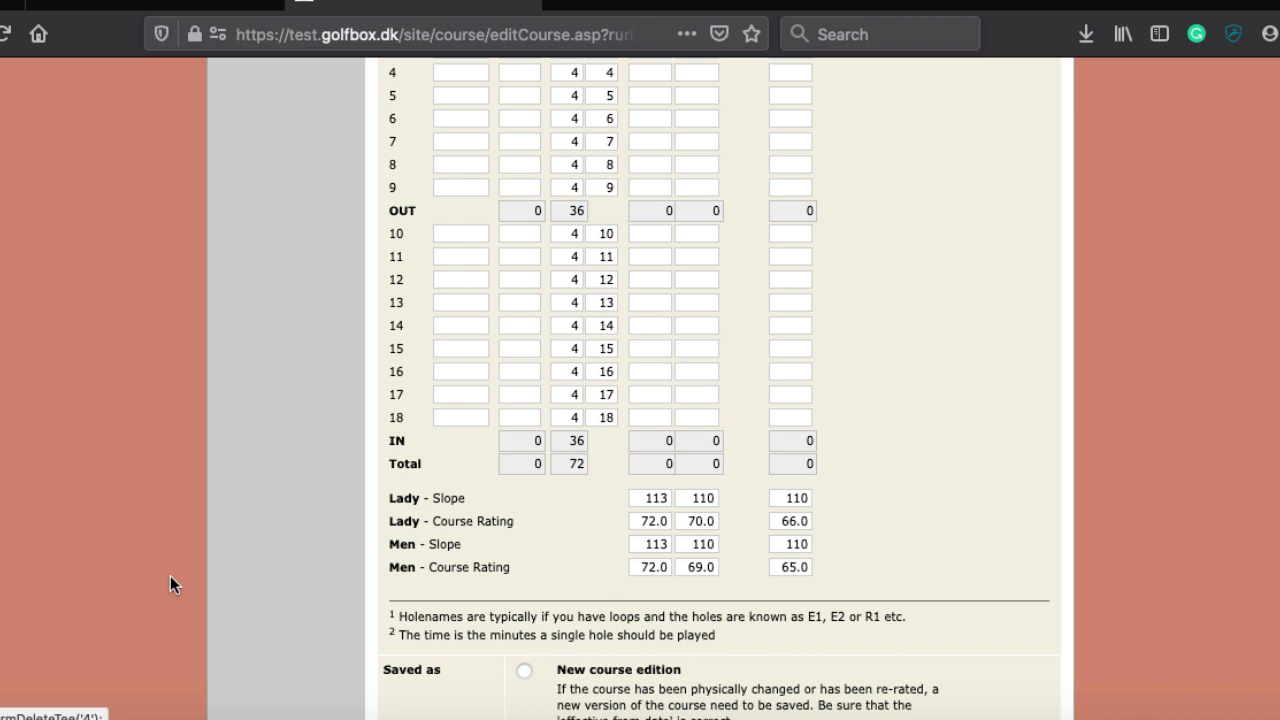
scroll(429, 443, up, 5)
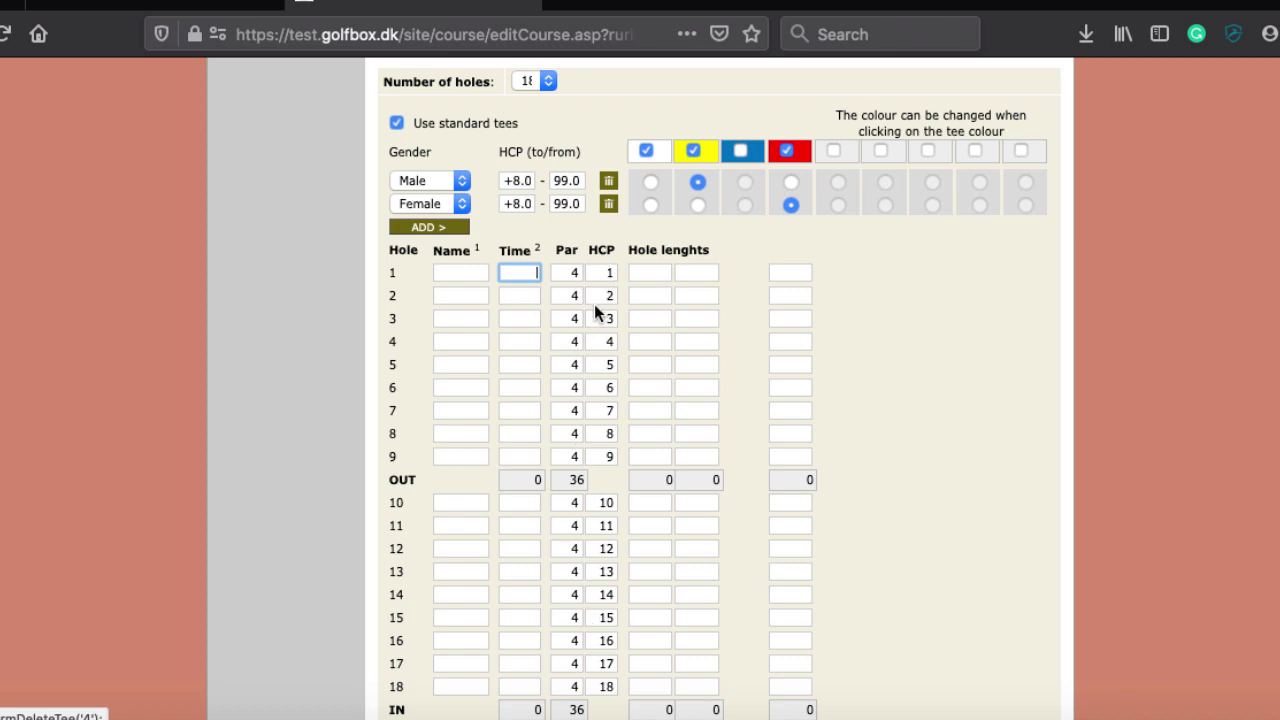
click(607, 296)
key(BackSpace)
text(1)
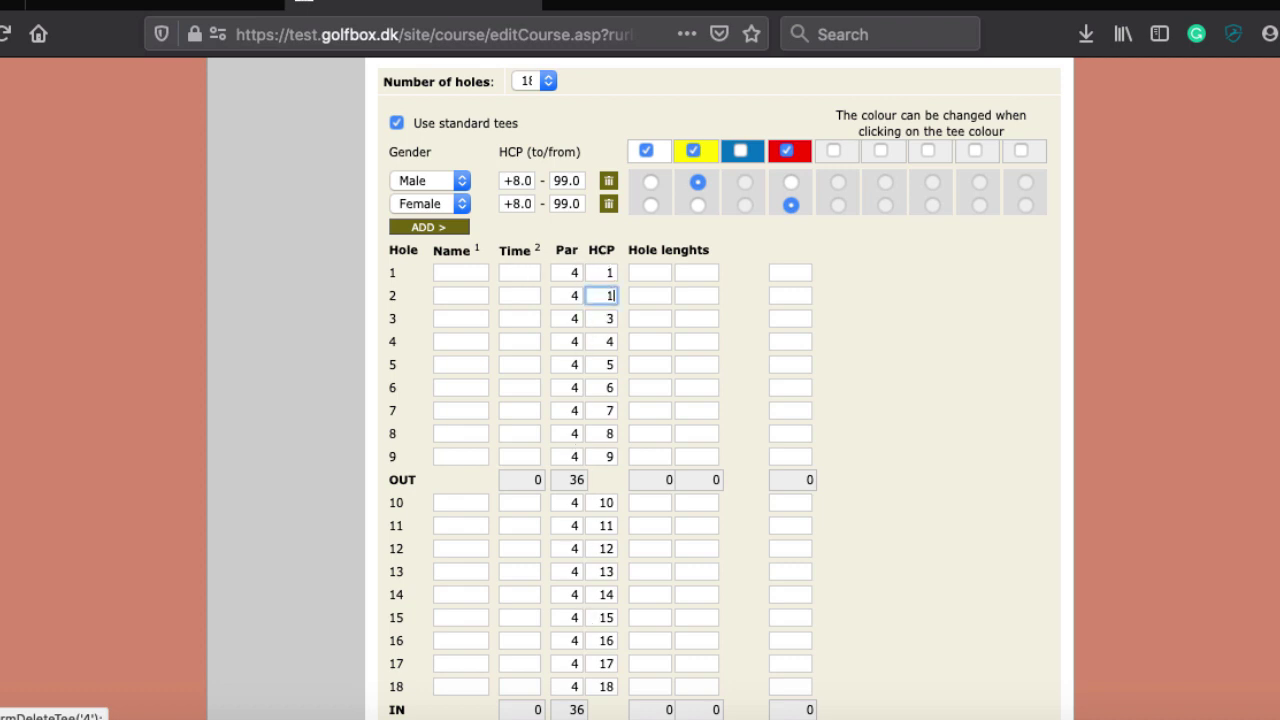
key(Tab)
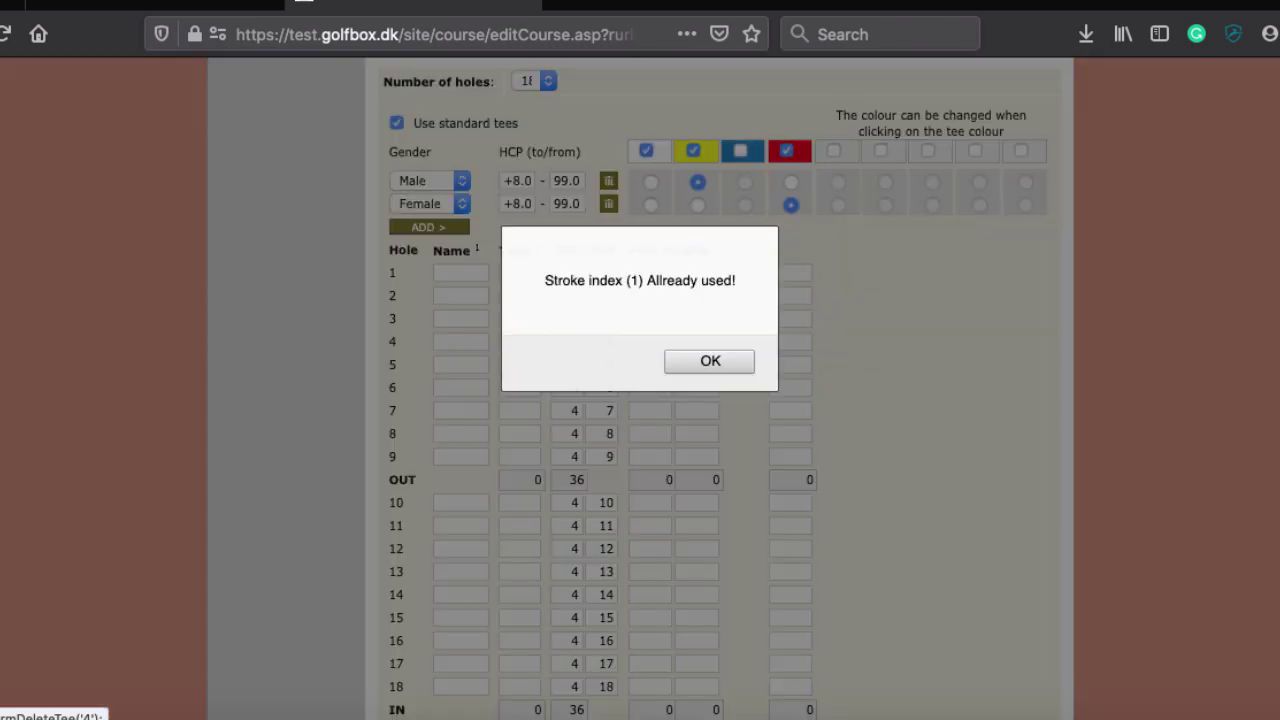
click(710, 364)
click(596, 302)
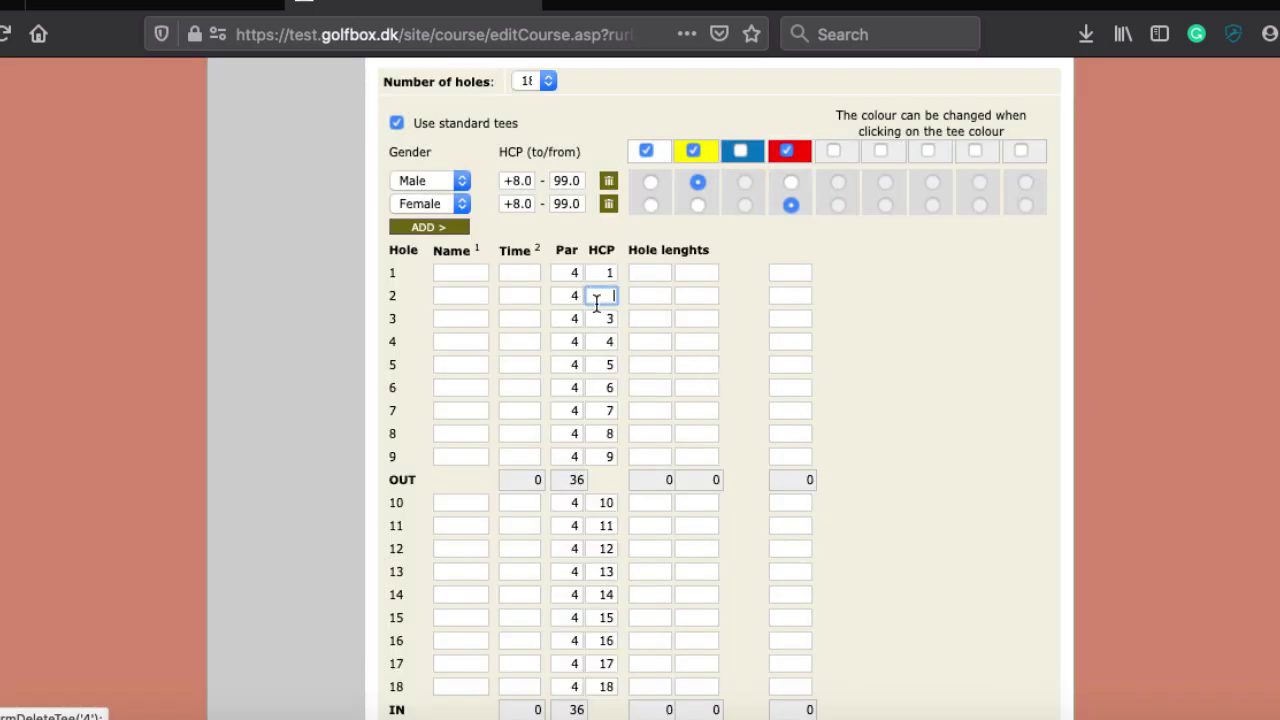
text(2)
click(650, 272)
Under 'Saved as', choose 'New course edition' instead of correction
scroll(777, 411, down, 5)
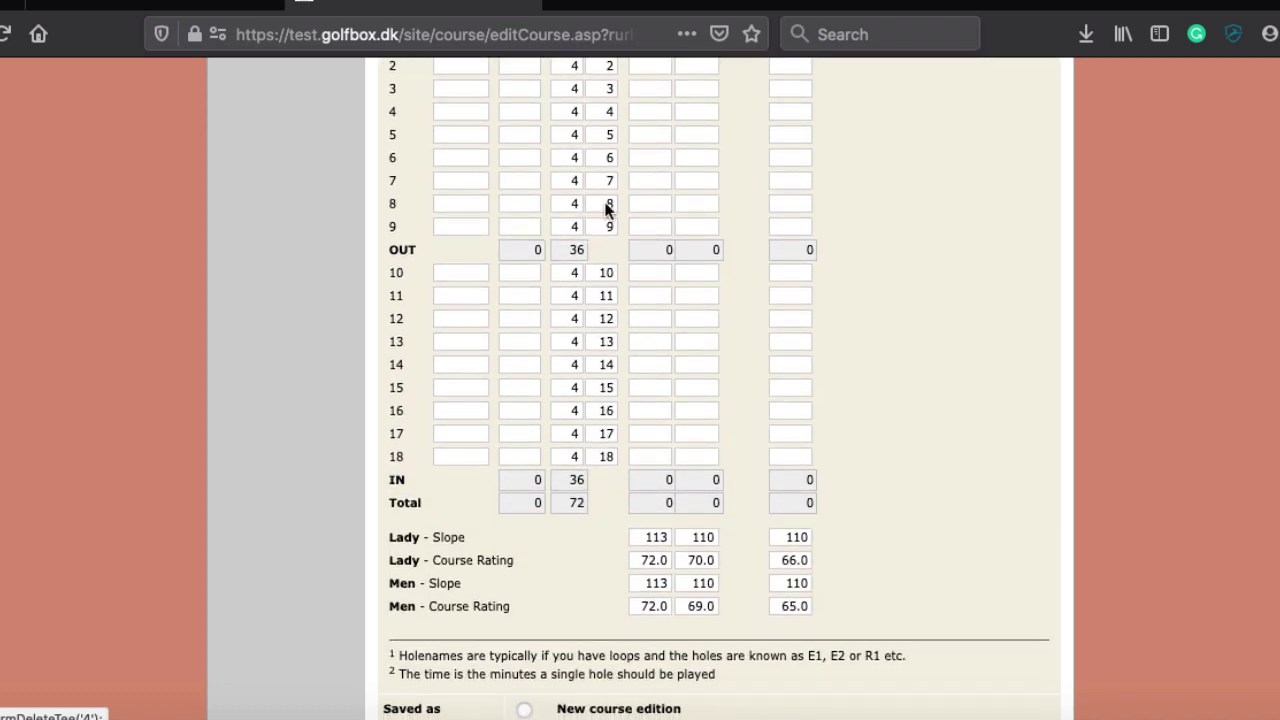
scroll(678, 233, down, 5)
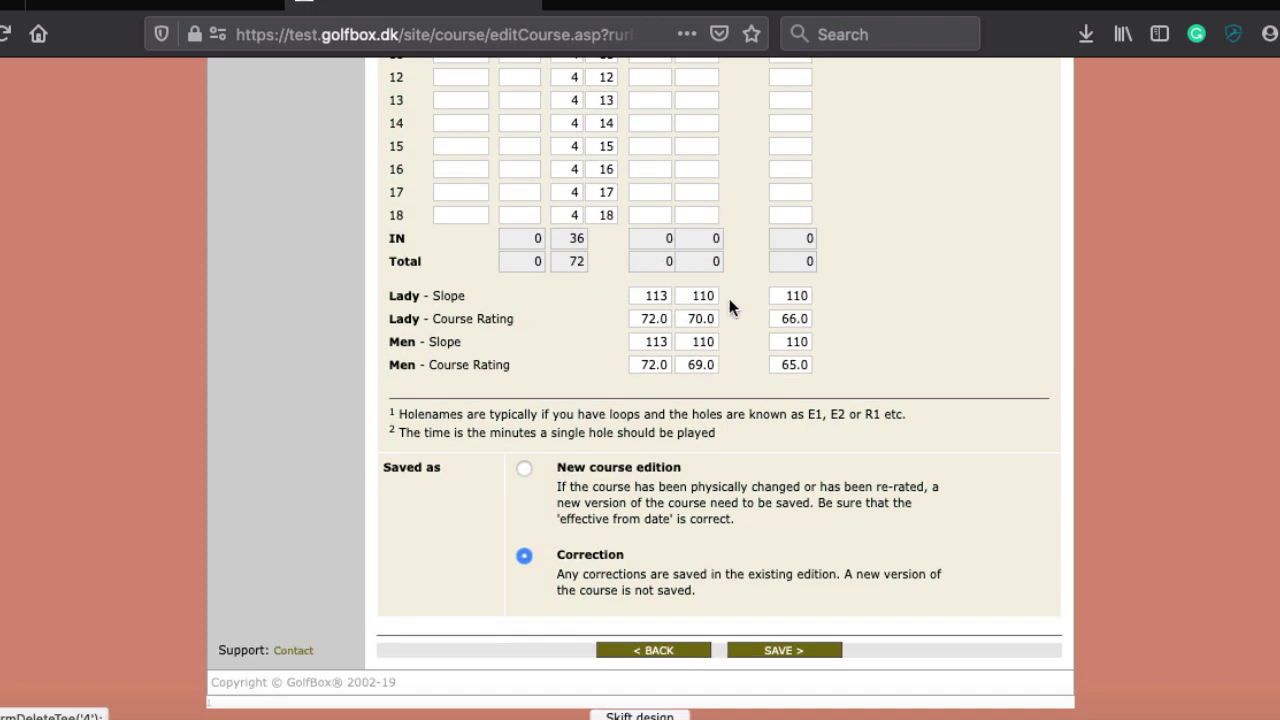
scroll(586, 540, up, 10)
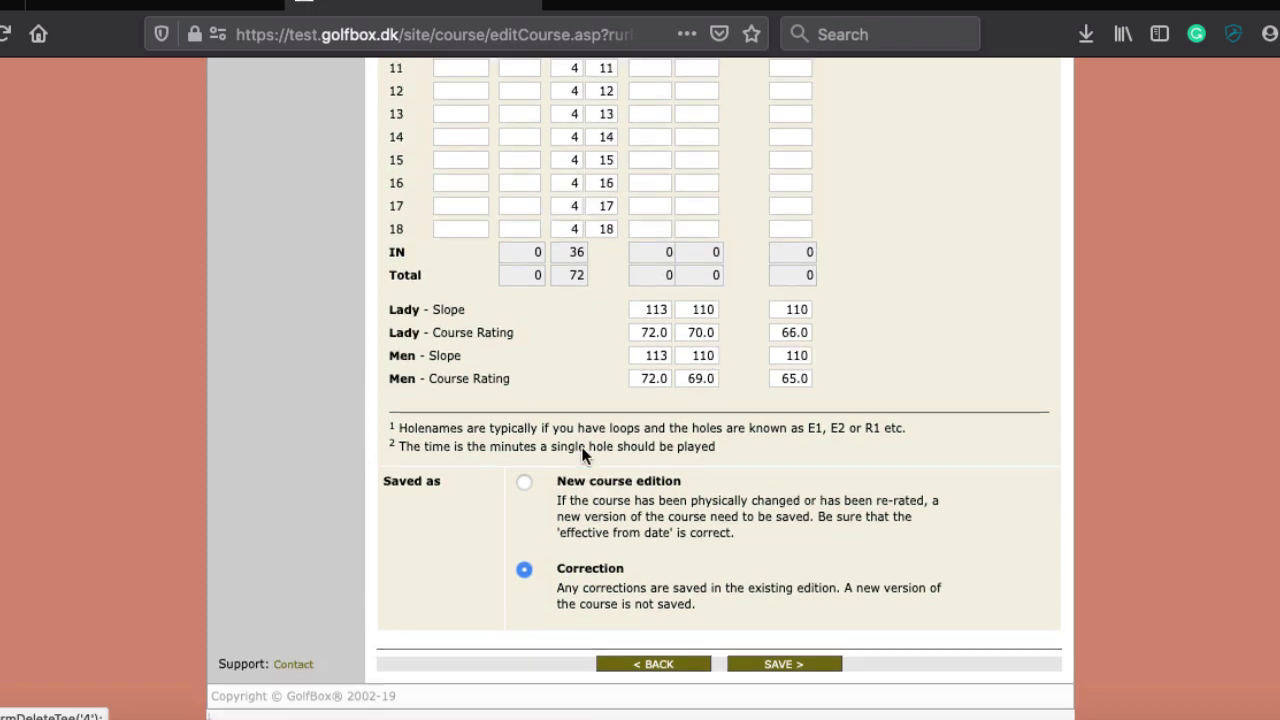
scroll(581, 450, down, 8)
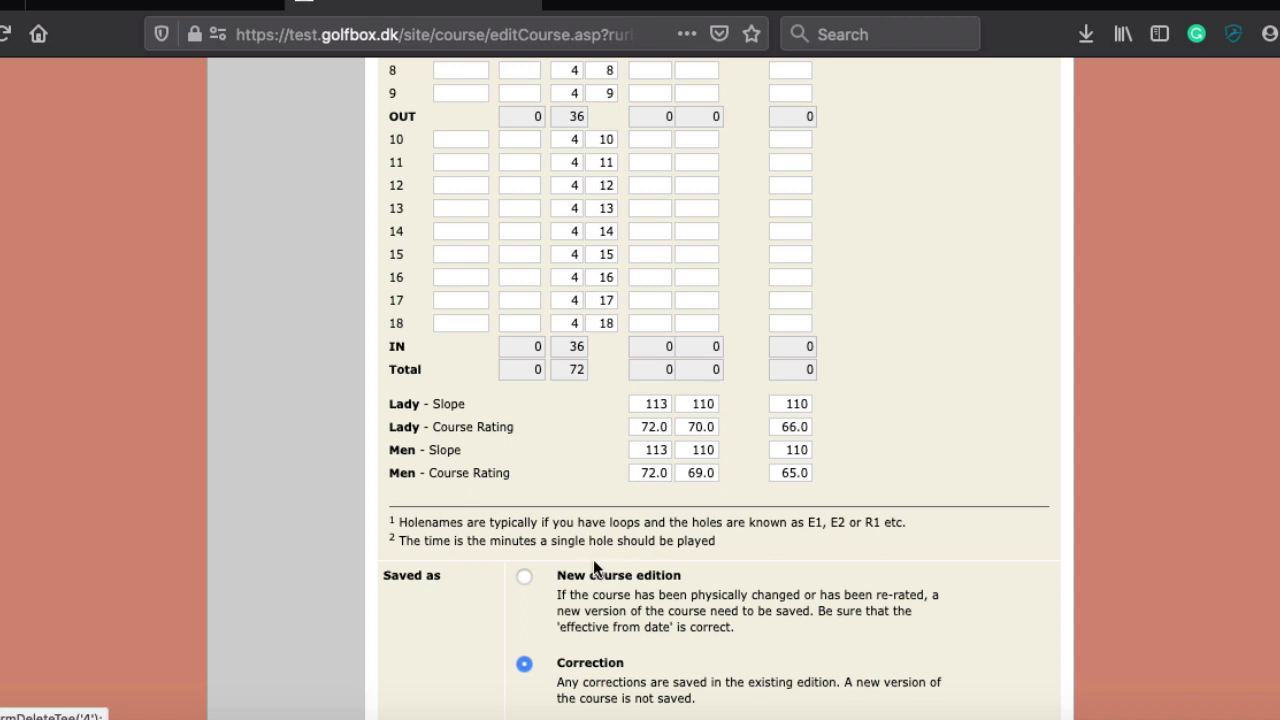
click(525, 580)
scroll(524, 575, up, 5)
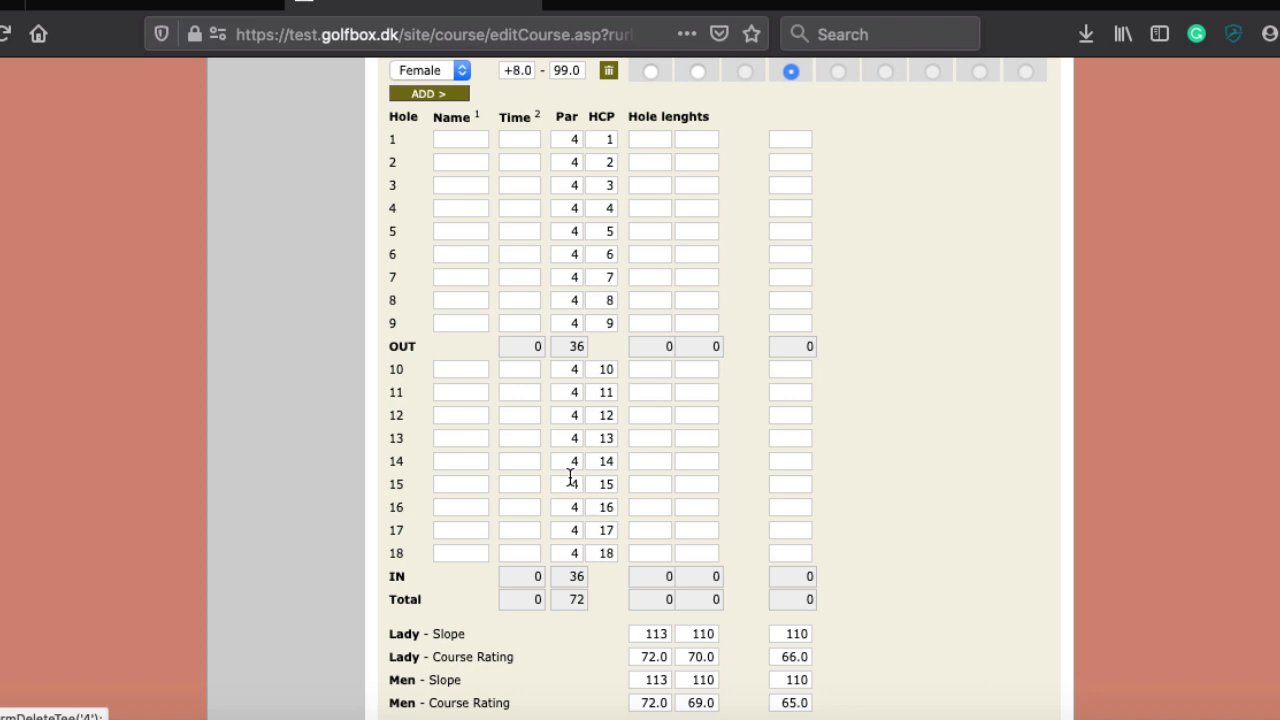
scroll(570, 478, down, 5)
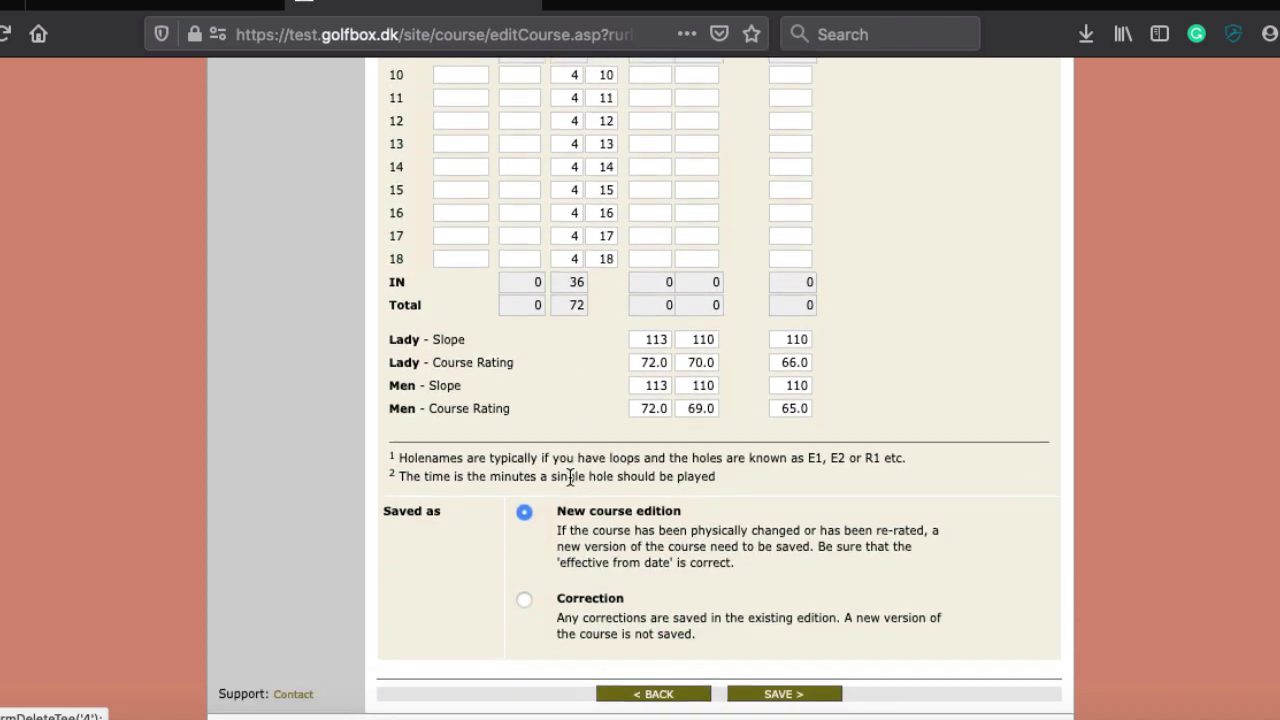
scroll(565, 485, down, 1)
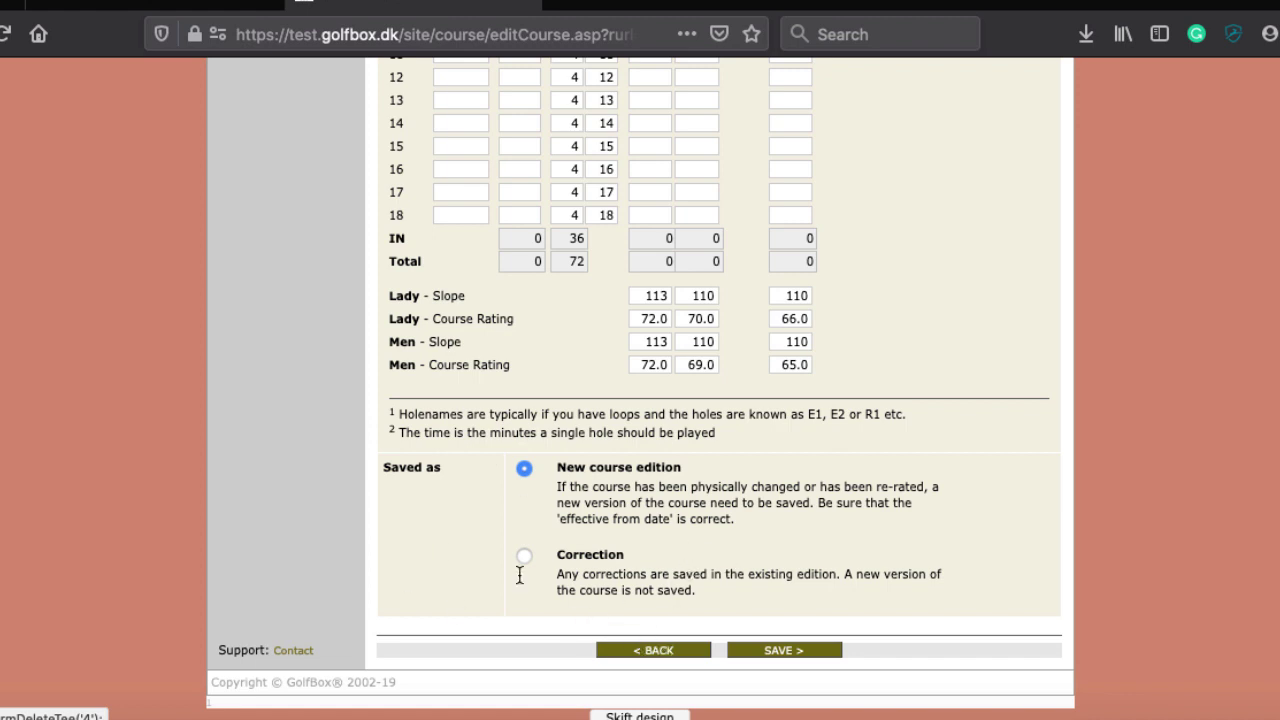
scroll(576, 480, up, 1)
scroll(576, 480, down, 1)
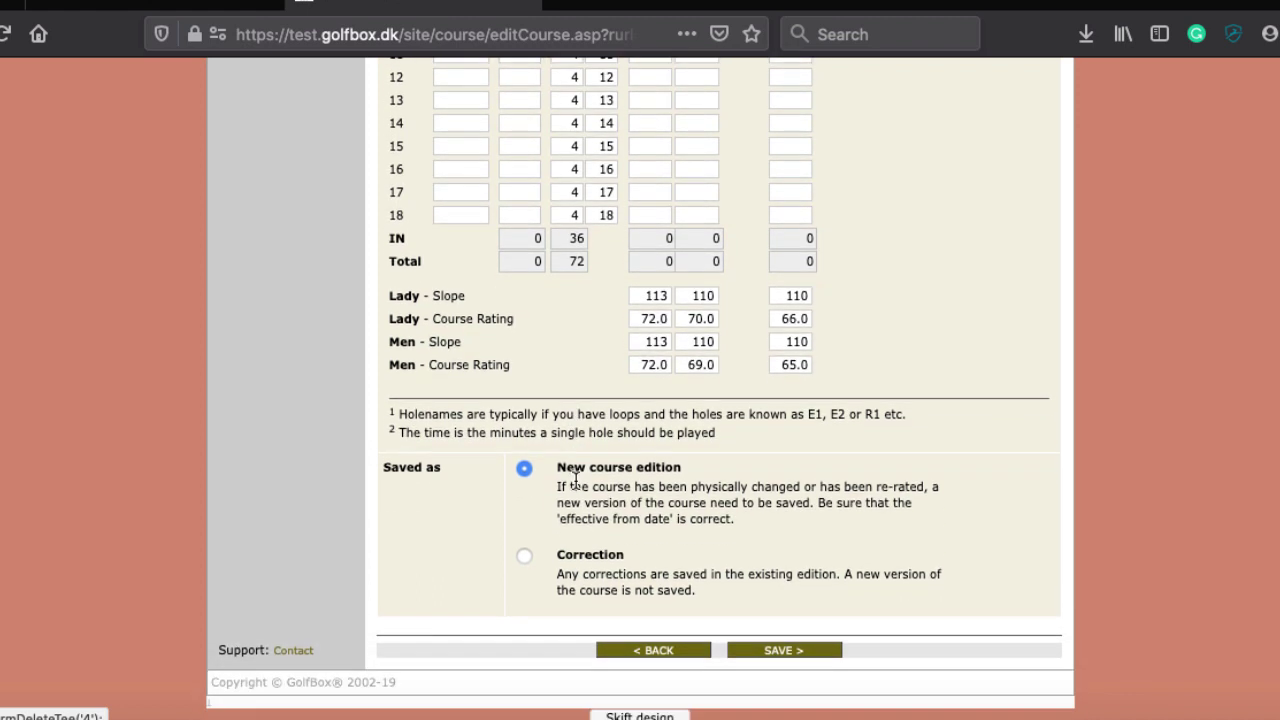
Leave the course form unsaved, return to Courses, and start a new course
click(651, 650)
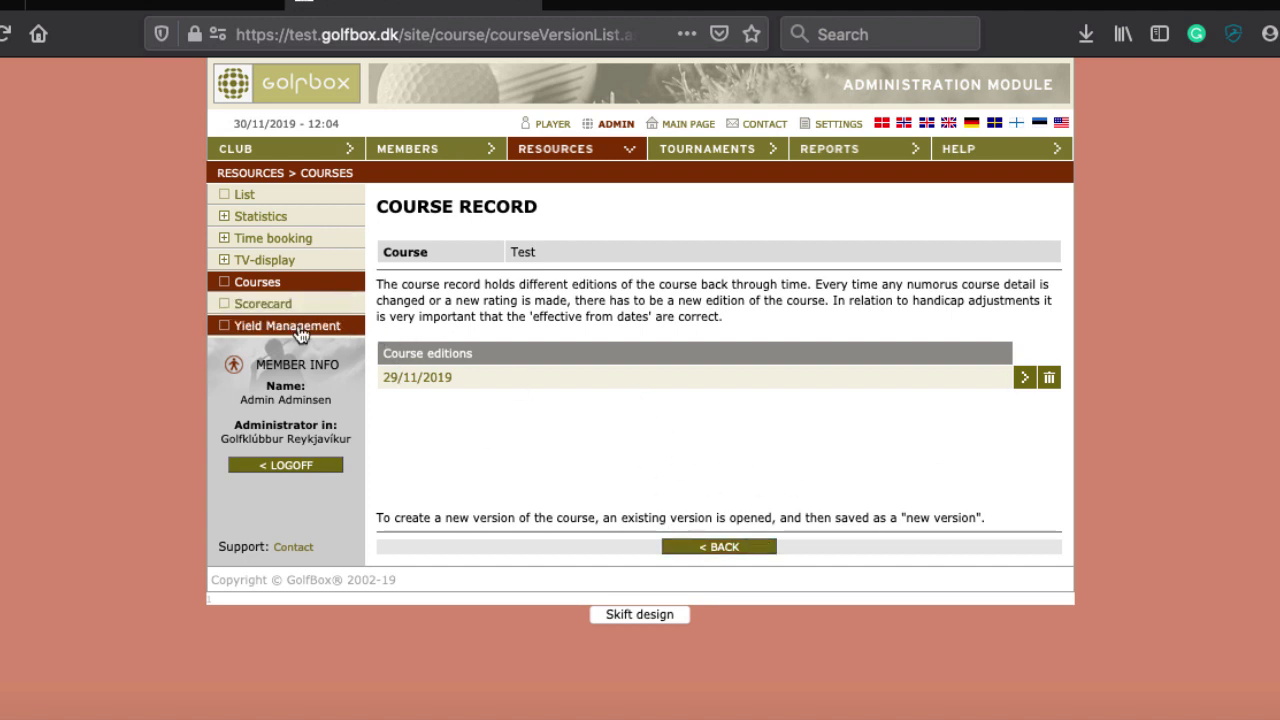
click(266, 285)
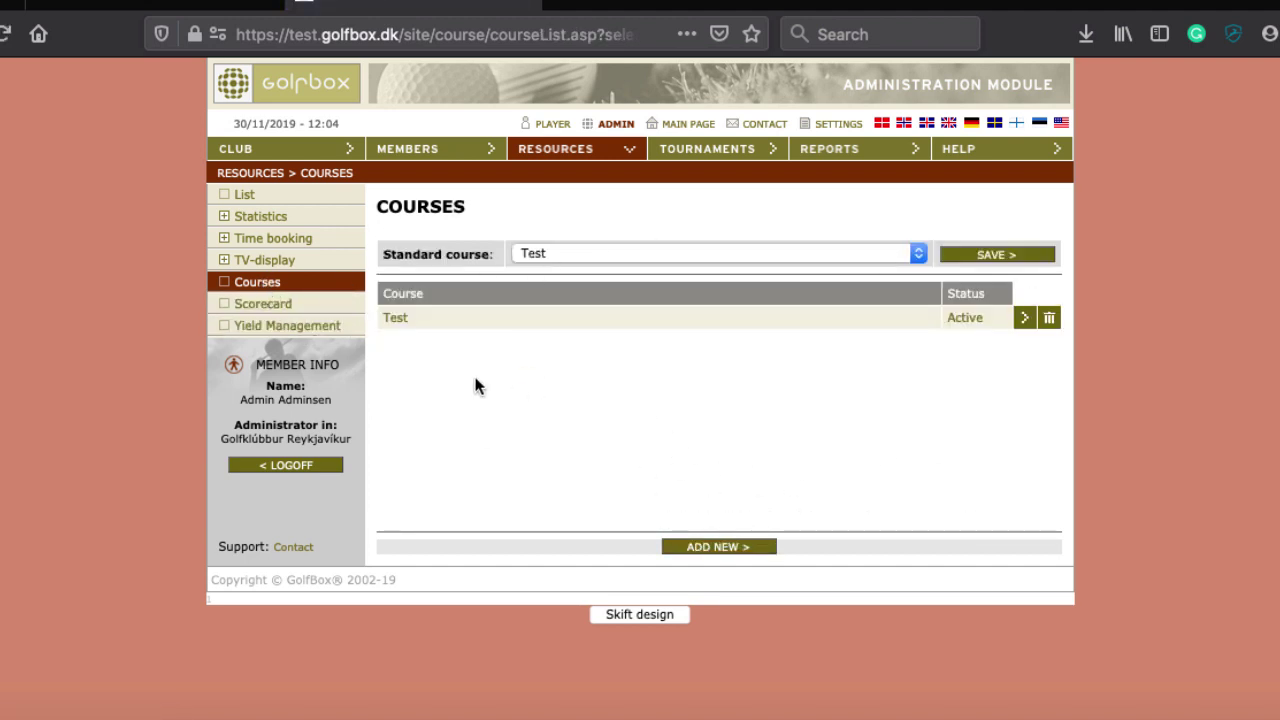
click(717, 548)
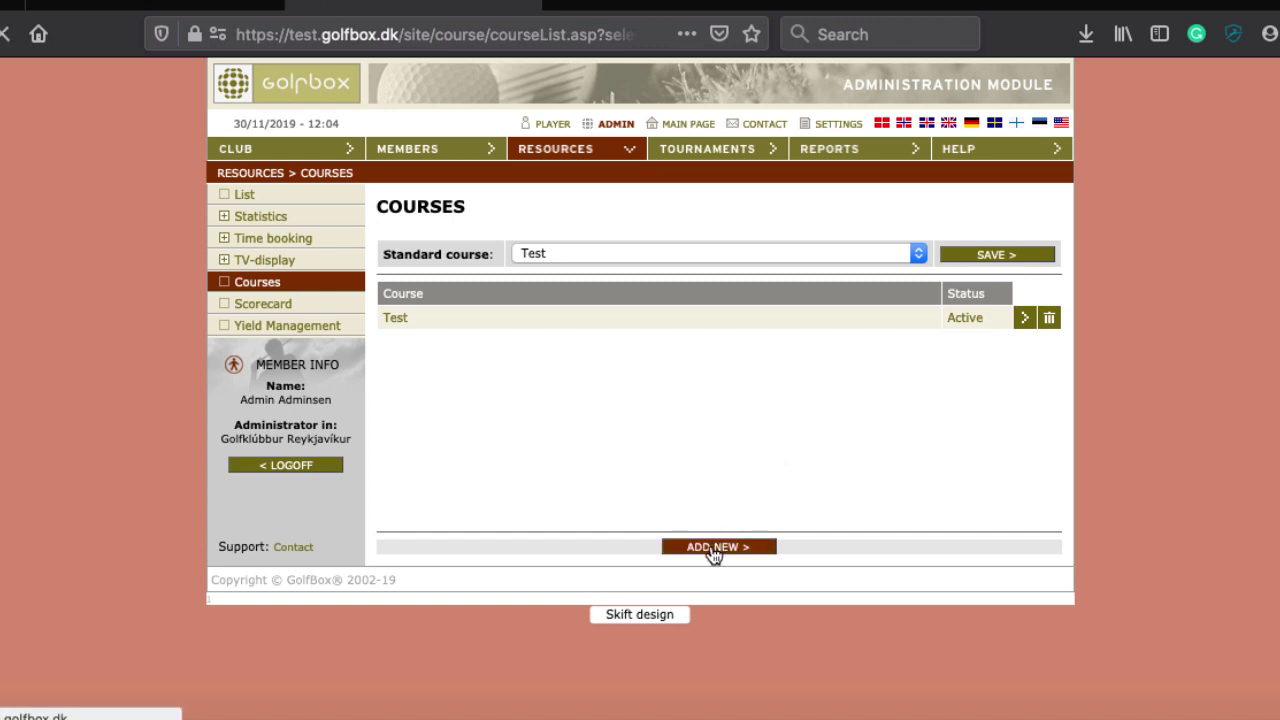
Look over the new course form, keeping 18 holes, then go back to the Courses list
scroll(721, 397, down, 3)
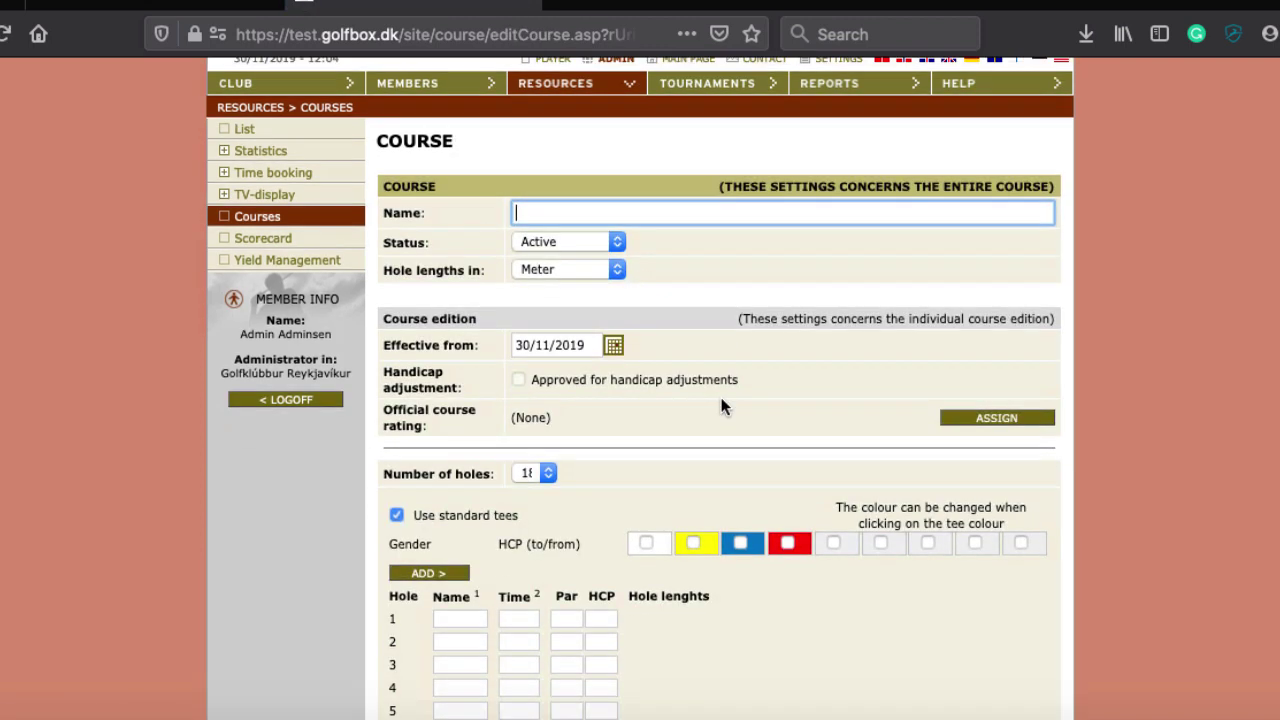
click(541, 410)
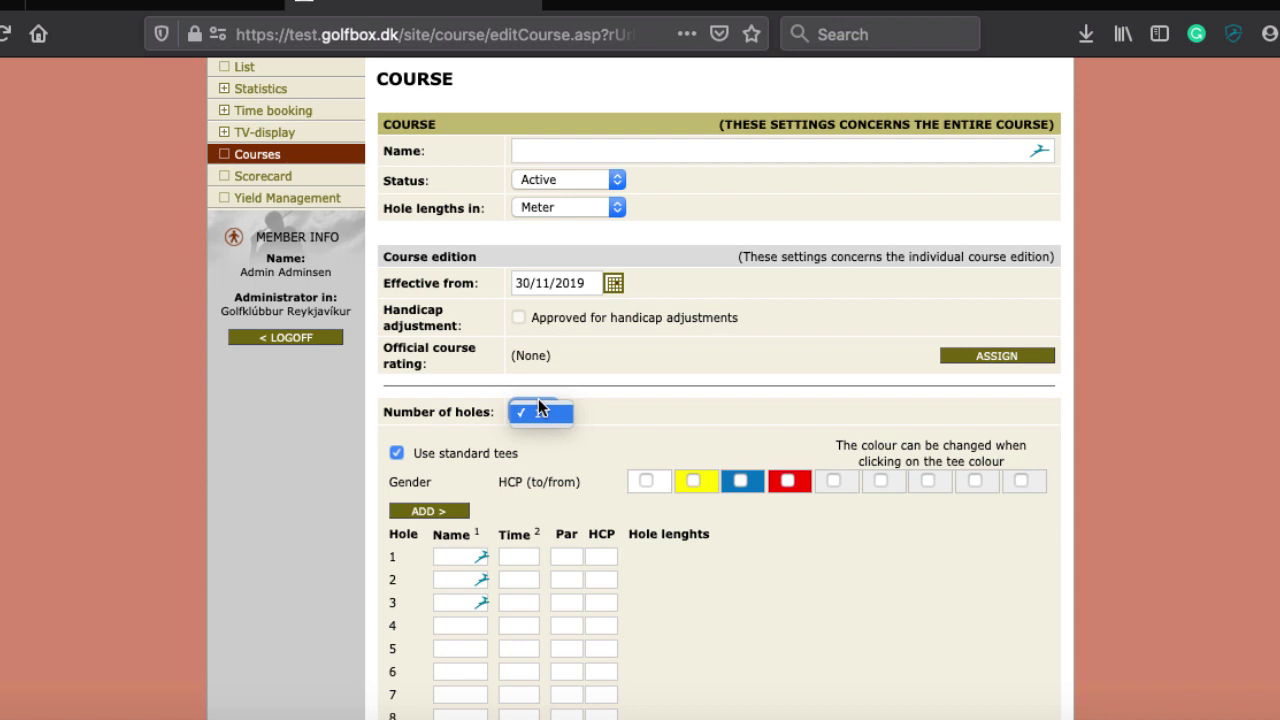
click(835, 339)
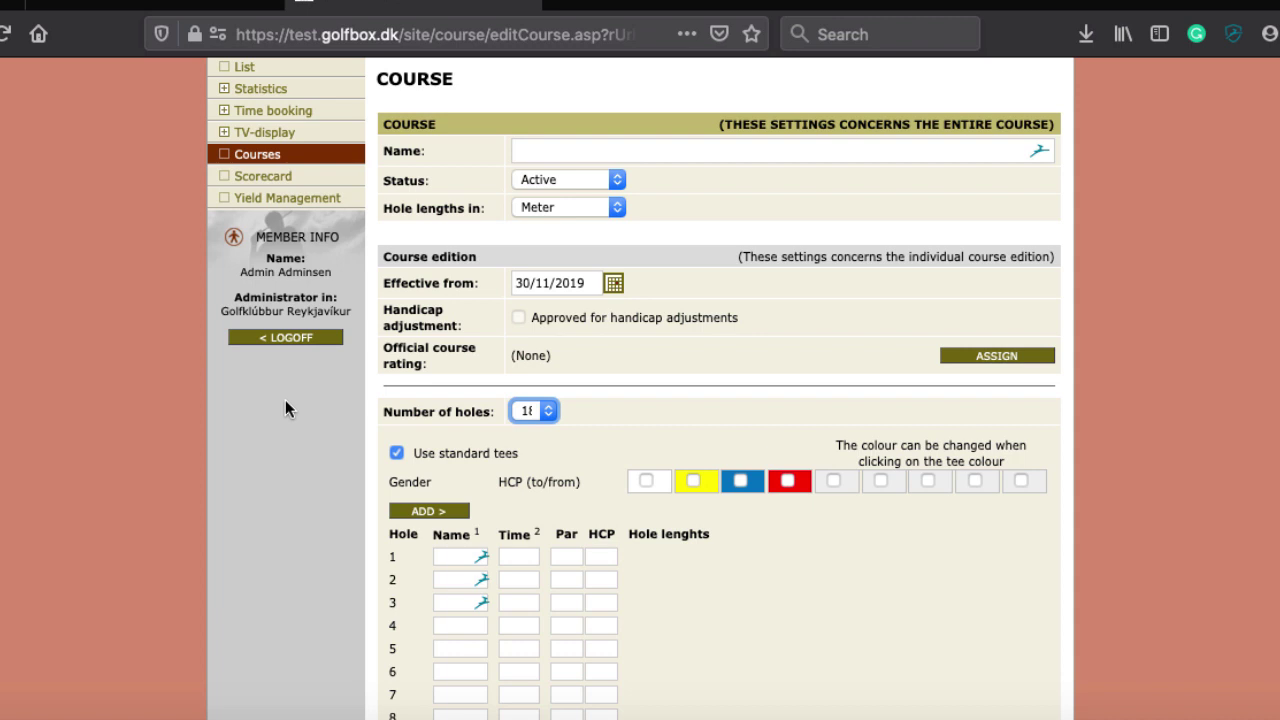
scroll(285, 400, up, 3)
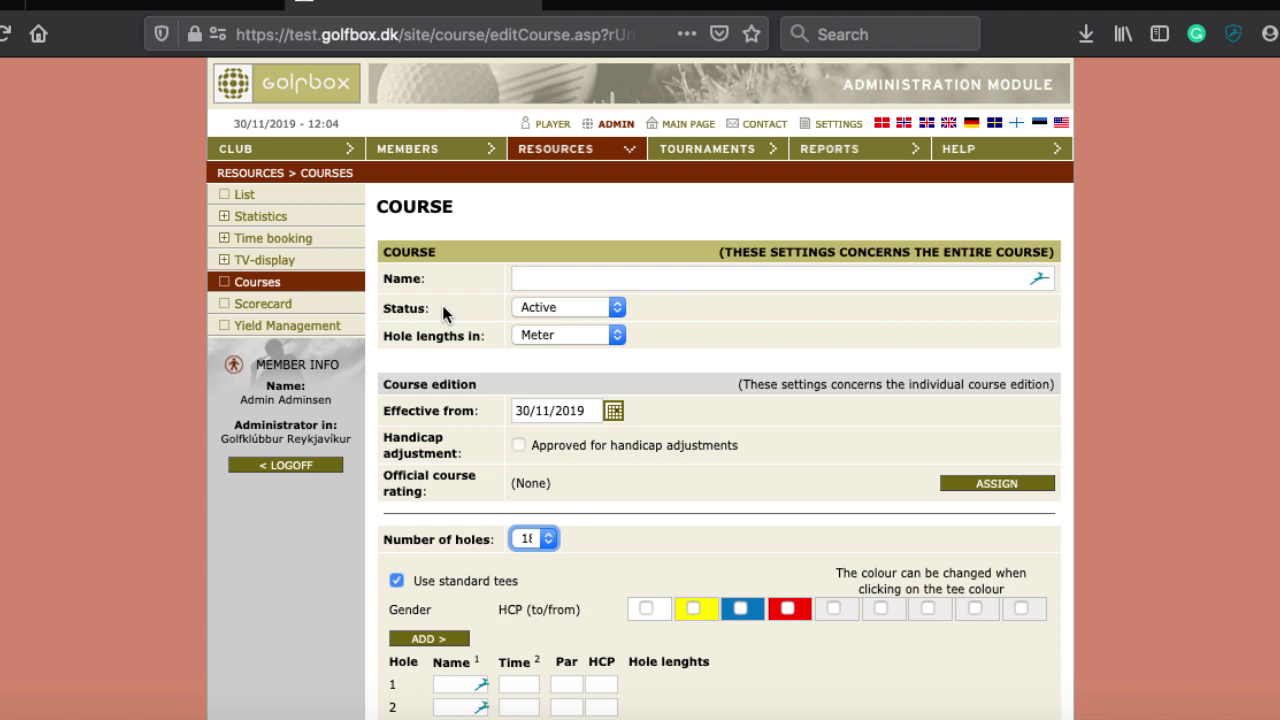
scroll(442, 305, down, 7)
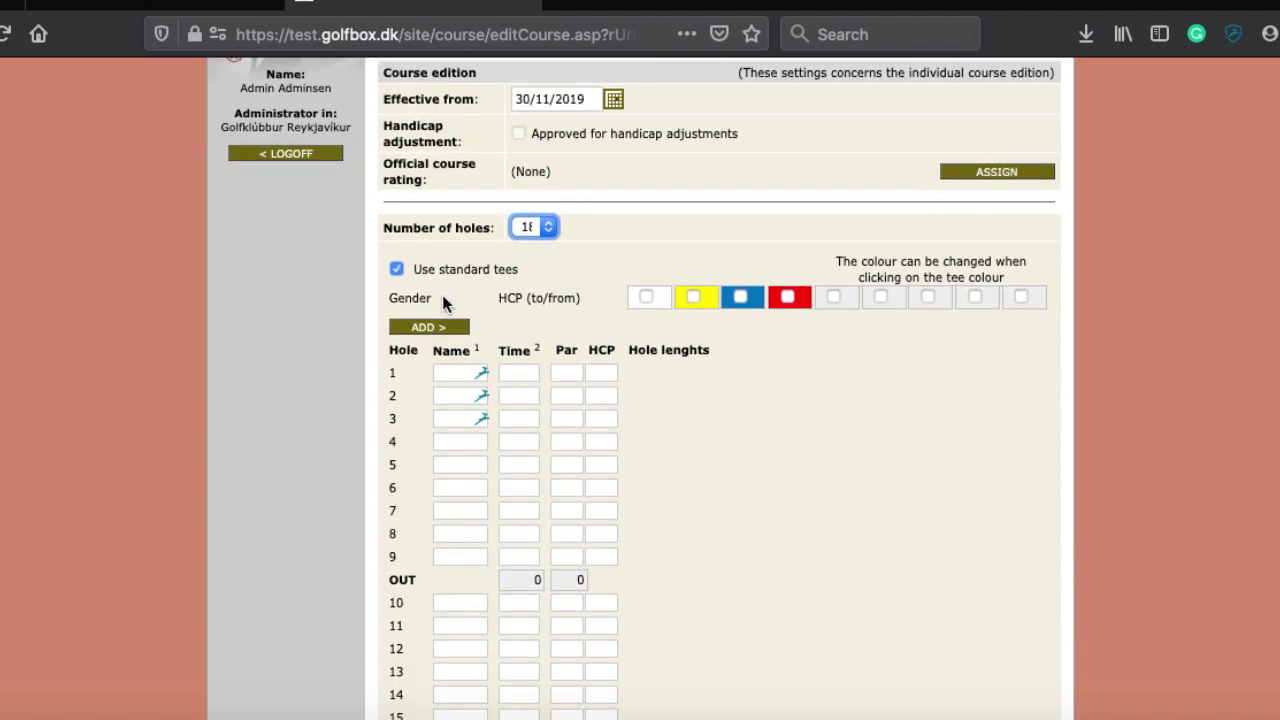
scroll(442, 297, down, 4)
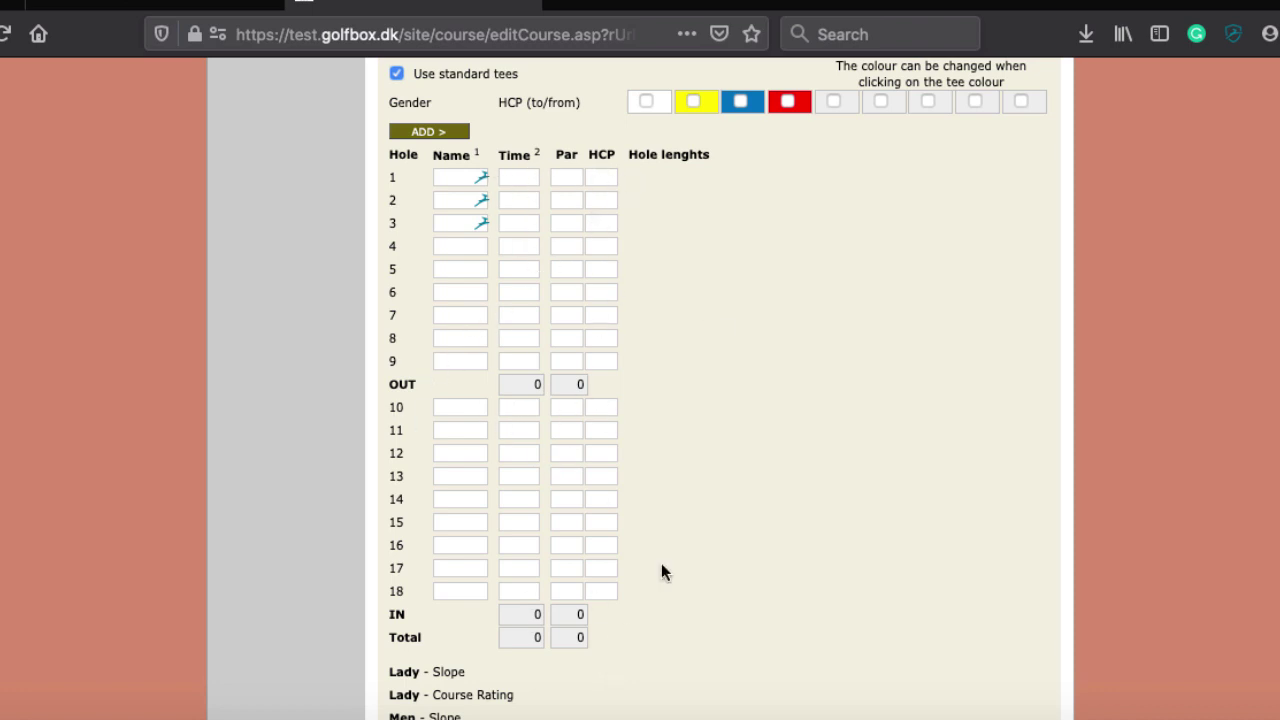
scroll(917, 563, down, 4)
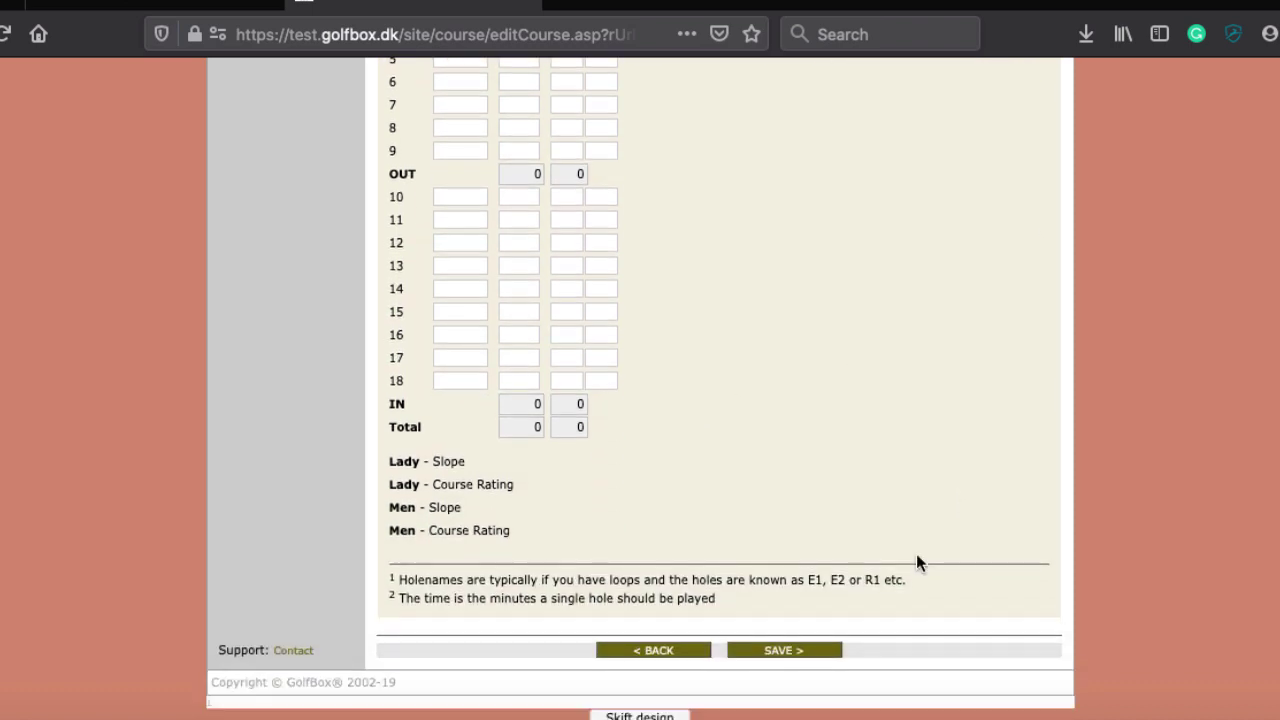
click(645, 651)
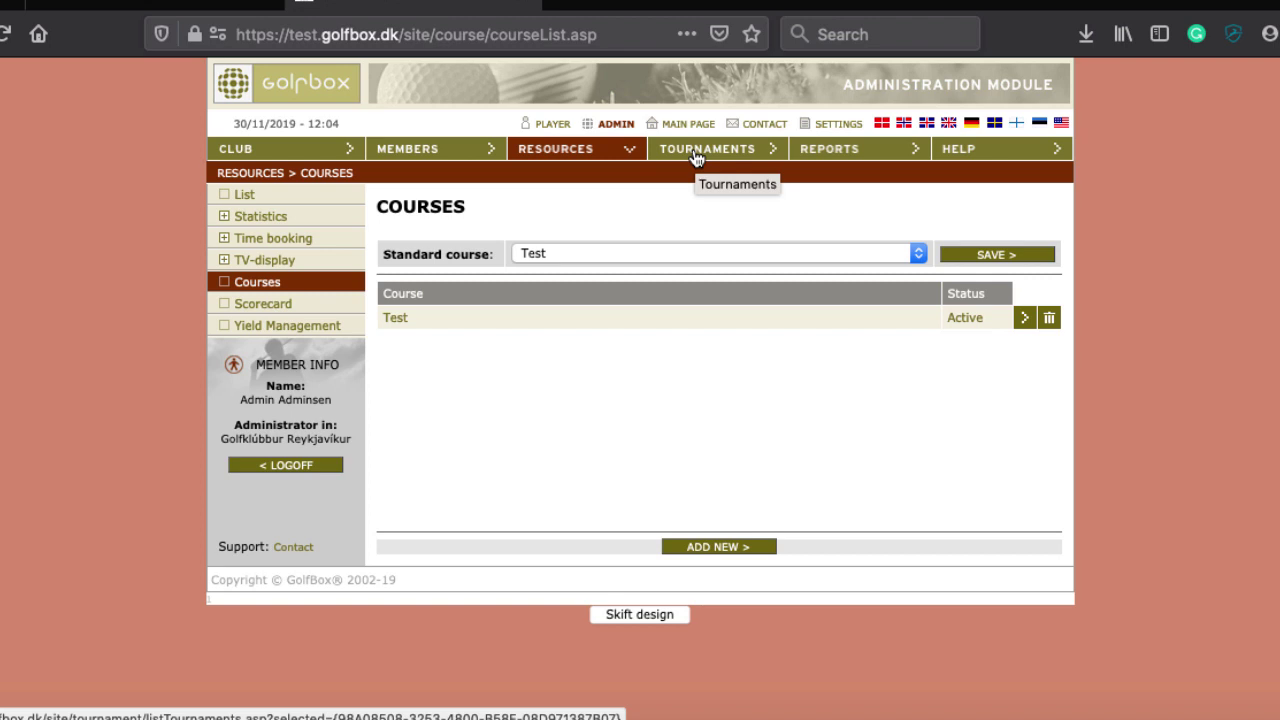
Browse the Tournaments section, then go to Reports to see Handicap list and Member statistics
click(714, 157)
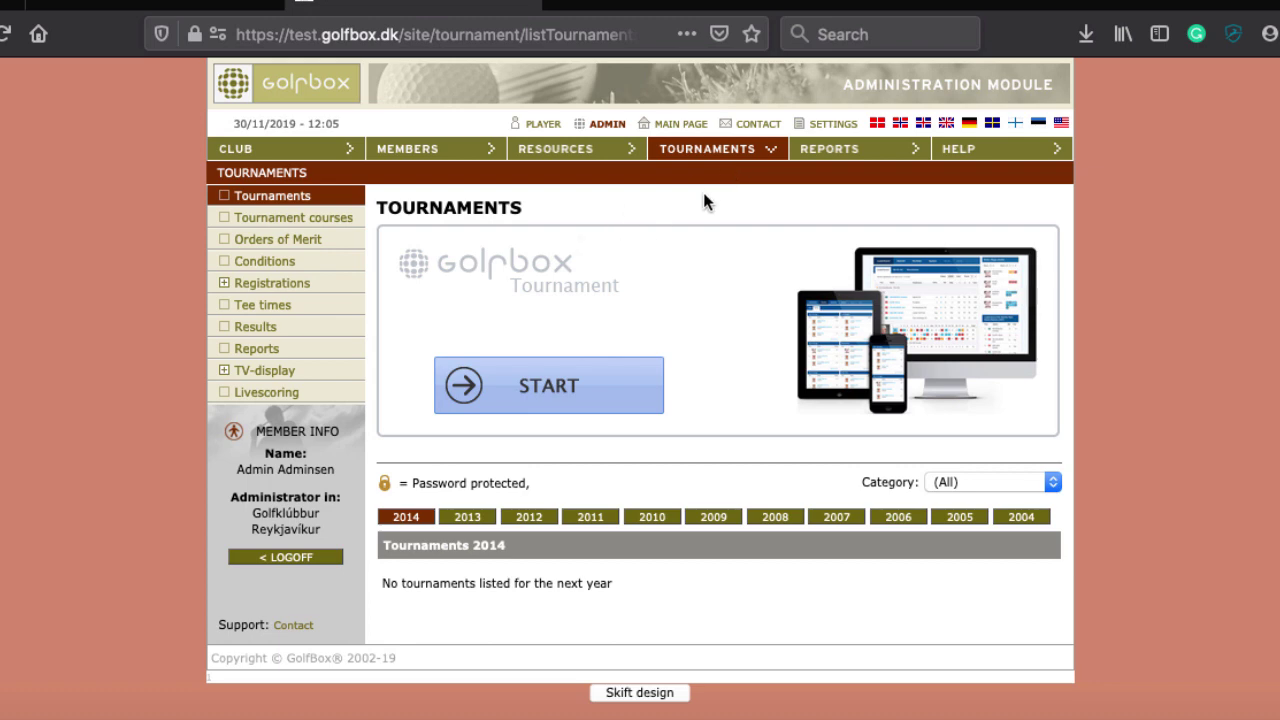
click(818, 158)
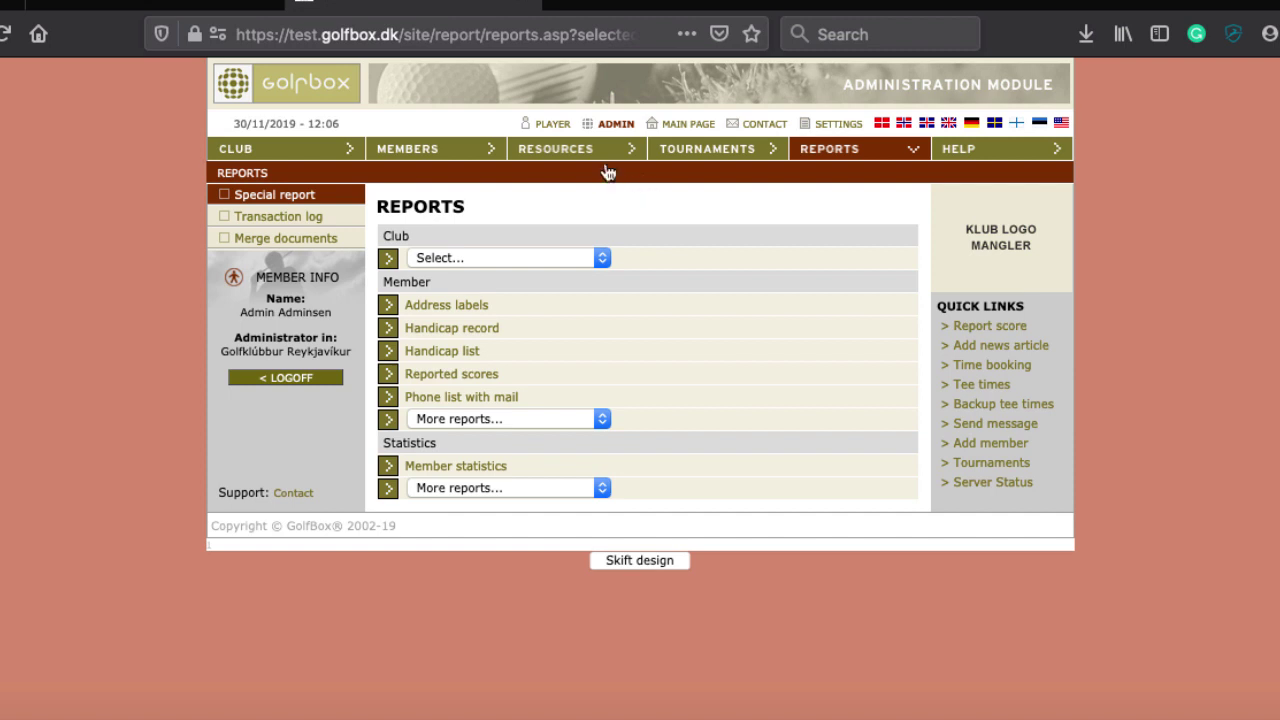
Search members with FULL TIME MEMBER added to the groups, finding 1294 players, and start exporting
click(441, 152)
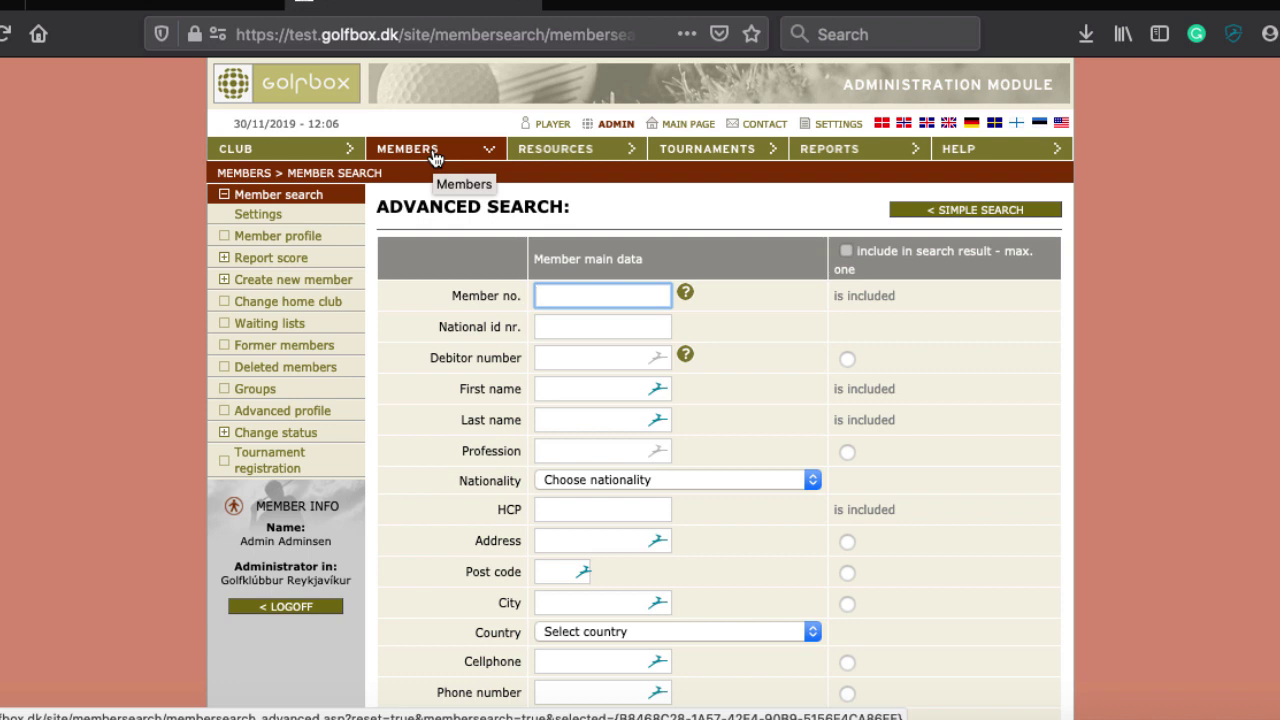
scroll(433, 152, down, 1)
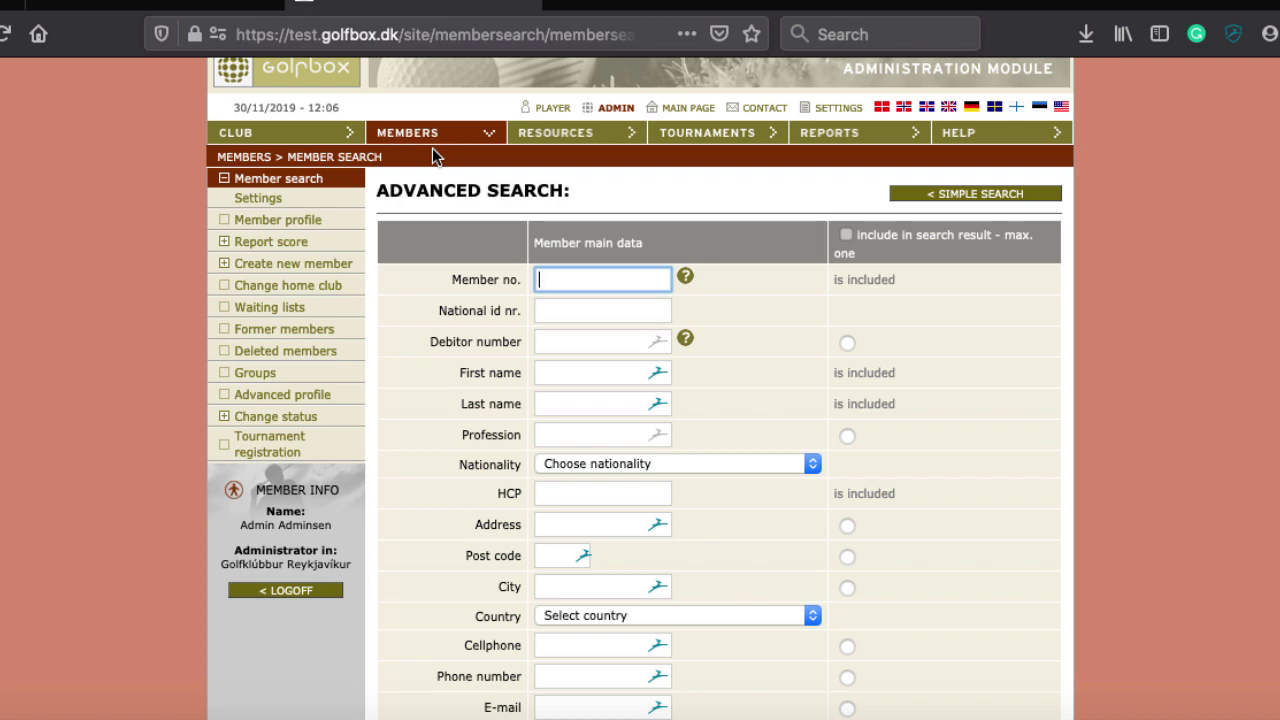
scroll(435, 157, down, 5)
scroll(435, 157, up, 5)
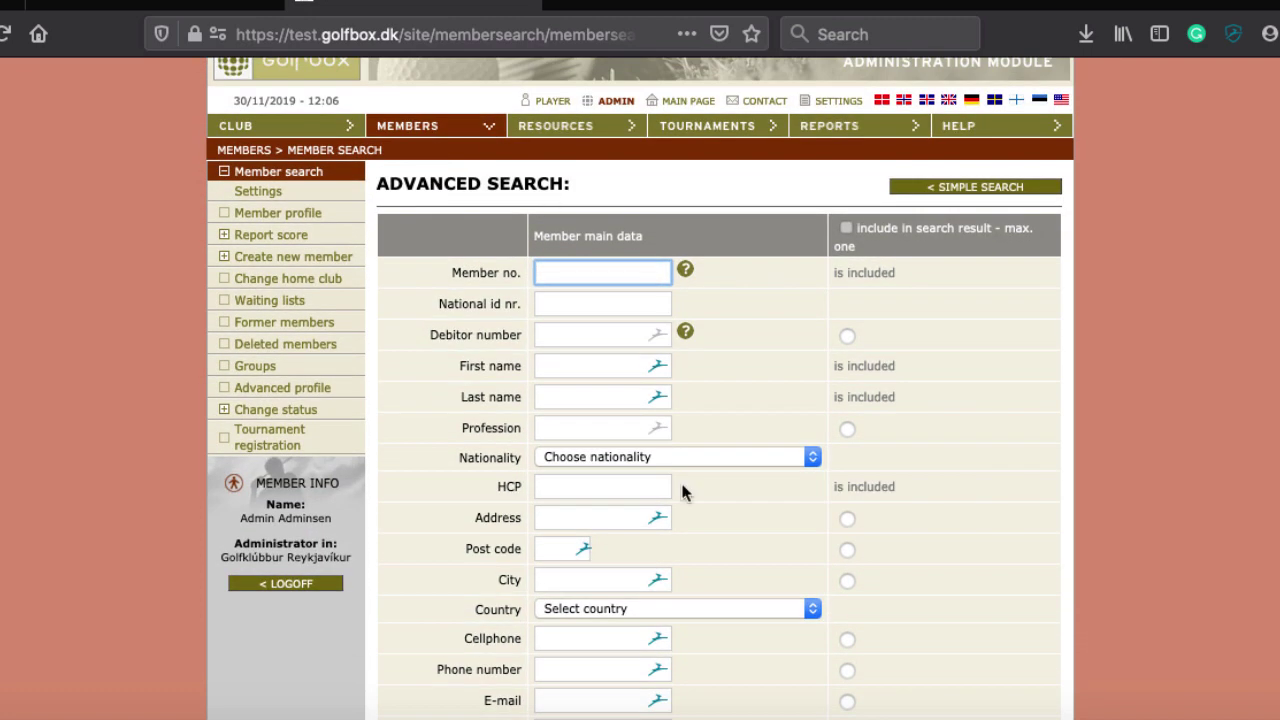
scroll(694, 580, down, 10)
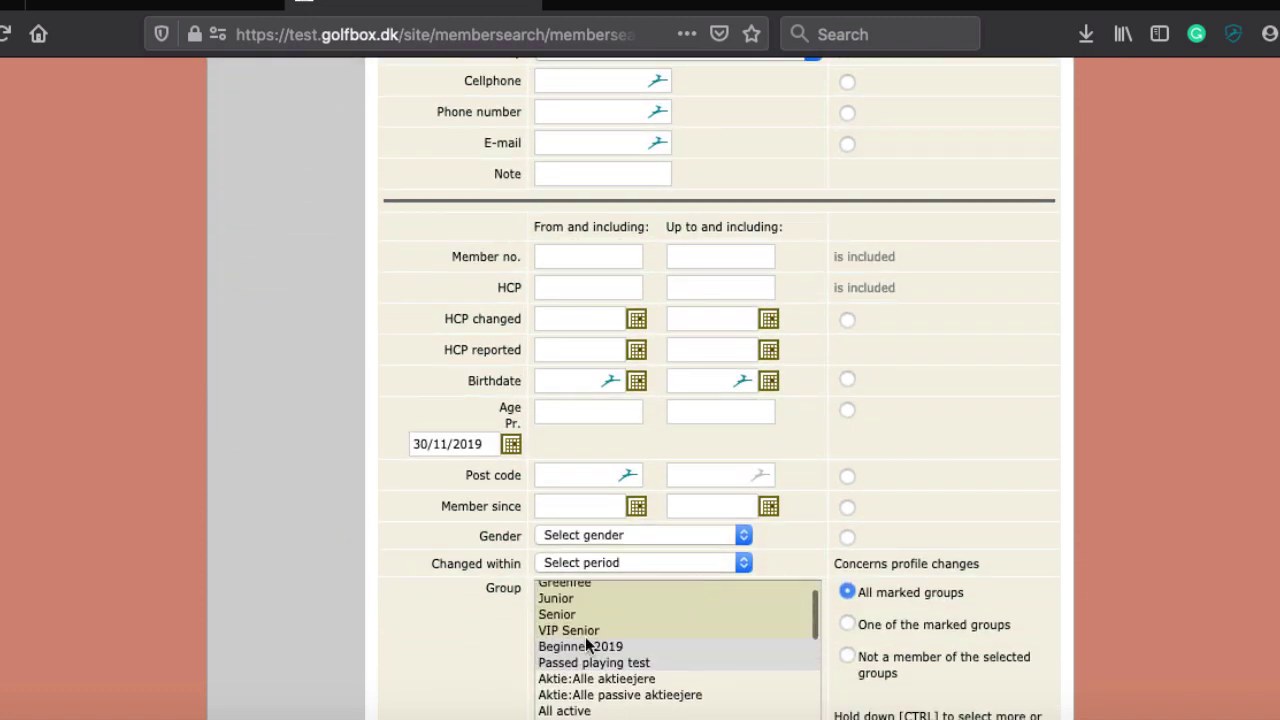
scroll(565, 622, up, 2)
super+click(597, 591)
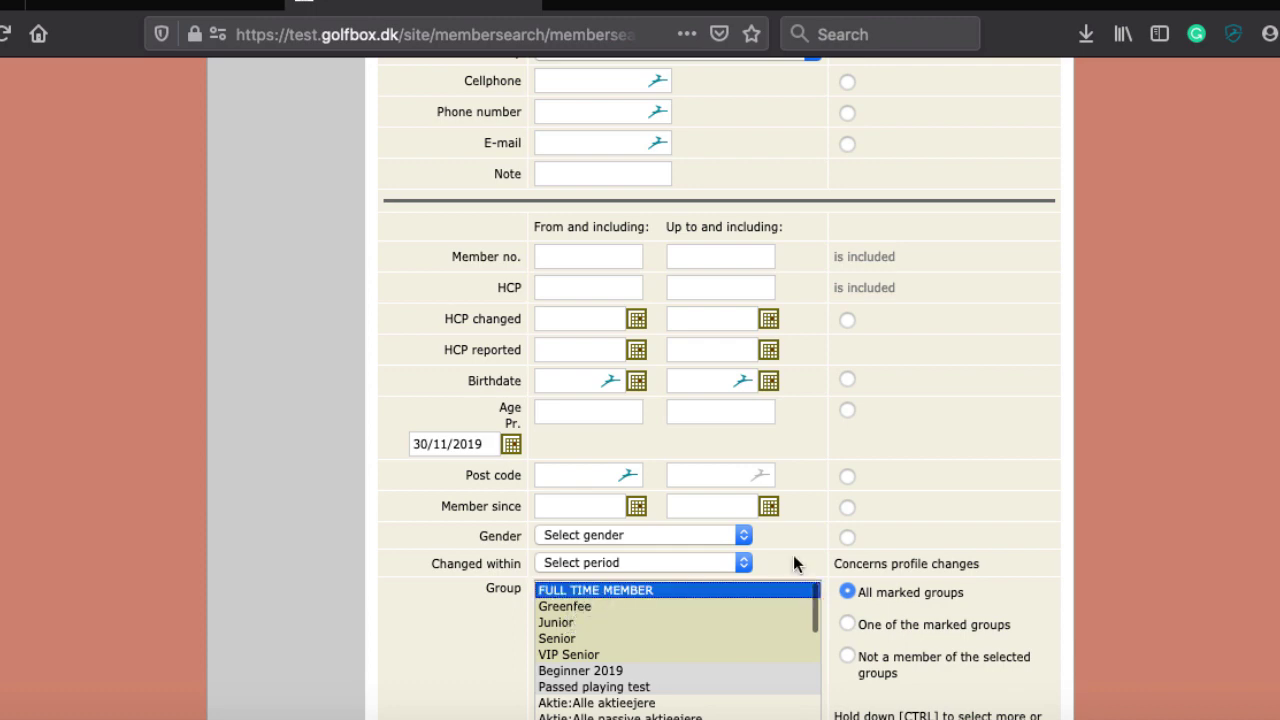
scroll(938, 520, down, 5)
click(698, 651)
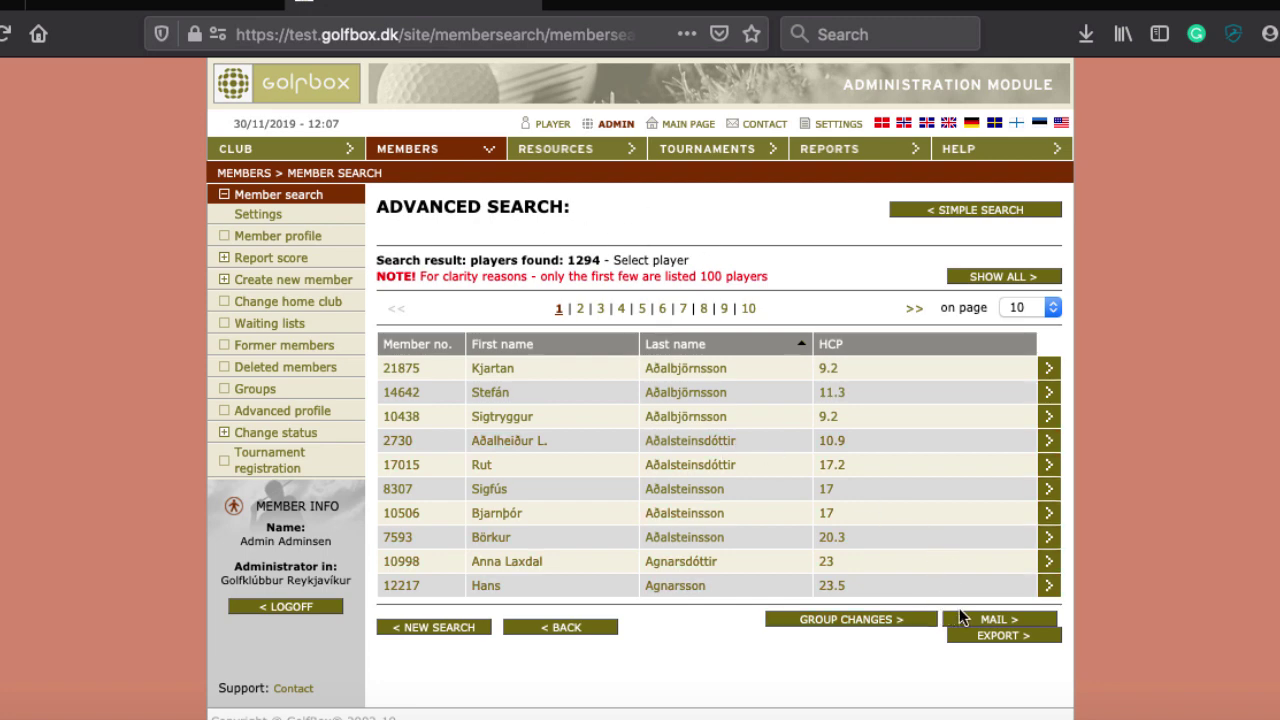
click(993, 638)
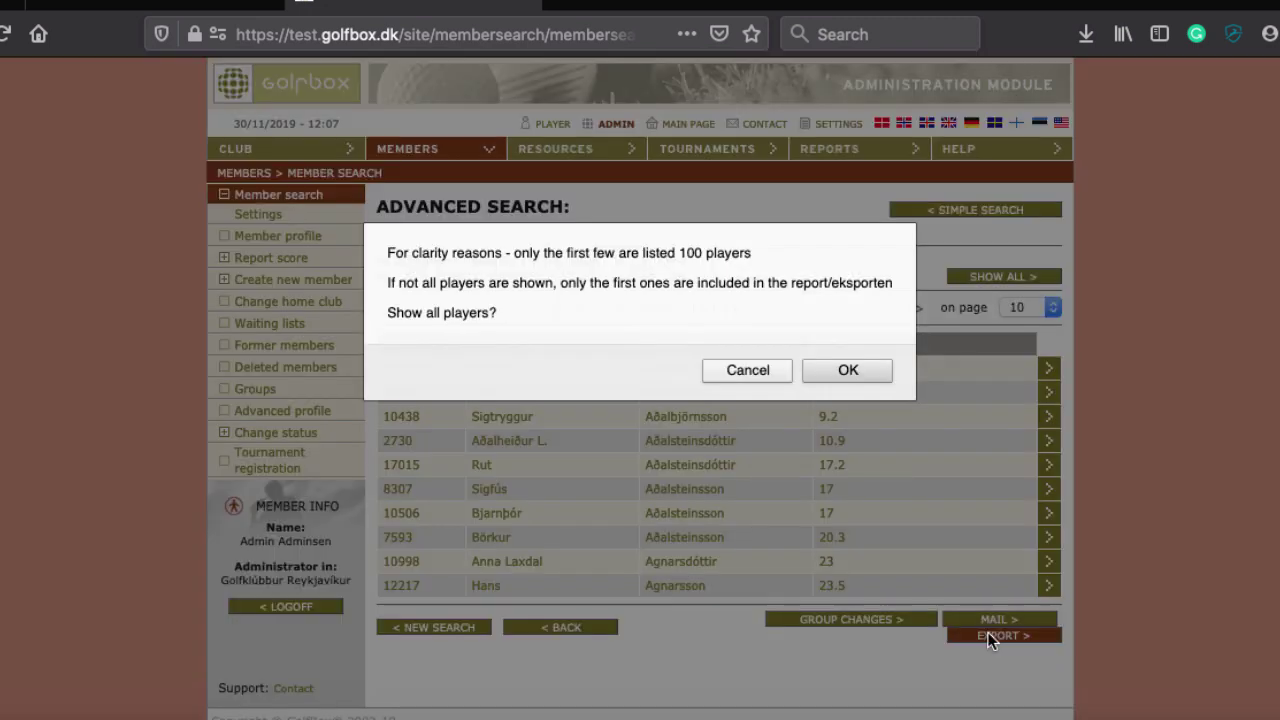
Include all players and tick First name, Last name, E-mail and Member no. for export
click(855, 369)
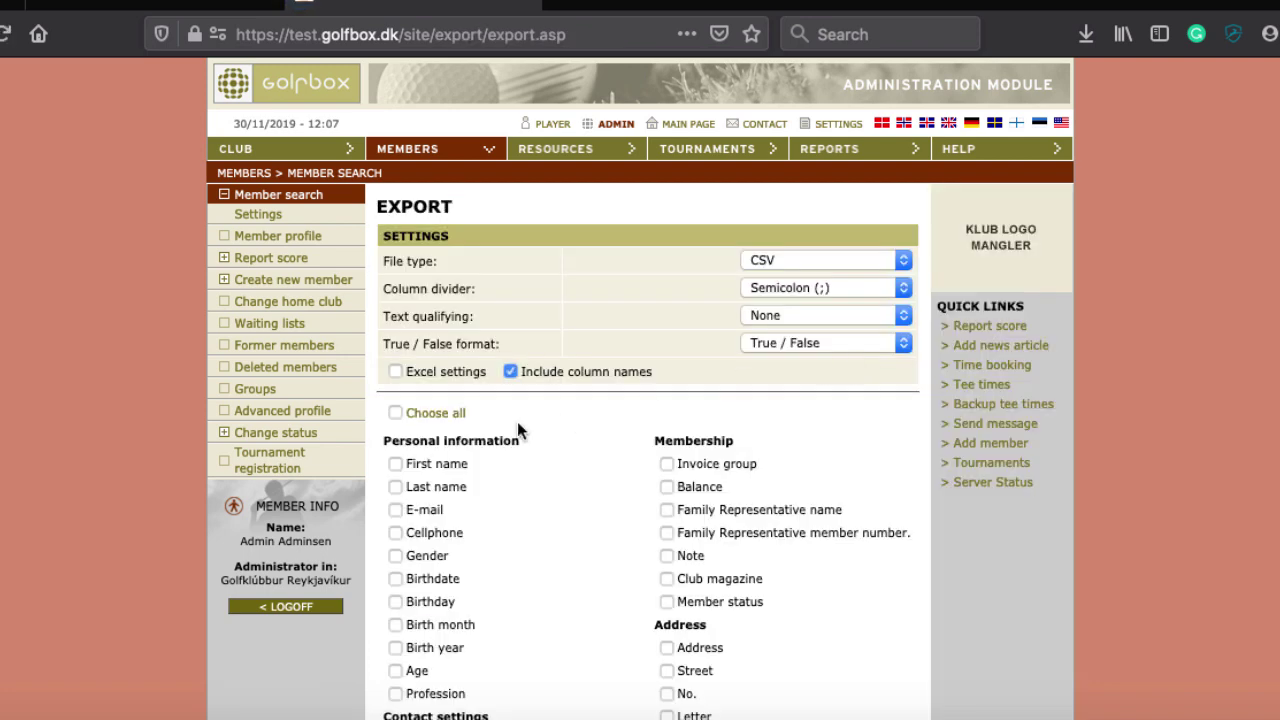
scroll(519, 420, down, 5)
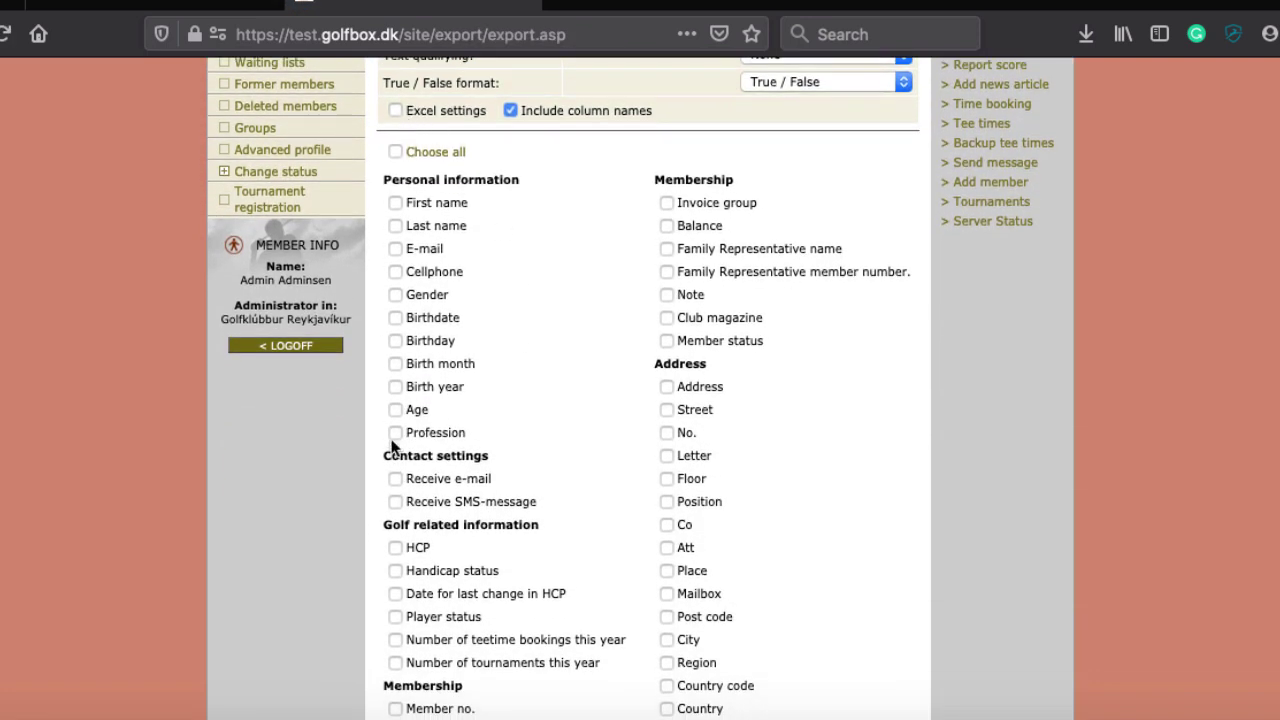
scroll(686, 486, down, 6)
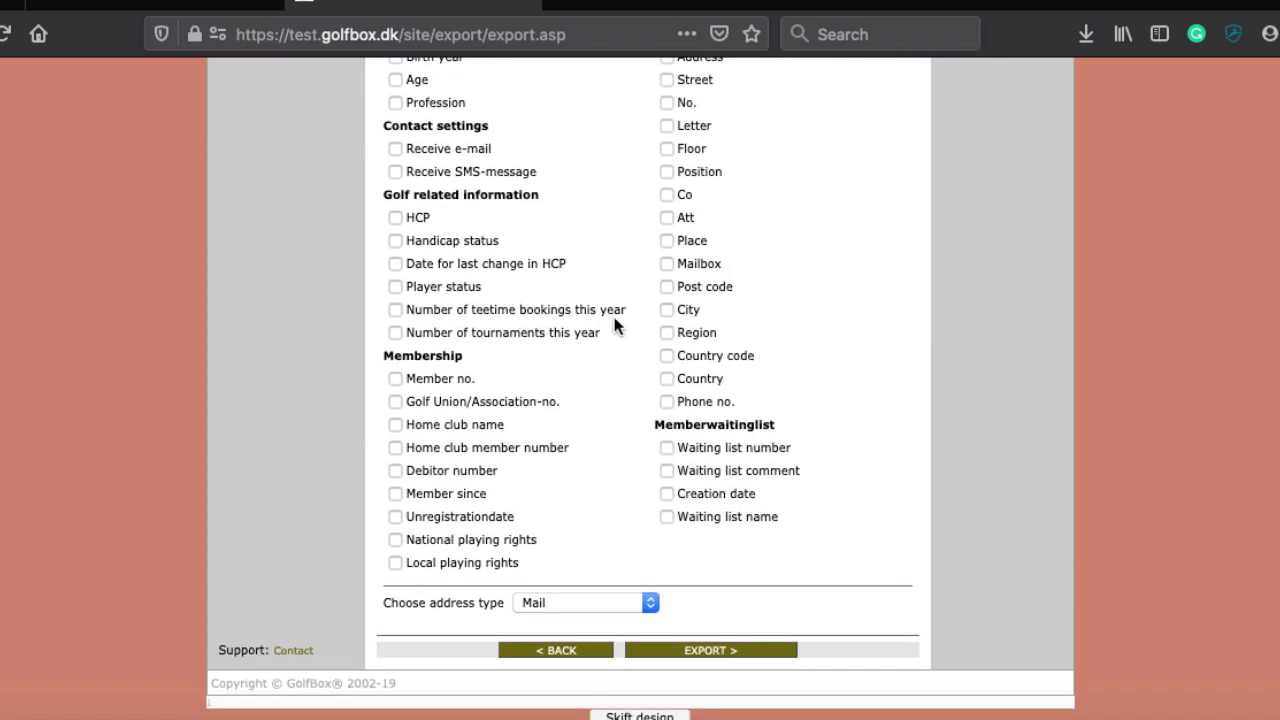
scroll(614, 310, up, 6)
scroll(613, 300, up, 4)
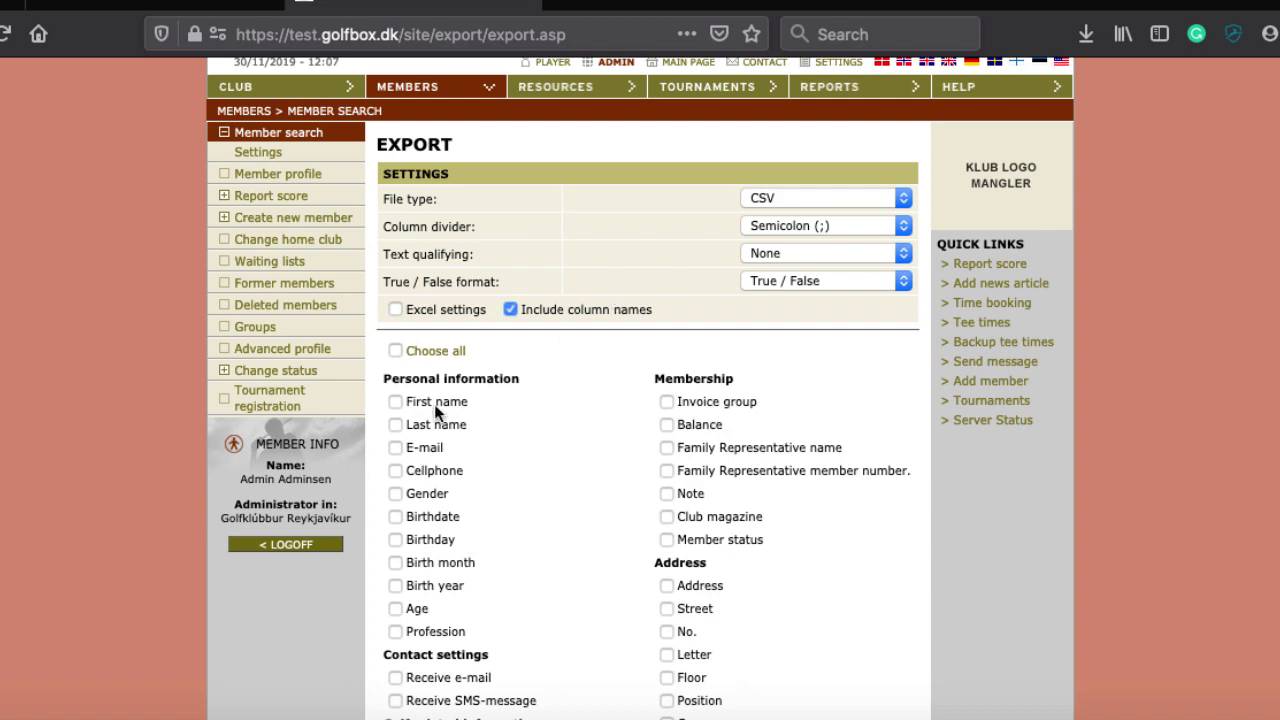
click(395, 401)
click(396, 424)
click(396, 447)
scroll(560, 512, down, 5)
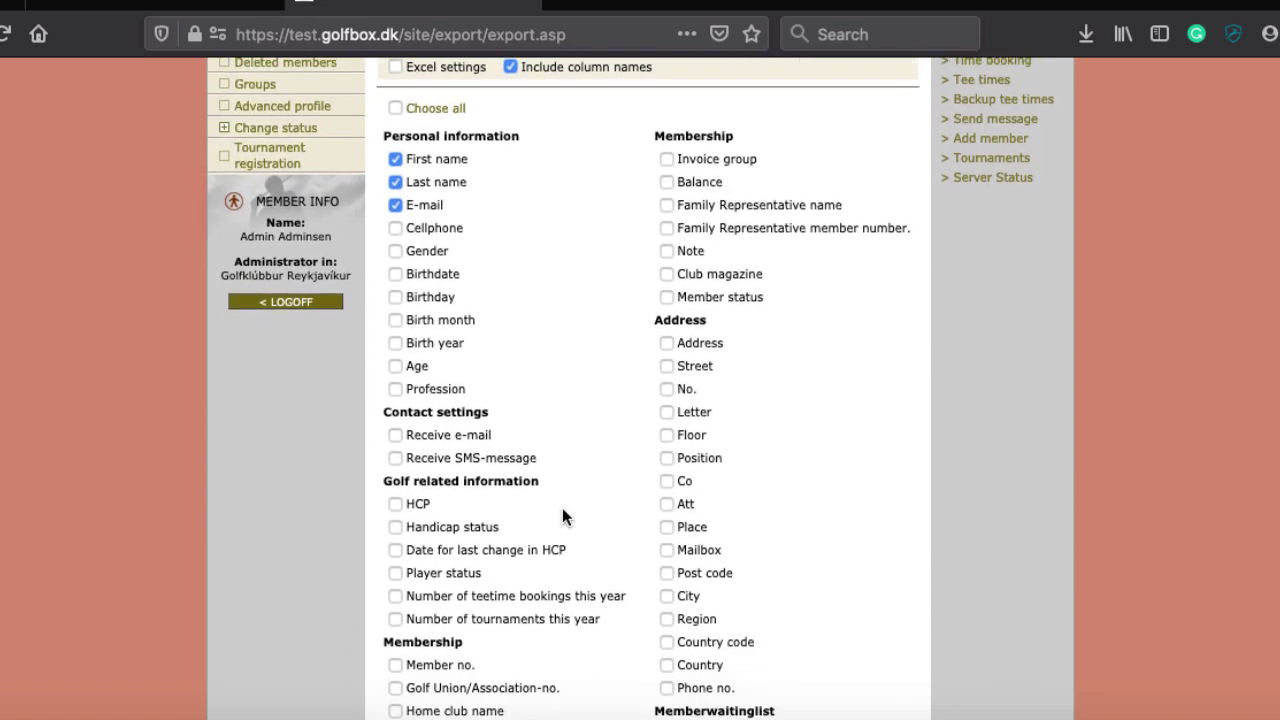
scroll(391, 489, down, 3)
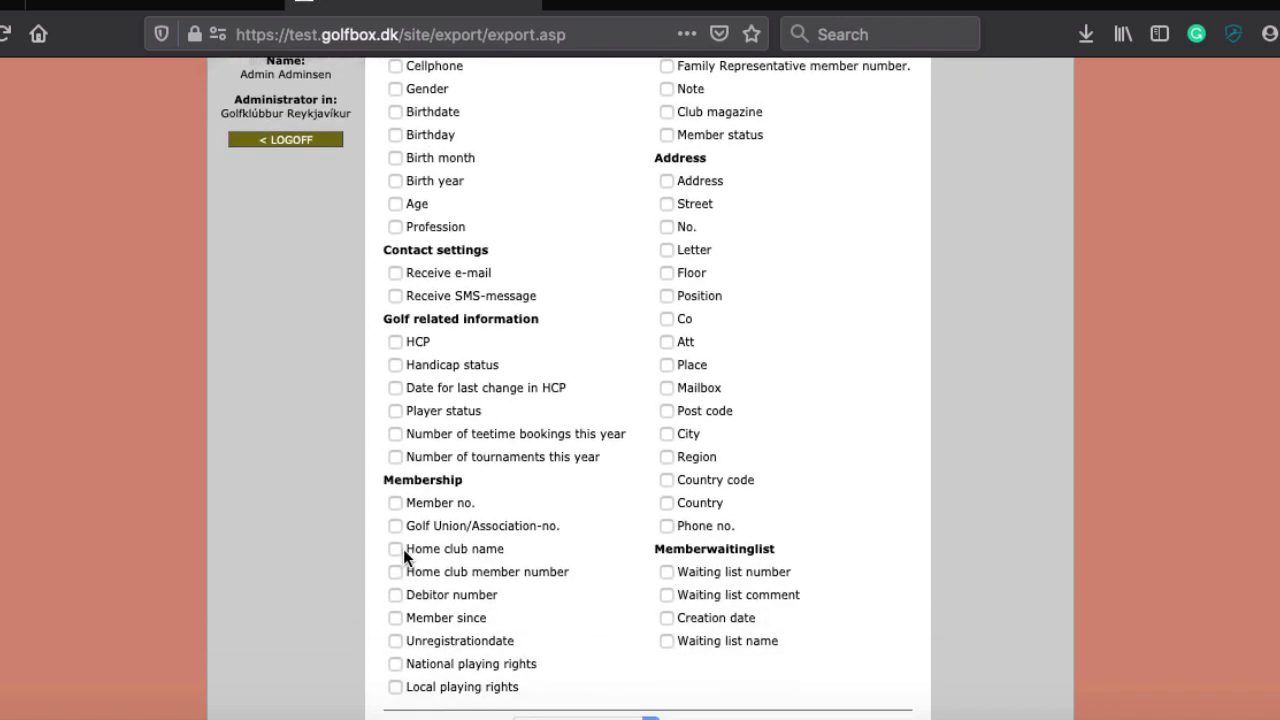
click(395, 484)
Generate export_30-11-2019.csv, download it, and open it in Excel with the whole sheet selected
scroll(632, 455, down, 2)
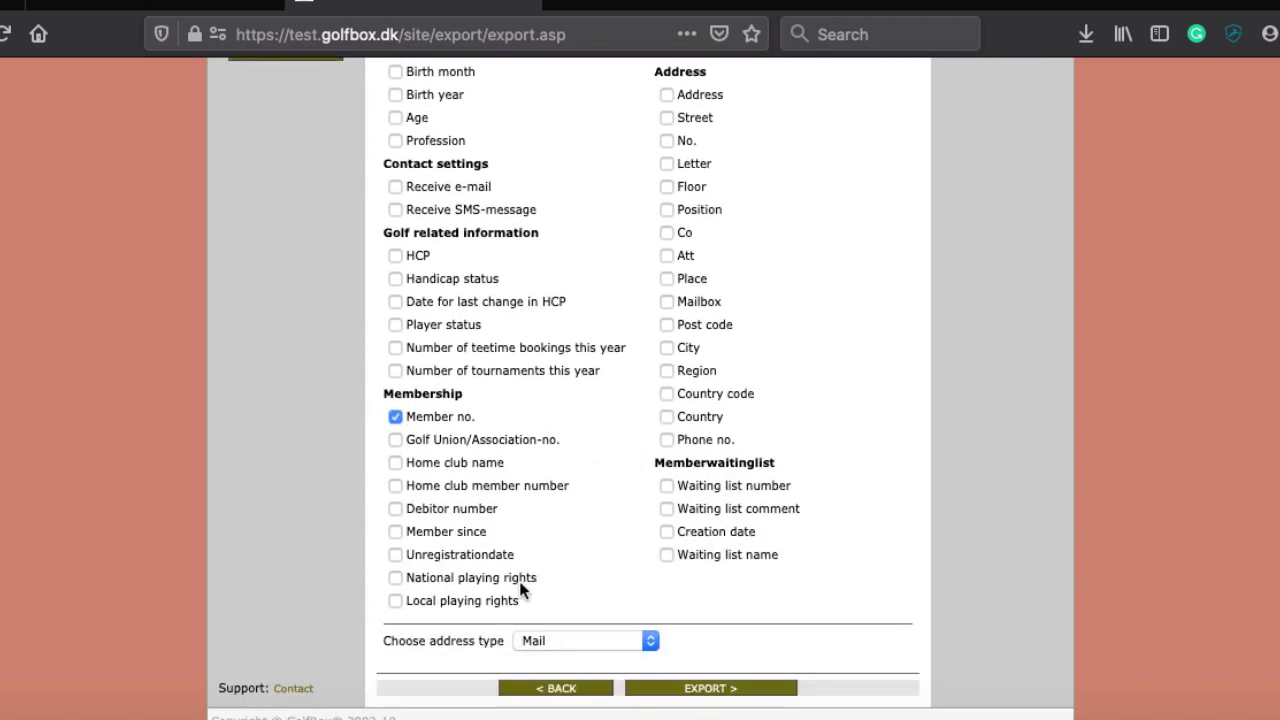
scroll(503, 400, up, 1)
scroll(502, 393, down, 2)
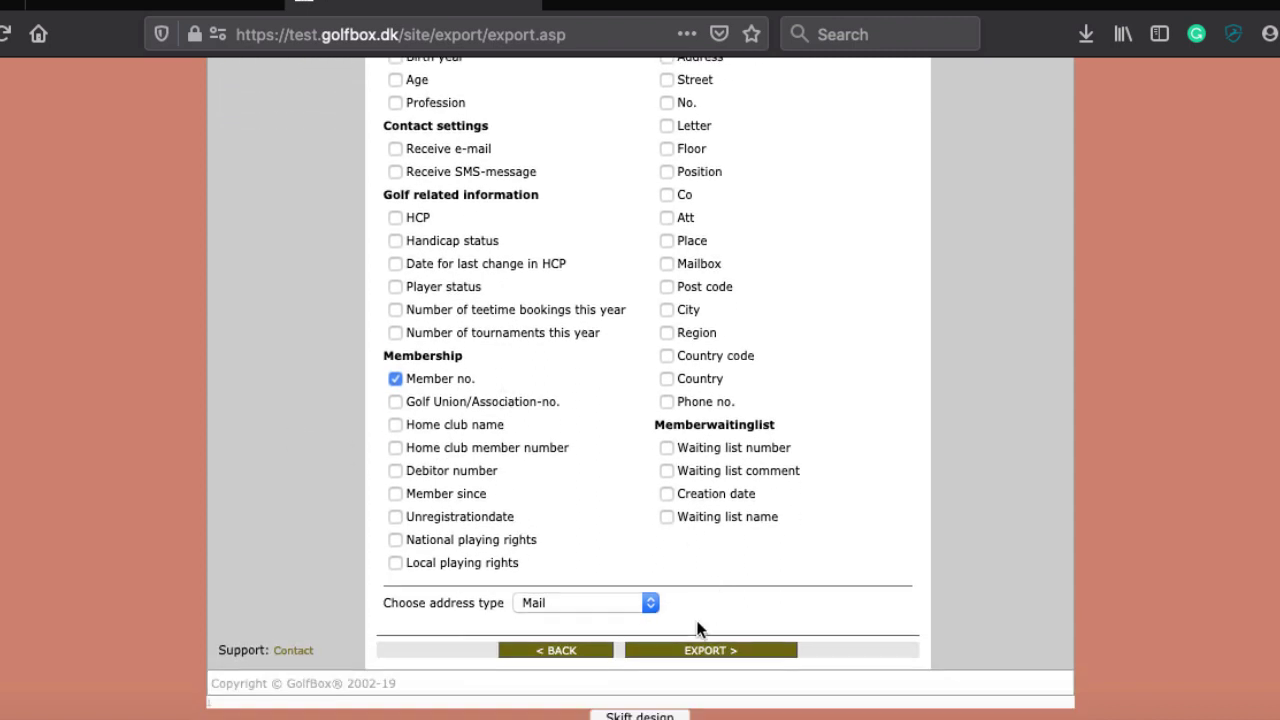
click(696, 652)
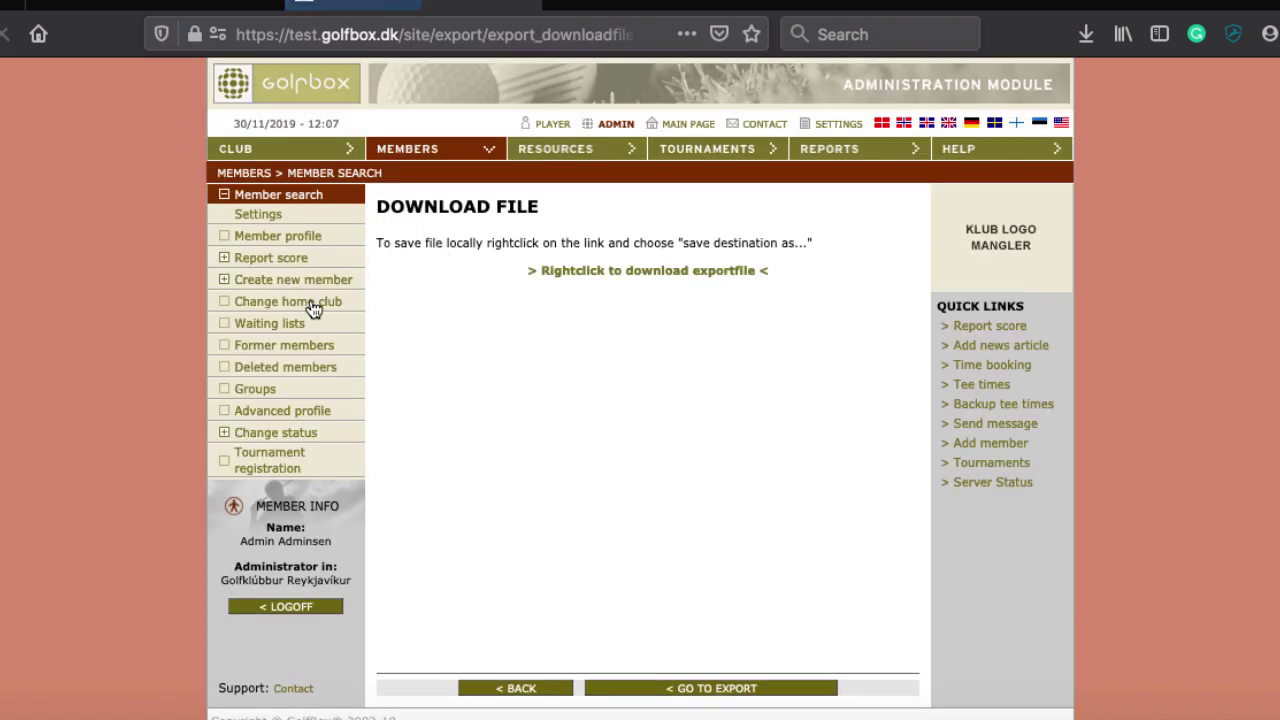
click(683, 278)
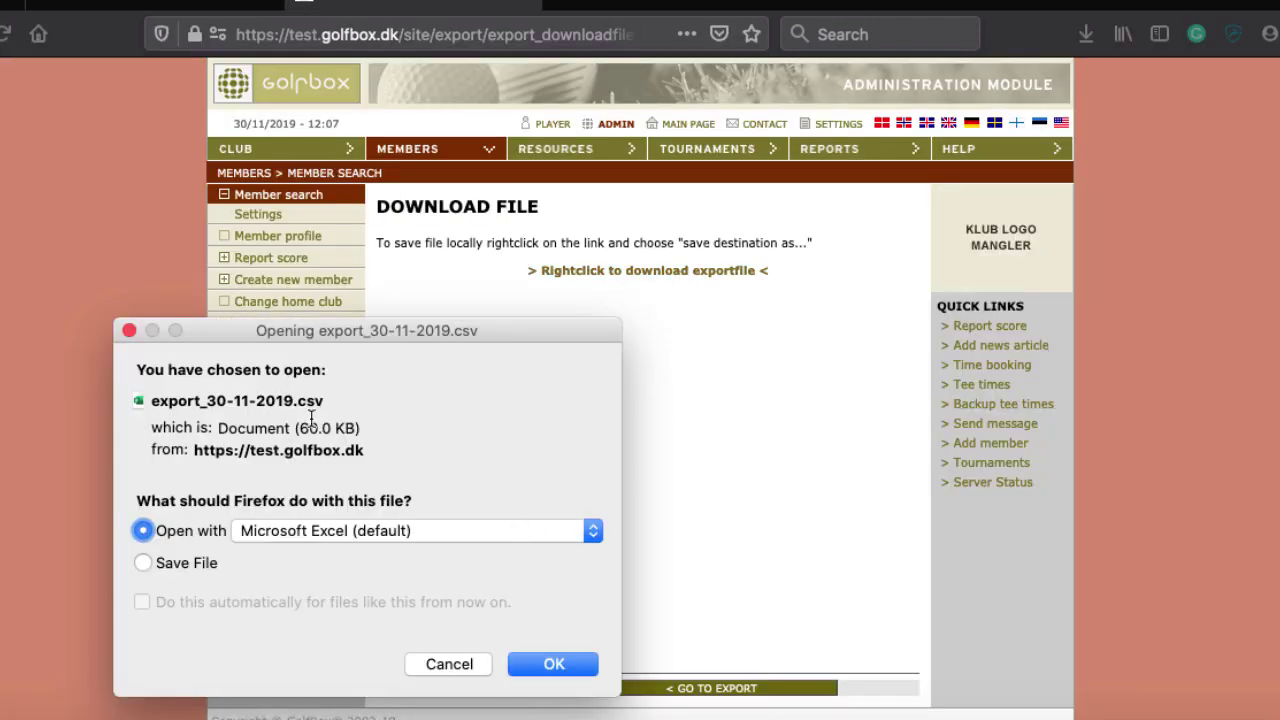
click(551, 663)
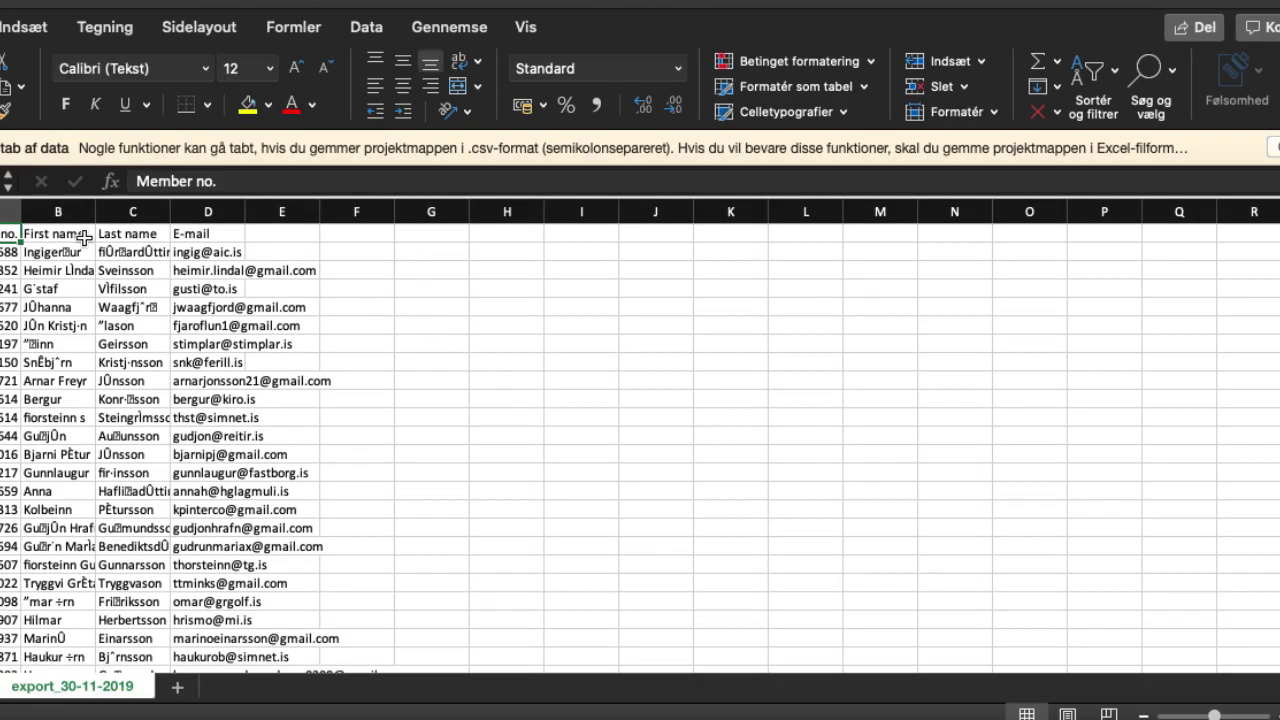
click(5, 211)
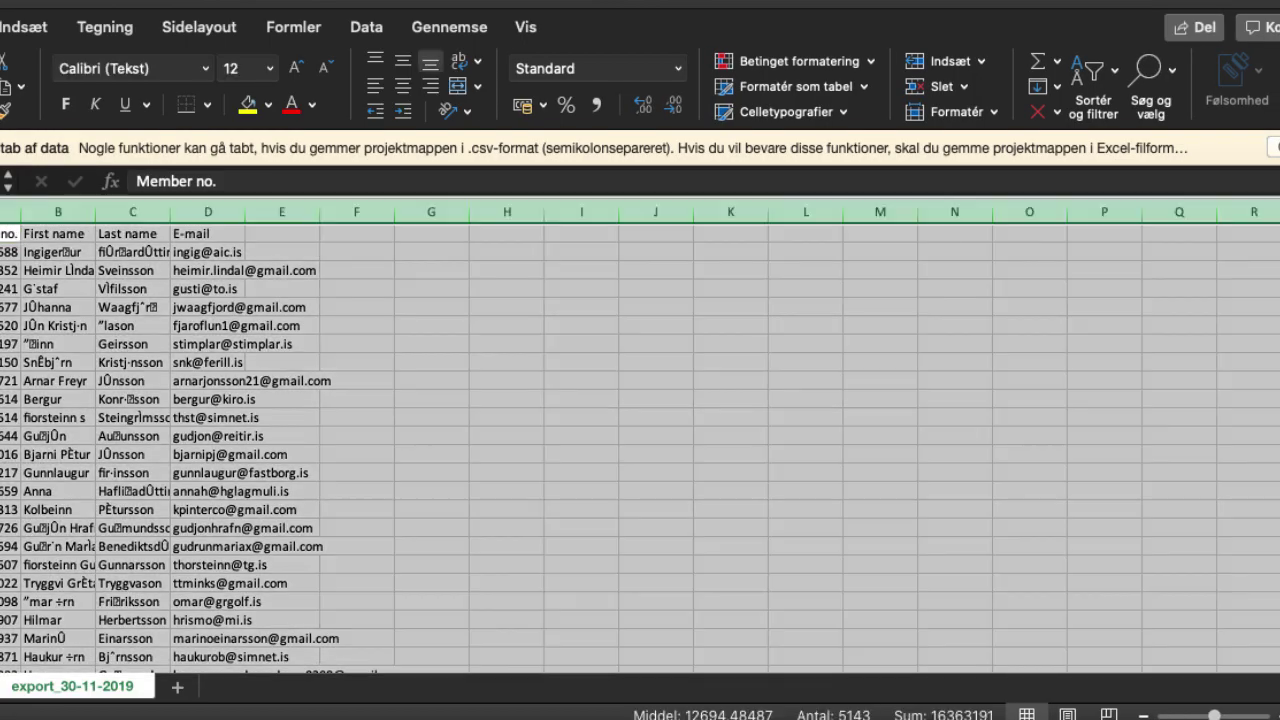
Auto-fit the export's column widths so names and e-mails show fully, then switch to Word
drag(17, 211, 16, 211)
double_click(16, 211)
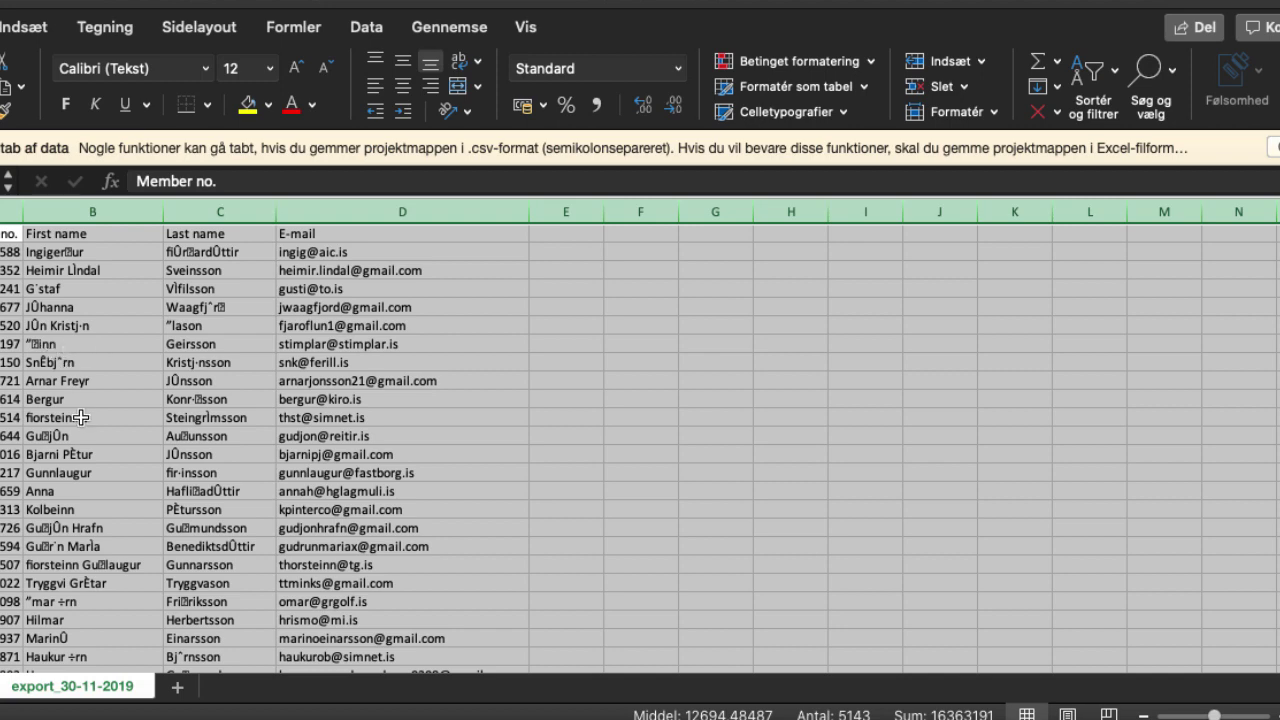
key(super+Tab)
key(super+Tab)
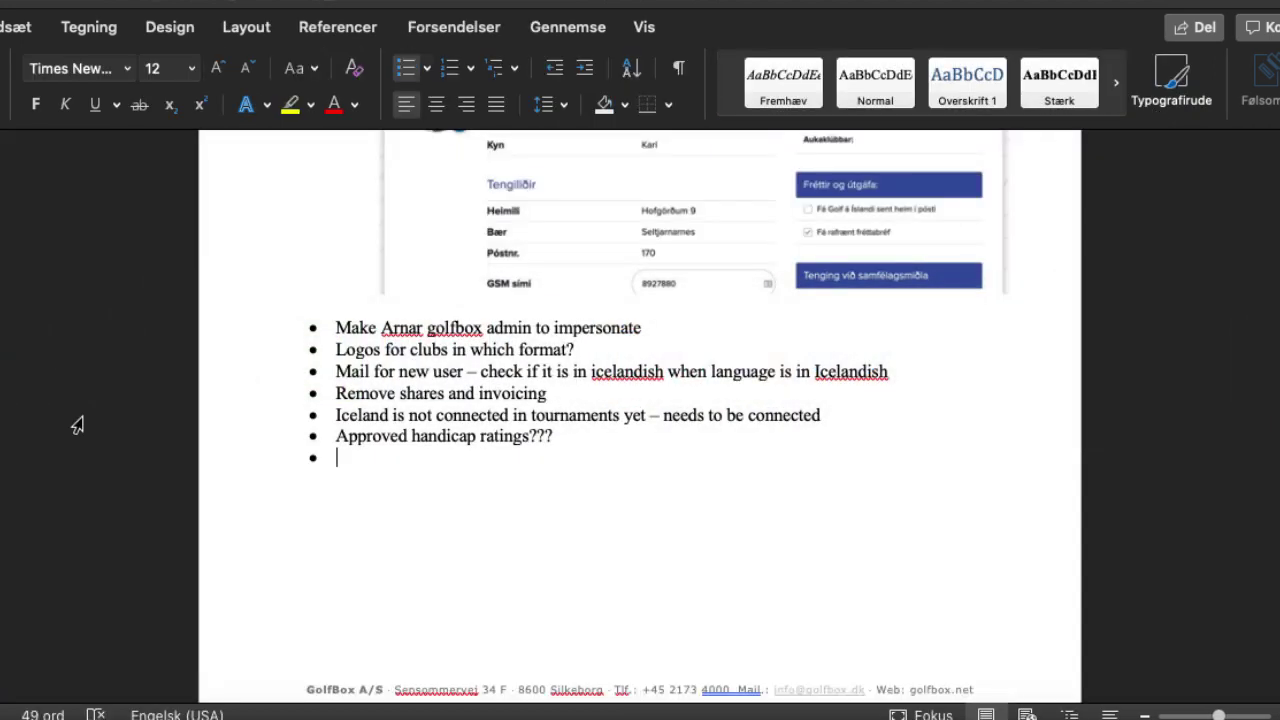
Add the bullet 'Tjek excel export for correct letters' to the Word notes
text(Tjek excel )
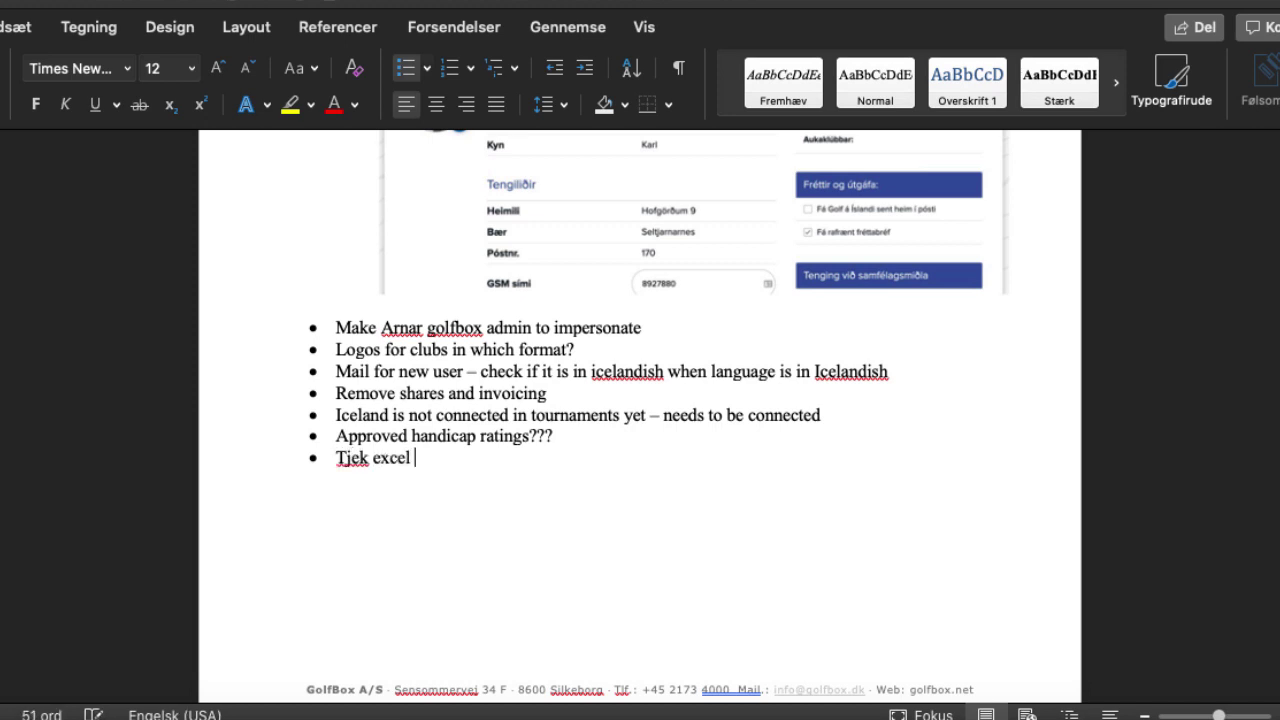
text(export for)
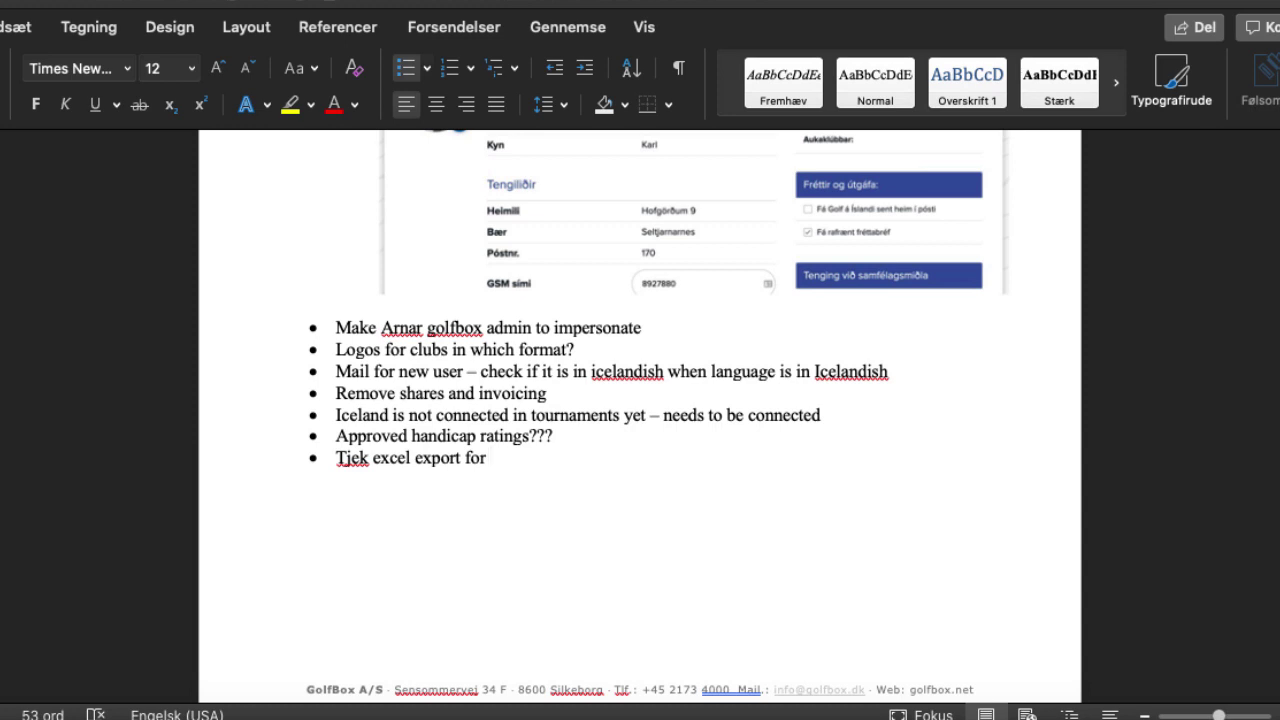
text(correct letters)
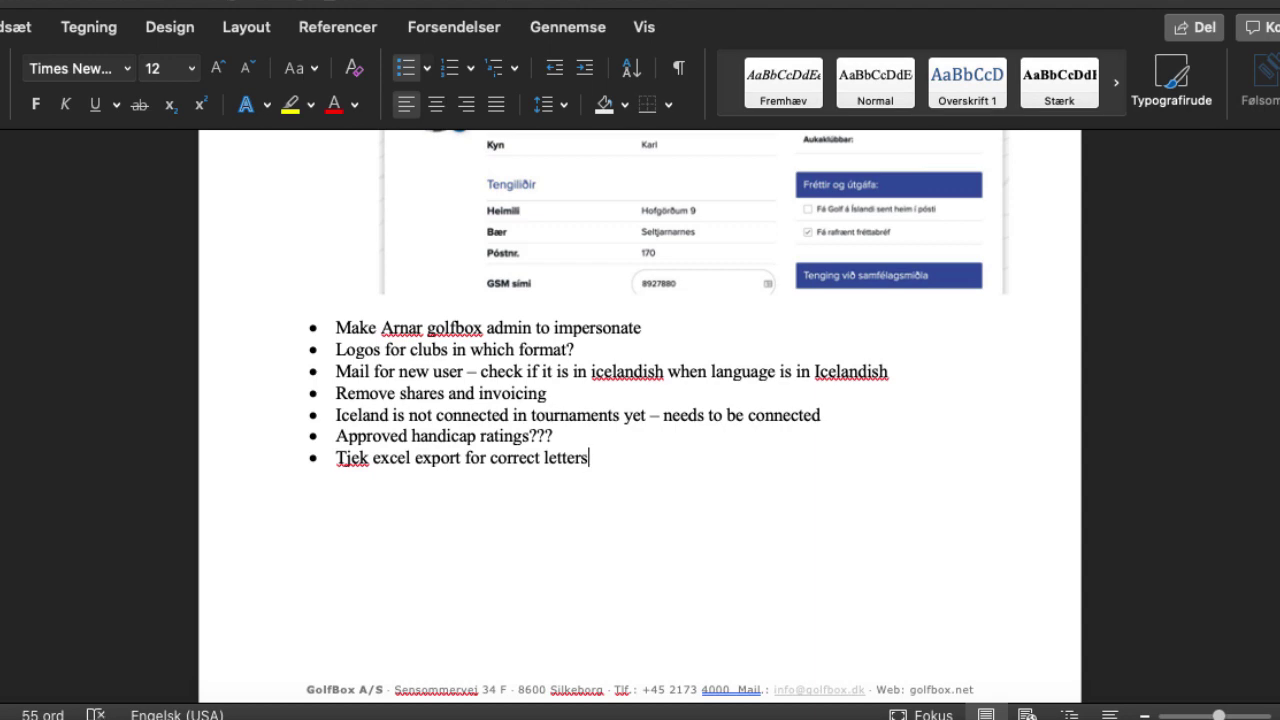
key(Return)
Close the Excel export without saving and return to GolfBox in Firefox
key(super+Tab)
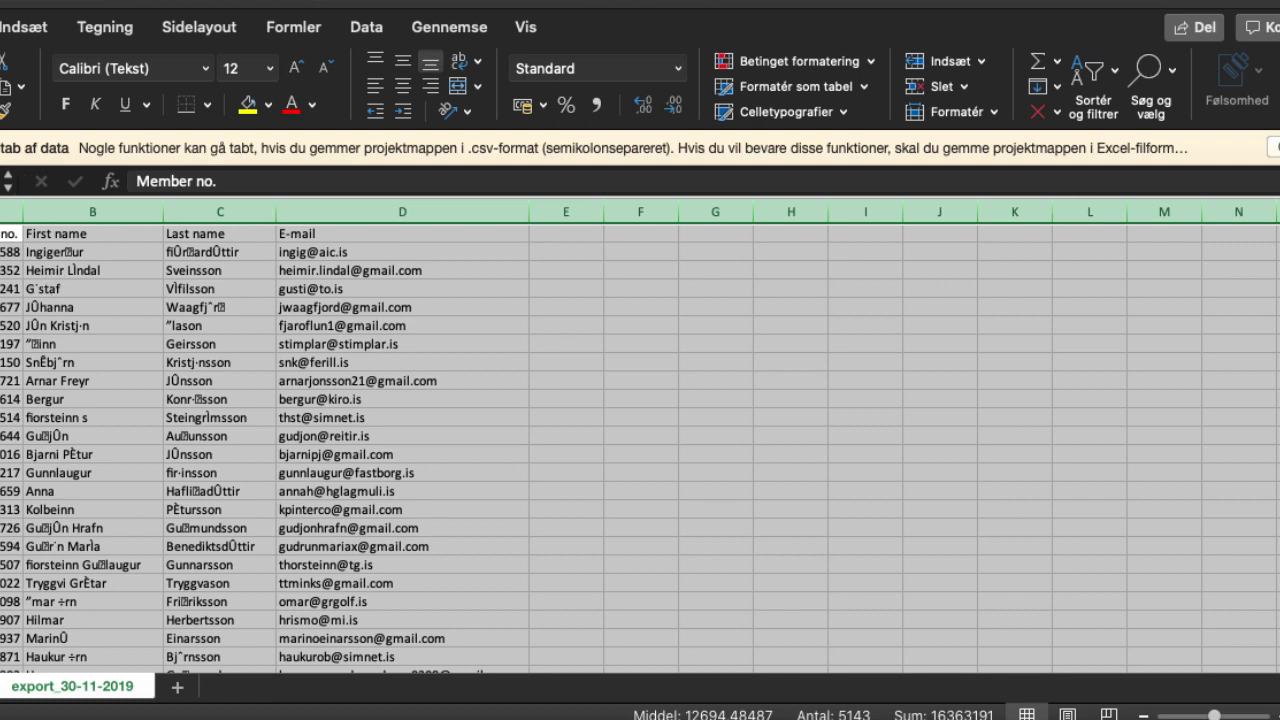
key(super+w)
click(561, 123)
key(super+Tab)
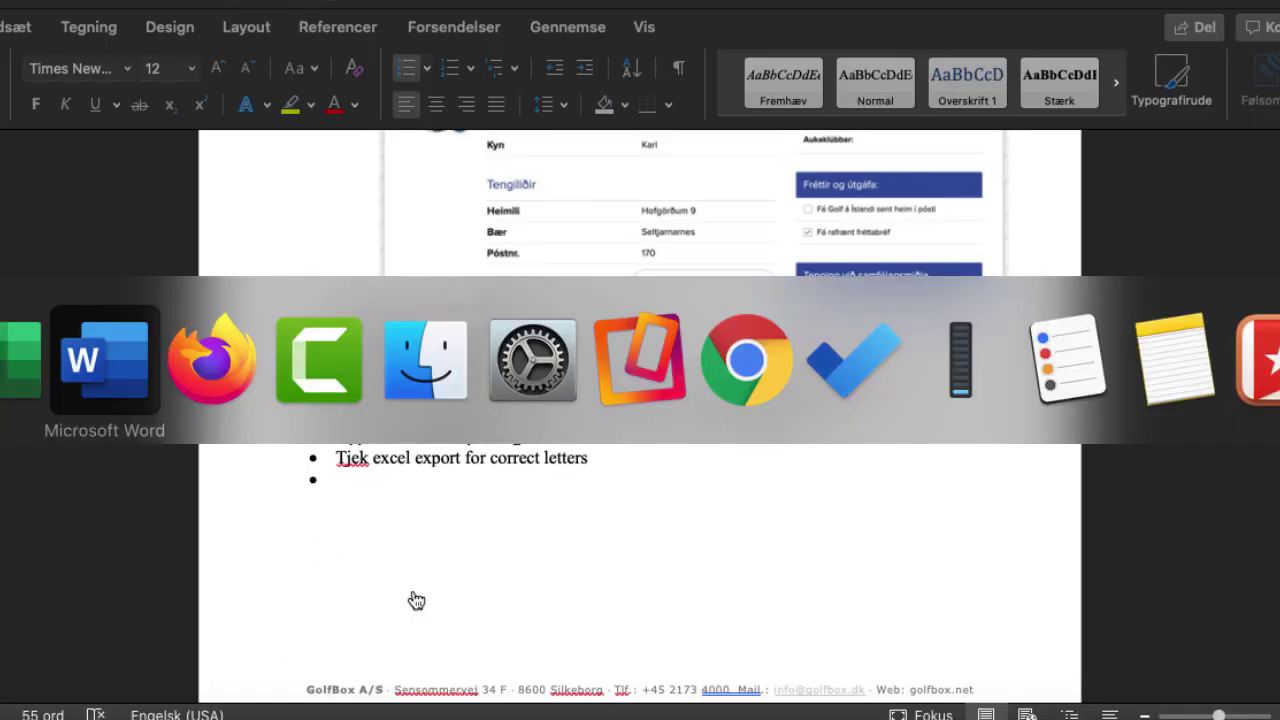
key(super+Tab)
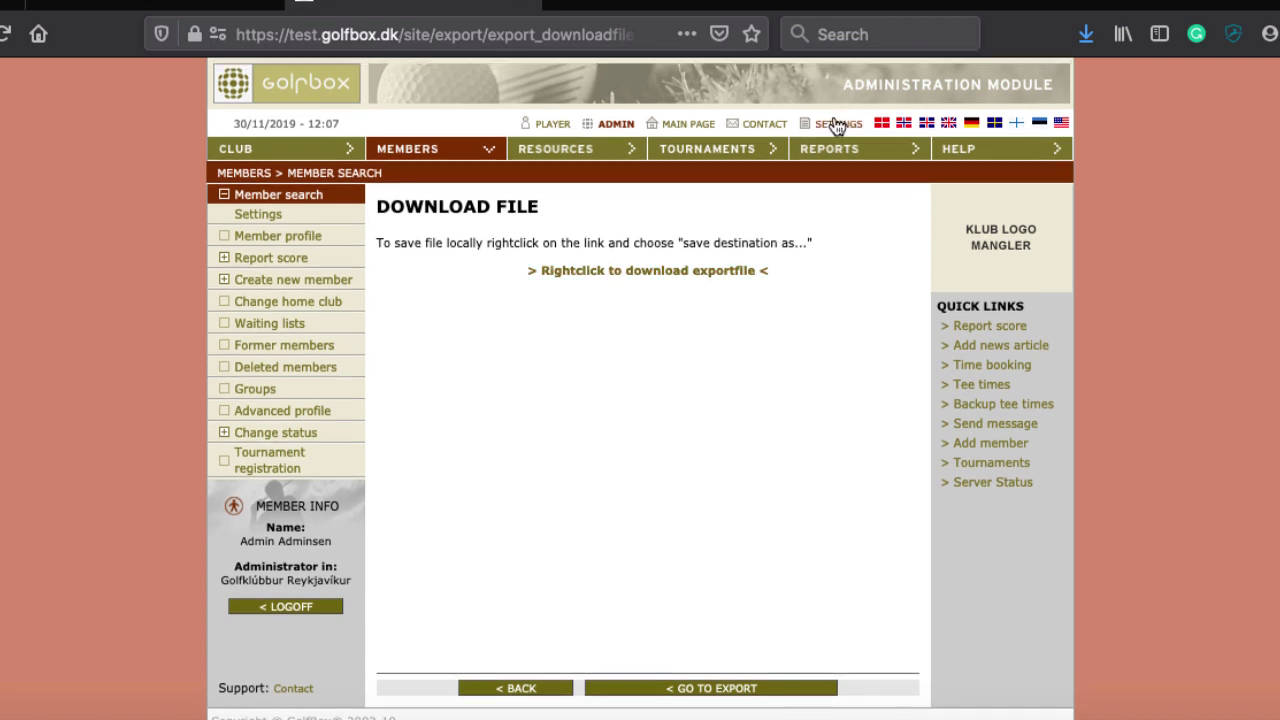
Open the Handicap list report's advanced member search and enter member number range 1-100000
click(836, 156)
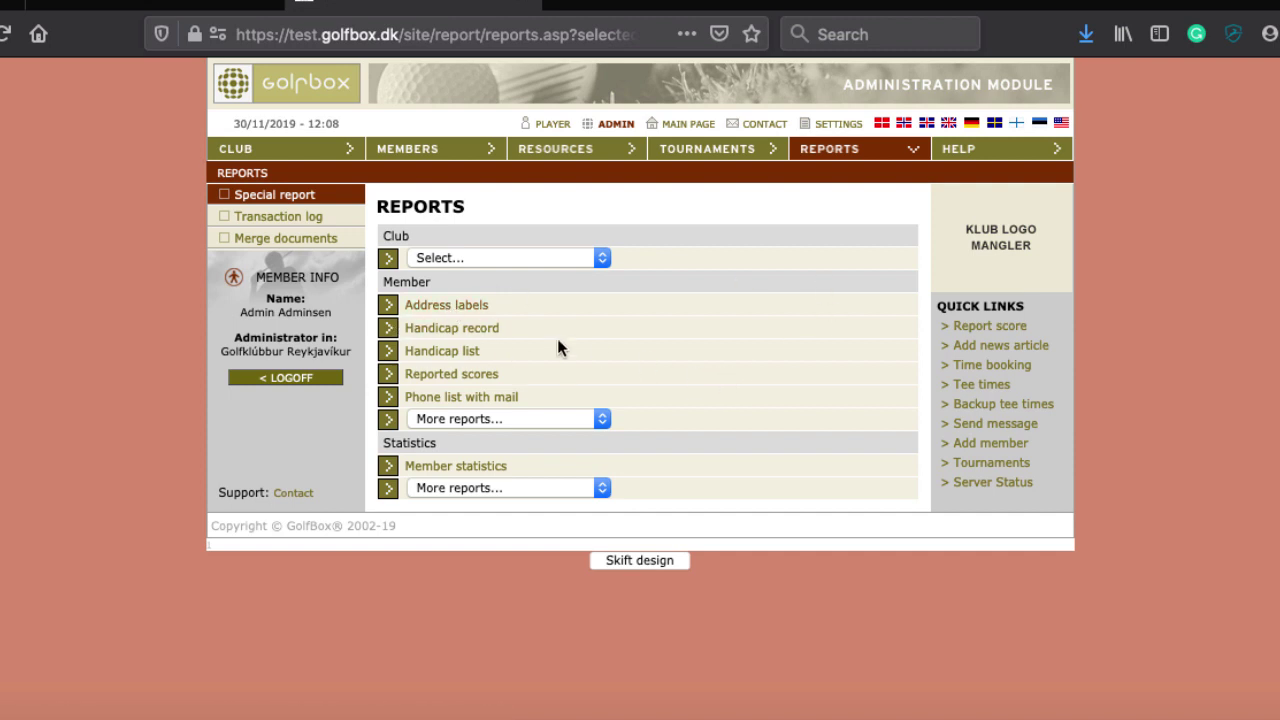
click(460, 357)
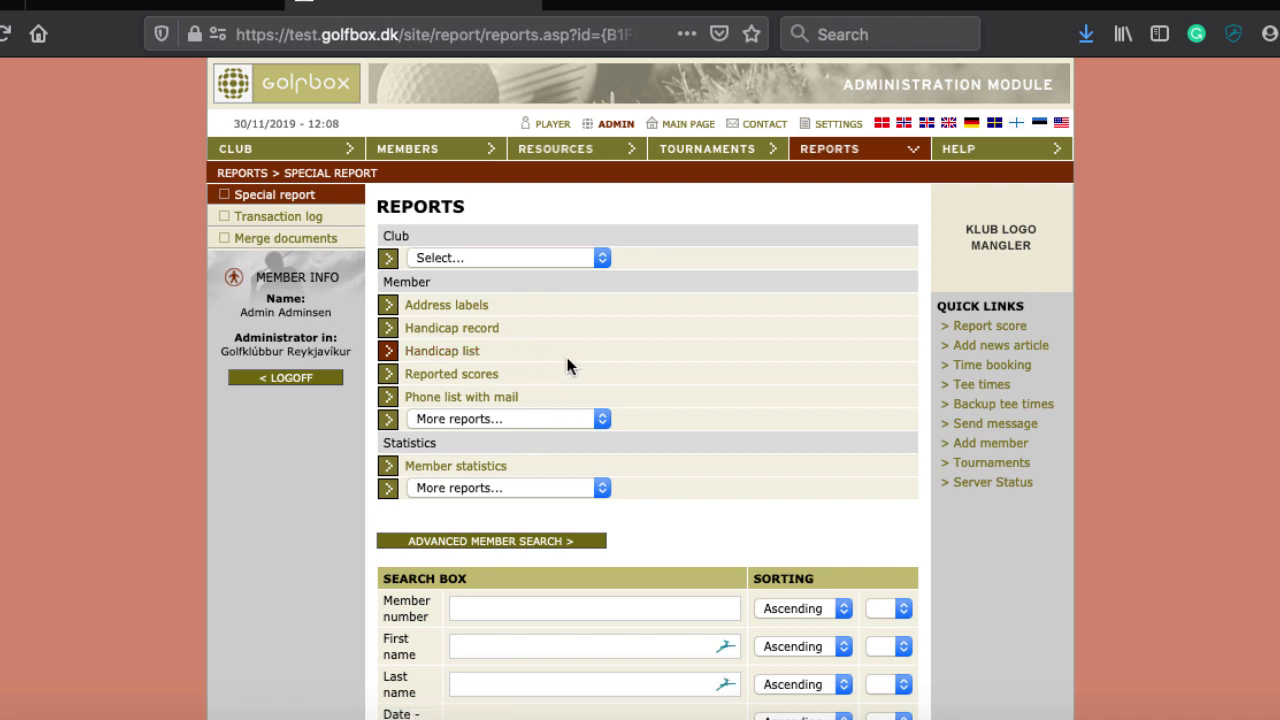
scroll(778, 486, down, 3)
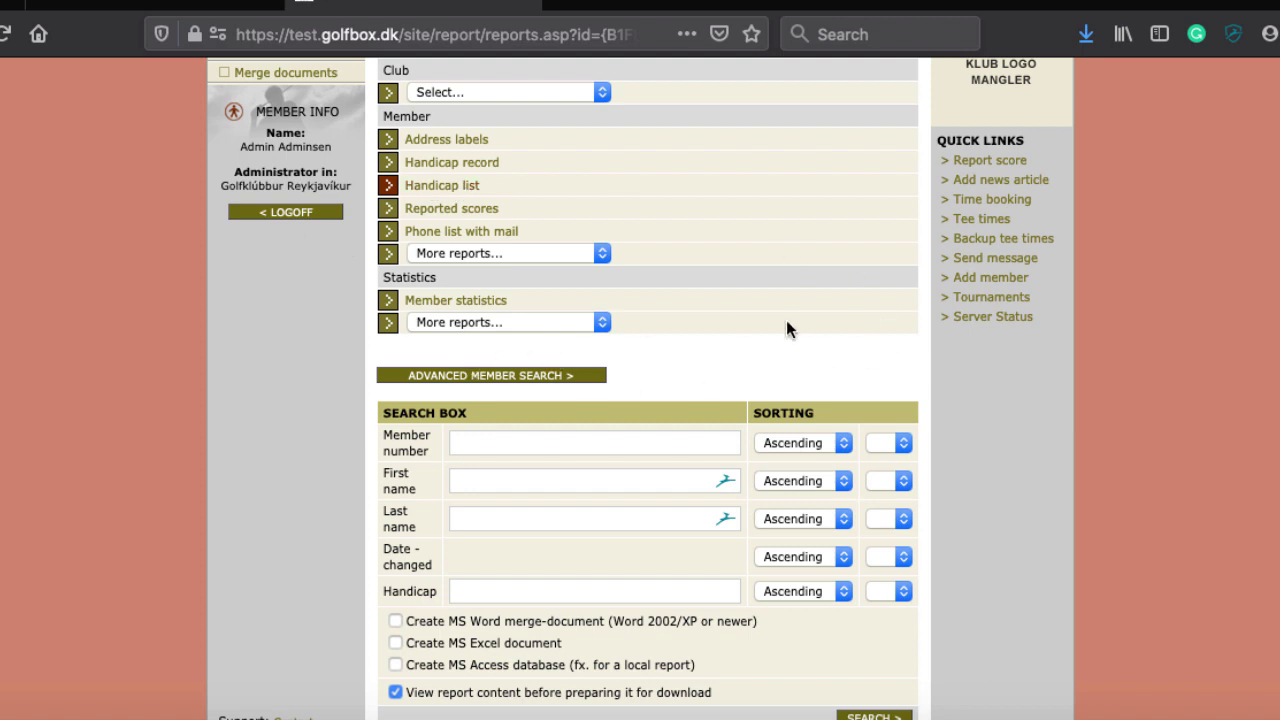
click(516, 380)
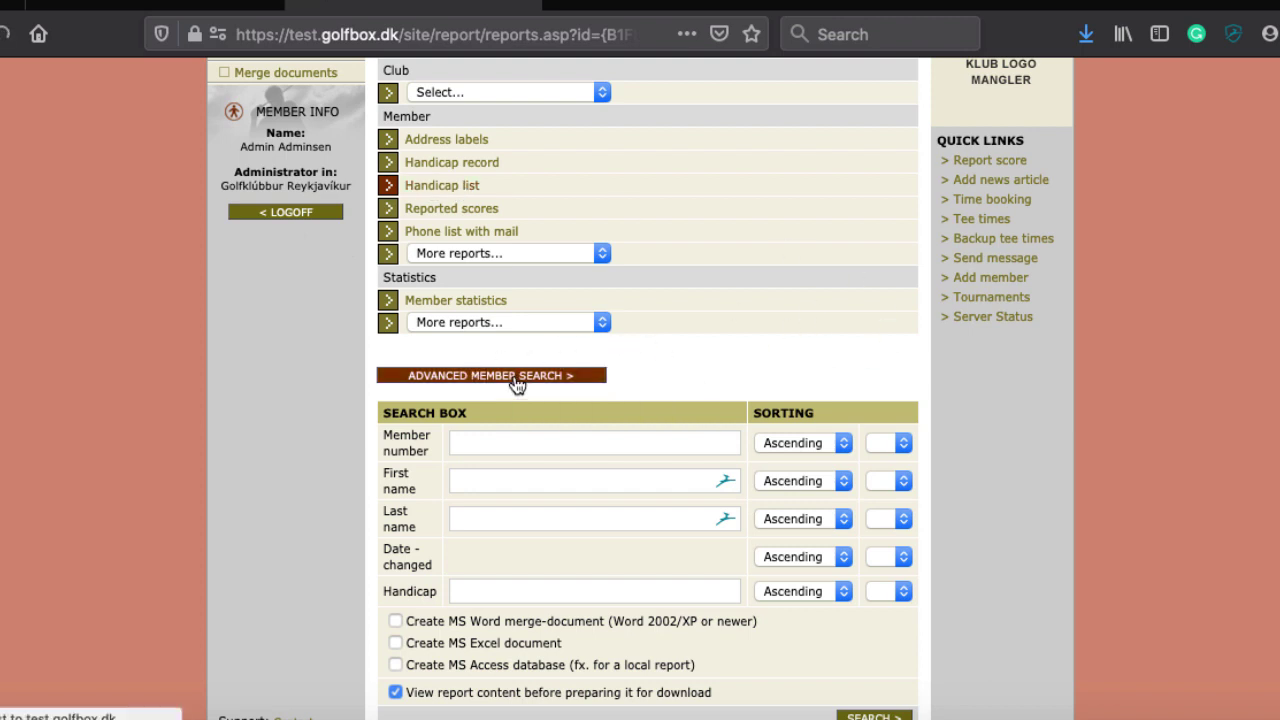
text(1)
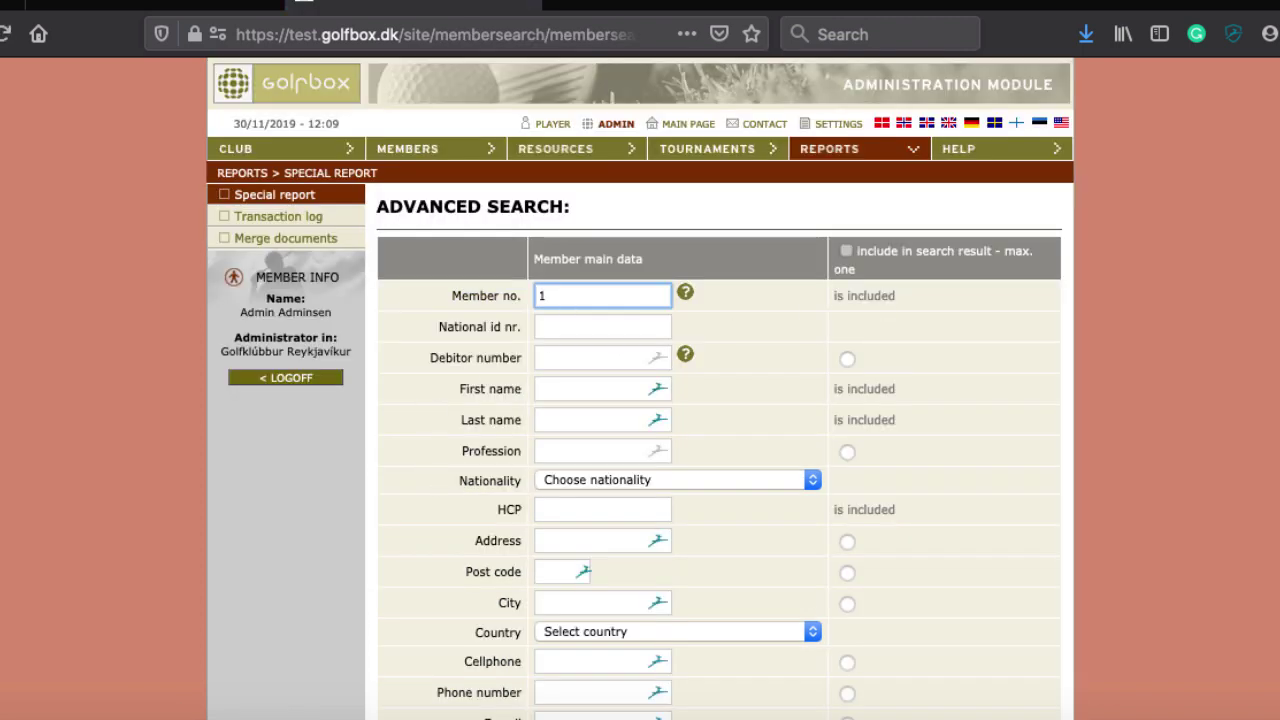
text(-100000)
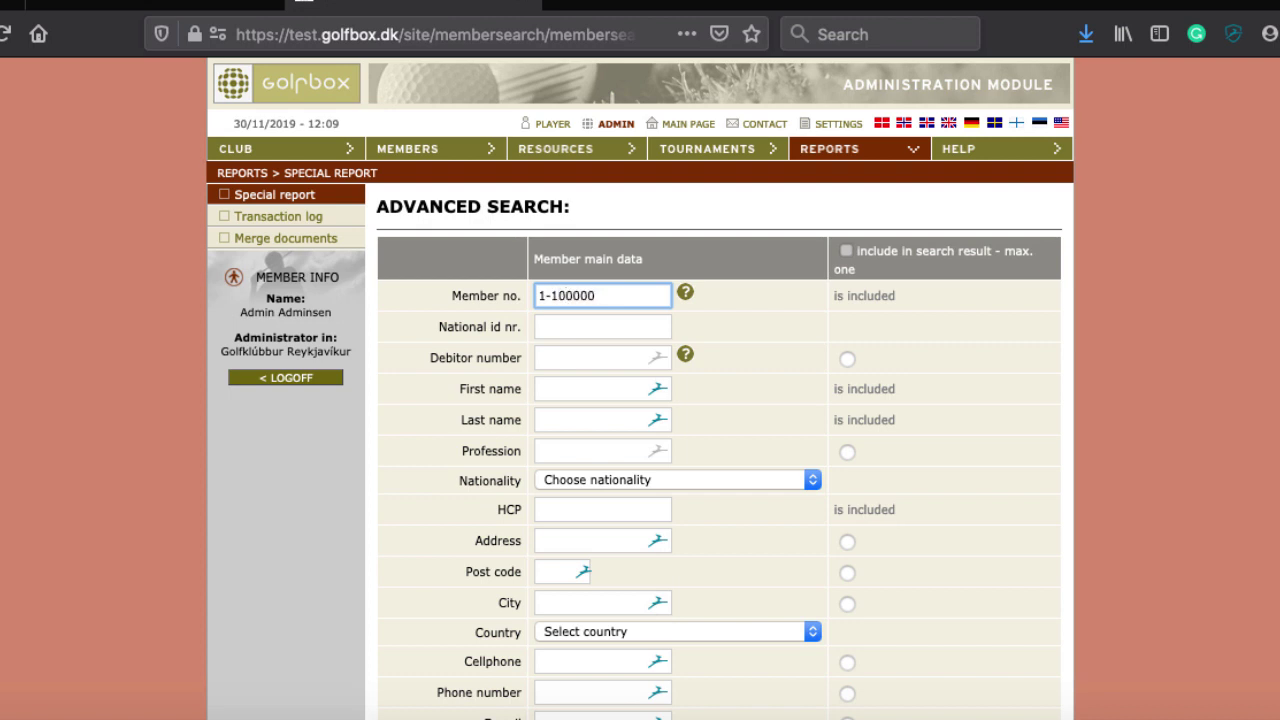
Run the 1-100000 search and pass all 2439 members to the report, leaving member number sort unset
key(Return)
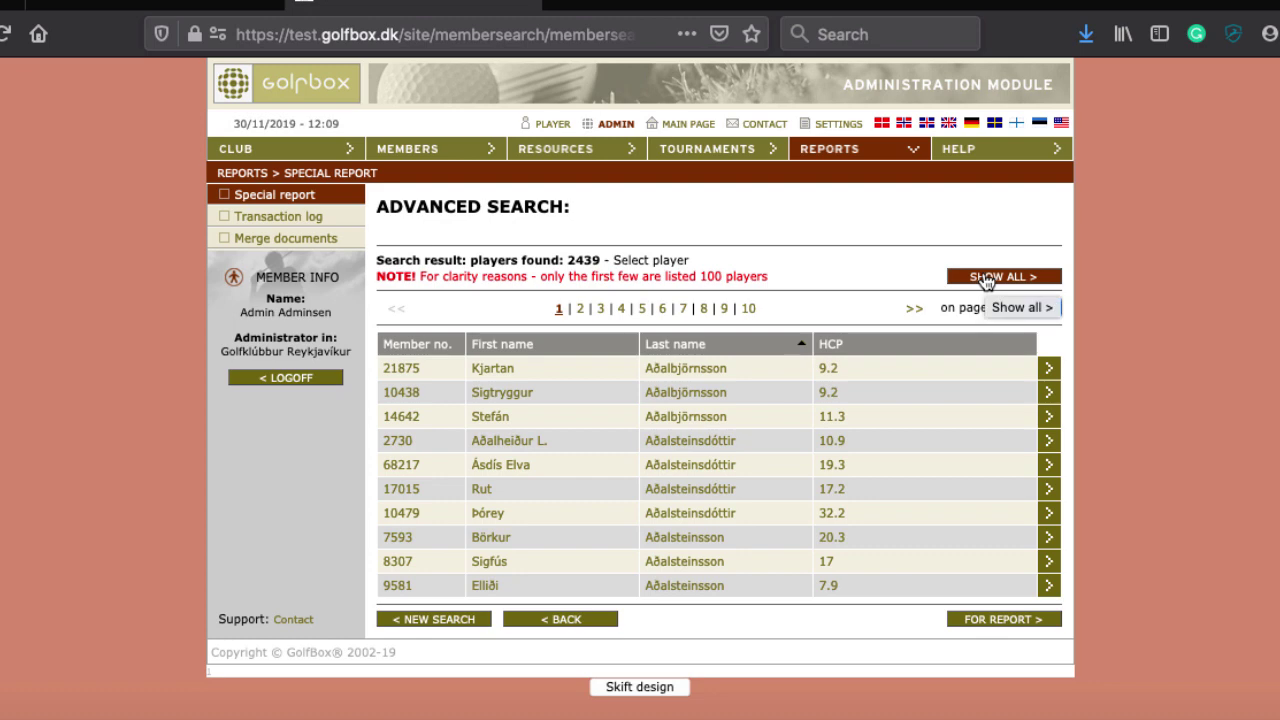
click(986, 620)
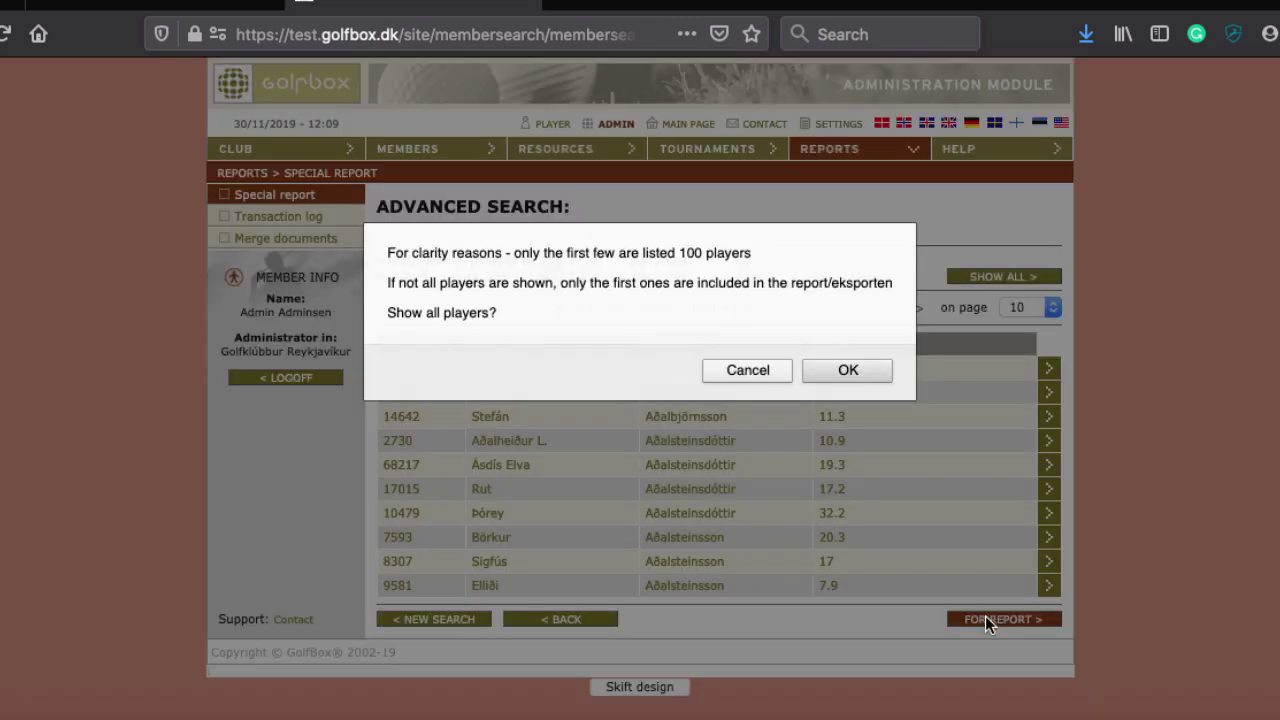
click(858, 370)
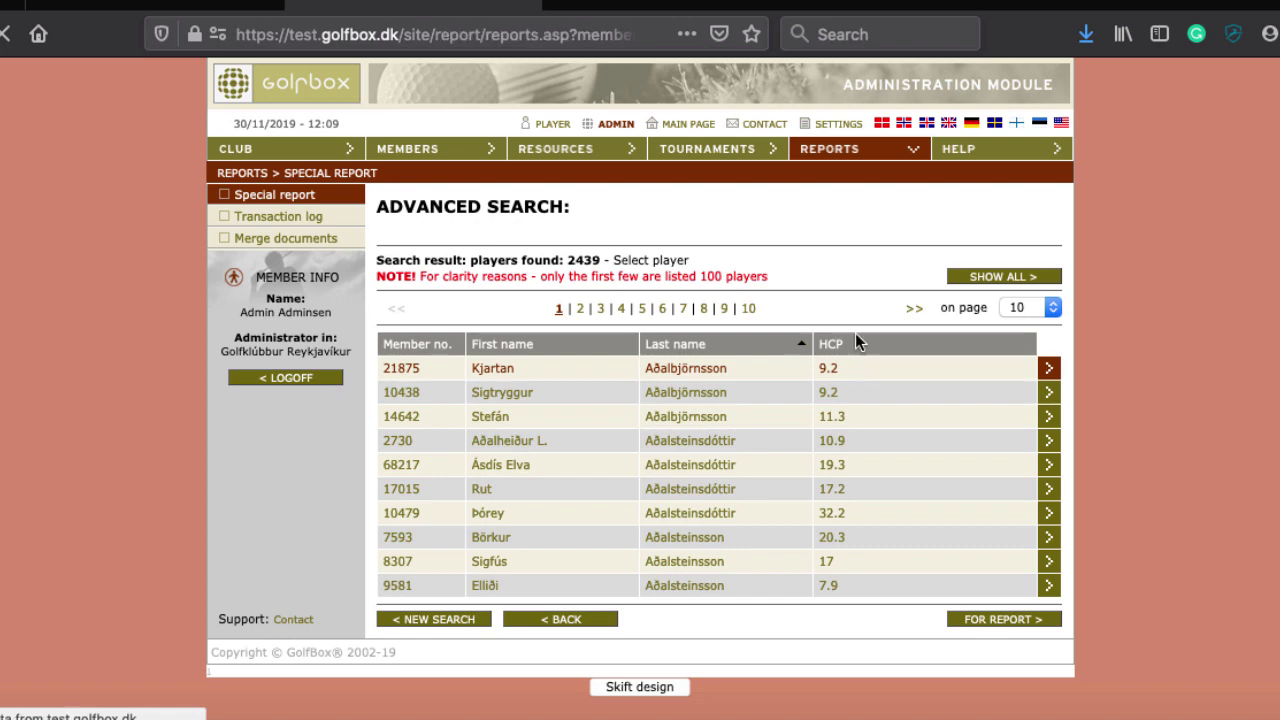
scroll(677, 552, down, 4)
scroll(677, 560, down, 1)
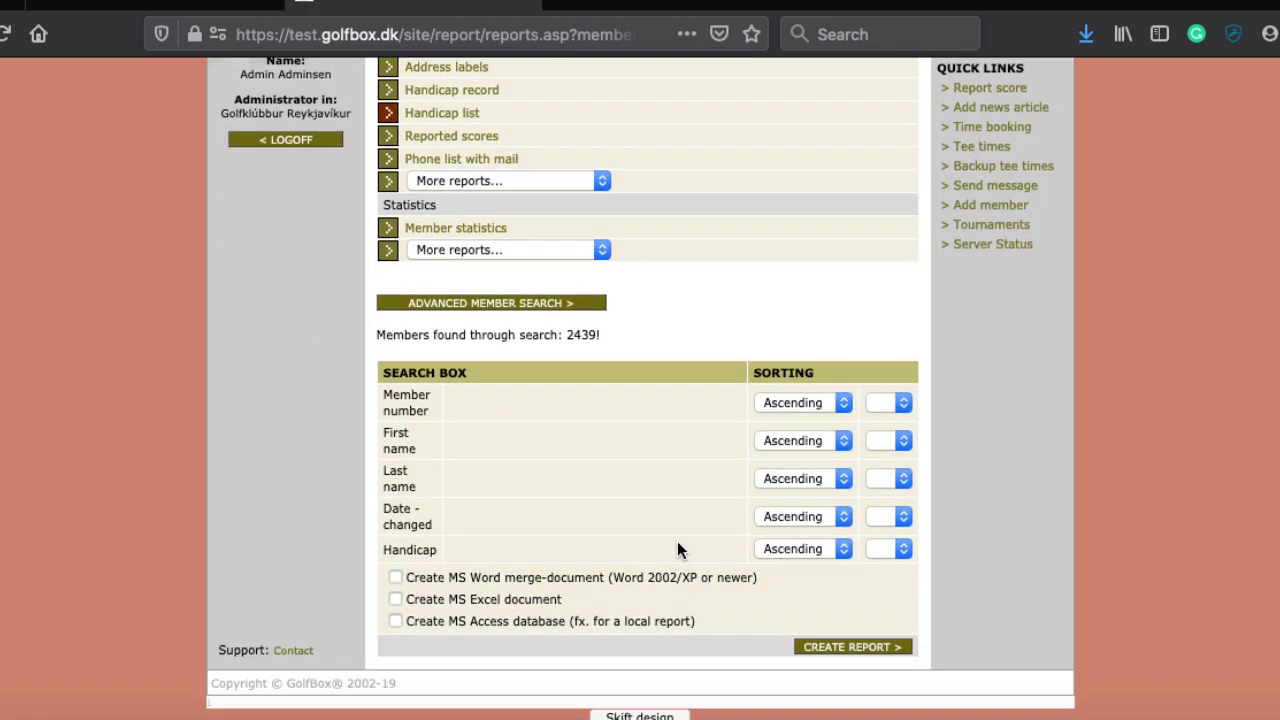
click(888, 402)
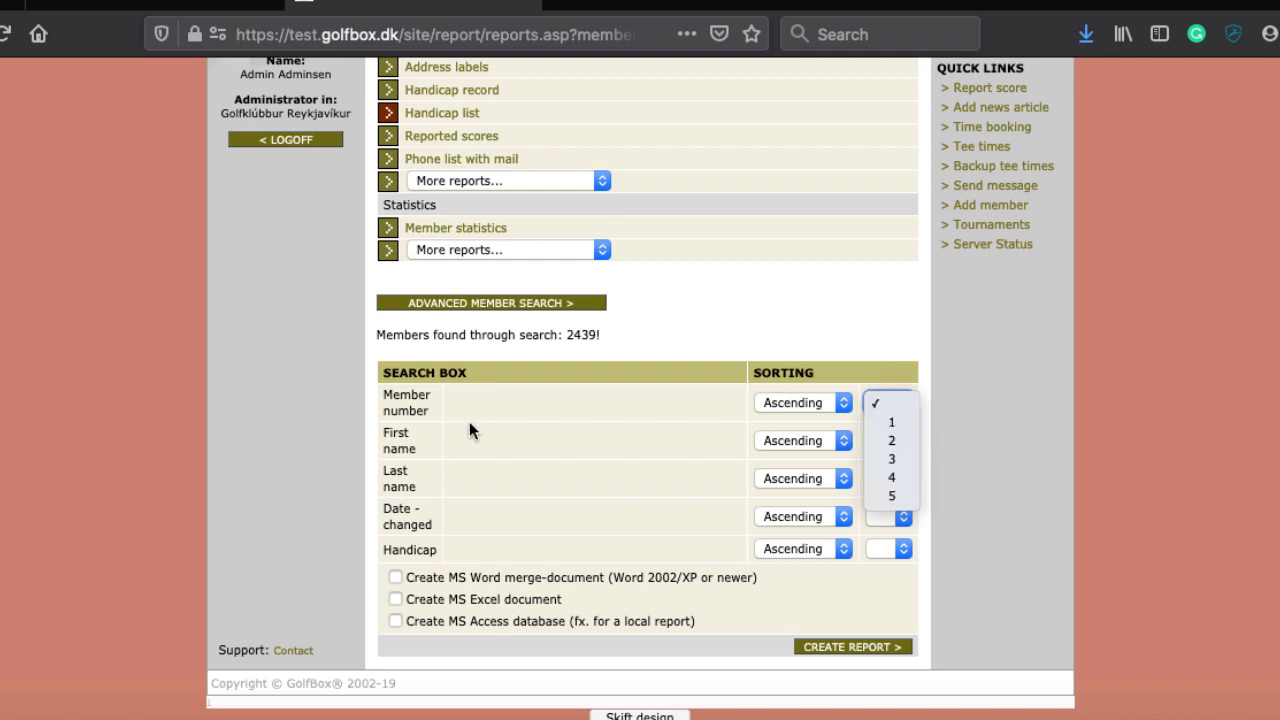
click(560, 457)
Set last-name sort priority to 1, choose Word merge-document output, and create the Handicap list
click(883, 478)
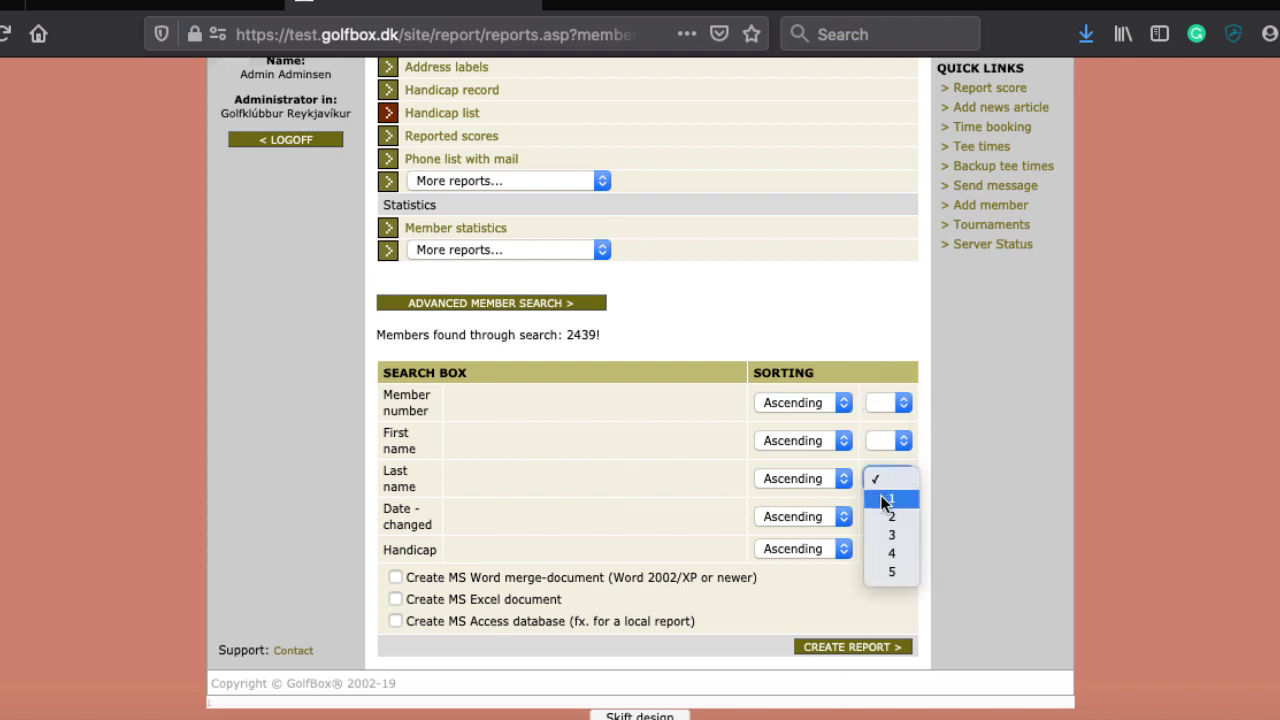
click(884, 499)
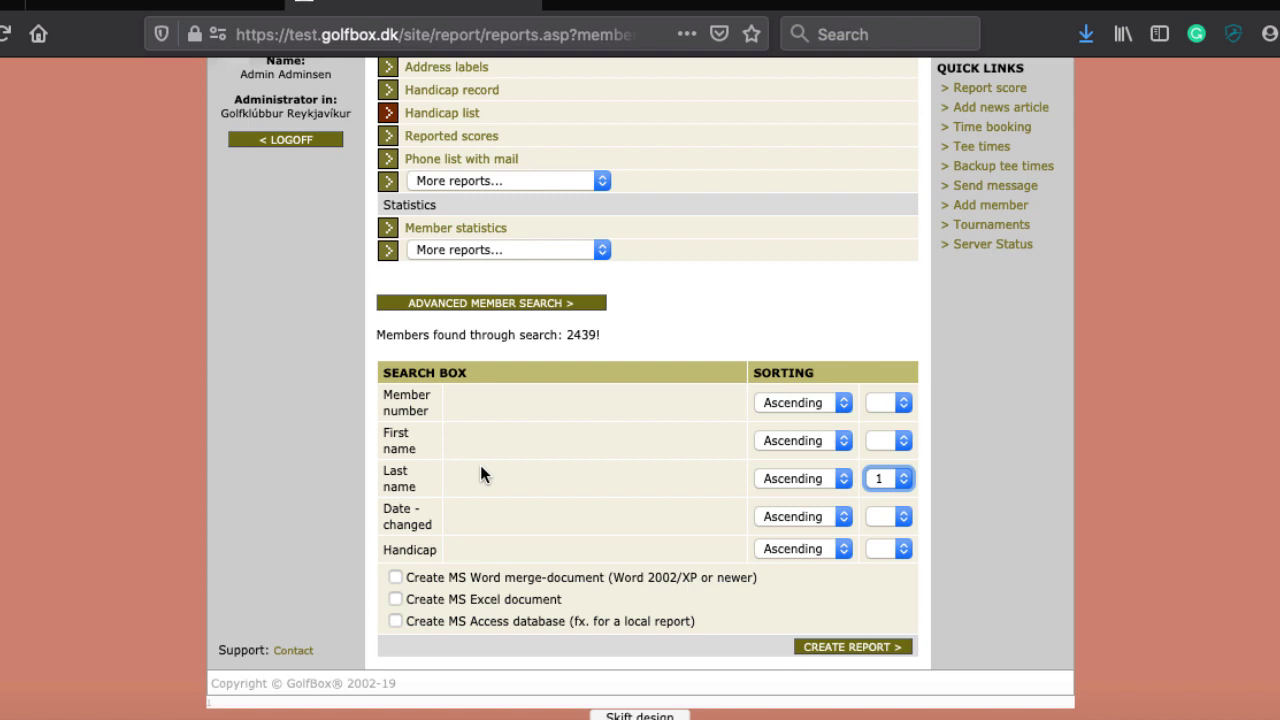
click(395, 578)
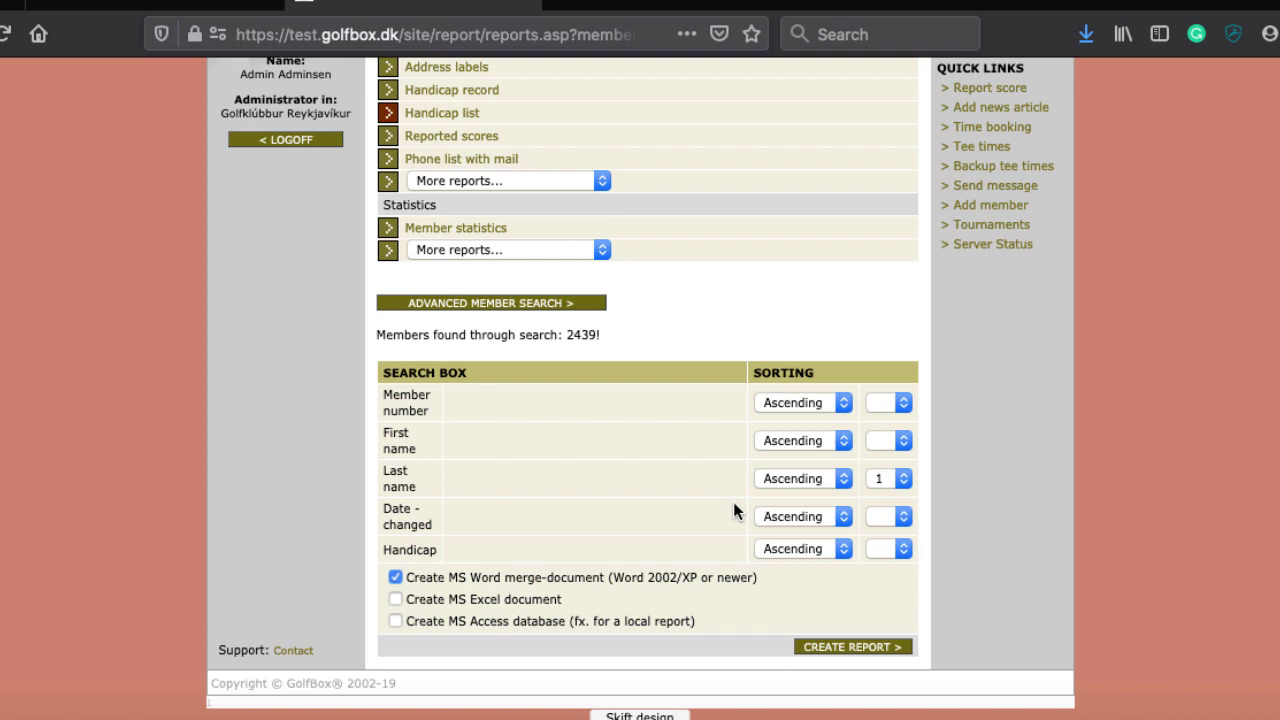
click(852, 648)
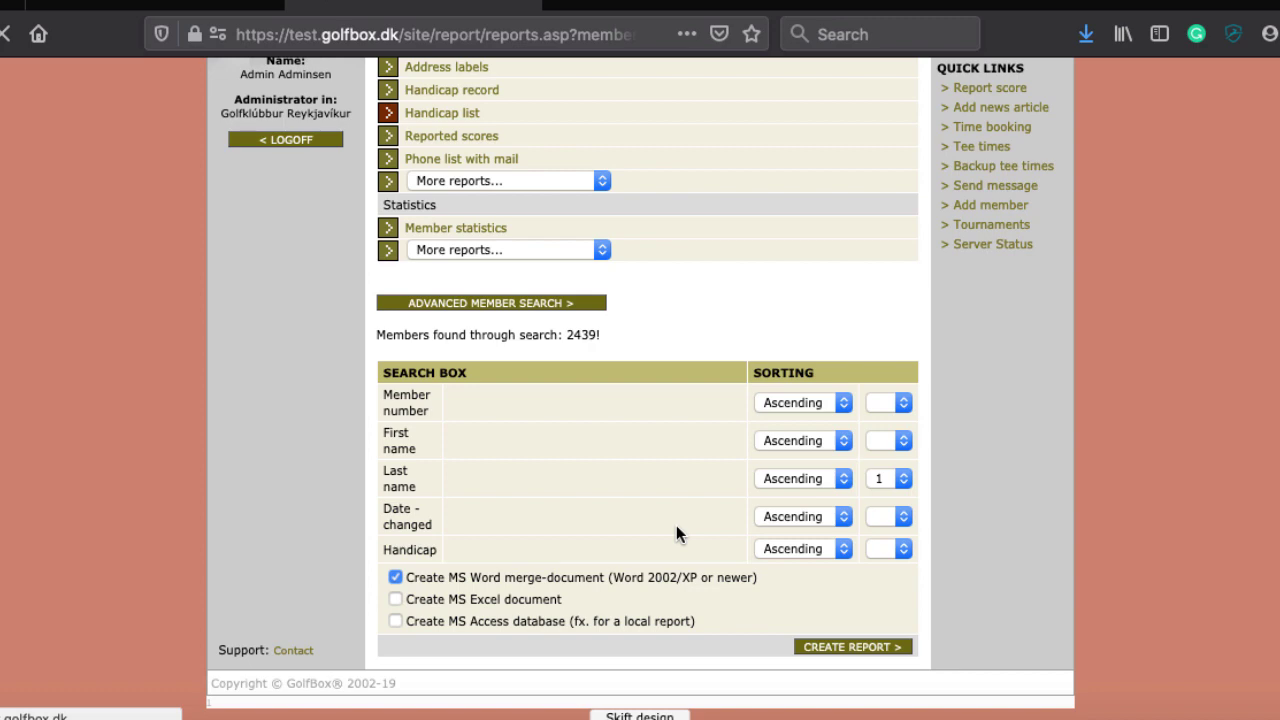
scroll(676, 525, down, 3)
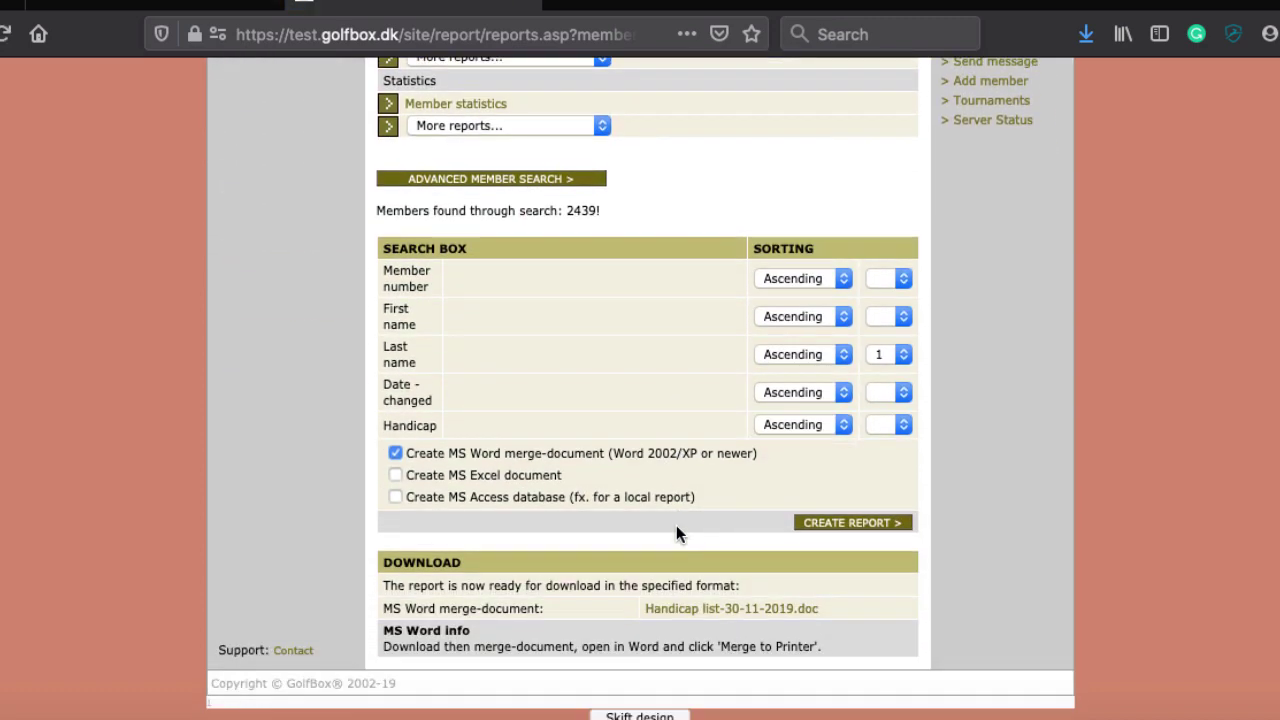
Open Handicap list-30-11-2019.doc in Word and remove its data/control source
click(761, 609)
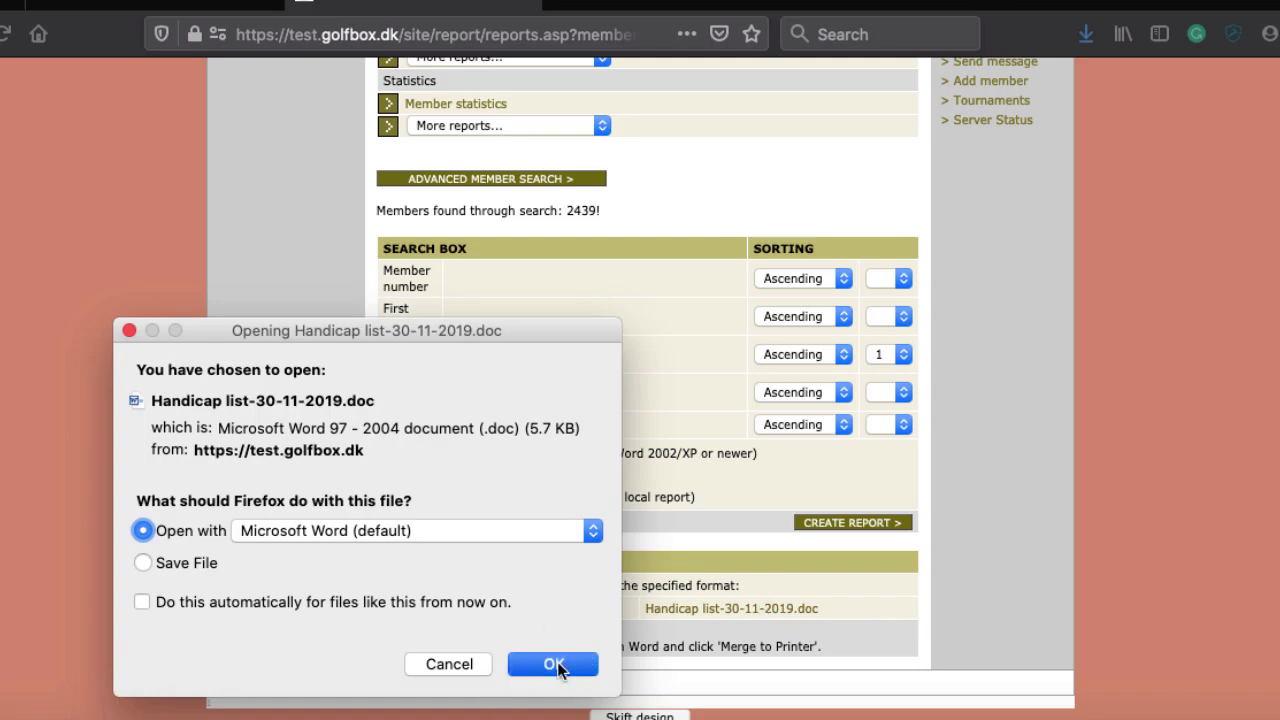
click(556, 662)
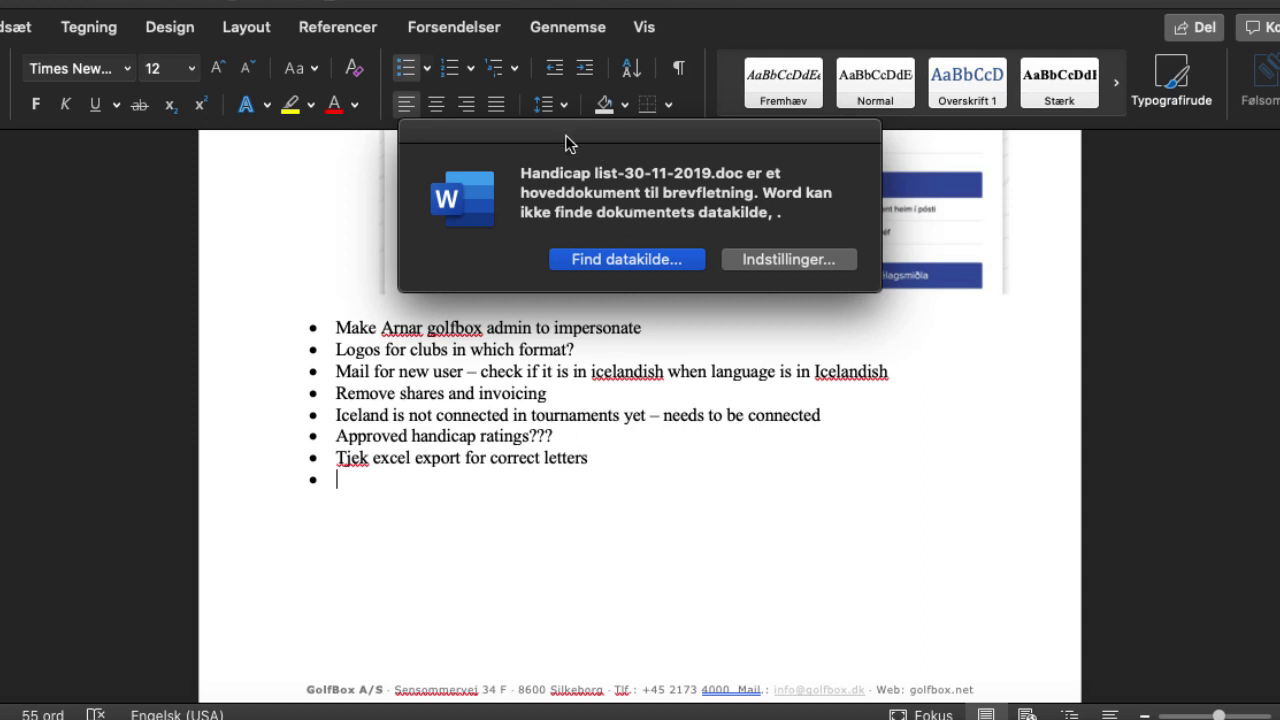
drag(565, 143, 651, 271)
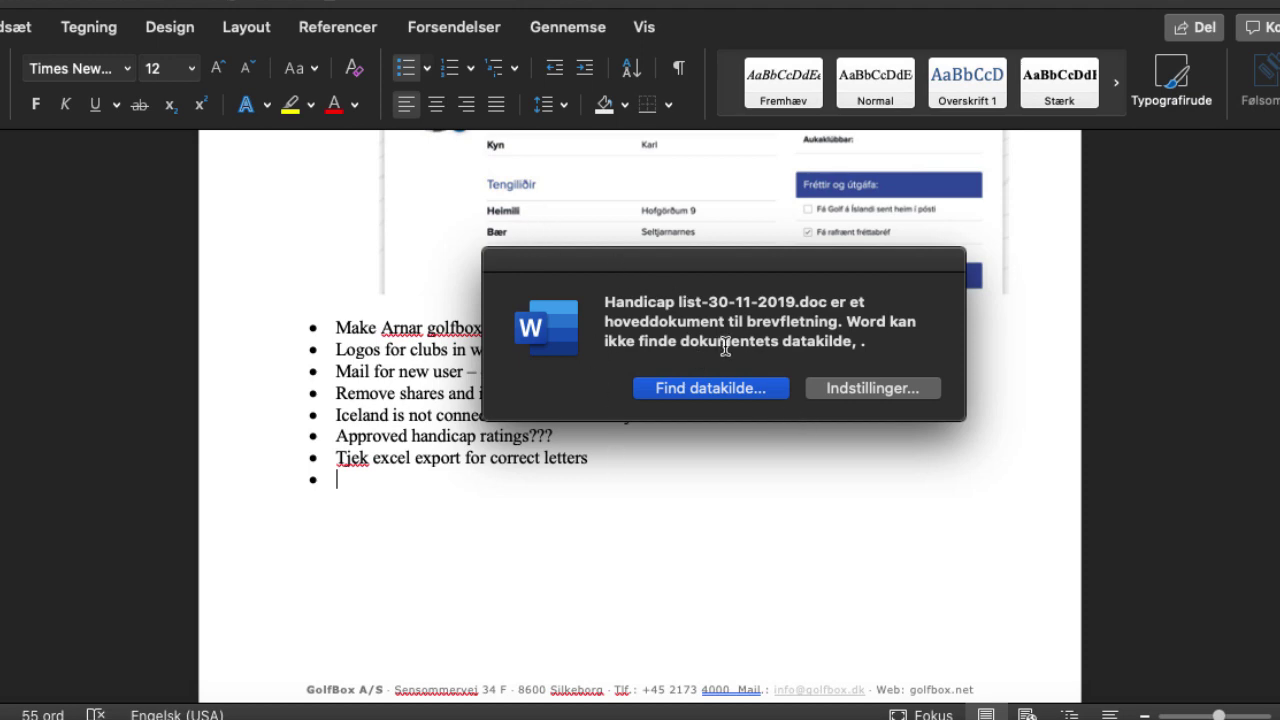
click(850, 386)
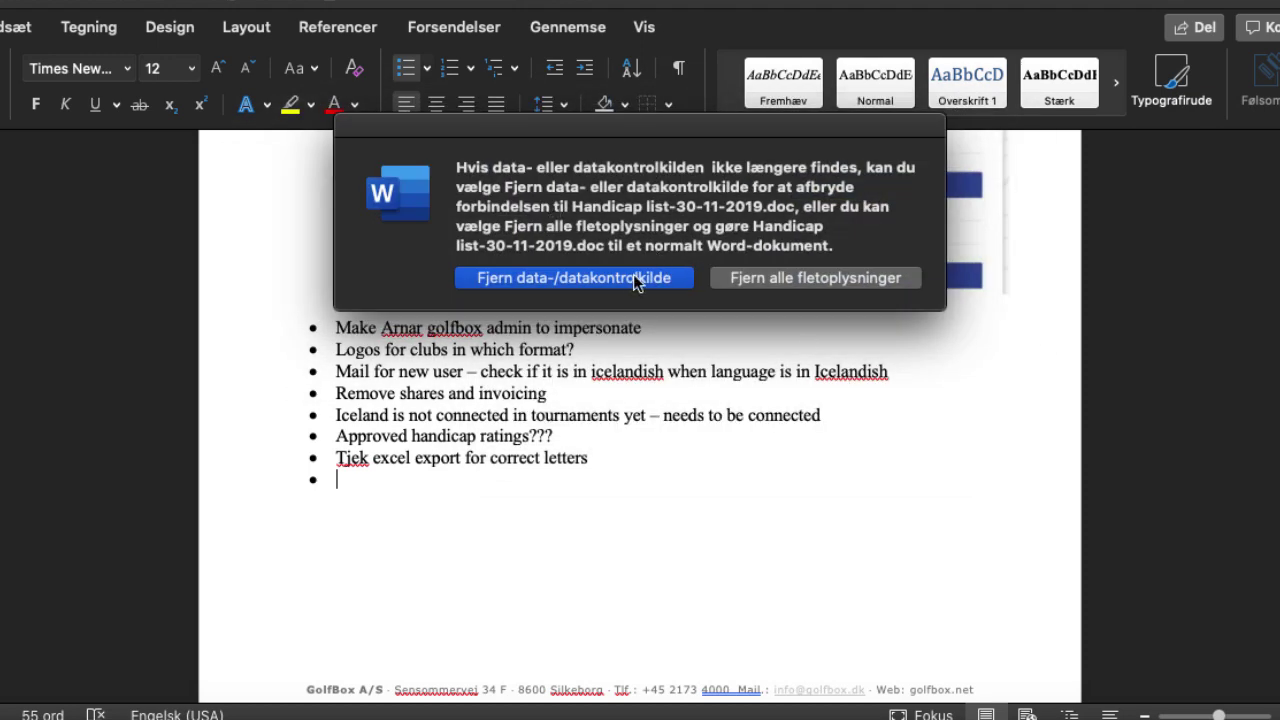
click(636, 283)
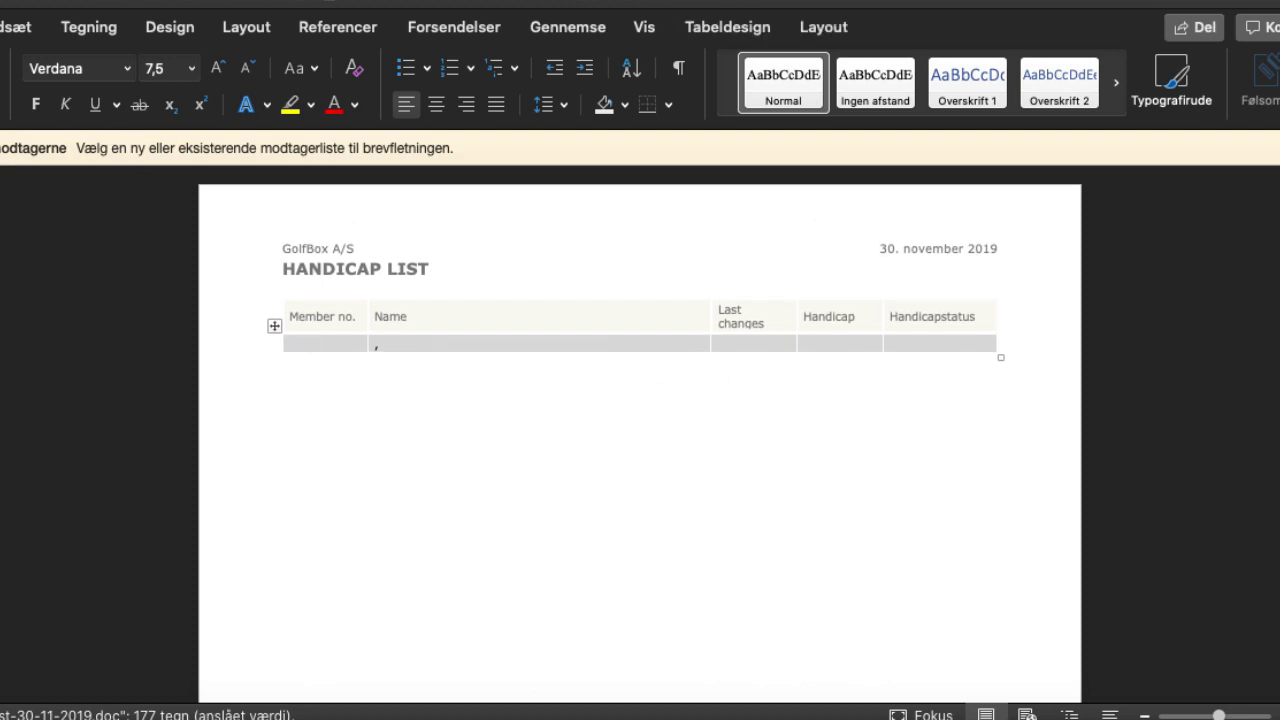
Cancel closing the Word document and return to the GolfBox download page
key(super+Tab)
key(super+shift+Tab)
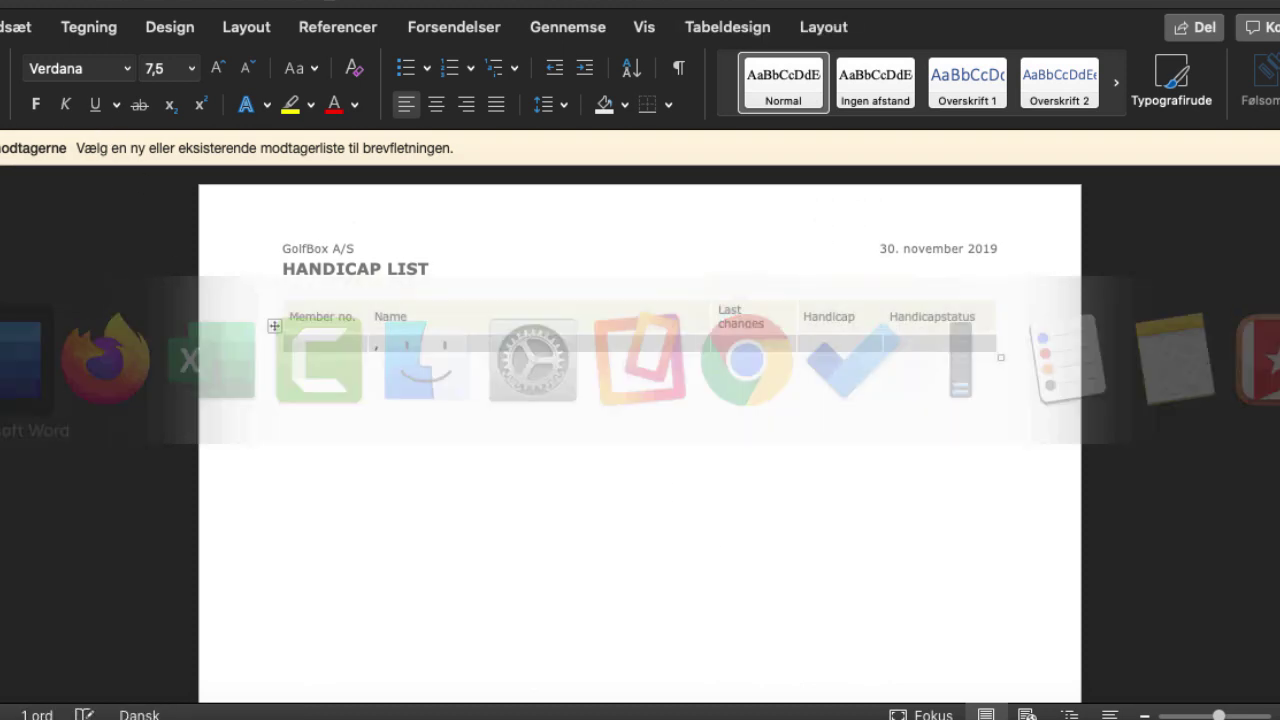
key(super+w)
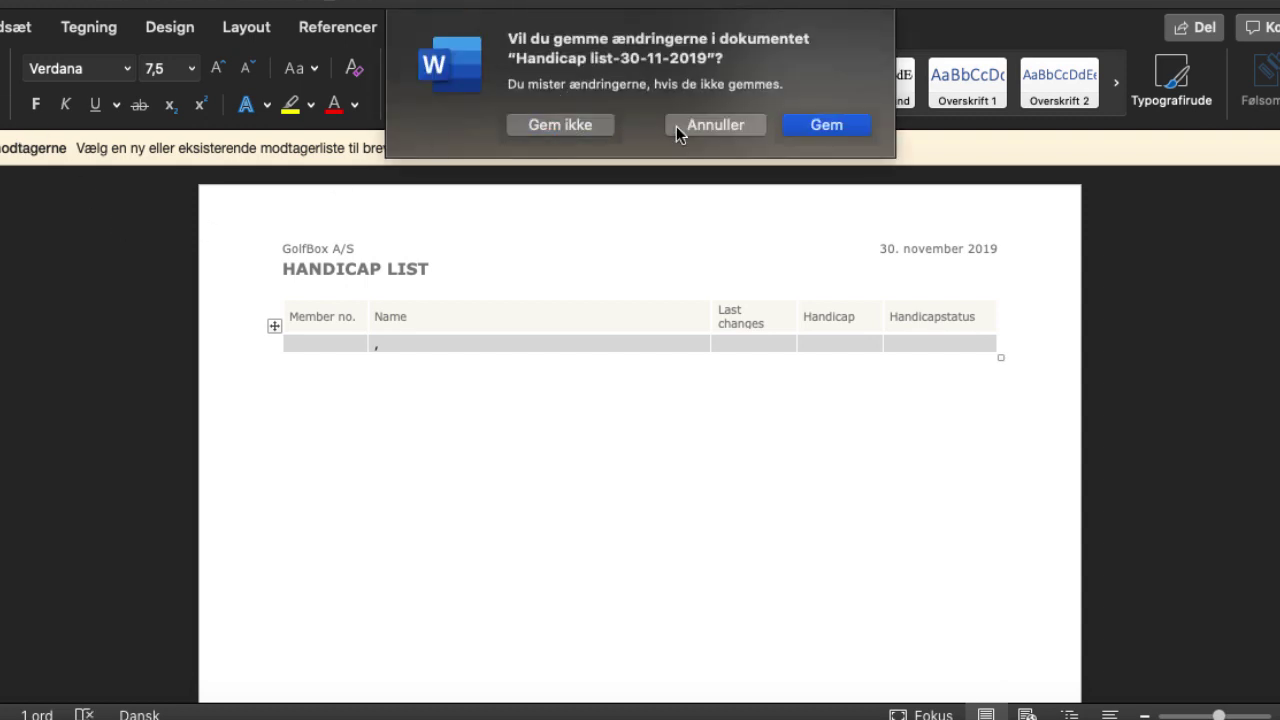
click(733, 128)
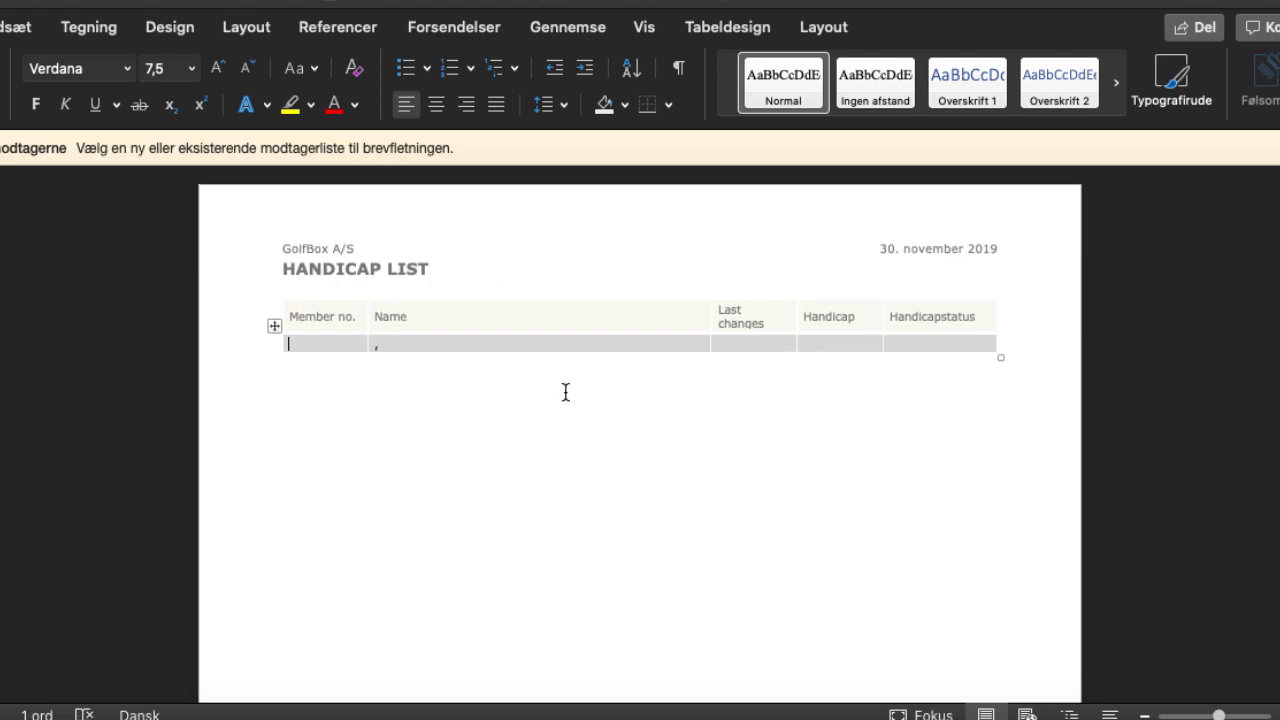
key(super+Tab)
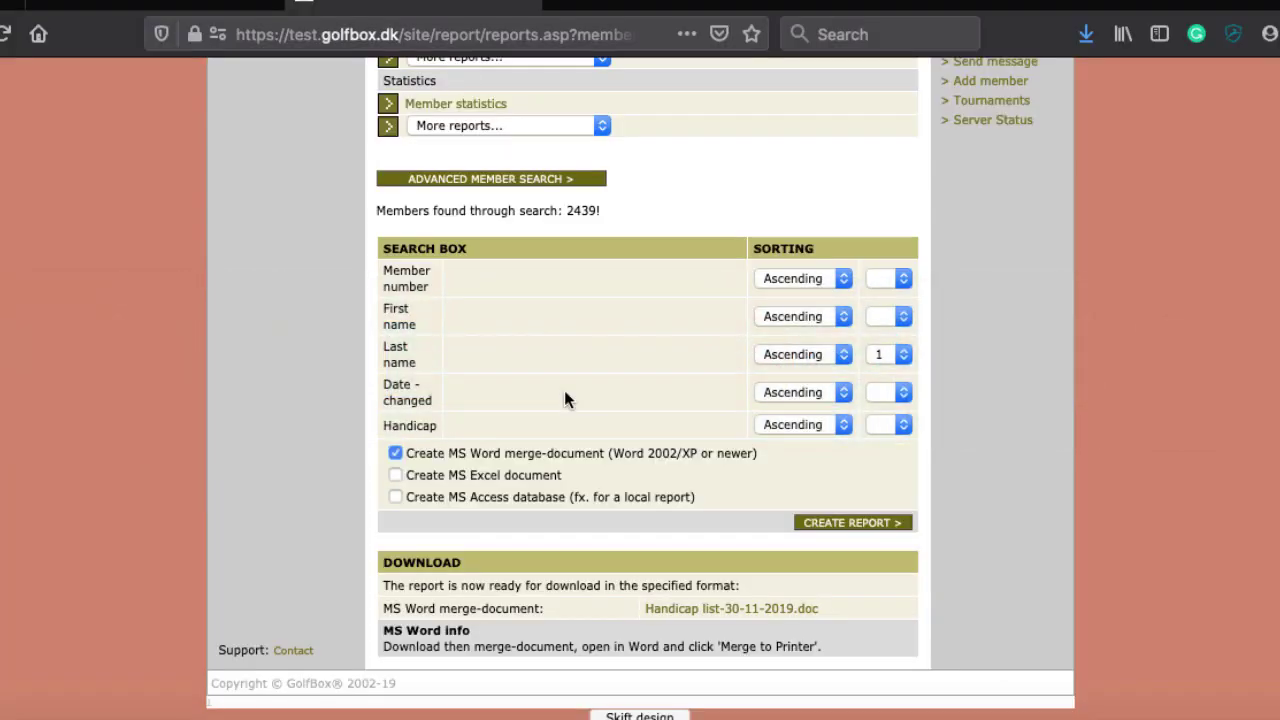
Close the Handicap list document in Word without saving (Gem ikke)
key(super+Tab)
key(super+Tab)
key(super+shift+Tab)
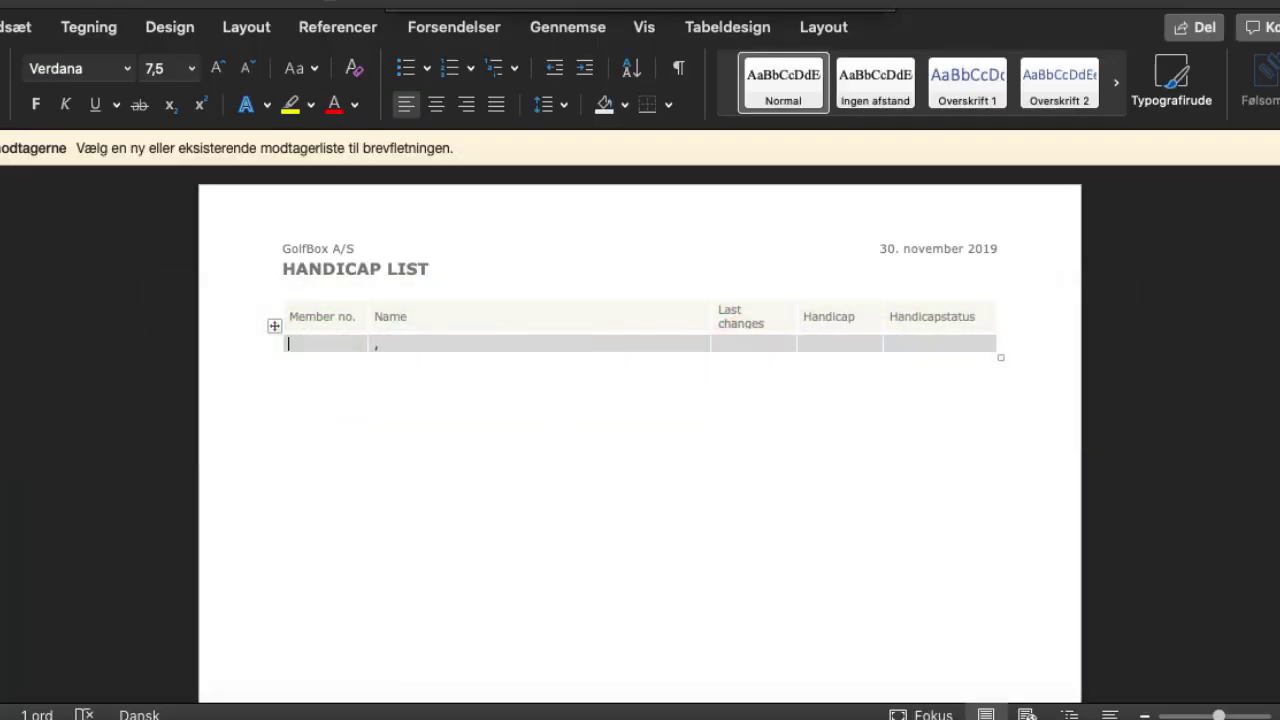
key(super+w)
click(580, 131)
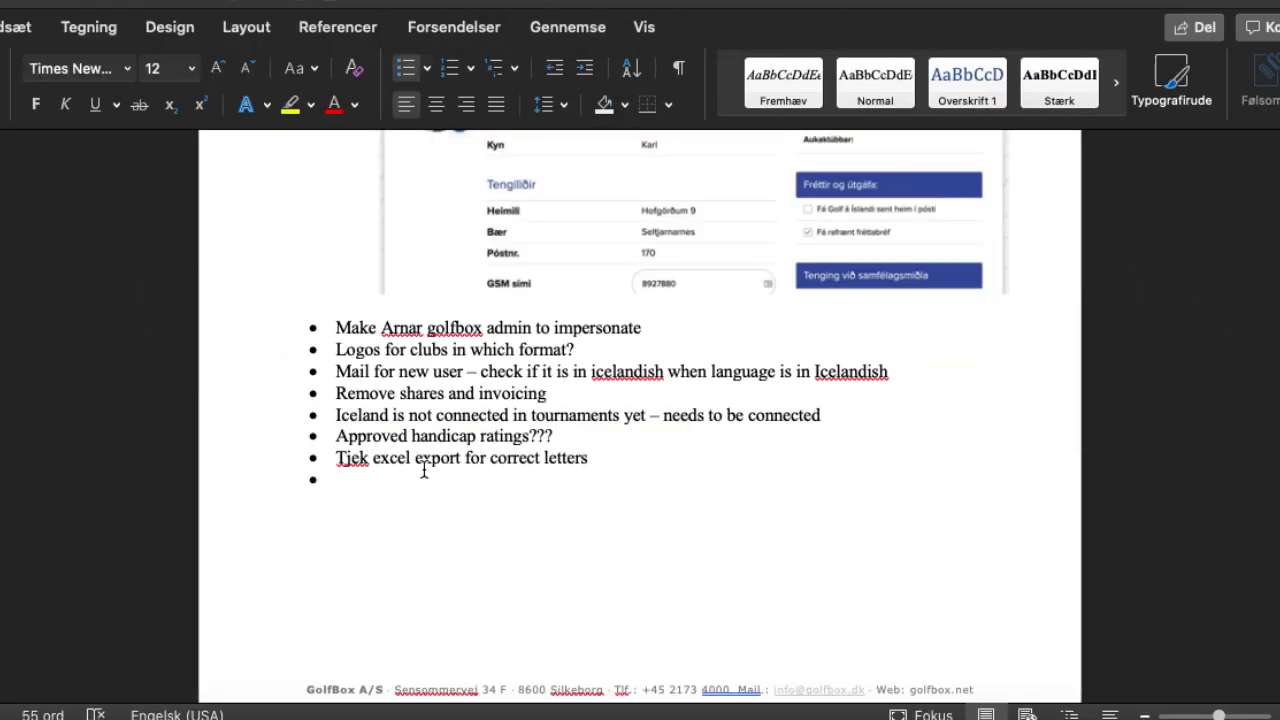
Add the note "Tjek mail merge mac?" as a bullet, then return to Firefox
text(Tjek mail merger)
key(BackSpace)
text(mac?)
key(Return)
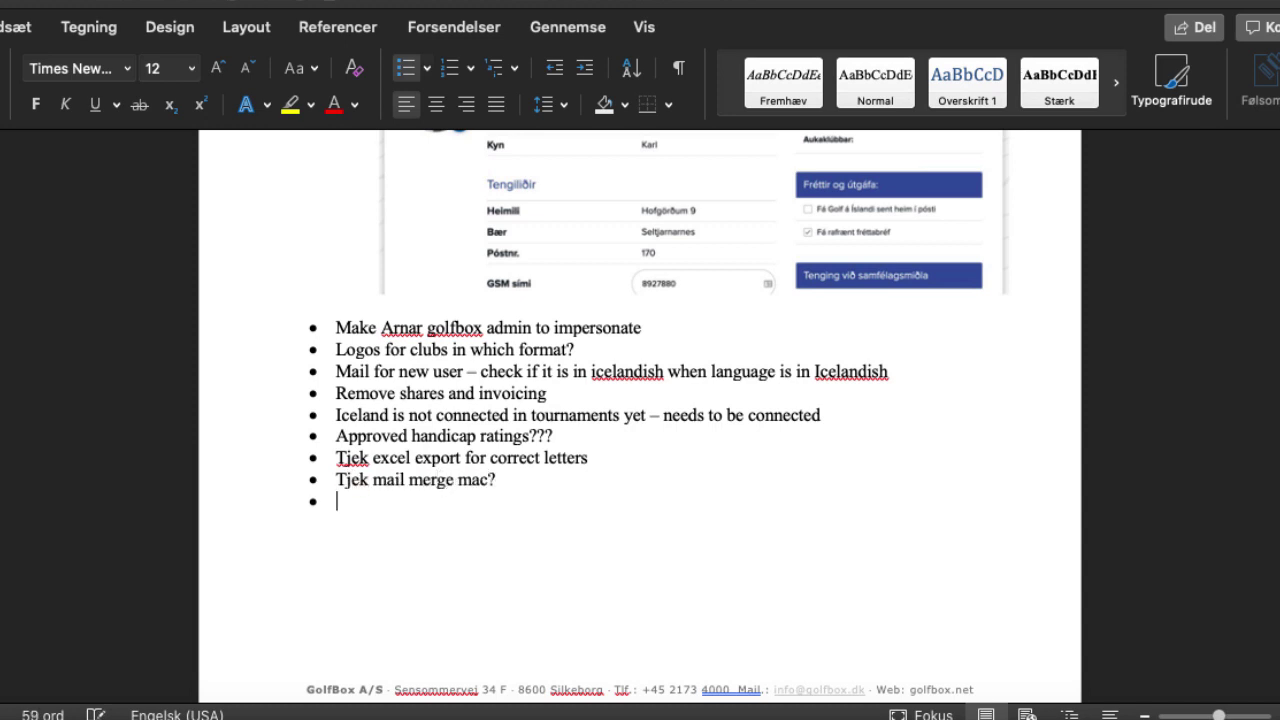
key(super+Tab)
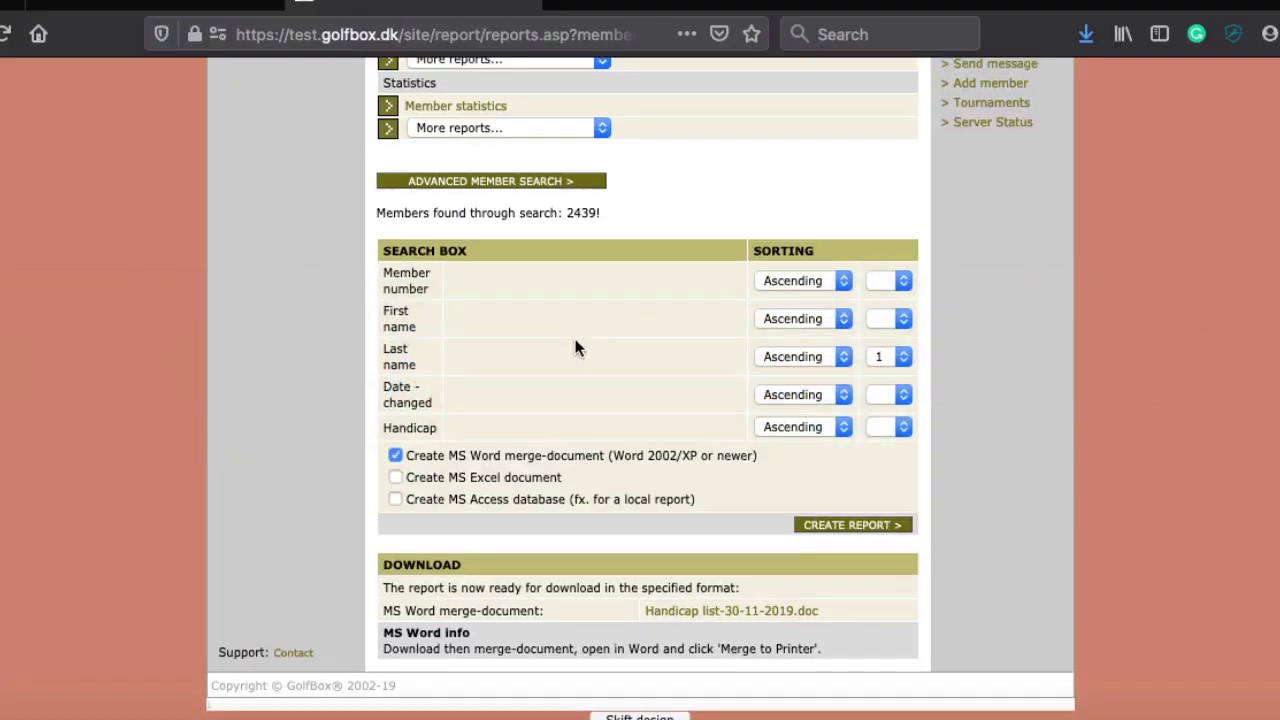
Create the Former members report sorted first by first name as an Excel document
scroll(574, 346, up, 5)
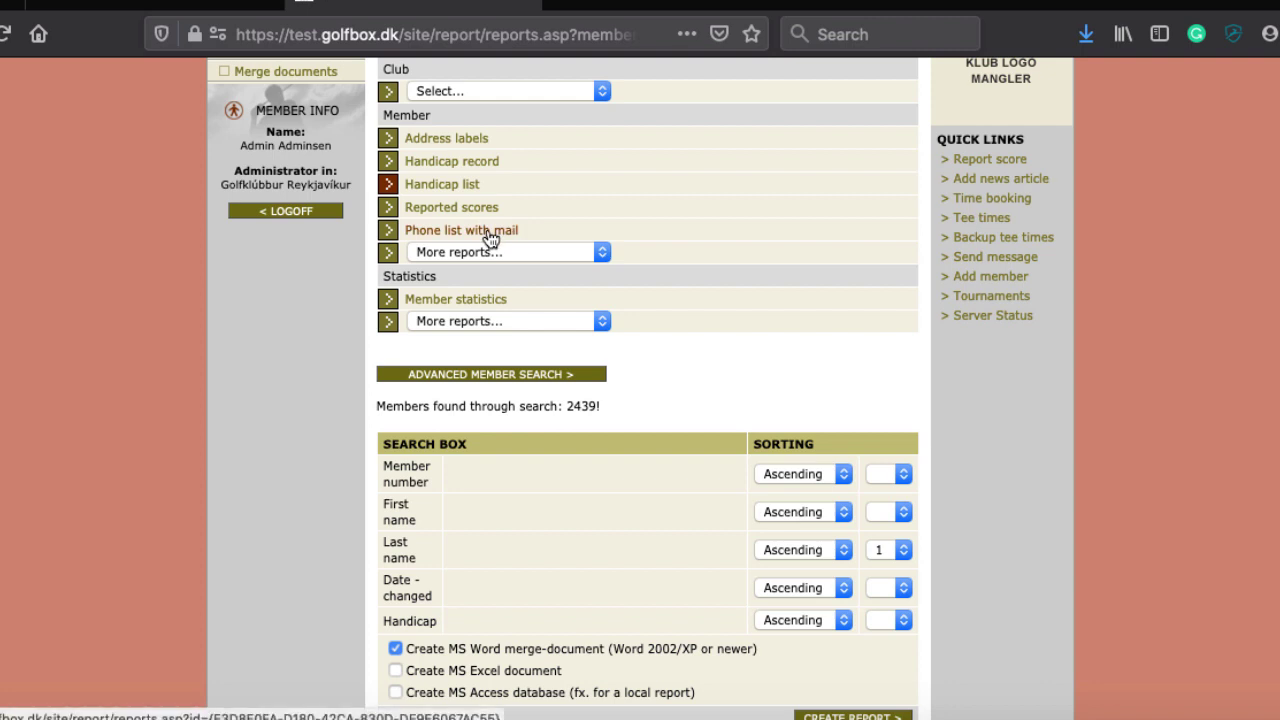
click(537, 257)
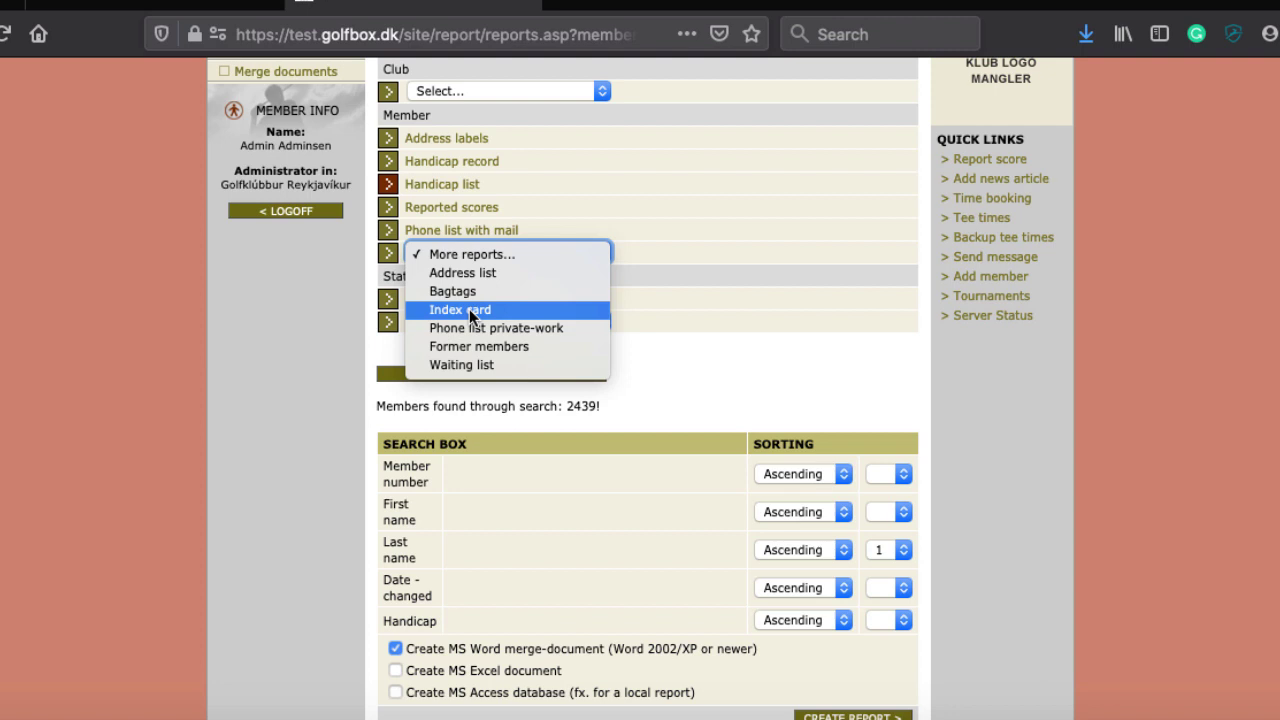
click(430, 346)
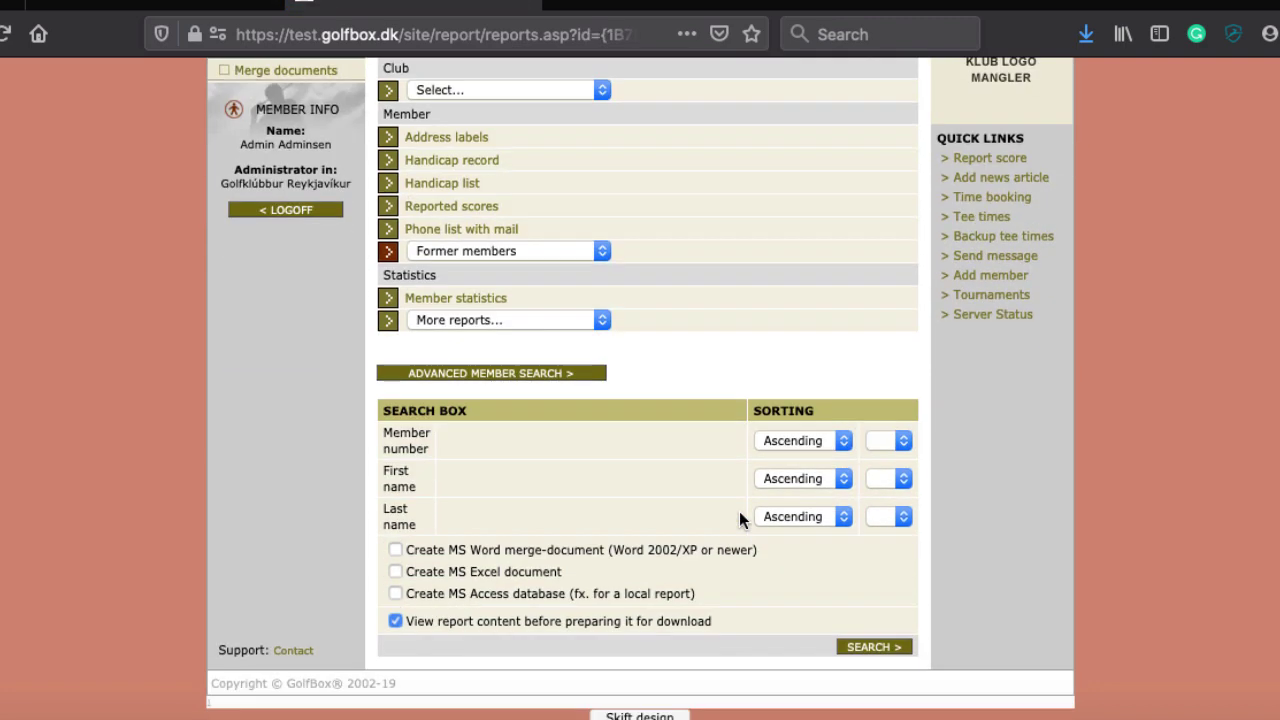
click(903, 478)
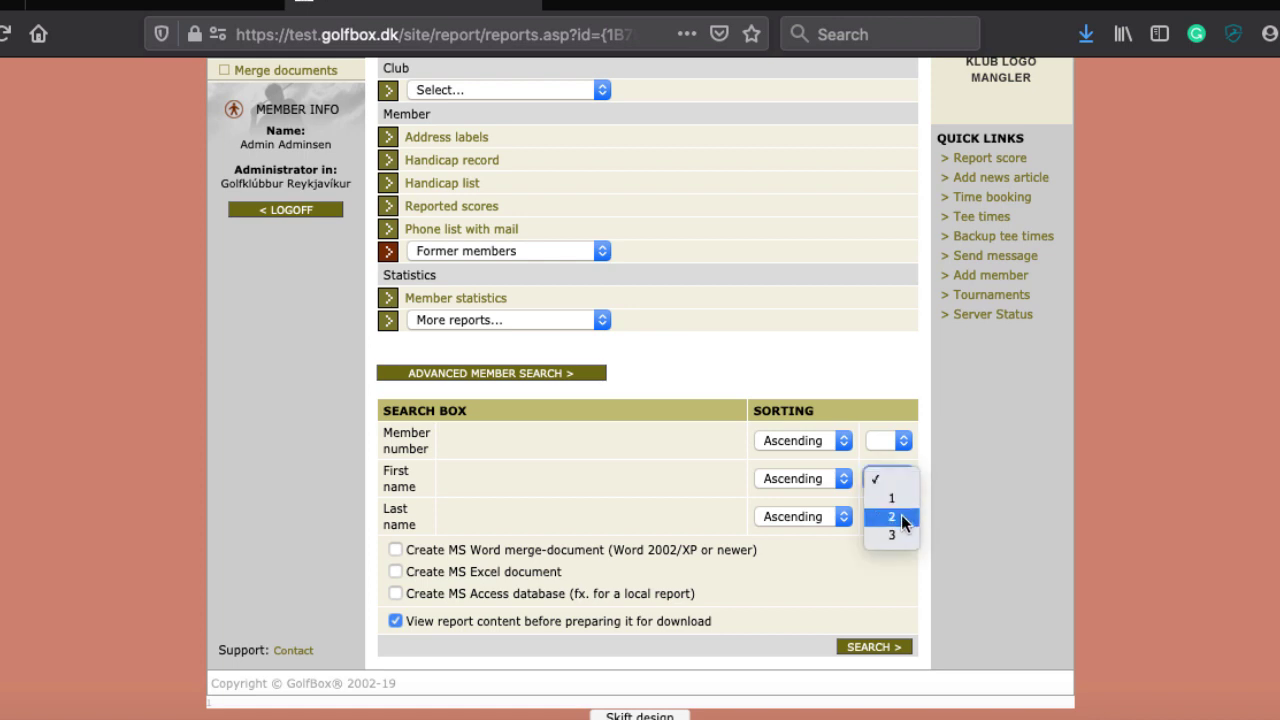
click(900, 497)
click(396, 572)
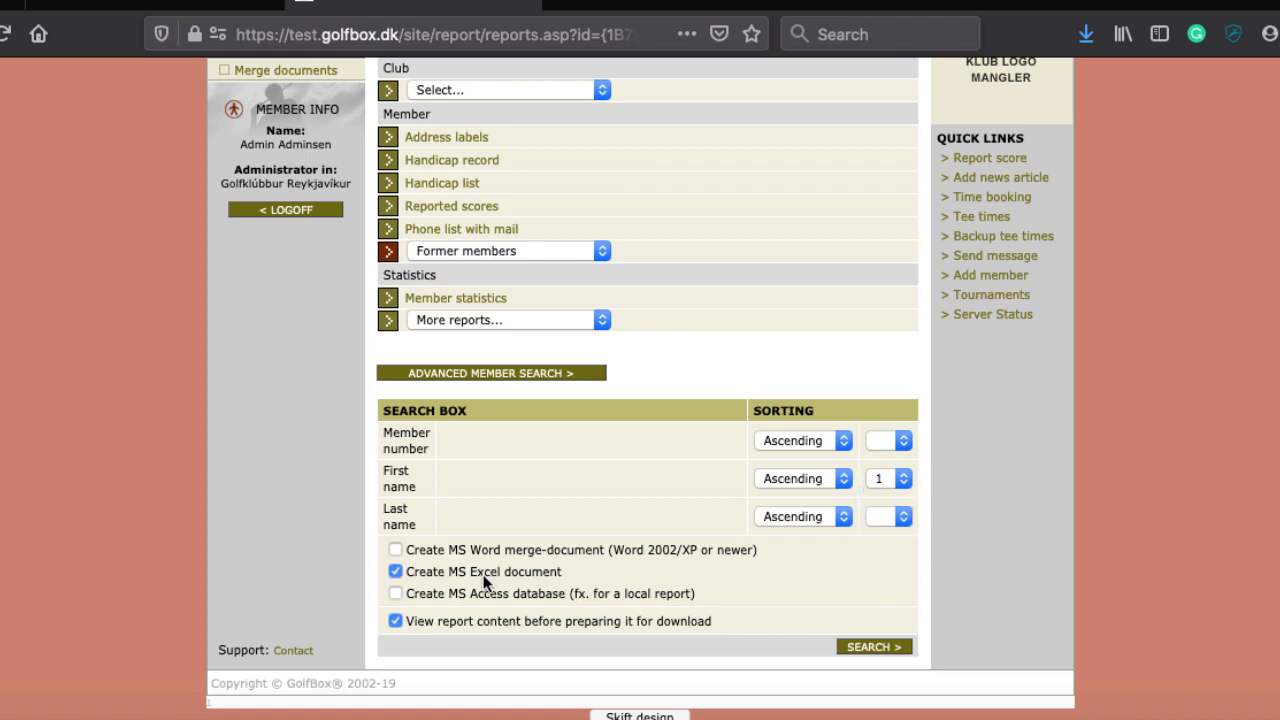
click(395, 621)
click(796, 647)
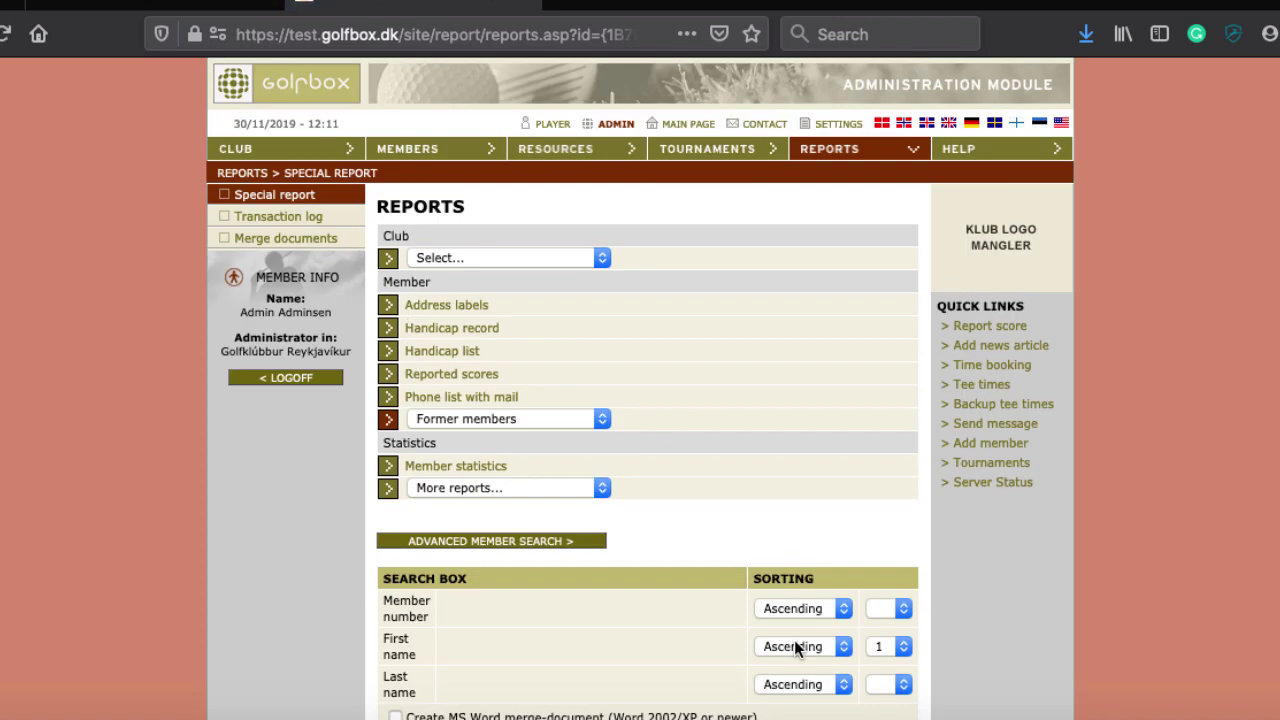
Download Former members-30-11-2019.xls and confirm opening it
scroll(794, 640, down, 5)
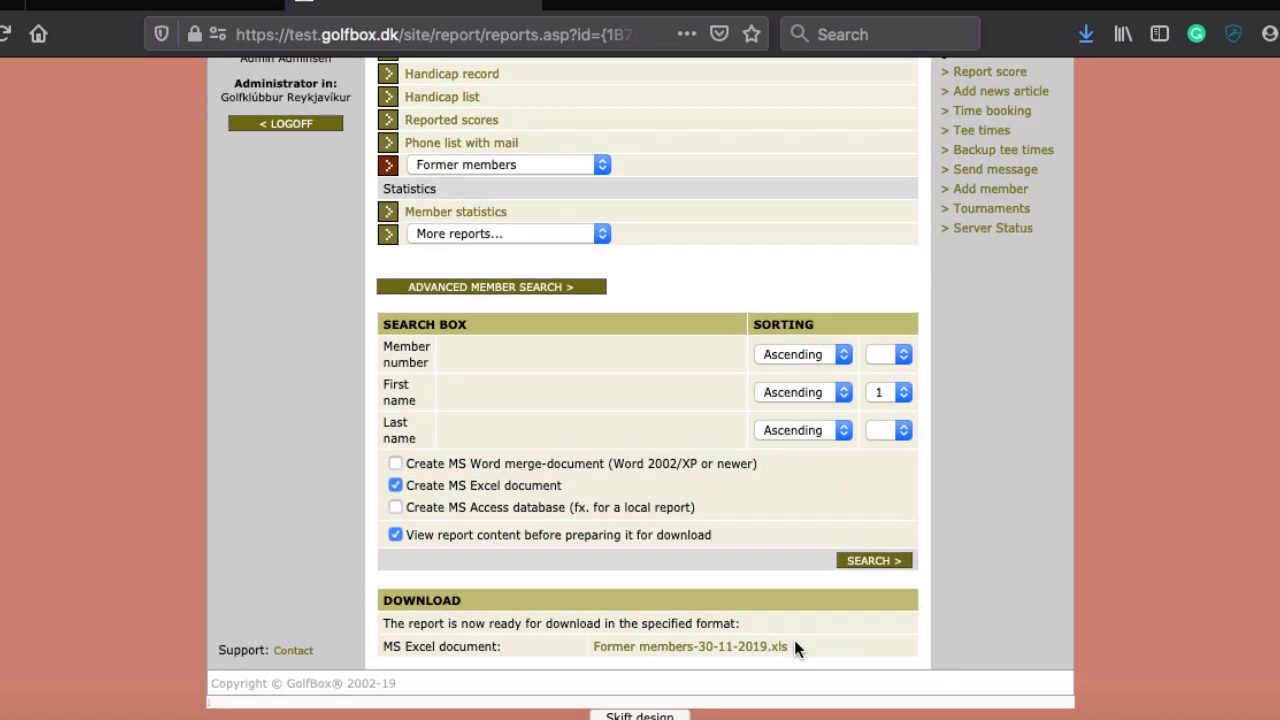
click(716, 647)
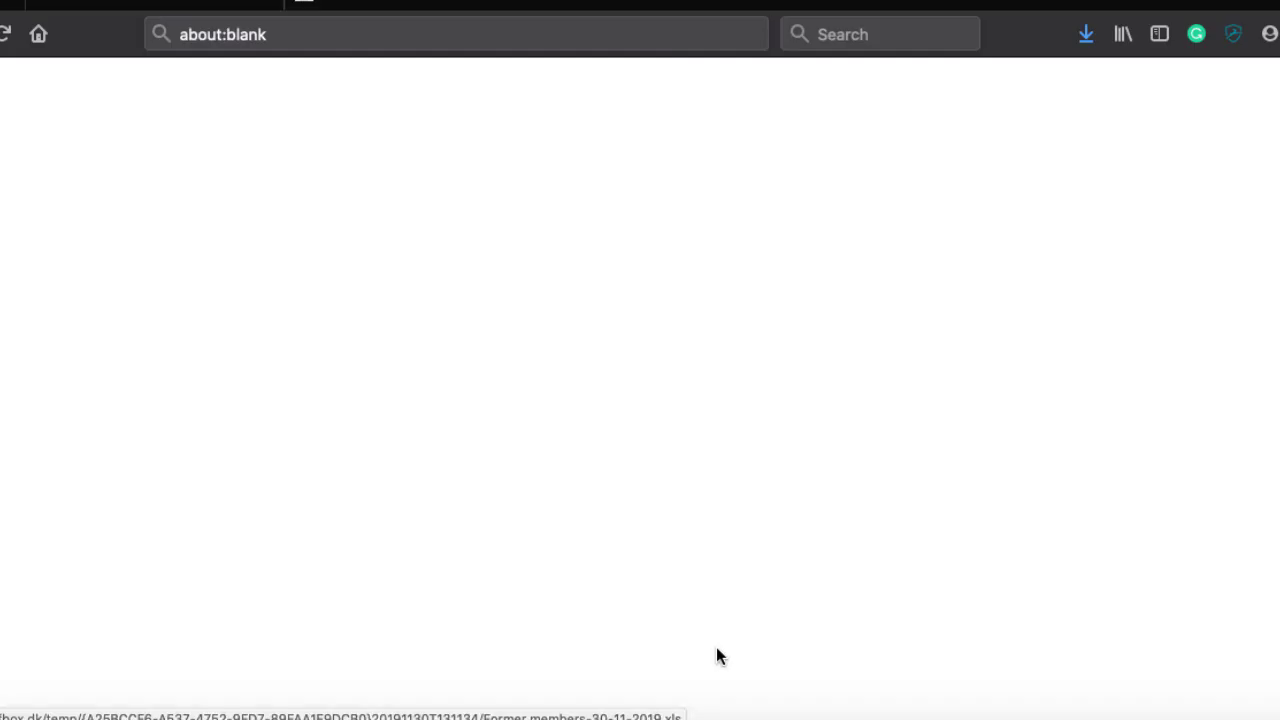
click(547, 664)
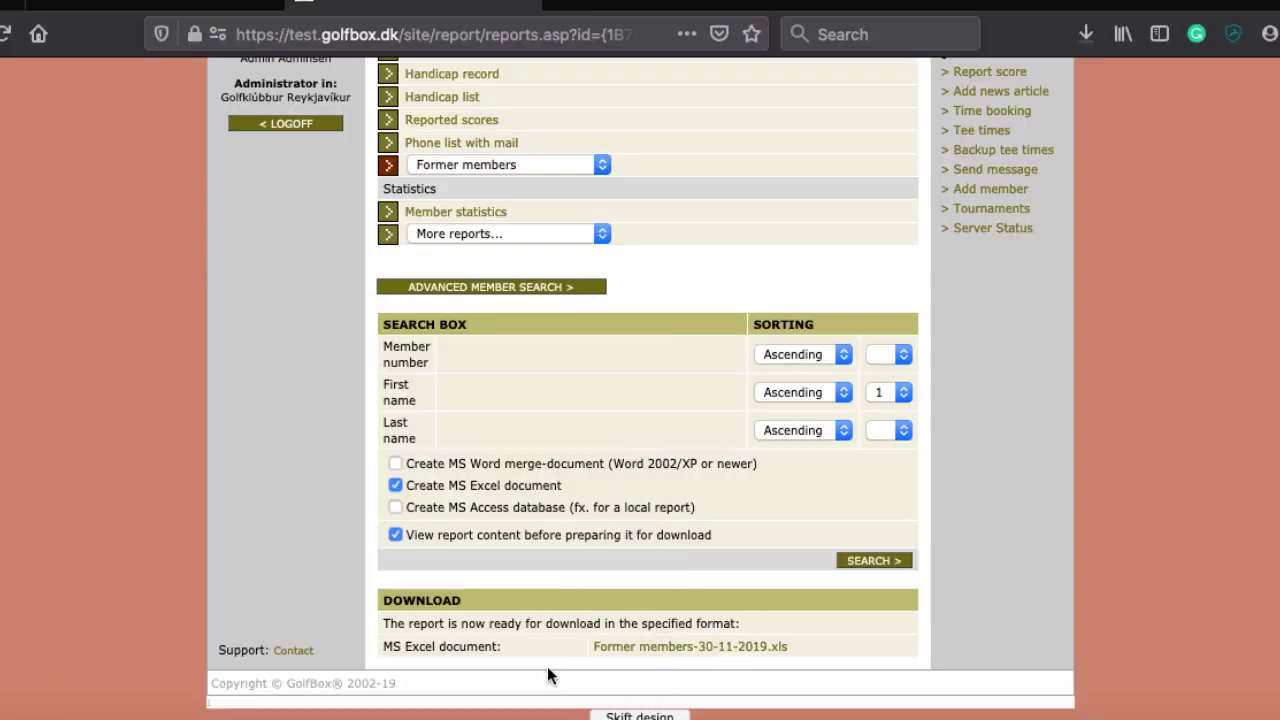
Accept Excel's file format warning, then return to GolfBox's REPORTS overview page
click(724, 289)
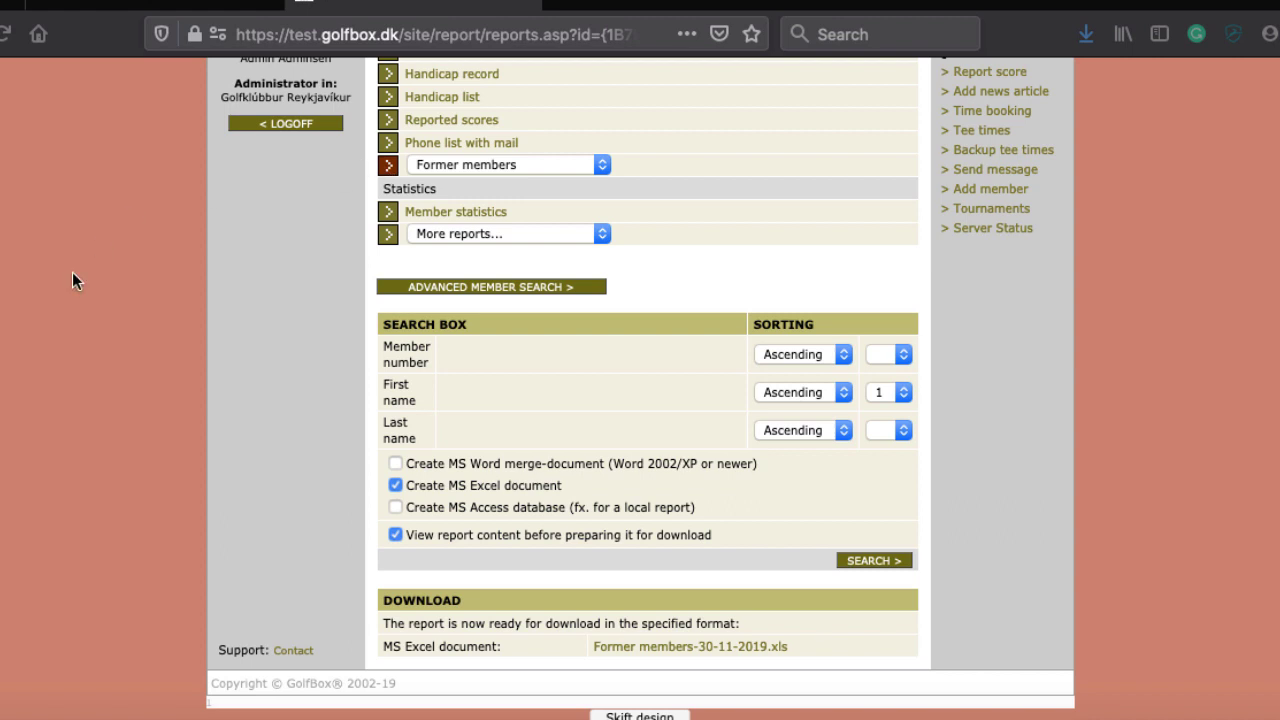
scroll(289, 307, up, 5)
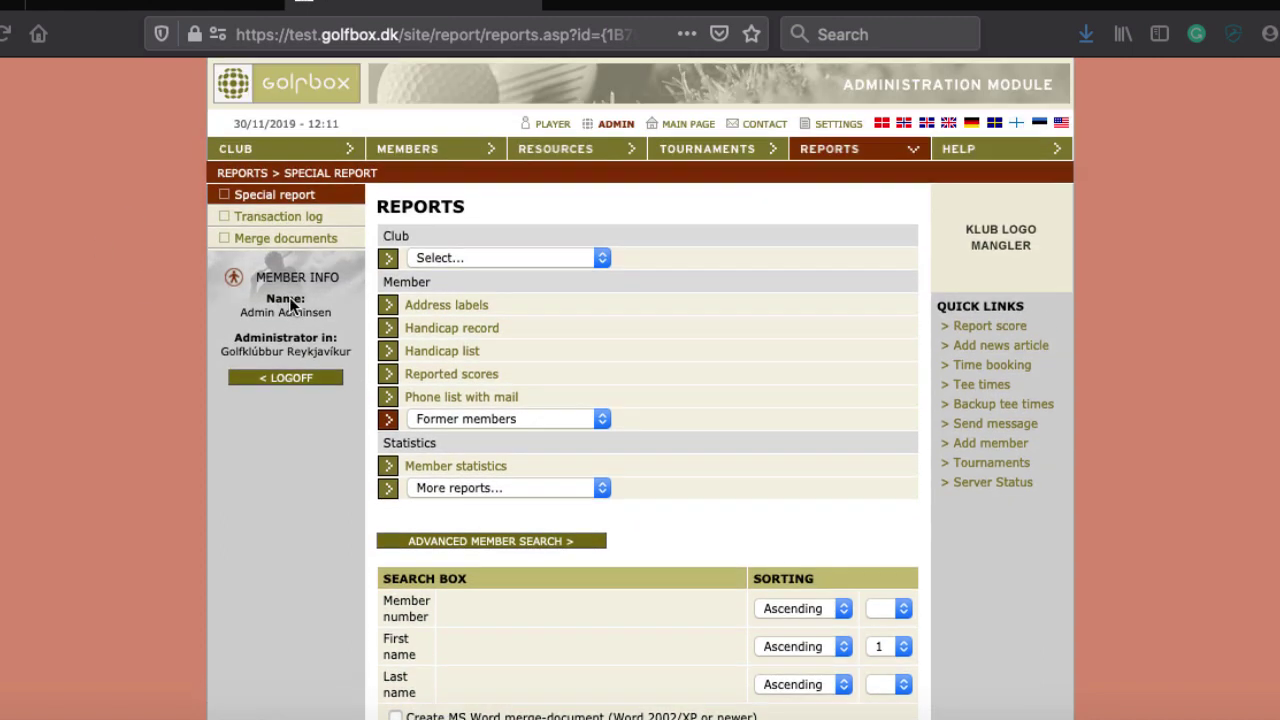
click(845, 155)
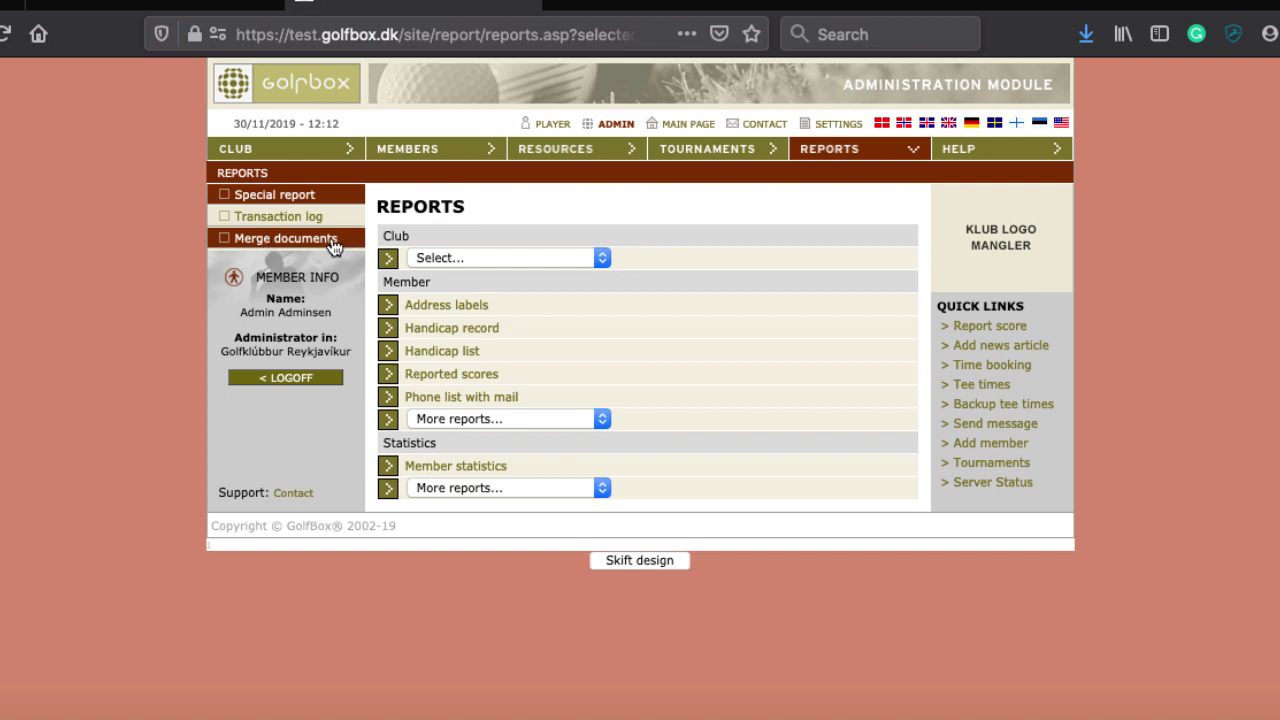
drag(340, 247, 234, 247)
Open Merge documents, then paste and delete the club lines in the Word notes
click(236, 247)
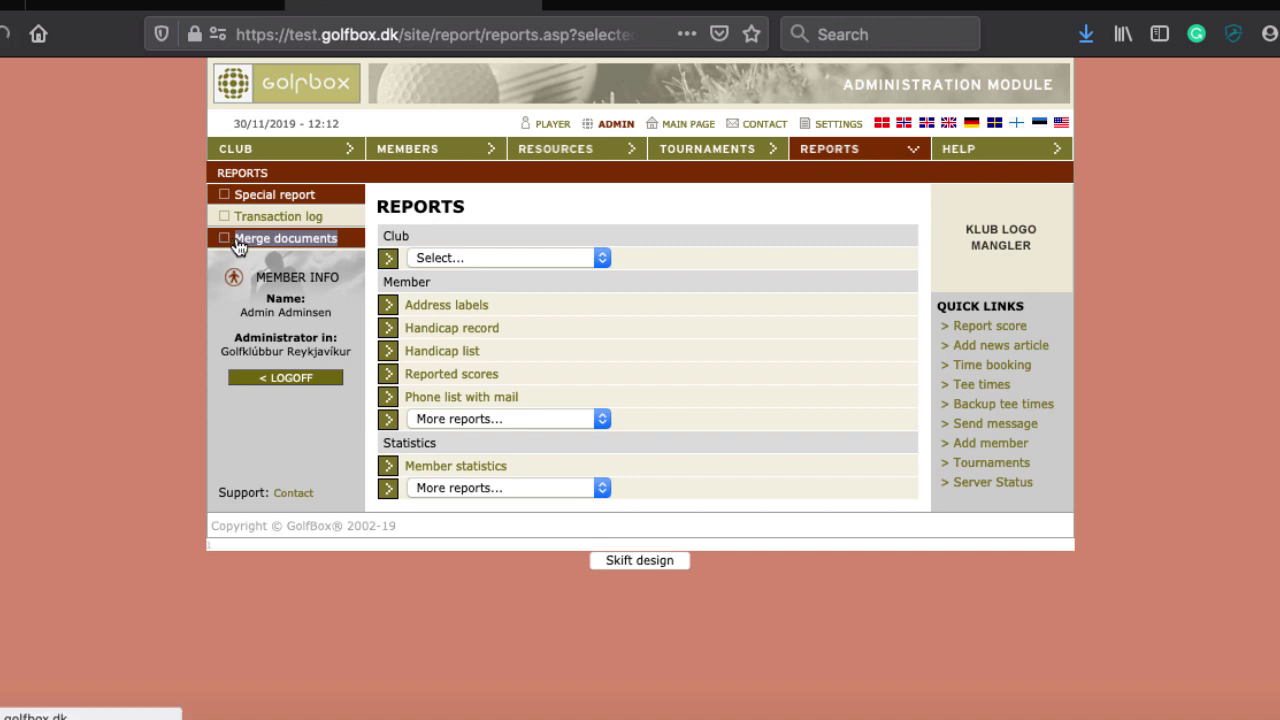
key(super+Tab)
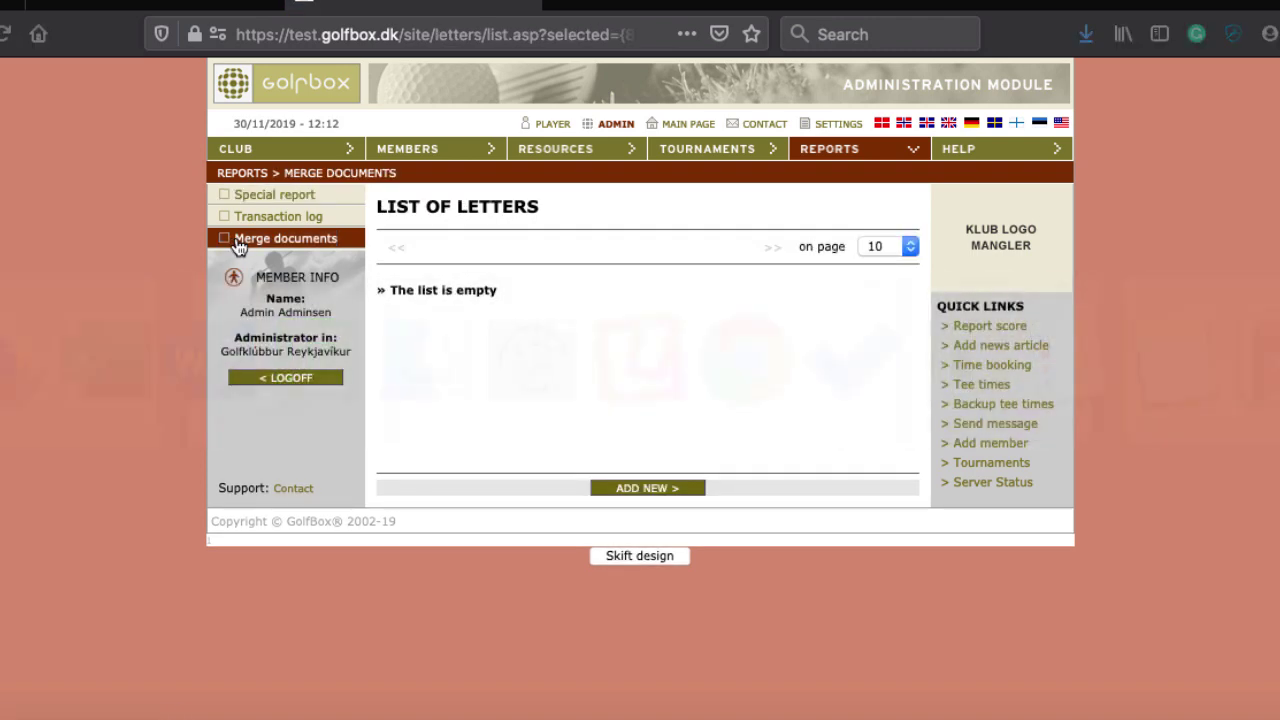
key(super+Tab)
key(super+Tab)
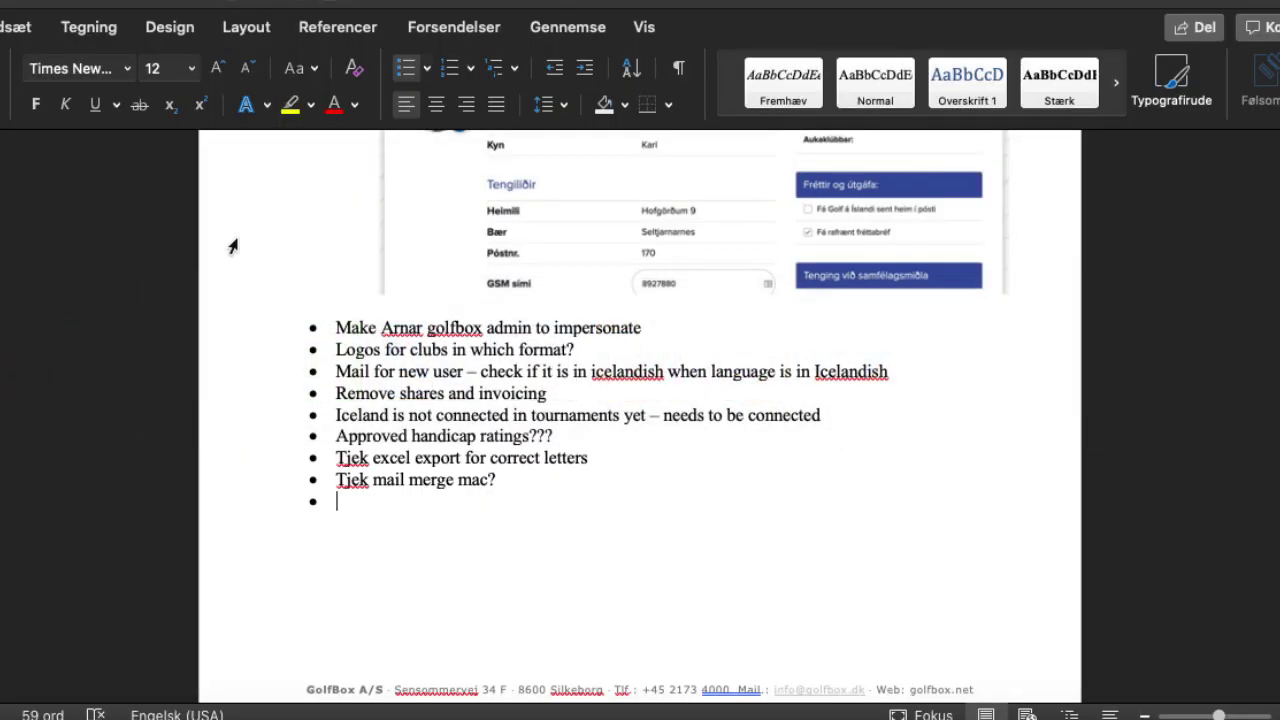
text(IS-33-adm	Golfklúbburinn Hvammur IS-34-adm	Golfklúbbur Húsavíkur)
key(shift+Home)
key(shift+Up)
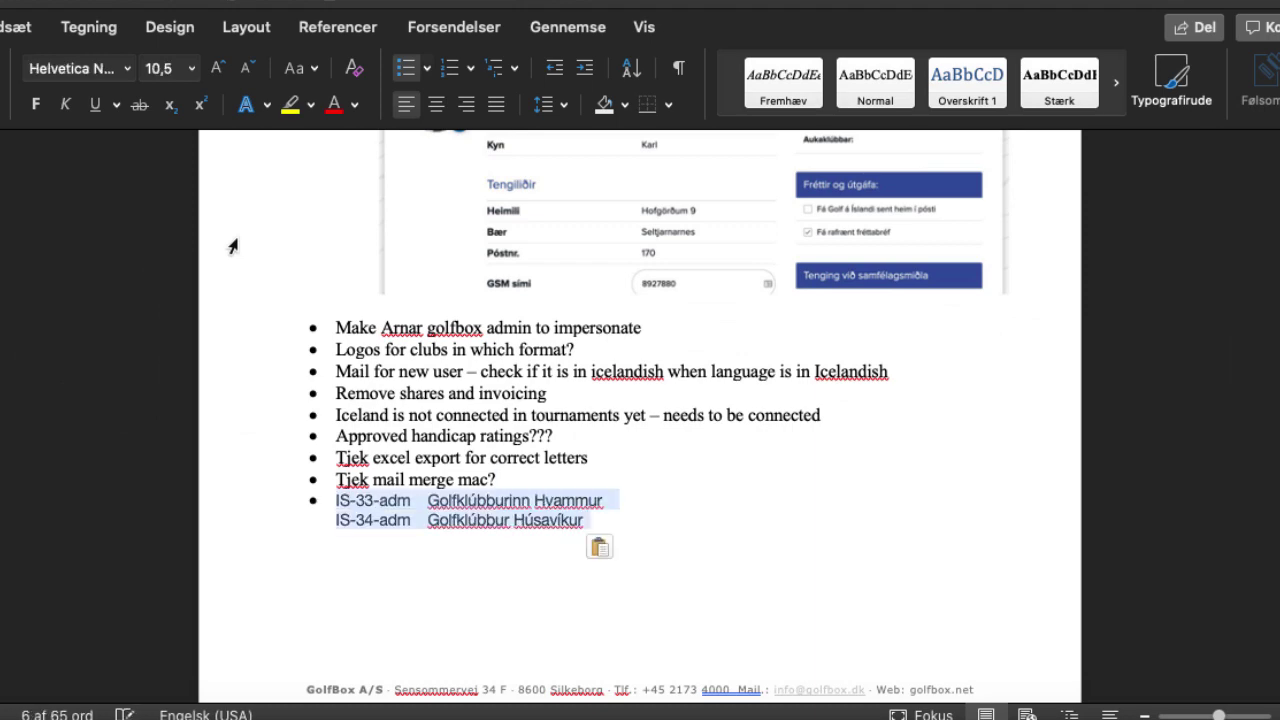
key(BackSpace)
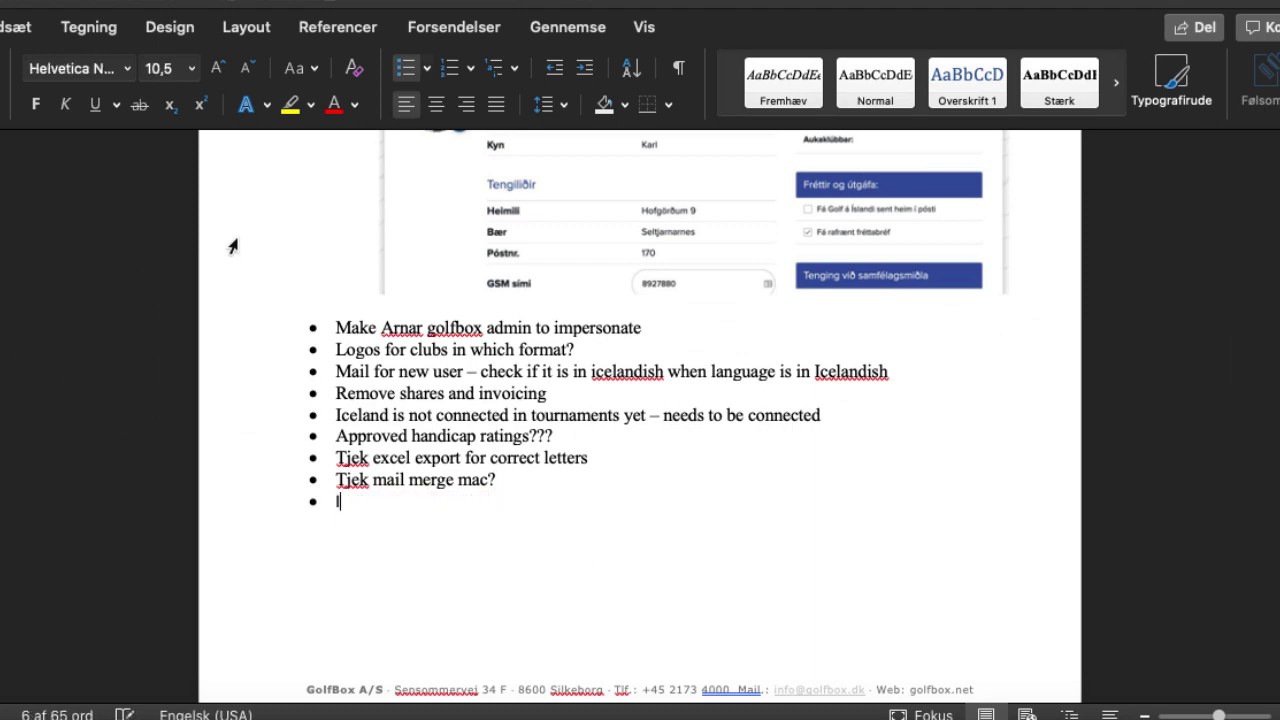
key(super+Tab)
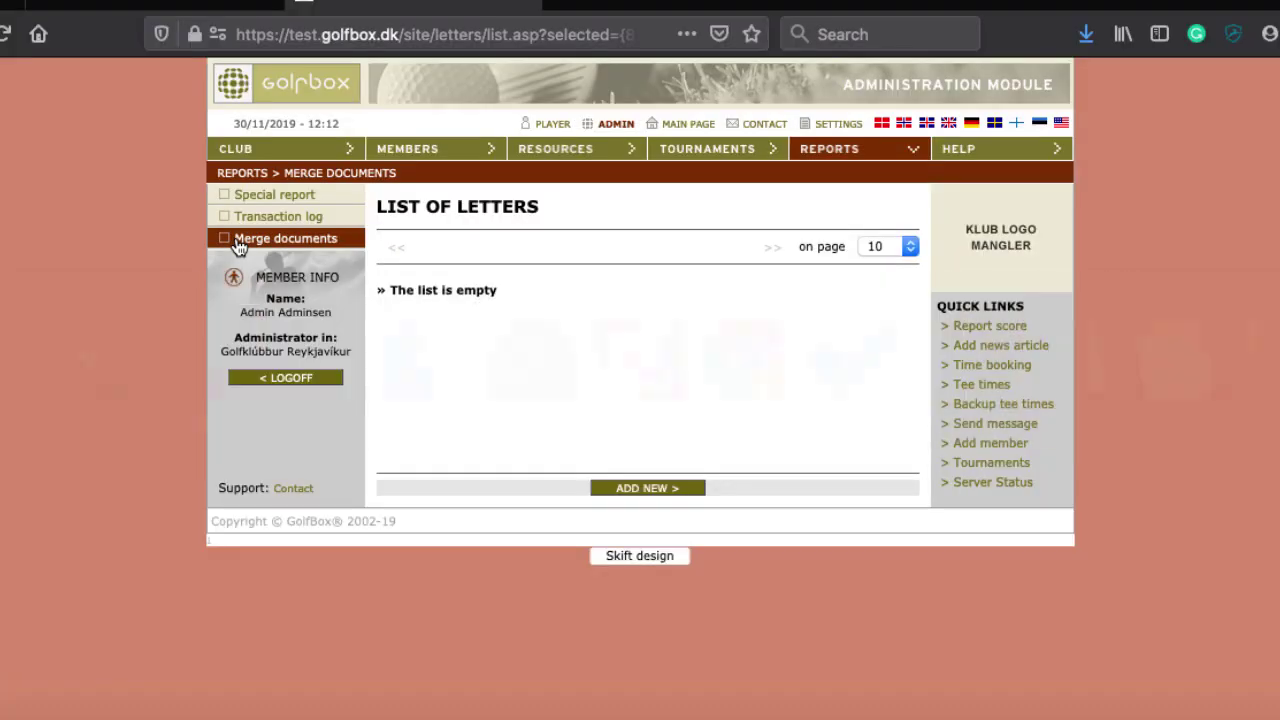
Back in GolfBox, start a new merge letter from the Merge documents list
right_click(238, 247)
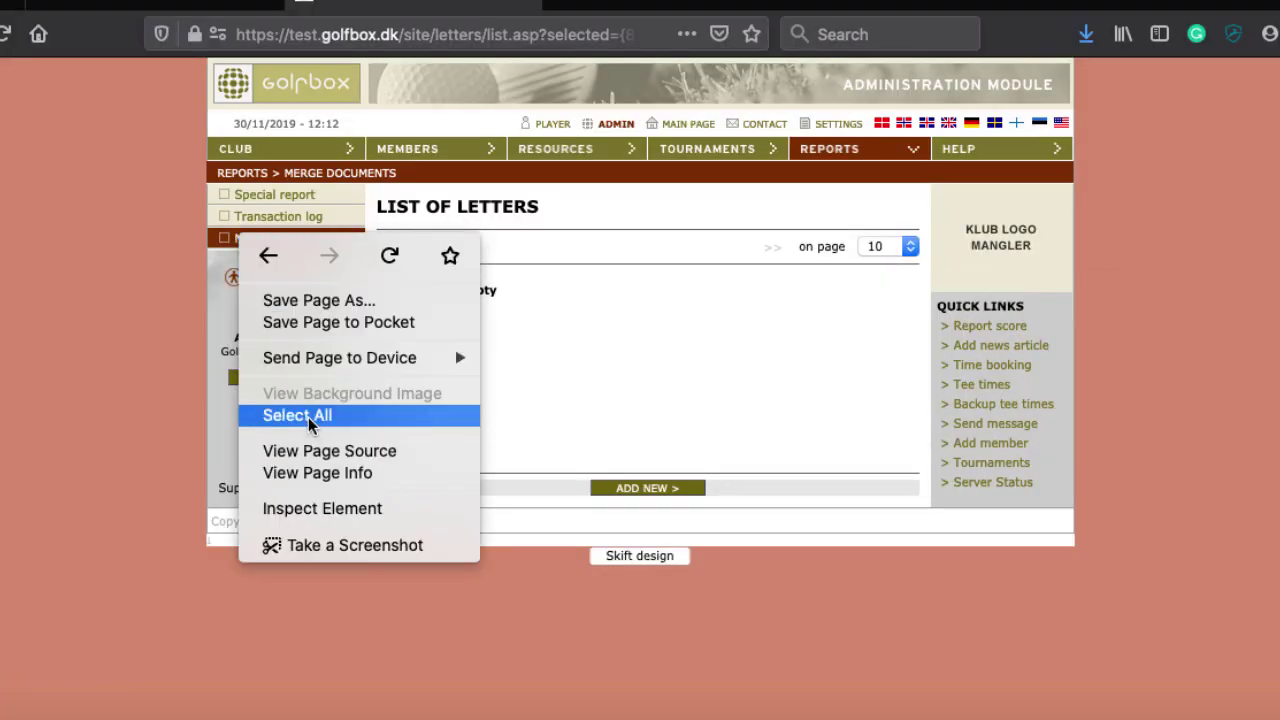
click(534, 434)
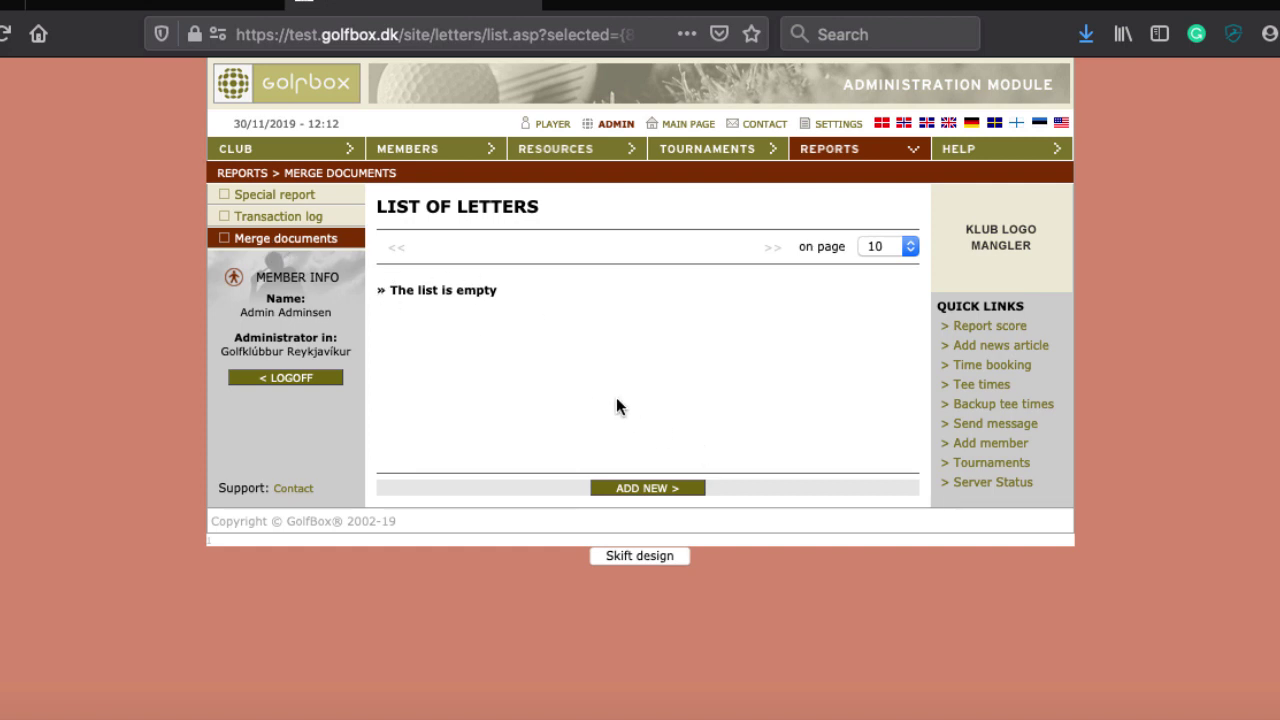
click(630, 490)
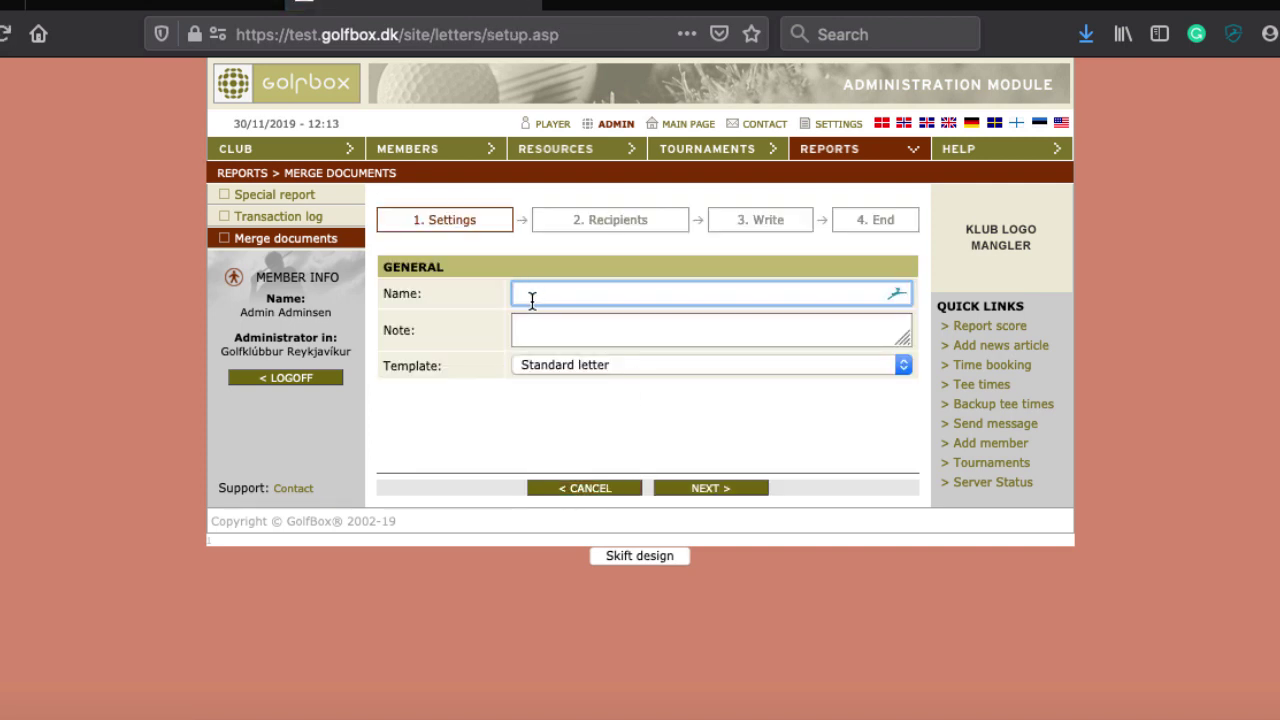
Name the letter "Welcome letter", keep the Standard letter template, and continue to Recipients
text(asdfasdf)
click(573, 326)
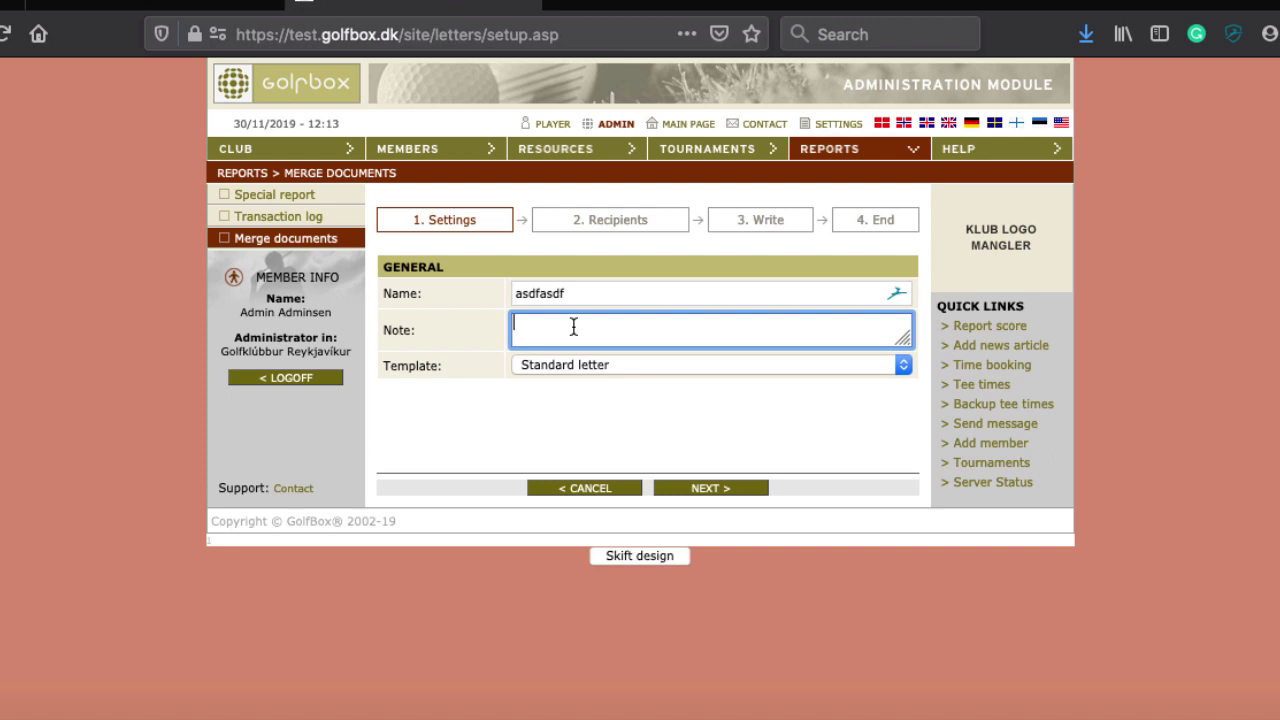
click(533, 365)
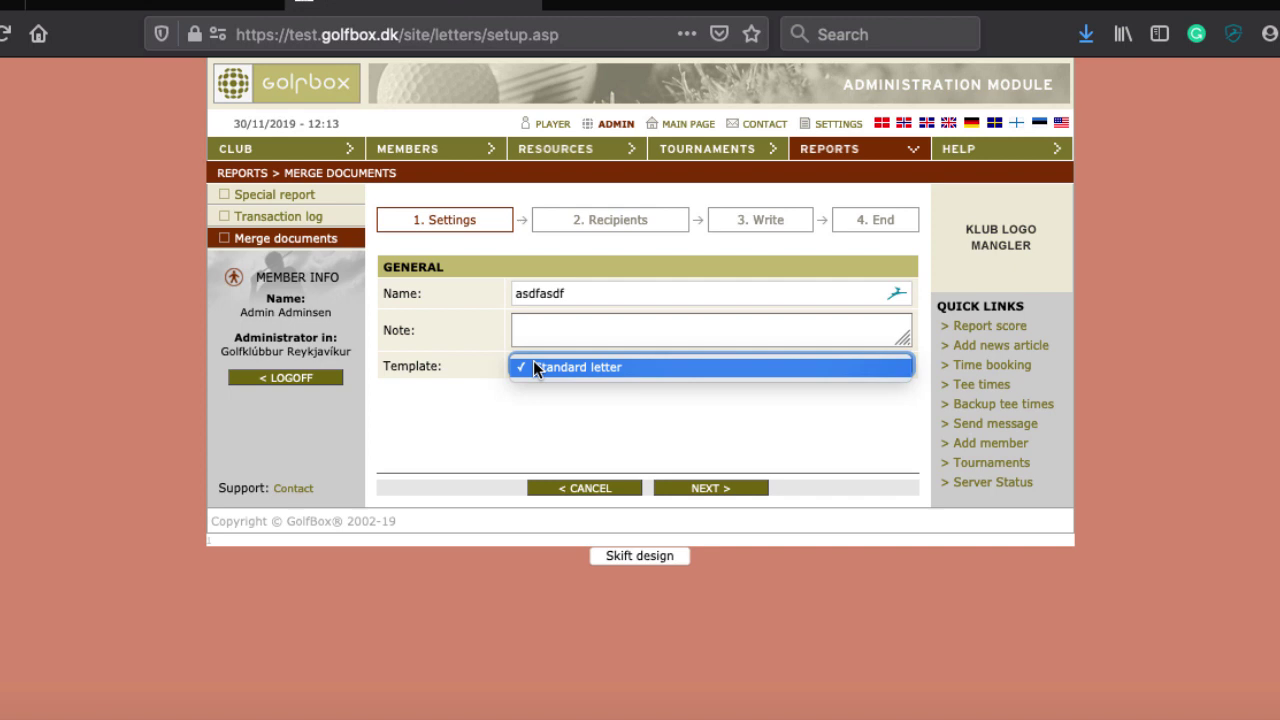
click(569, 335)
click(566, 362)
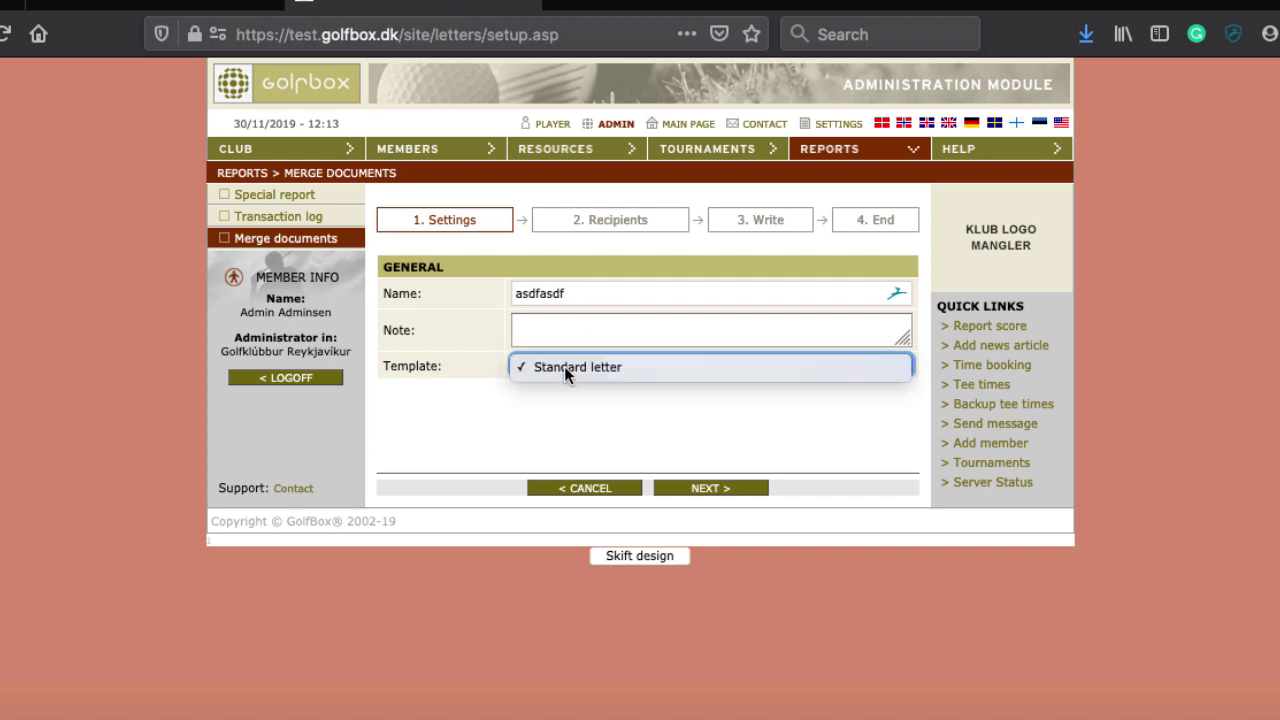
click(564, 404)
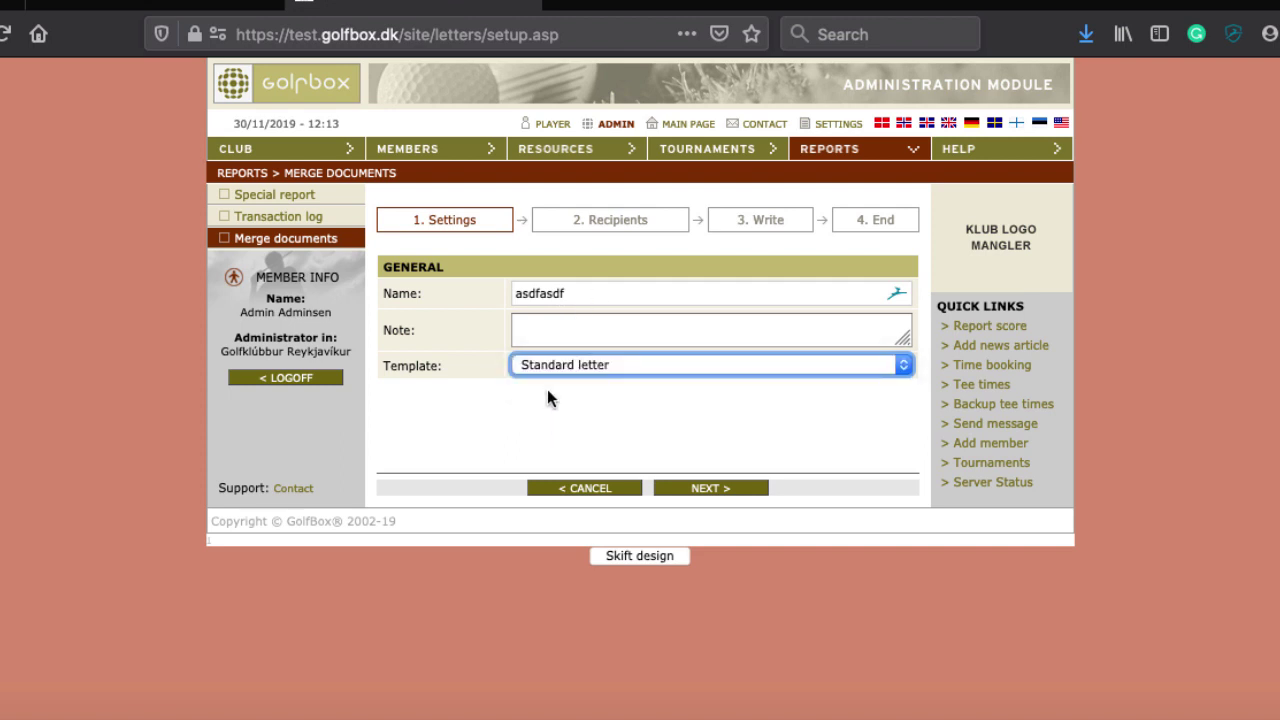
click(543, 296)
double_click(543, 296)
text(W)
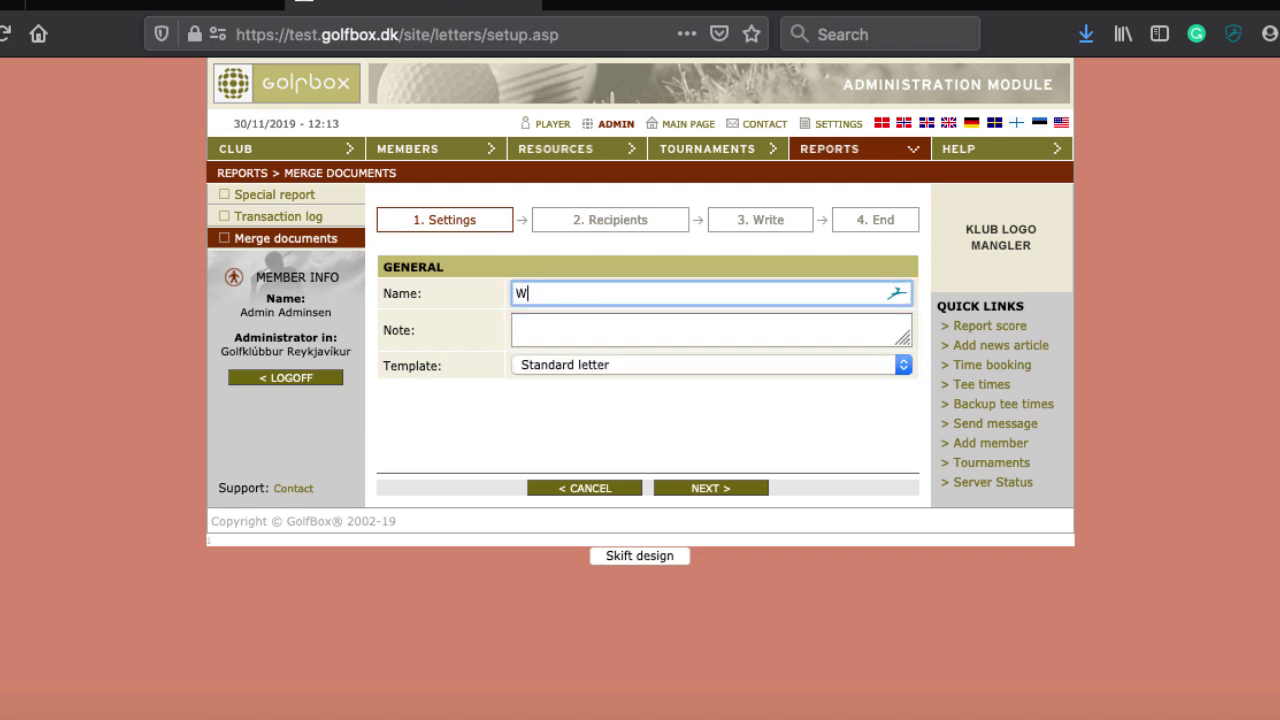
text(elcome letter)
click(703, 490)
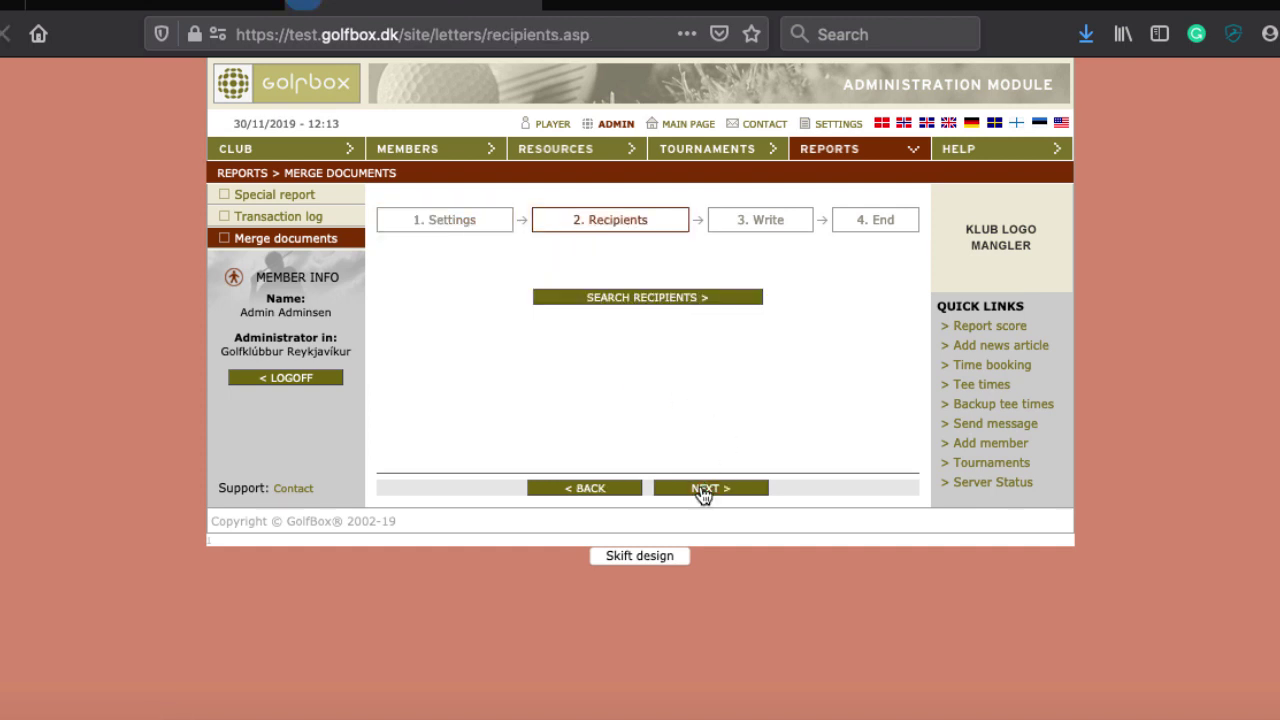
Search for recipient members using the range 1-100000
click(672, 300)
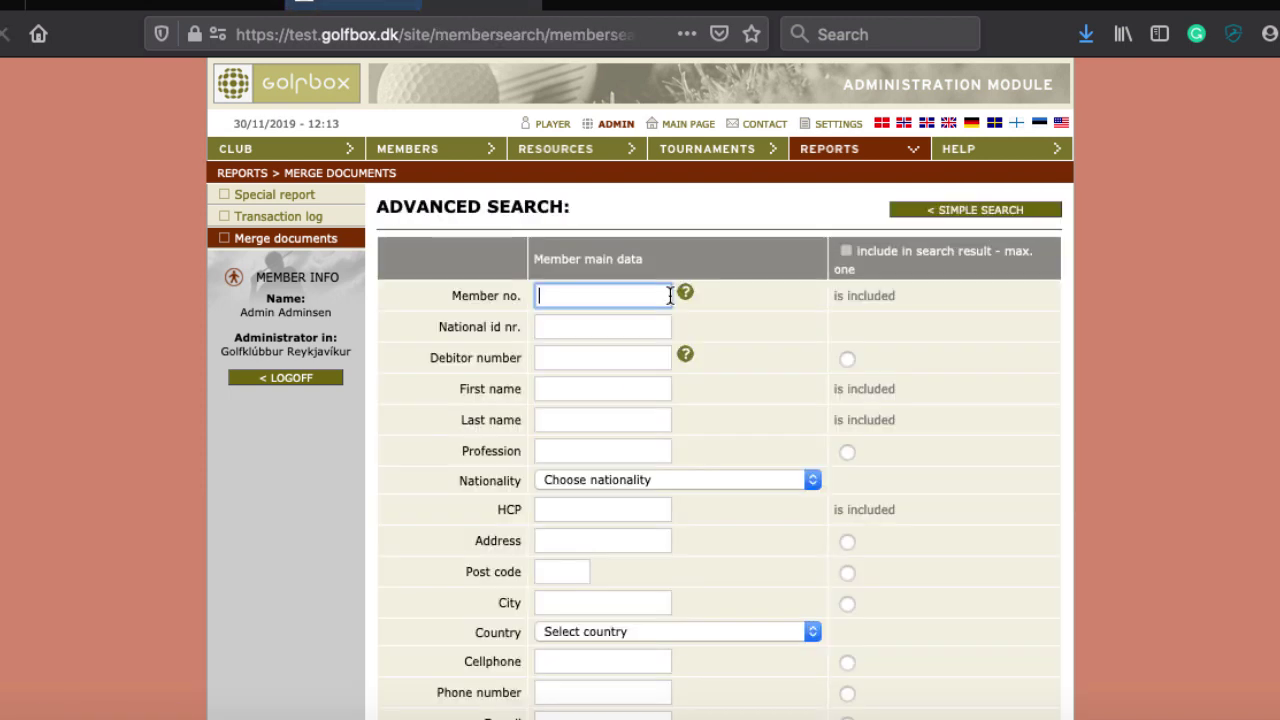
scroll(670, 302, down, 5)
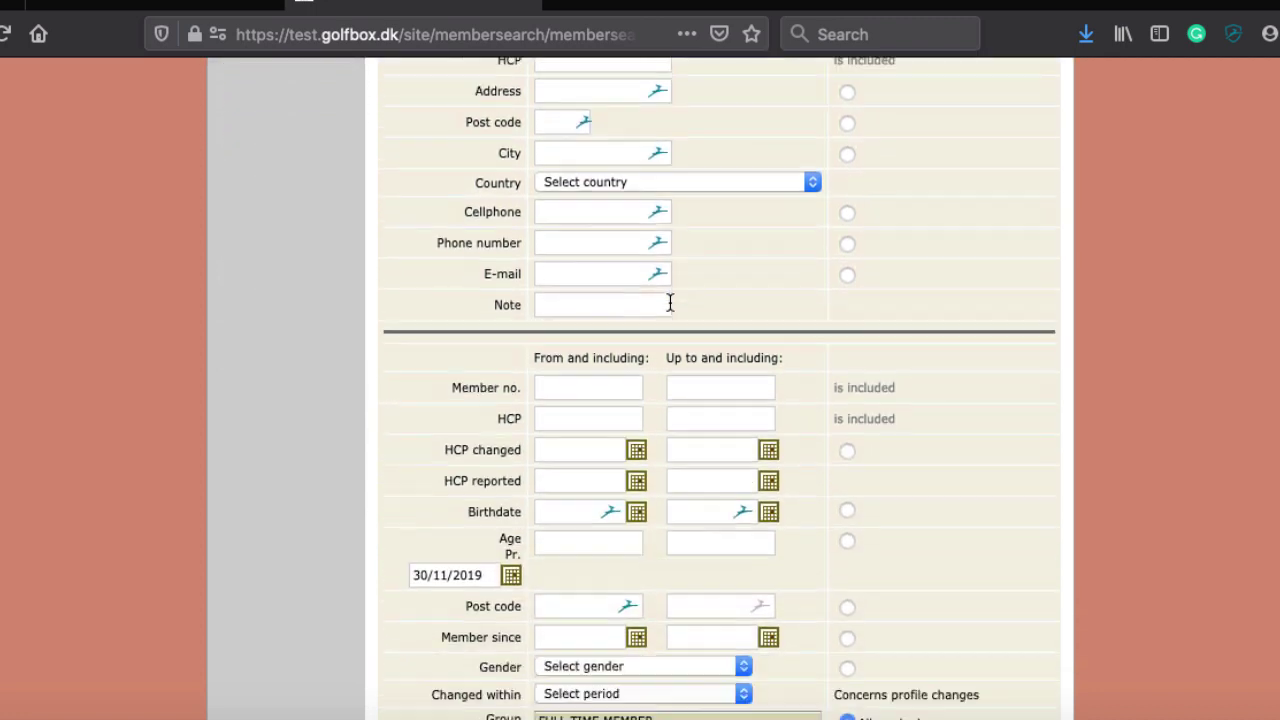
scroll(670, 300, up, 5)
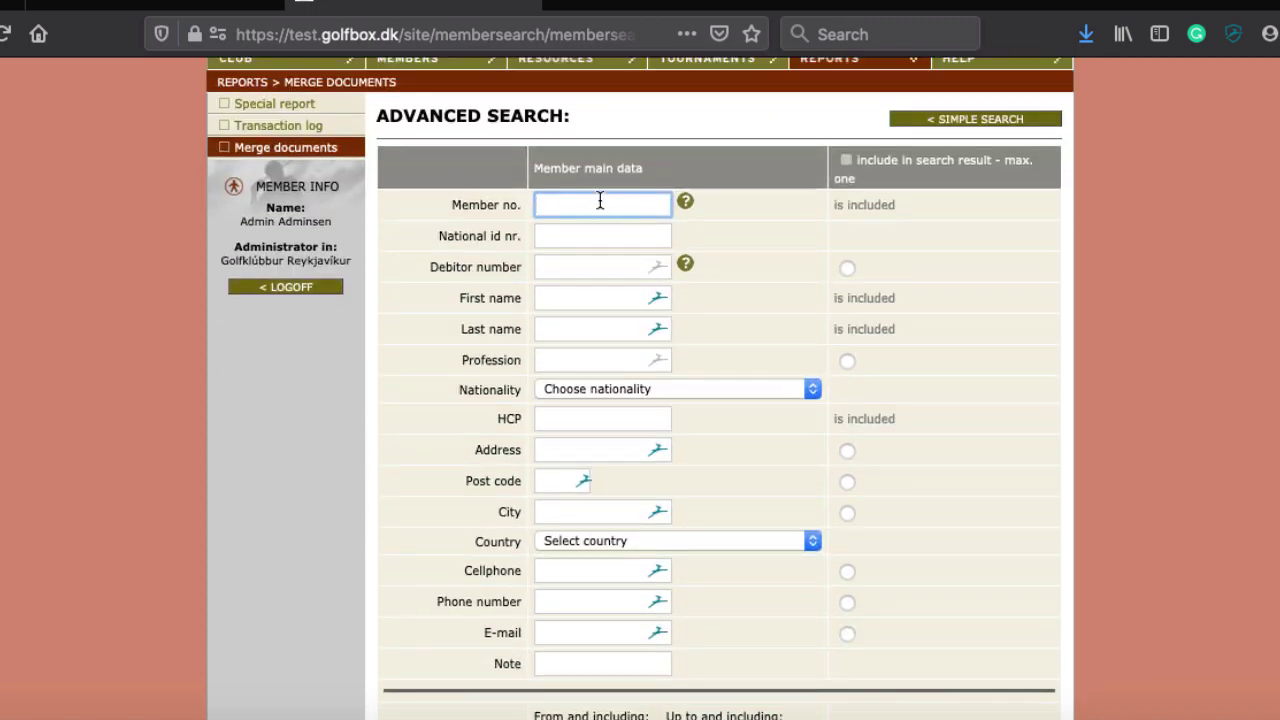
text(1-100000)
key(Return)
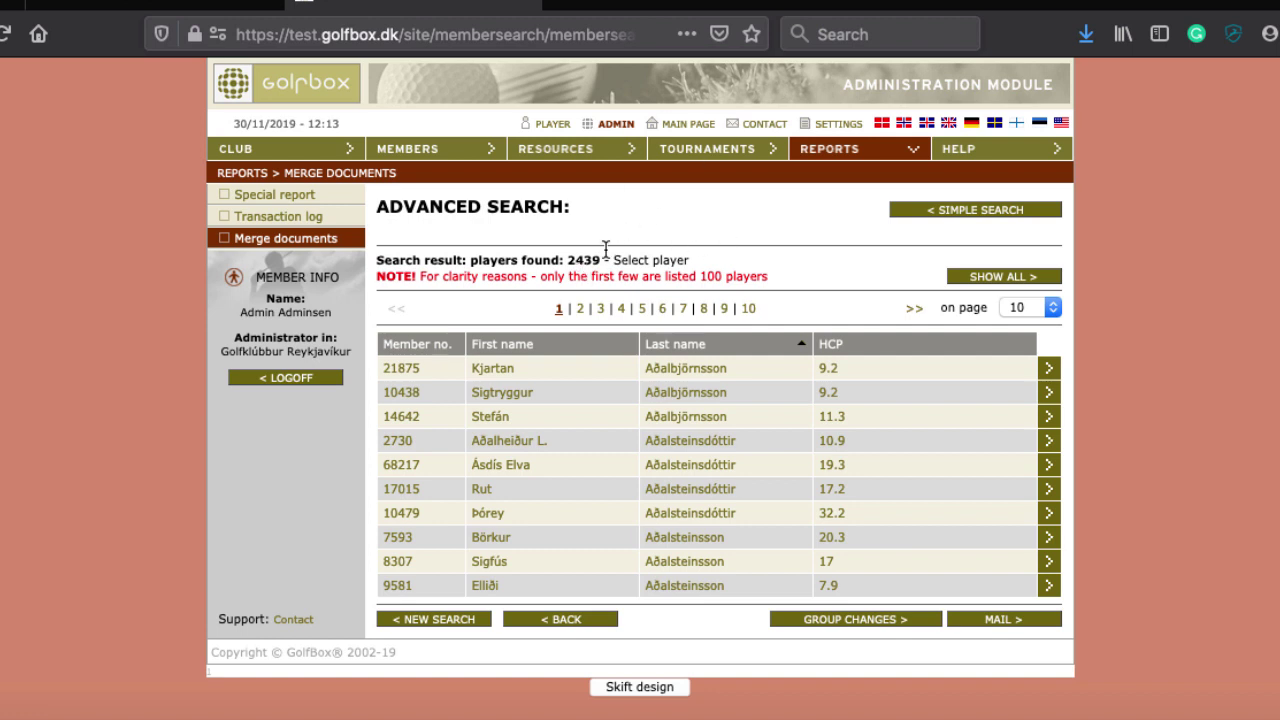
Start a MAIL letter to all 2439 found players
click(997, 619)
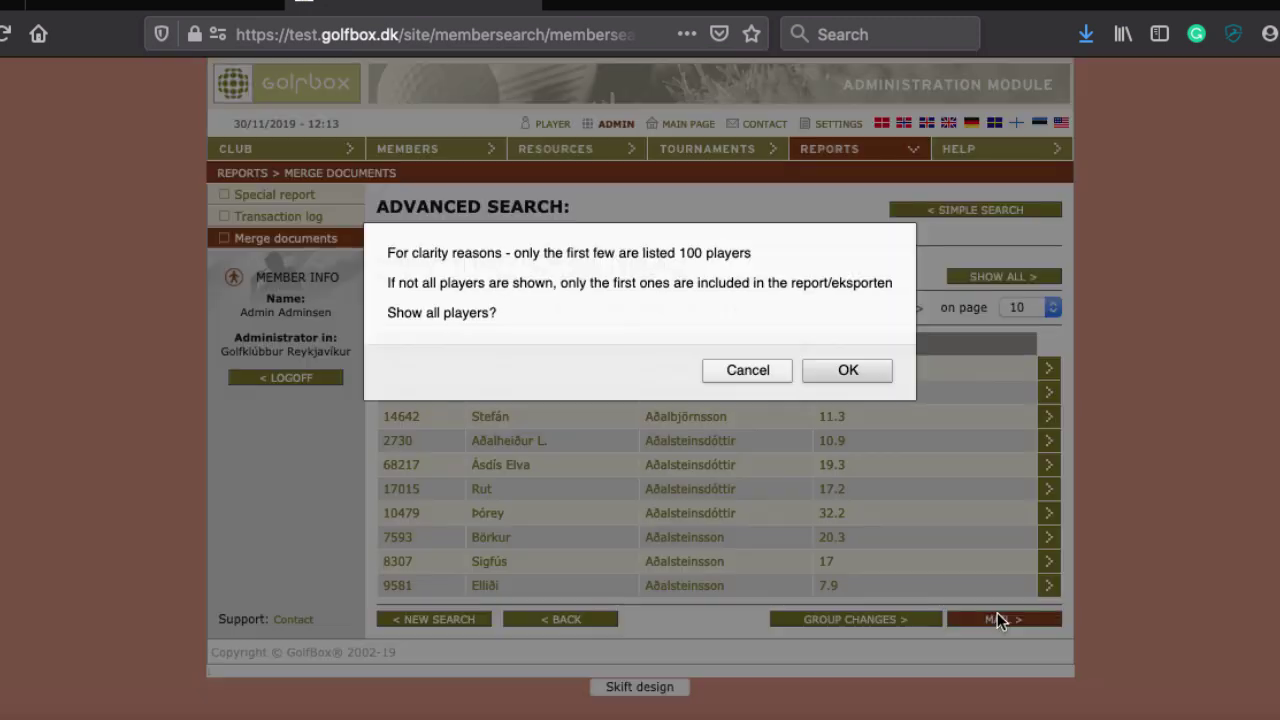
click(833, 370)
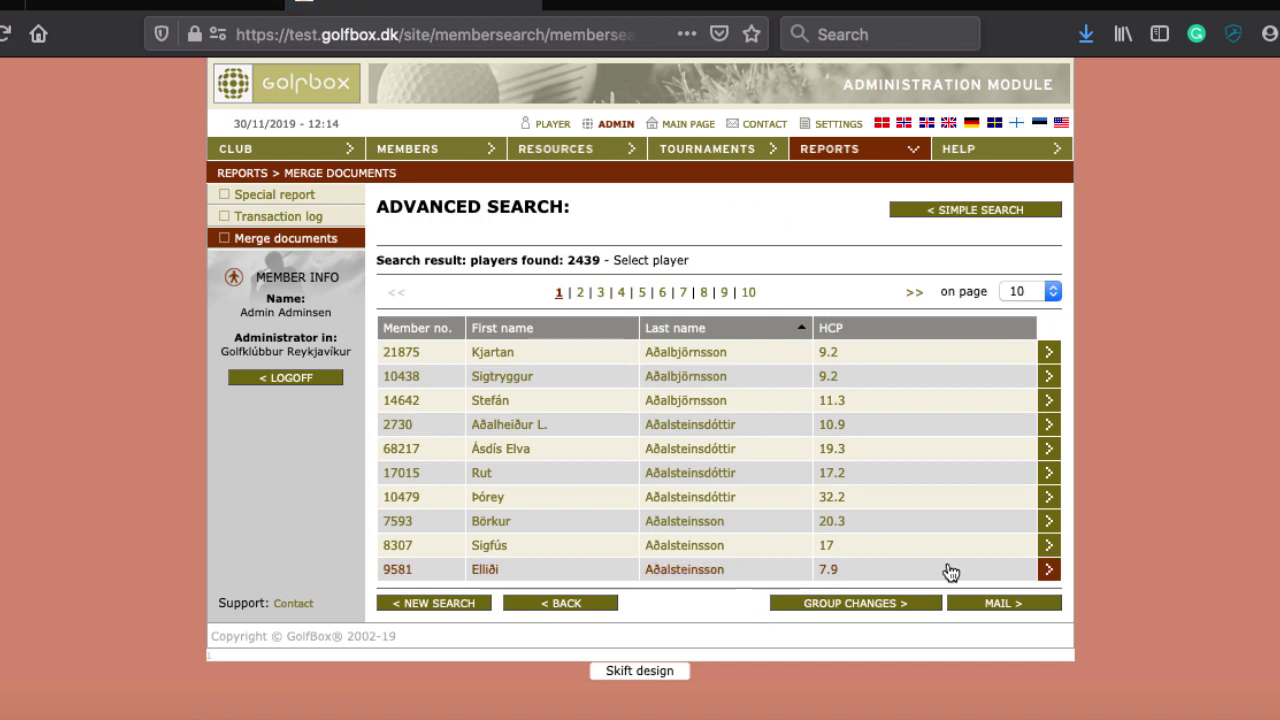
click(994, 605)
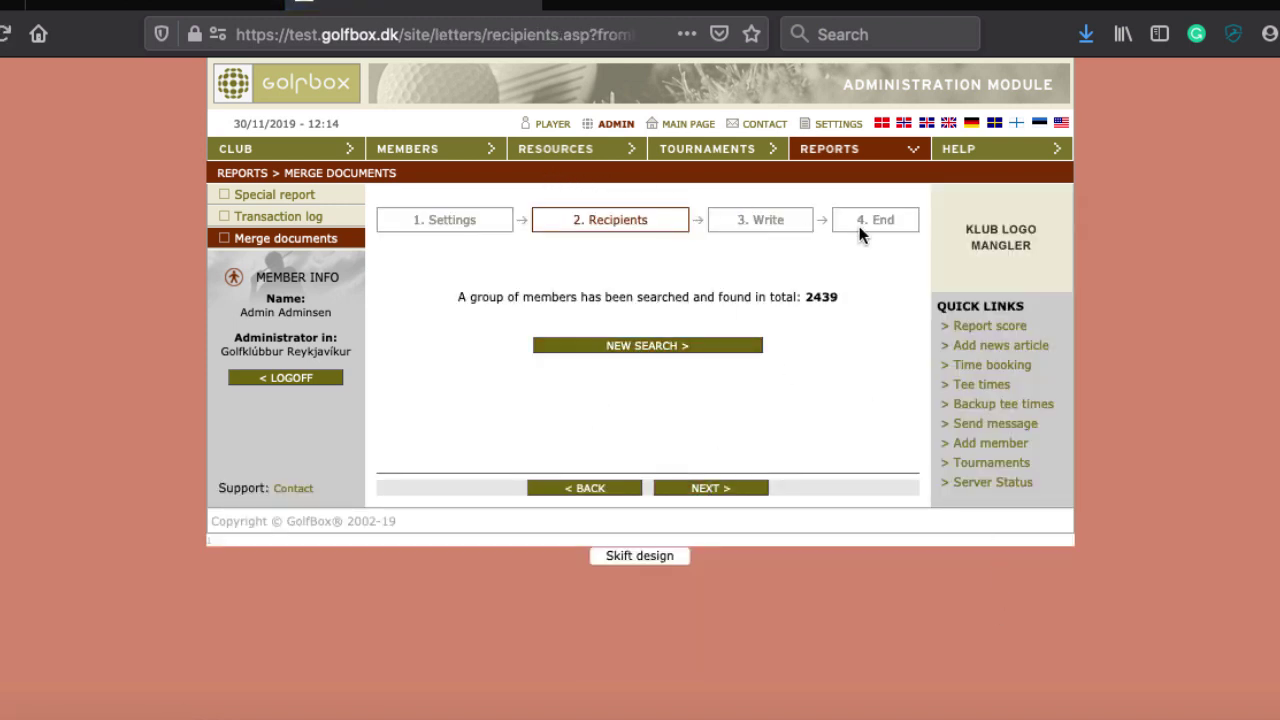
Open the letter editor and type a line of sample text followed by a new line
click(700, 489)
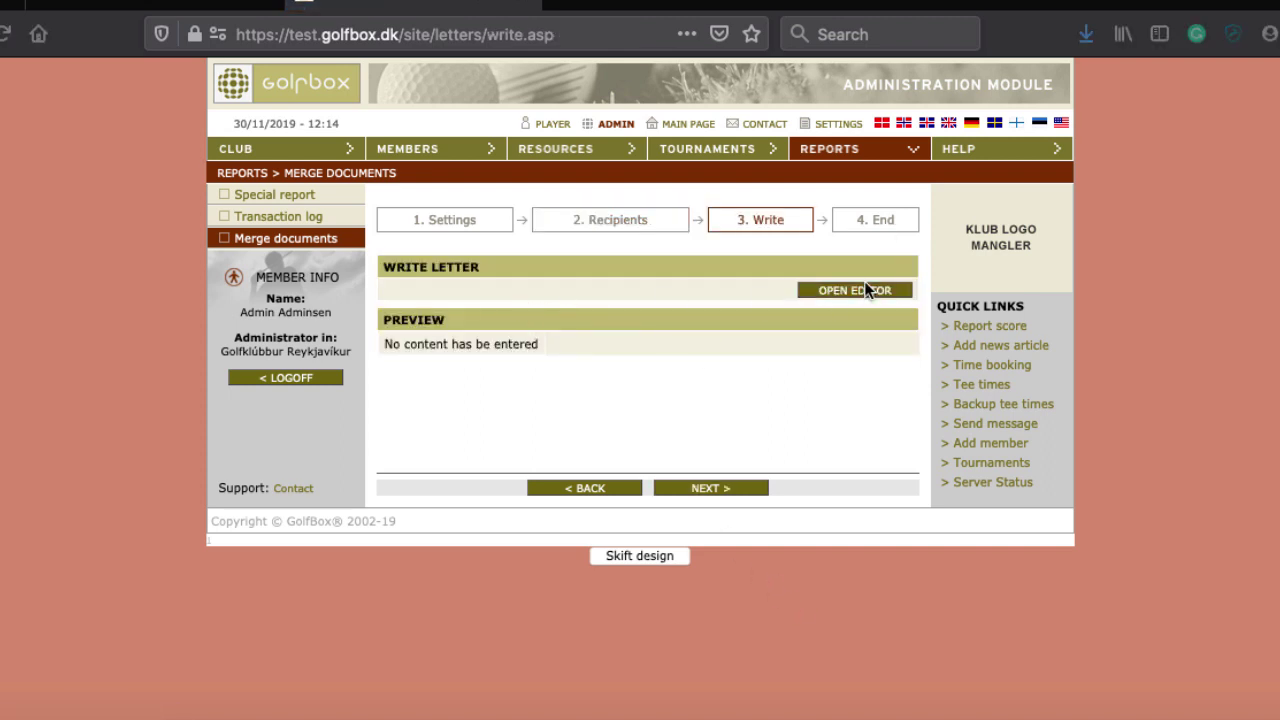
click(866, 289)
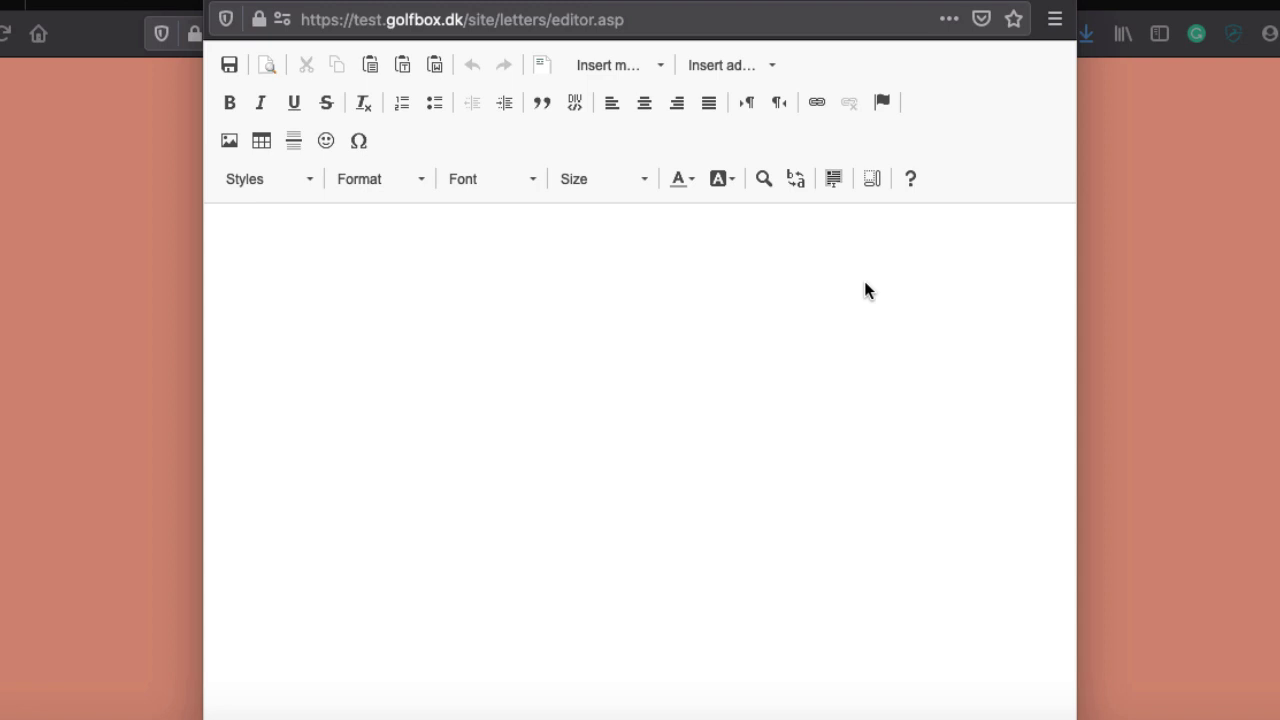
click(480, 307)
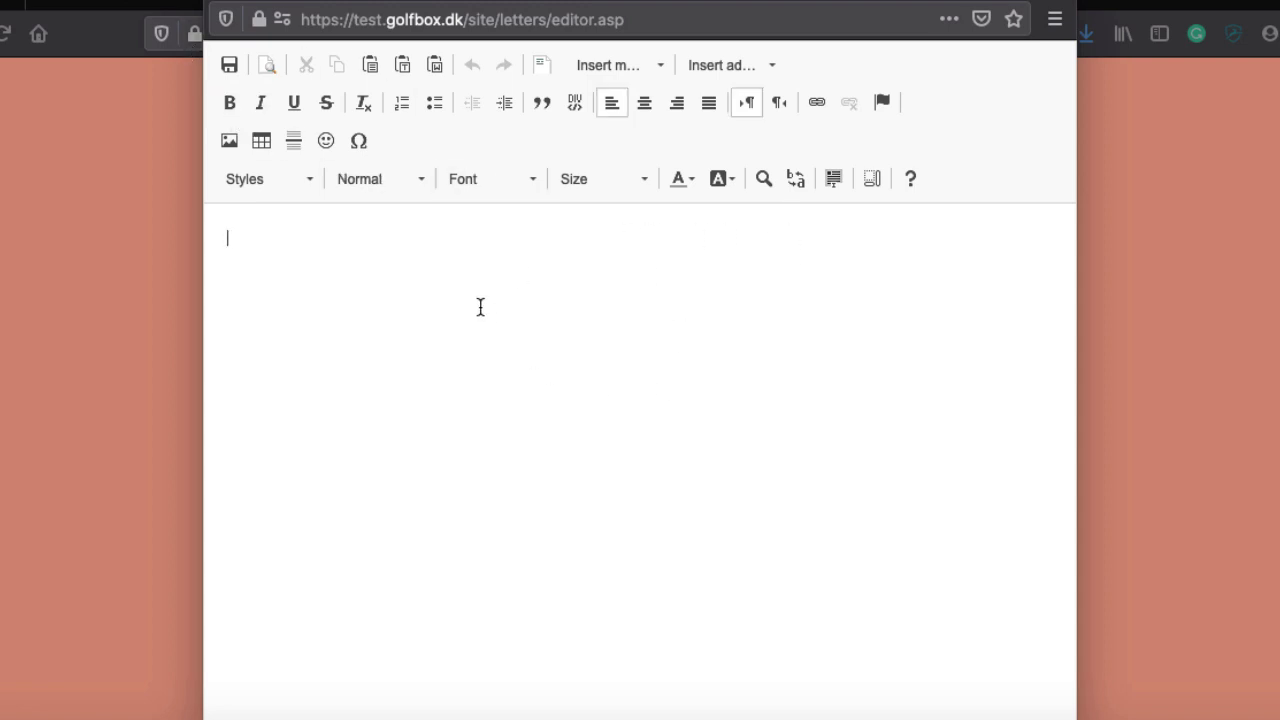
text(ajdksaf kladsjfkl asdklfj sadjkf æsdf)
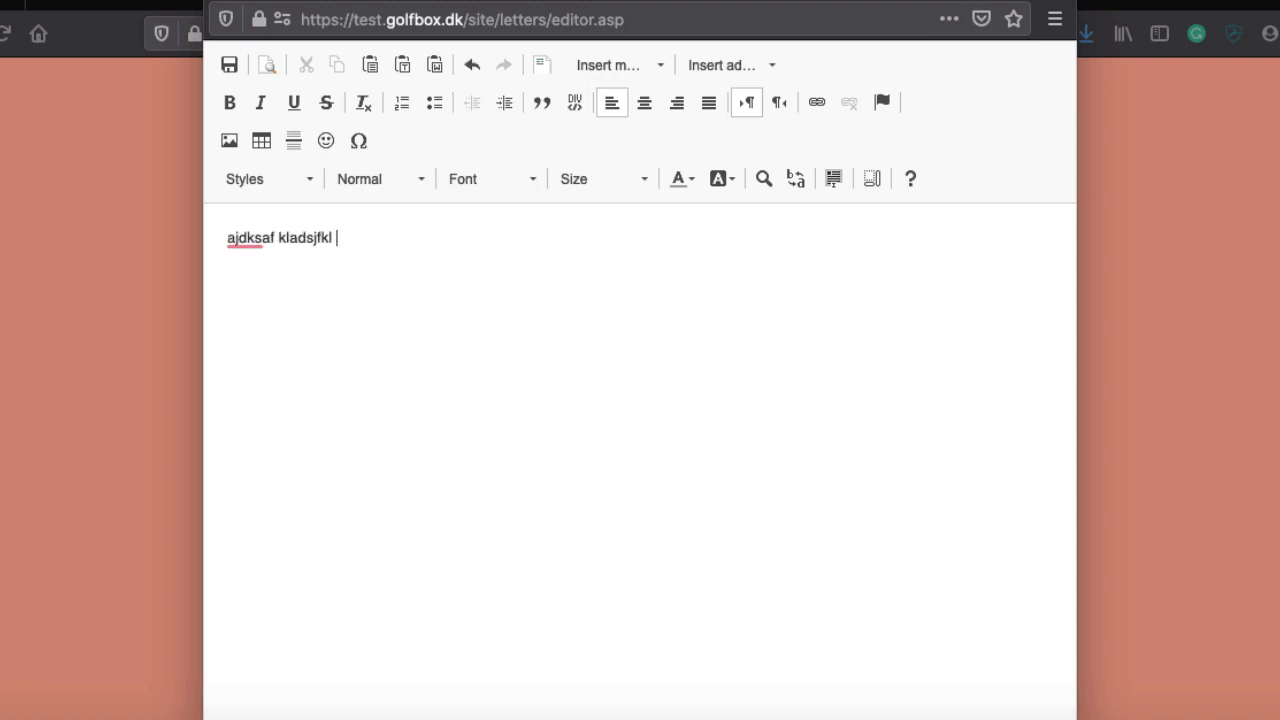
key(Return)
key(Return)
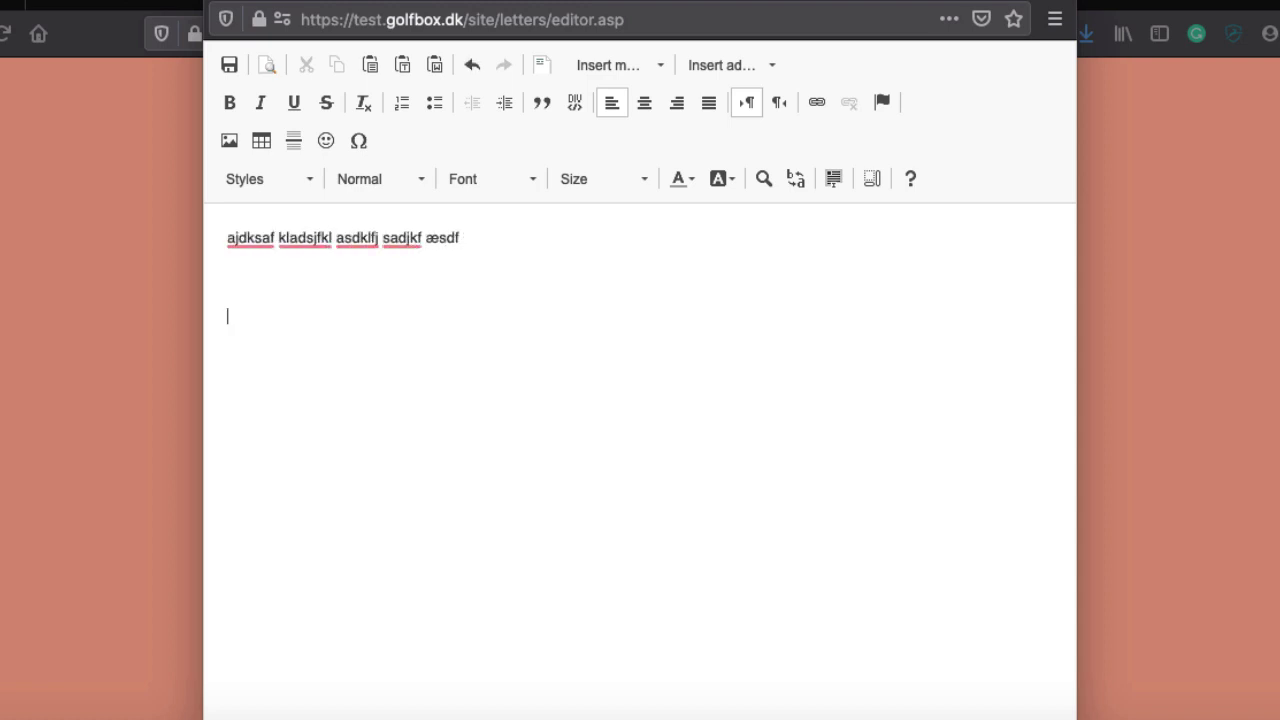
Insert the member First name merge field, then browse other field lists without inserting
click(639, 64)
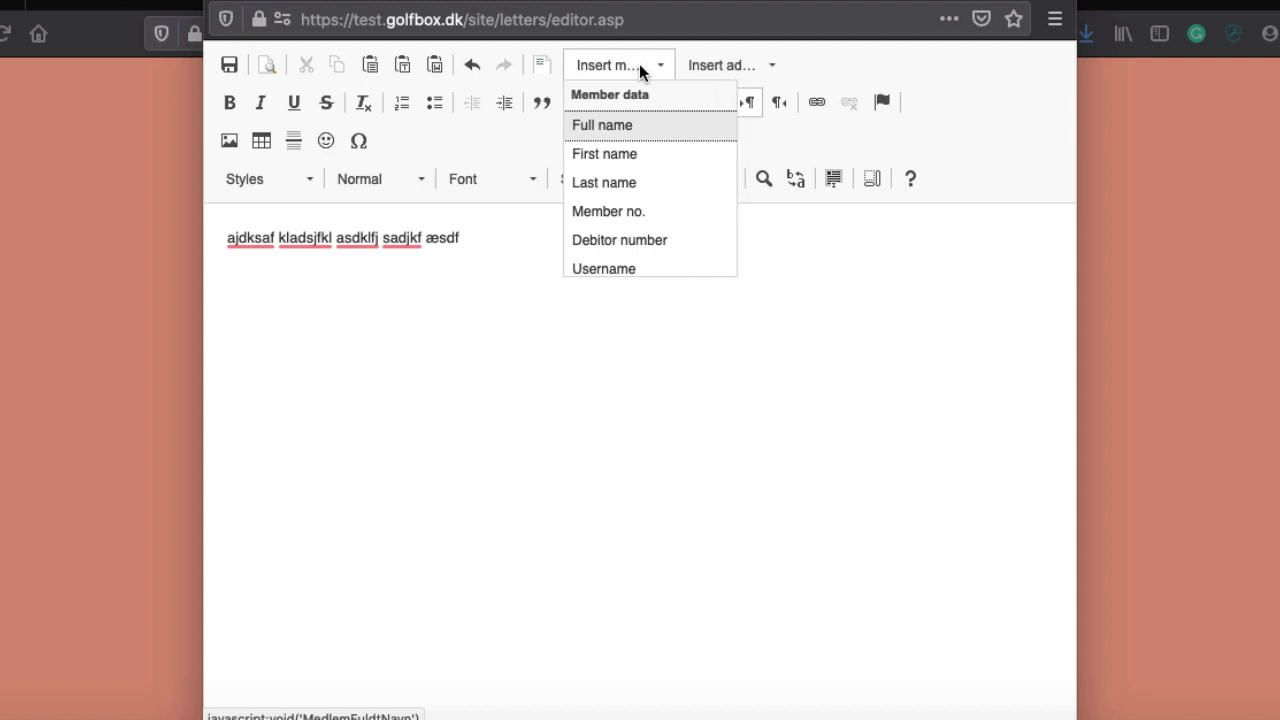
click(606, 154)
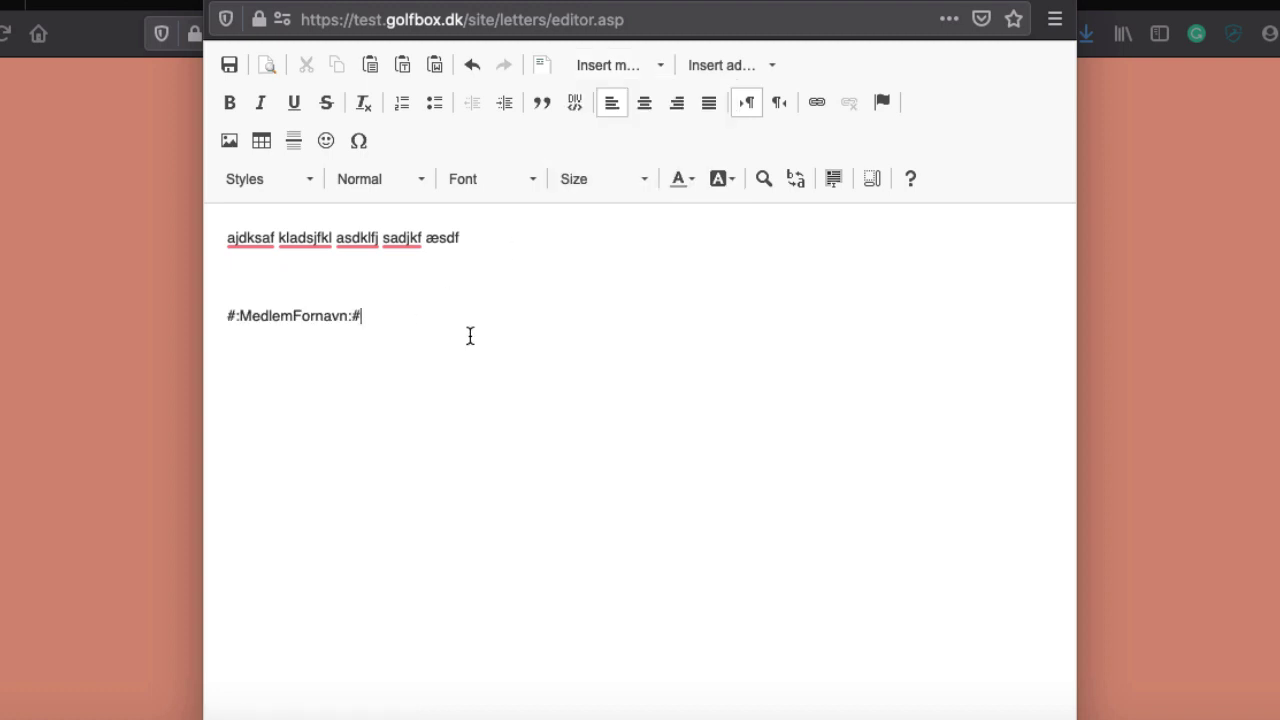
click(651, 64)
scroll(636, 213, down, 2)
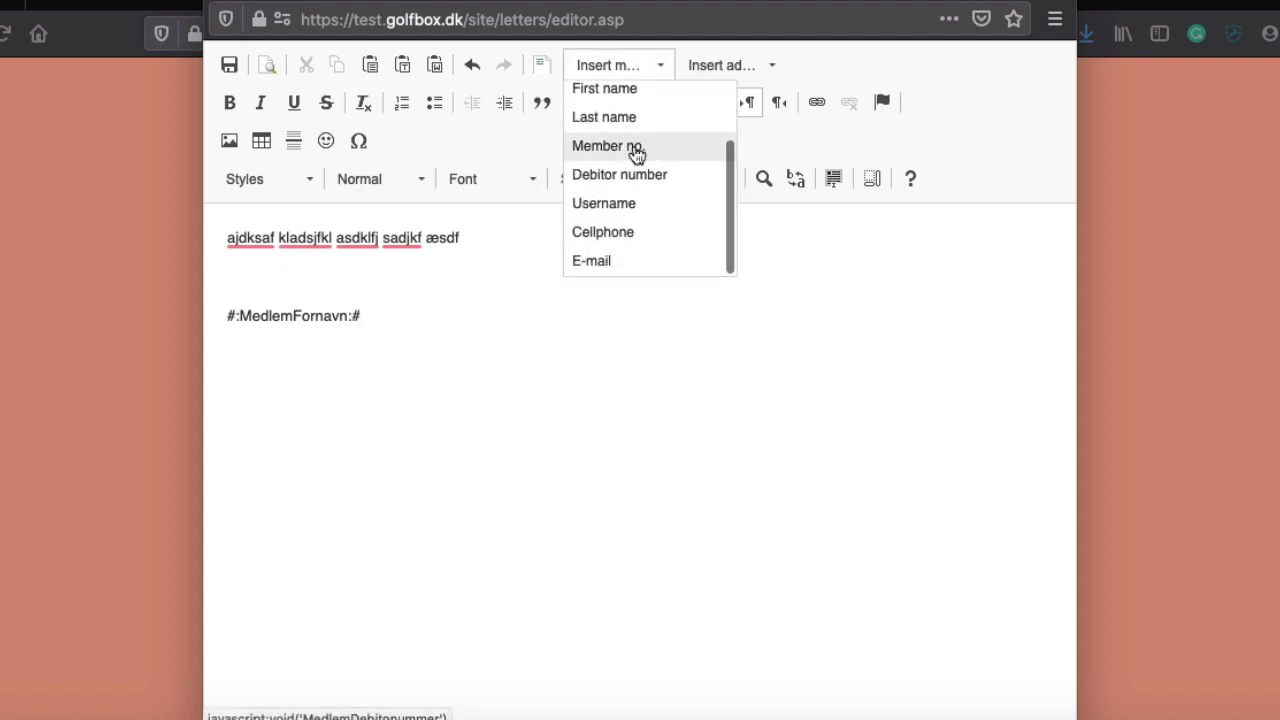
scroll(634, 177, up, 2)
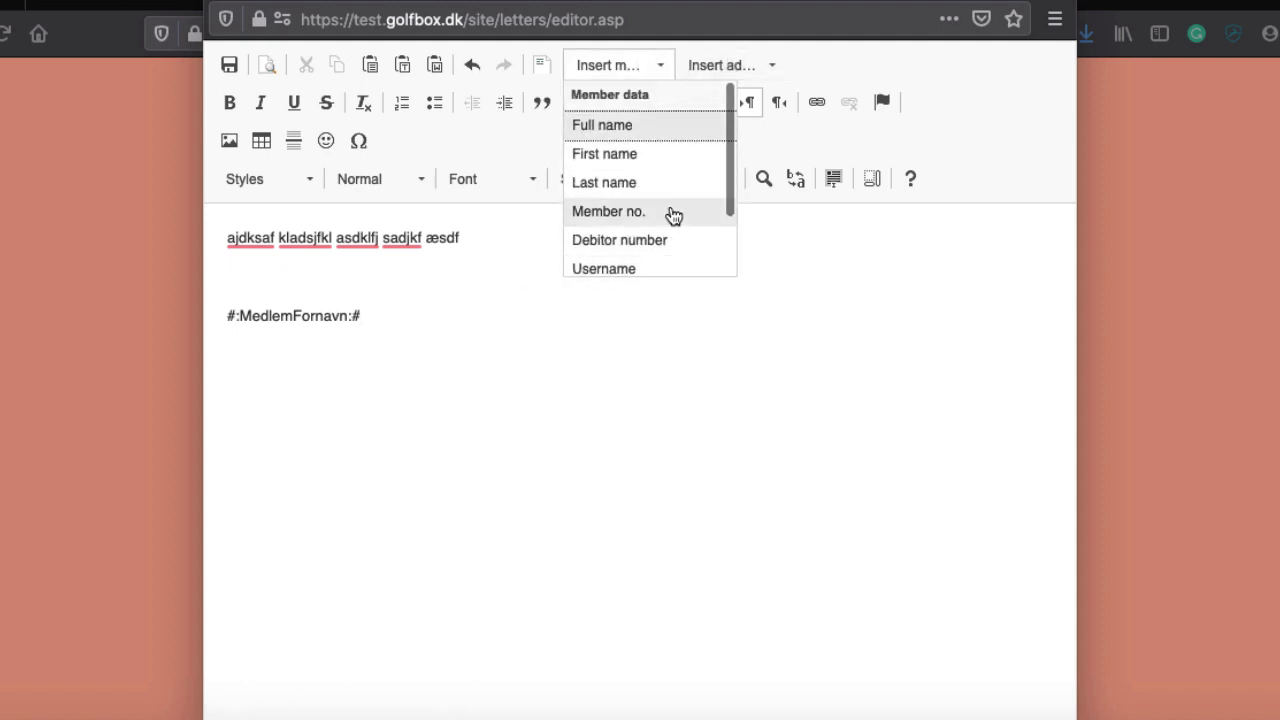
scroll(671, 211, down, 2)
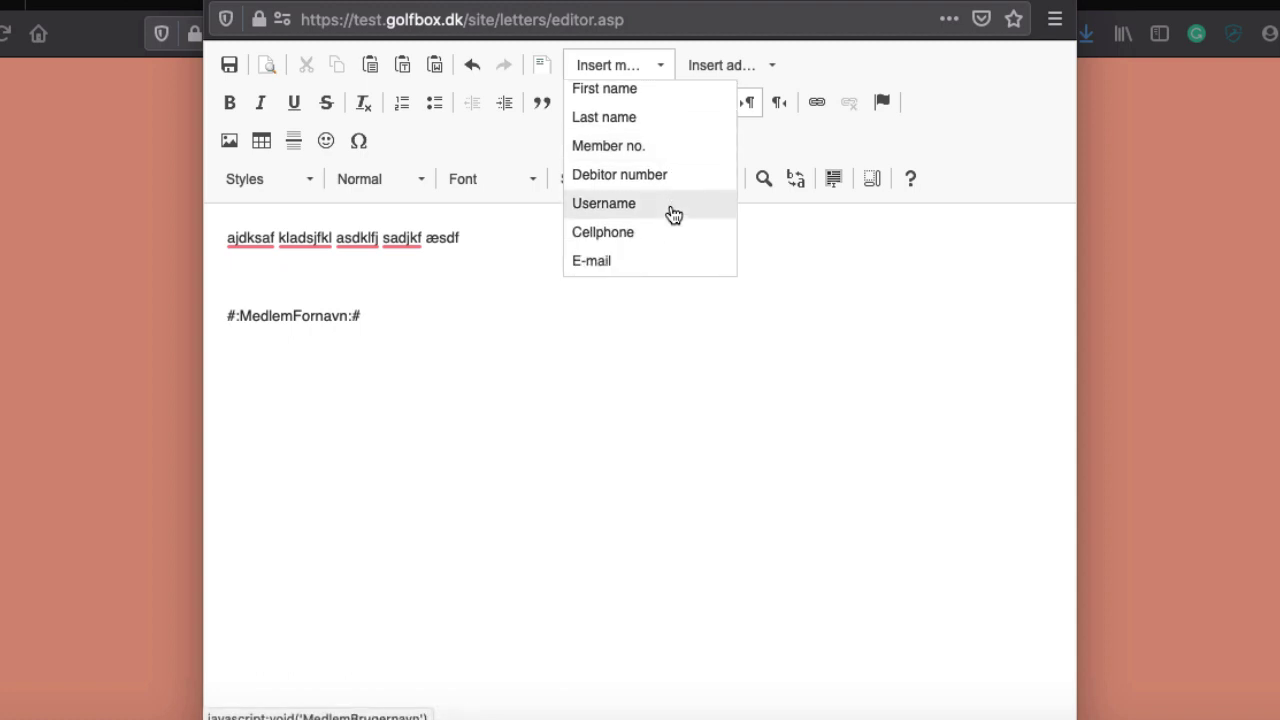
click(730, 63)
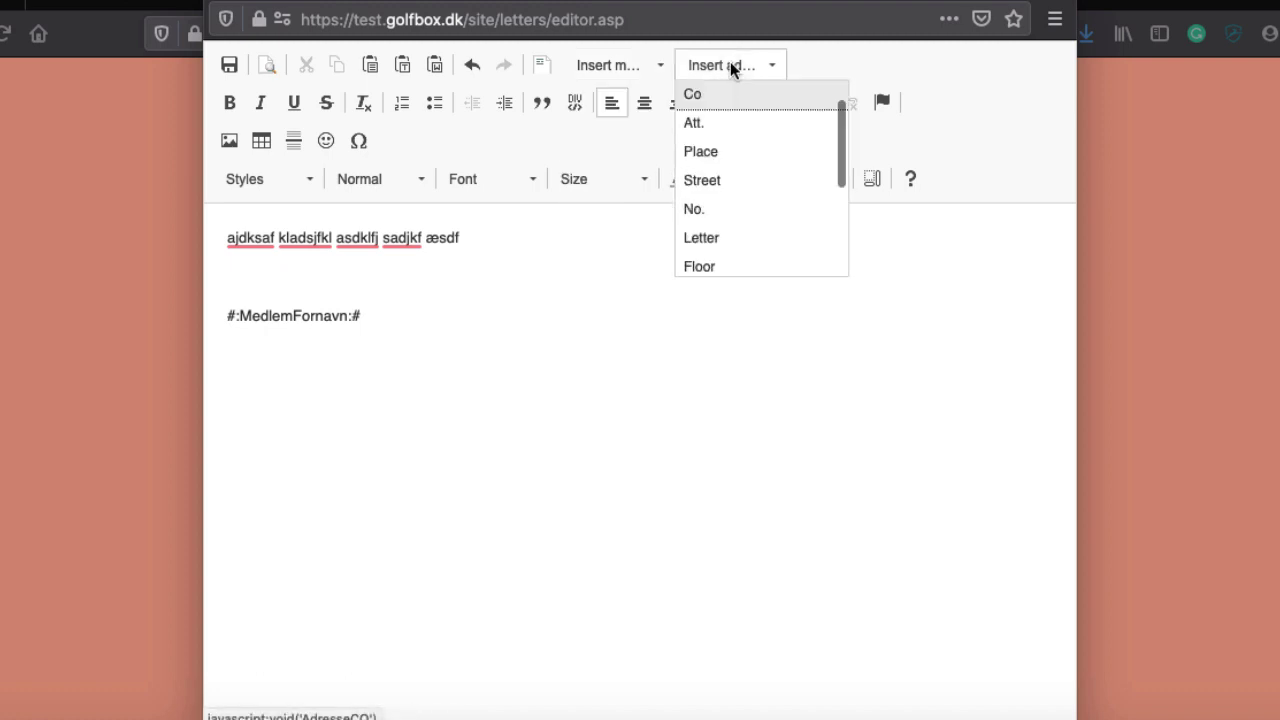
click(624, 72)
click(610, 62)
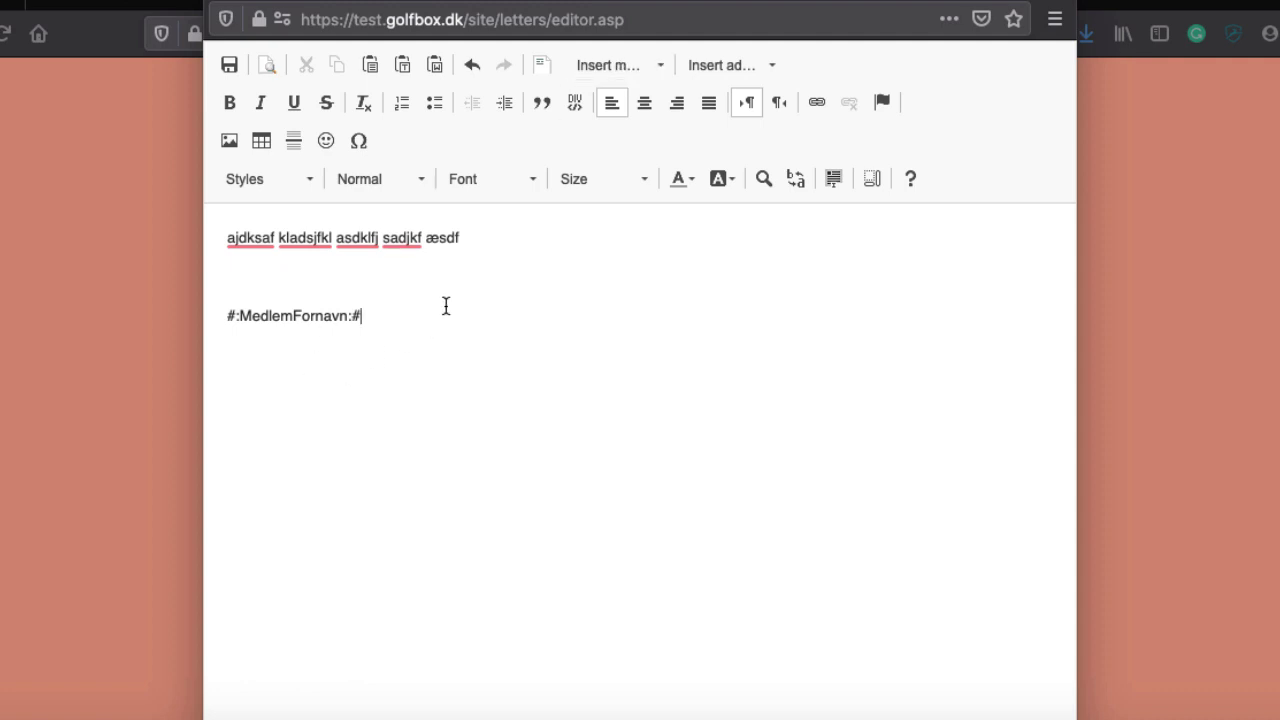
Make #:MedlemFornavn:# bold and italic, remove the blank line above it, and open Image Properties
triple_click(272, 313)
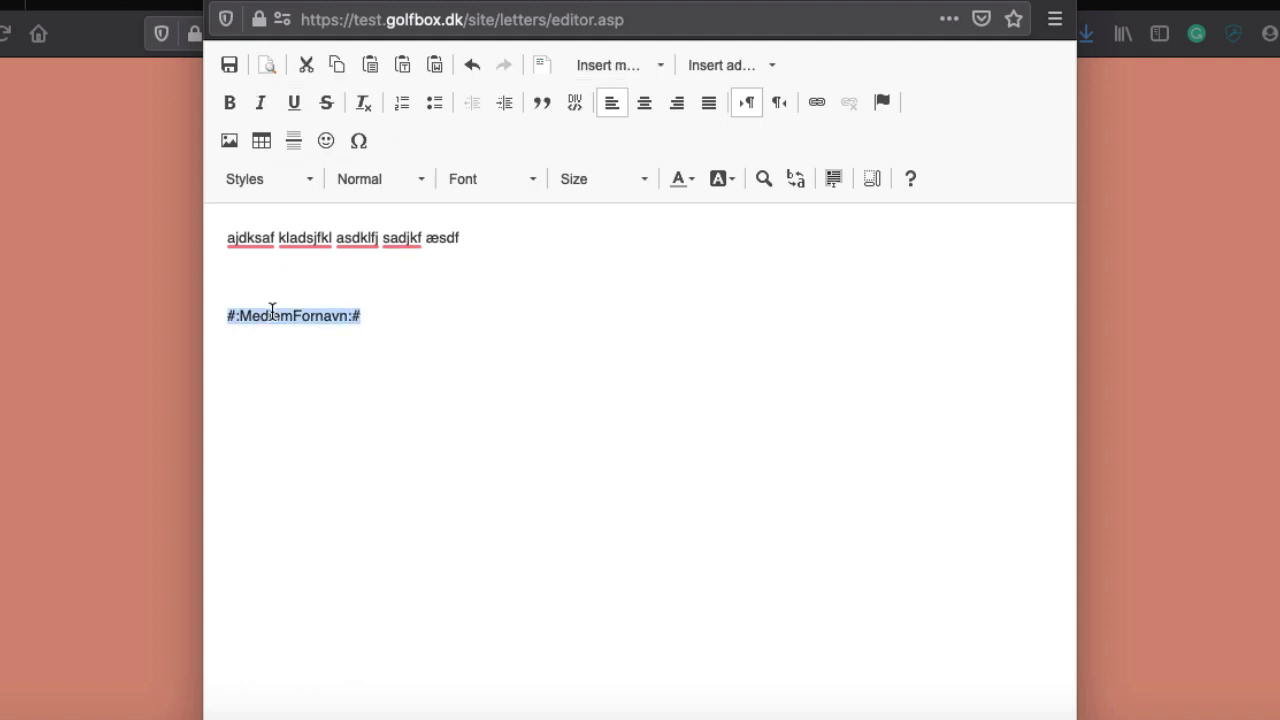
click(255, 102)
click(228, 104)
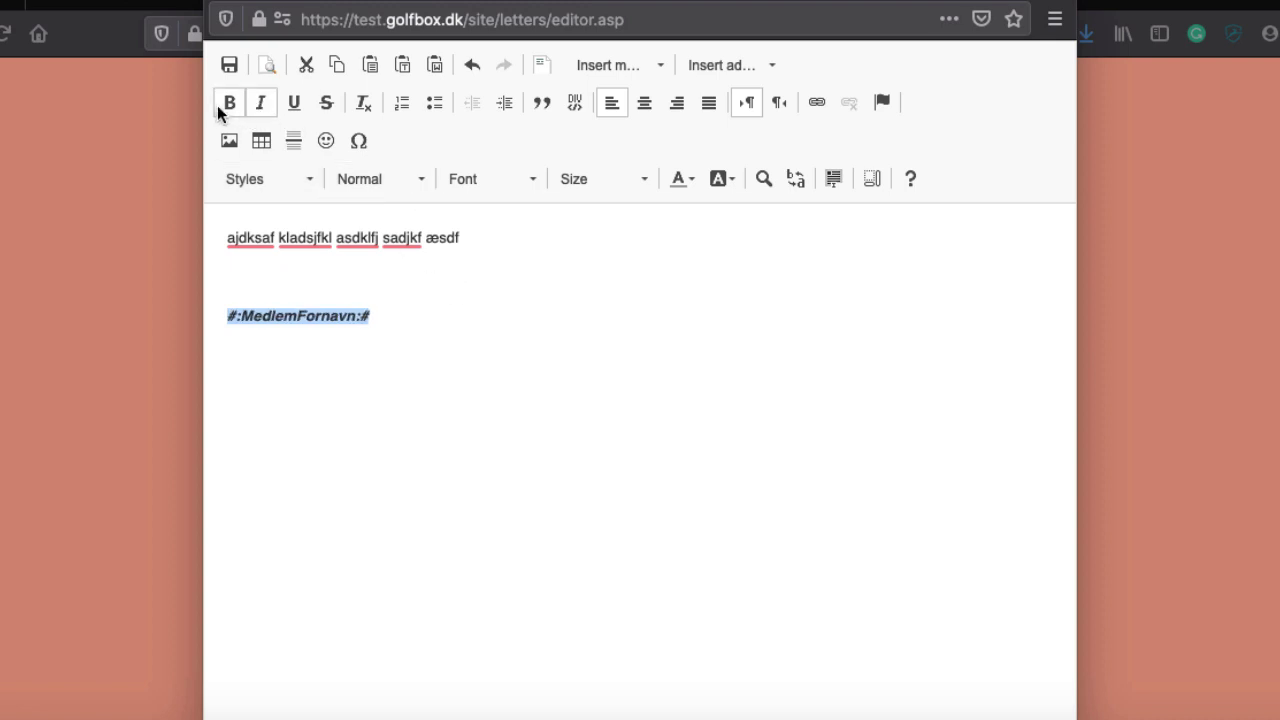
click(426, 323)
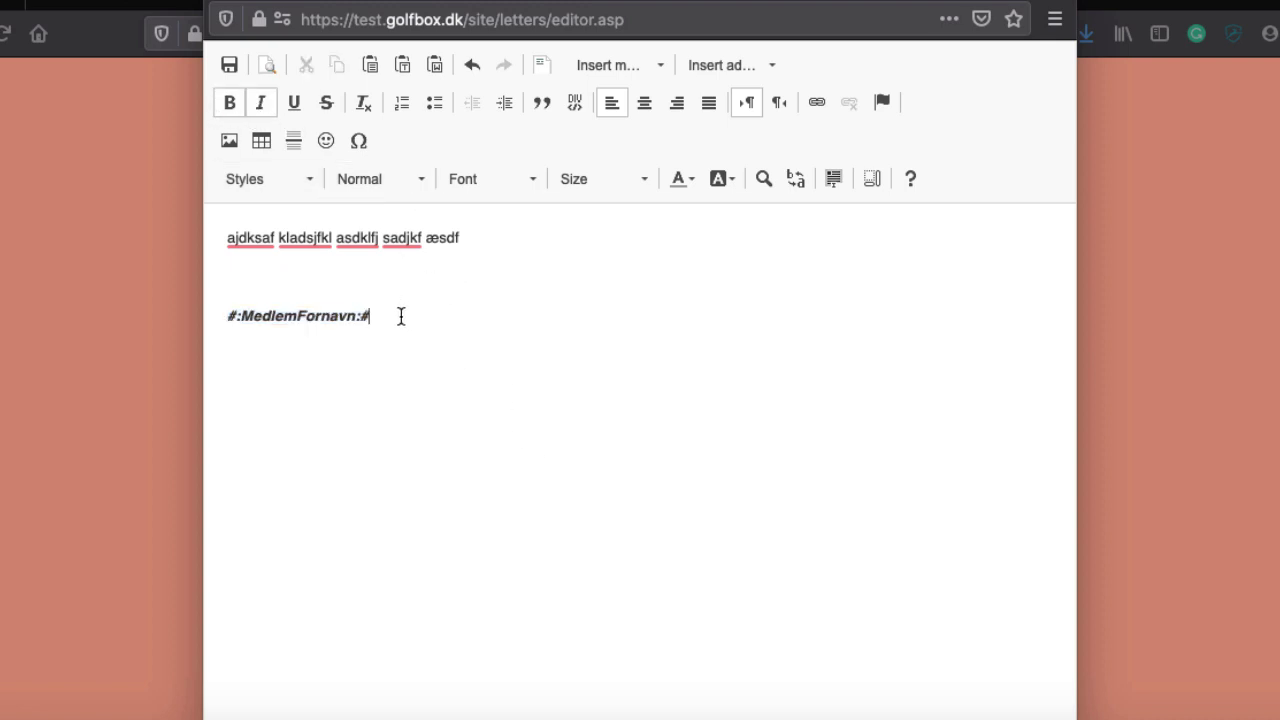
key(Return)
key(Return)
key(BackSpace)
click(294, 269)
key(BackSpace)
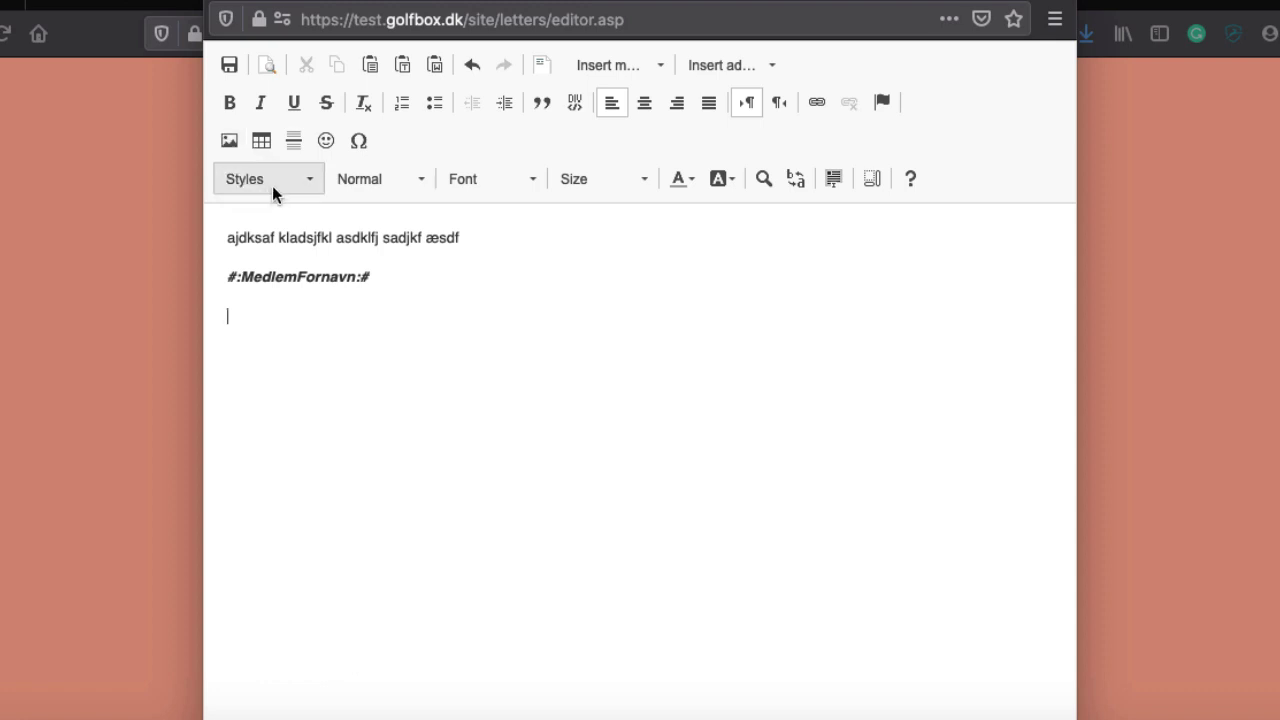
click(227, 141)
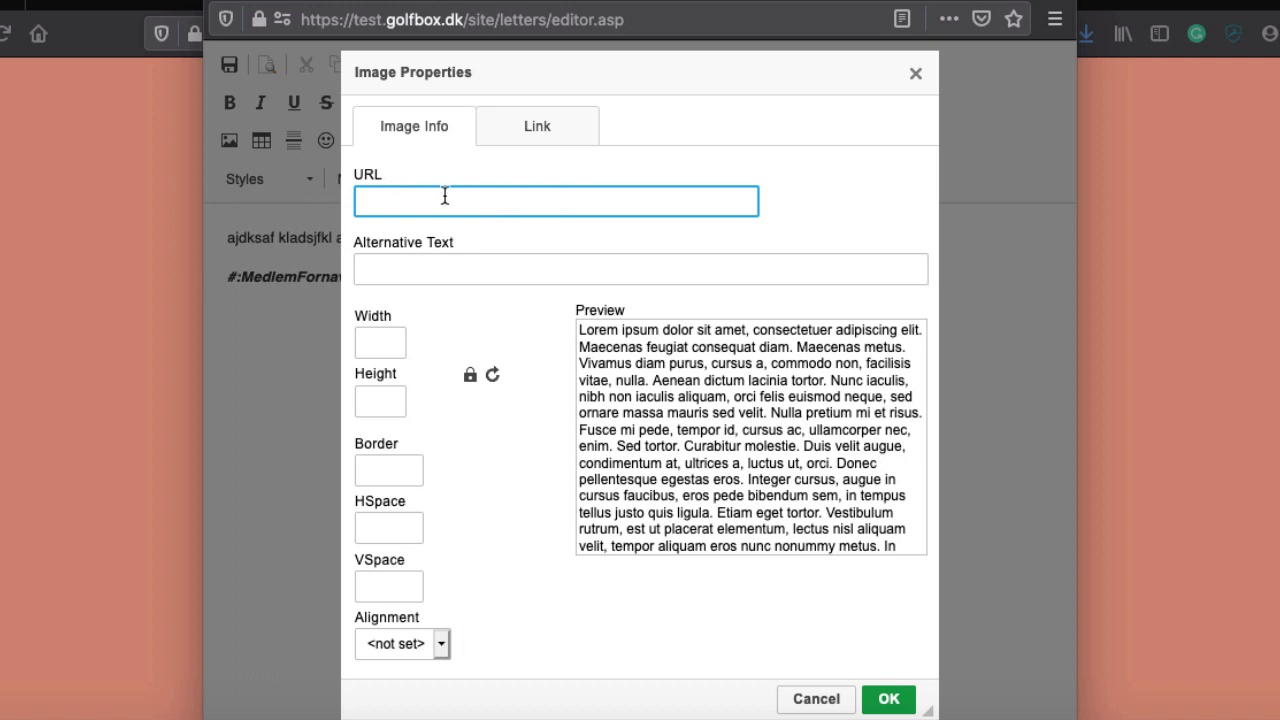
click(816, 699)
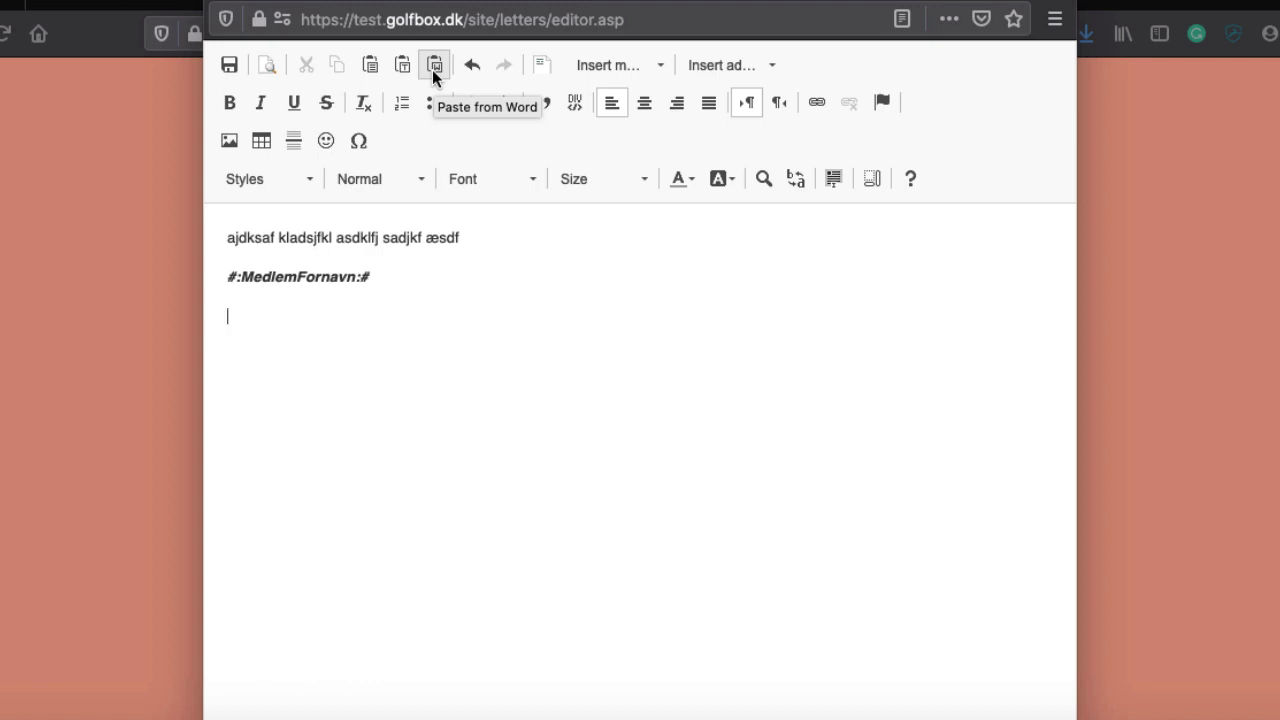
Test Paste from Word, then paste and delete the club lines before saving the letter
click(432, 70)
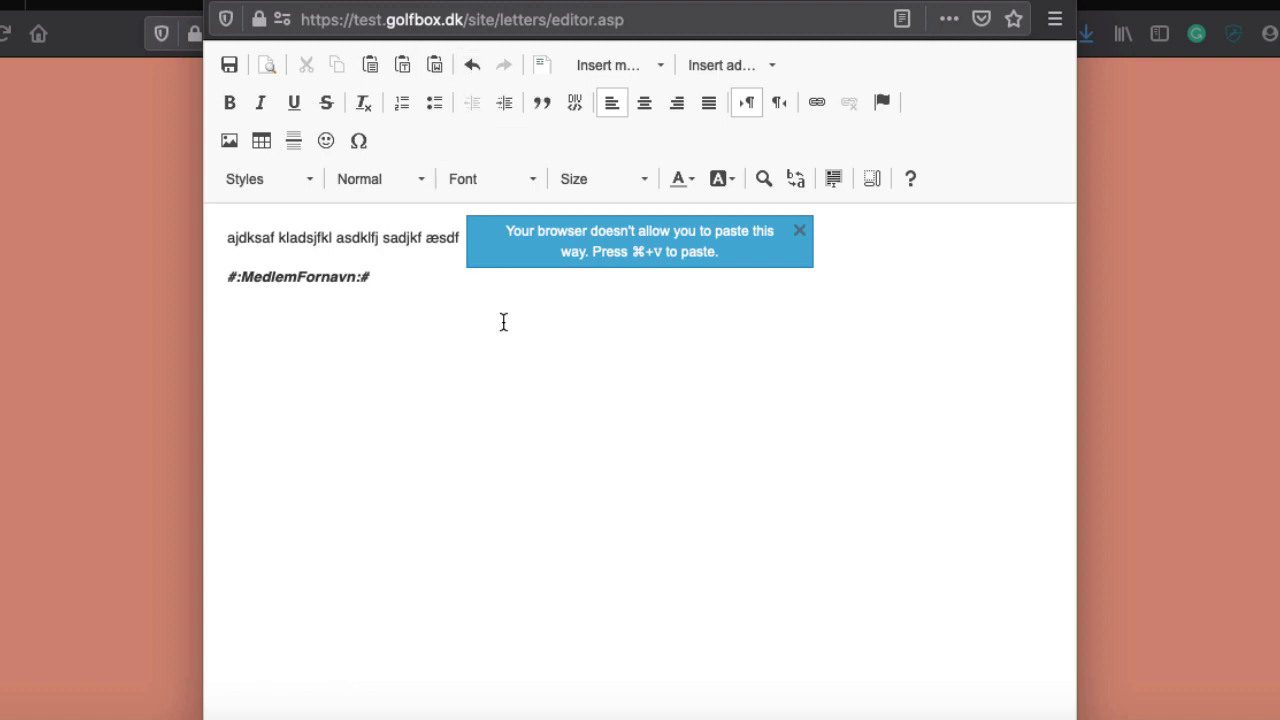
click(800, 236)
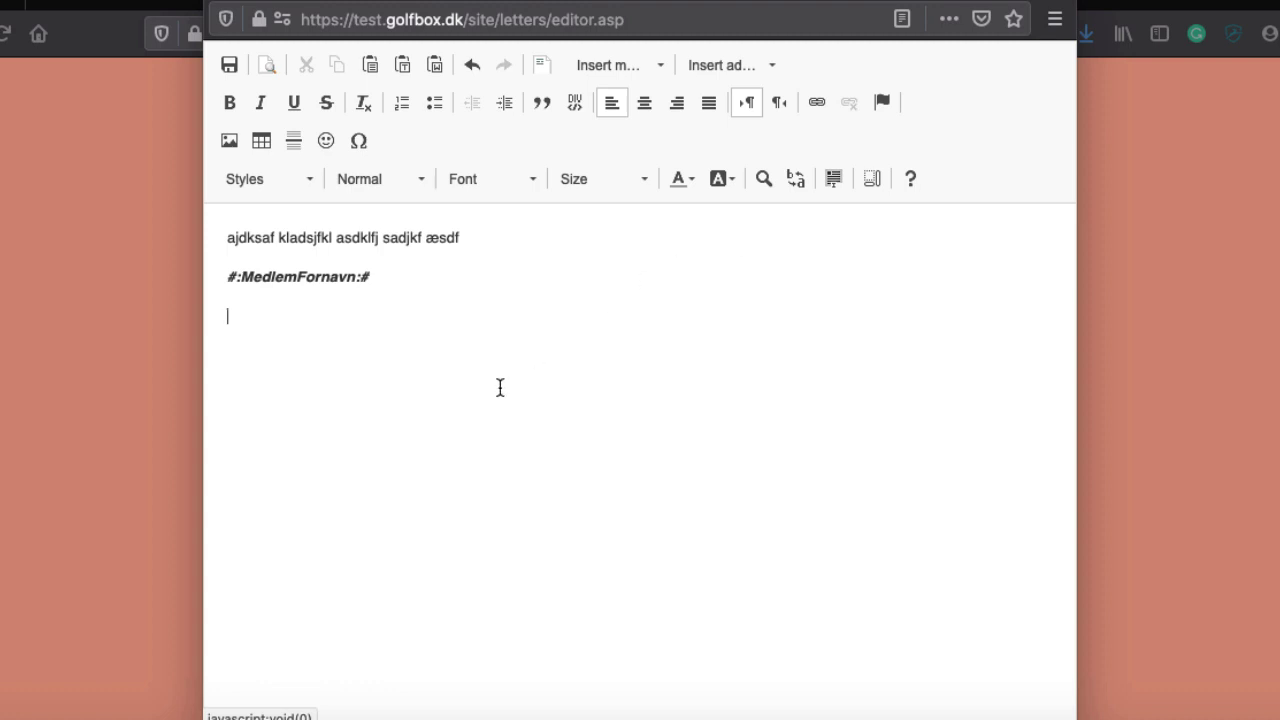
text(IS-33-adm	Golfklúbburinn Hvammur IS-34-adm	Golfklúbbur Húsavíkur)
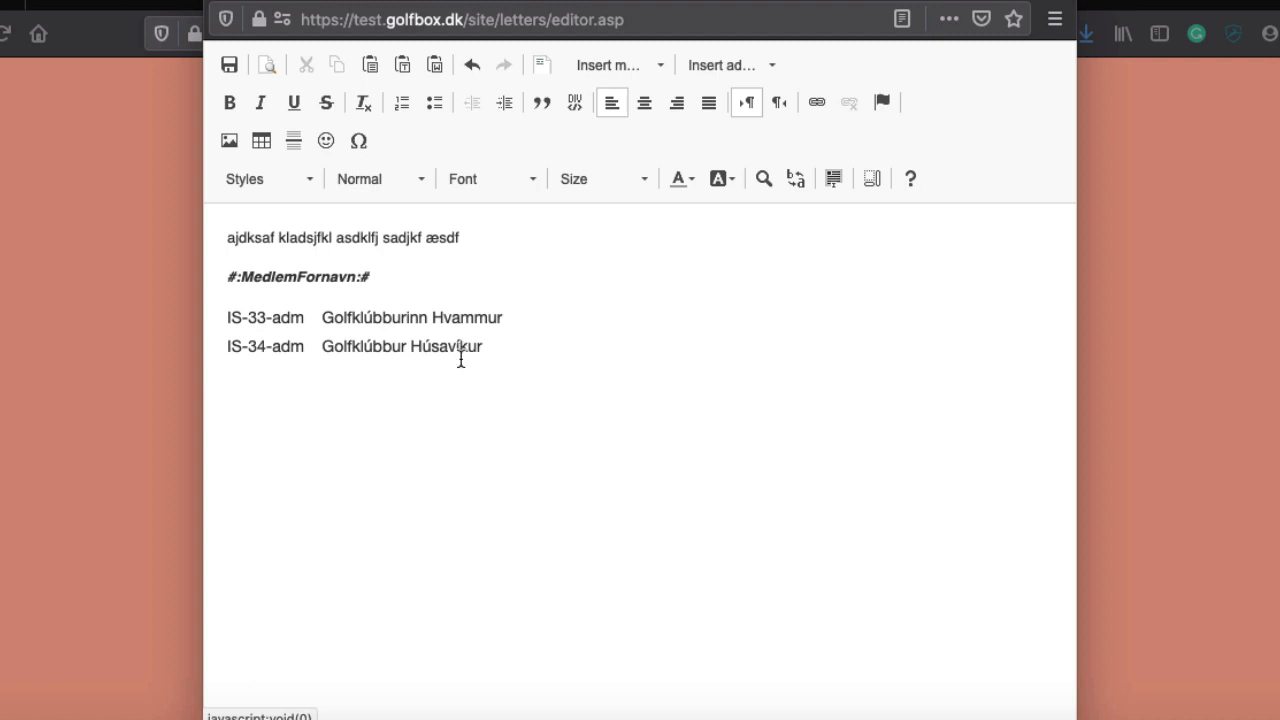
drag(491, 349, 222, 318)
key(BackSpace)
key(BackSpace)
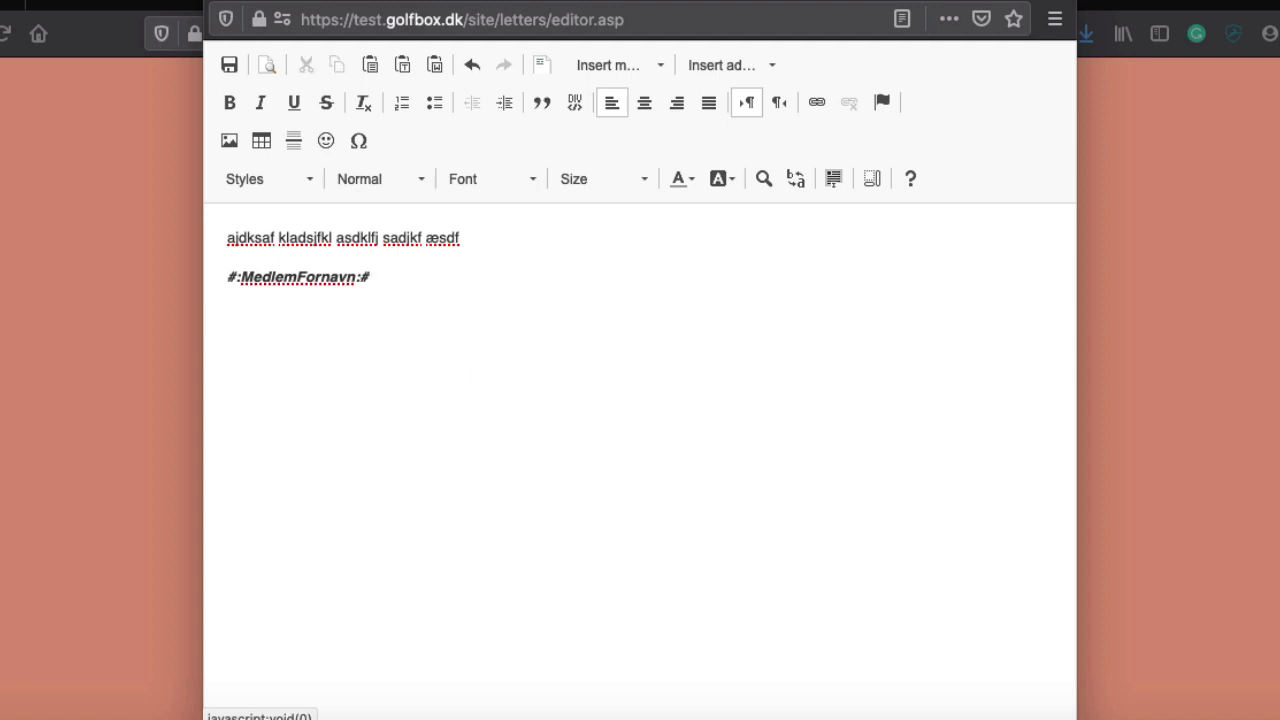
click(230, 67)
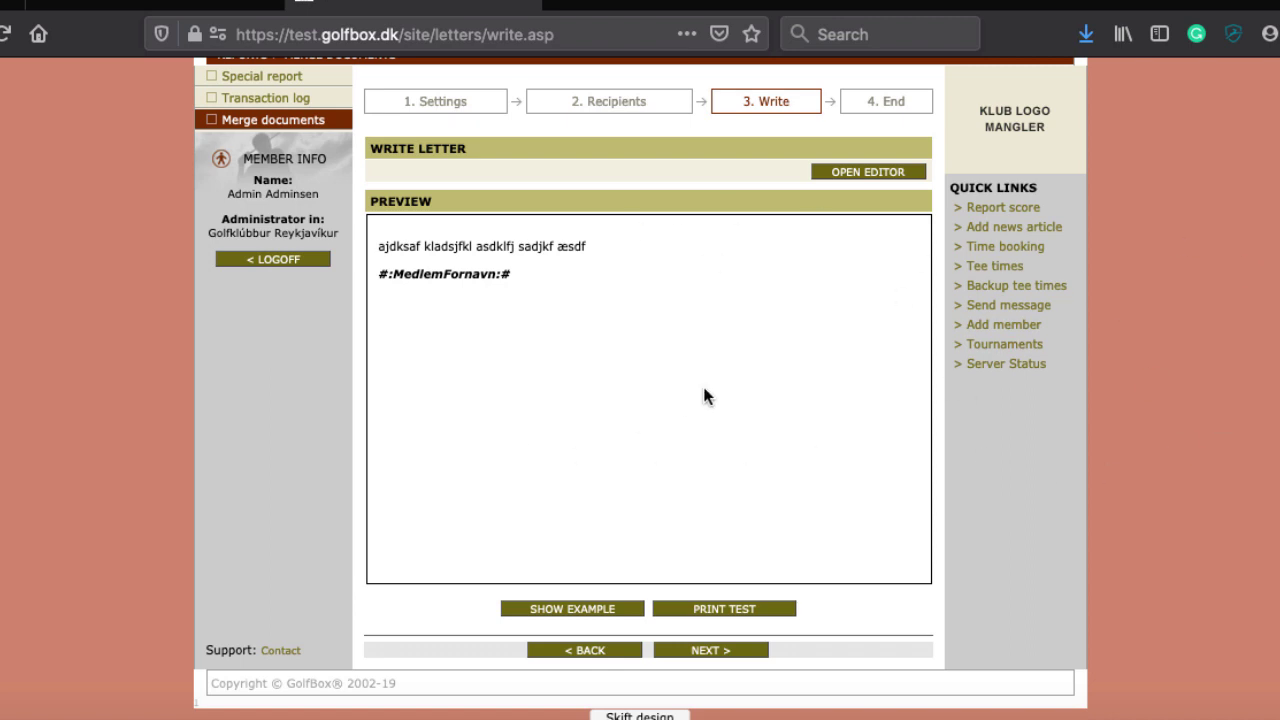
Advance the Welcome letter to the End step and review its send and print options
click(738, 656)
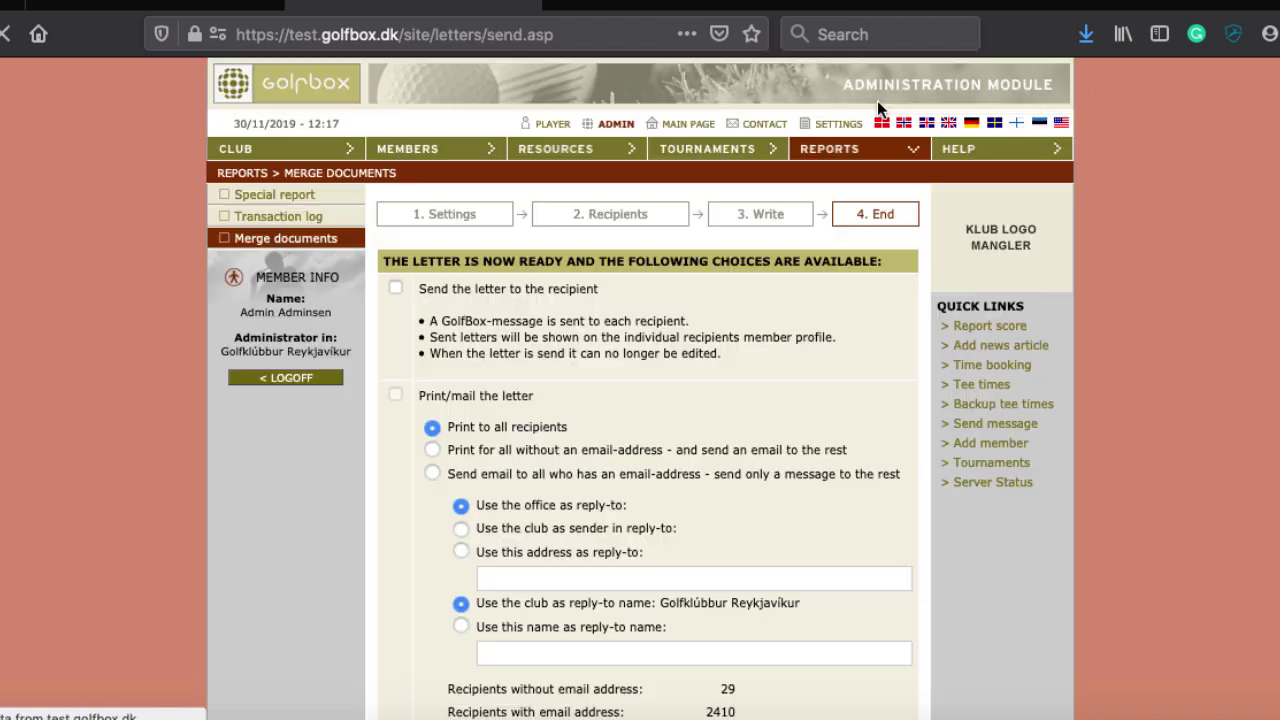
scroll(516, 366, down, 1)
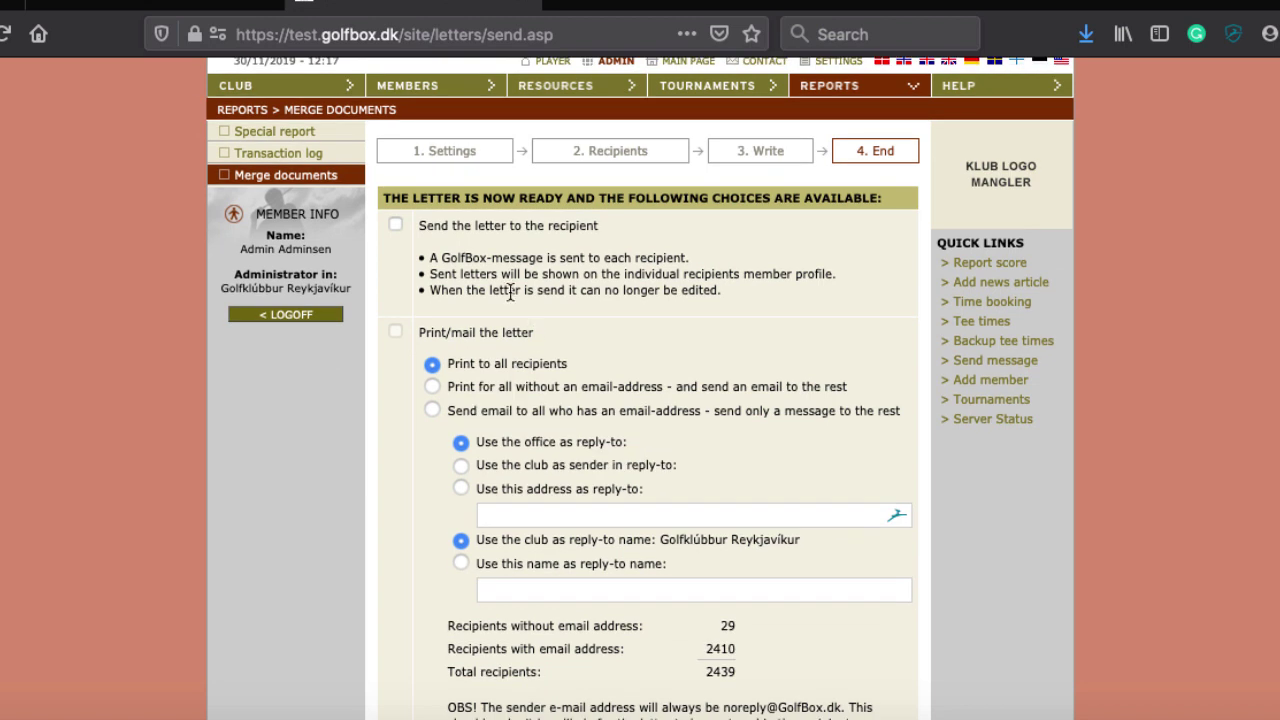
scroll(791, 380, down, 4)
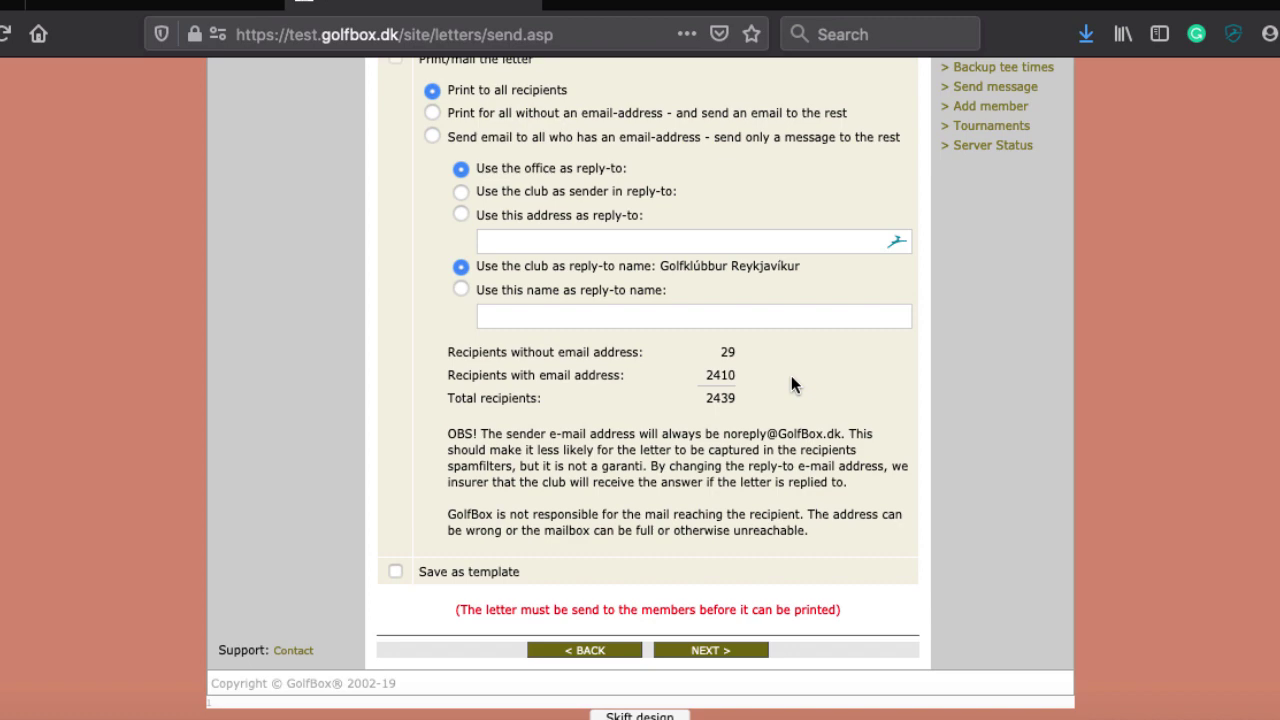
scroll(563, 114, up, 4)
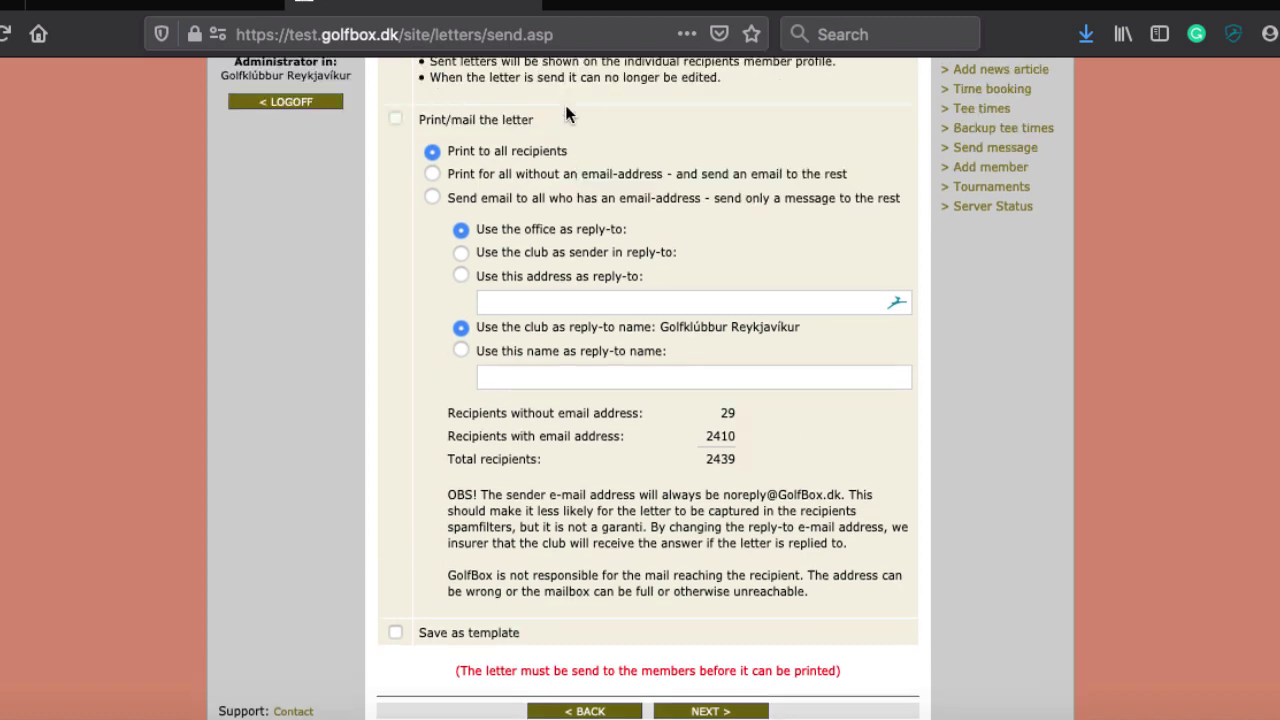
scroll(714, 325, down, 4)
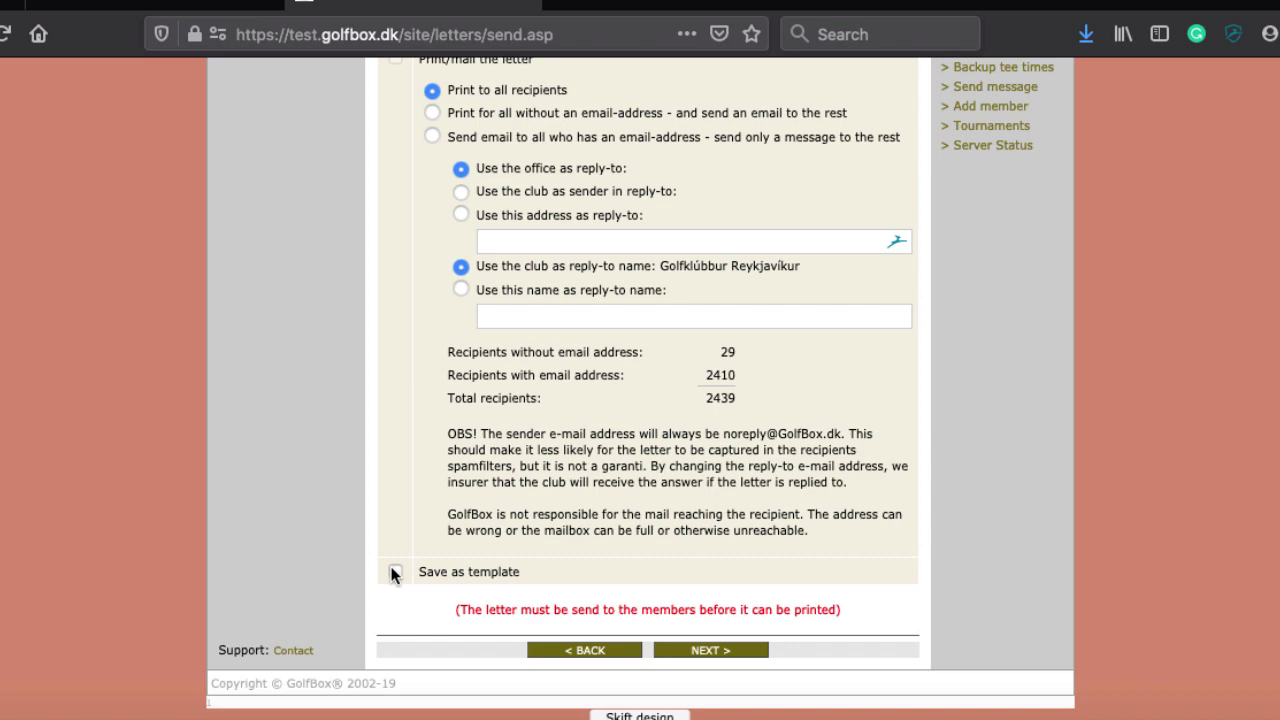
scroll(393, 572, up, 5)
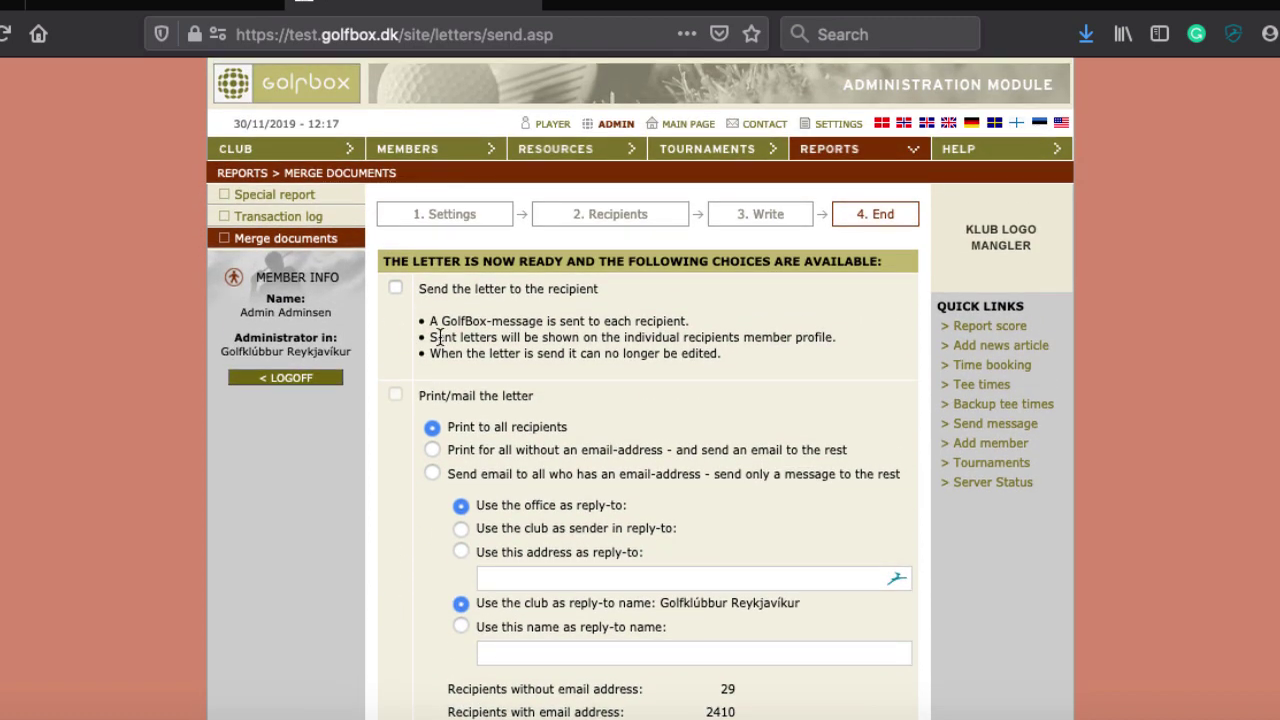
Send the letter to each recipient, also print/mail it, and e-mail everyone with an address
click(396, 288)
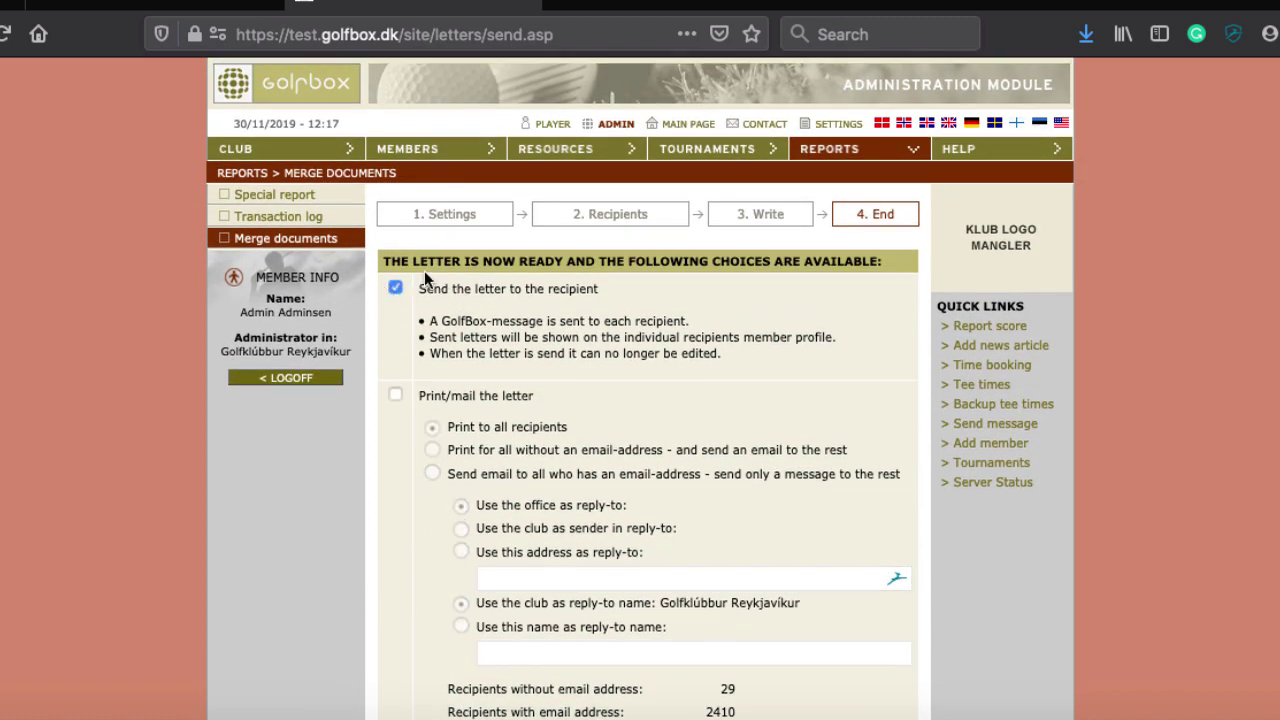
scroll(664, 315, down, 3)
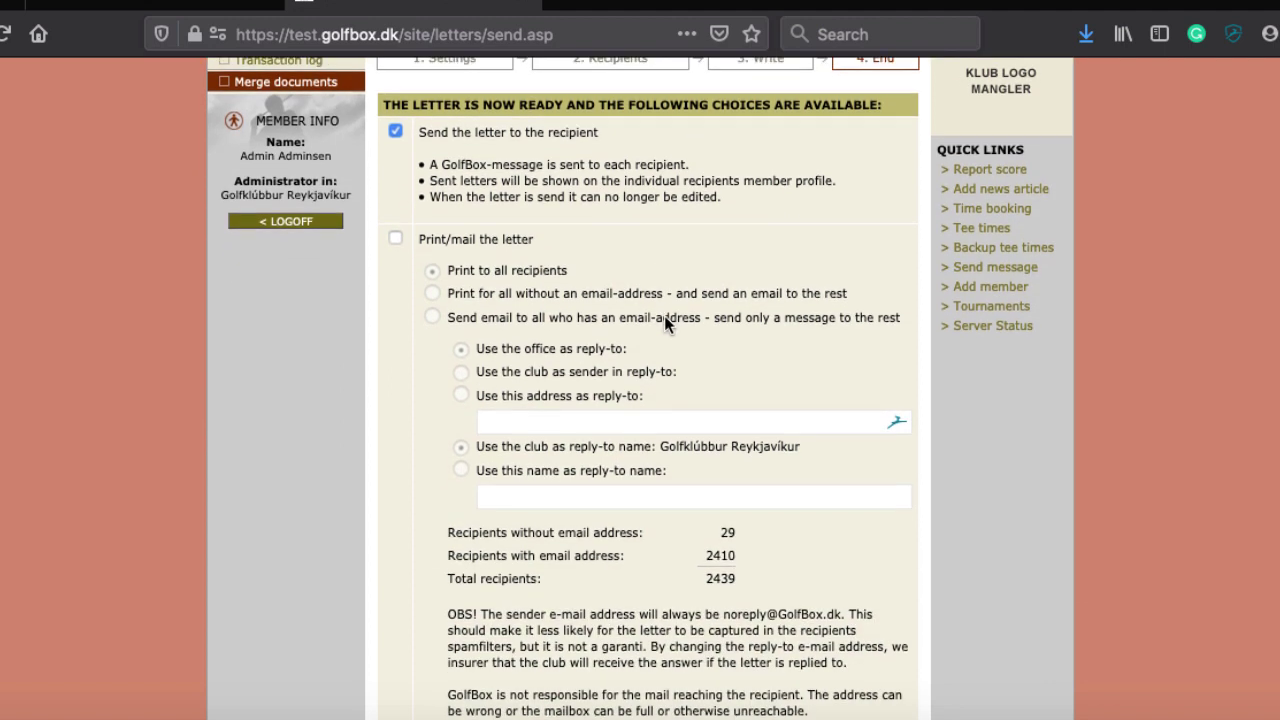
click(395, 240)
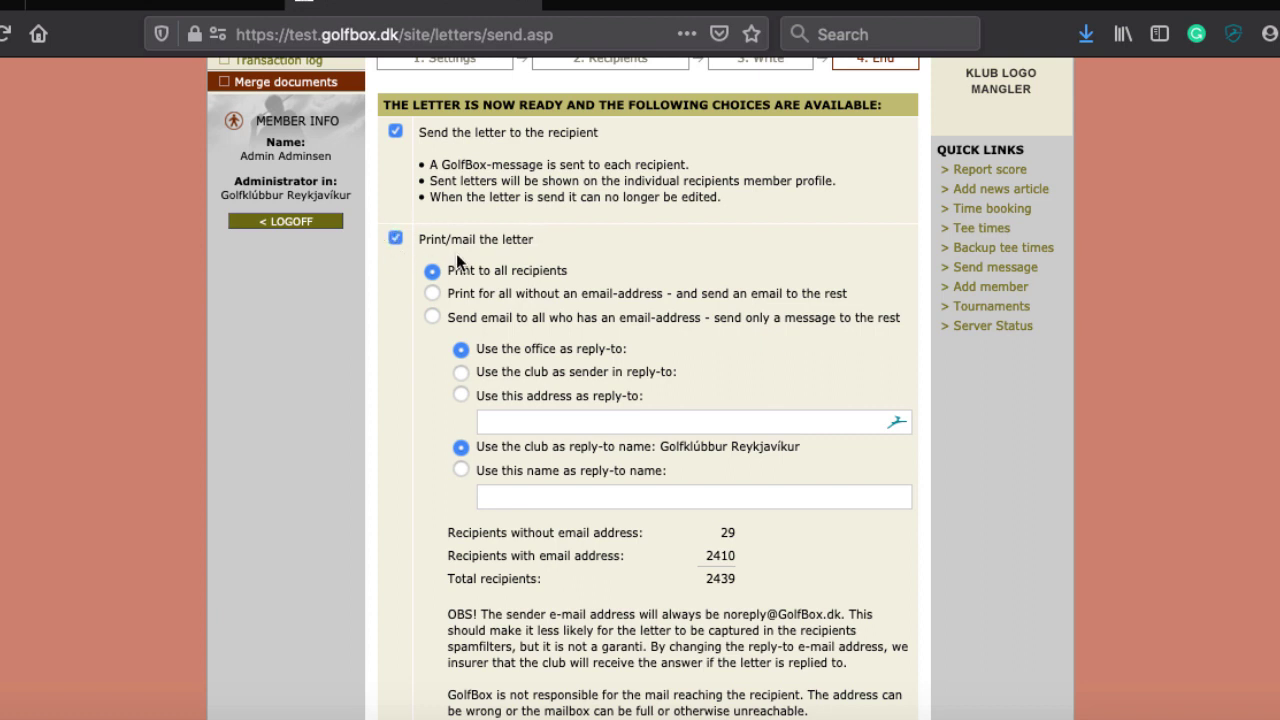
click(432, 316)
scroll(749, 307, down, 1)
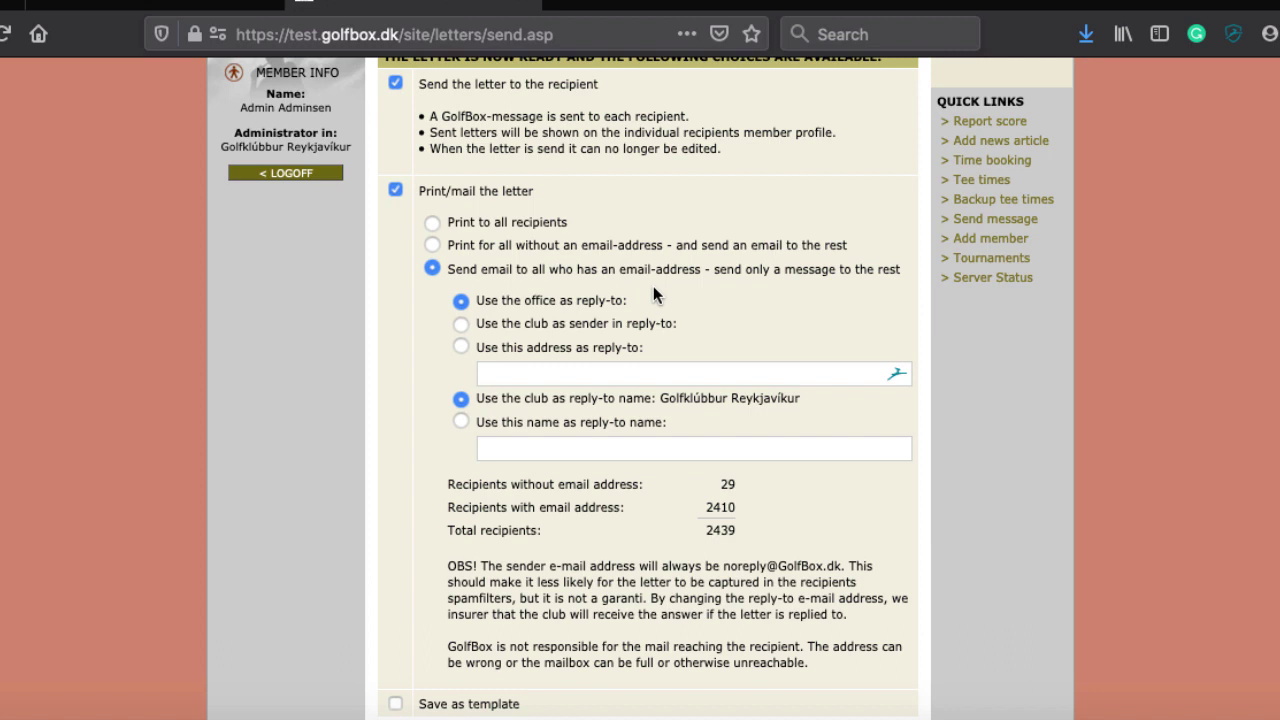
Leave the reply-to address blank, dismiss its suggestions, and scroll through the member front page
click(525, 368)
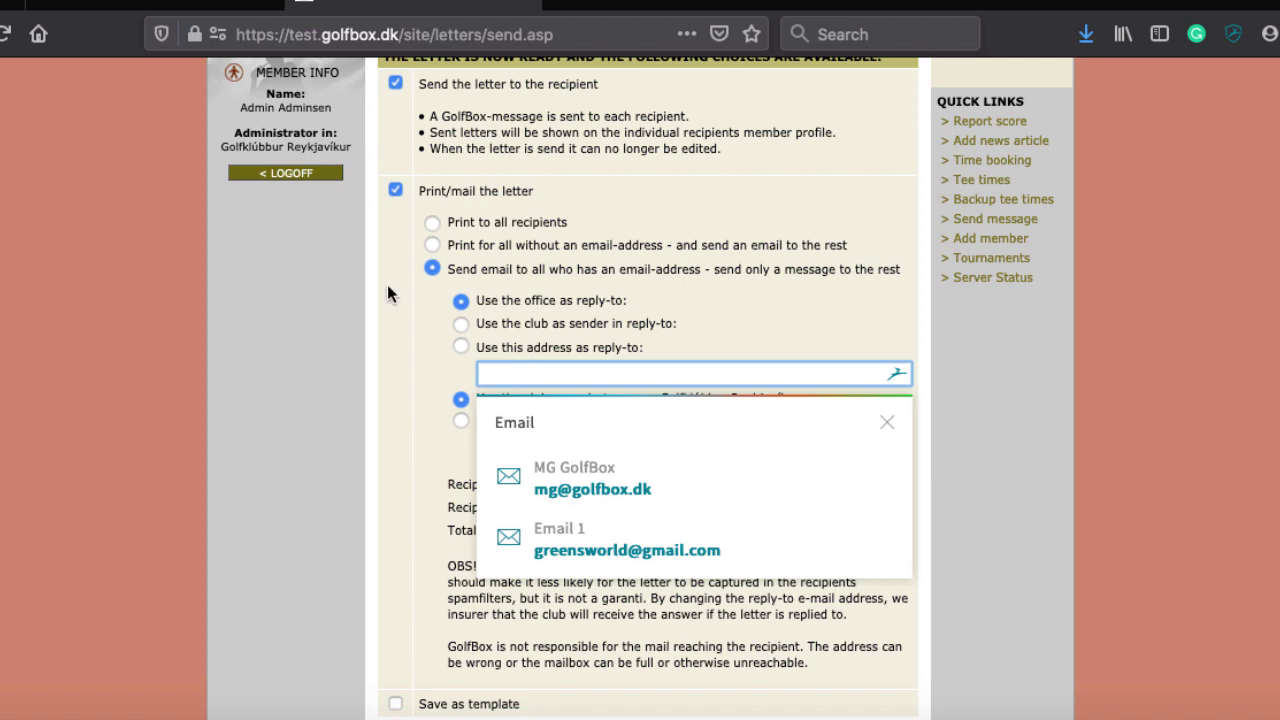
click(361, 350)
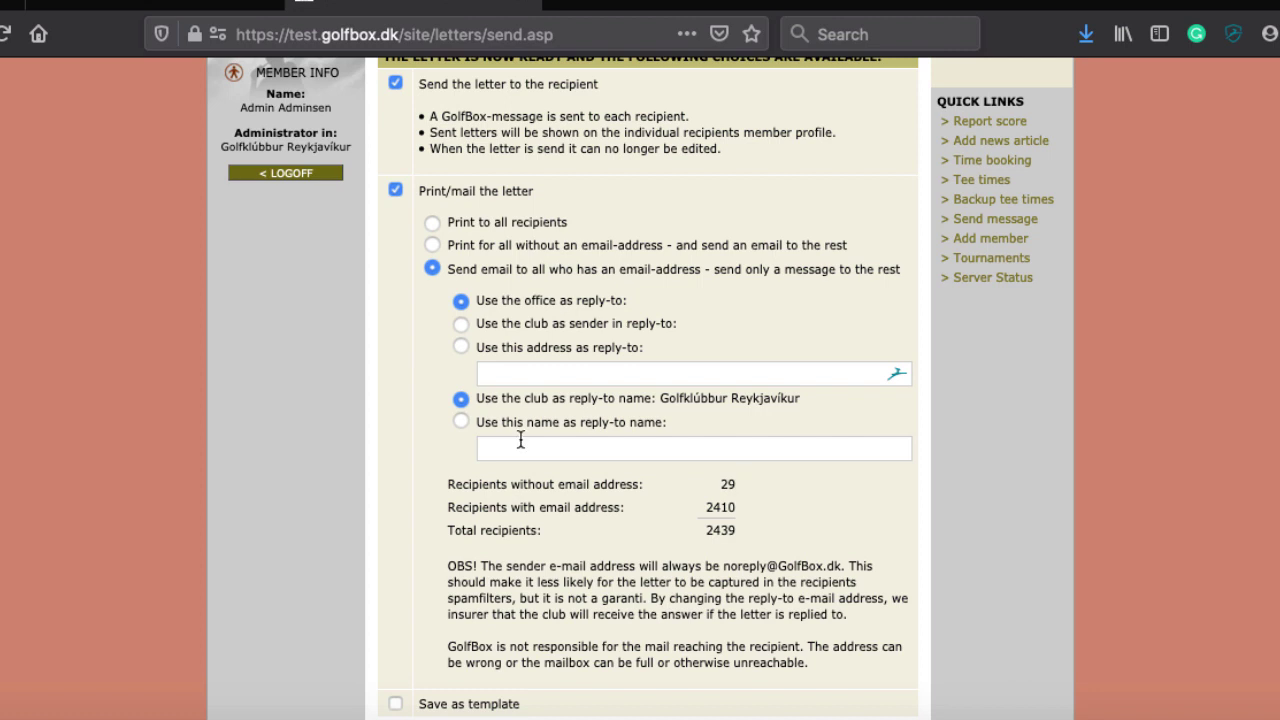
scroll(541, 480, down, 3)
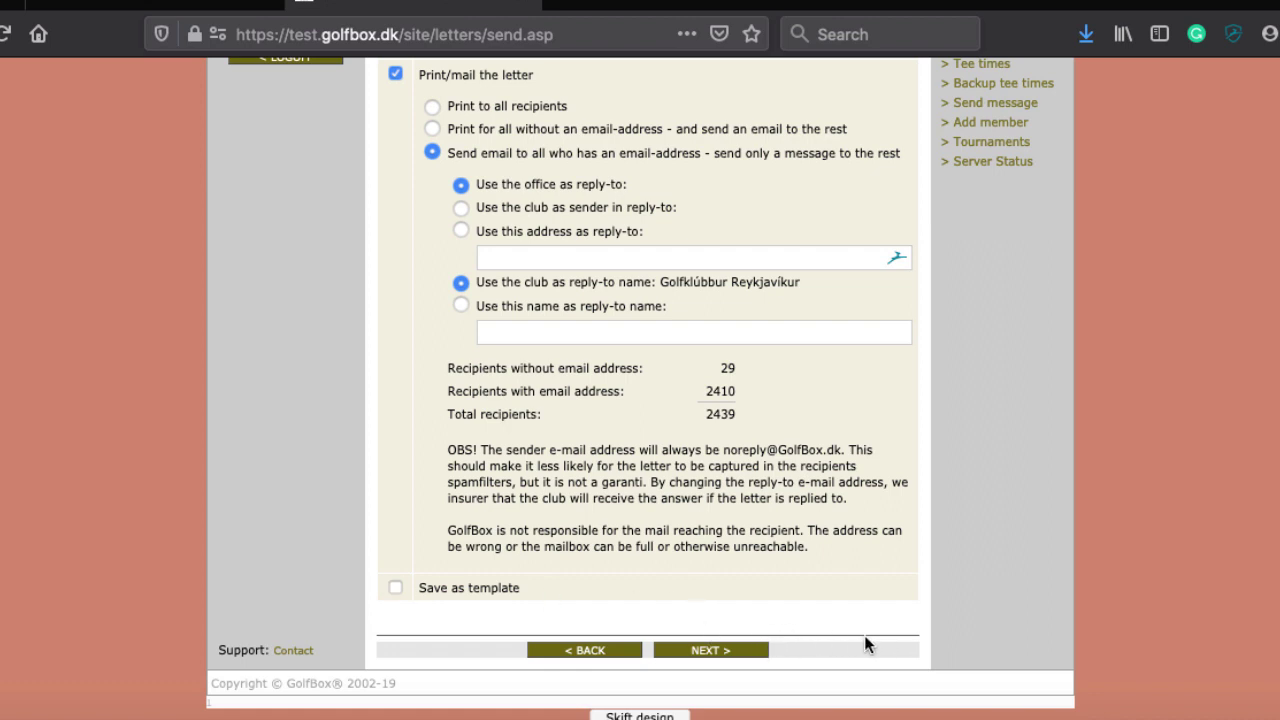
scroll(864, 635, up, 3)
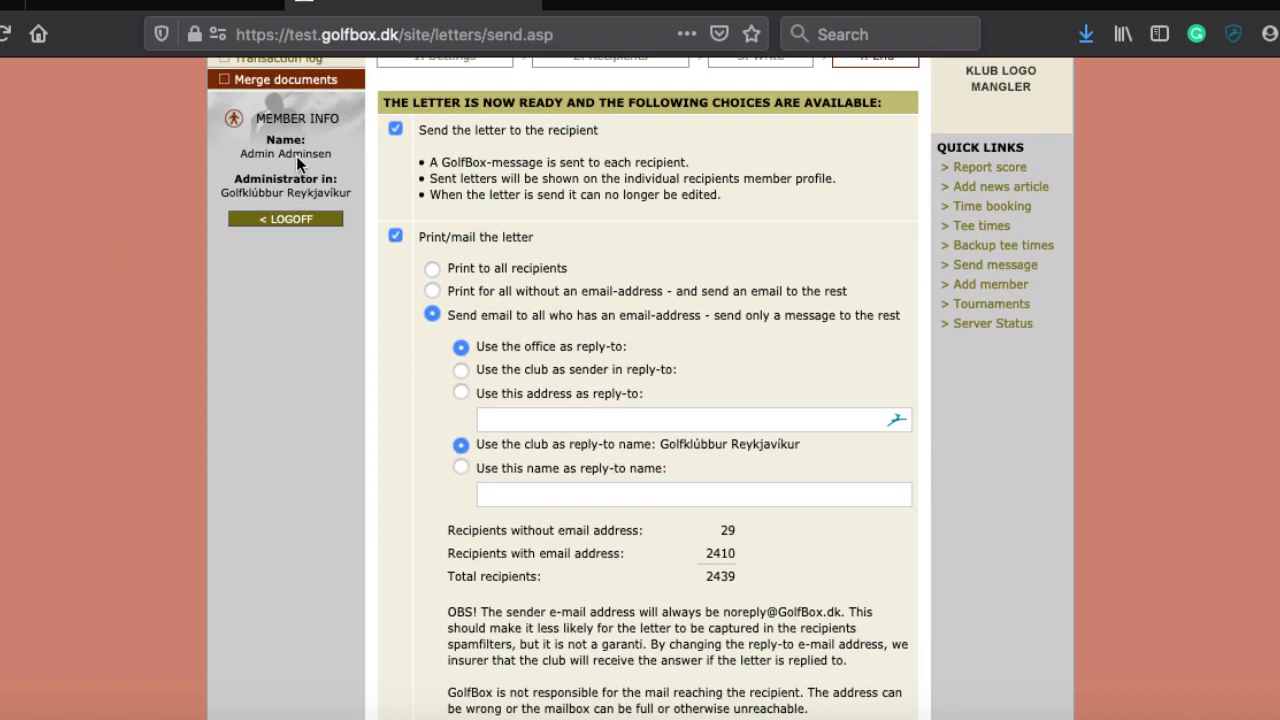
scroll(383, 289, down, 1)
scroll(383, 292, down, 3)
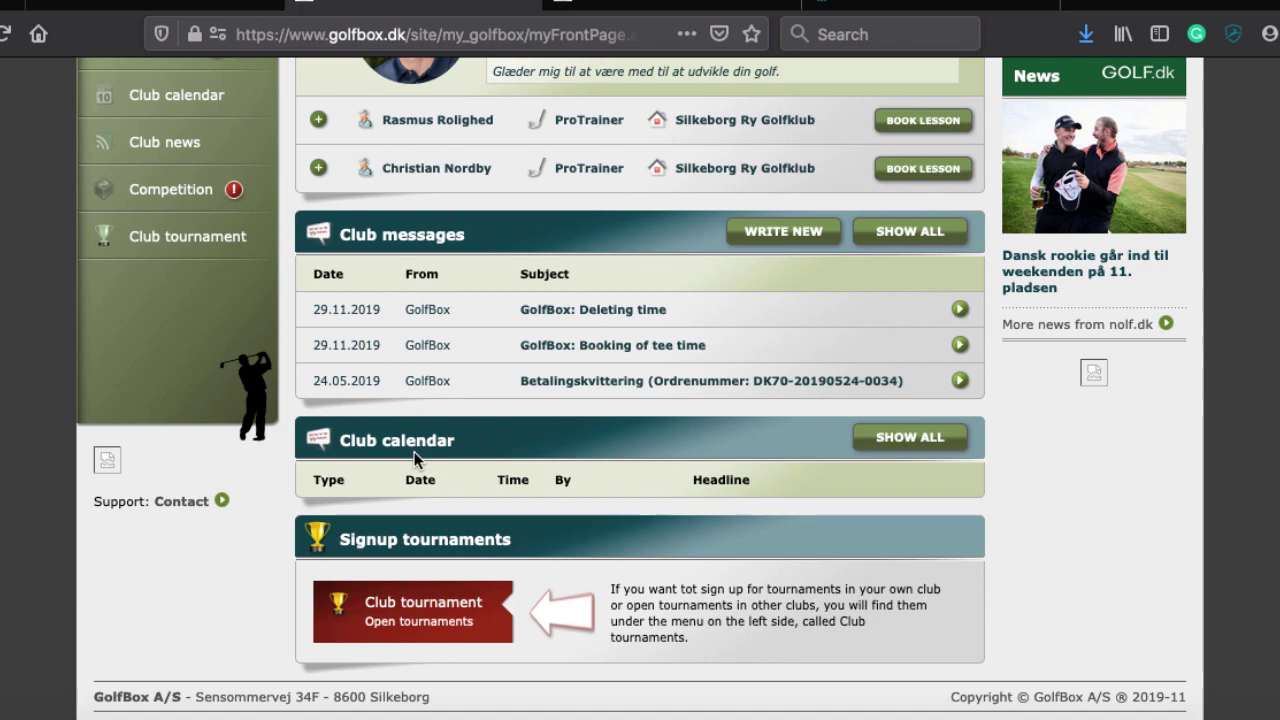
Return to the top of My frontpage and go to Edit profile from the left menu
scroll(437, 360, up, 5)
scroll(435, 351, up, 2)
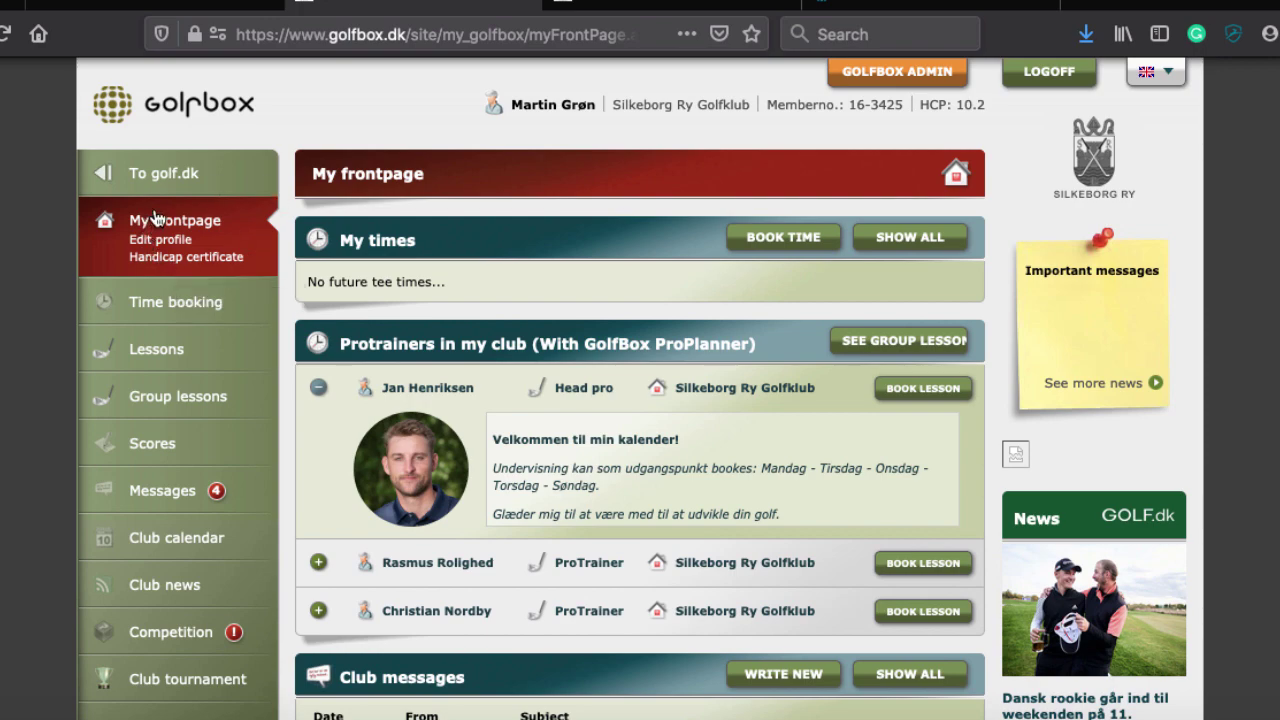
click(168, 244)
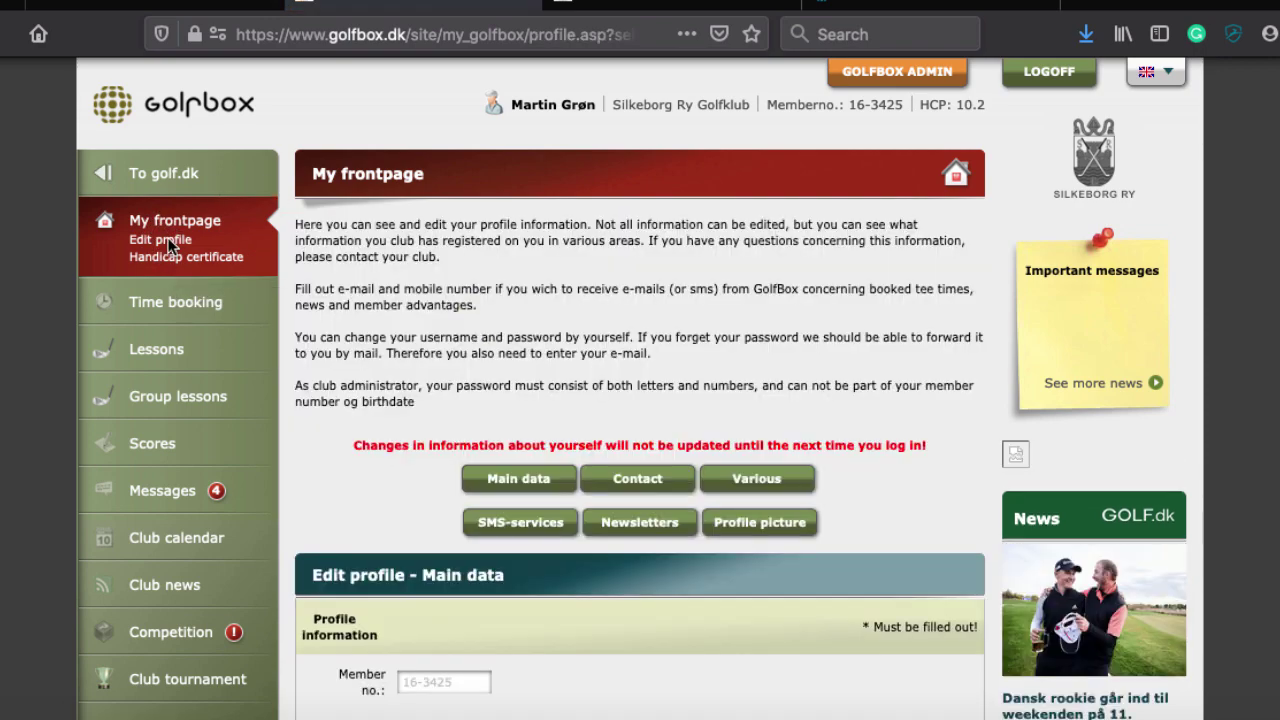
Reveal the username and password change fields and scroll down to the Receive e-mail options
scroll(168, 245, down, 10)
scroll(168, 247, down, 6)
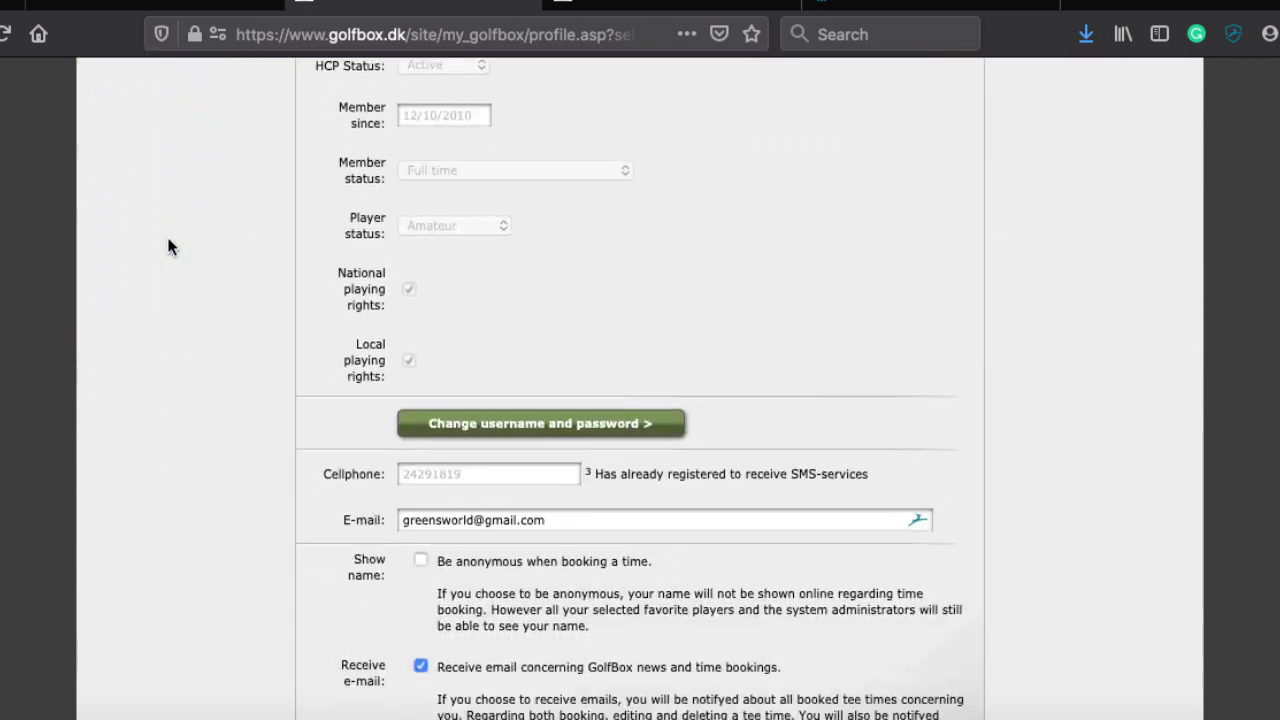
click(455, 331)
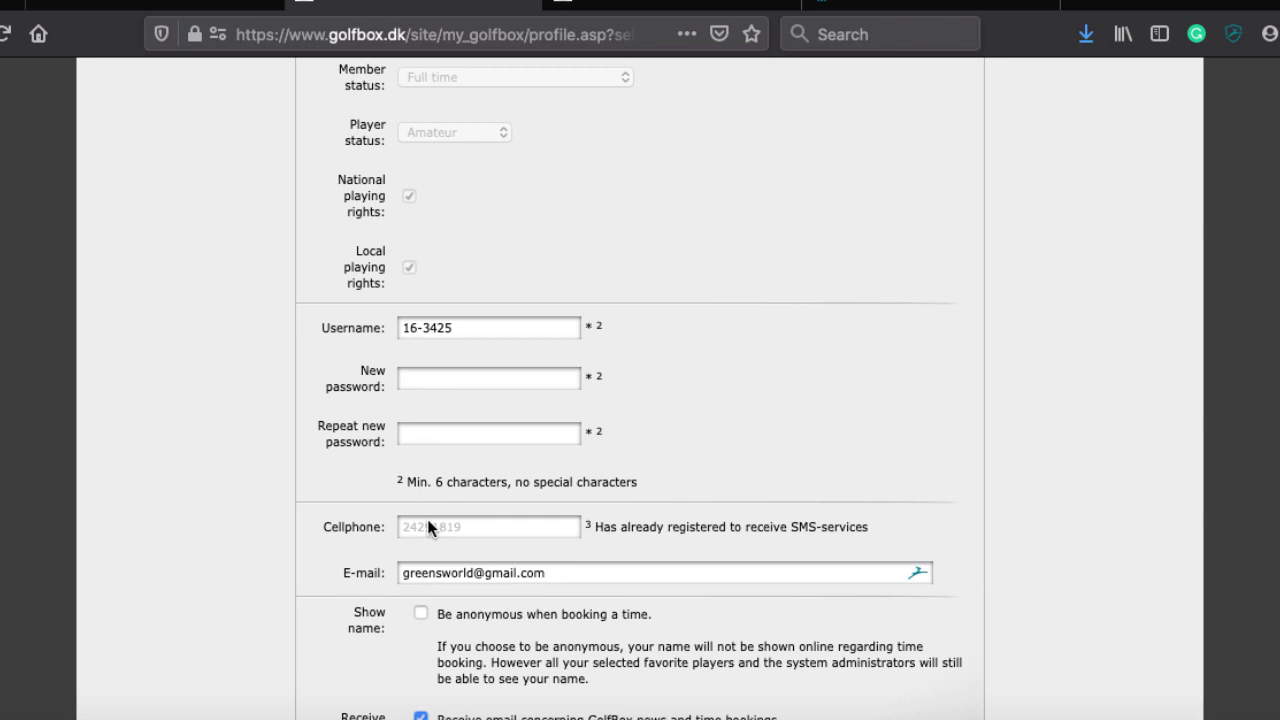
scroll(428, 527, up, 2)
scroll(428, 527, down, 4)
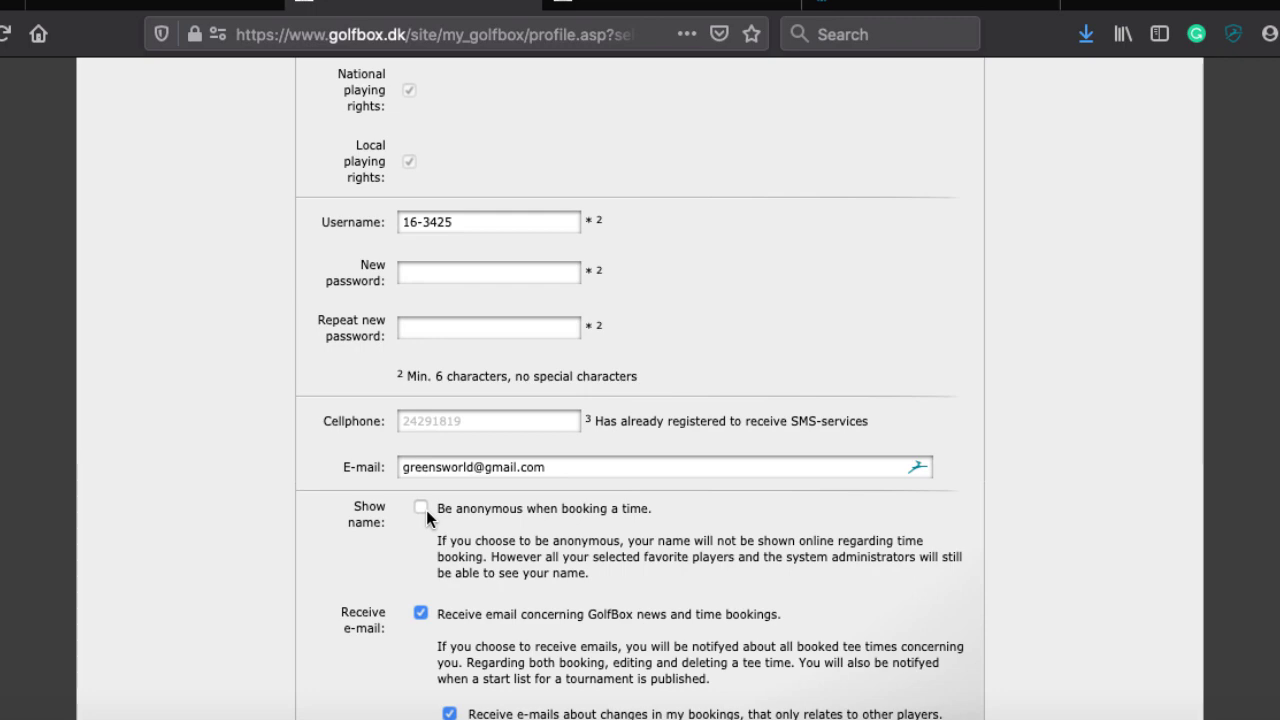
scroll(426, 510, down, 5)
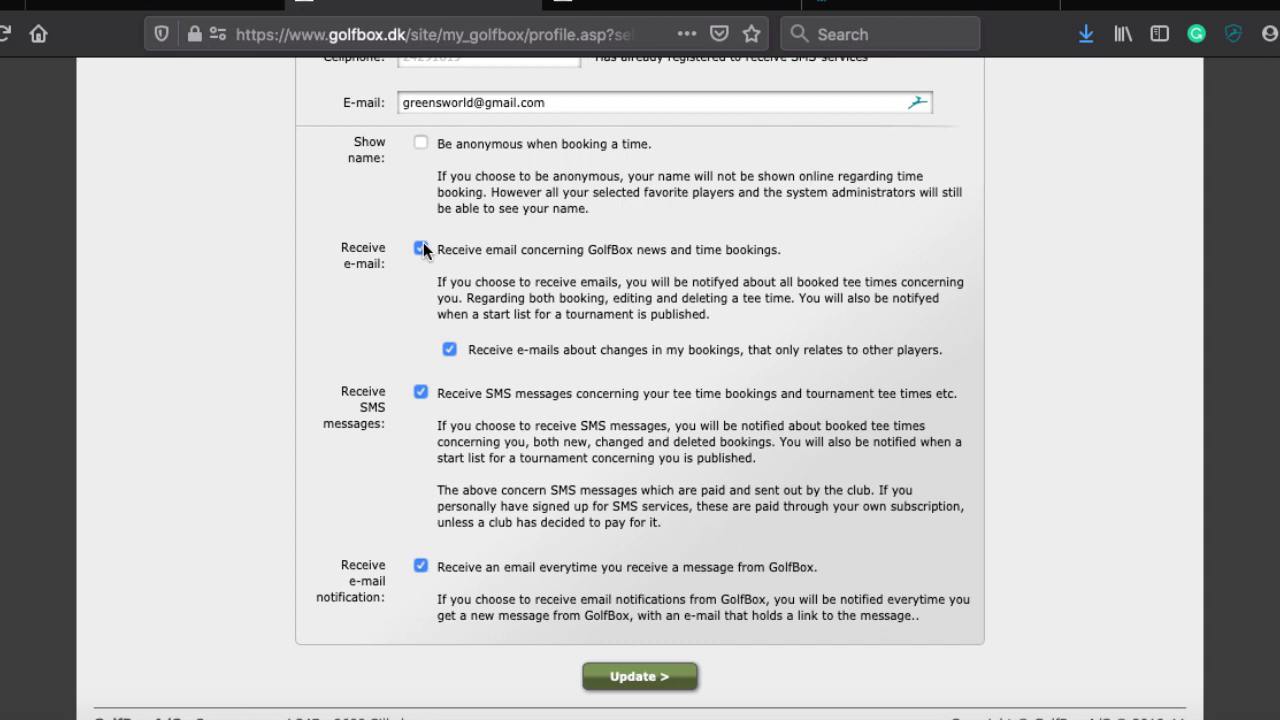
Select within the E-mail field without changing the address, dismissing its suggestions
scroll(423, 250, up, 1)
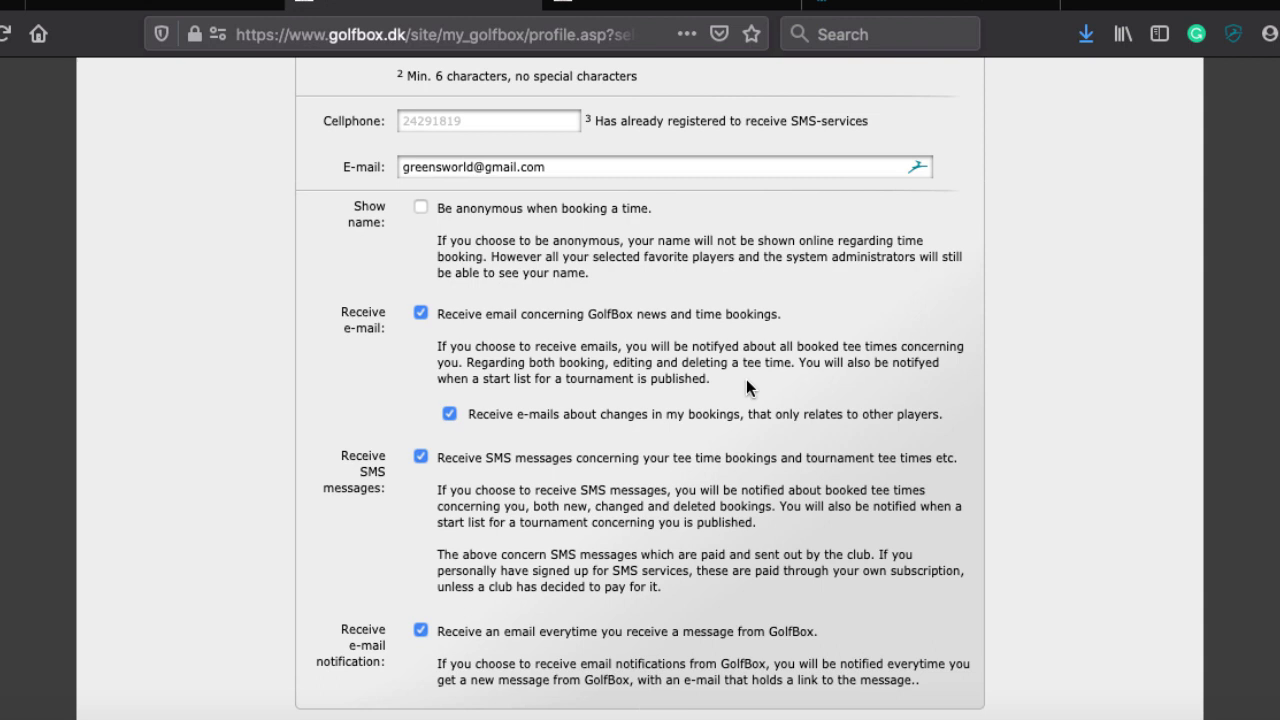
scroll(746, 379, up, 1)
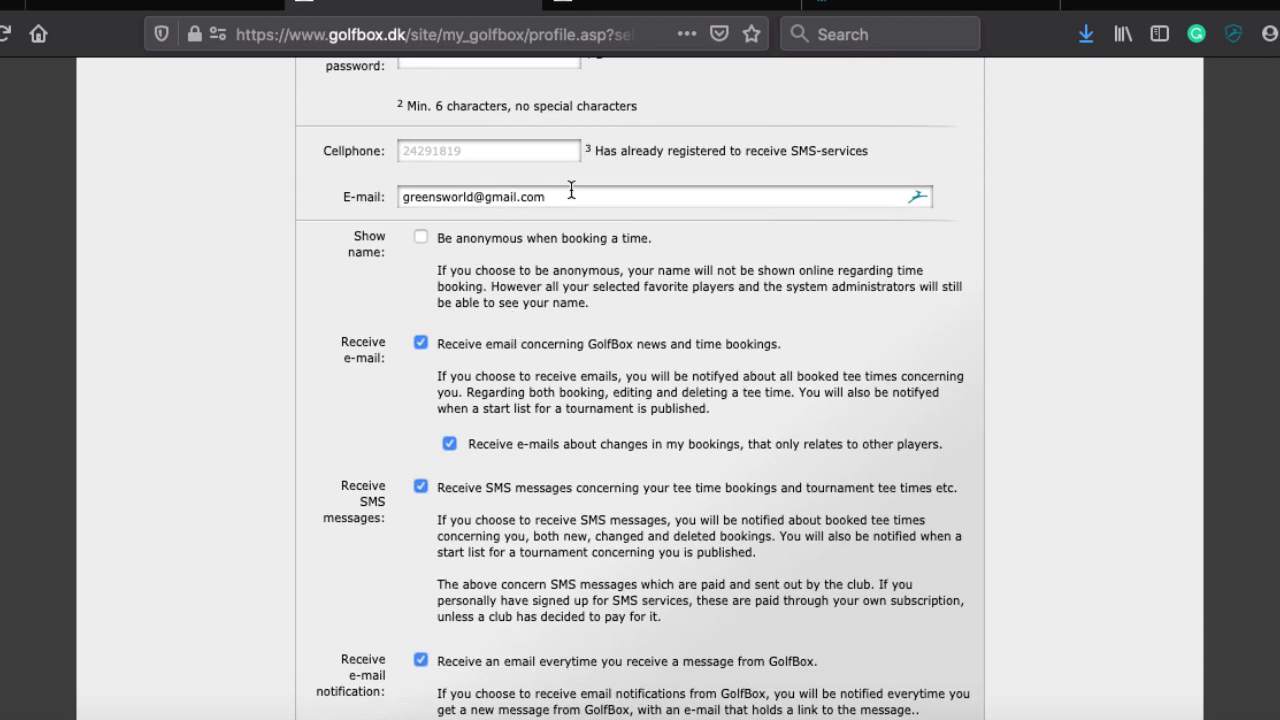
double_click(571, 190)
click(571, 190)
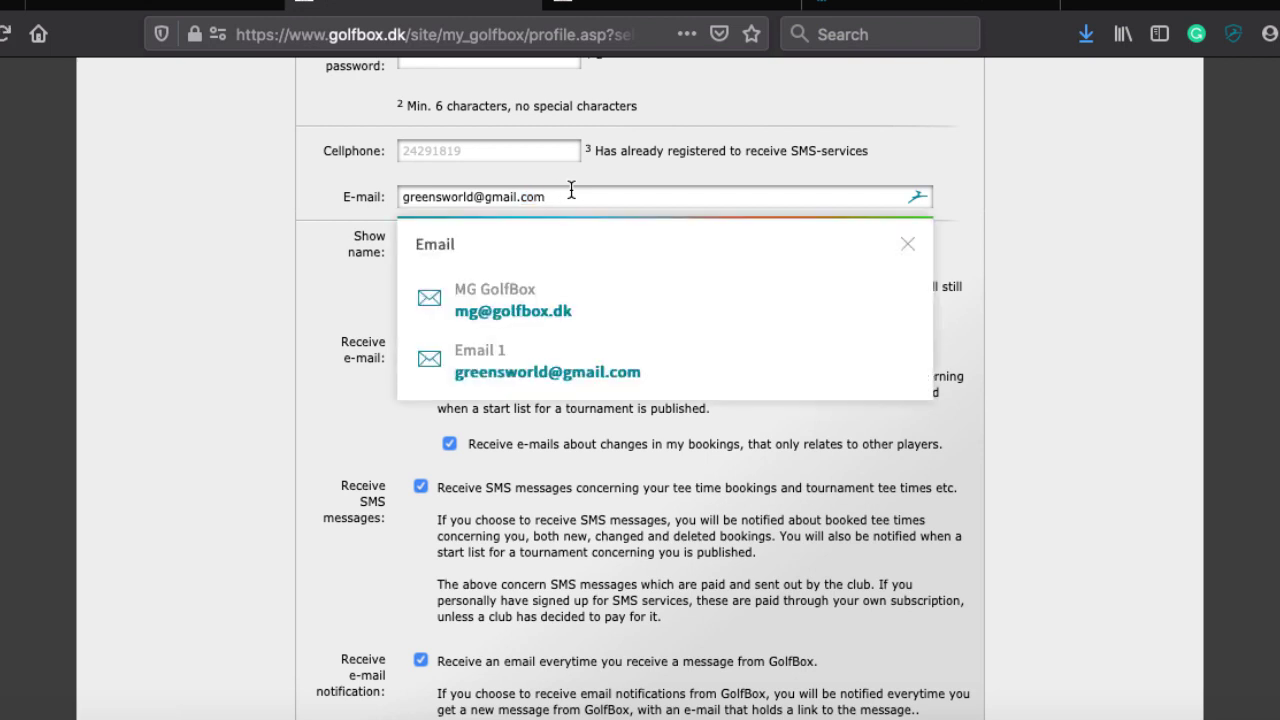
click(88, 350)
Leave the notification settings unchanged and go to Silkeborg Ry Golfklub's Time booking grid
scroll(88, 355, down, 2)
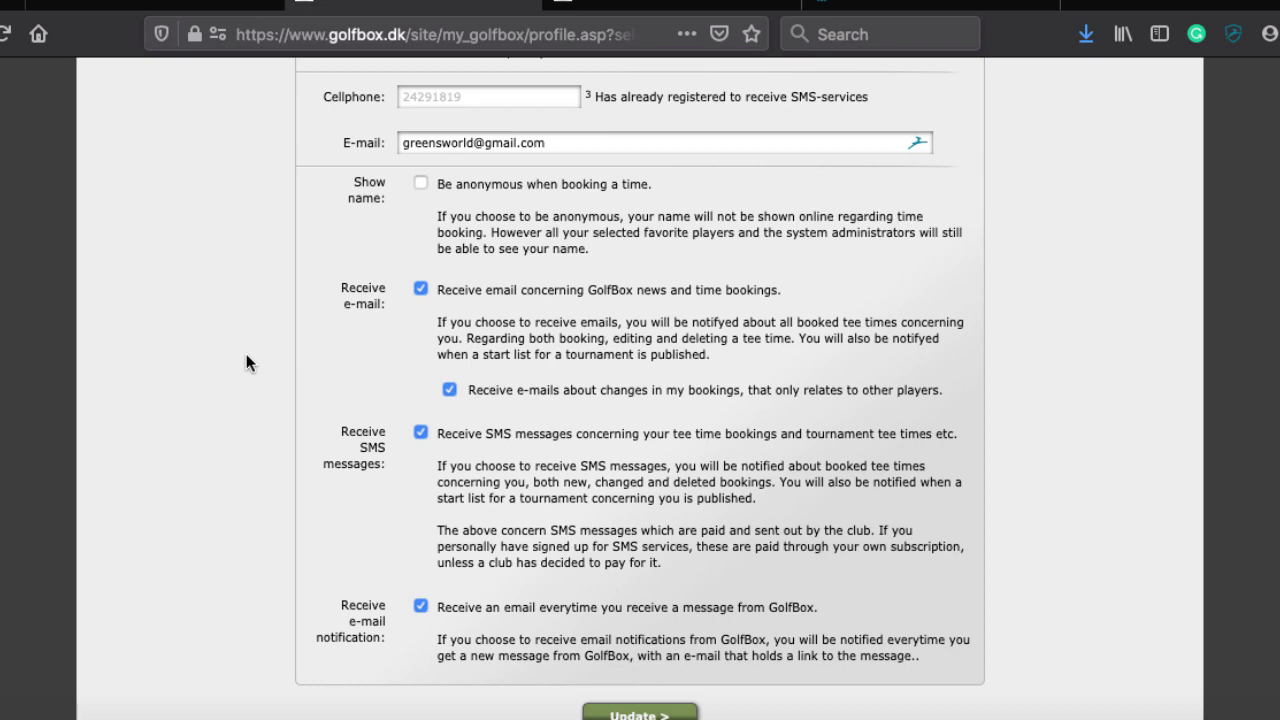
scroll(248, 362, down, 3)
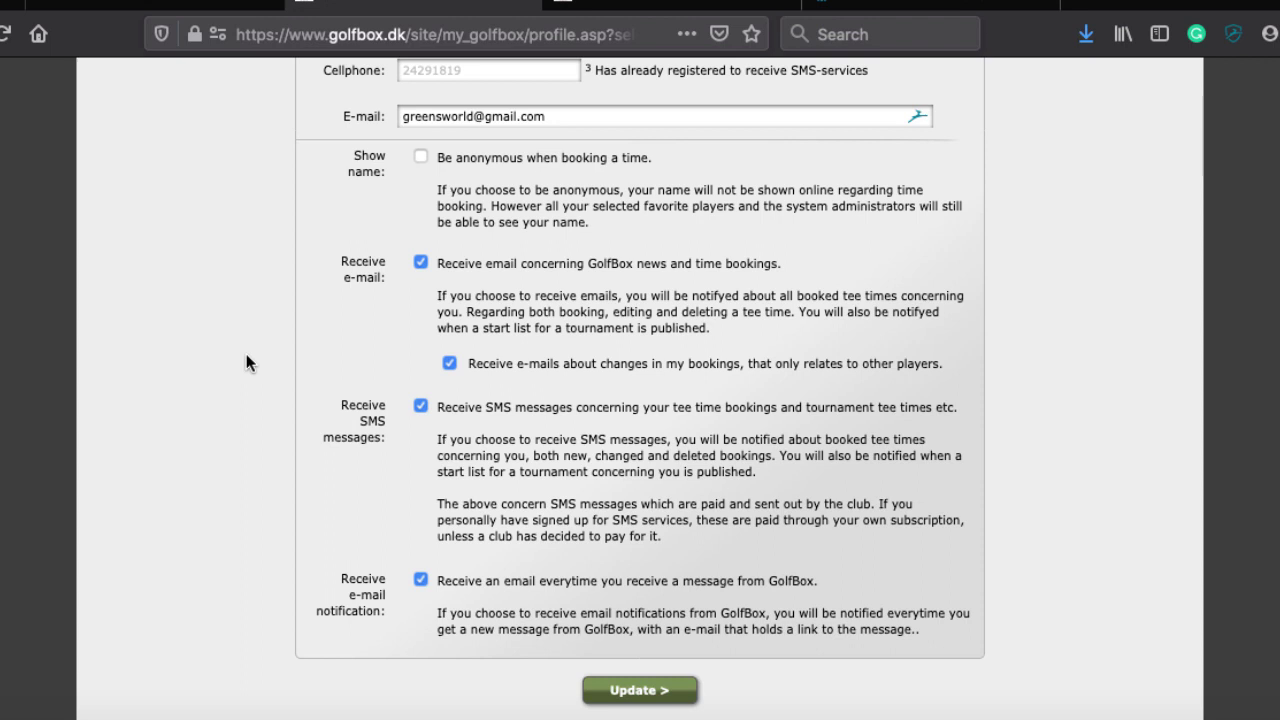
scroll(247, 363, down, 1)
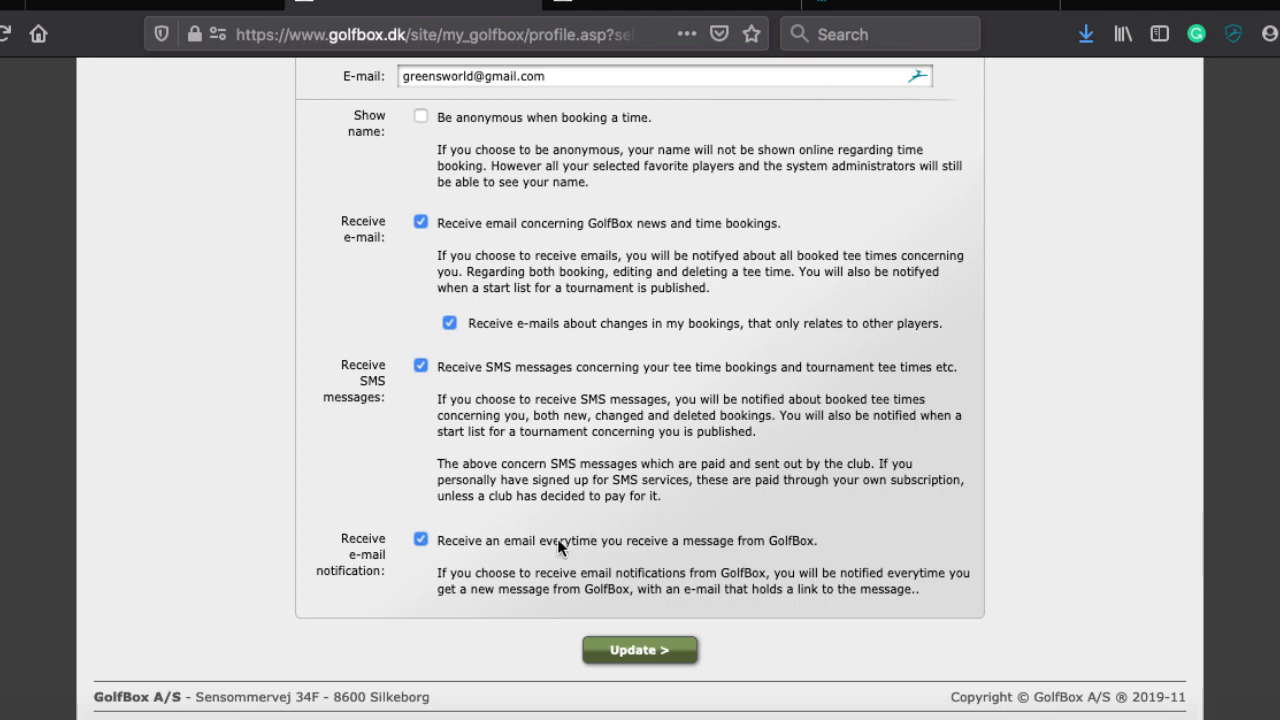
scroll(557, 545, up, 10)
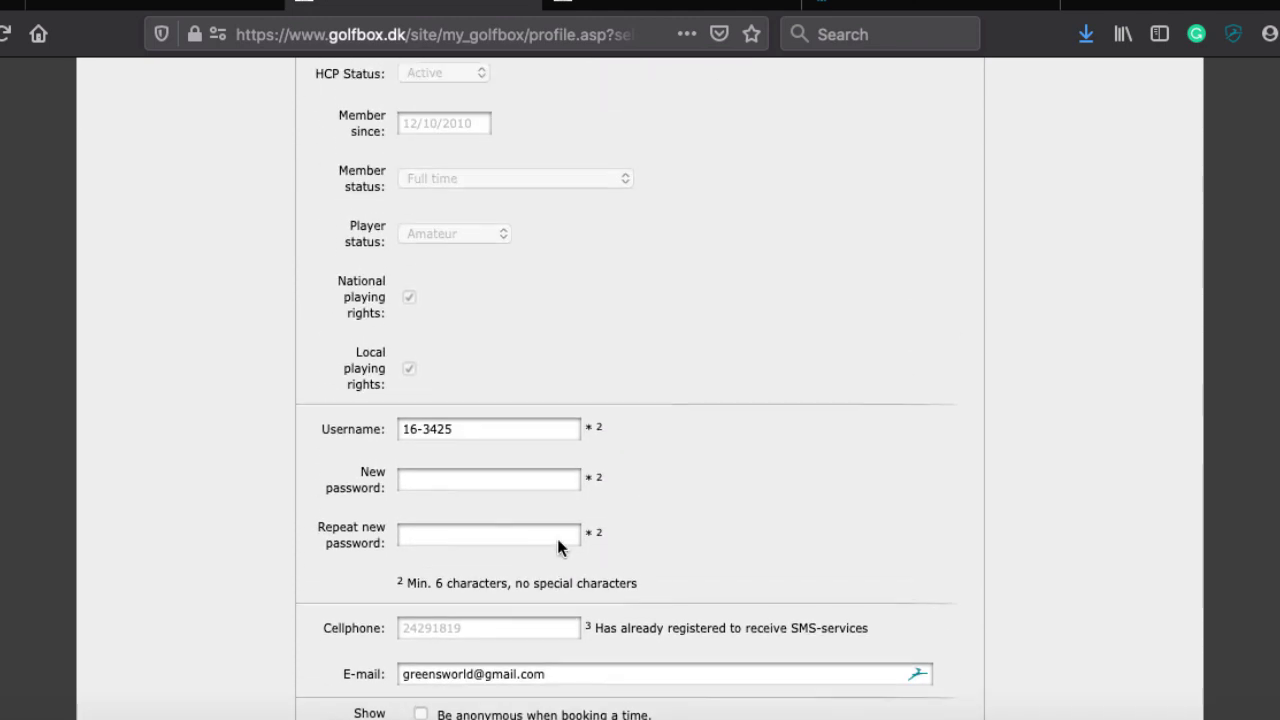
scroll(558, 540, up, 5)
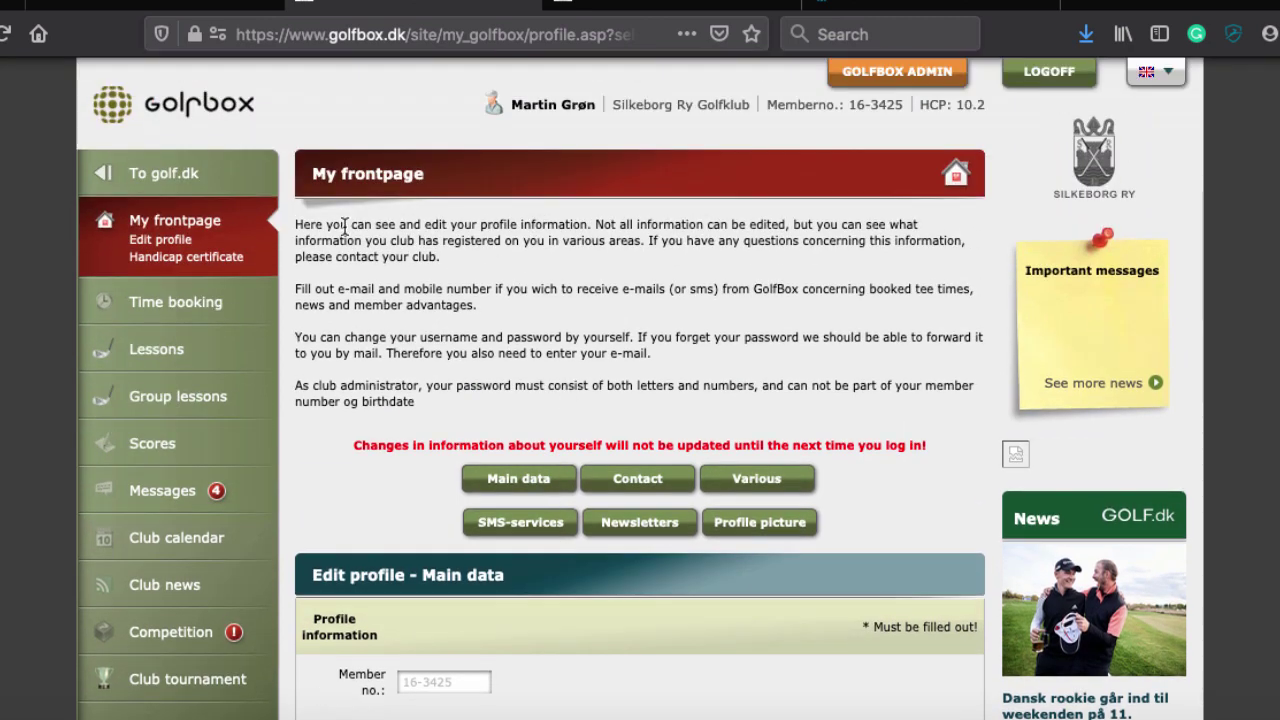
click(161, 304)
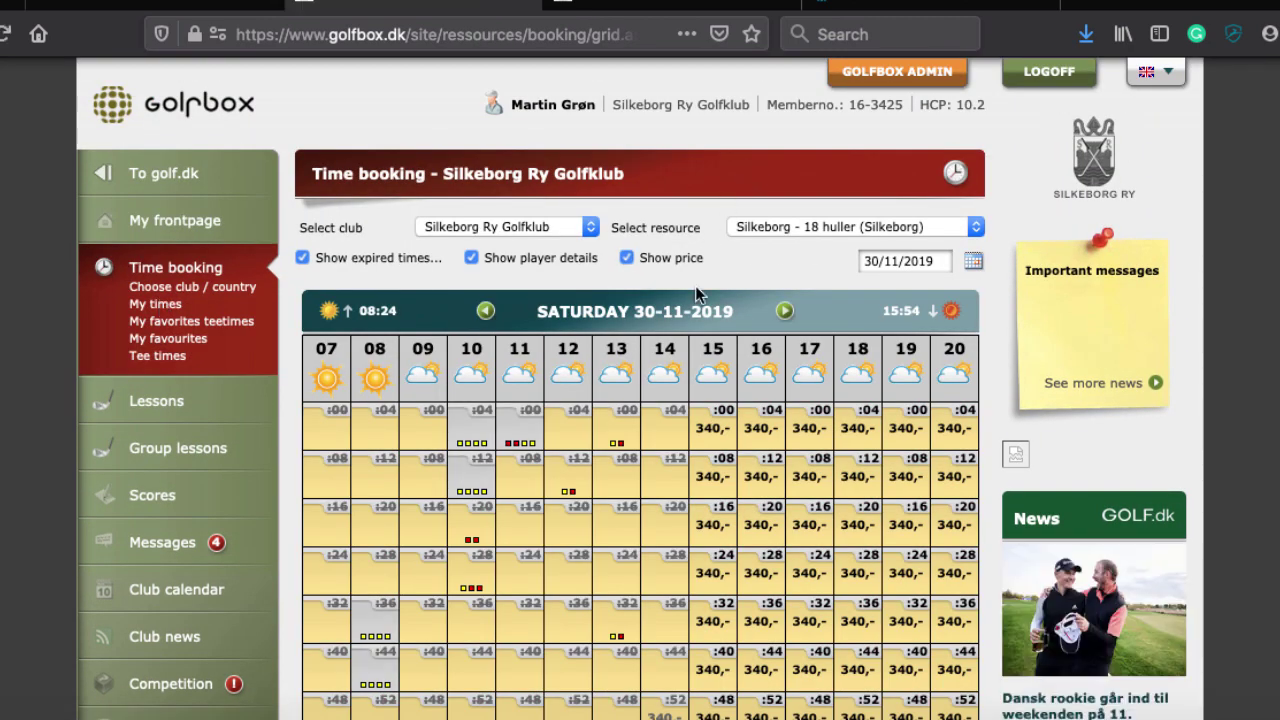
Scroll the 30-11-2019 tee-time grid and expand the Select resource list of courses and facilities
scroll(695, 288, down, 2)
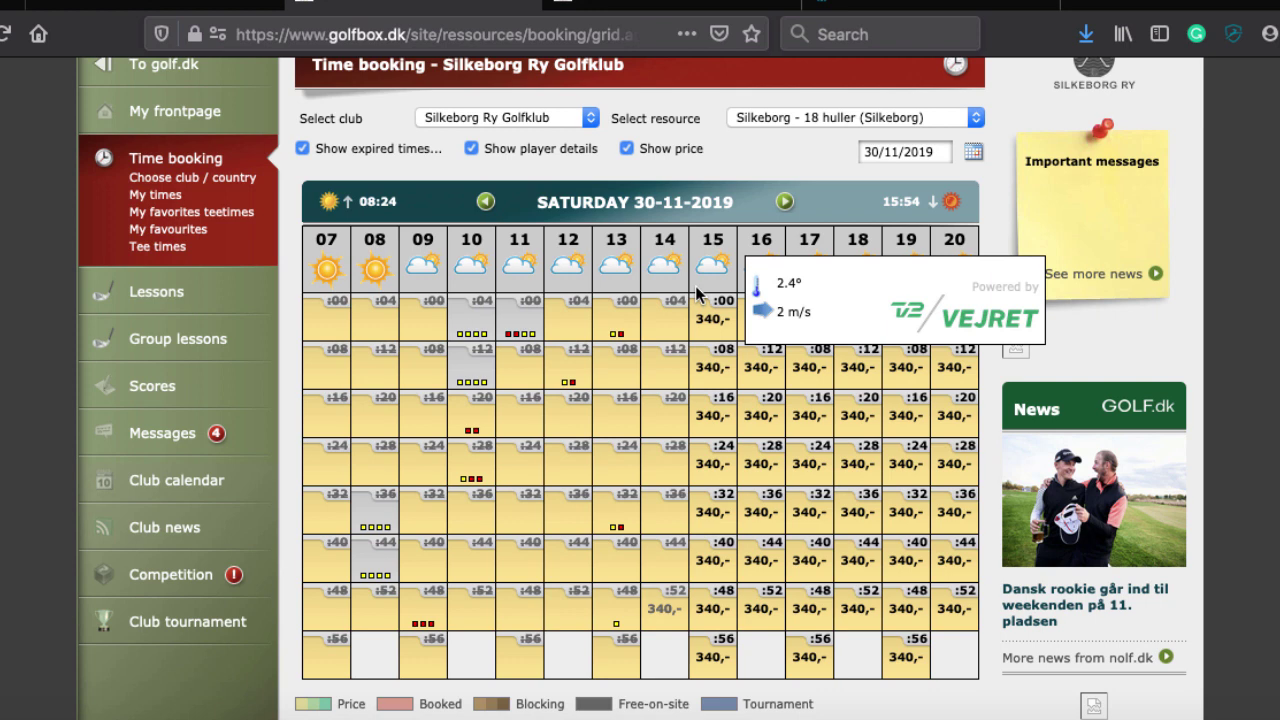
click(754, 118)
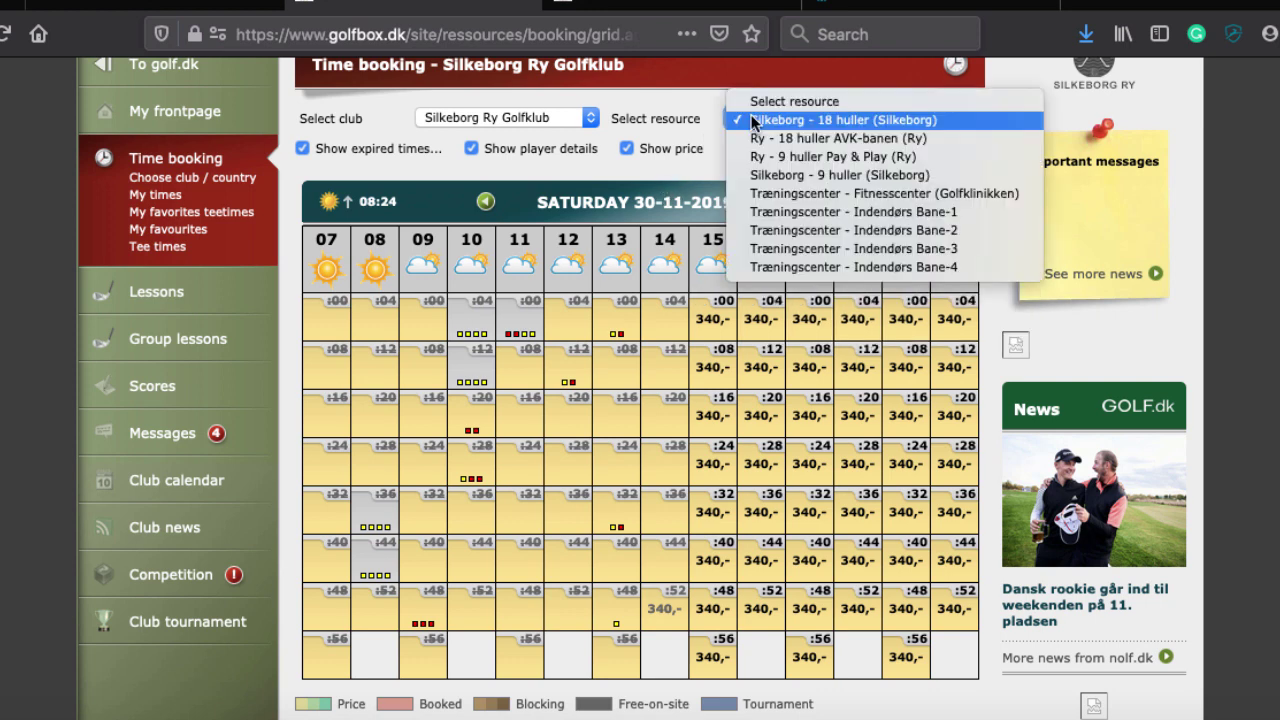
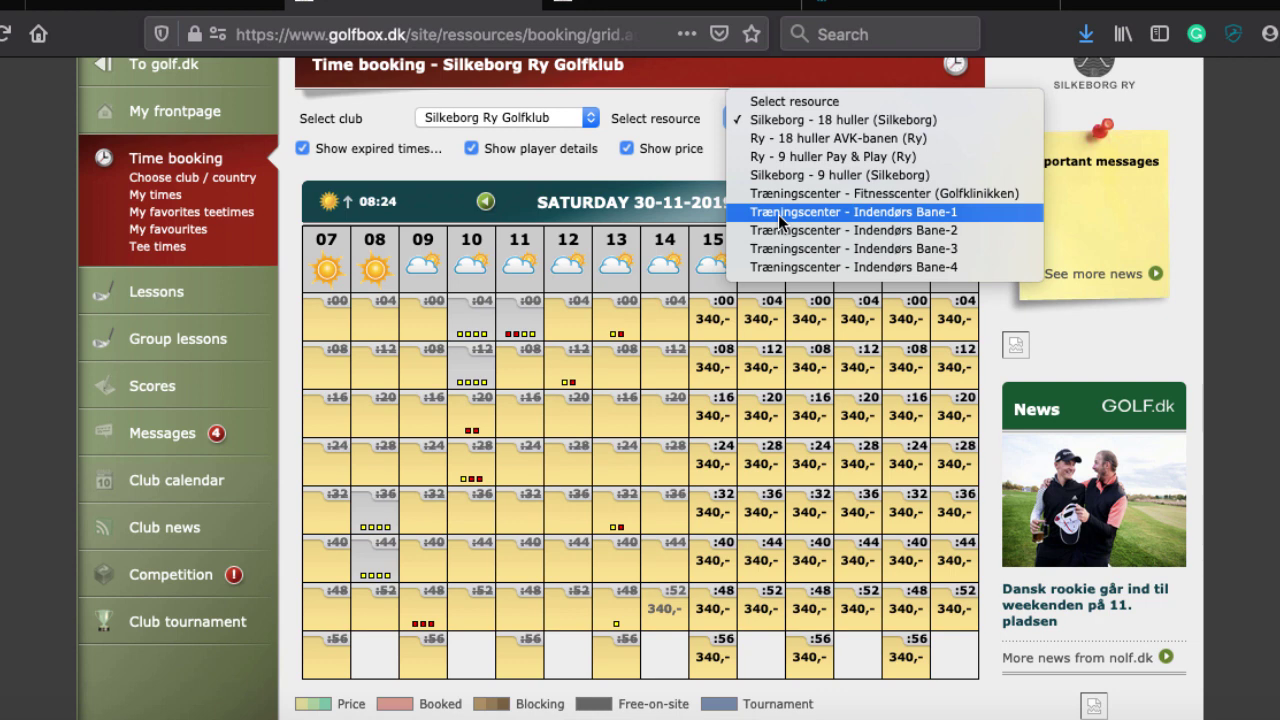
Check who holds the booked Saturday slots, then advance the Silkeborg grid to Sunday 01-12-2019
scroll(555, 179, up, 1)
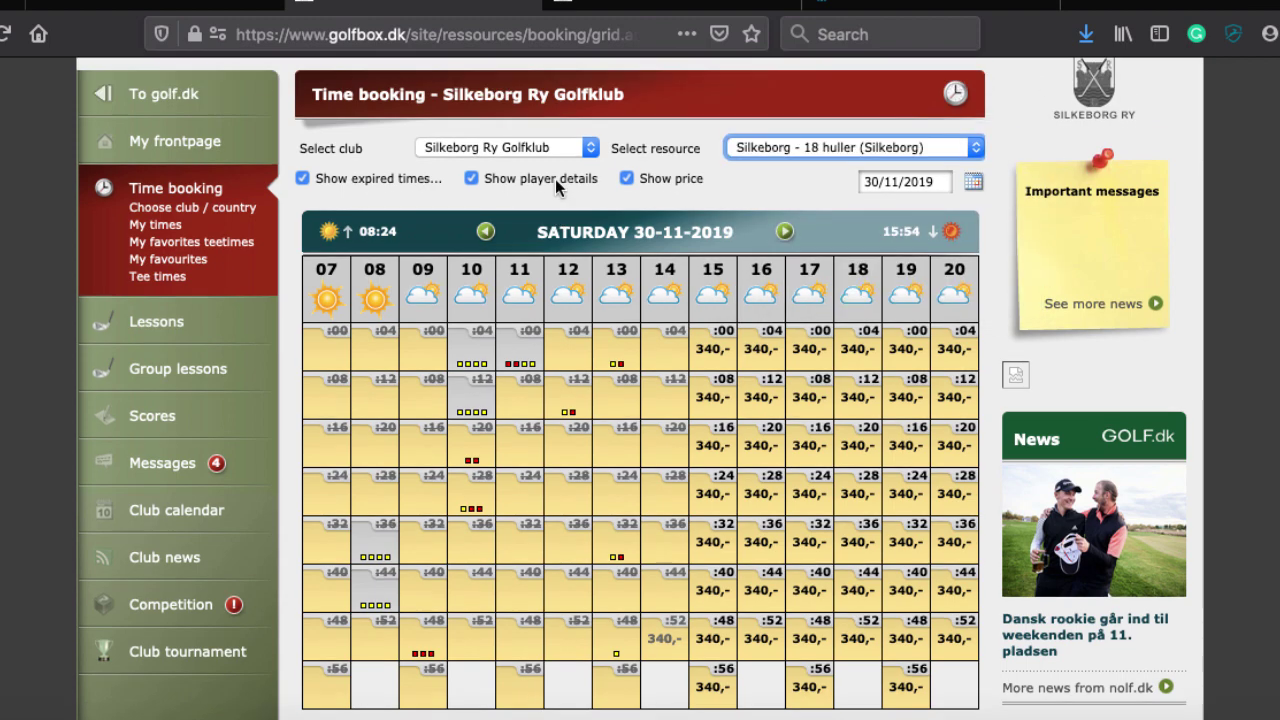
scroll(600, 220, down, 4)
mouse_move(472, 289)
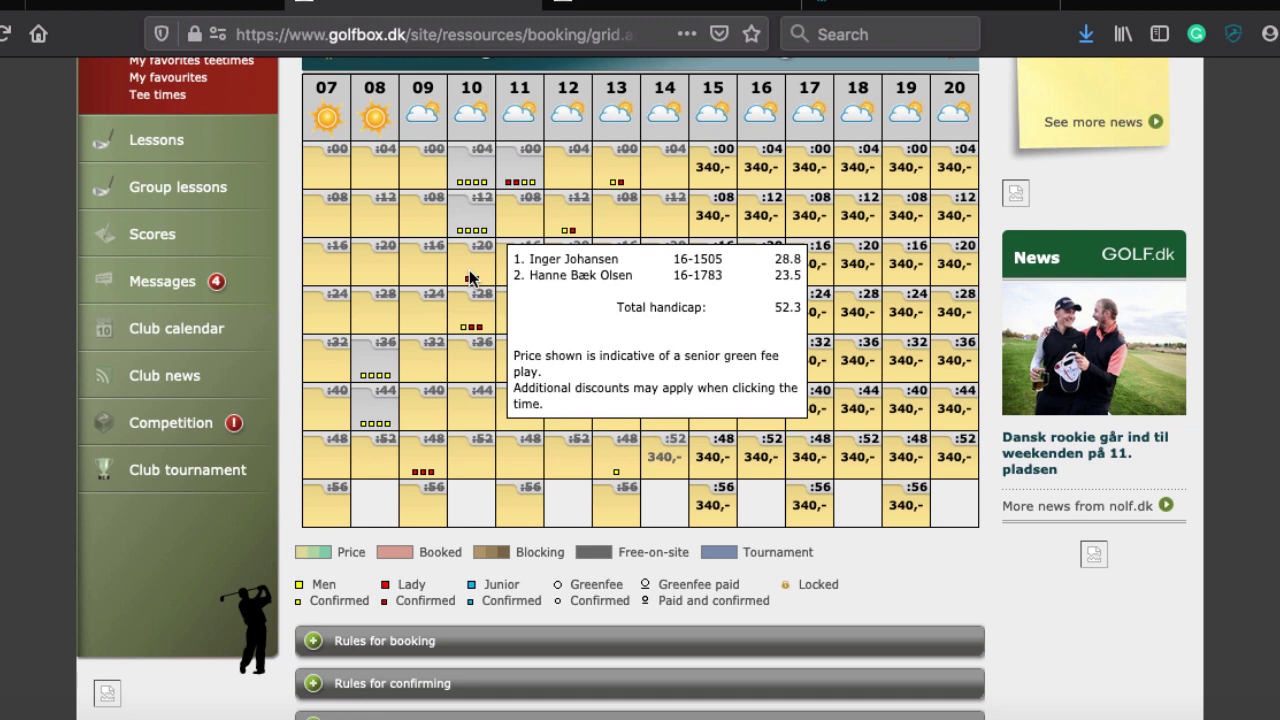
scroll(472, 278, up, 1)
mouse_move(473, 224)
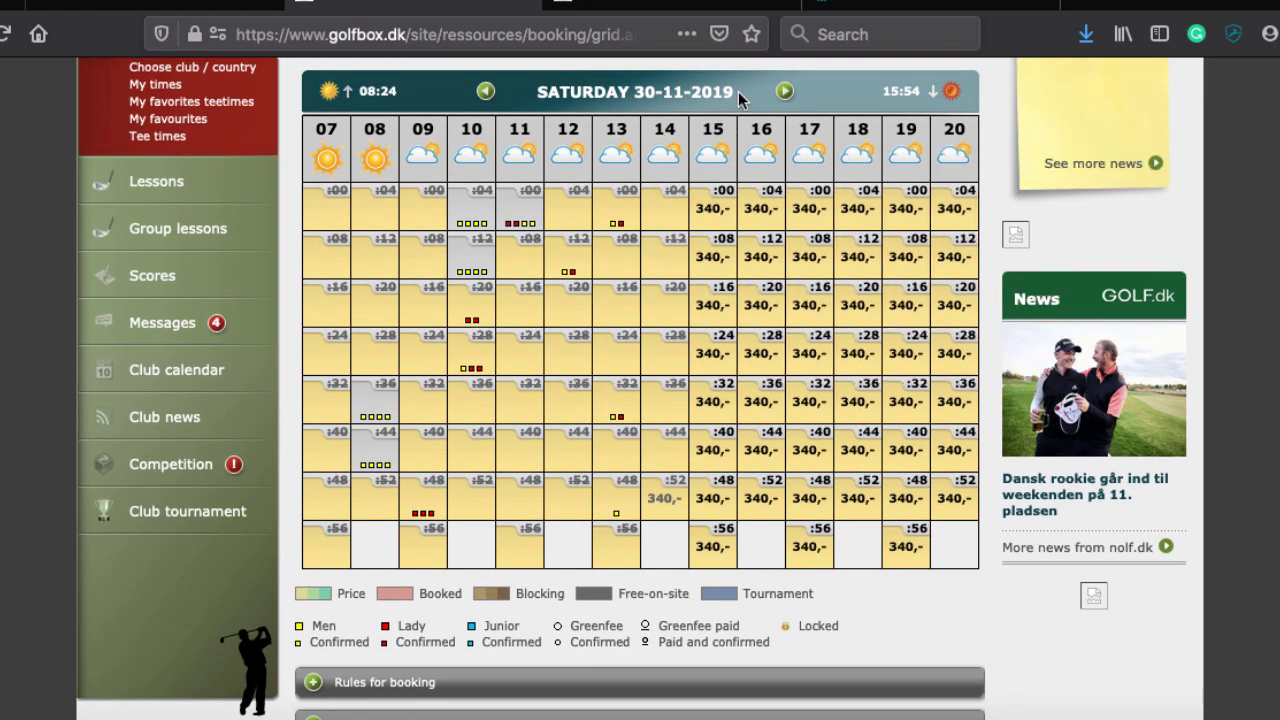
click(786, 93)
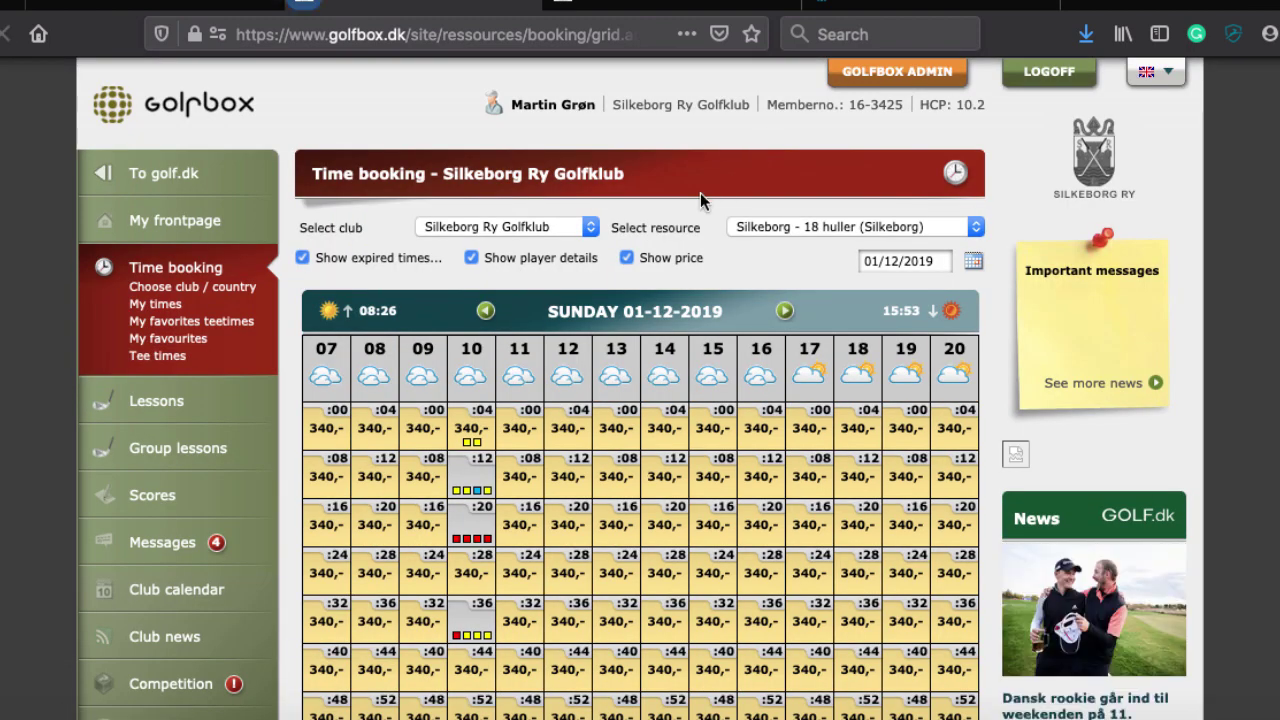
scroll(437, 428, down, 3)
mouse_move(472, 228)
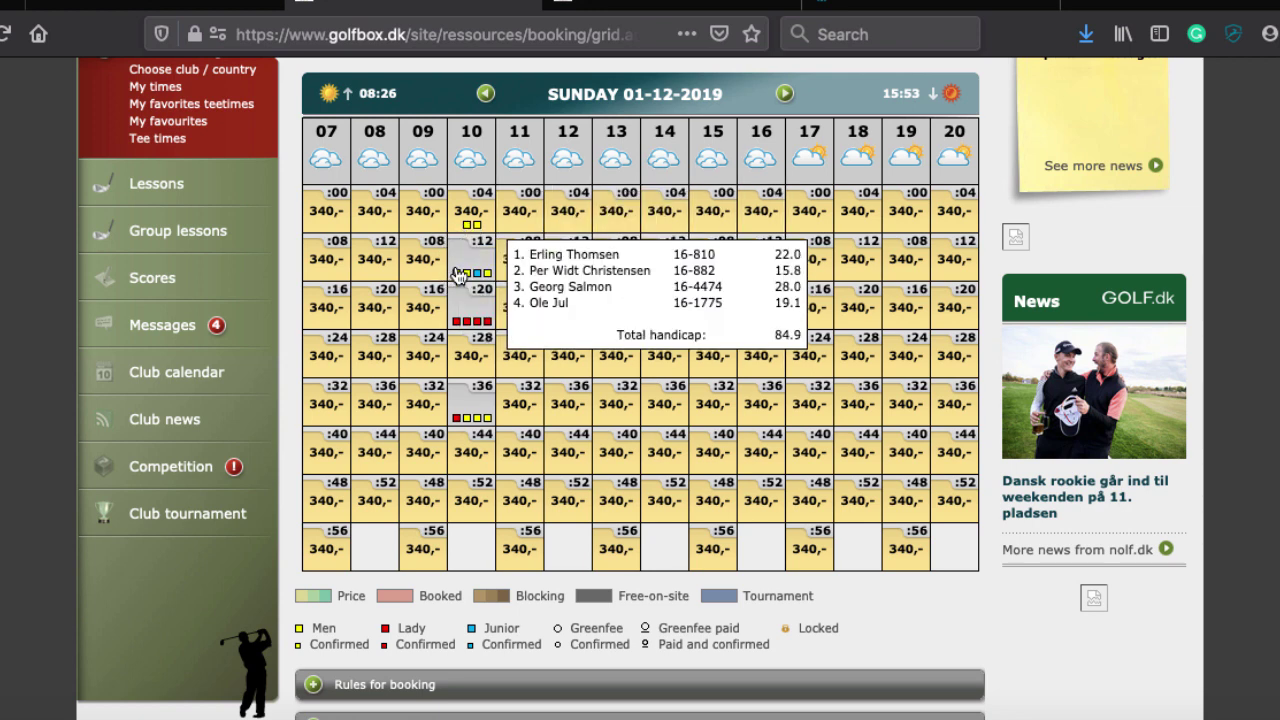
scroll(373, 92, up, 3)
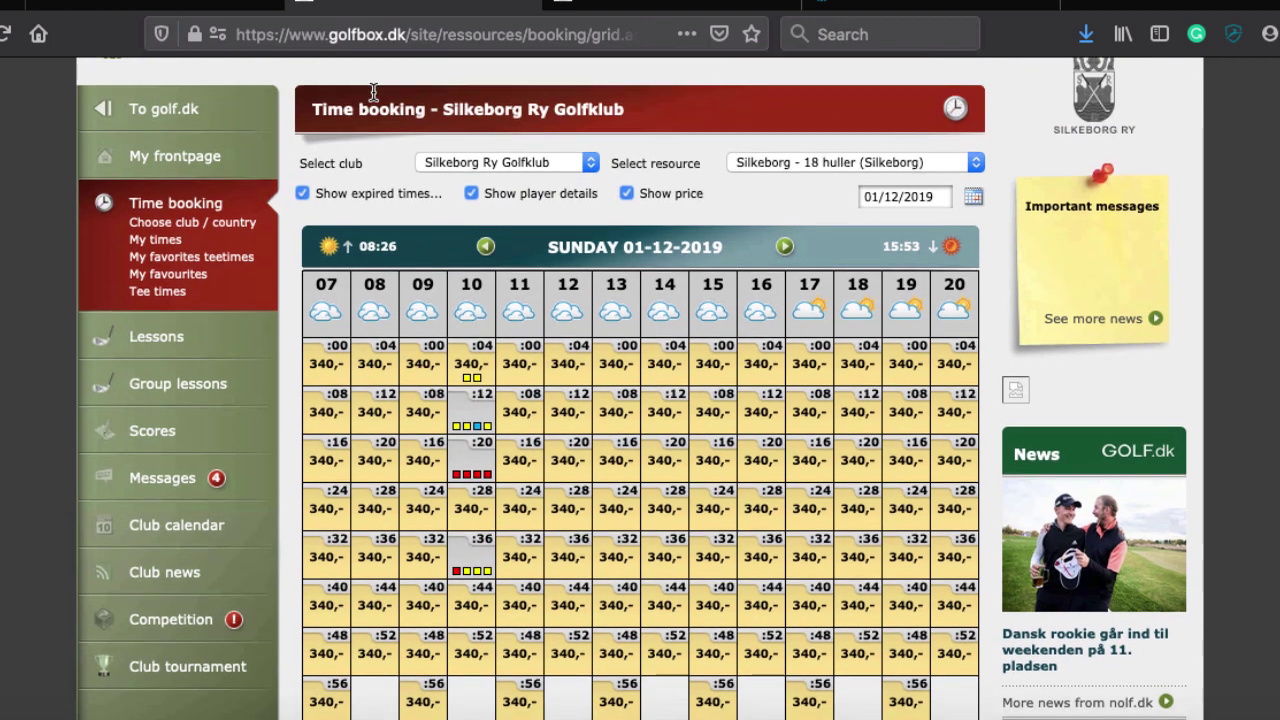
scroll(373, 92, up, 1)
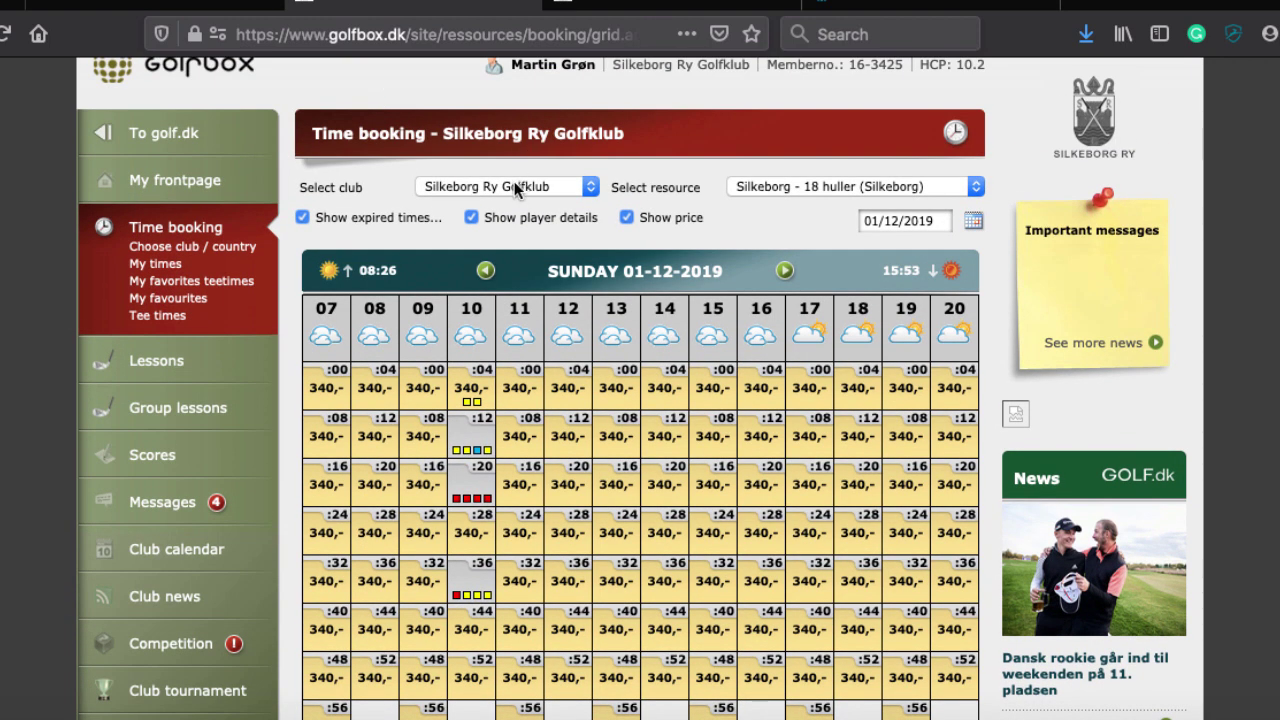
click(568, 189)
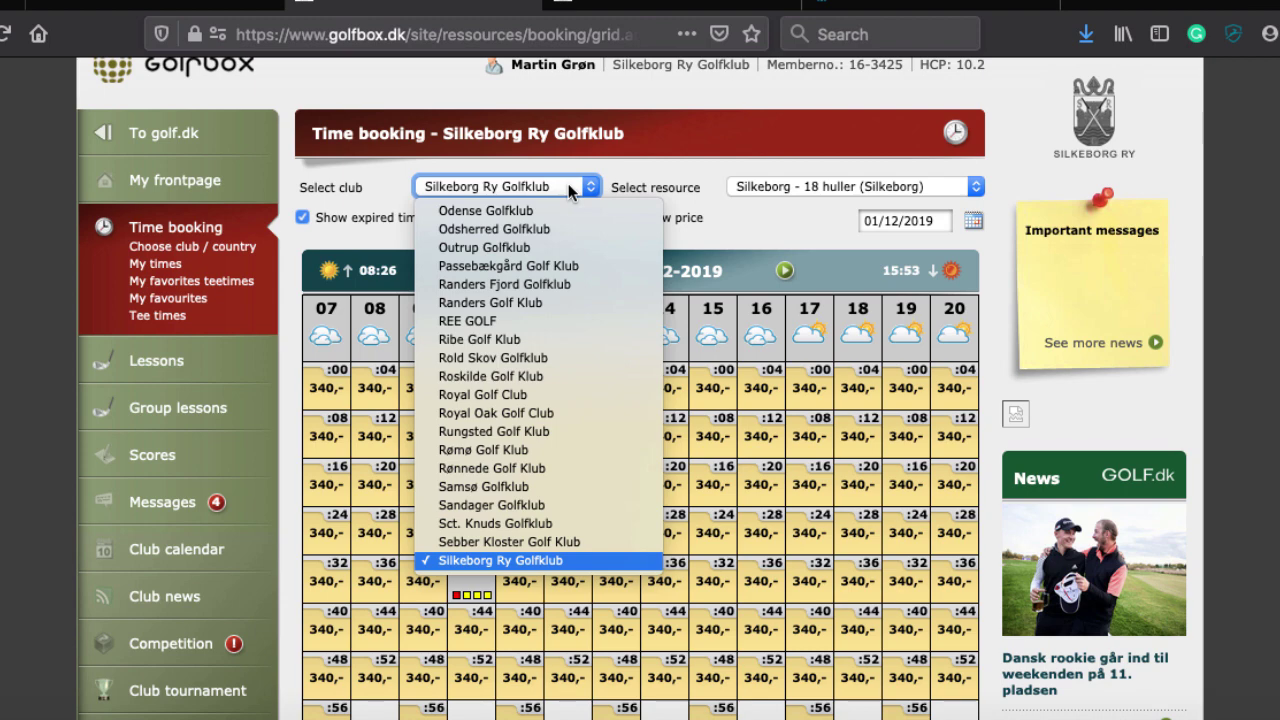
scroll(479, 285, up, 20)
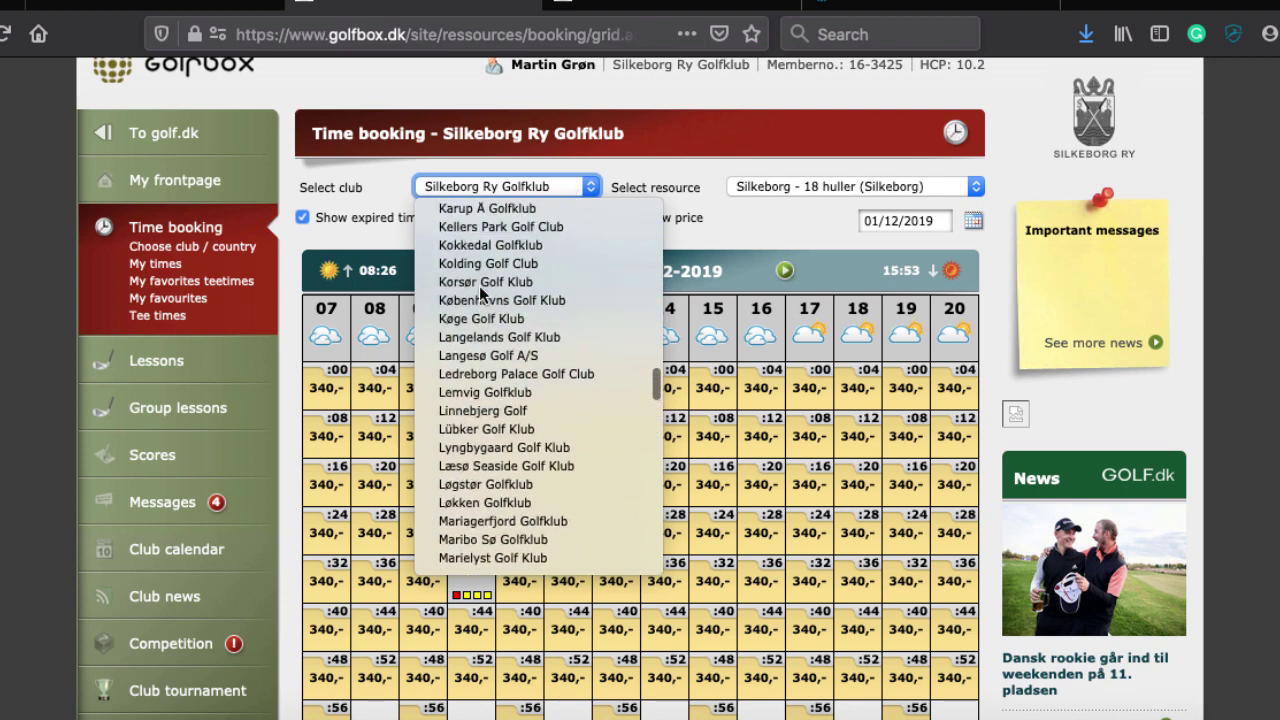
scroll(479, 285, up, 3)
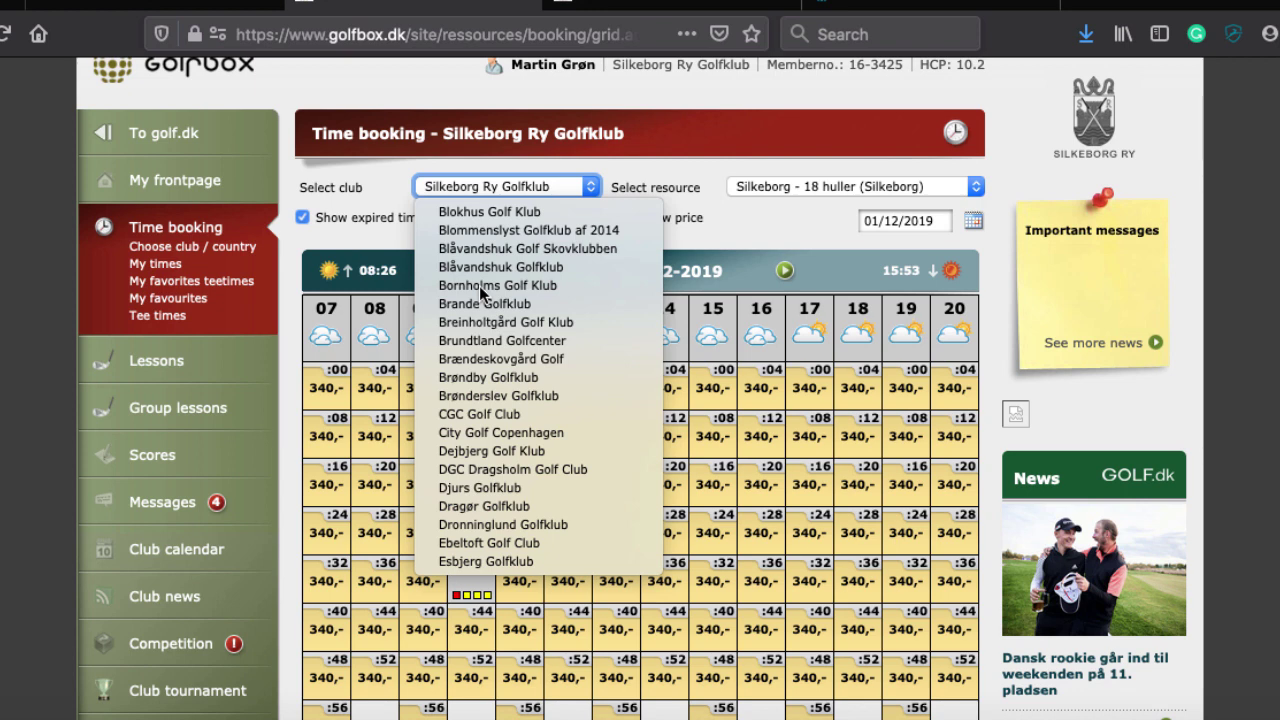
scroll(479, 285, up, 2)
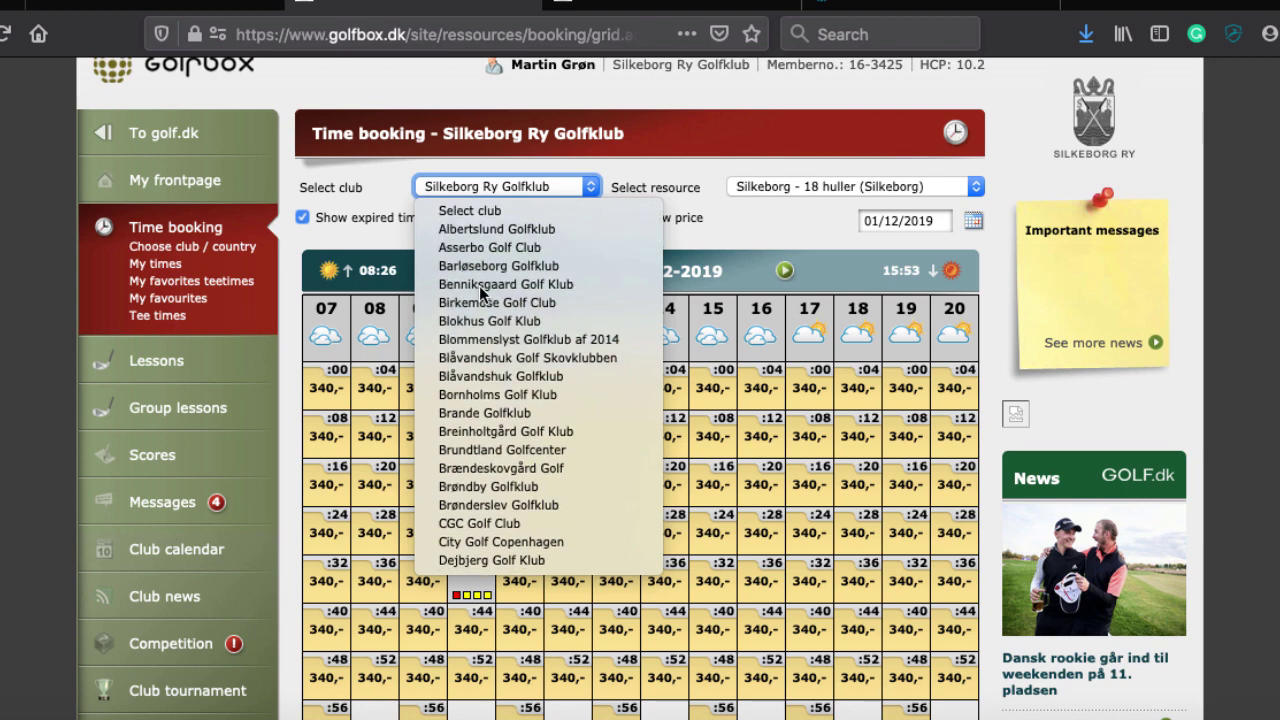
scroll(479, 285, down, 10)
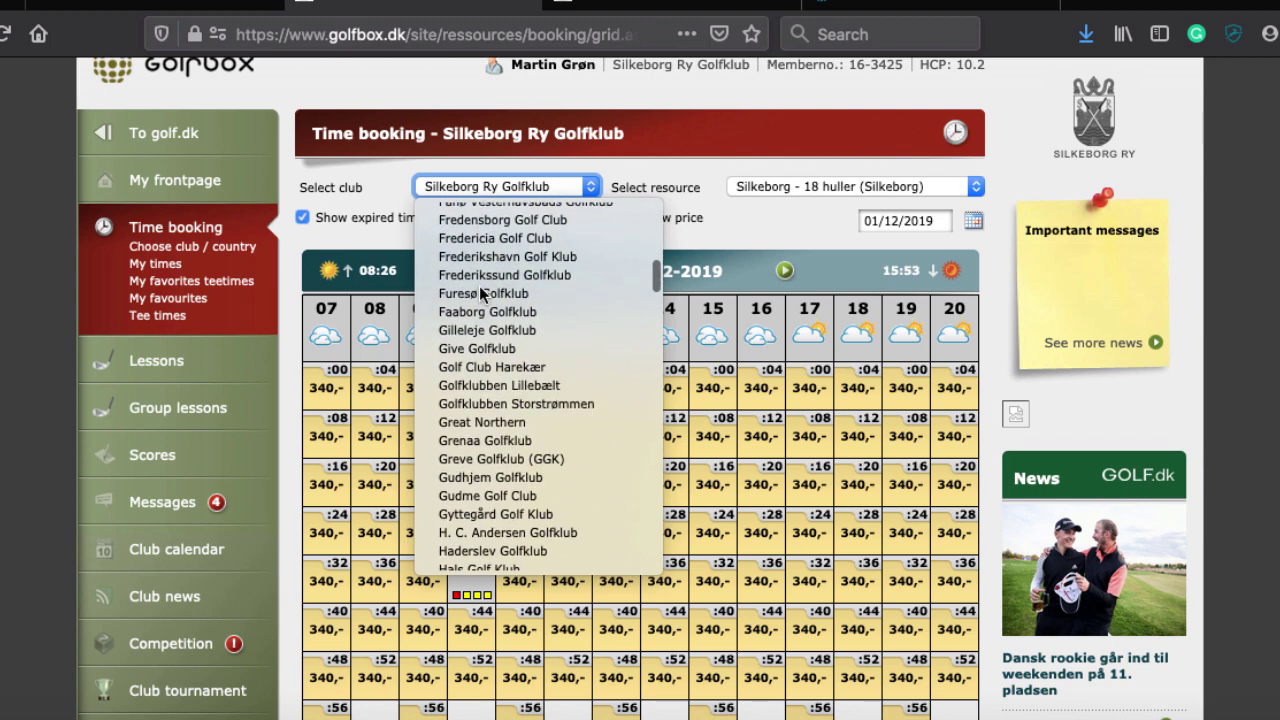
scroll(479, 285, down, 10)
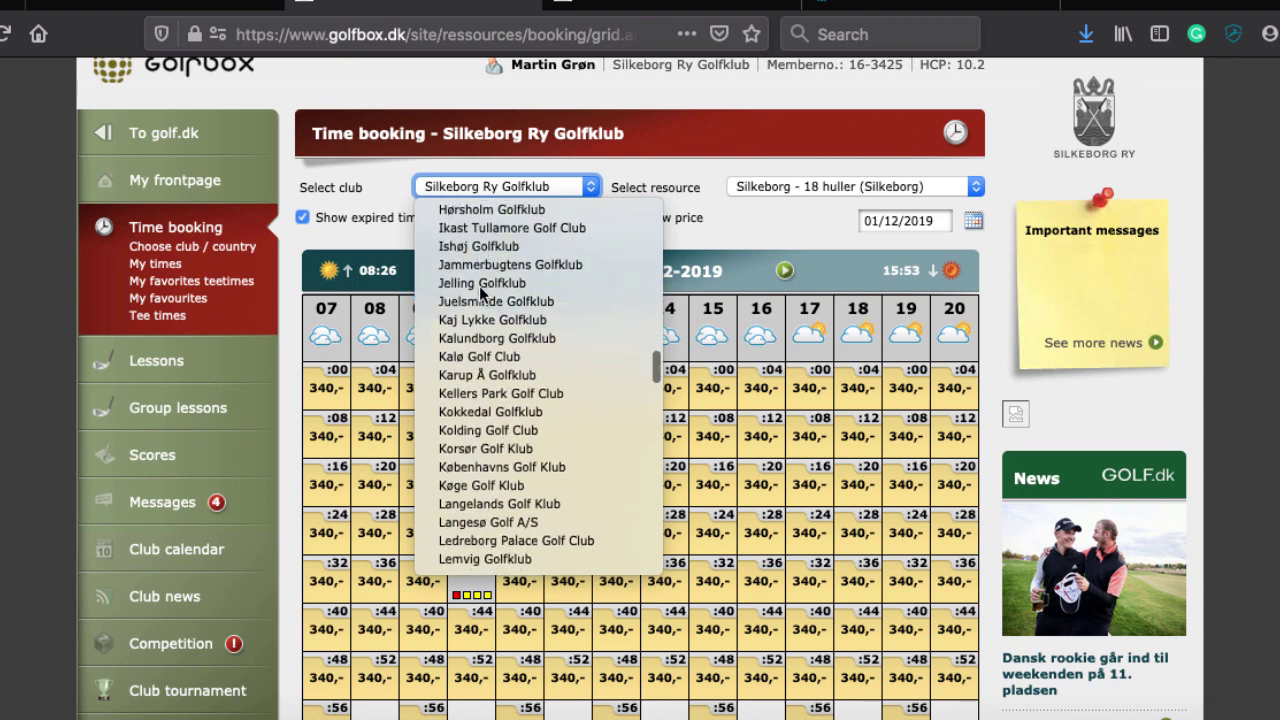
scroll(479, 285, down, 15)
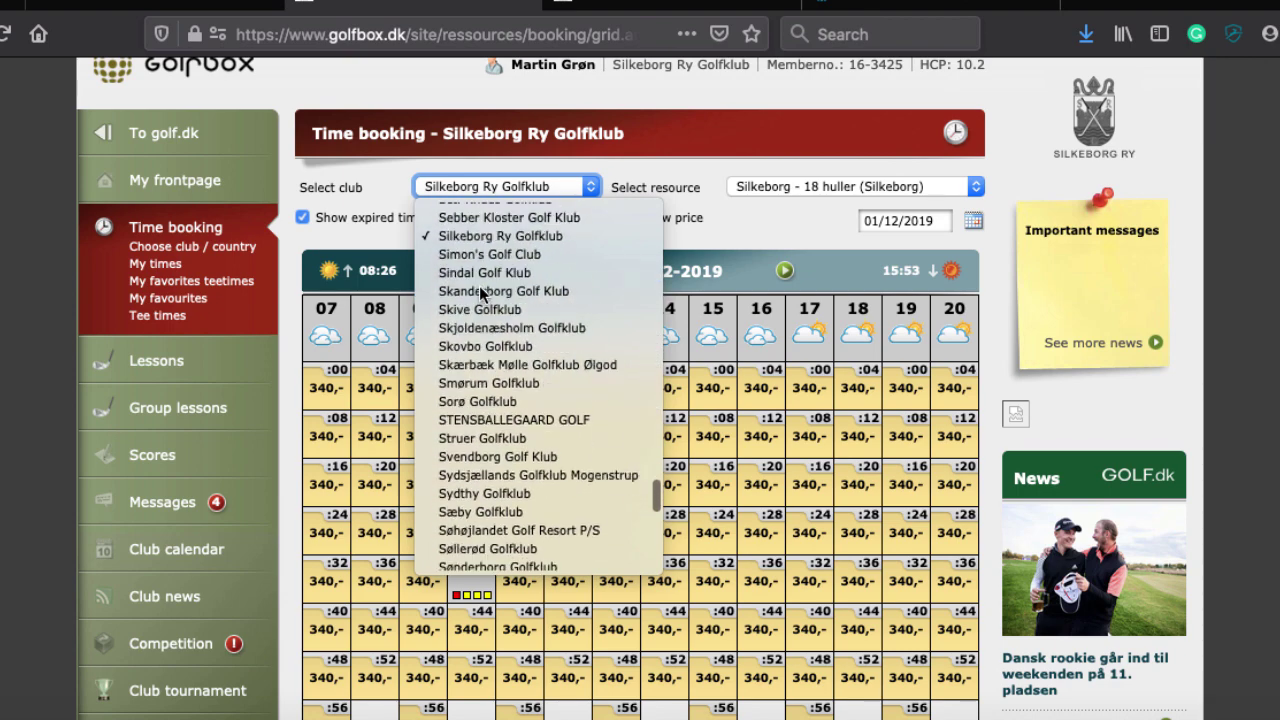
scroll(479, 285, down, 10)
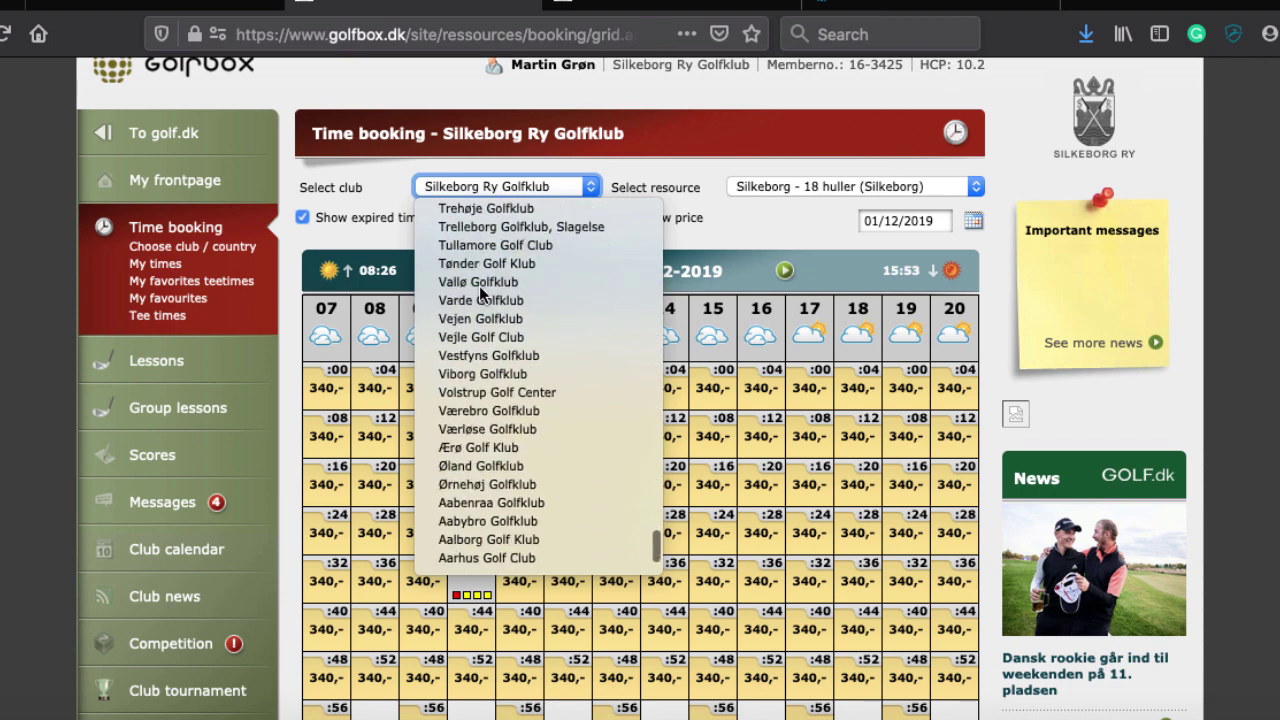
scroll(479, 285, down, 3)
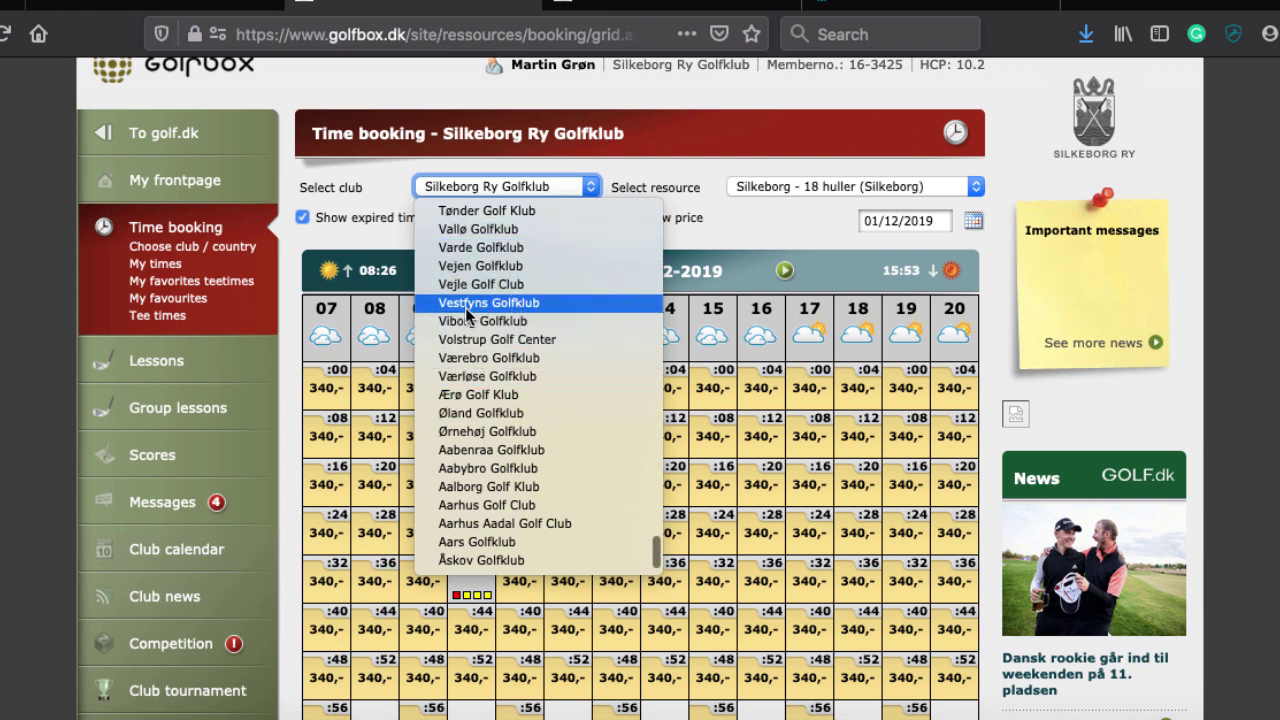
click(710, 232)
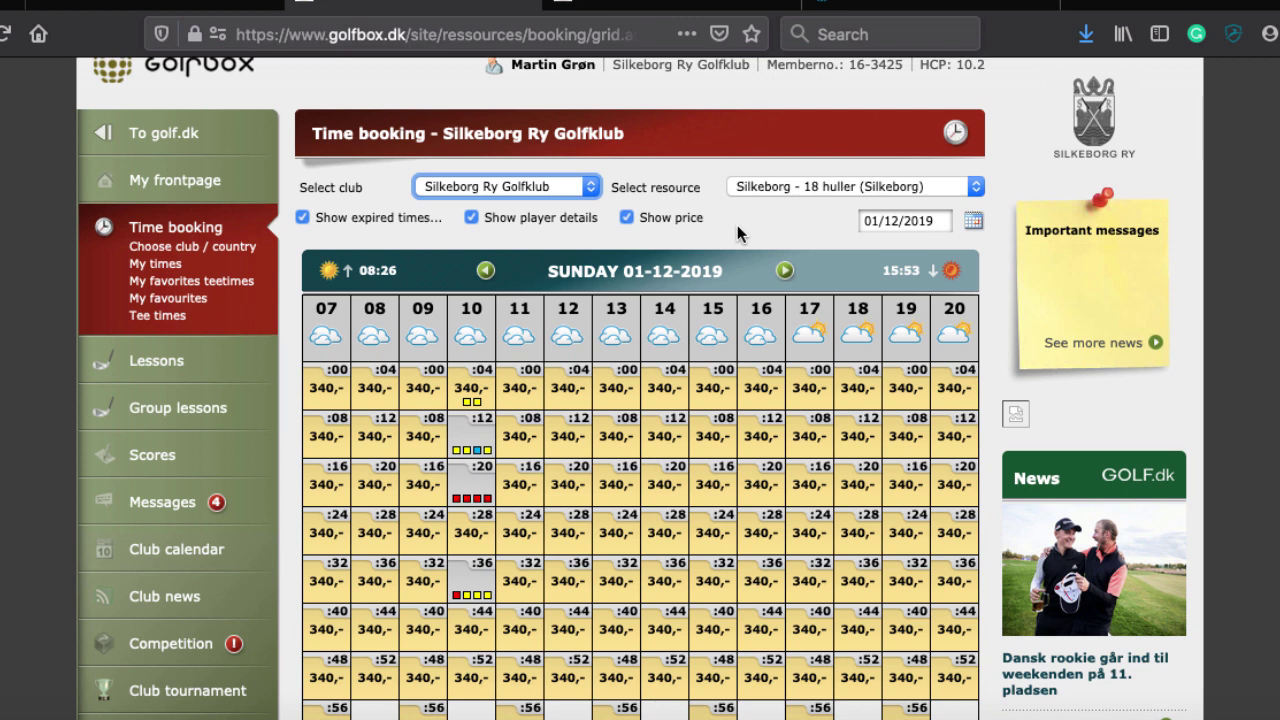
Open the booking window for the free 12:04 Sunday tee time
mouse_move(467, 402)
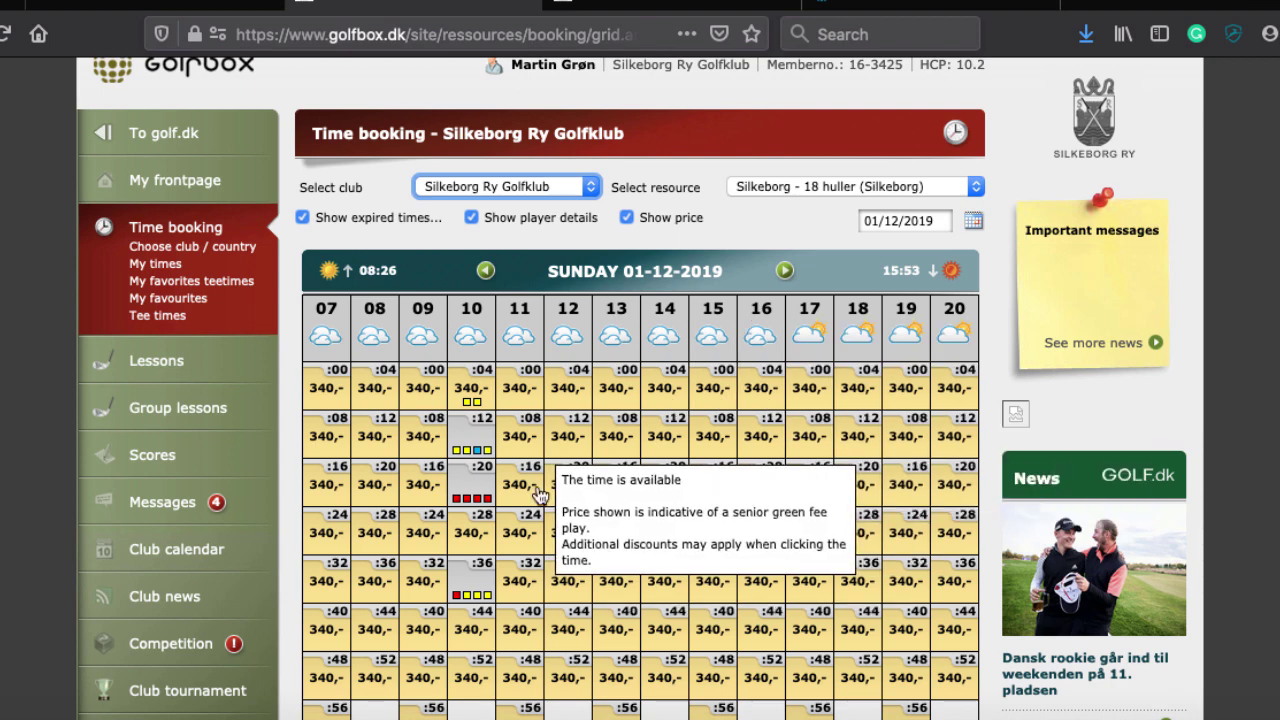
click(567, 400)
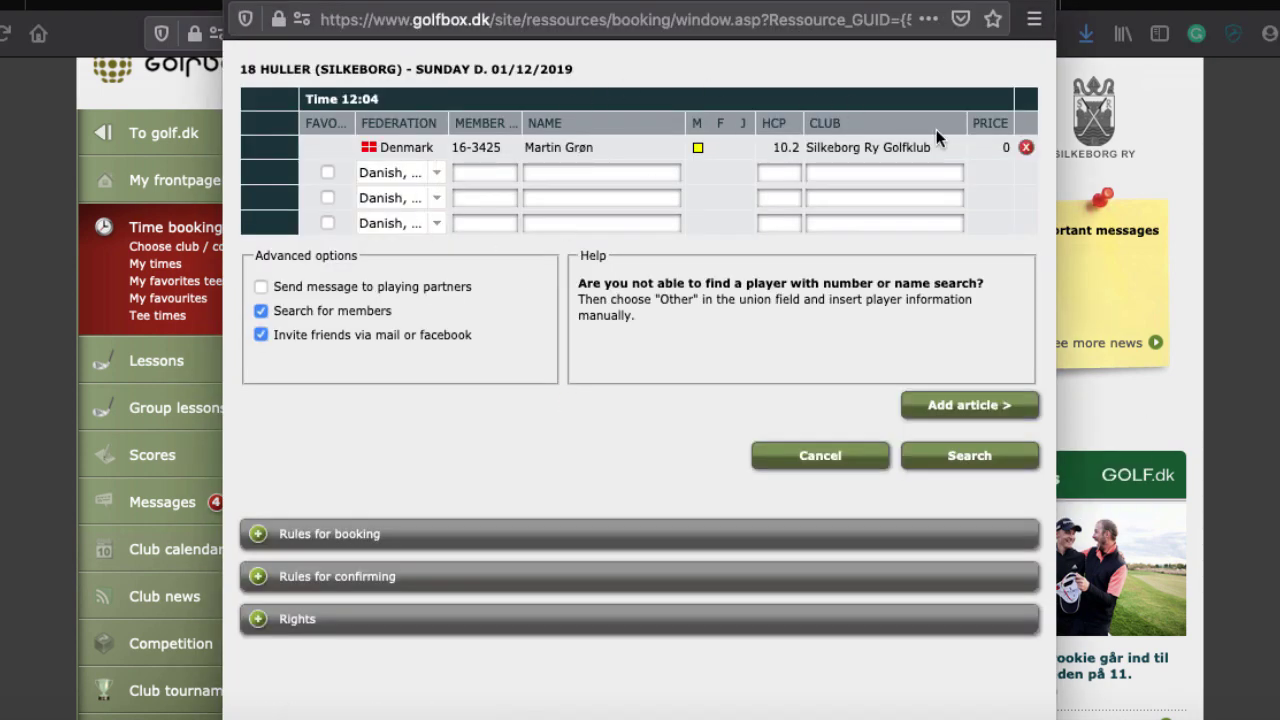
Fill slots two and three with favourite players (handicaps 5.5 and 0), then select row four
click(327, 172)
click(463, 172)
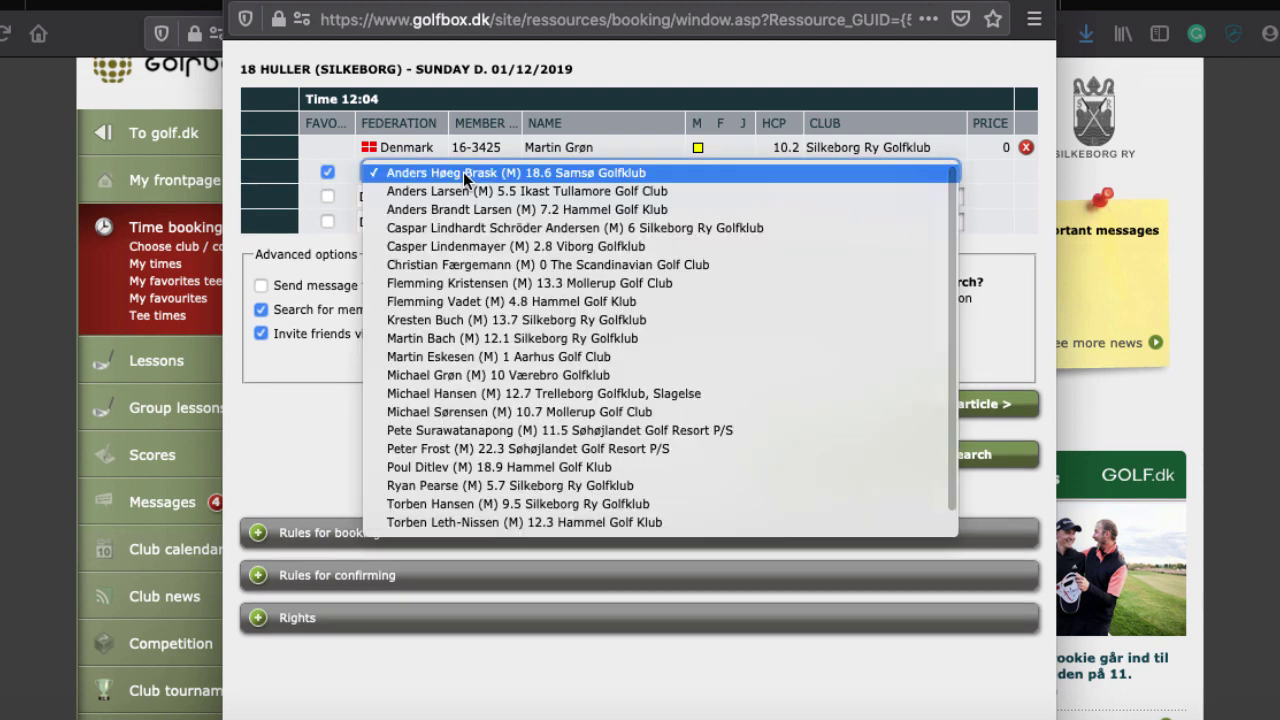
scroll(493, 441, down, 1)
scroll(495, 210, up, 1)
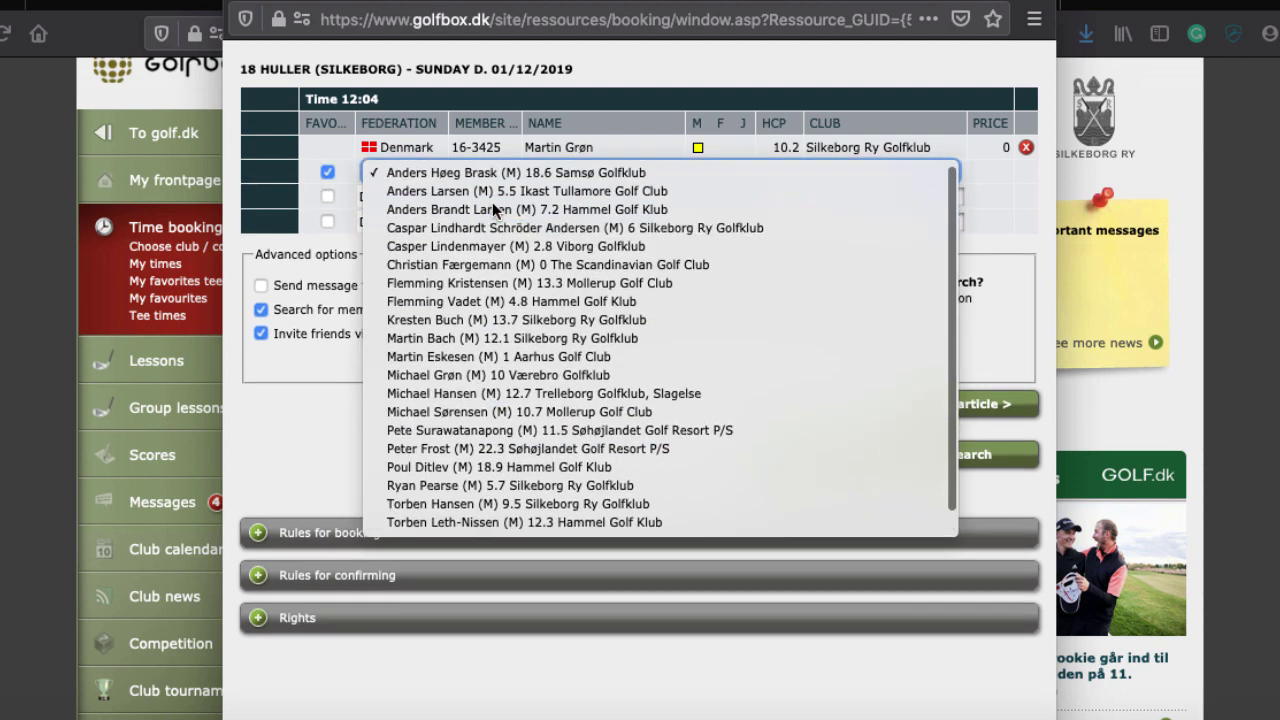
click(480, 191)
click(327, 197)
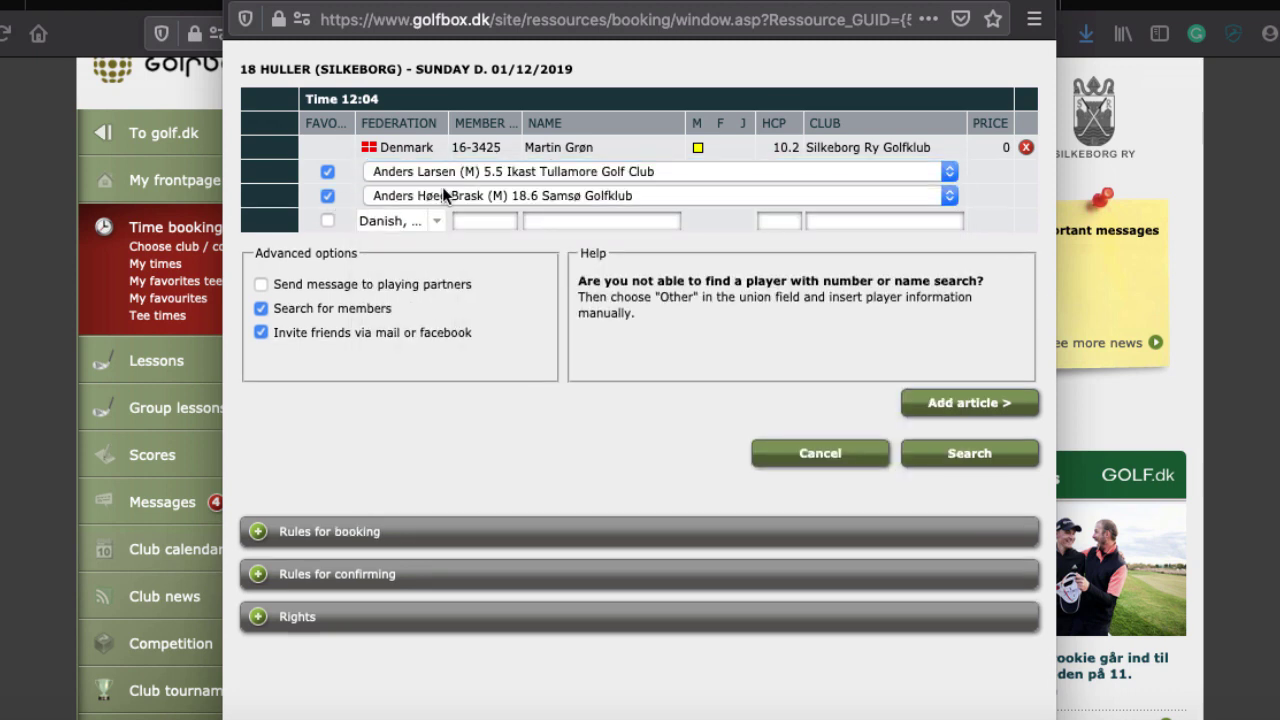
click(445, 197)
click(440, 289)
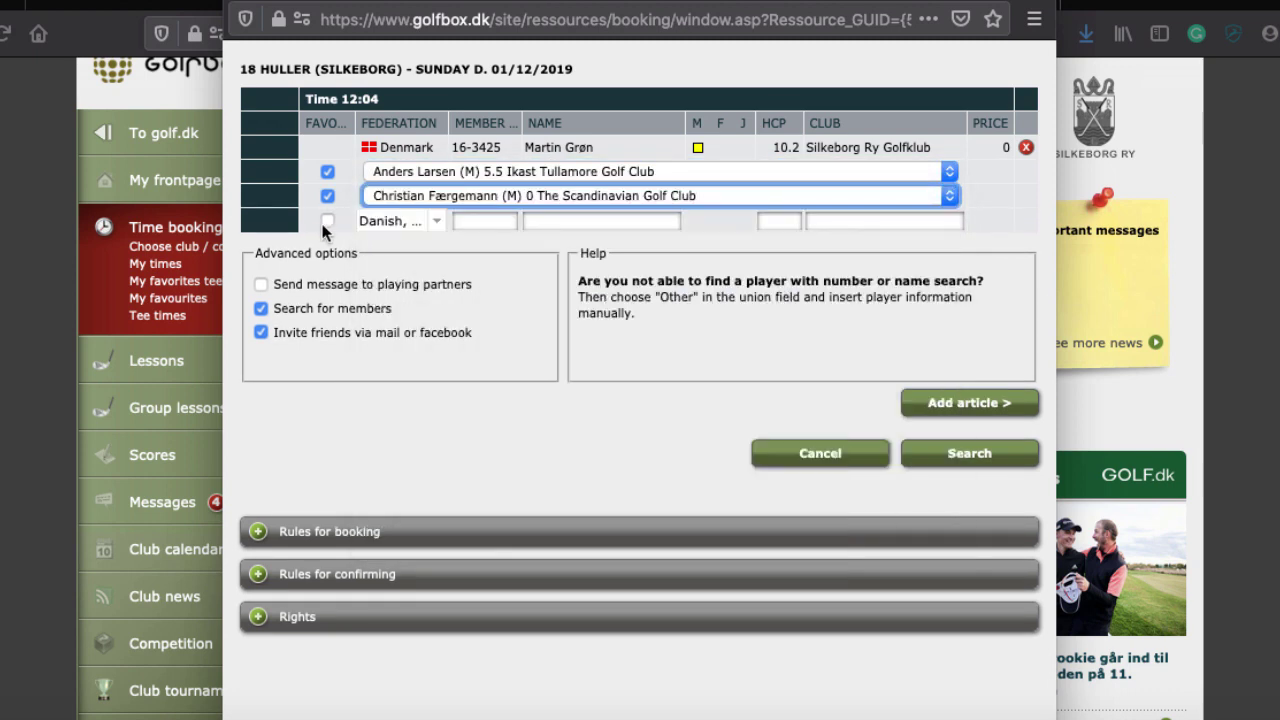
click(503, 215)
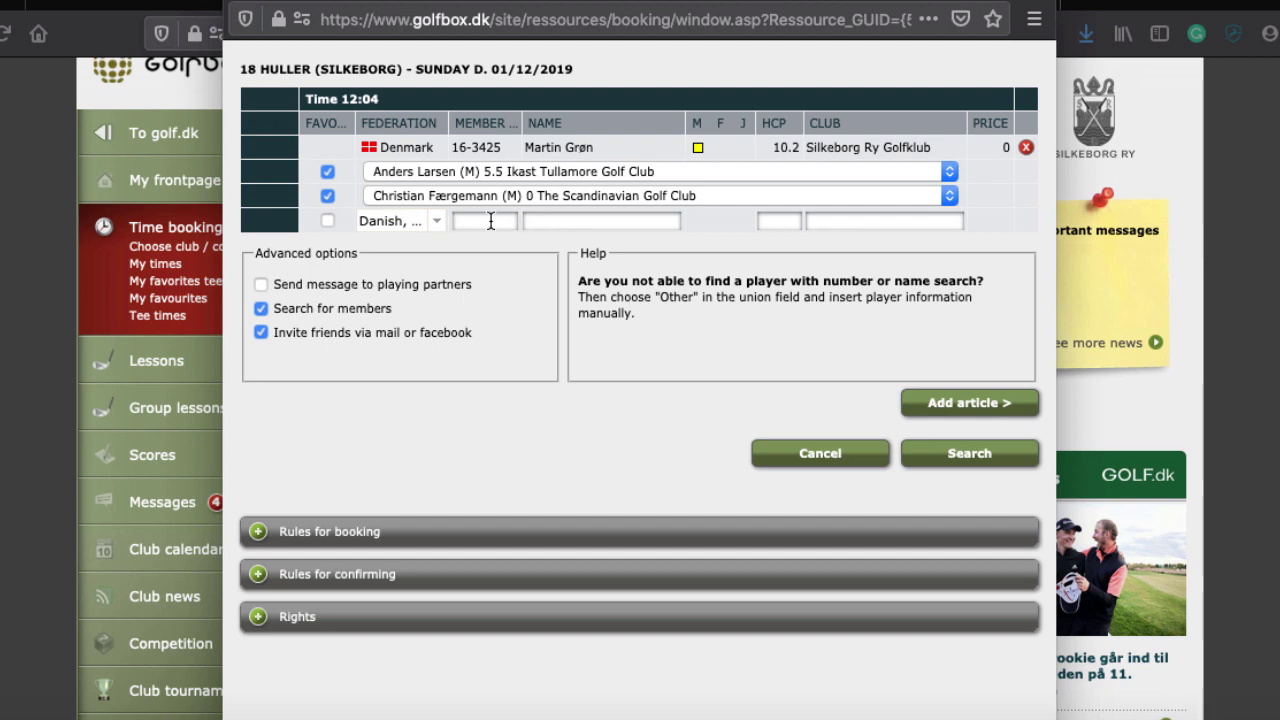
Search the fourth slot by player name and pick the 22.3-handicap Søhøjlandet Golf Resort match
click(544, 220)
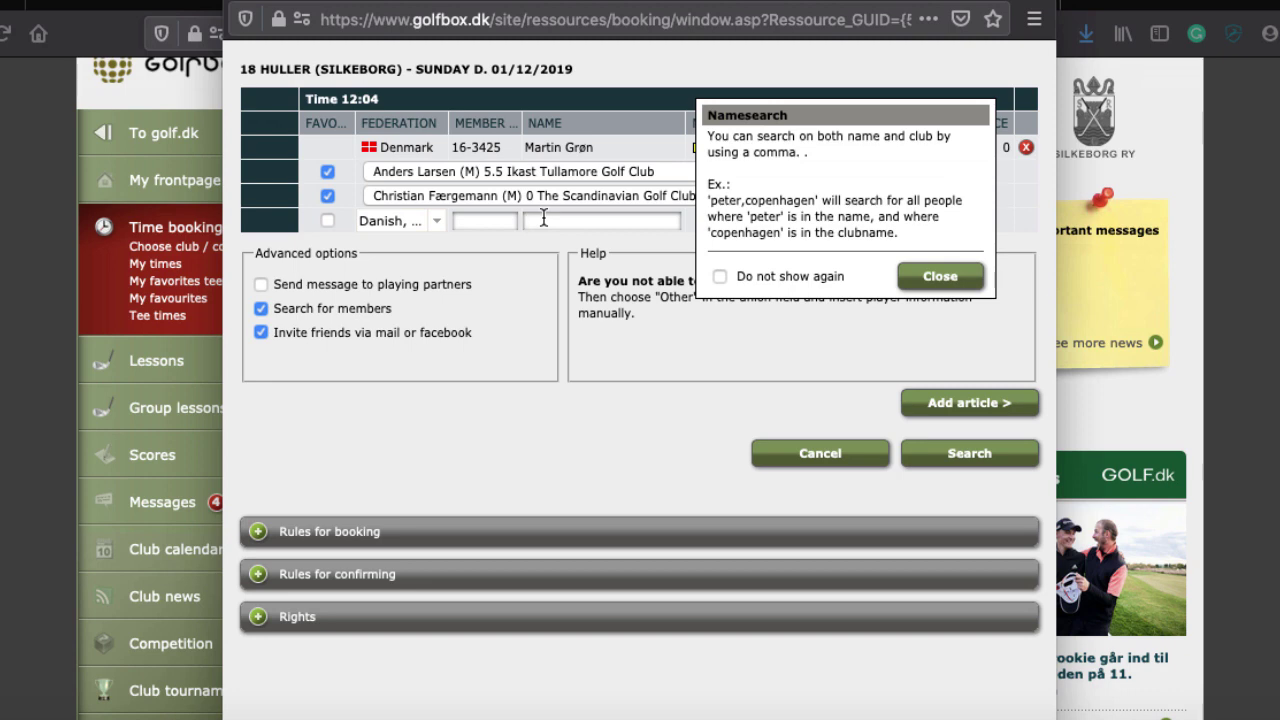
click(944, 274)
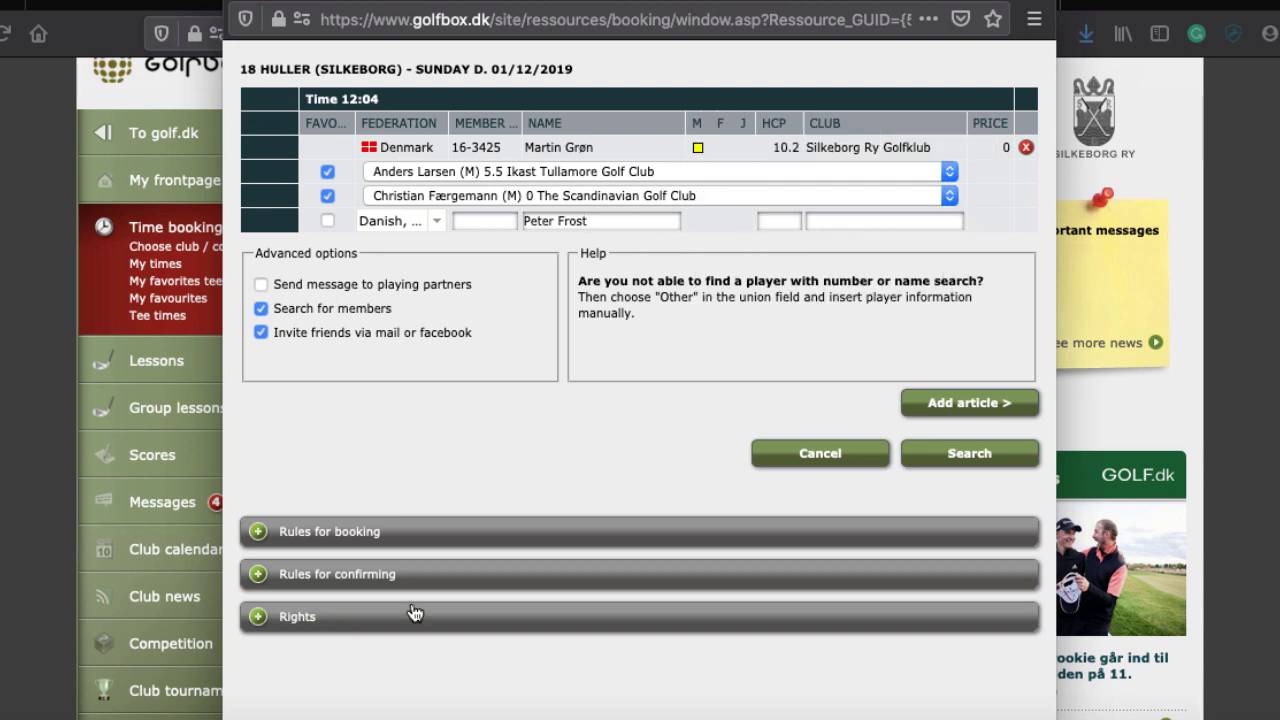
click(947, 455)
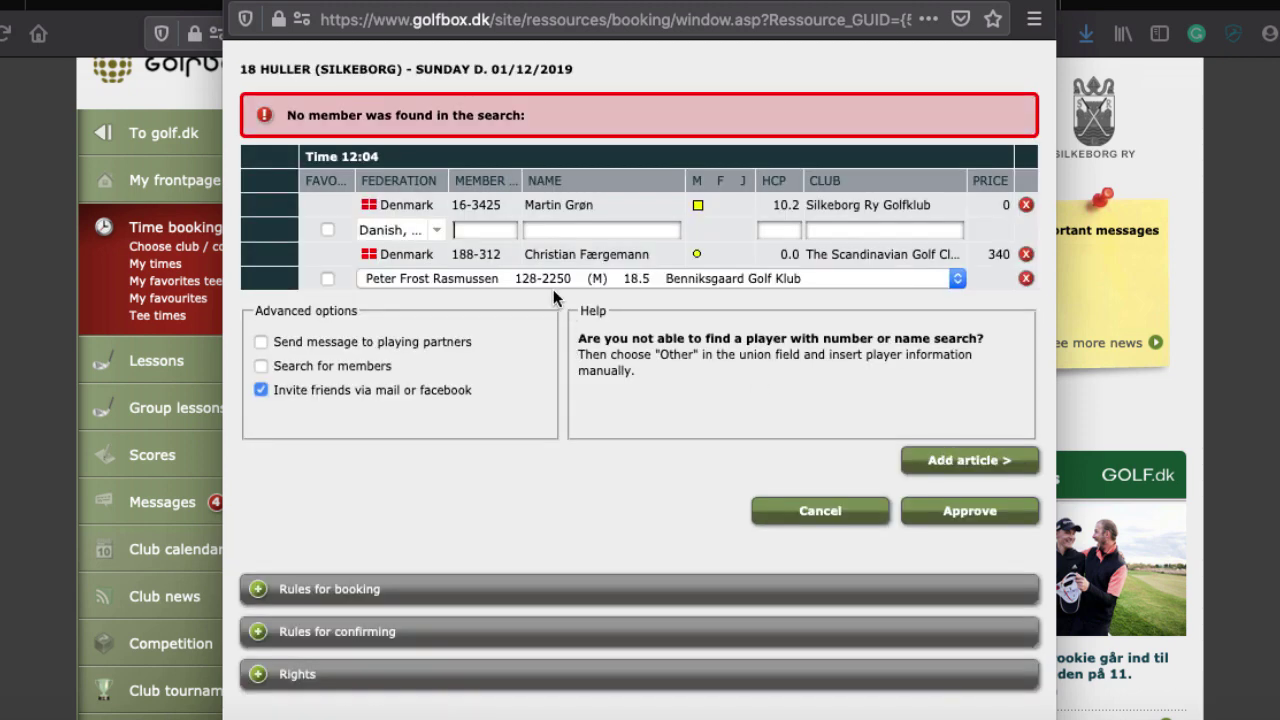
click(537, 275)
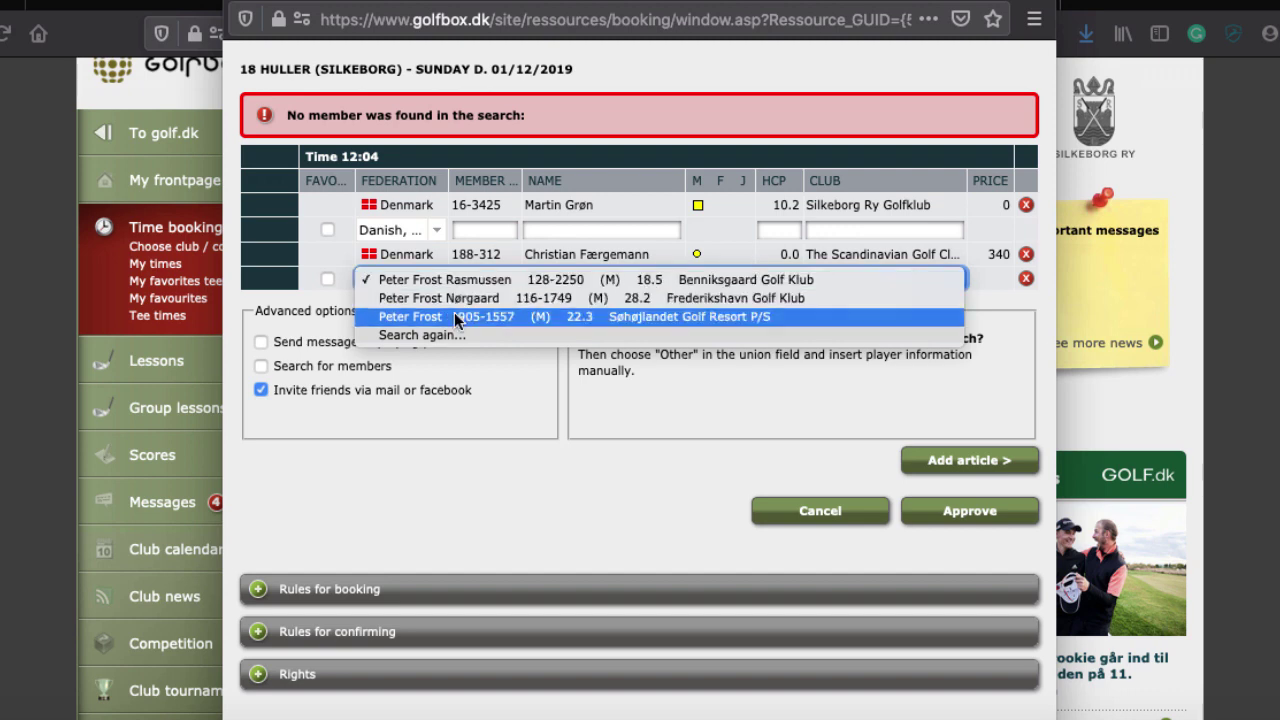
click(647, 316)
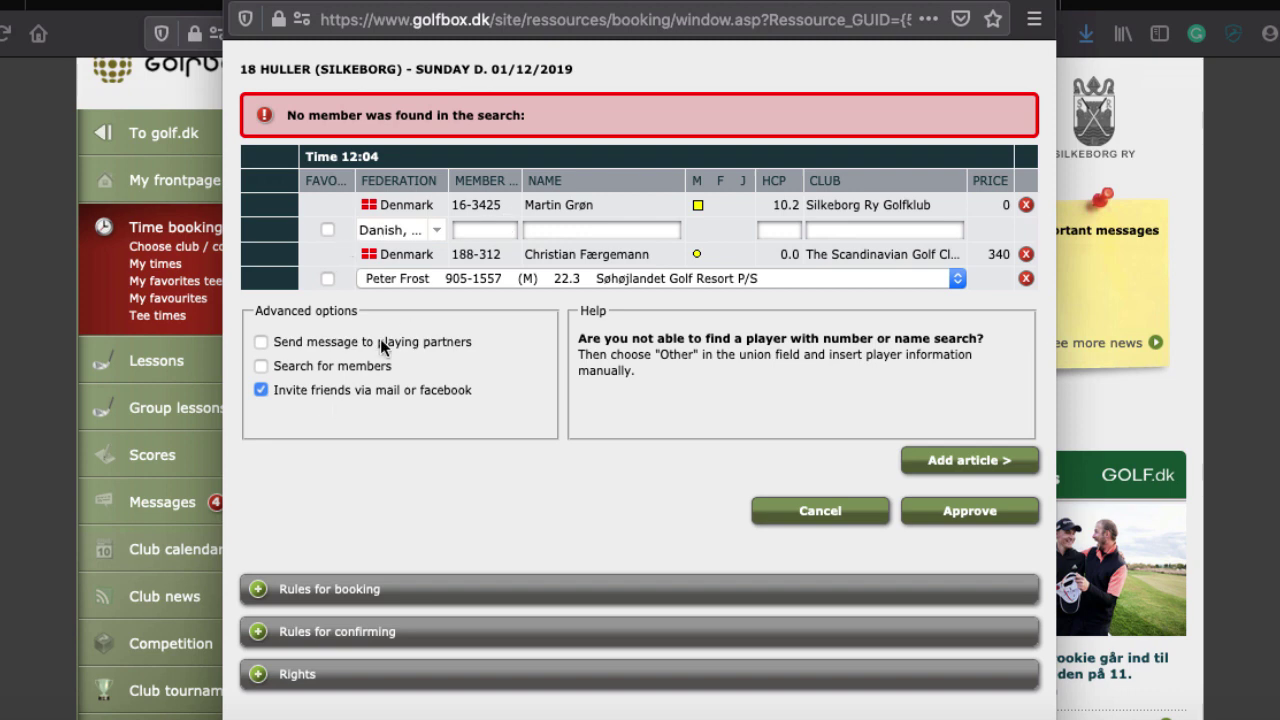
Enable messaging playing partners and write 'Lets meet at 11 for warmup'
click(261, 342)
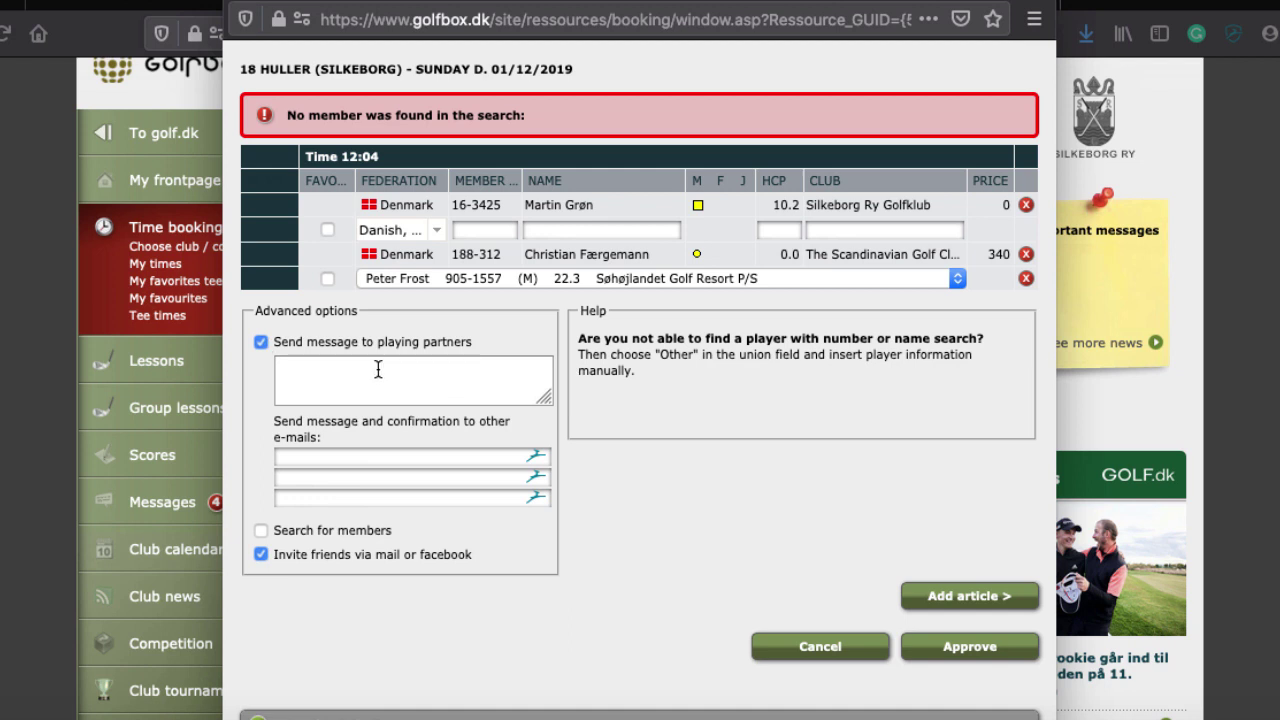
click(331, 380)
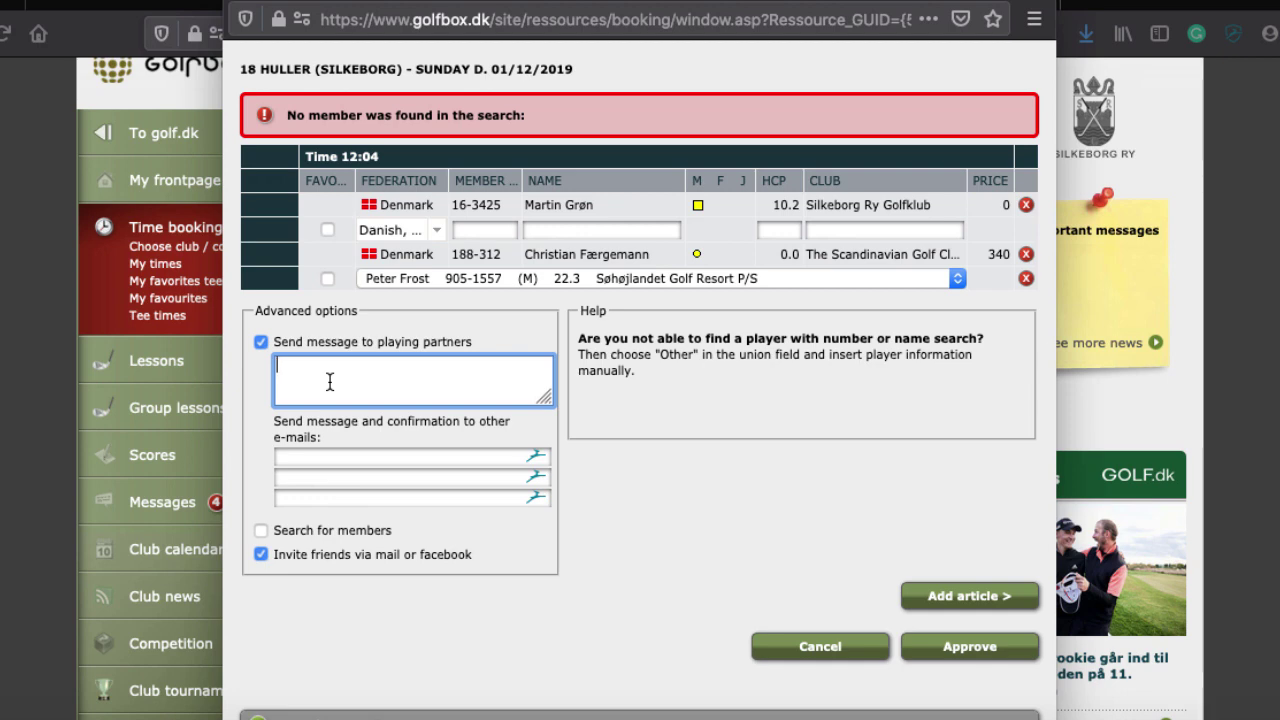
text(Lets meet at 11 for warmup)
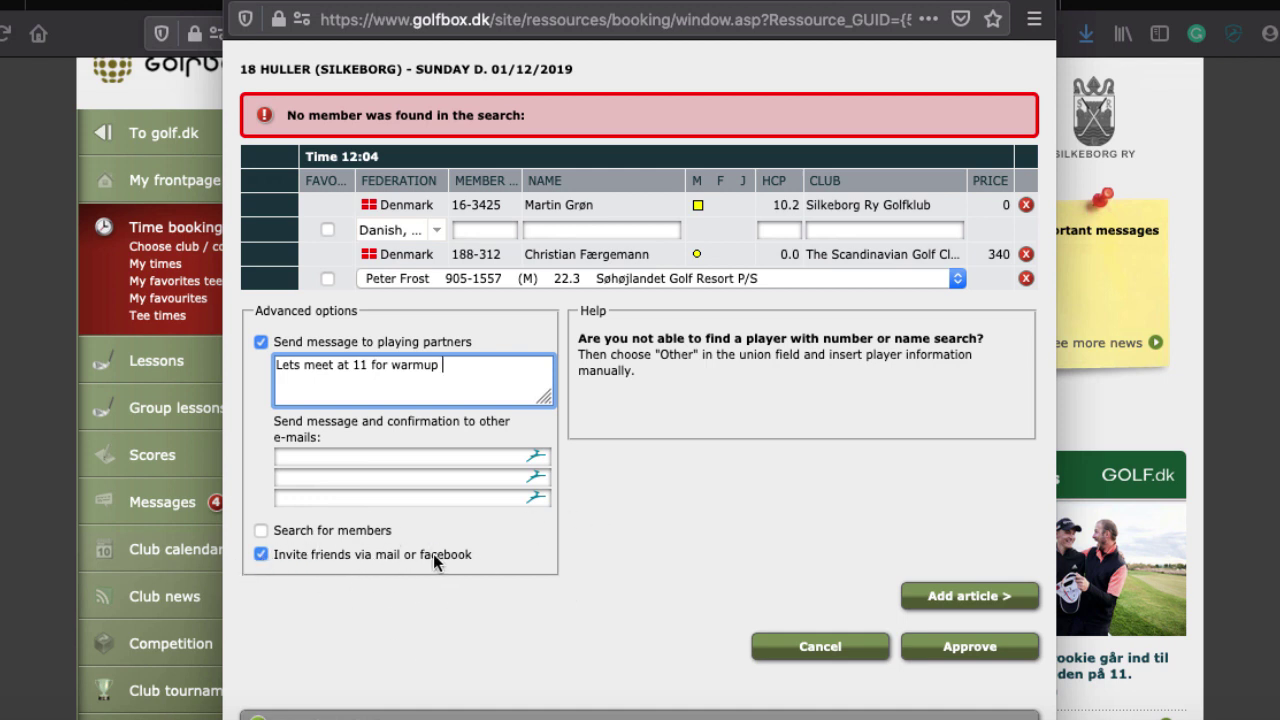
Remove the extra players, keep the handicap-18.5 Benniksgaard partner, and approve the 12:04 booking
click(1025, 276)
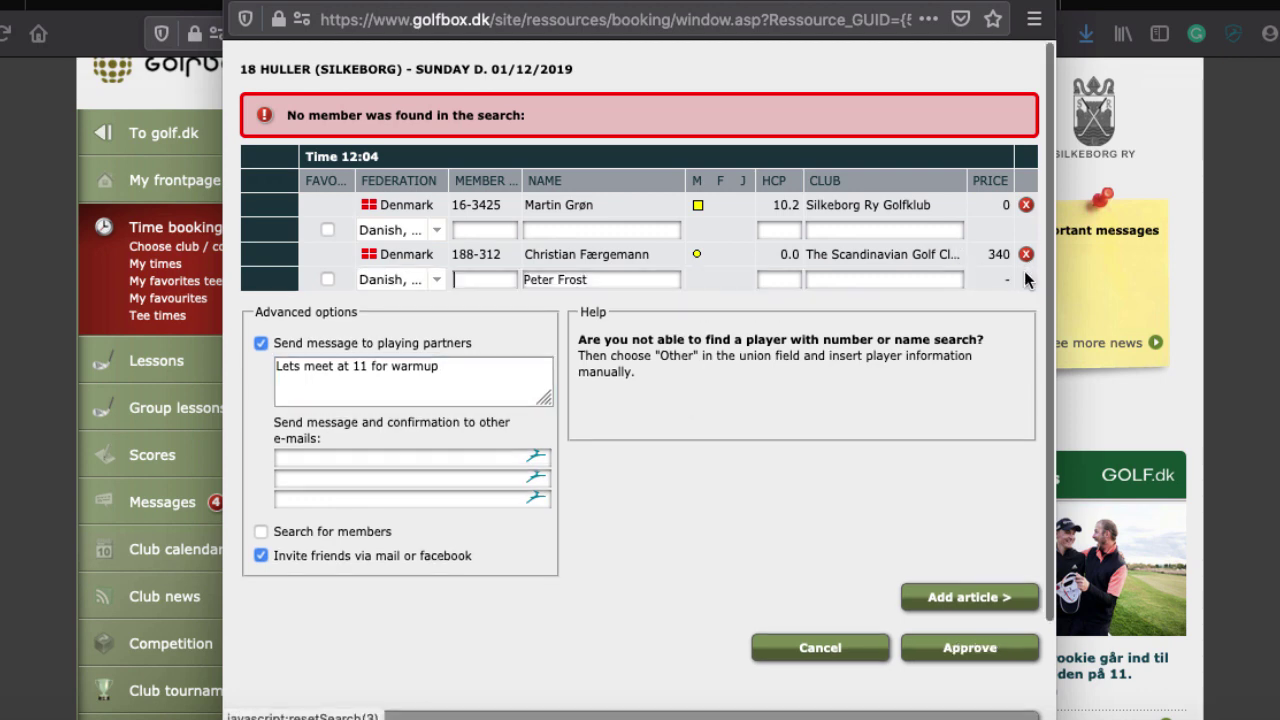
click(1025, 254)
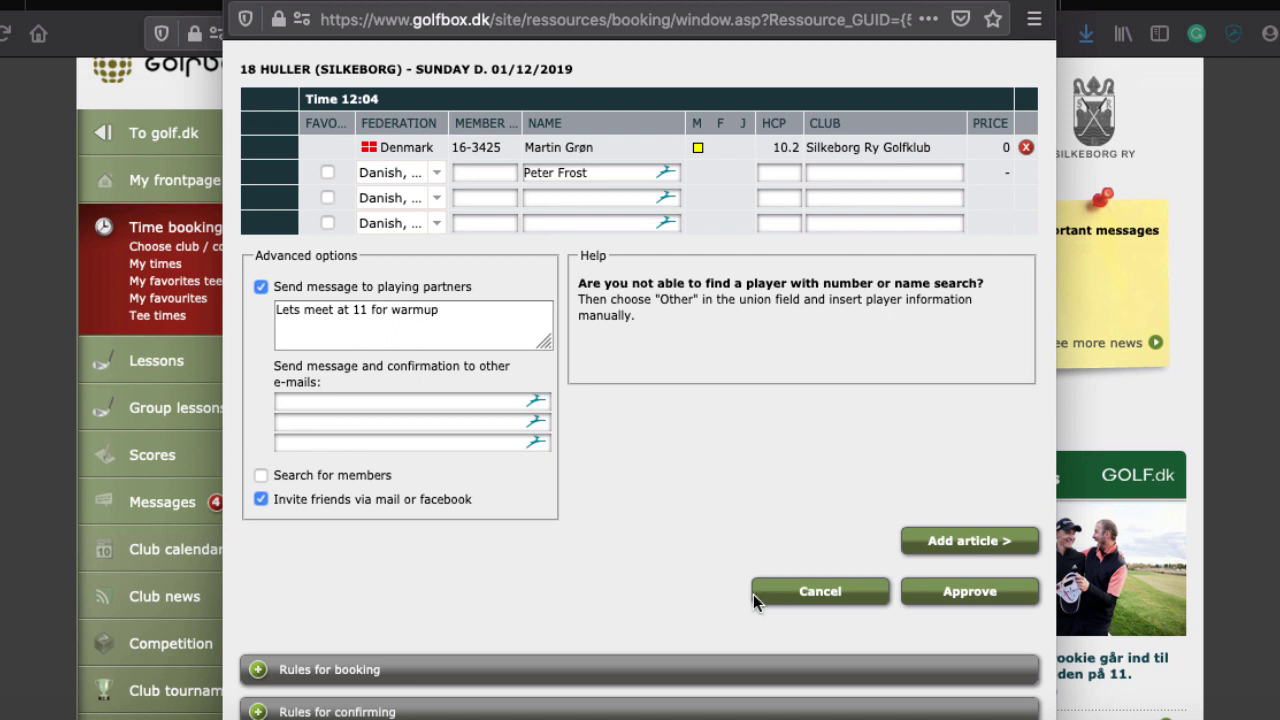
click(955, 594)
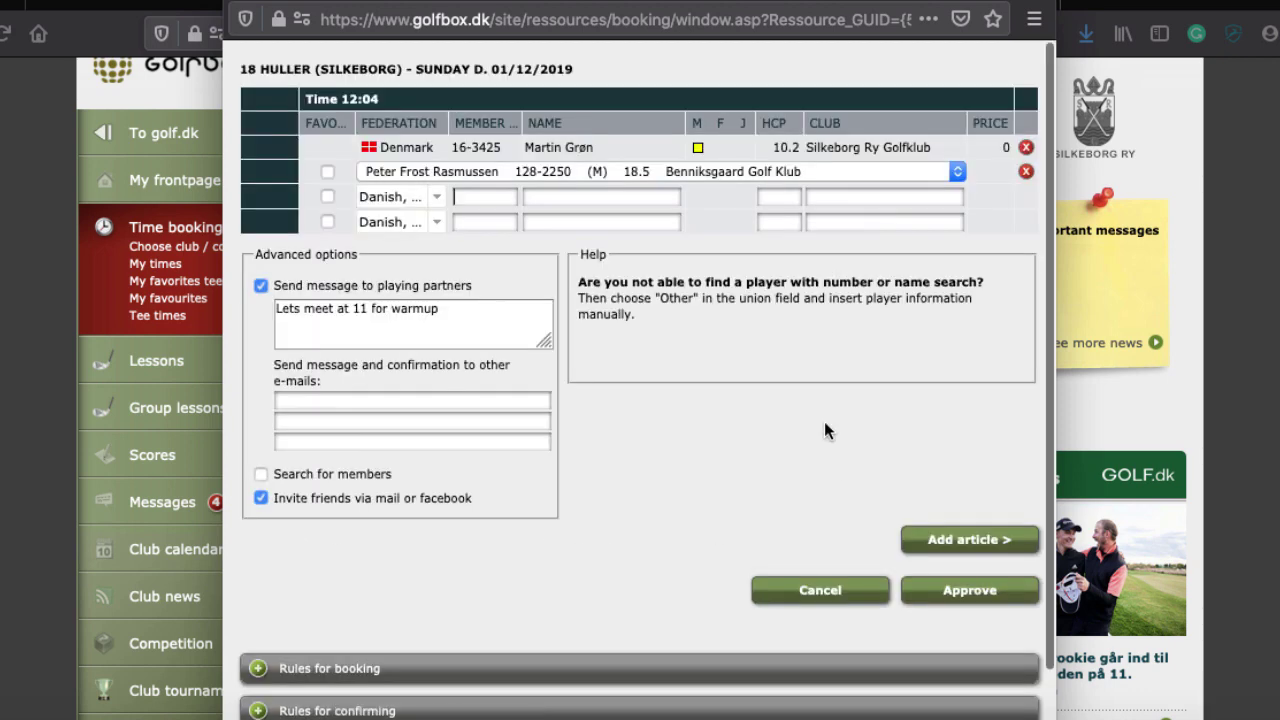
click(966, 592)
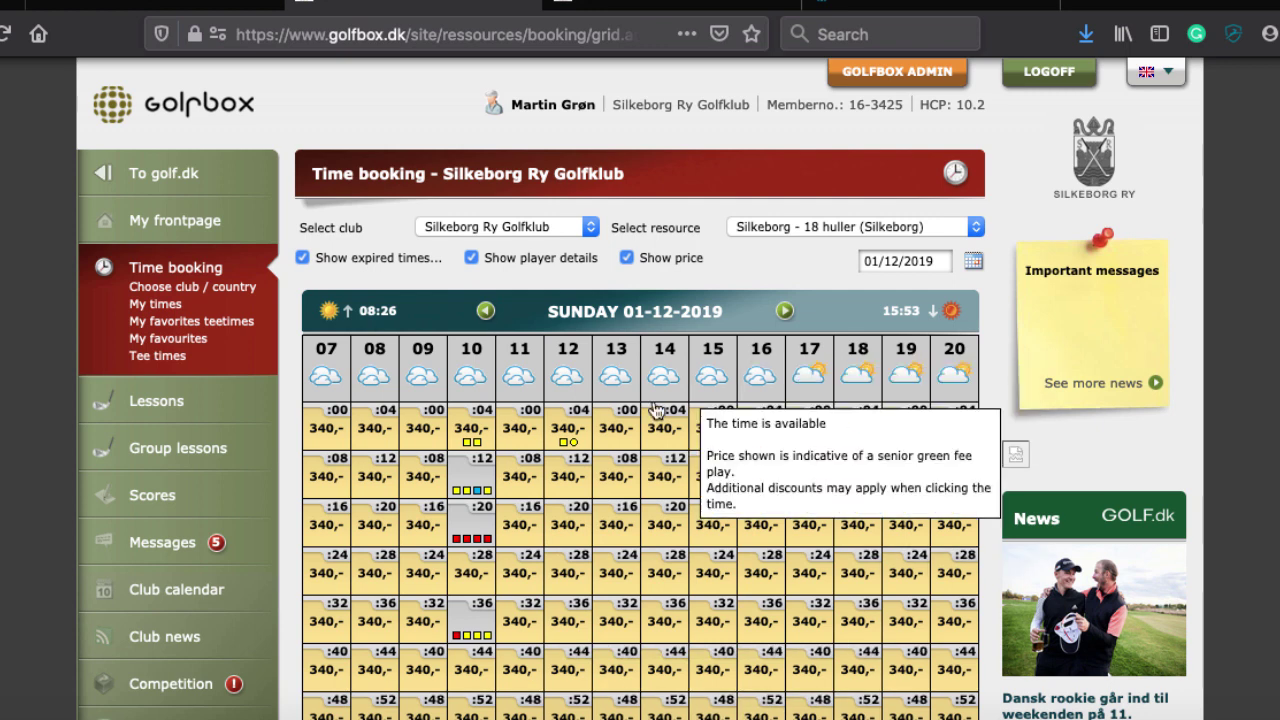
mouse_move(578, 426)
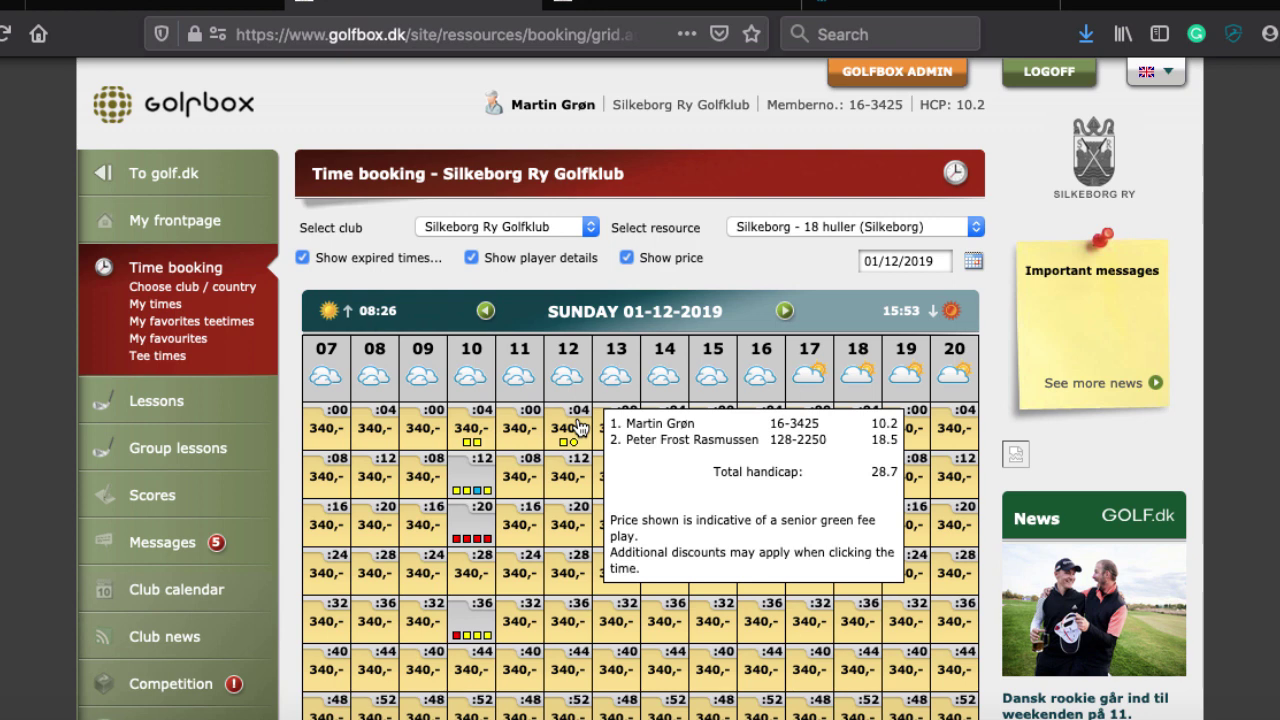
scroll(576, 450, down, 3)
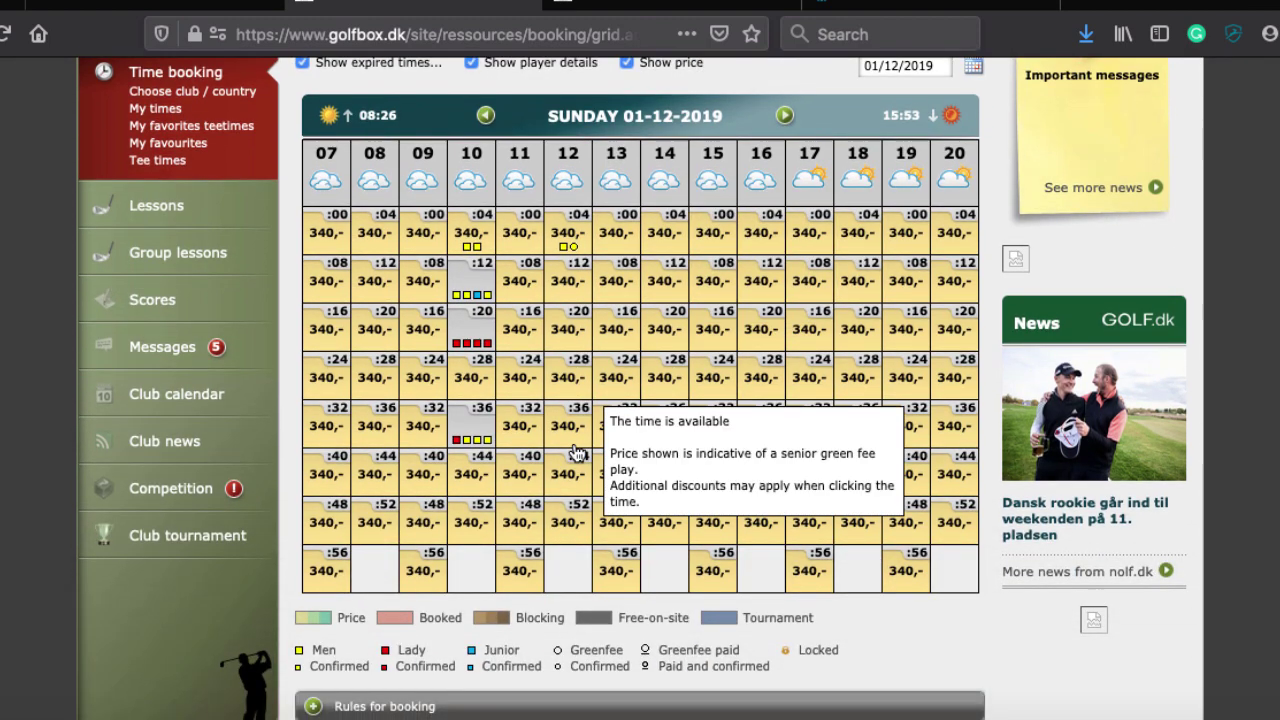
Open Choose club / country and browse the International Booking options, Silkeborg Ry Golfklub selected
click(166, 92)
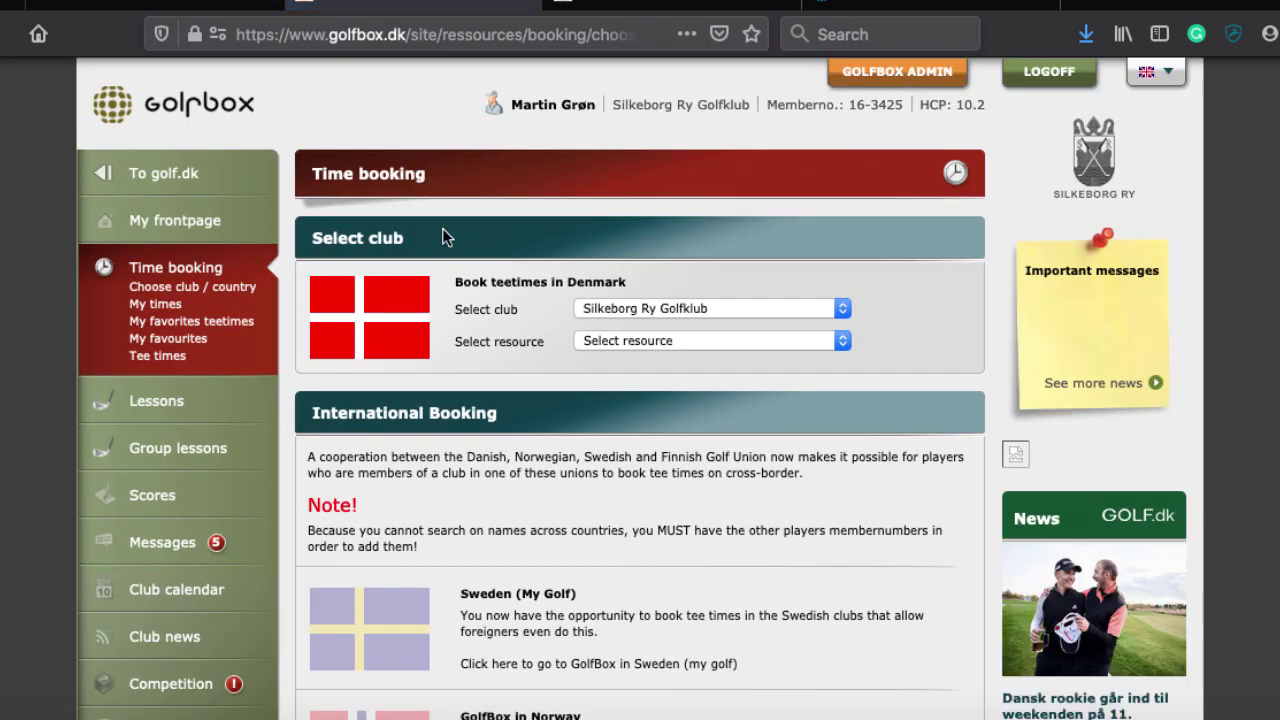
scroll(607, 548, down, 3)
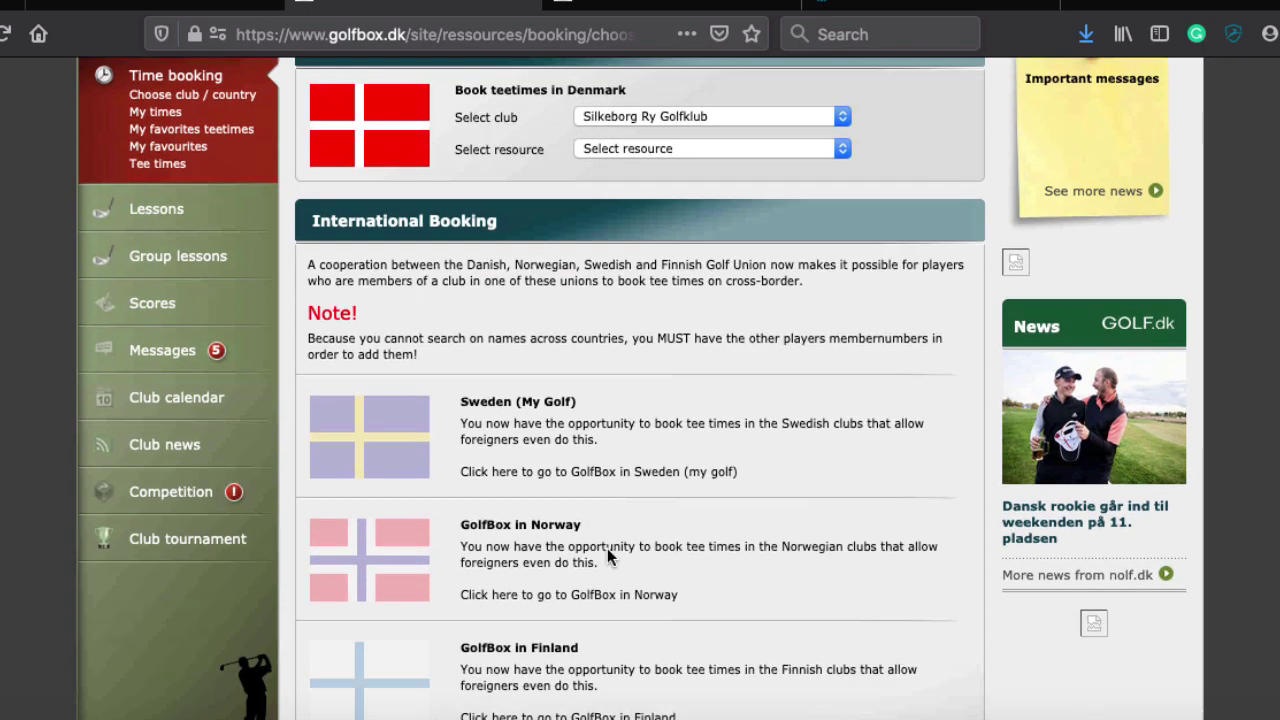
scroll(607, 548, down, 5)
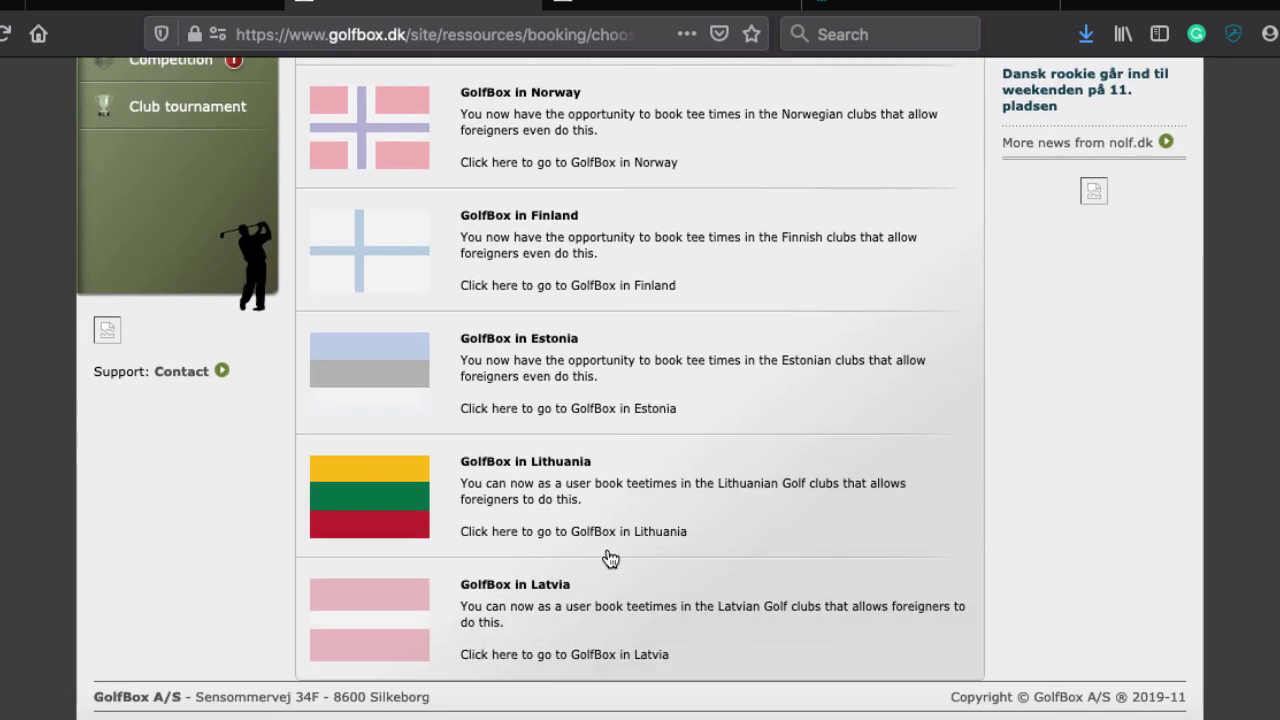
scroll(609, 557, up, 4)
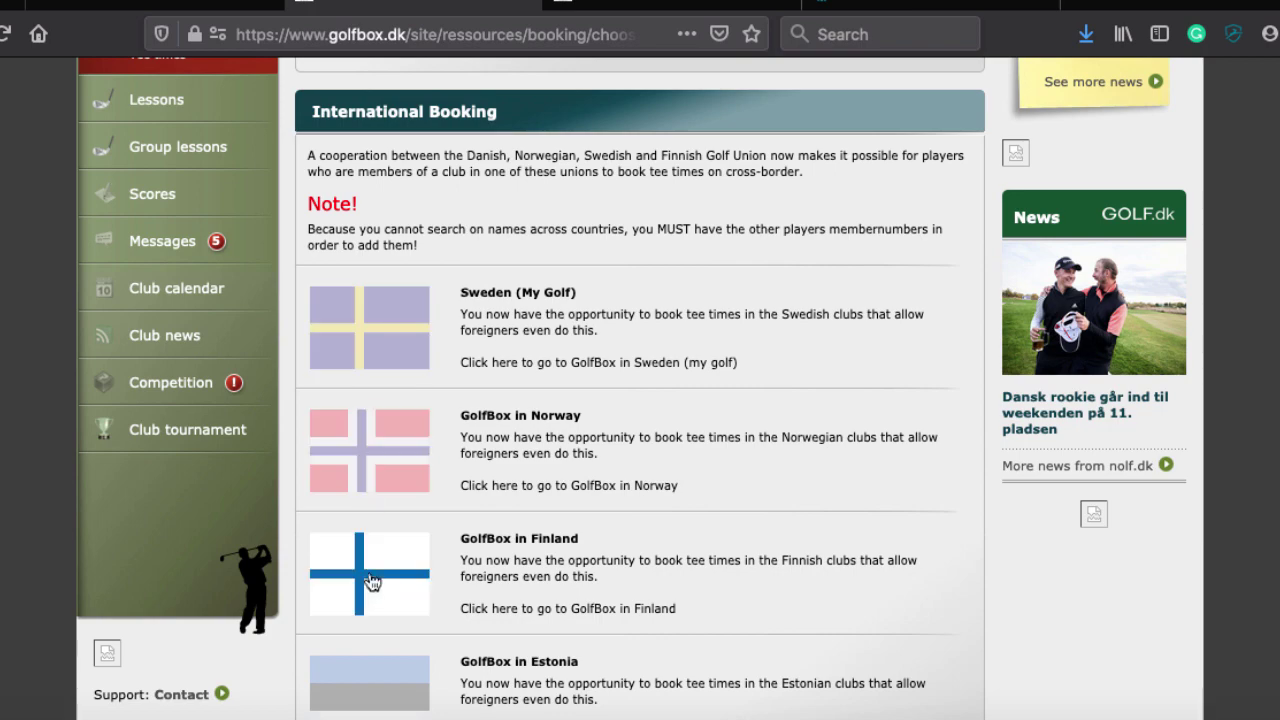
scroll(372, 582, down, 3)
scroll(371, 586, up, 4)
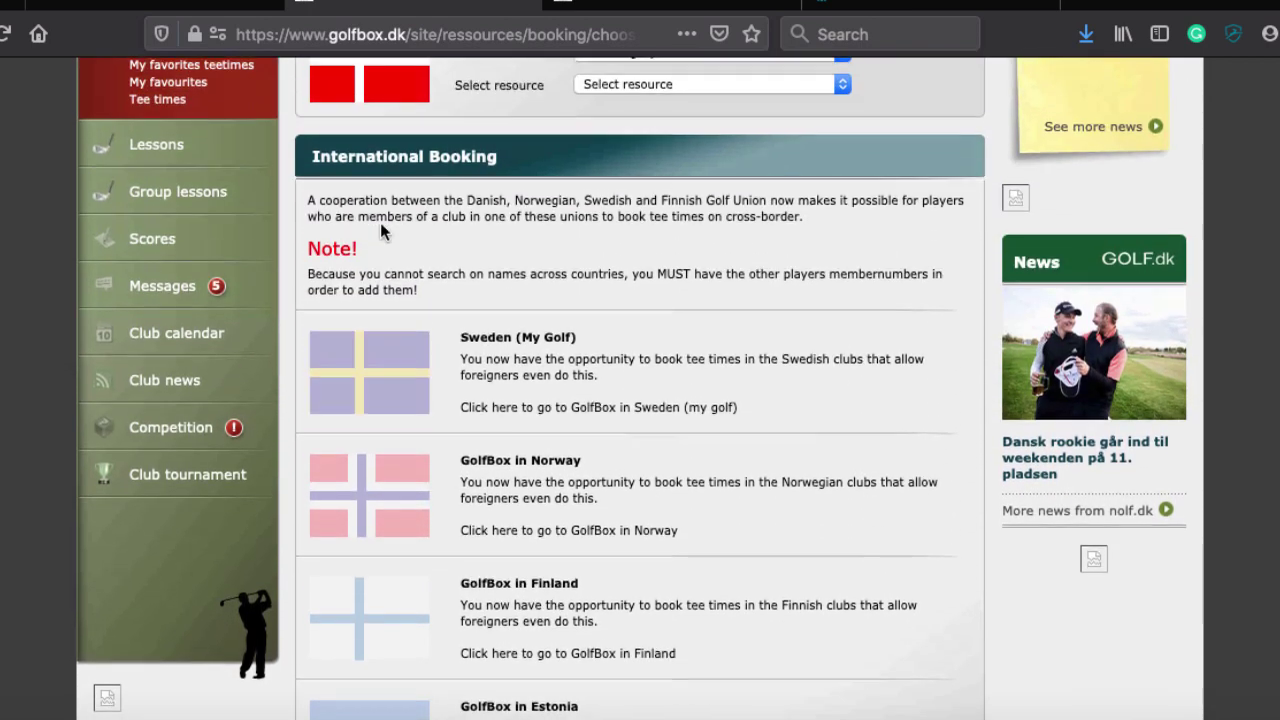
scroll(381, 617, down, 5)
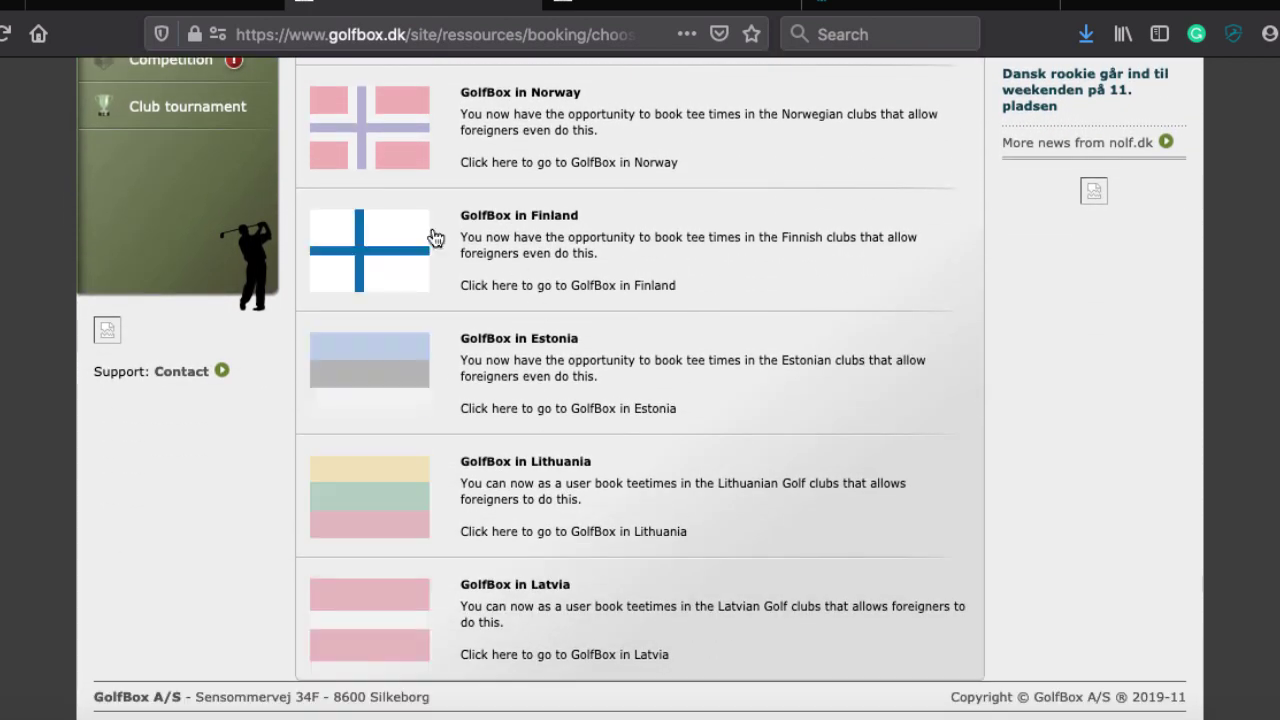
scroll(436, 237, up, 6)
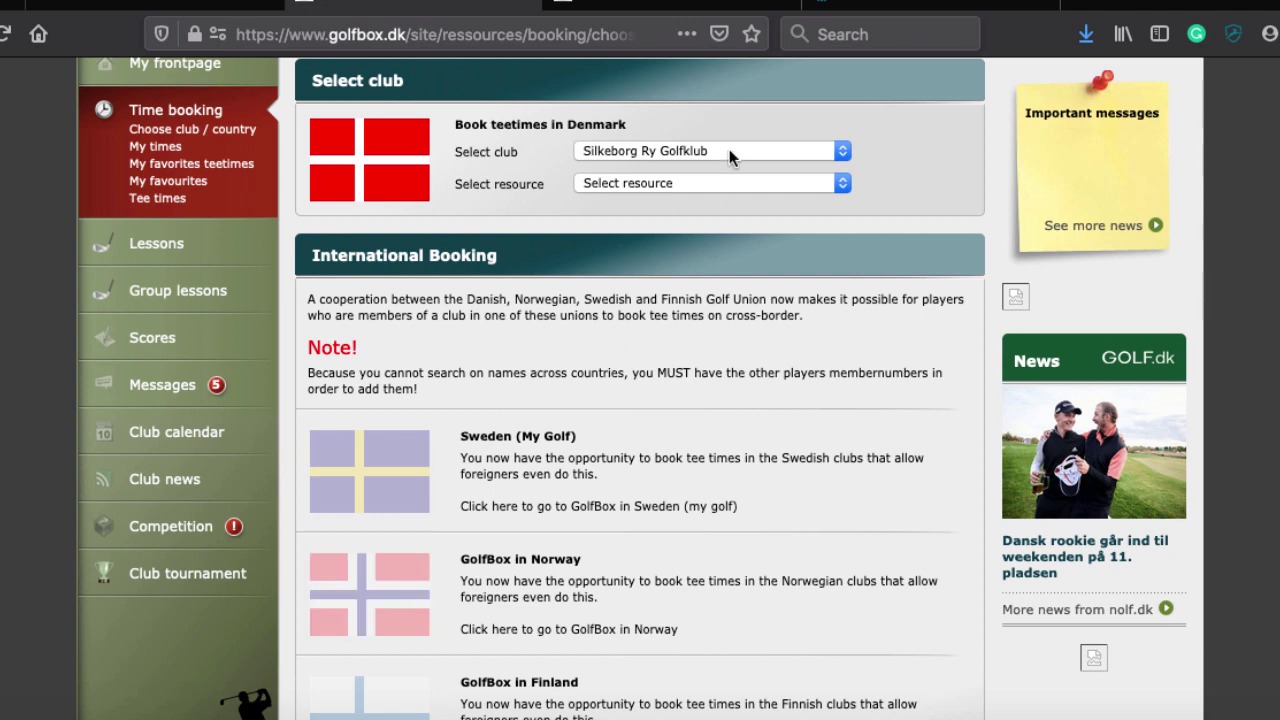
scroll(729, 150, down, 5)
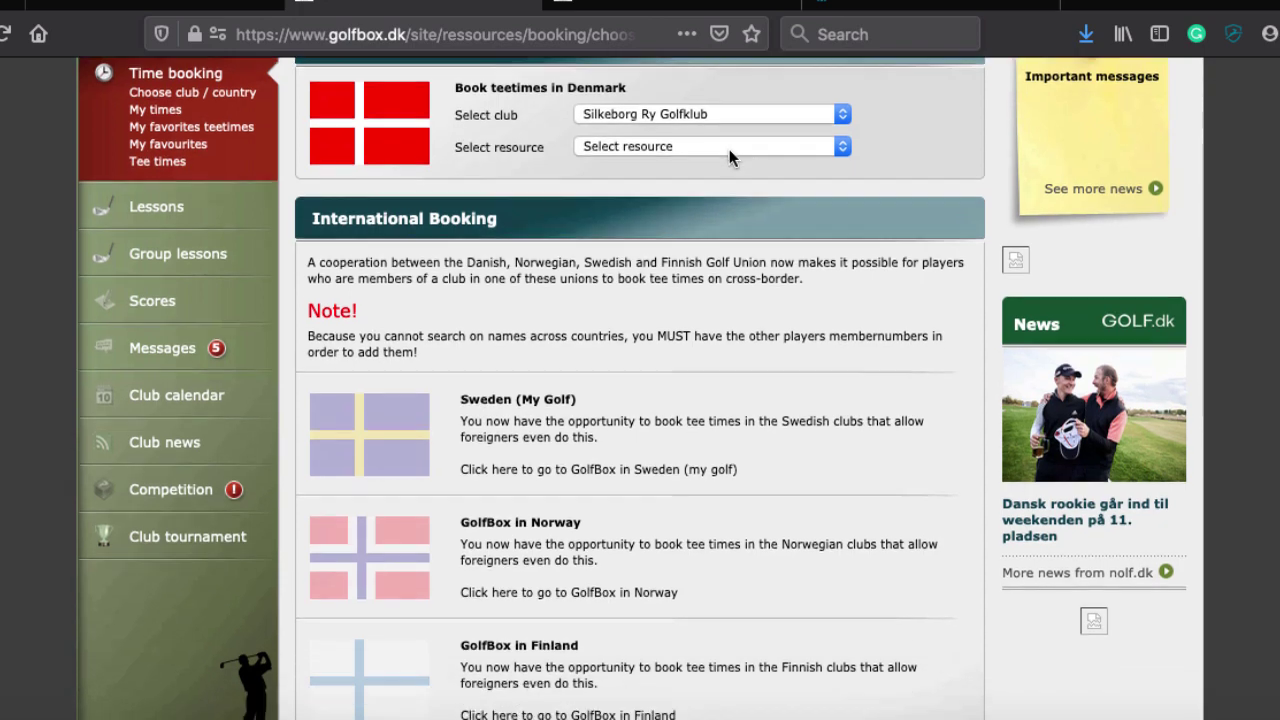
scroll(730, 155, up, 6)
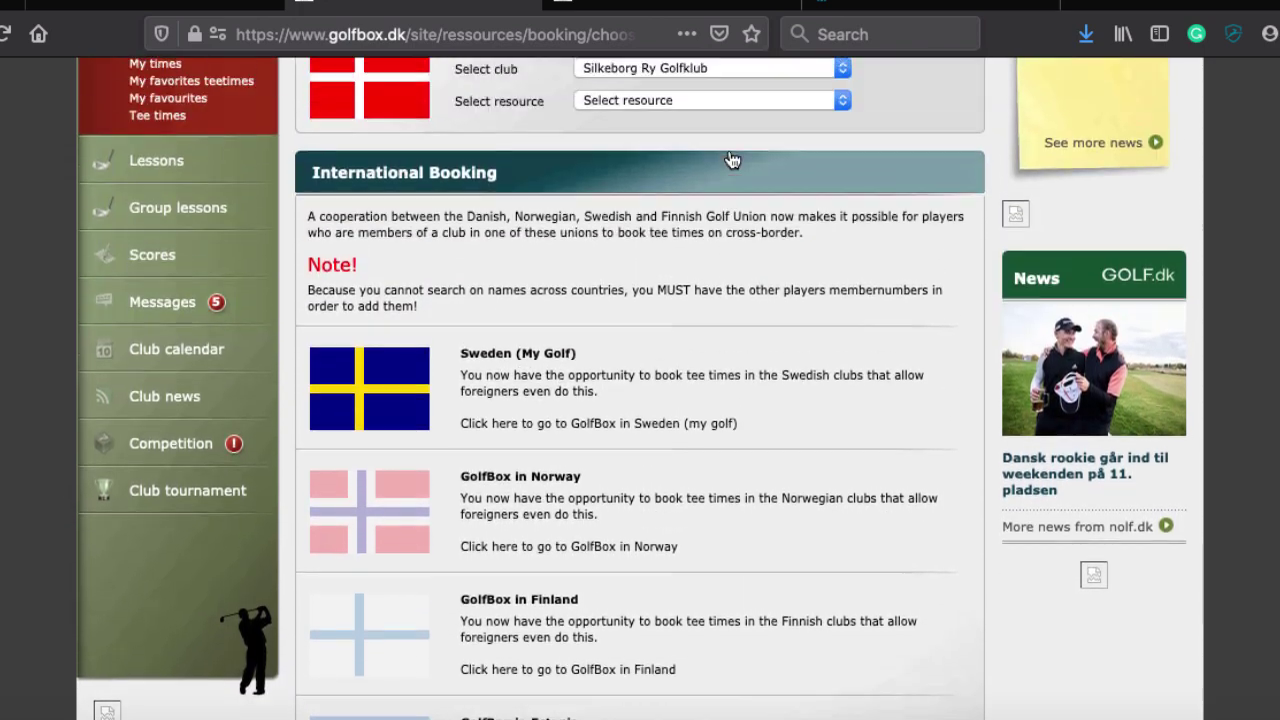
scroll(578, 331, up, 1)
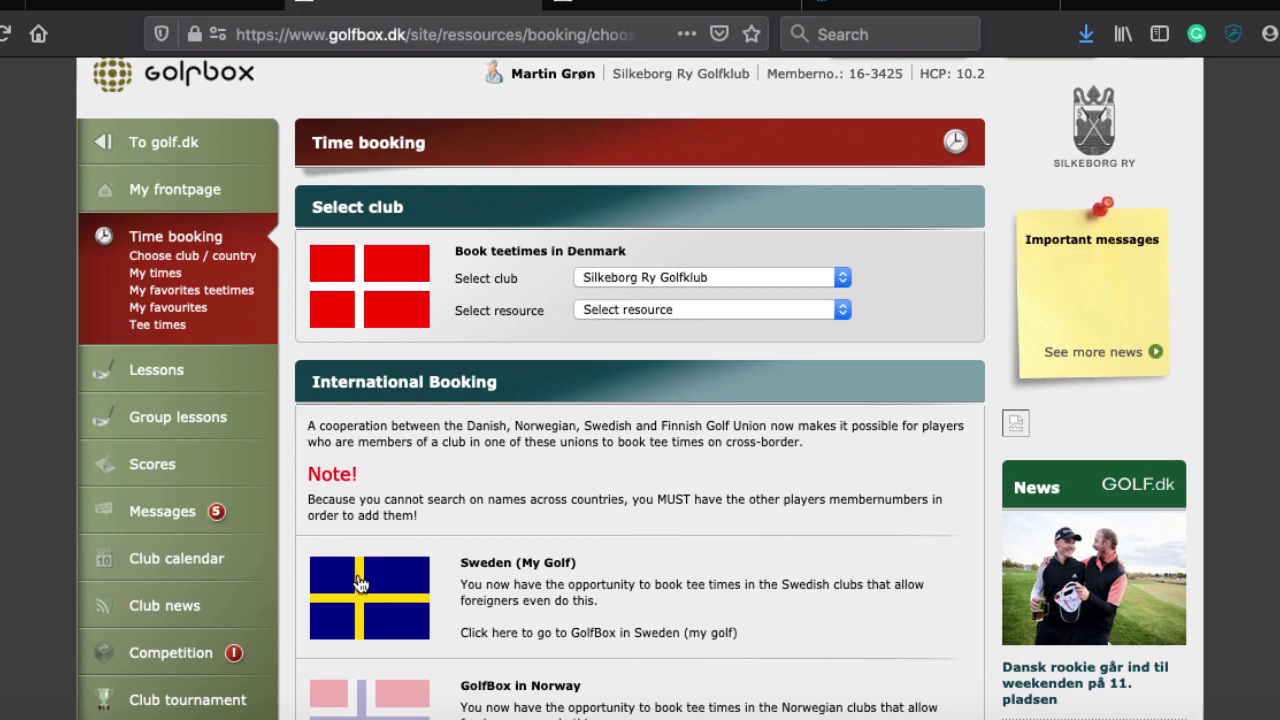
scroll(361, 584, down, 3)
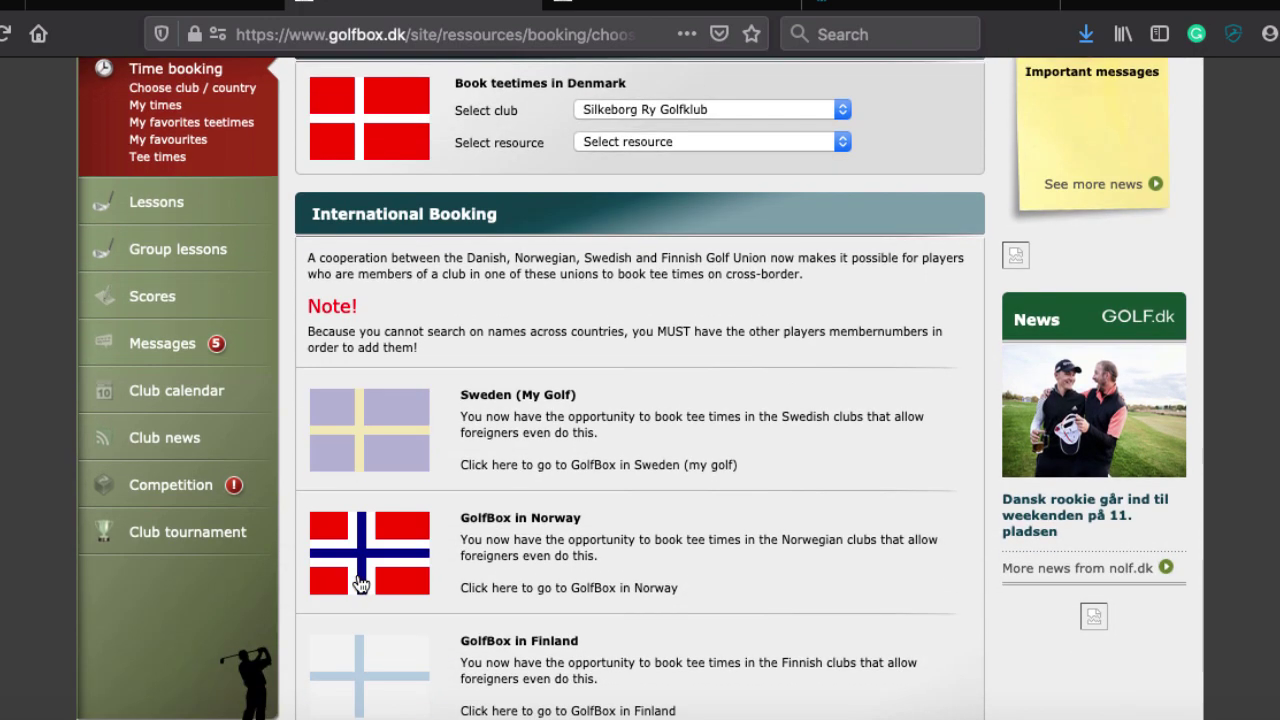
scroll(361, 584, down, 1)
scroll(361, 584, up, 5)
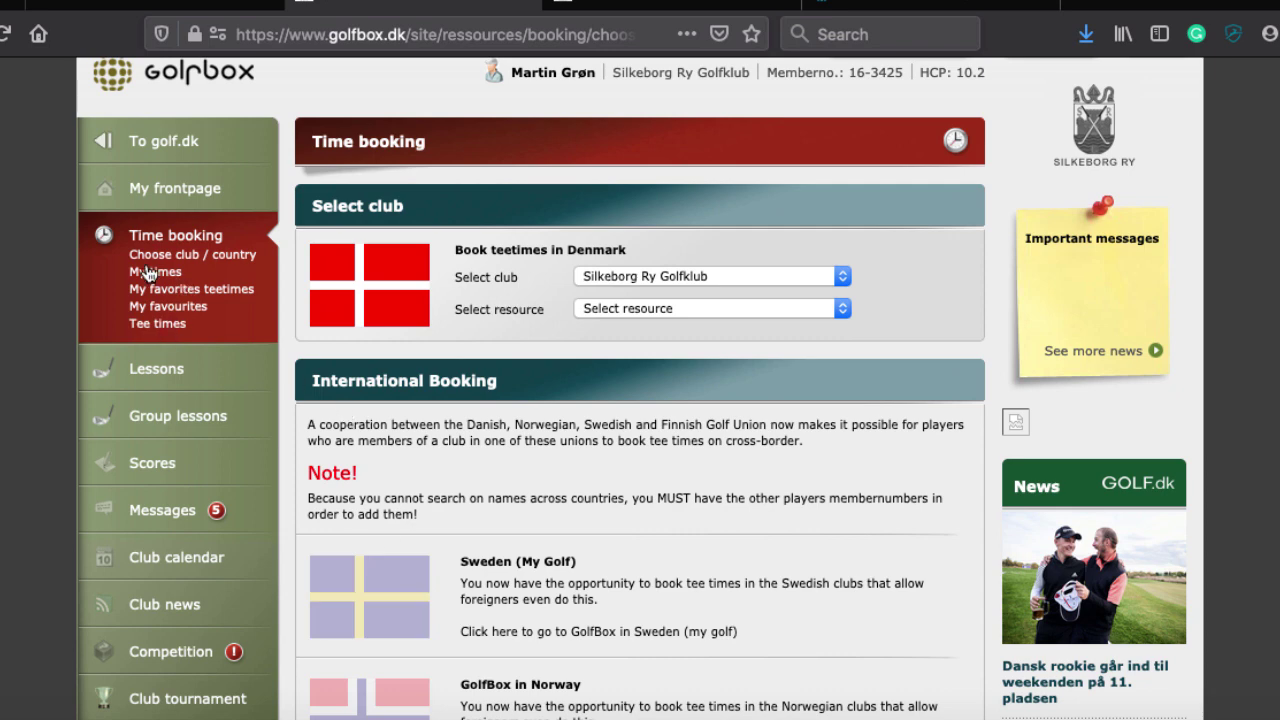
Check My times for booked tee times, then show the My favourites player list
click(145, 274)
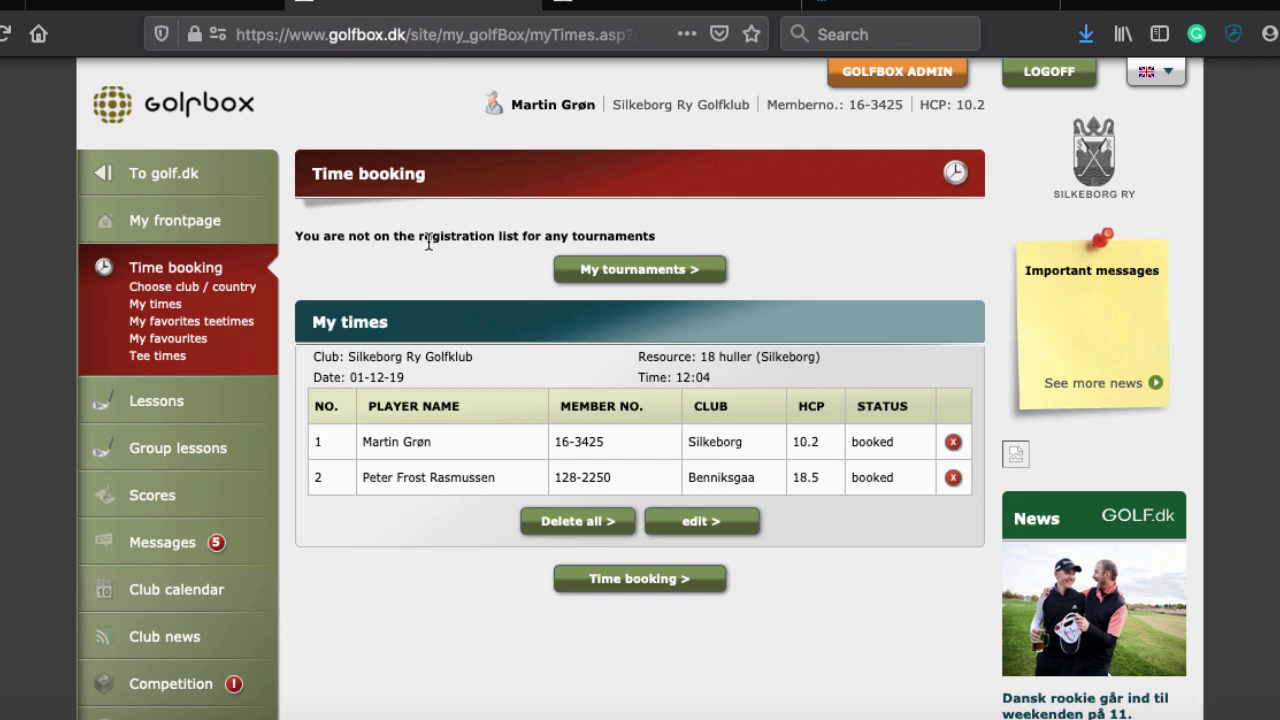
click(155, 343)
scroll(580, 435, down, 5)
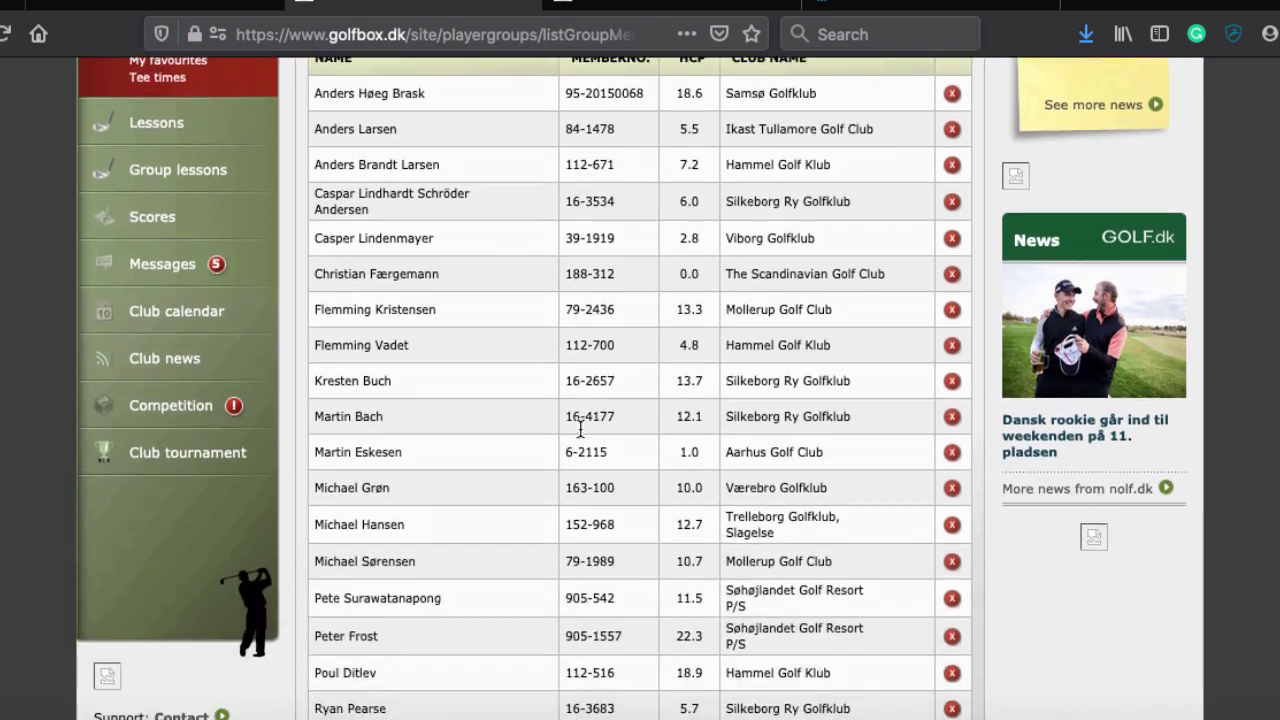
scroll(580, 427, down, 3)
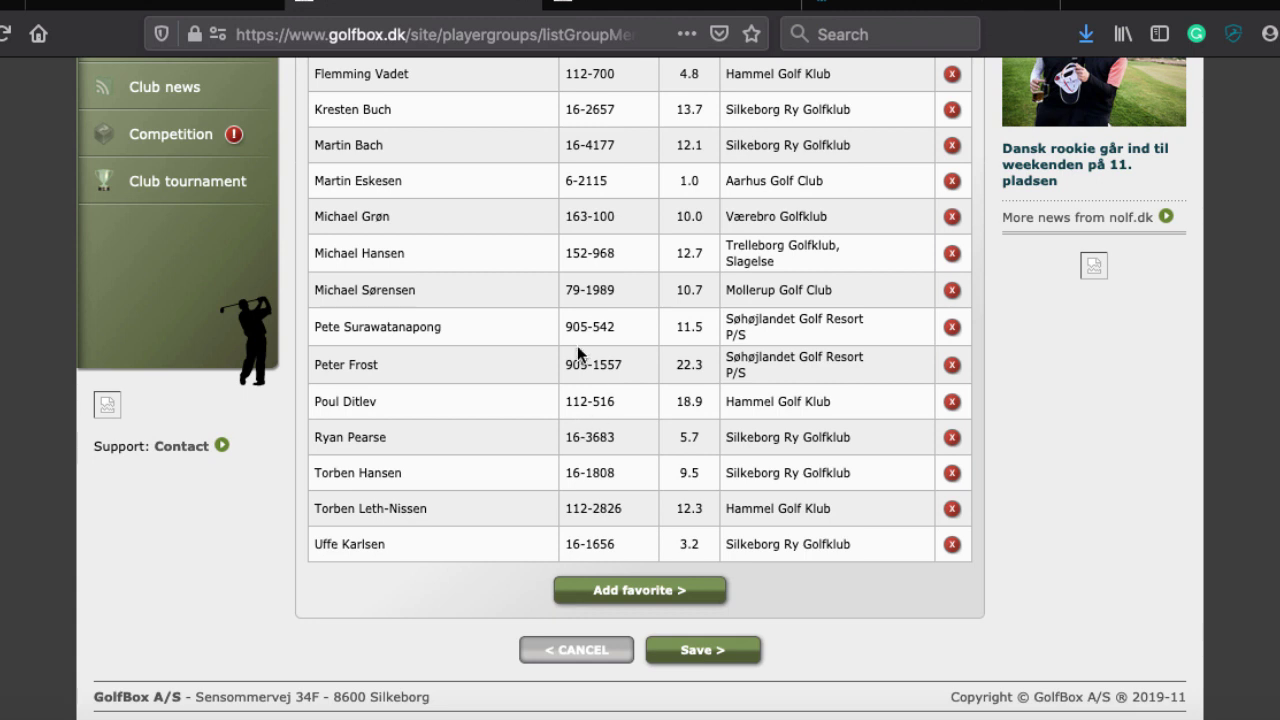
scroll(457, 412, up, 3)
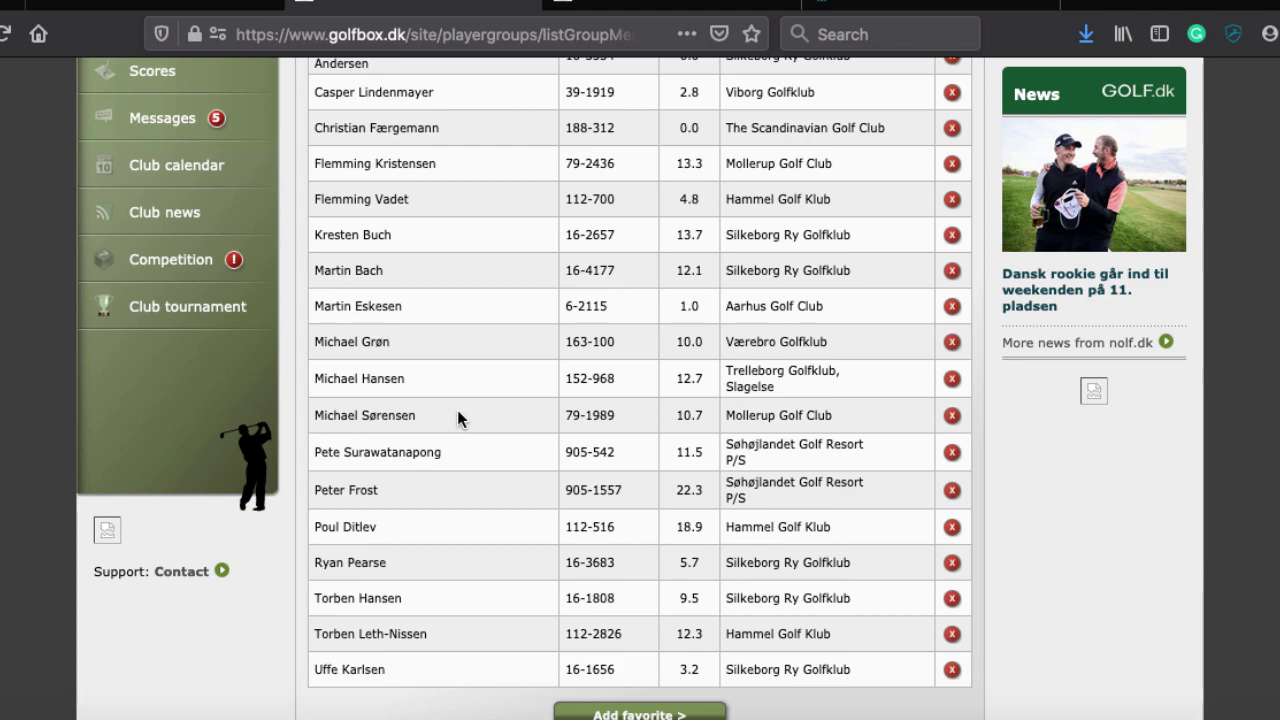
scroll(457, 412, up, 9)
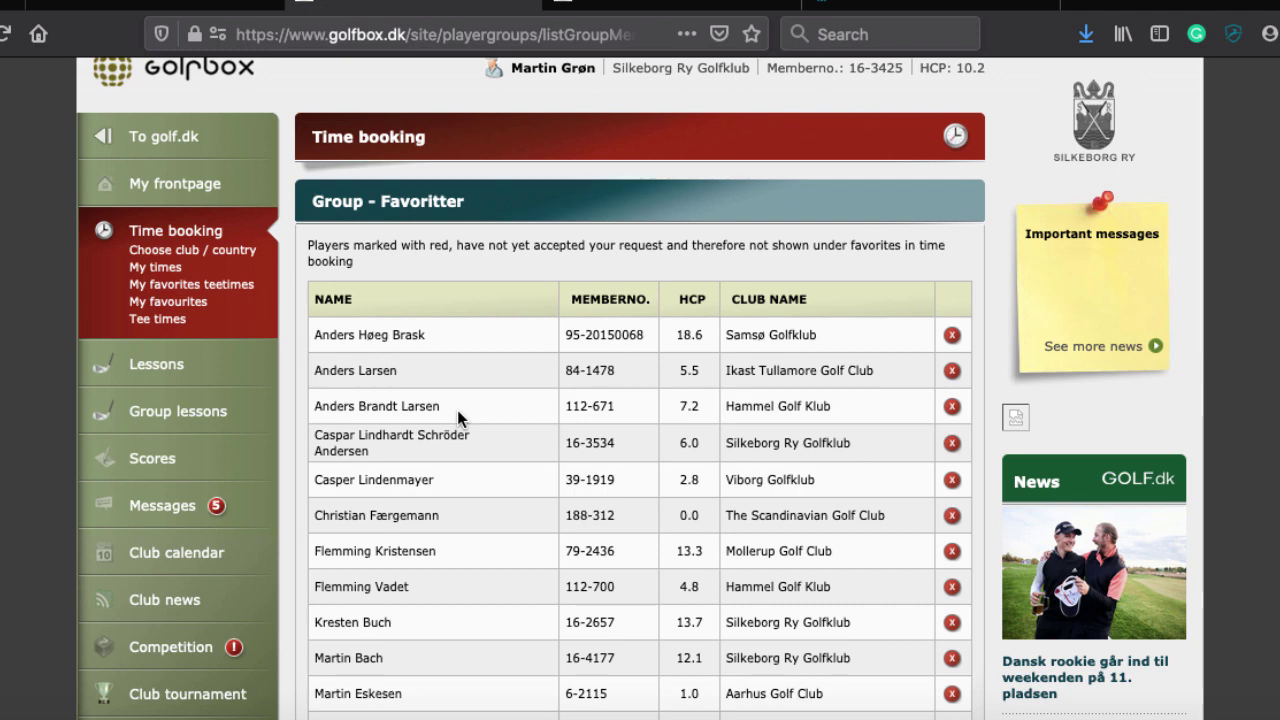
scroll(457, 410, down, 1)
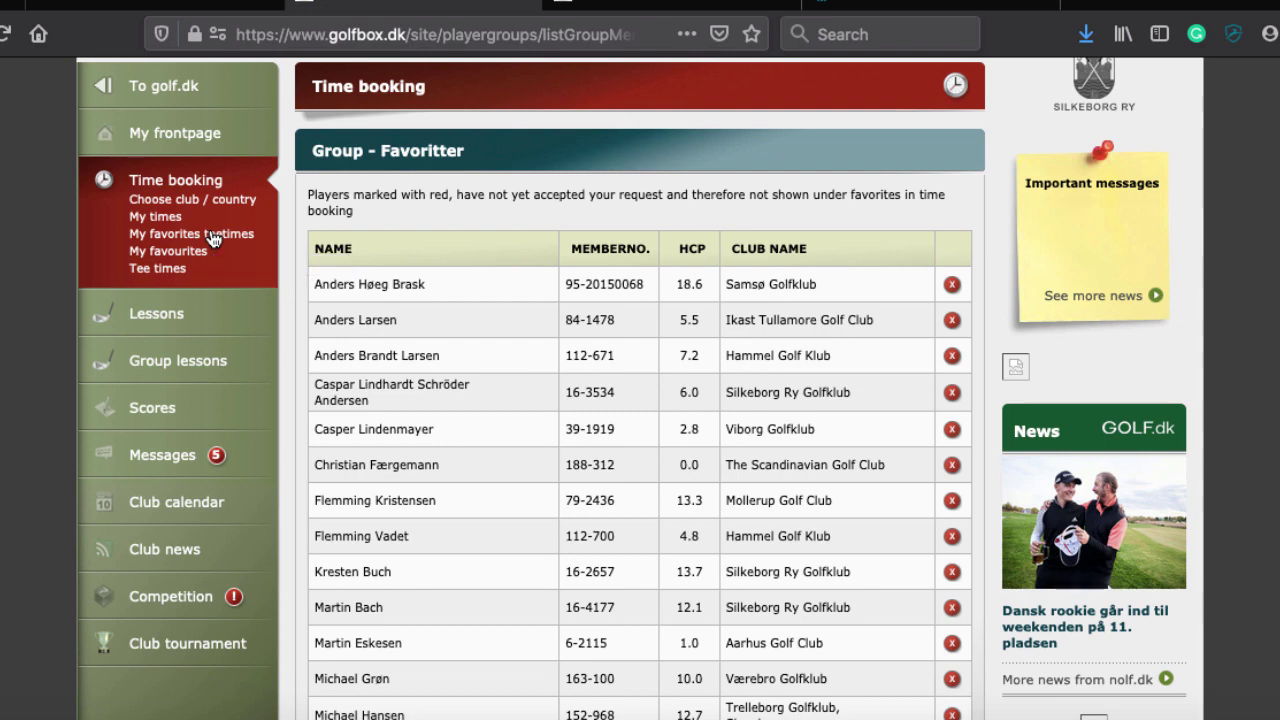
Open My favorites teetimes and confirm no favourites' tee times are found
click(212, 238)
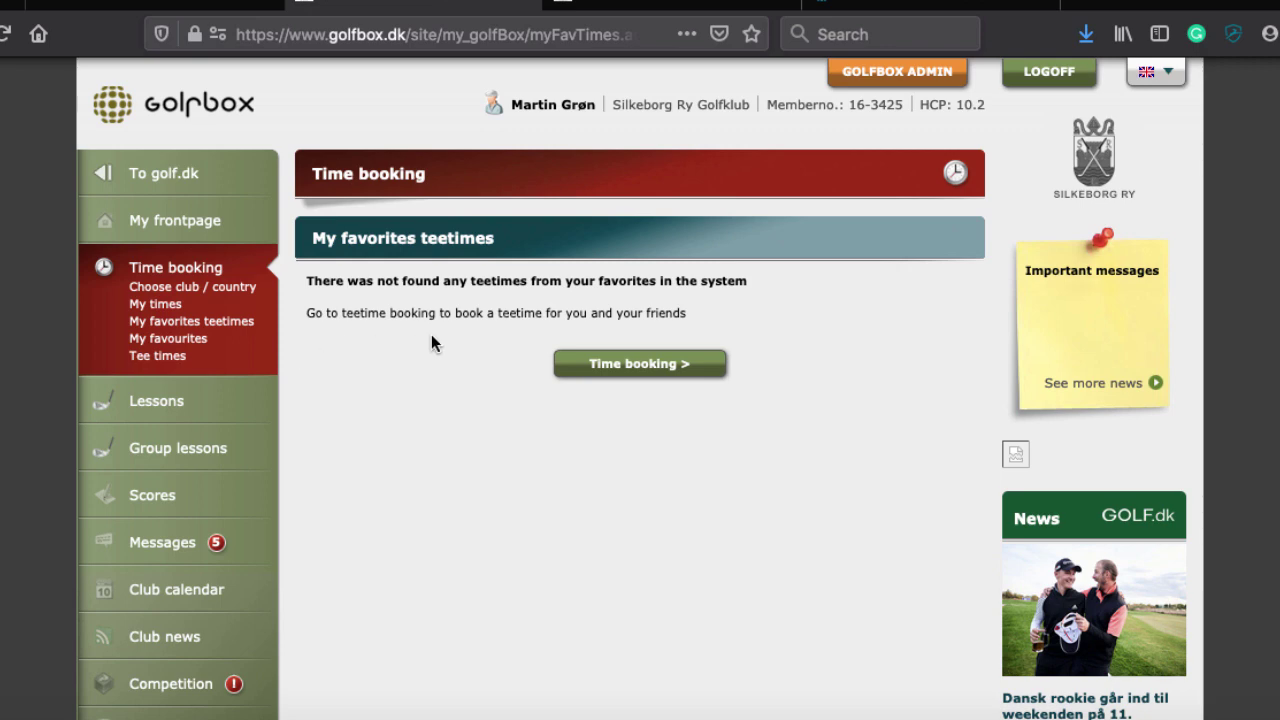
scroll(425, 334, down, 1)
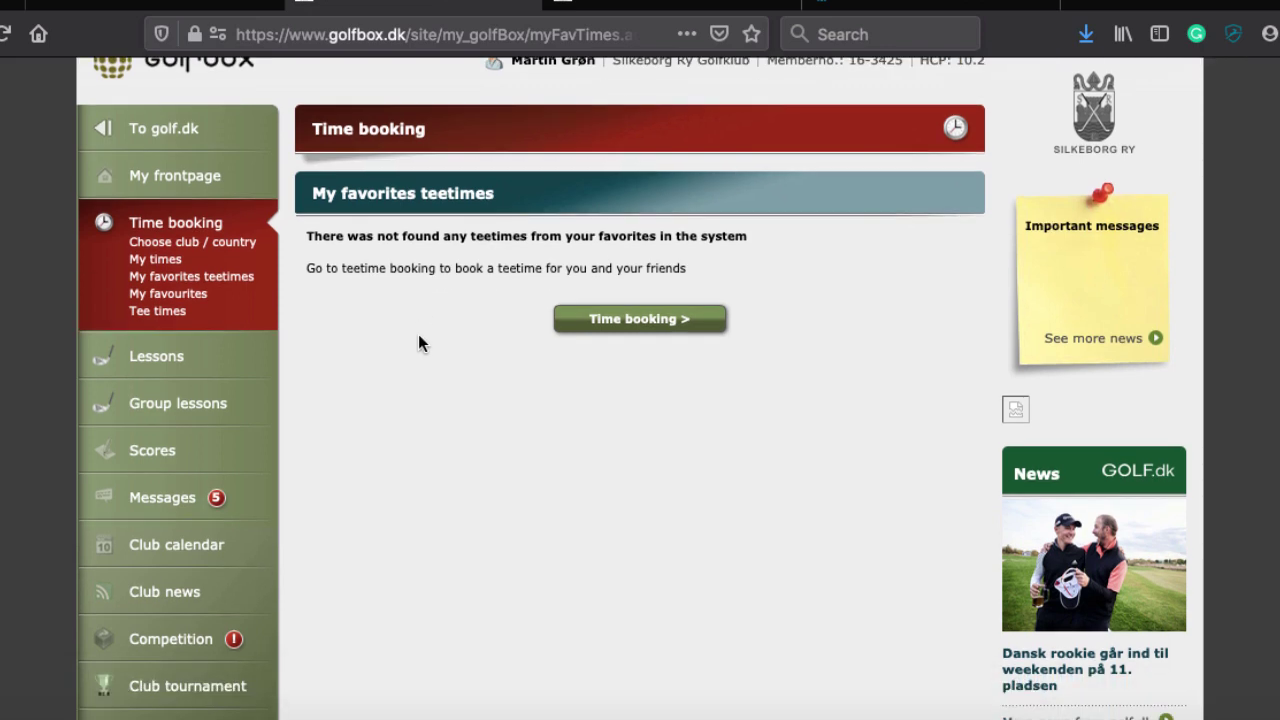
scroll(418, 343, down, 1)
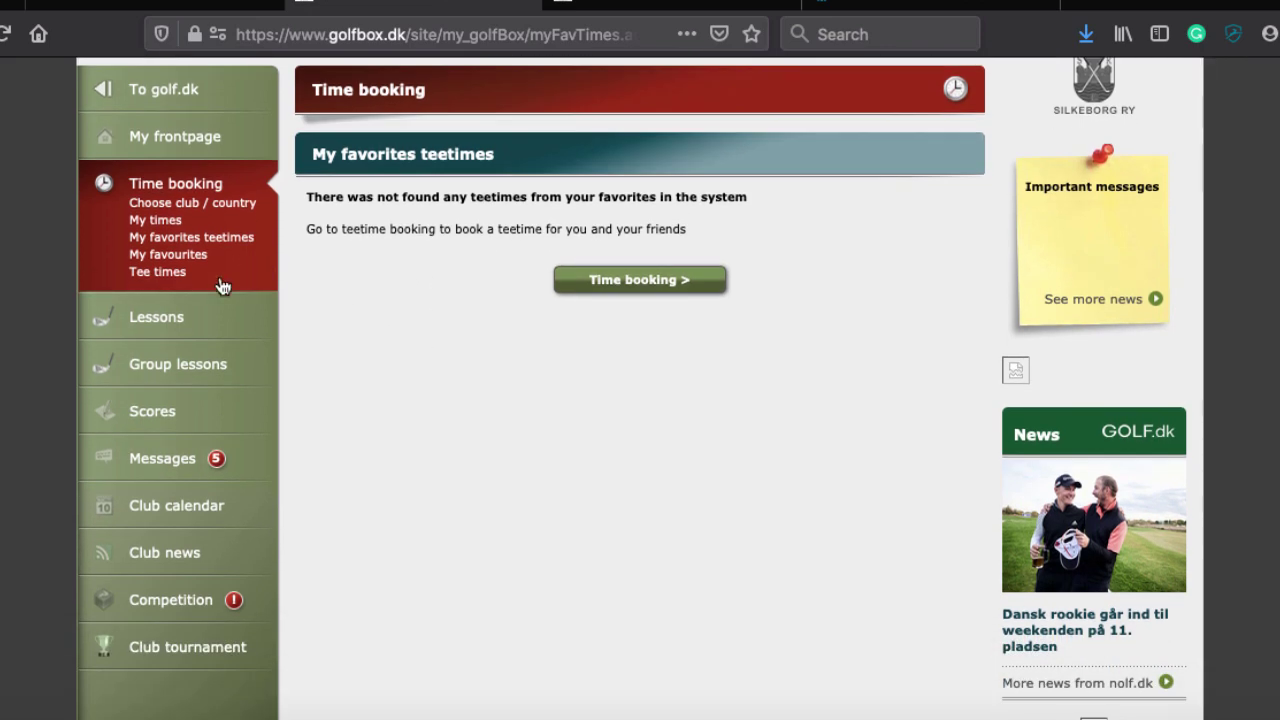
Return to the Silkeborg Ry 18-hole grid for Saturday 30-11-2019, priced 340,-
click(140, 200)
scroll(300, 407, down, 6)
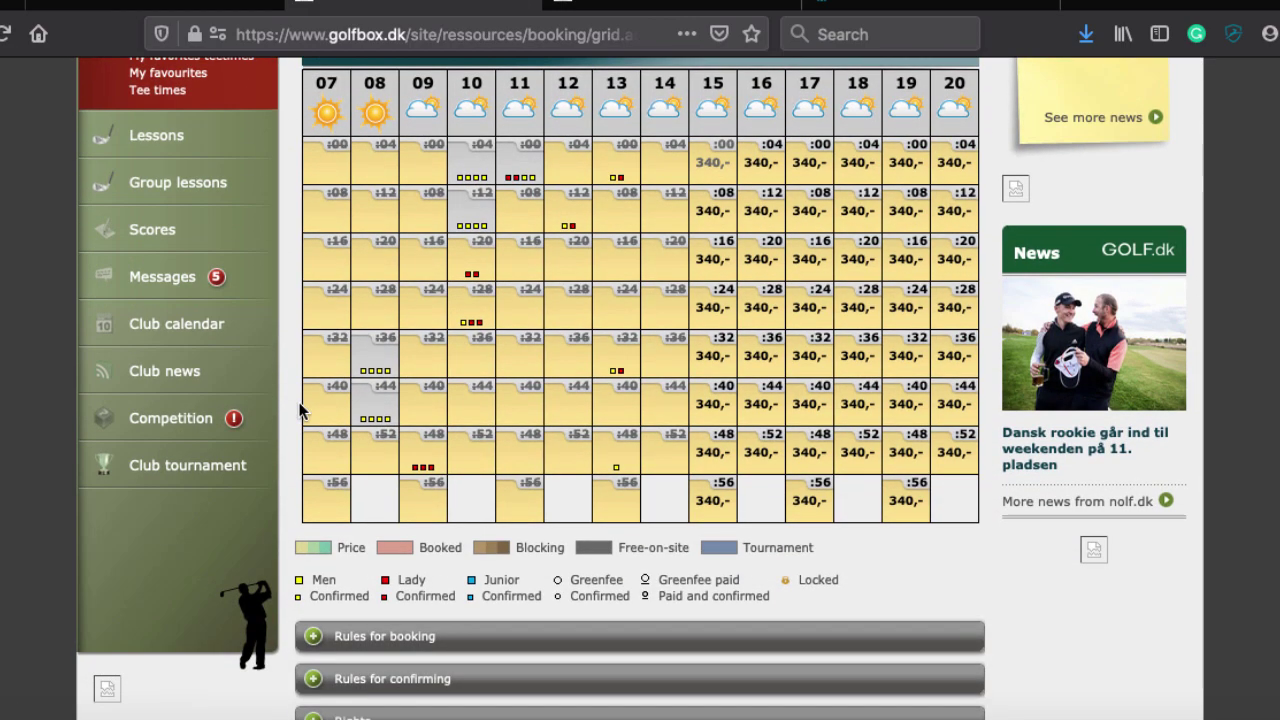
scroll(300, 407, up, 5)
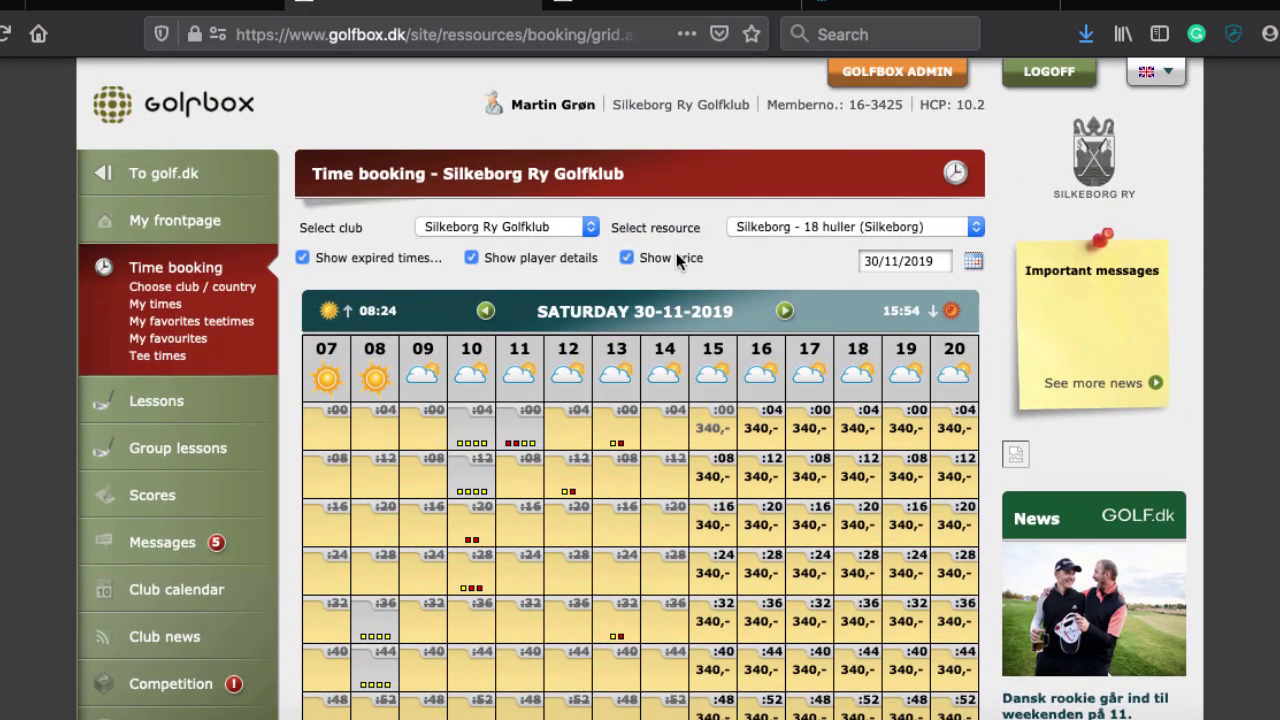
scroll(786, 285, down, 1)
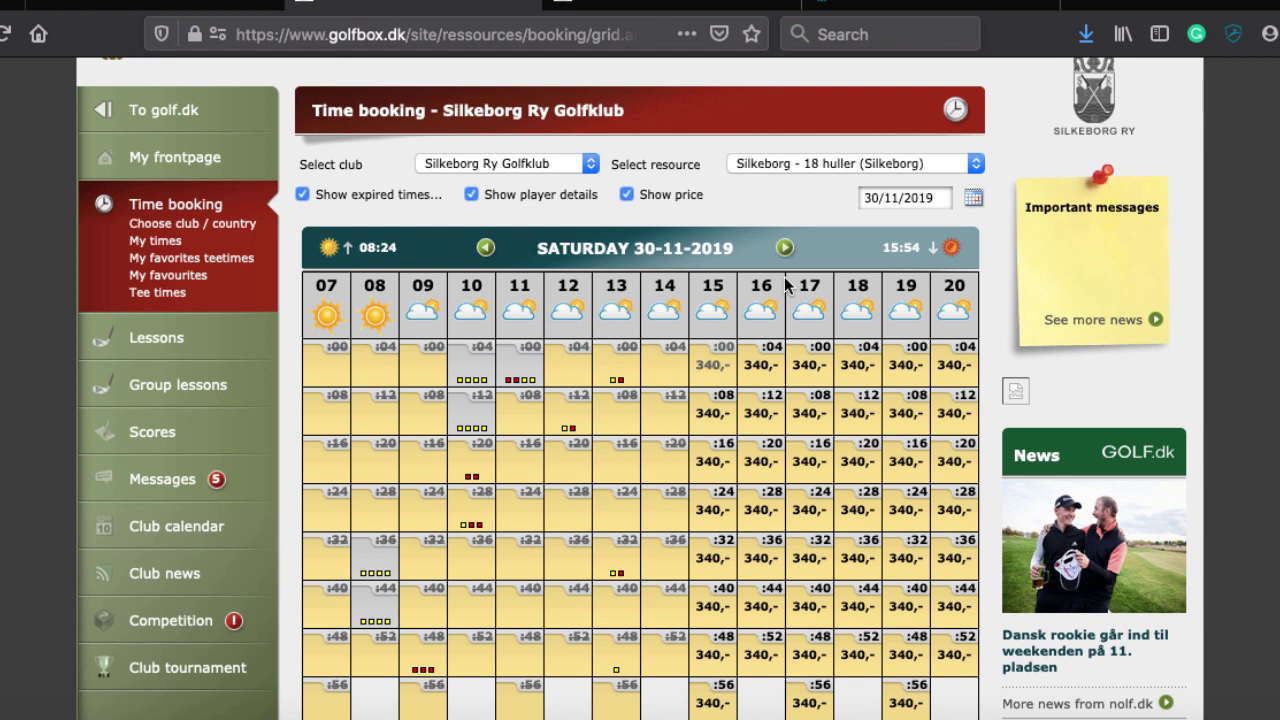
Add the Word bullet 'Can you make favourites between', start a new line, and switch back to GolfBox
mouse_move(340, 705)
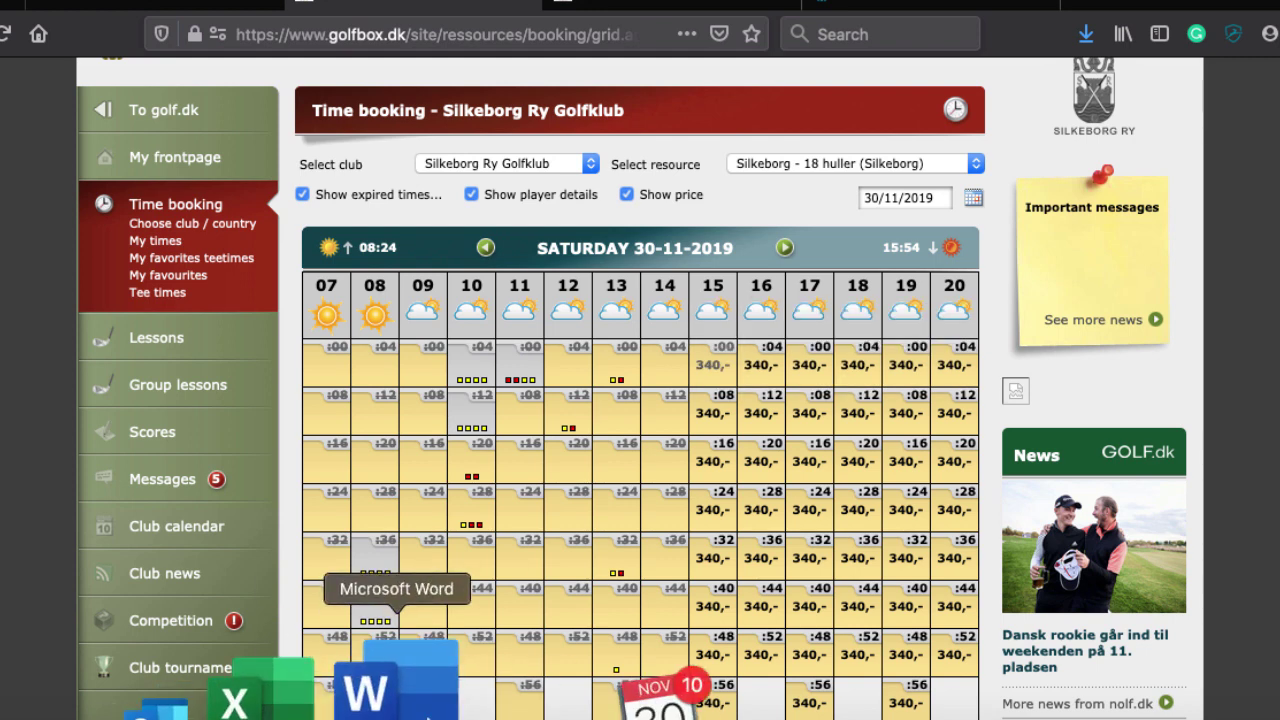
click(396, 688)
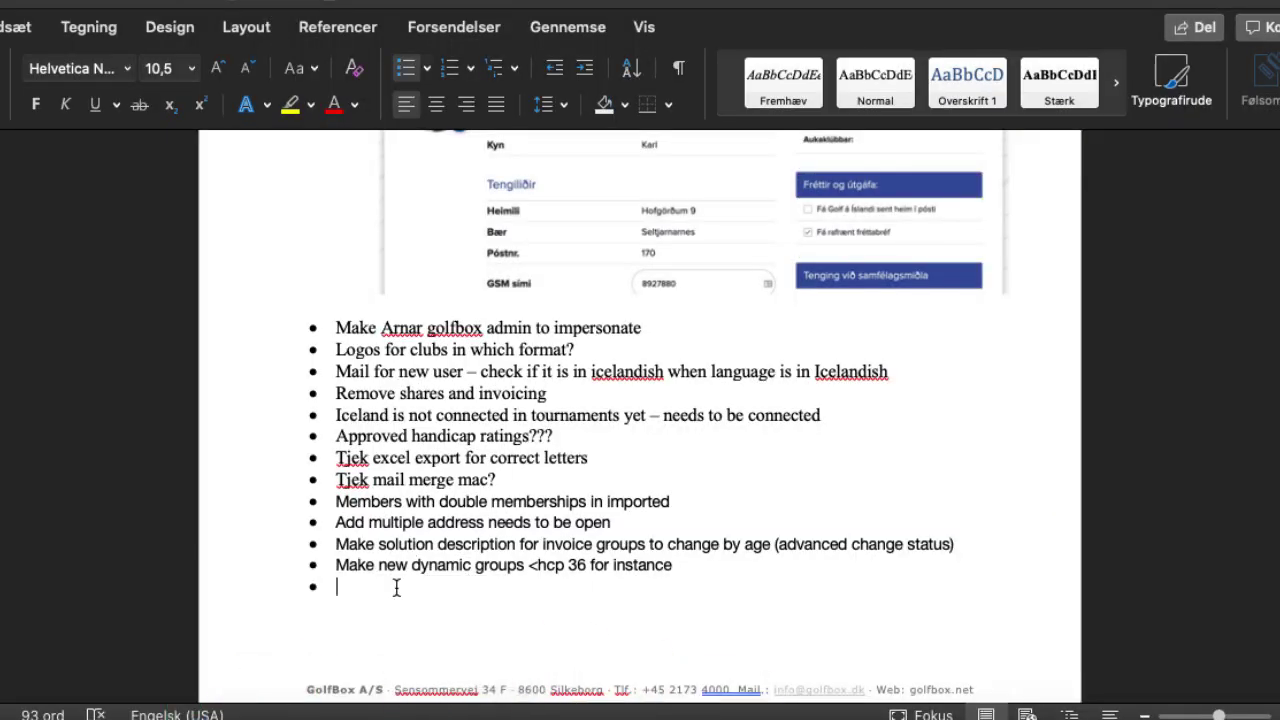
text(Can you make favourites)
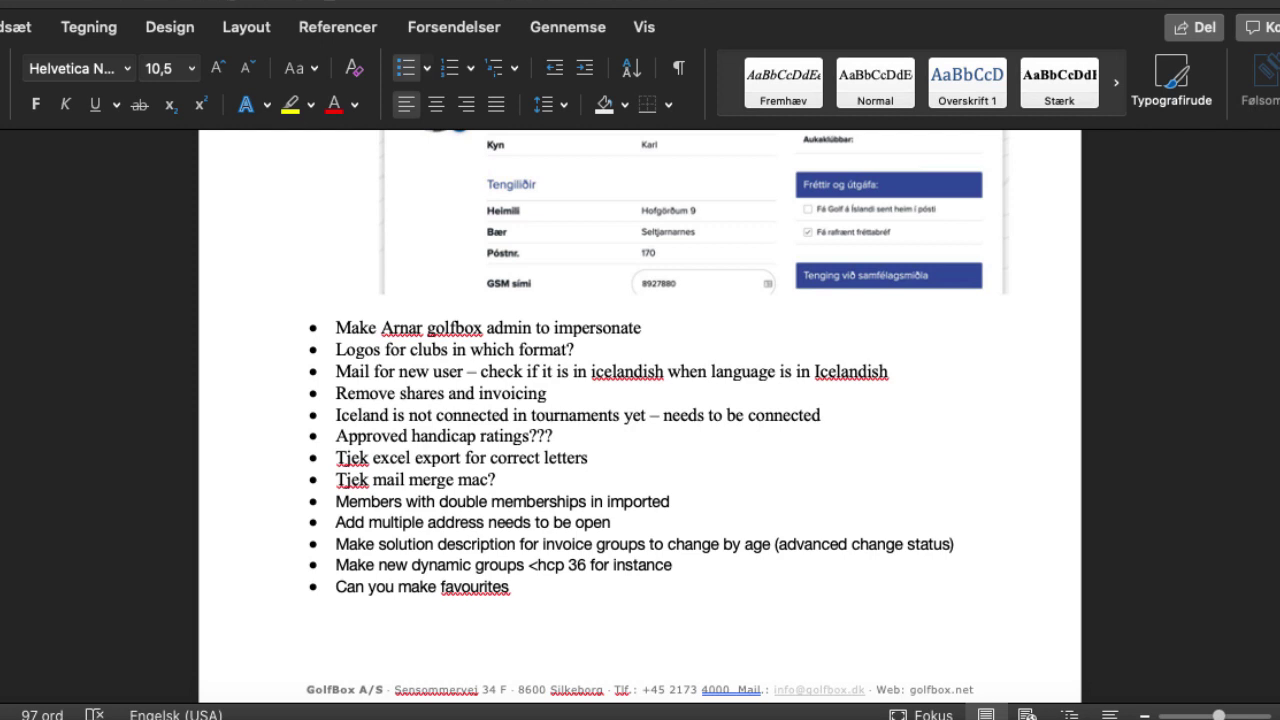
text(b)
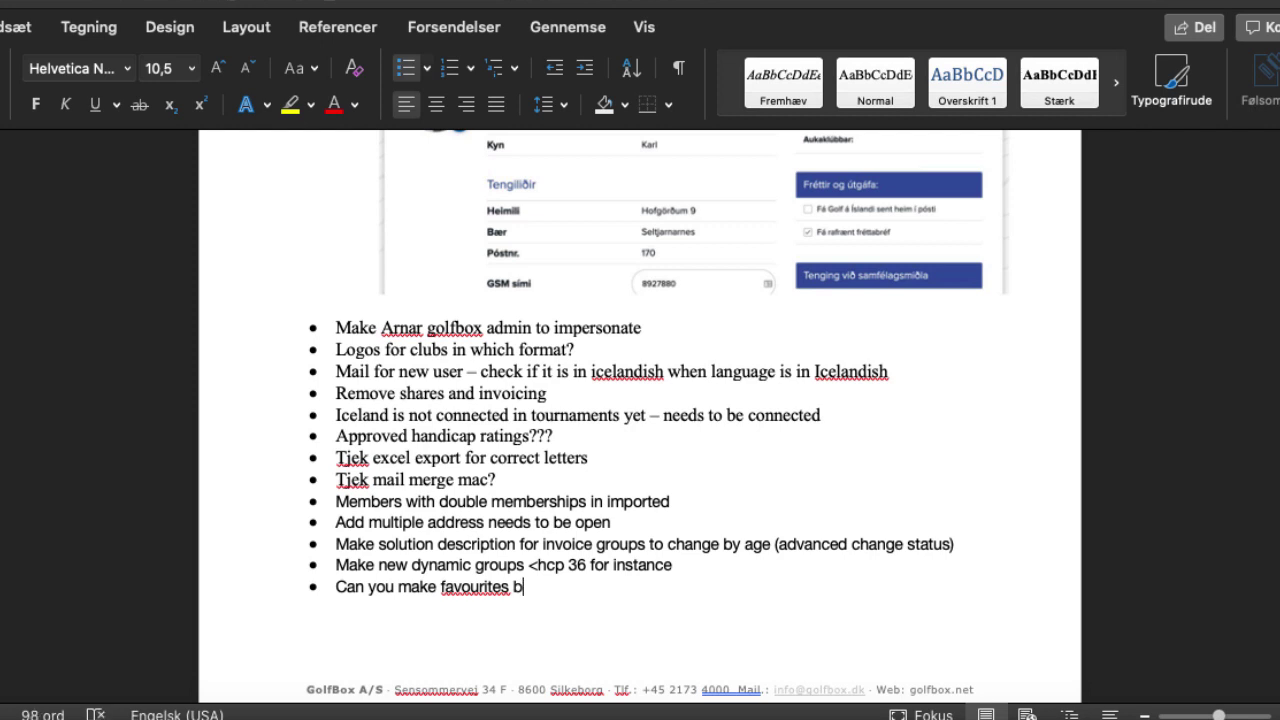
text(etween)
key(Return)
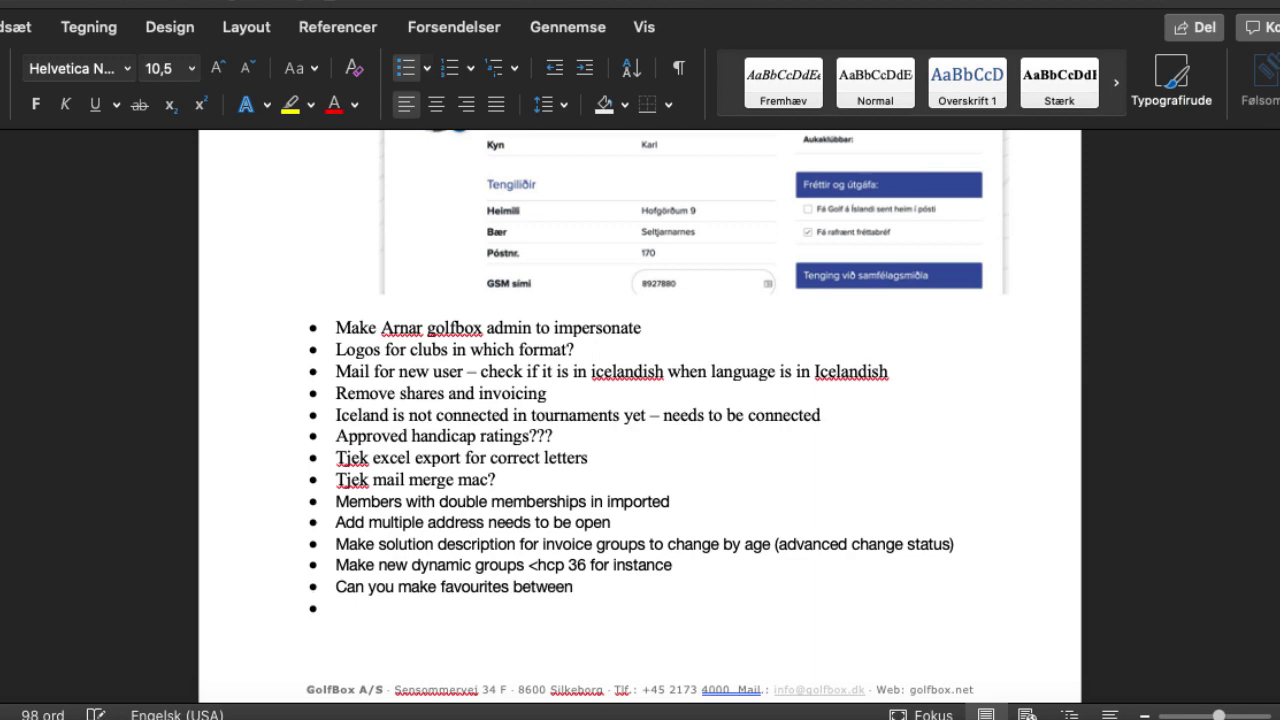
key(super+Tab)
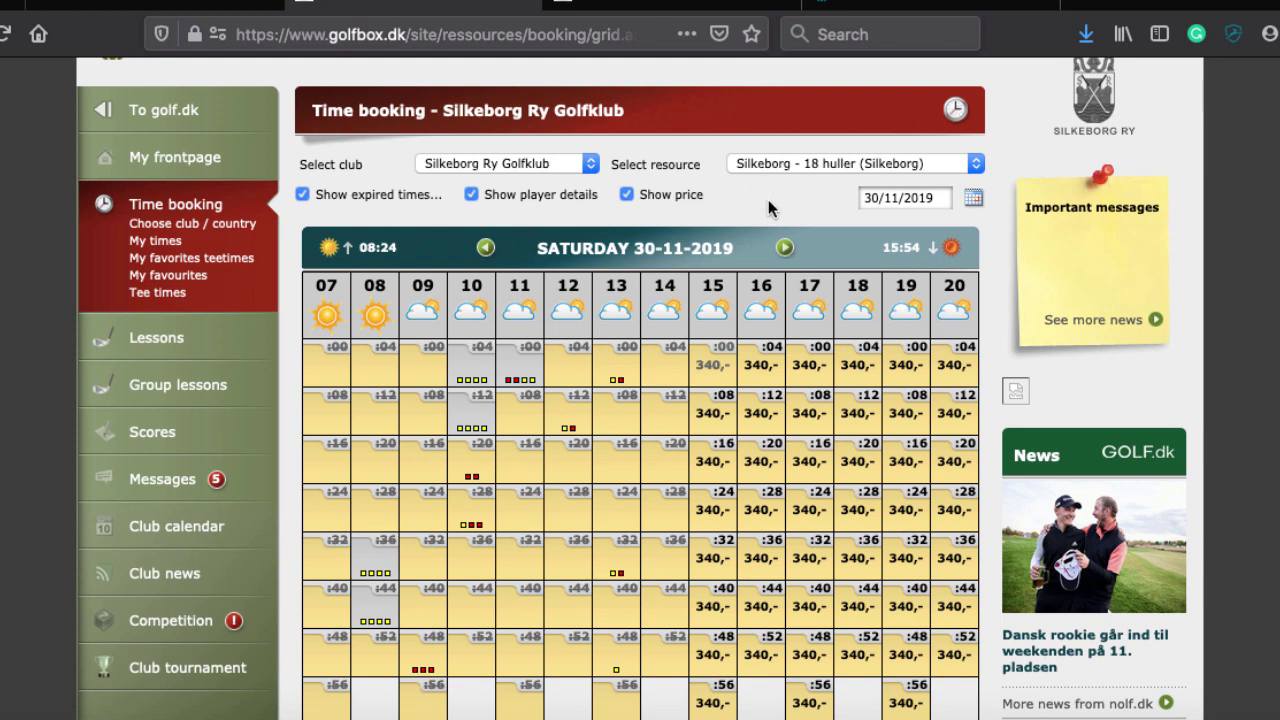
click(762, 165)
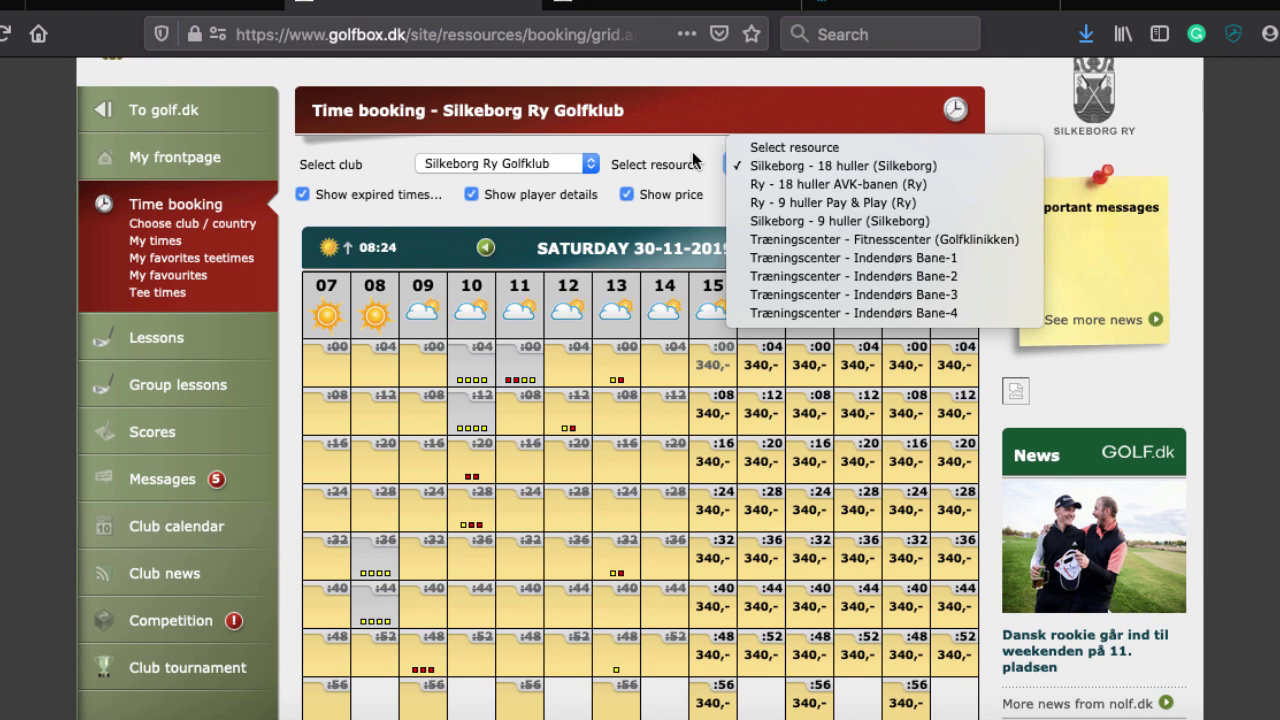
click(485, 164)
click(484, 165)
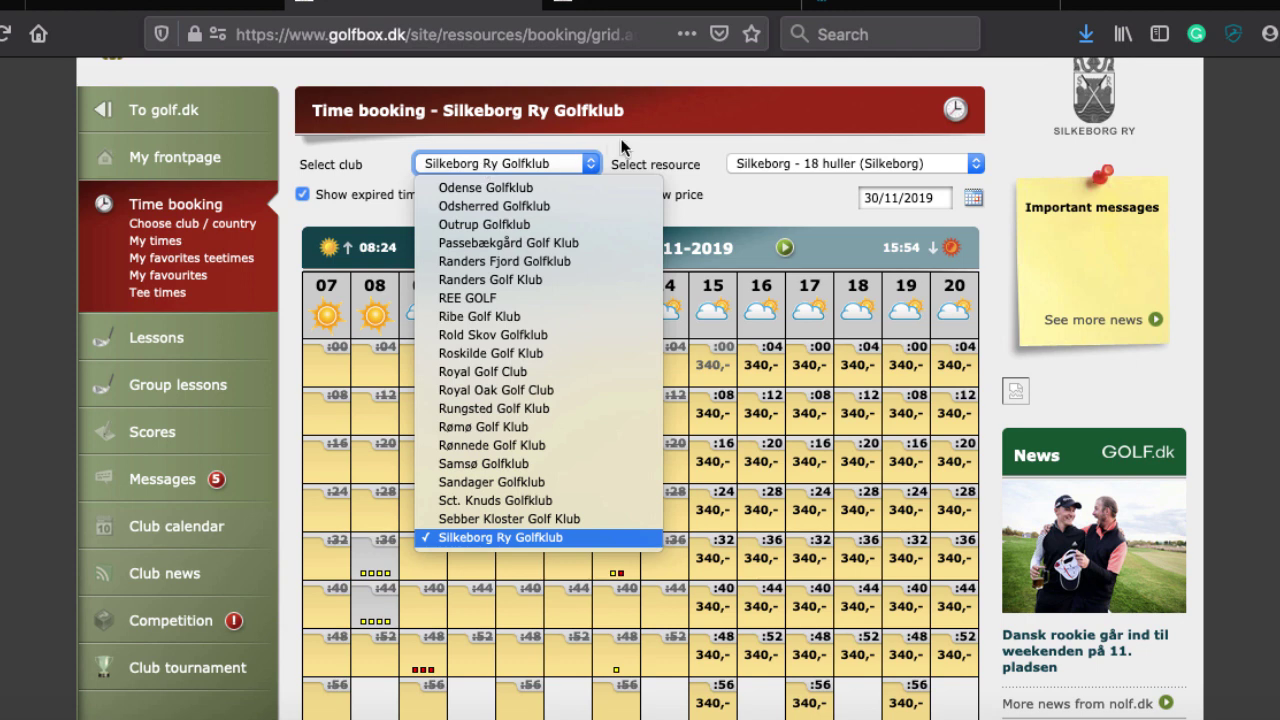
click(758, 205)
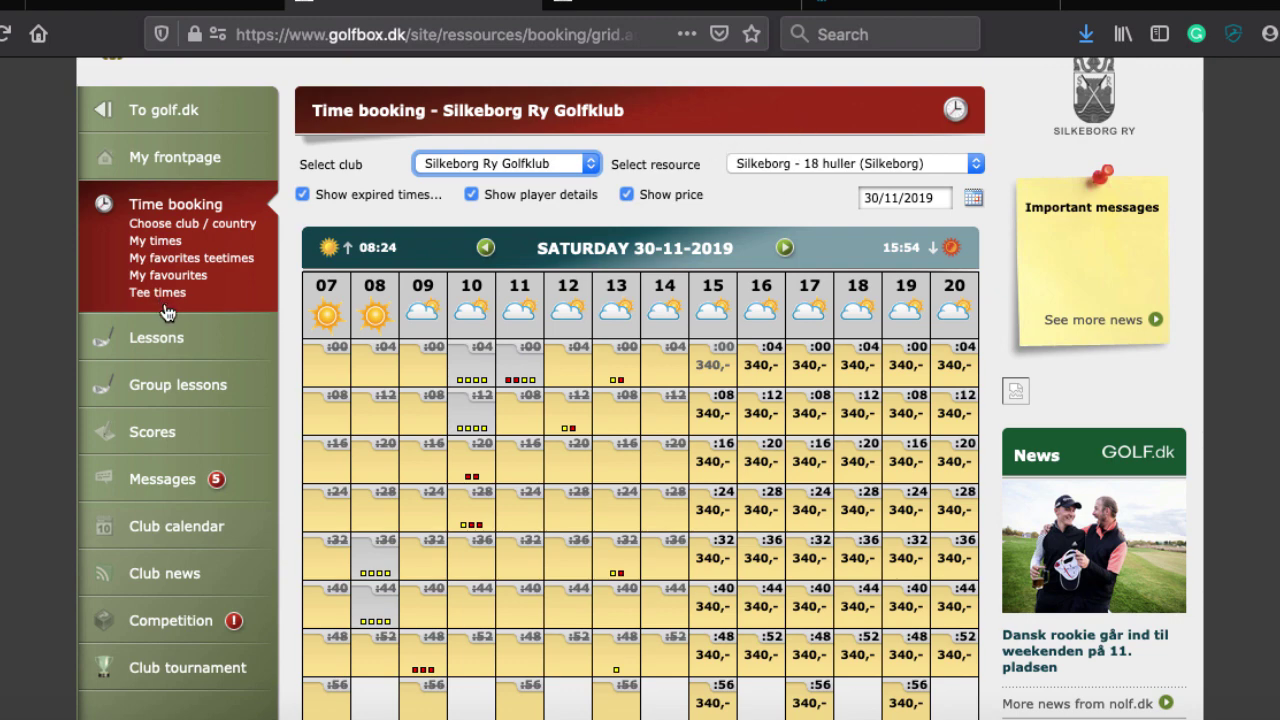
Return to My frontpage, scroll to the pro trainers, and start a lesson booking with the head pro
click(160, 160)
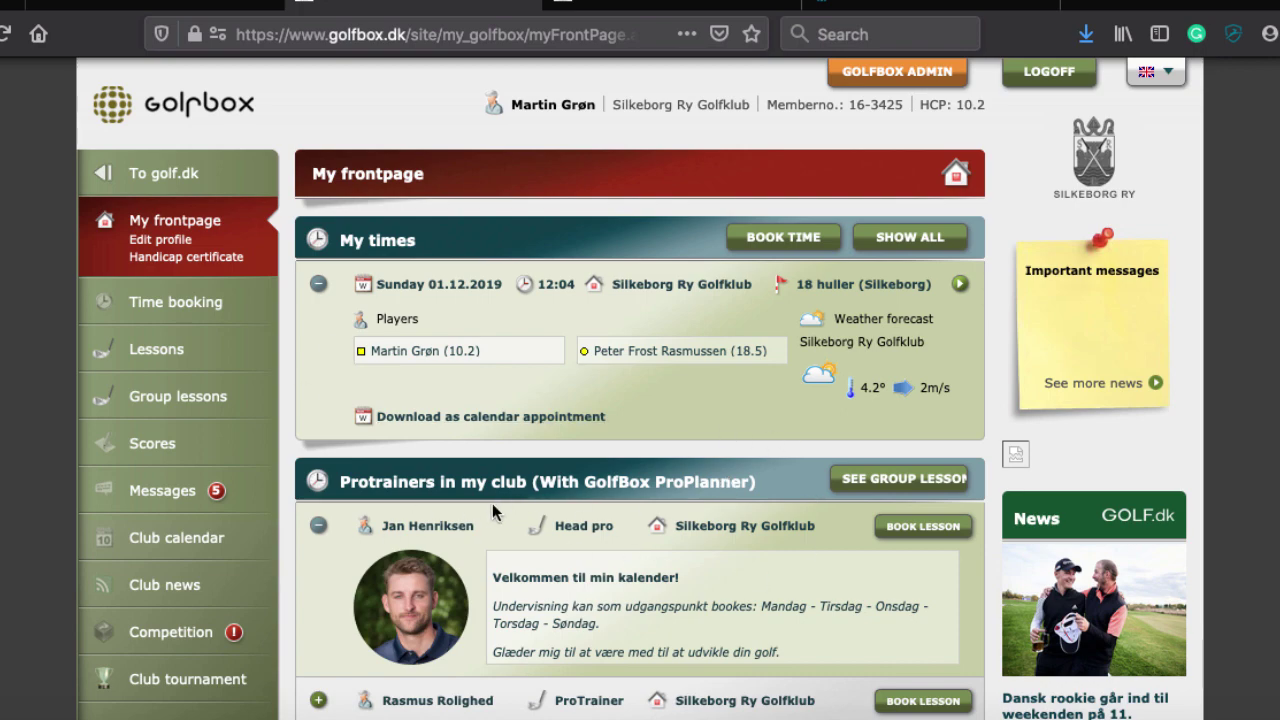
scroll(441, 527, down, 3)
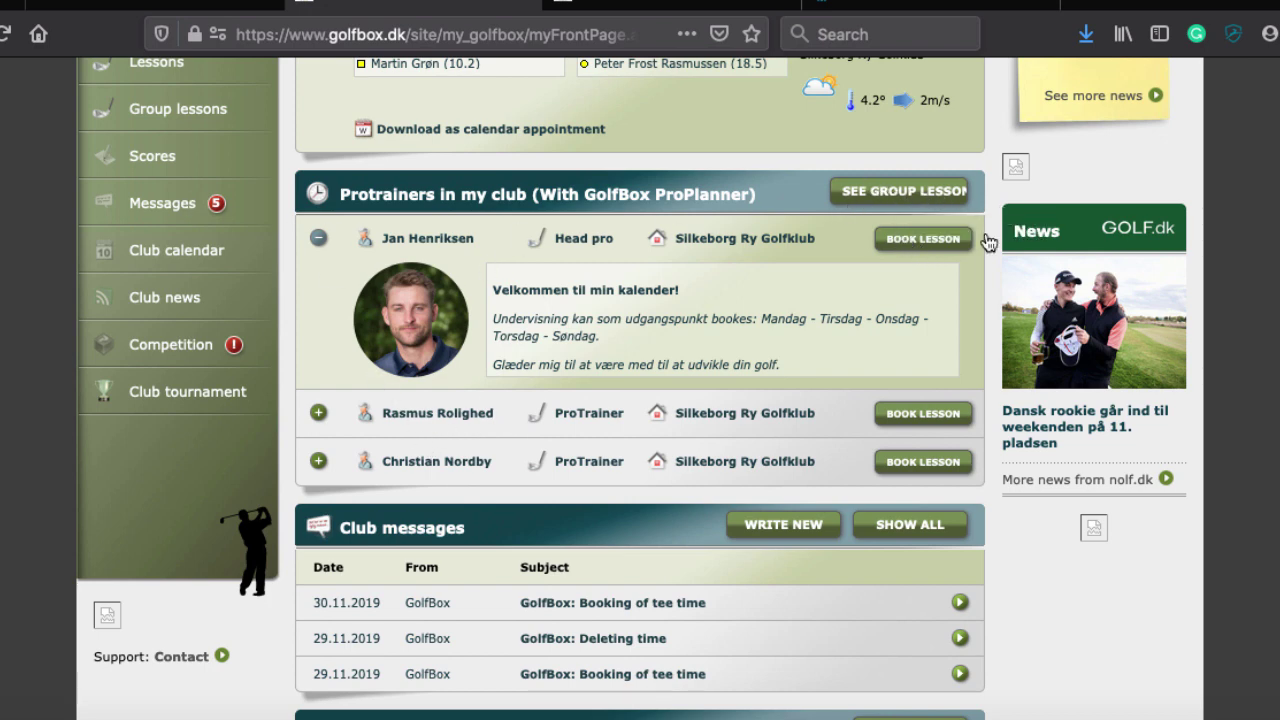
click(923, 239)
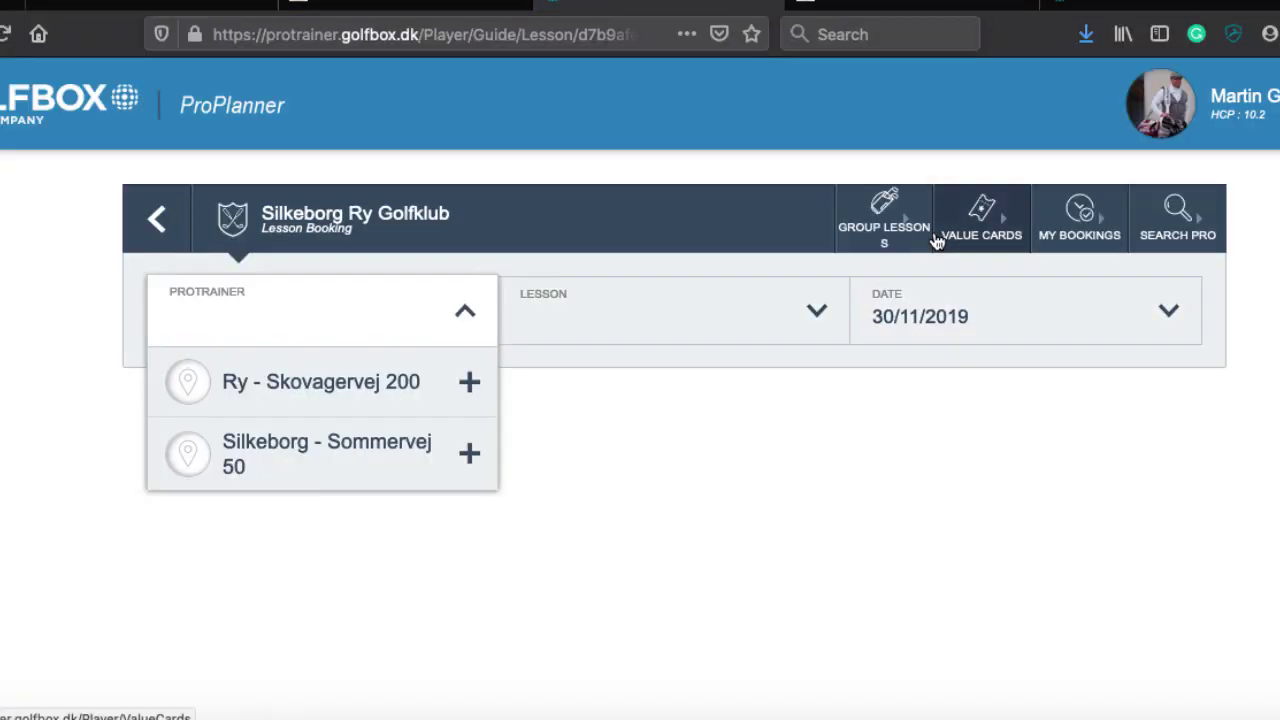
Pick Silkeborg, the head pro and 'Standard videolektion 25 min', paging the date to January 2020
click(354, 472)
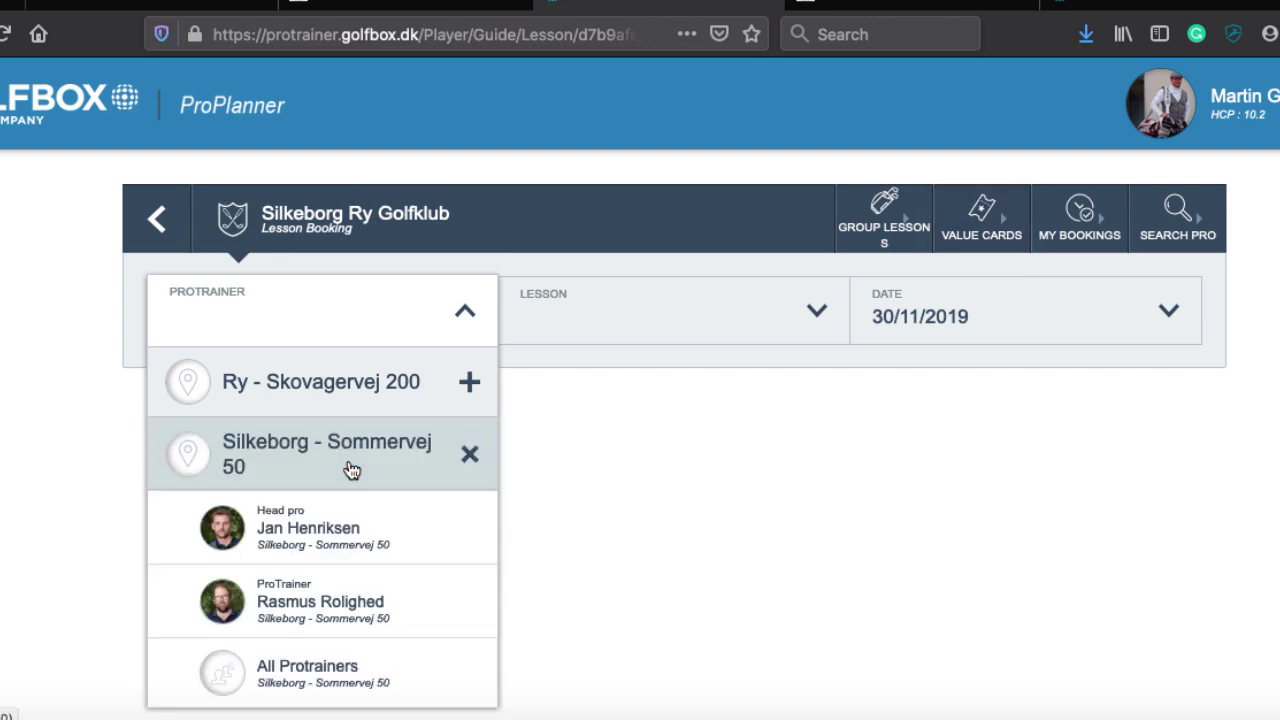
click(300, 525)
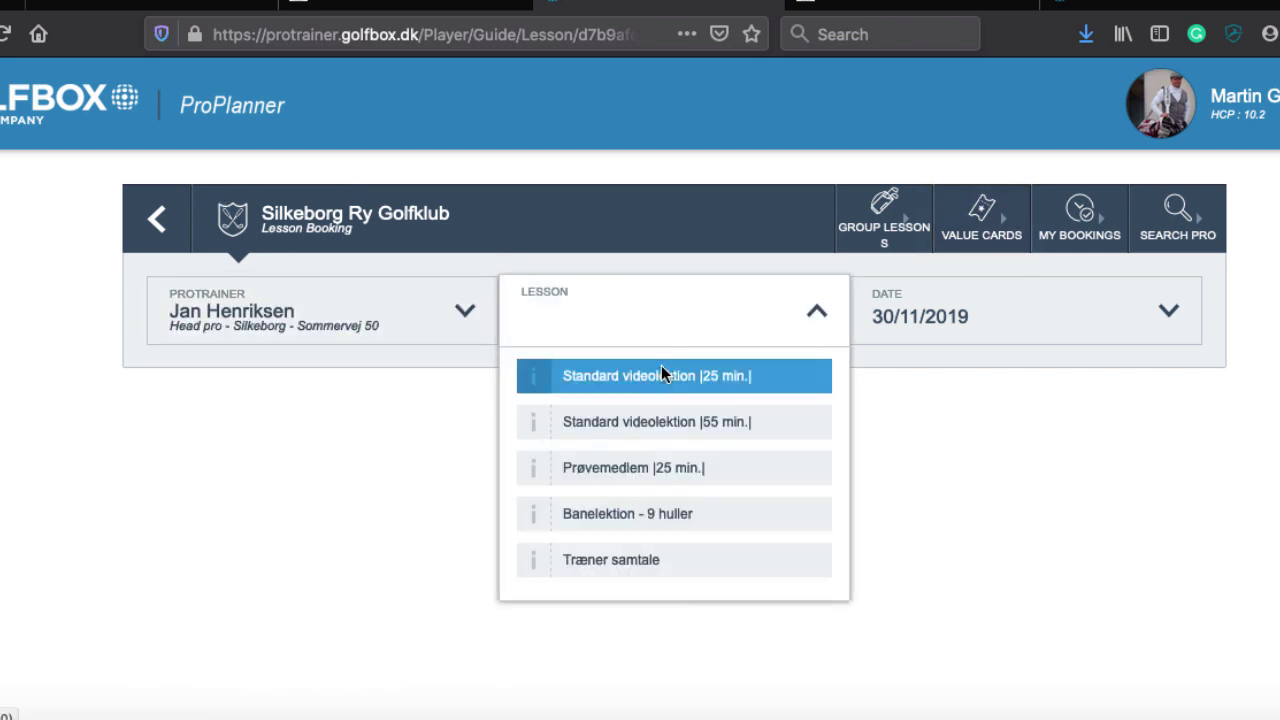
click(661, 373)
click(1170, 308)
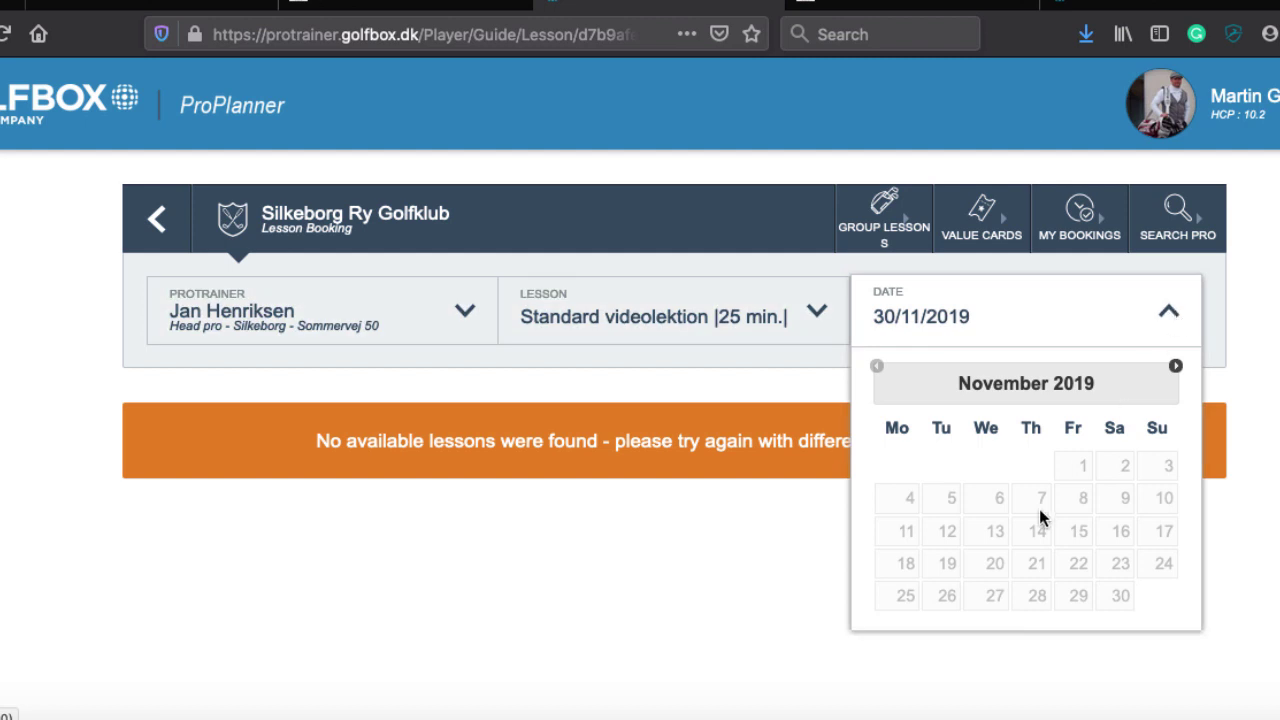
click(1176, 367)
click(1176, 367)
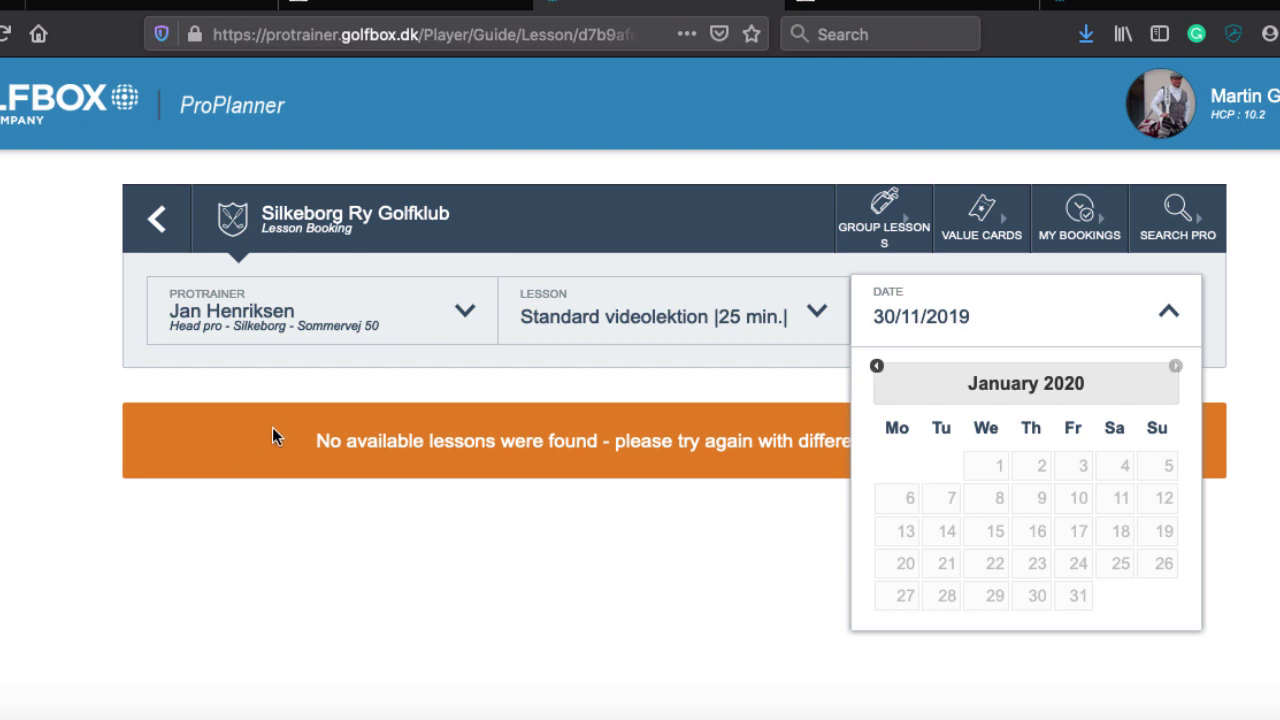
click(362, 3)
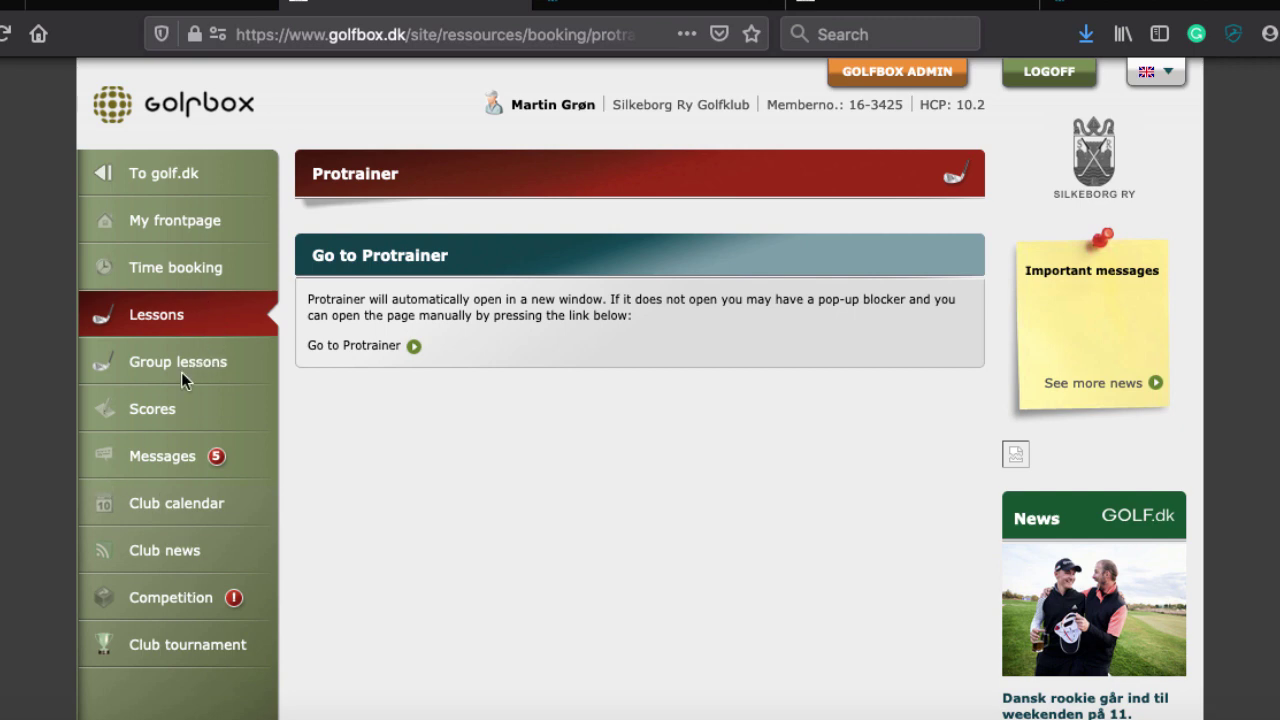
Open Scores to see the 2019 record with handicaps rising from 9.0 to 9.7
click(150, 412)
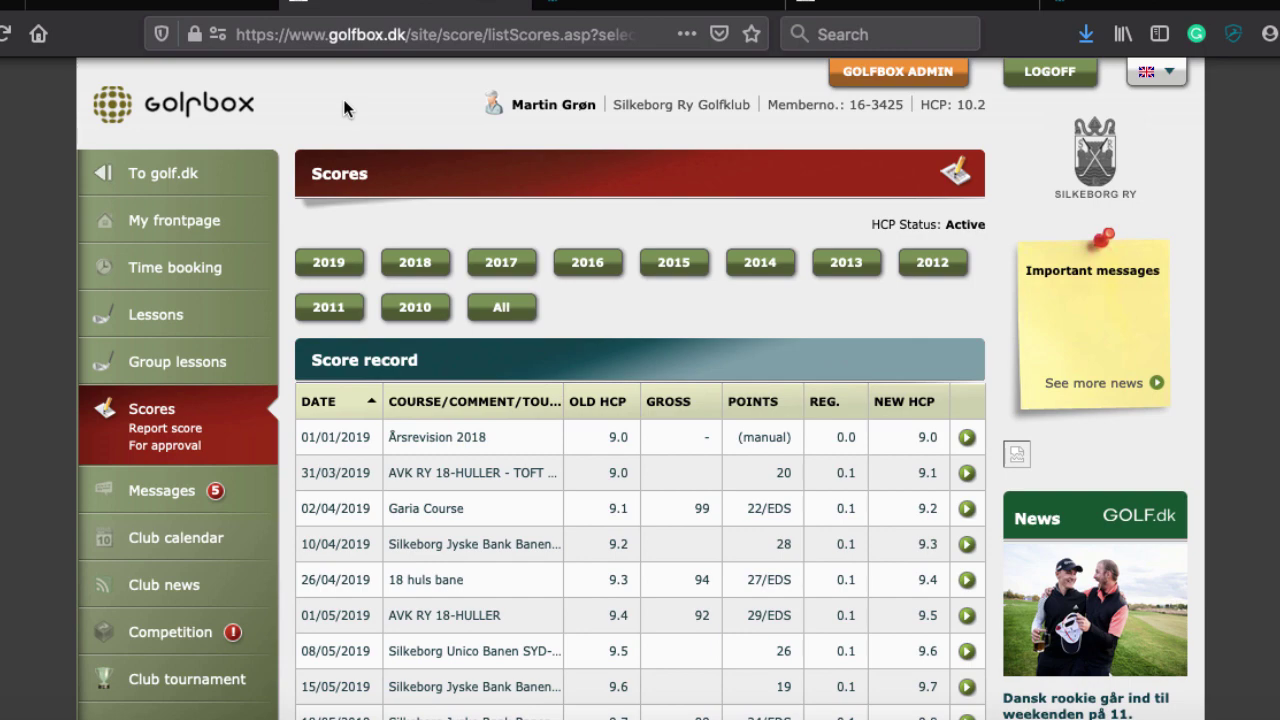
scroll(343, 99, down, 3)
scroll(343, 99, up, 2)
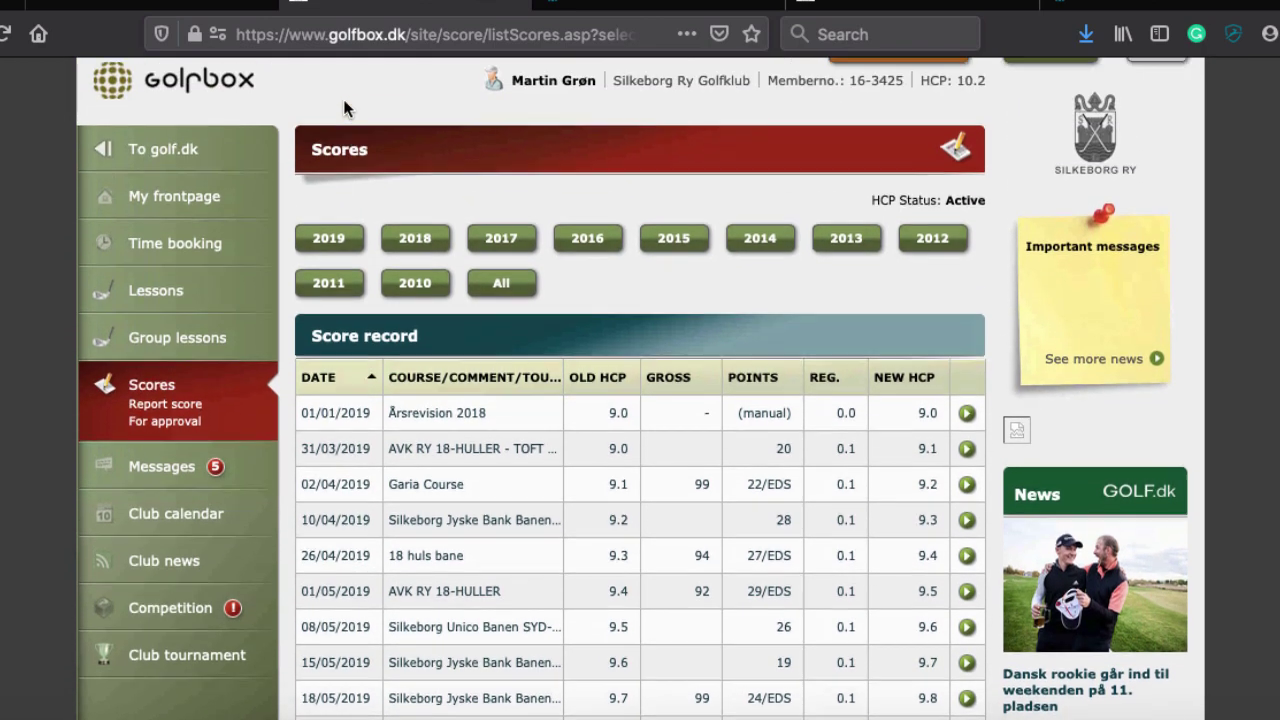
scroll(343, 99, up, 1)
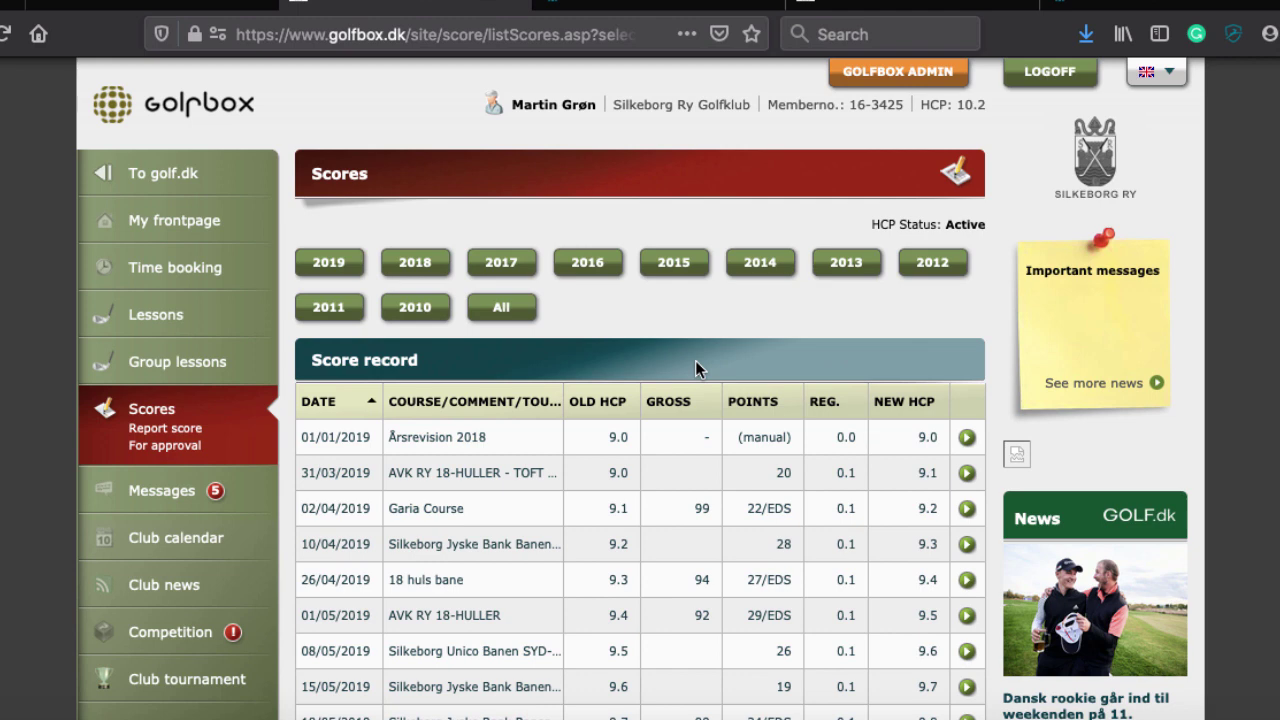
scroll(695, 362, down, 5)
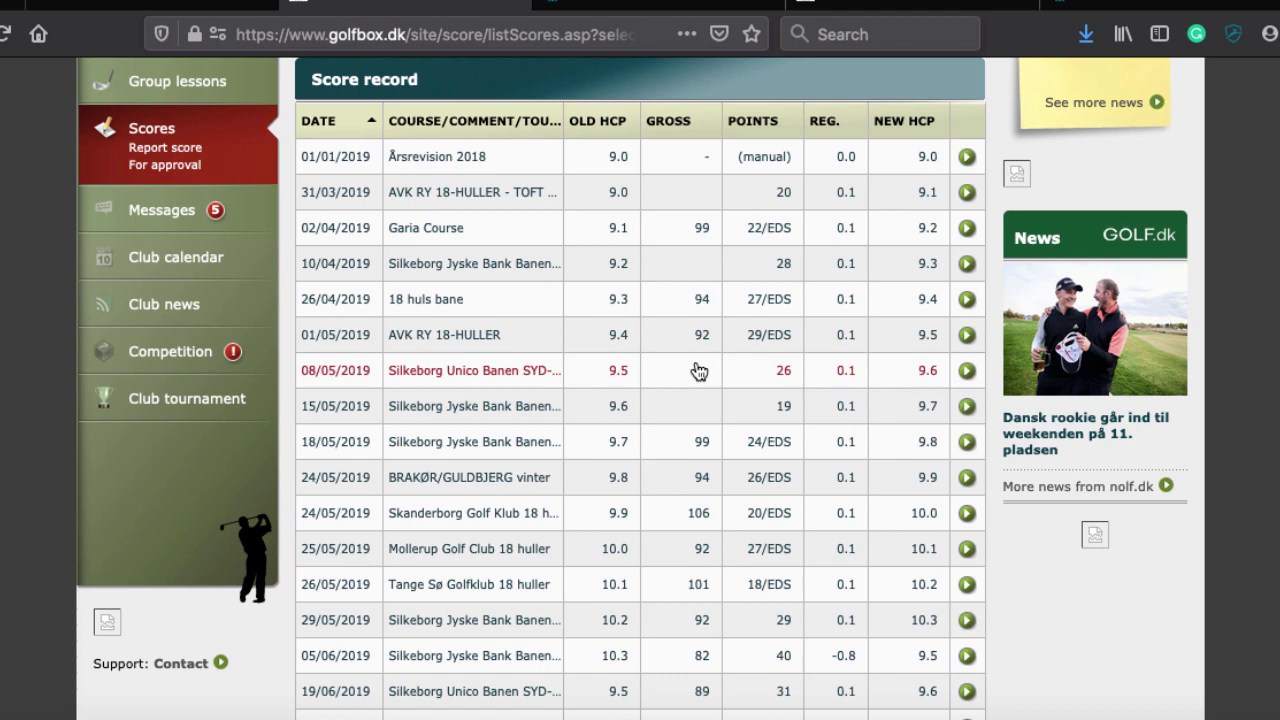
scroll(698, 371, up, 3)
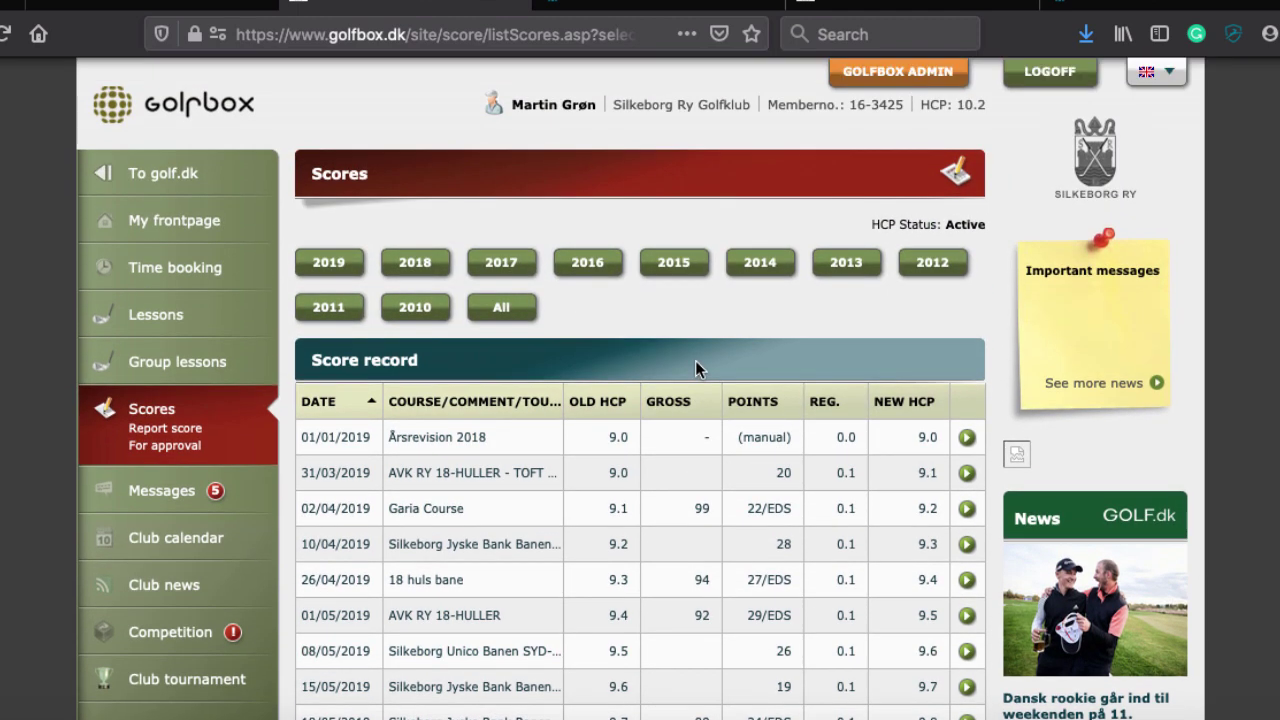
scroll(695, 368, down, 1)
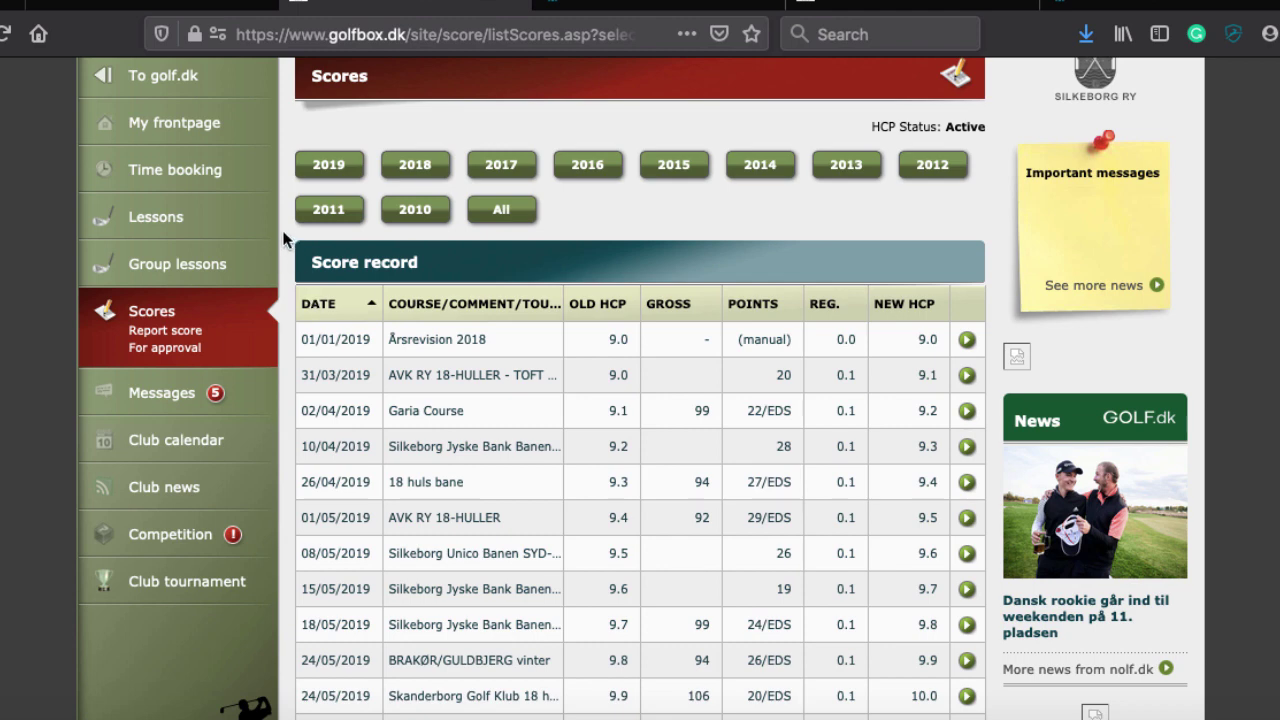
Open the Report score form and look over its fields
click(130, 338)
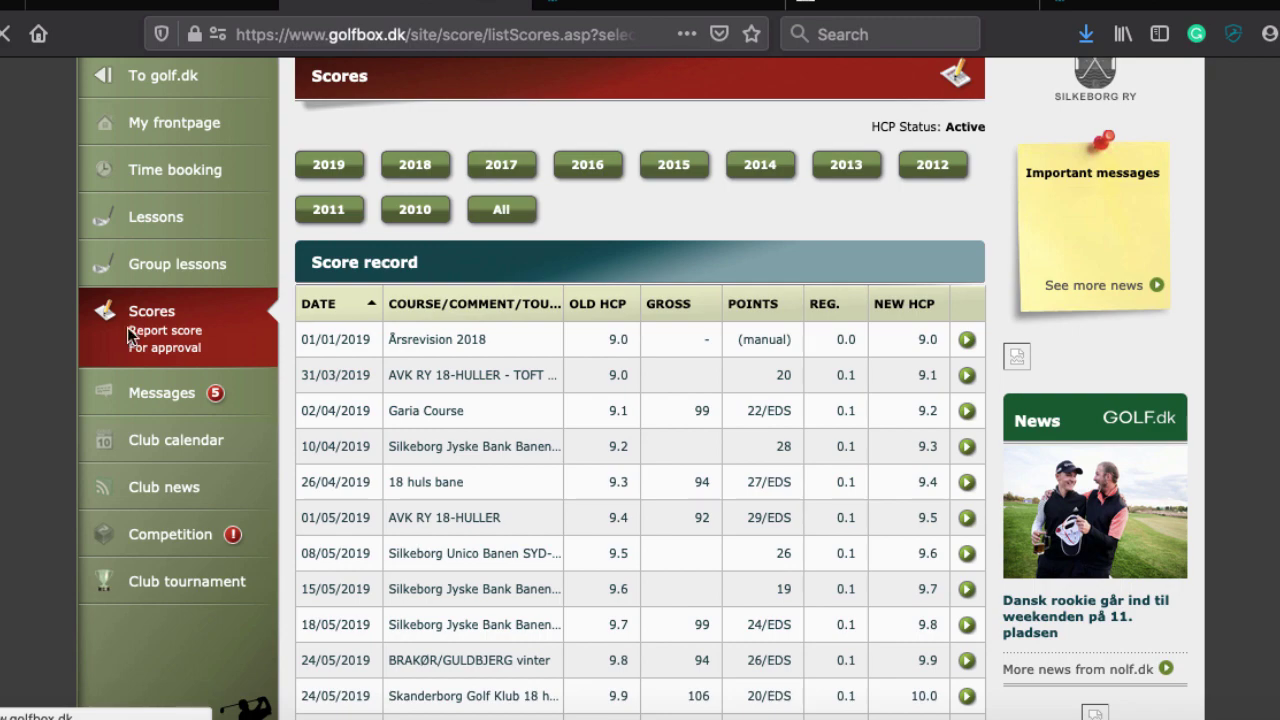
scroll(127, 327, down, 5)
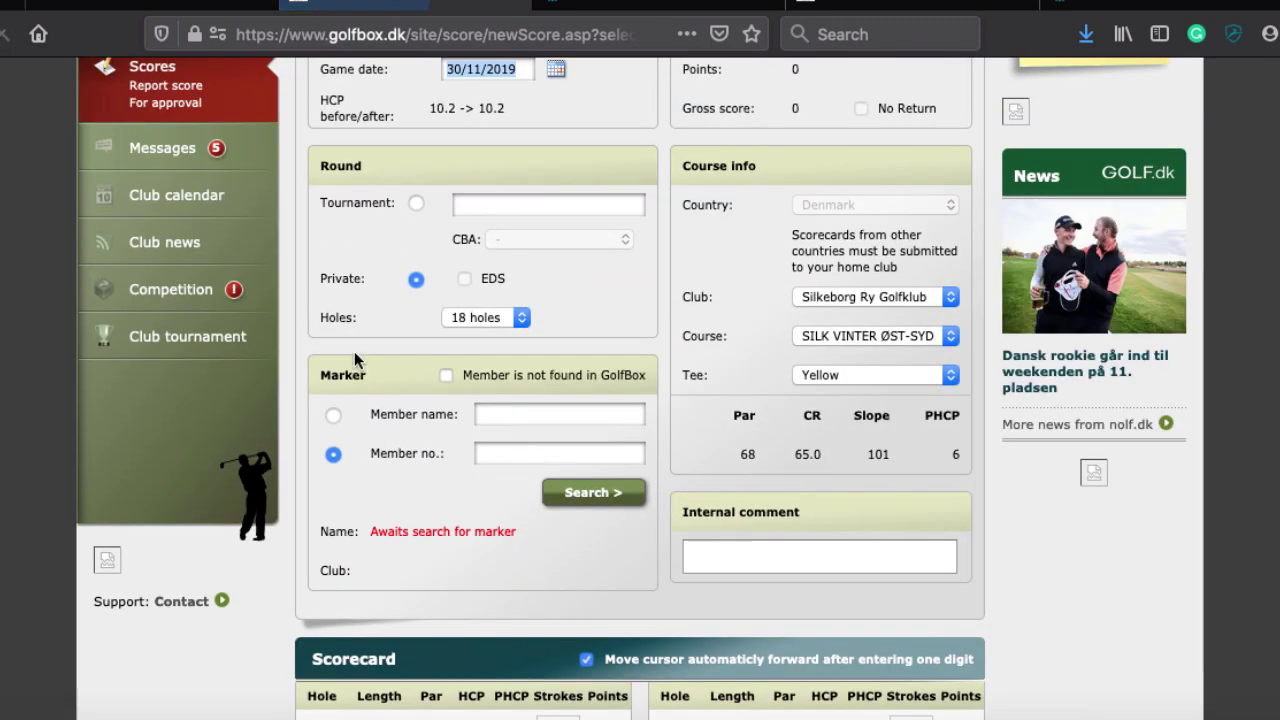
scroll(335, 343, up, 3)
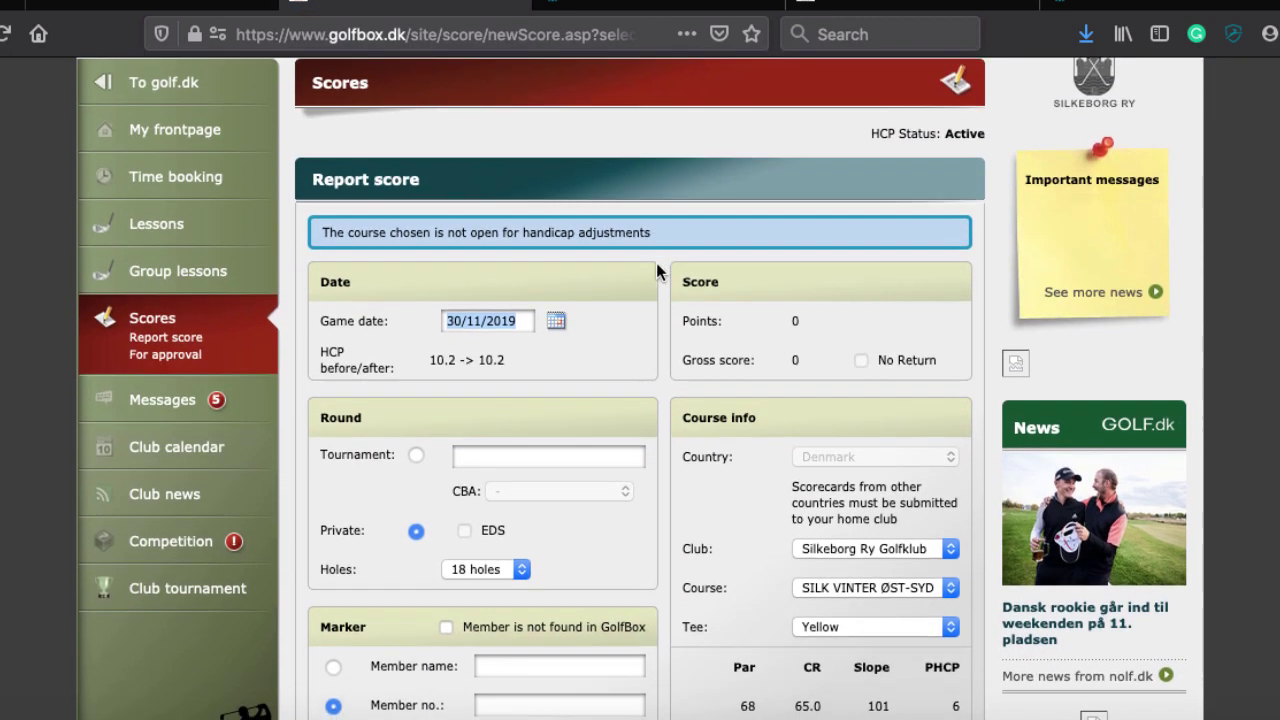
scroll(740, 462, down, 4)
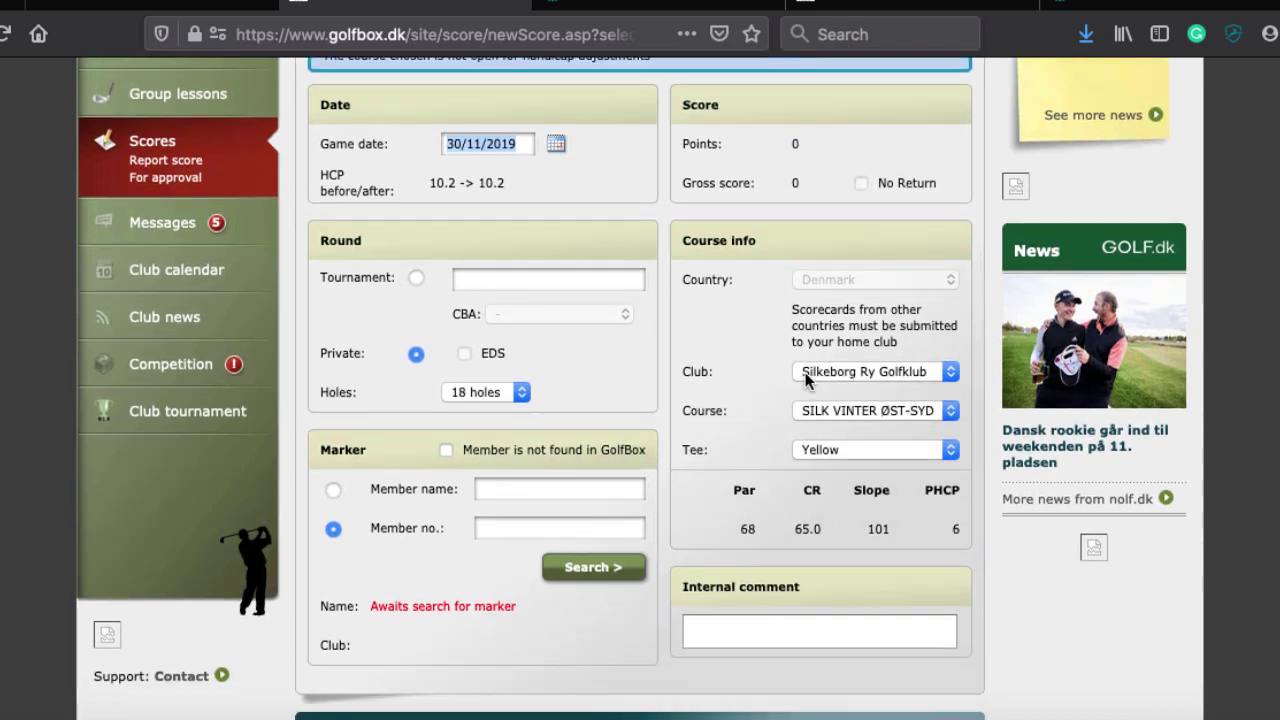
scroll(805, 372, up, 3)
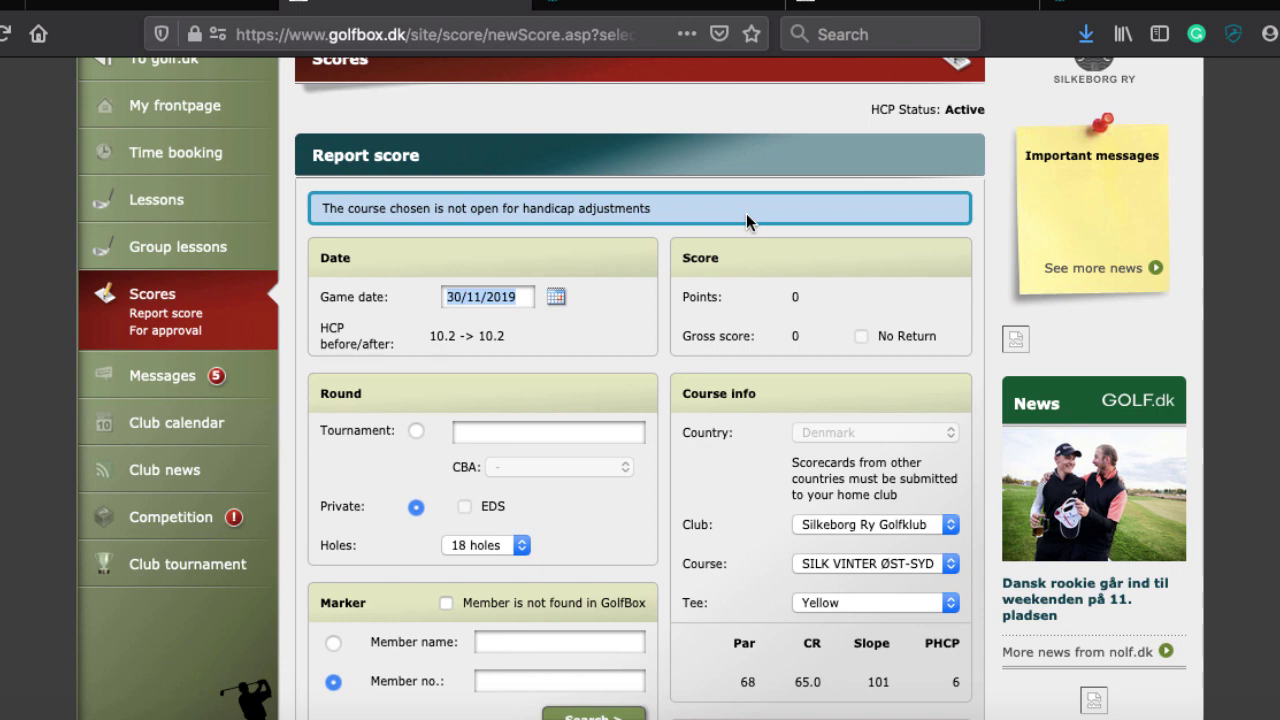
scroll(748, 295, down, 2)
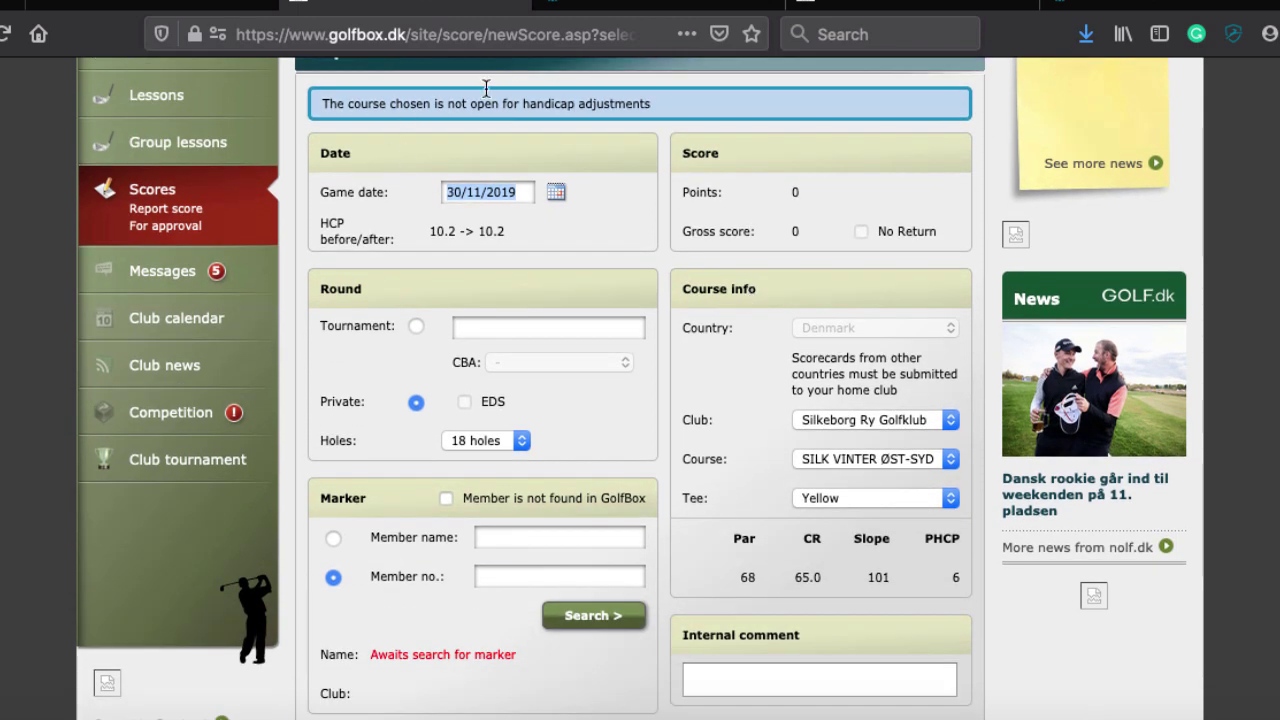
Keep Silkeborg Ry Golfklub as the club and choose the AVK RY 18-HULLER course, tee 59
click(870, 420)
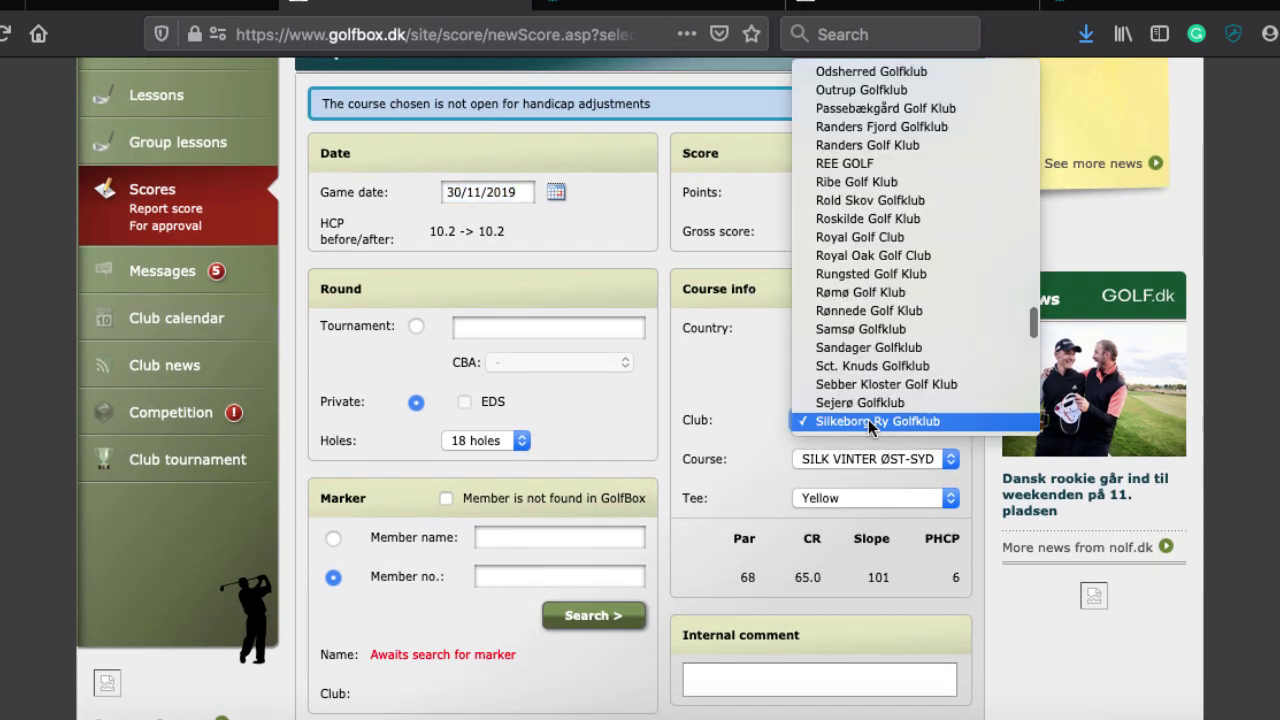
key(r)
click(870, 421)
click(879, 458)
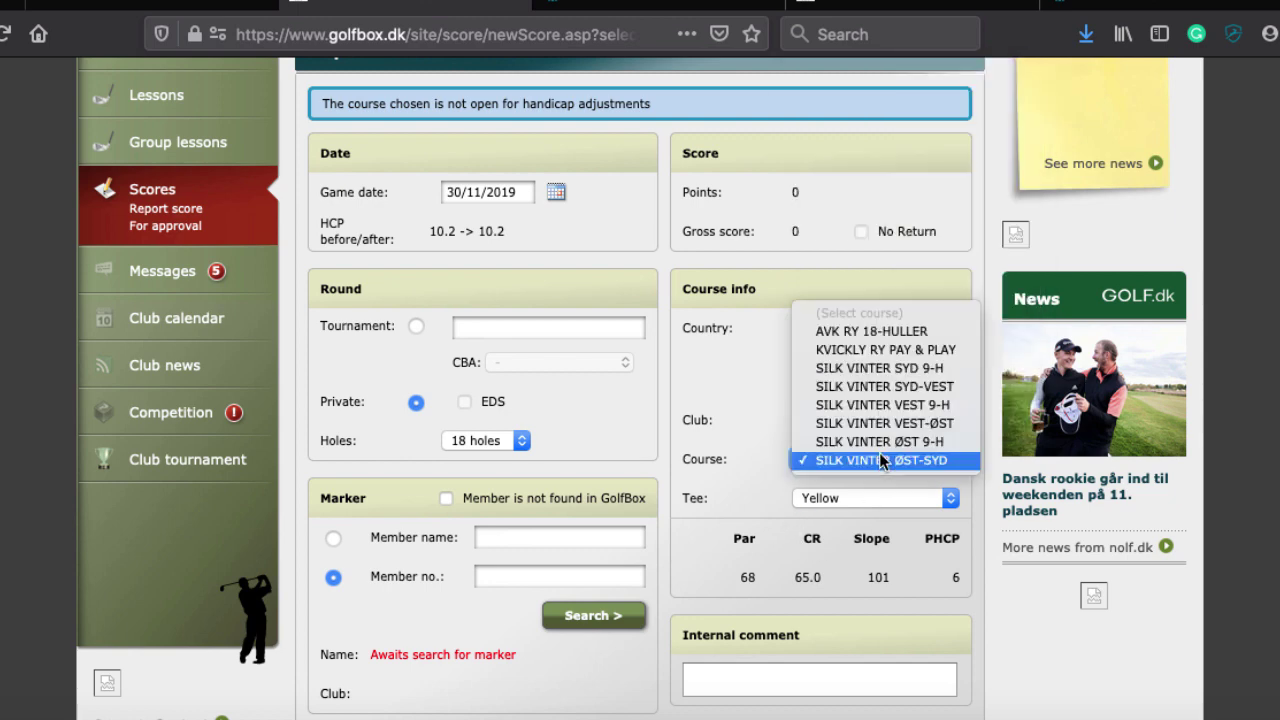
click(868, 335)
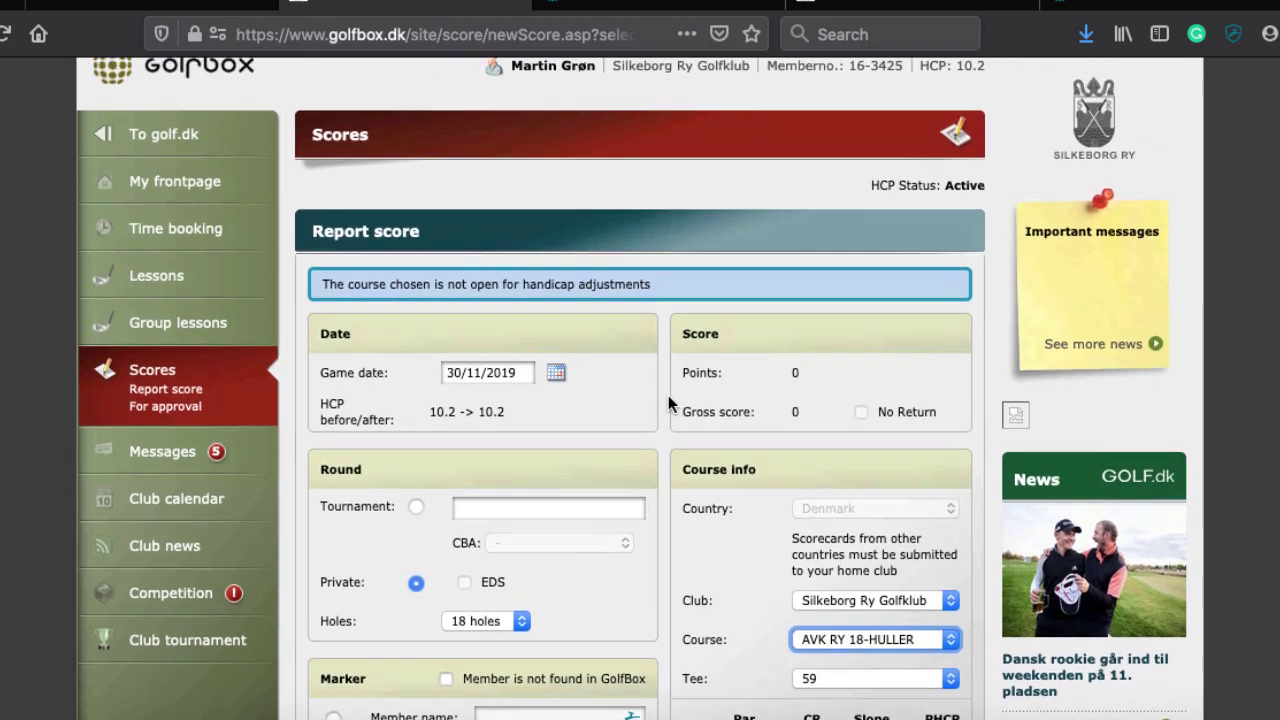
scroll(668, 395, down, 5)
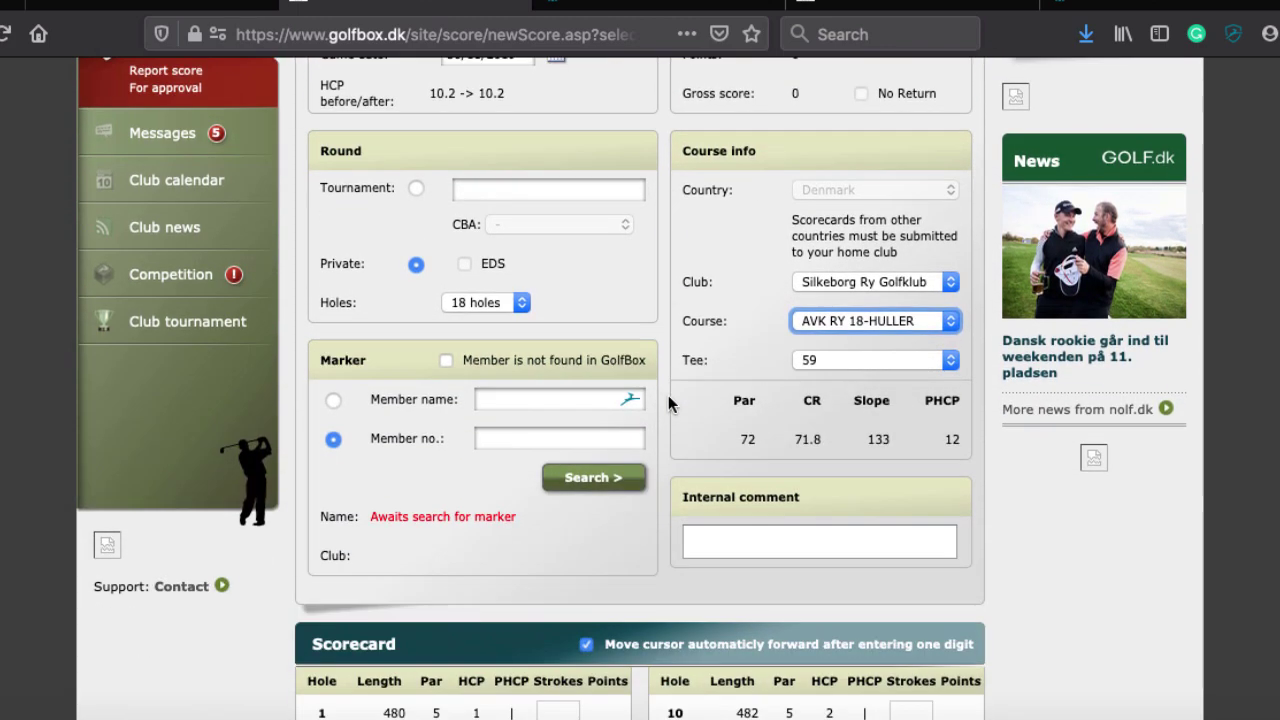
scroll(668, 395, up, 1)
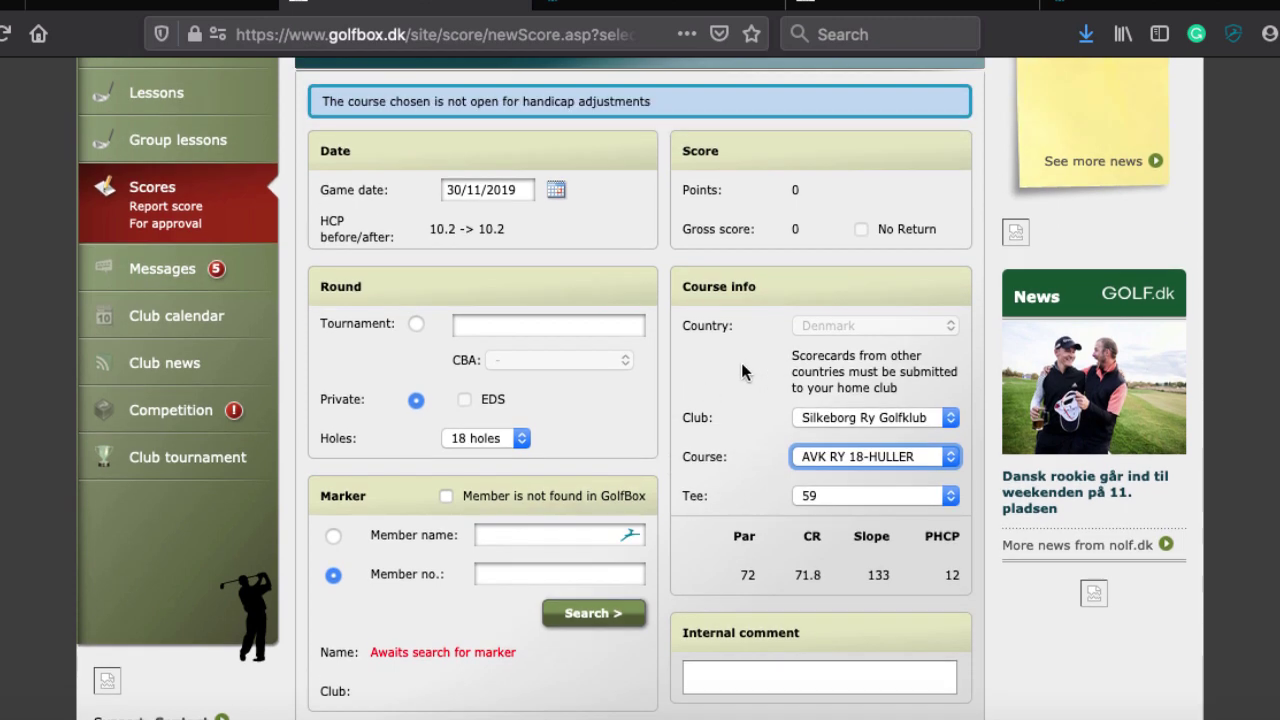
click(833, 459)
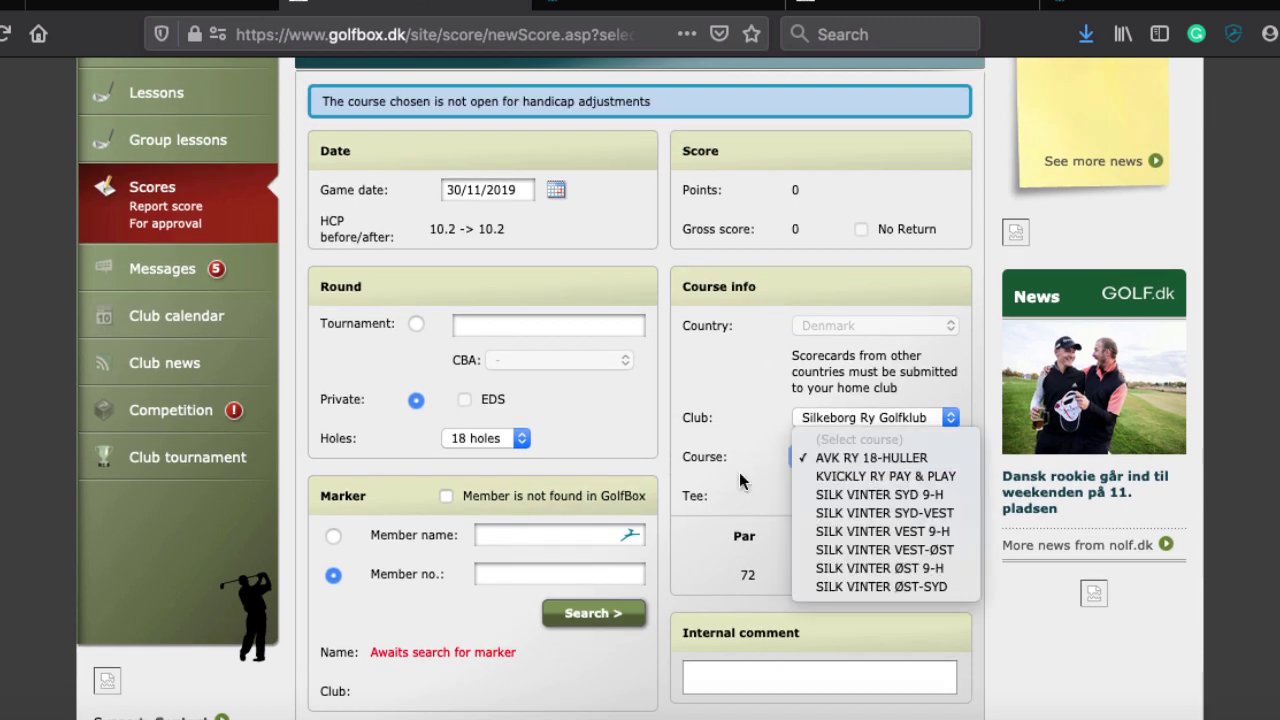
click(812, 457)
scroll(510, 210, down, 1)
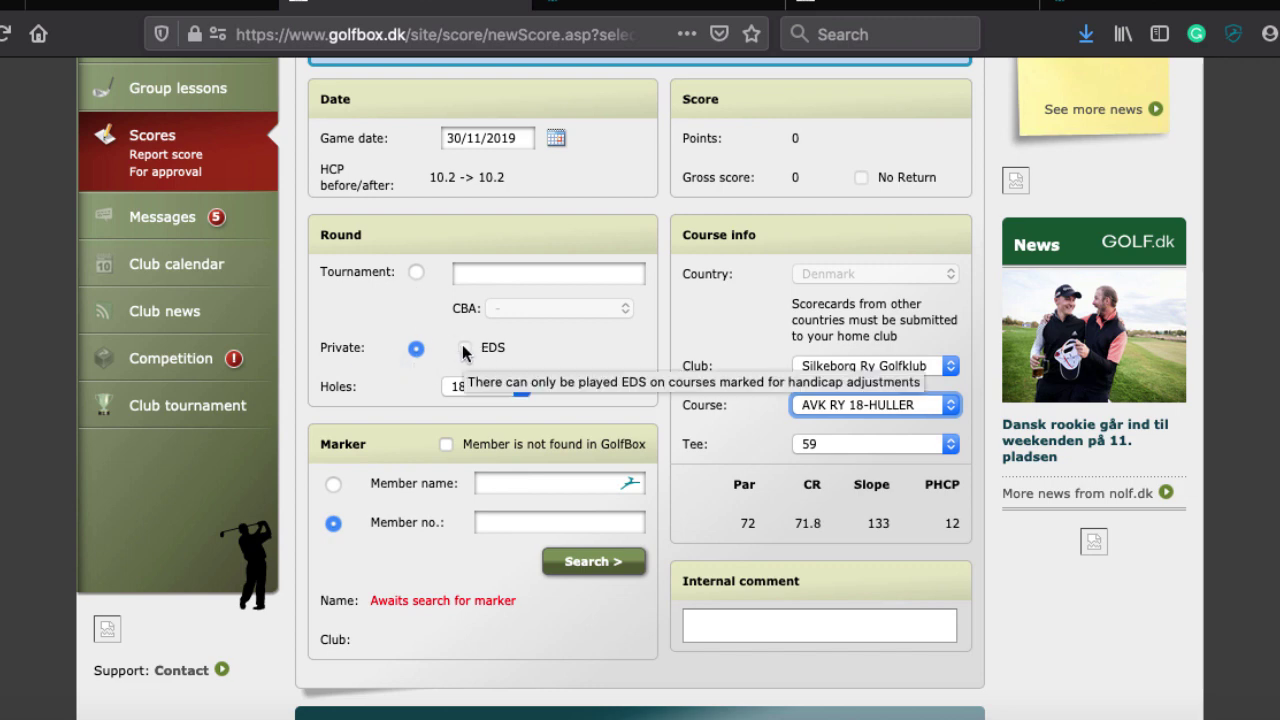
scroll(462, 346, down, 3)
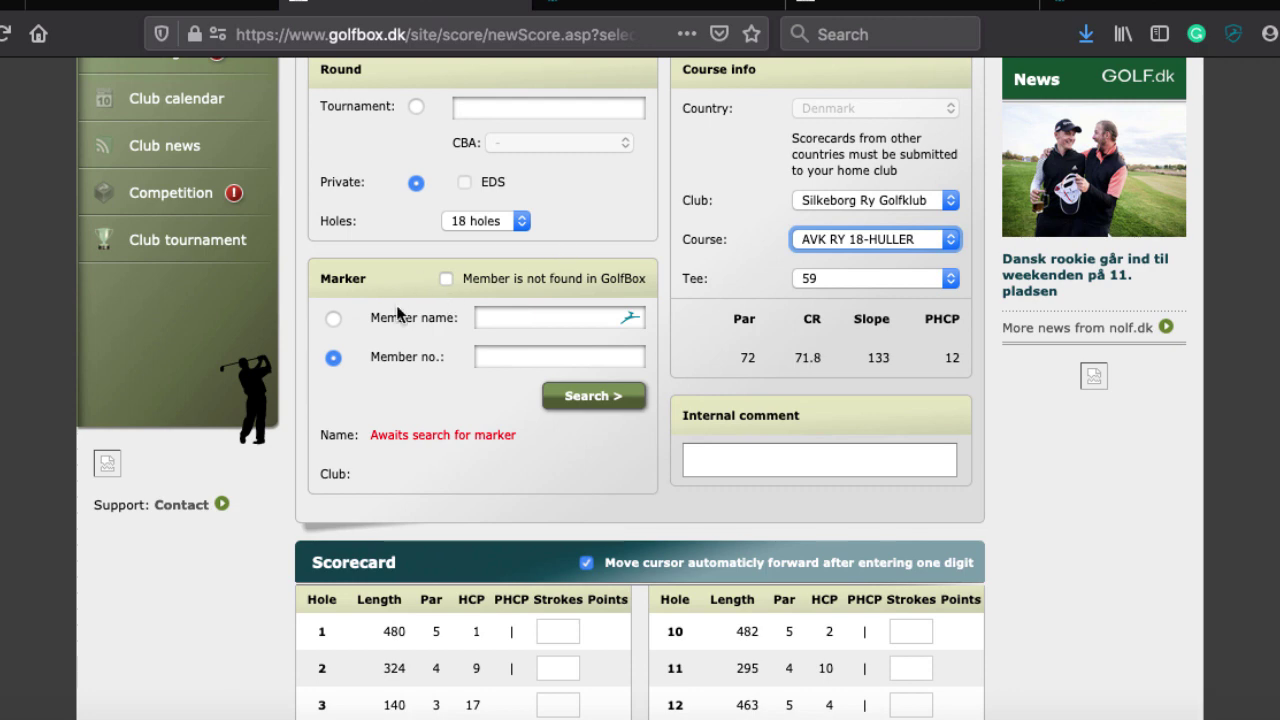
scroll(397, 313, up, 2)
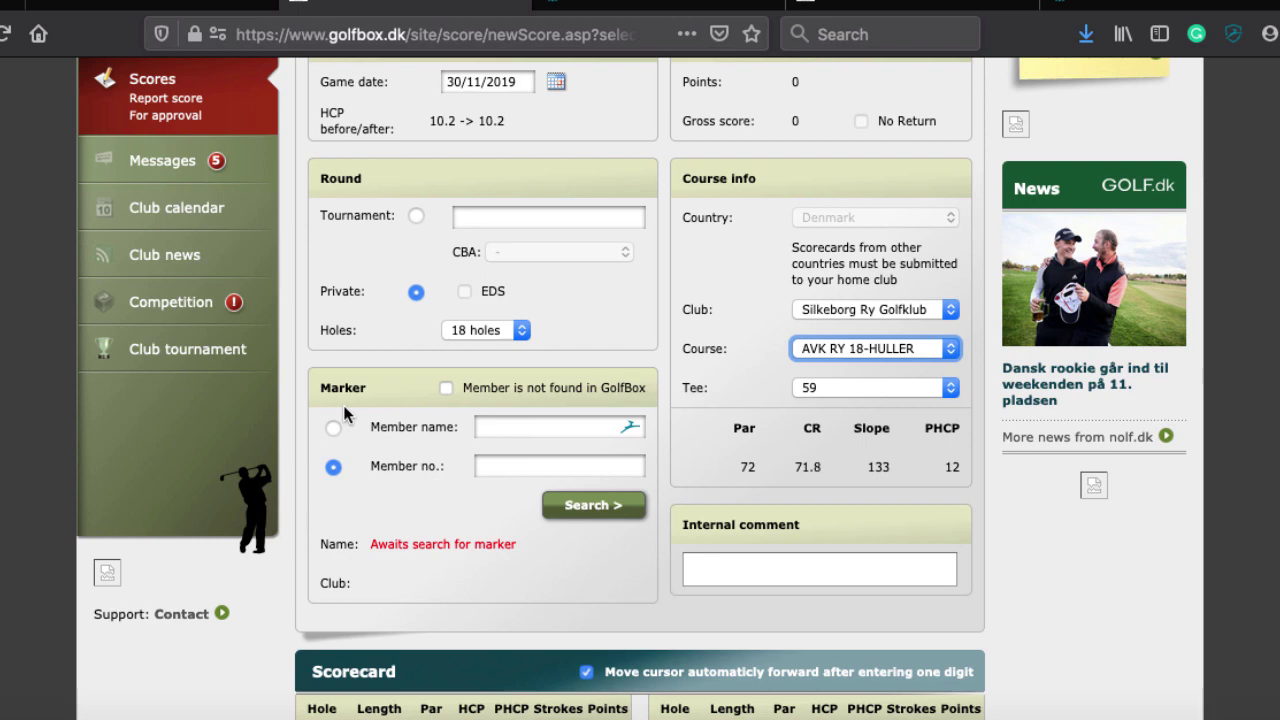
click(343, 405)
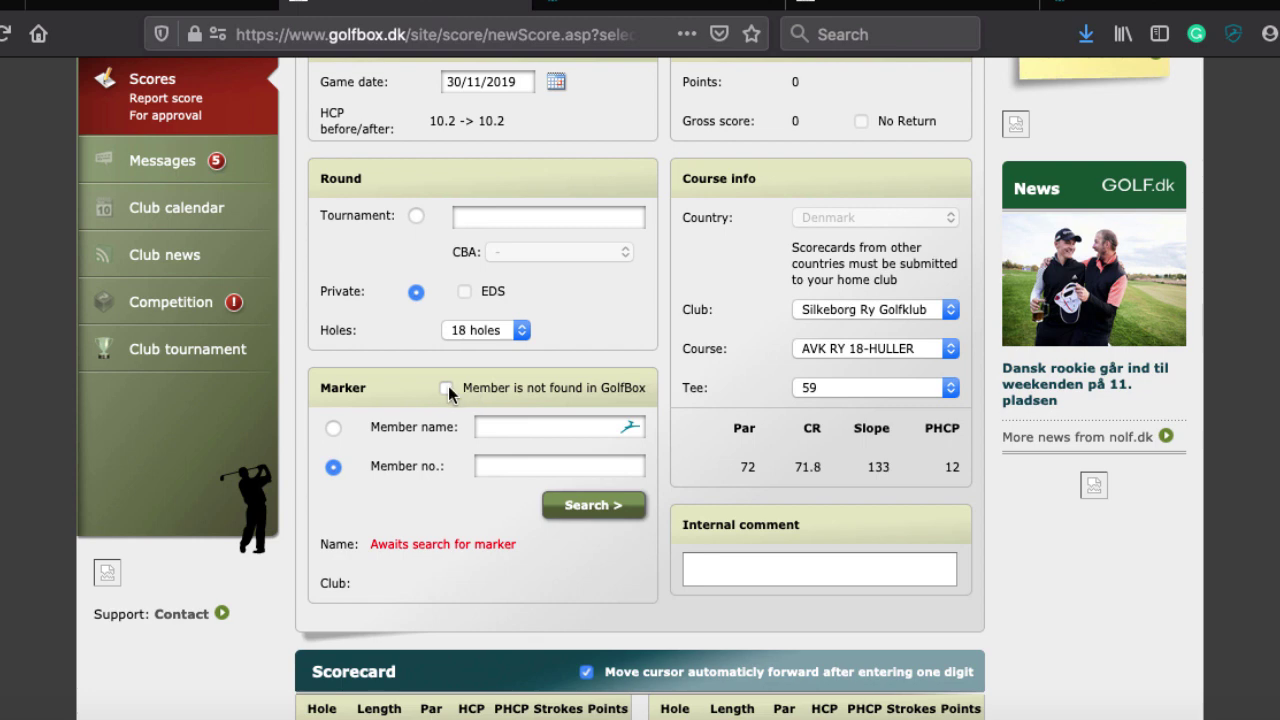
click(447, 388)
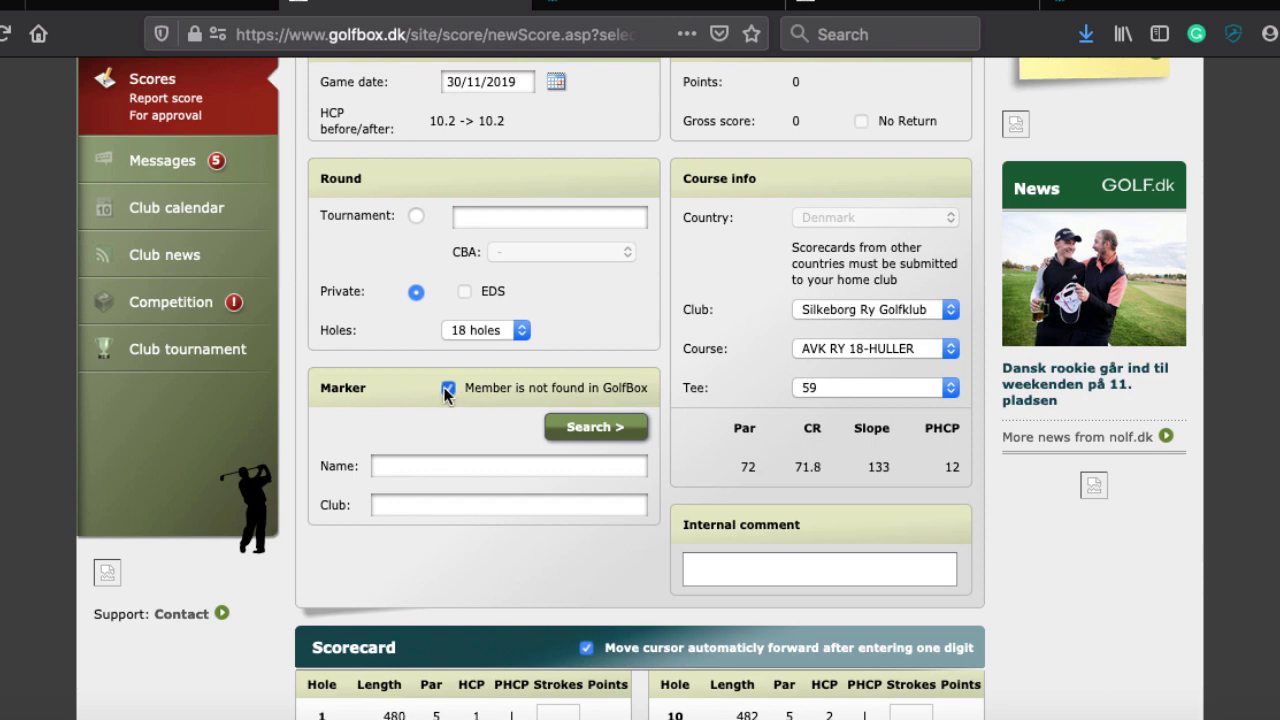
click(445, 387)
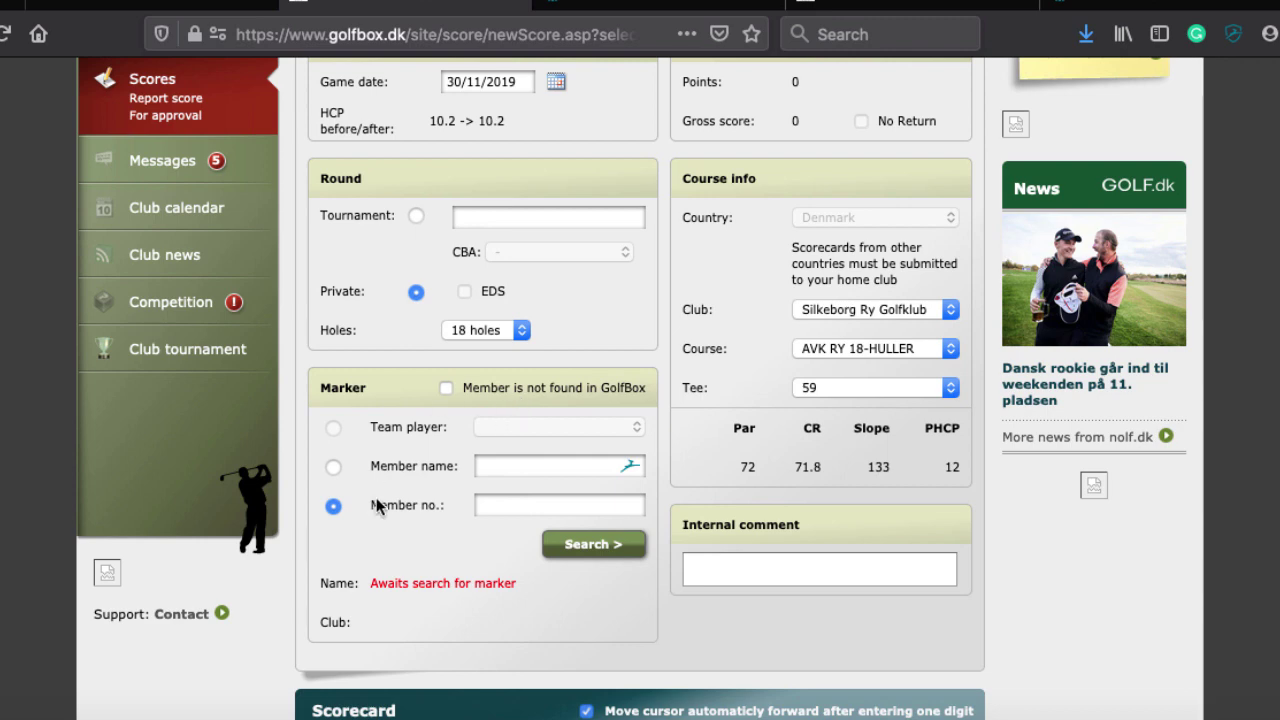
scroll(376, 497, down, 4)
scroll(376, 497, down, 5)
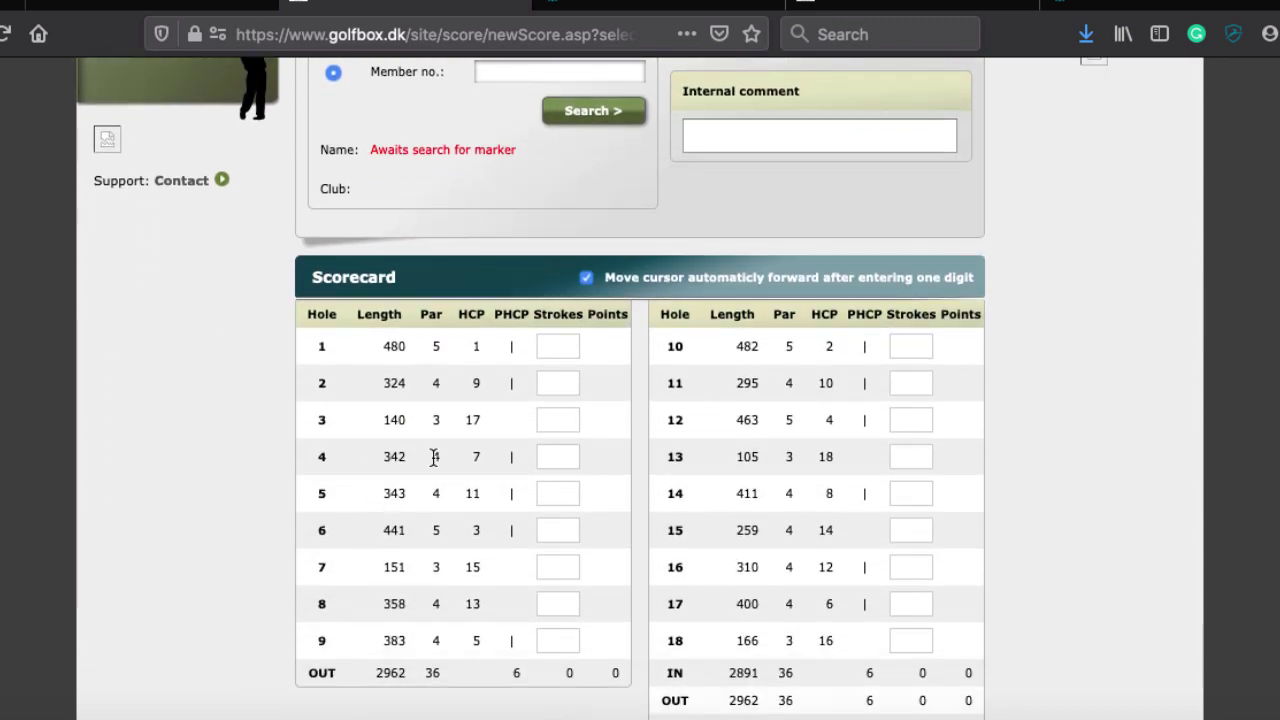
Enter 4 strokes on all 18 holes for a gross score of 72 and 48 points
click(559, 343)
text(4)
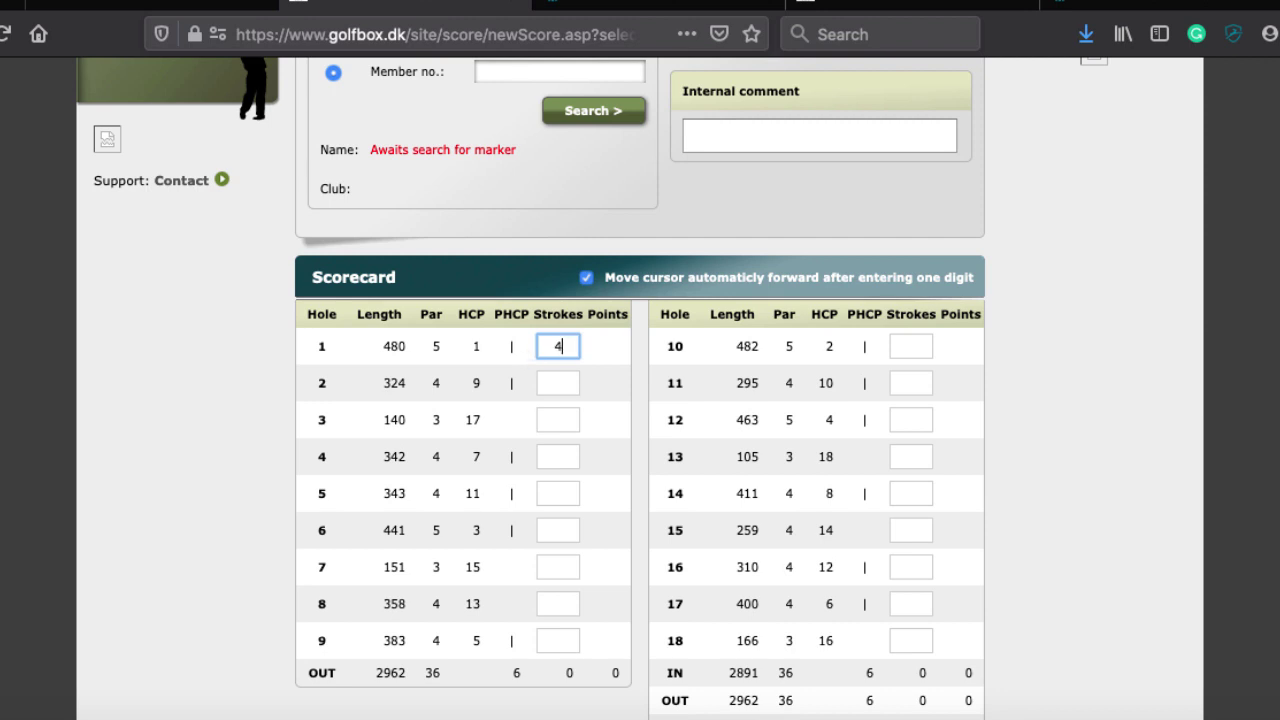
text(44444444)
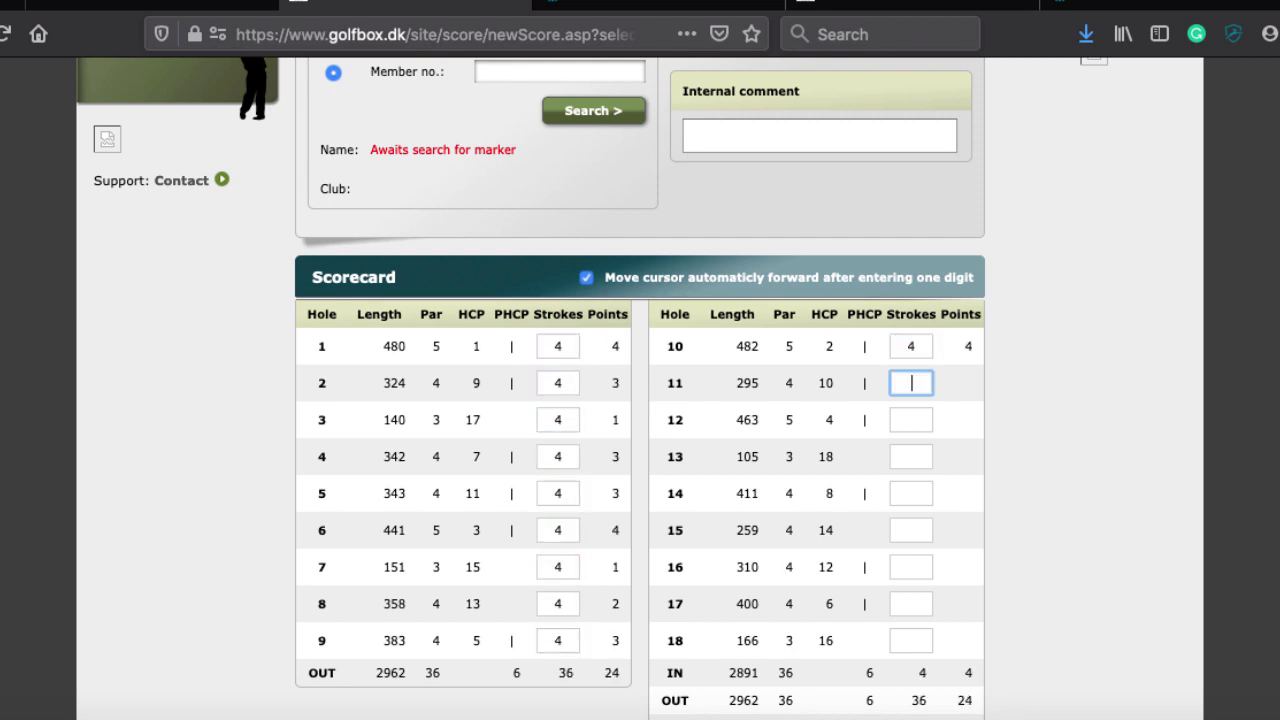
text(444444444)
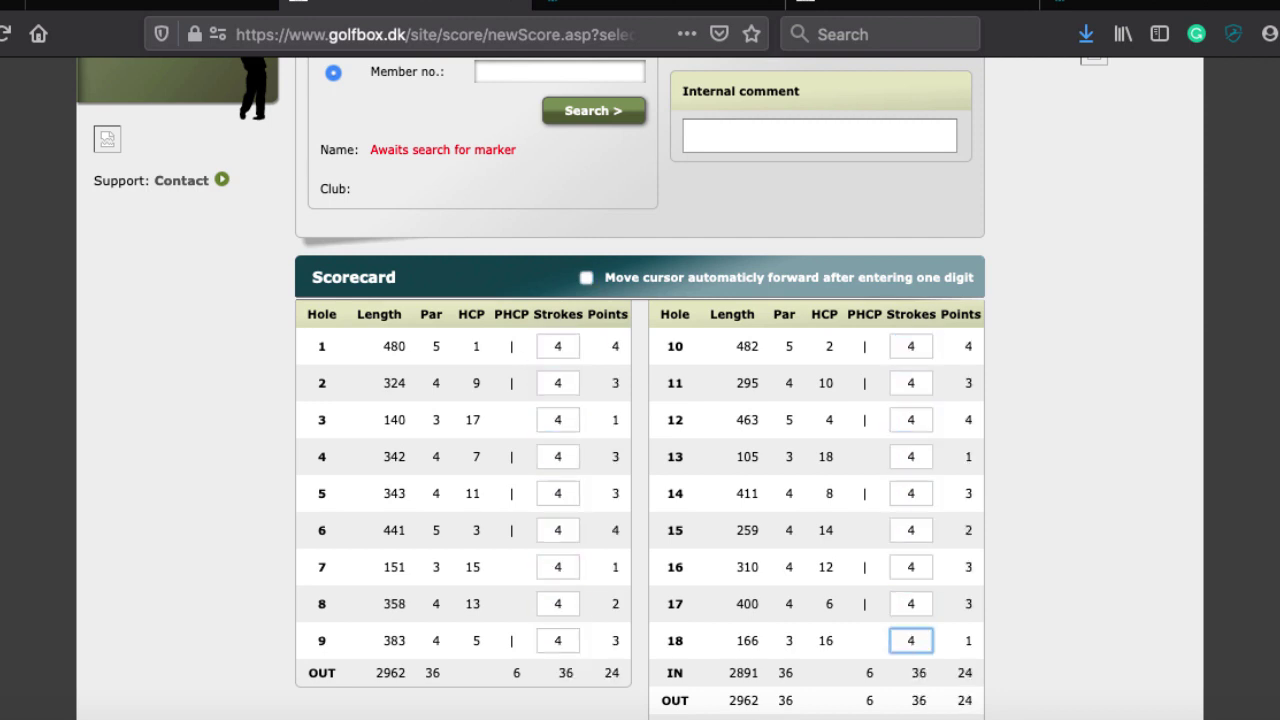
scroll(640, 400, down, 3)
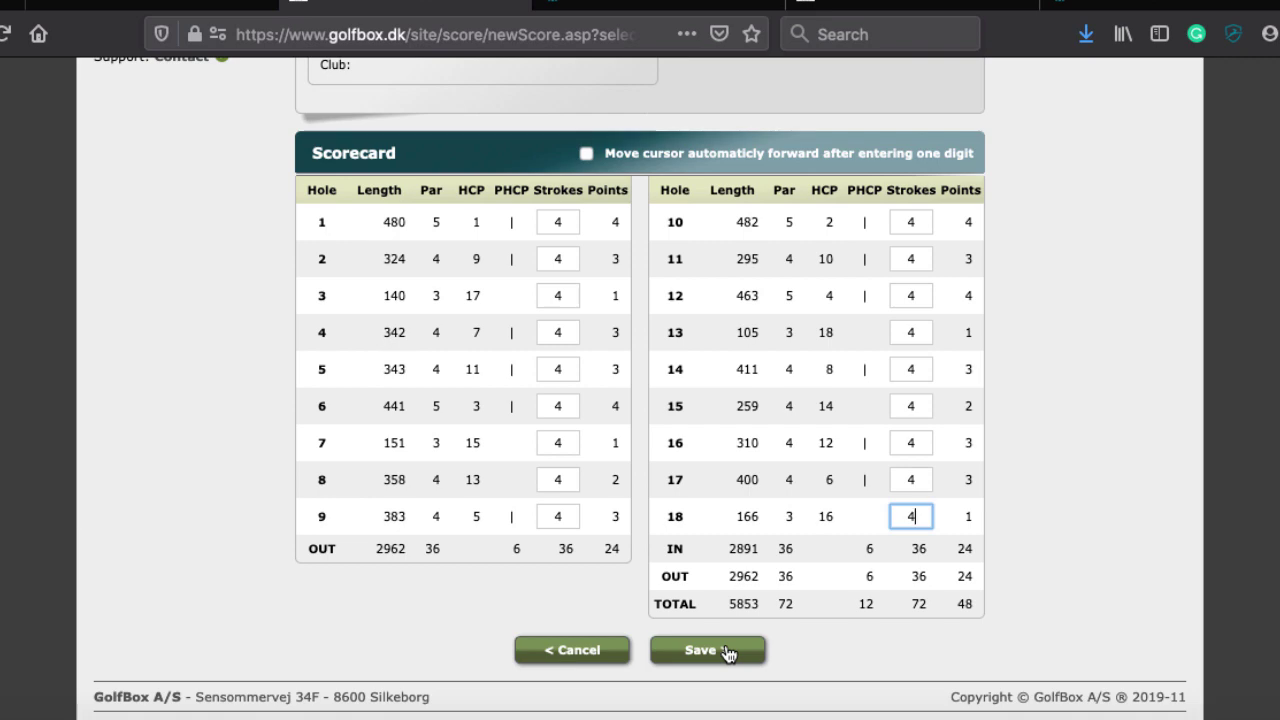
scroll(408, 545, up, 4)
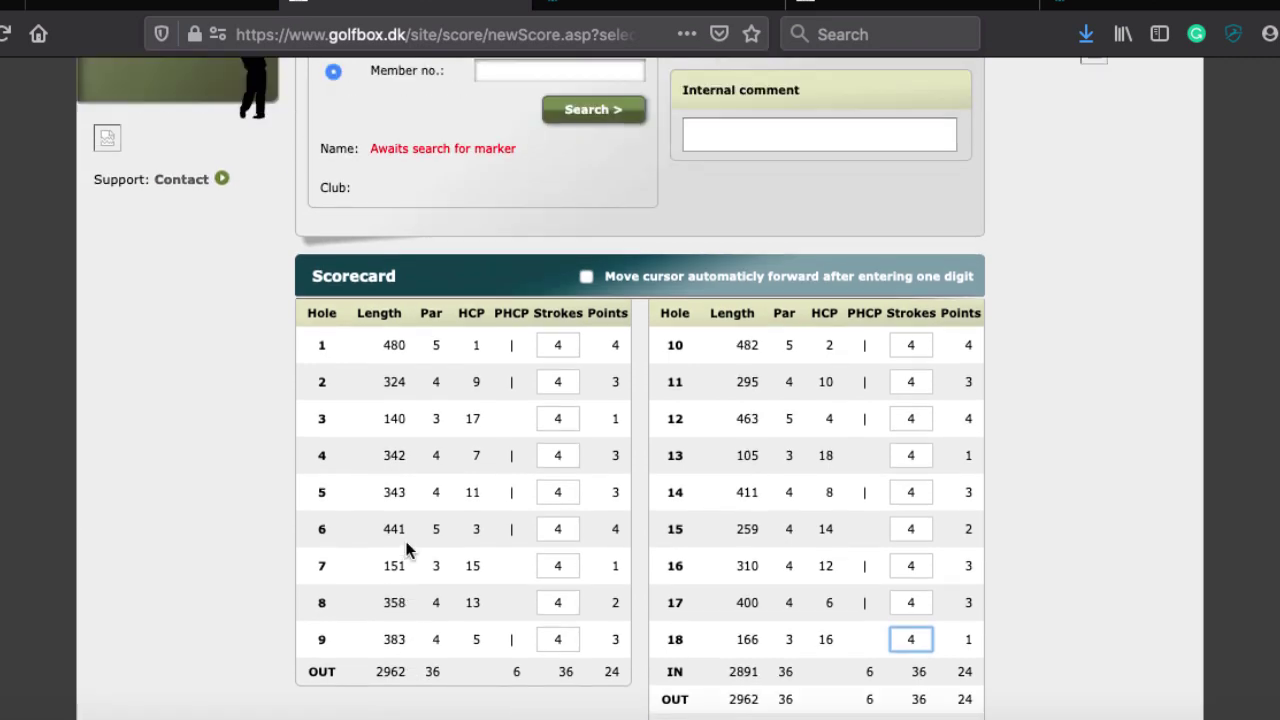
scroll(406, 545, up, 12)
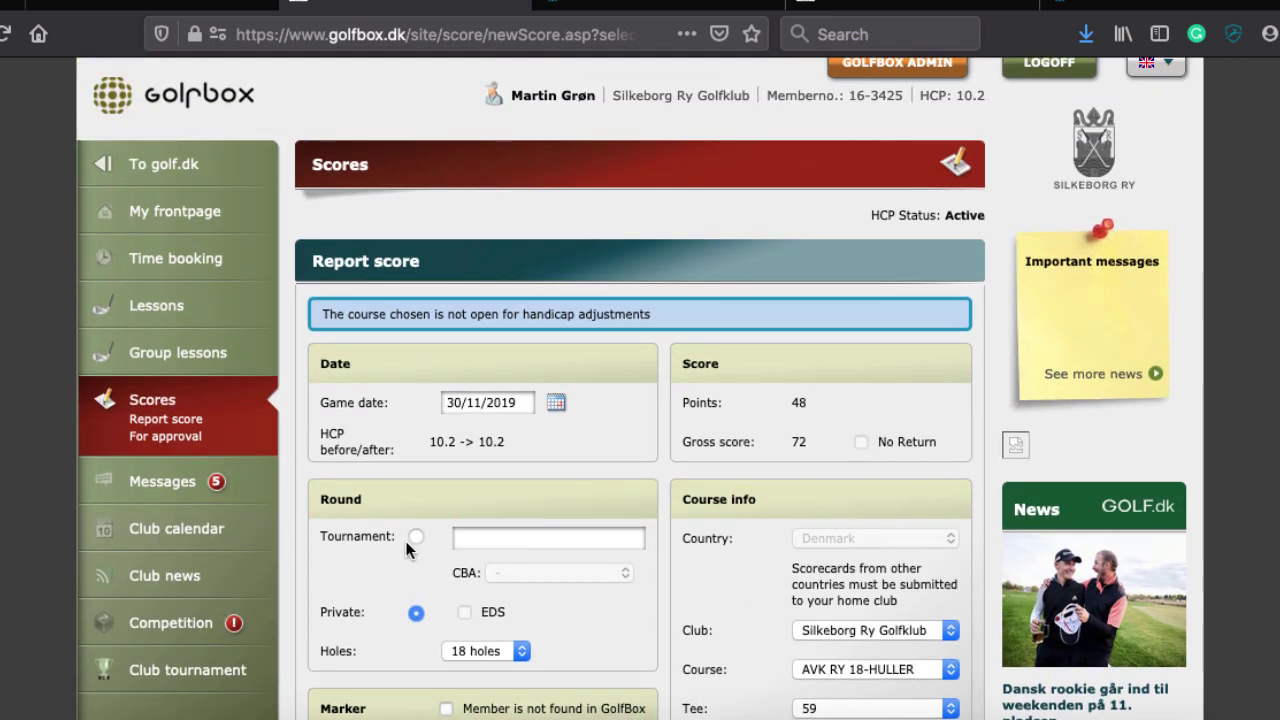
scroll(404, 537, up, 1)
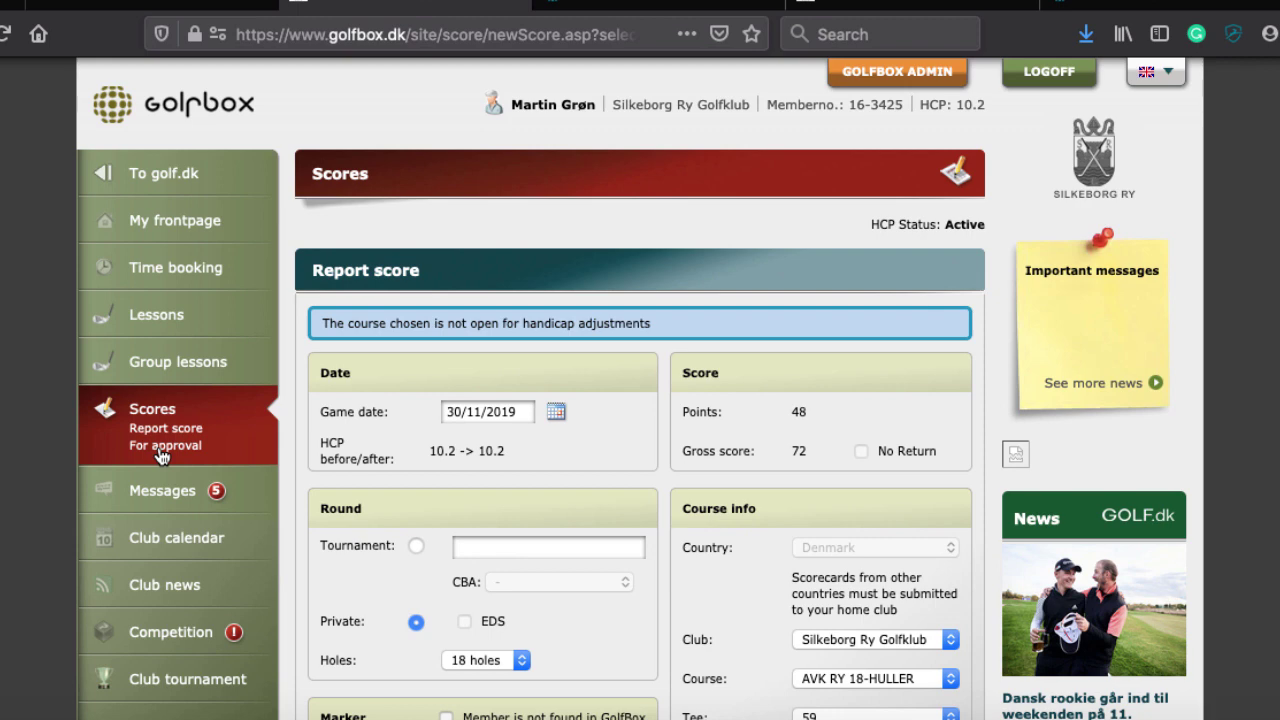
Check the empty scores-awaiting-approval list, then open the Messages inbox
click(161, 446)
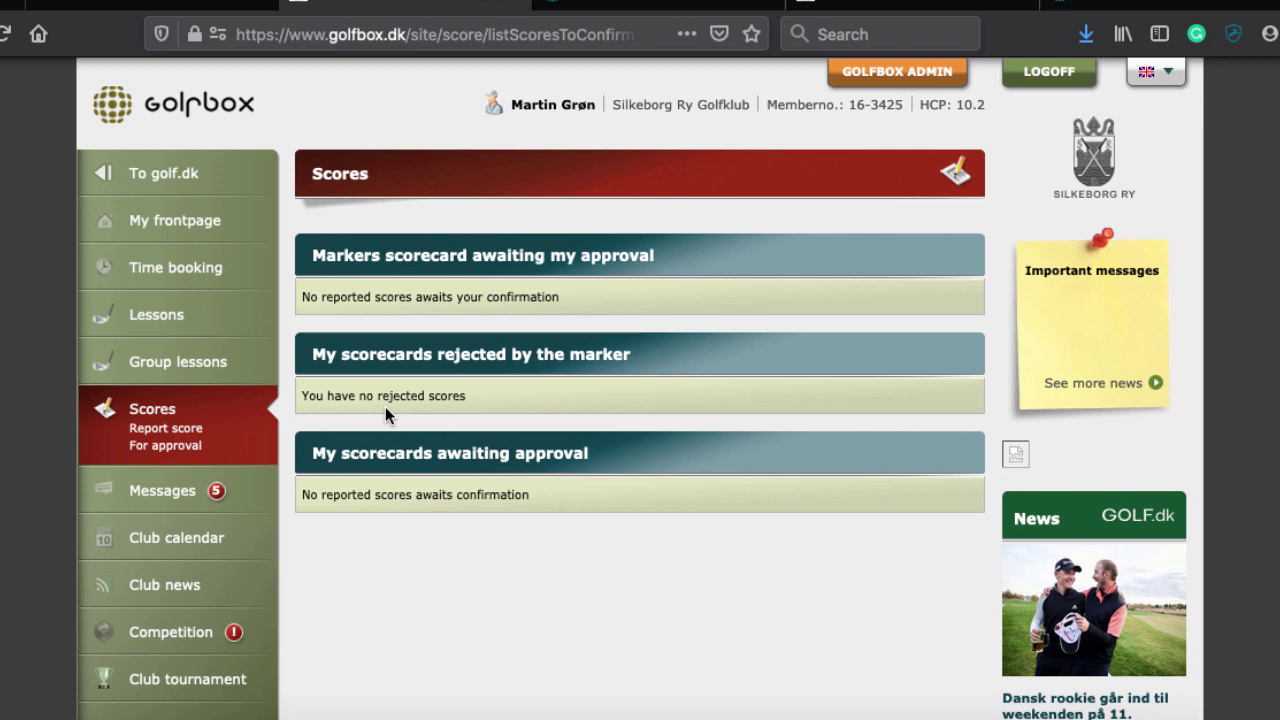
scroll(385, 415, down, 1)
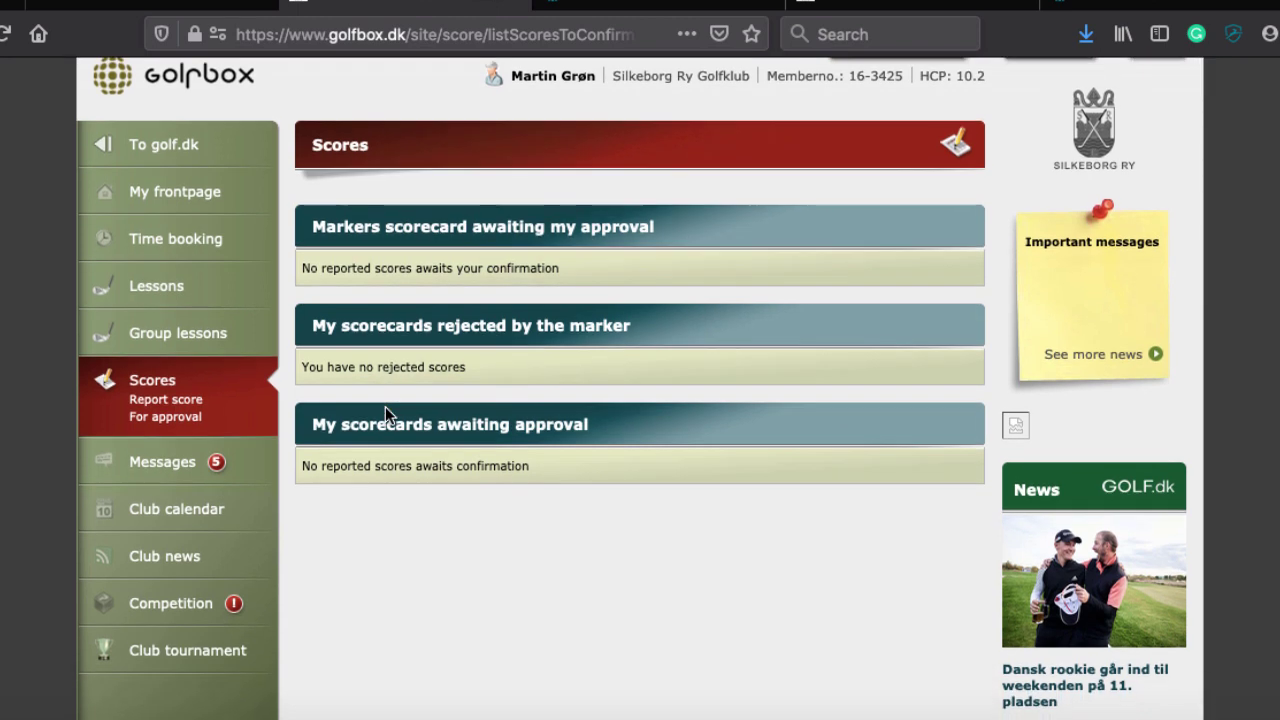
scroll(385, 406, down, 3)
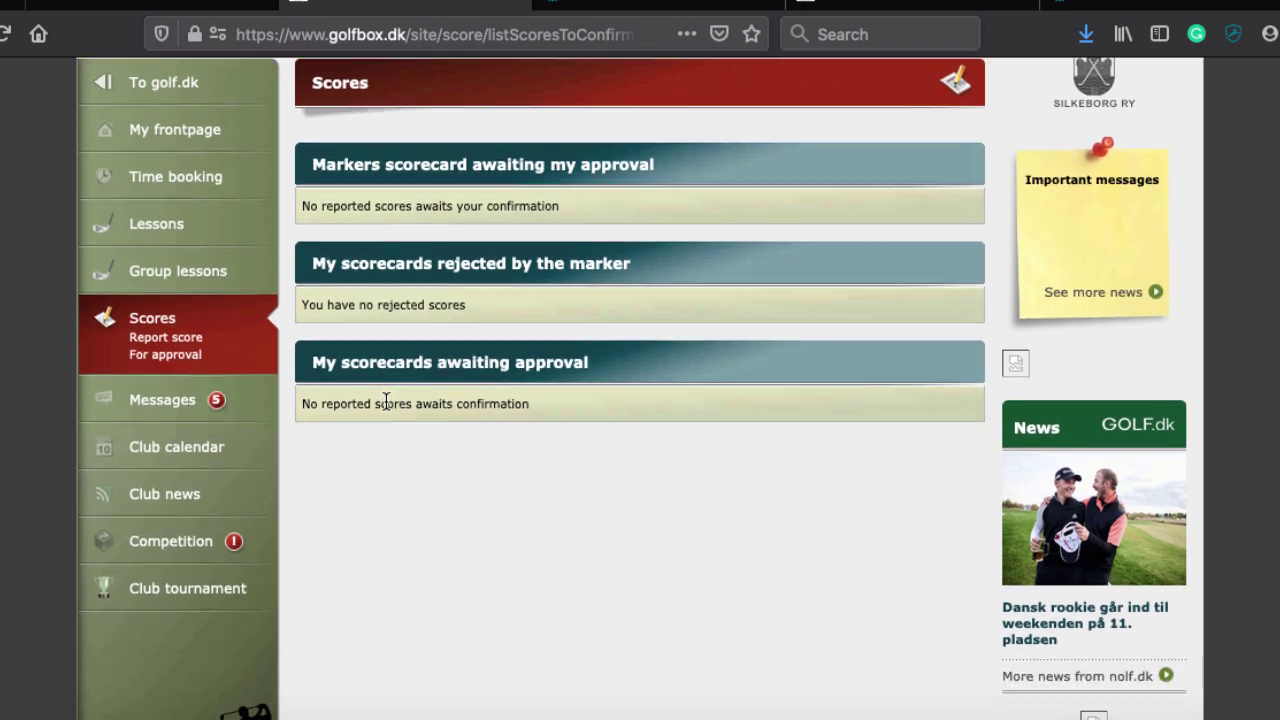
scroll(385, 407, down, 1)
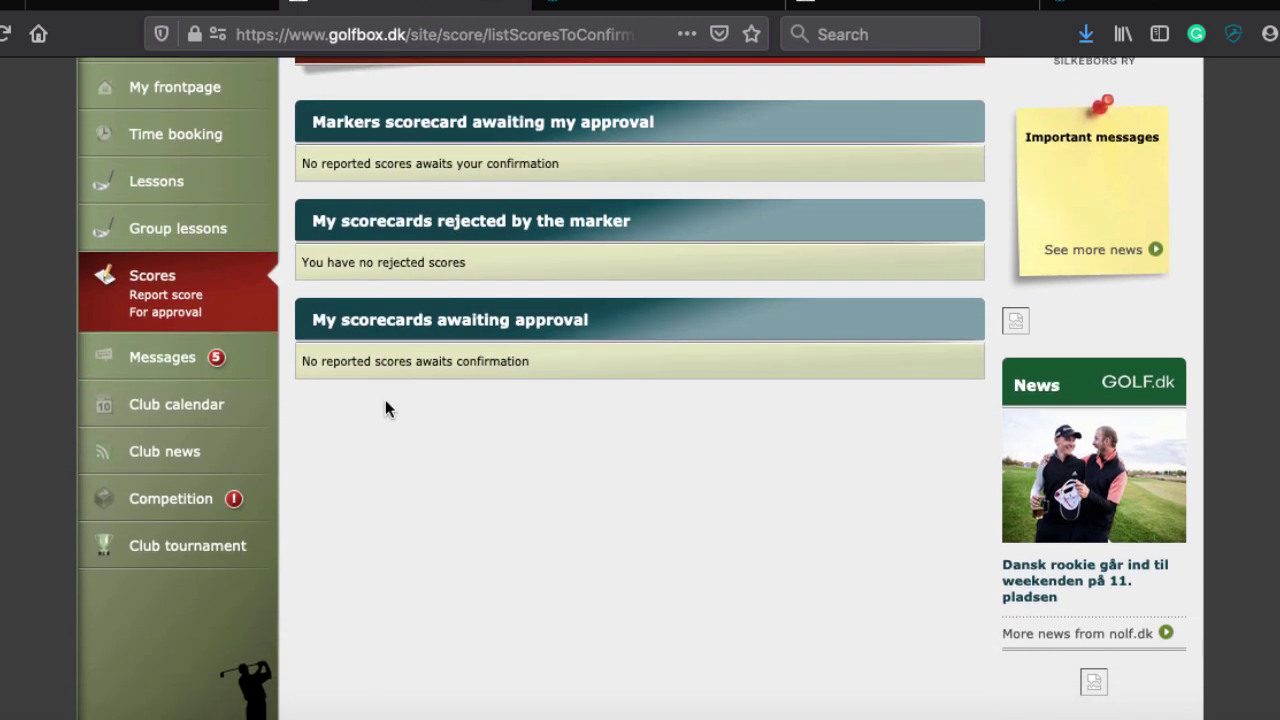
scroll(385, 408, down, 2)
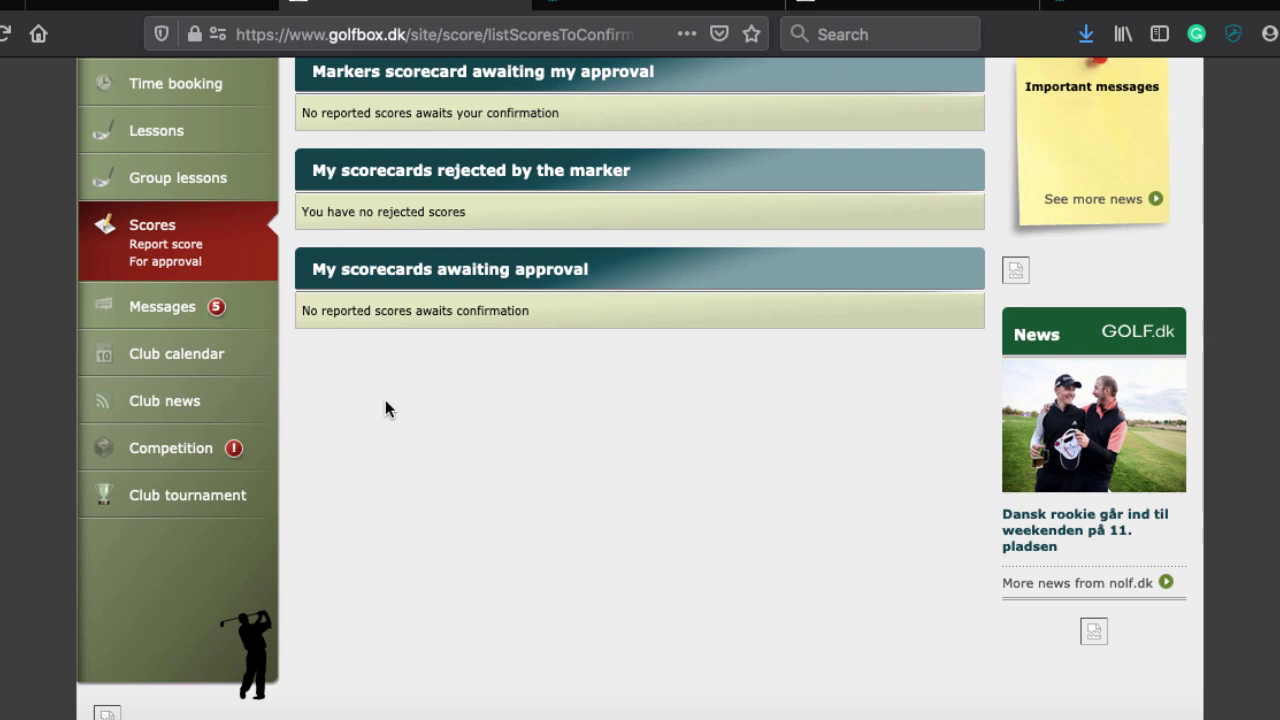
scroll(386, 408, up, 5)
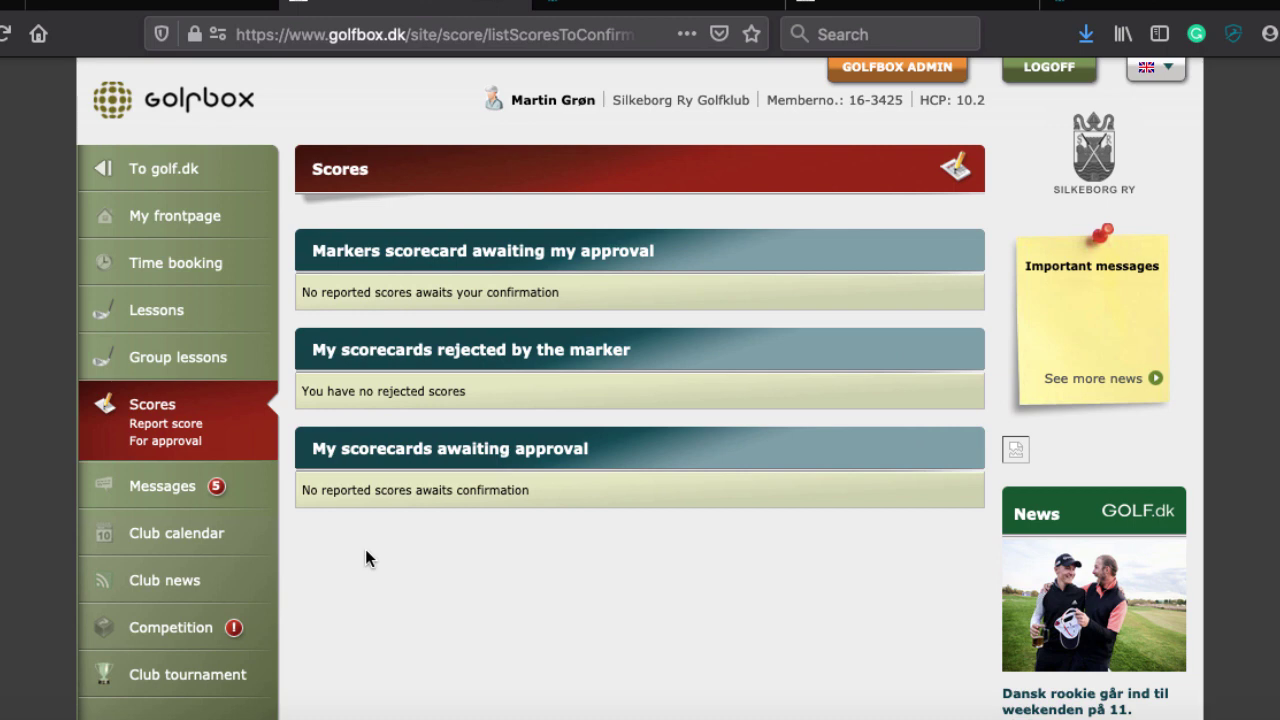
scroll(365, 558, up, 1)
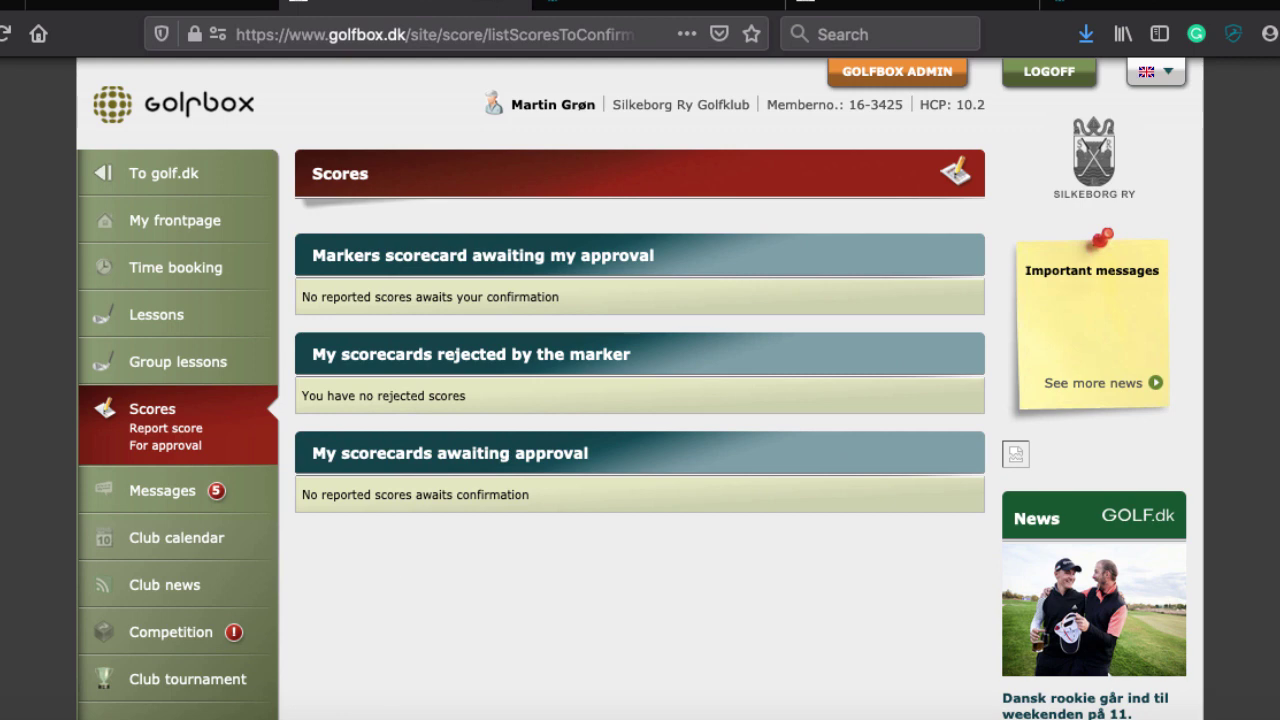
click(166, 492)
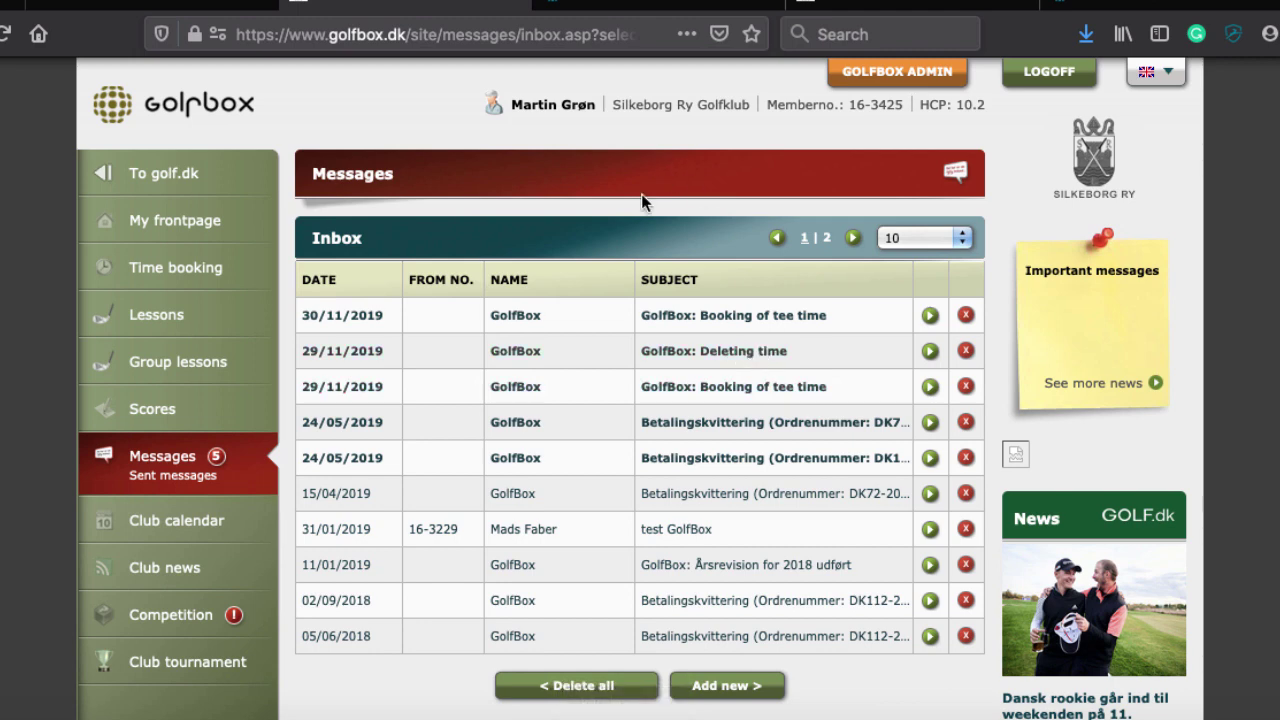
Read the 24/05/2019 payment receipt message and return to the inbox
scroll(641, 195, down, 3)
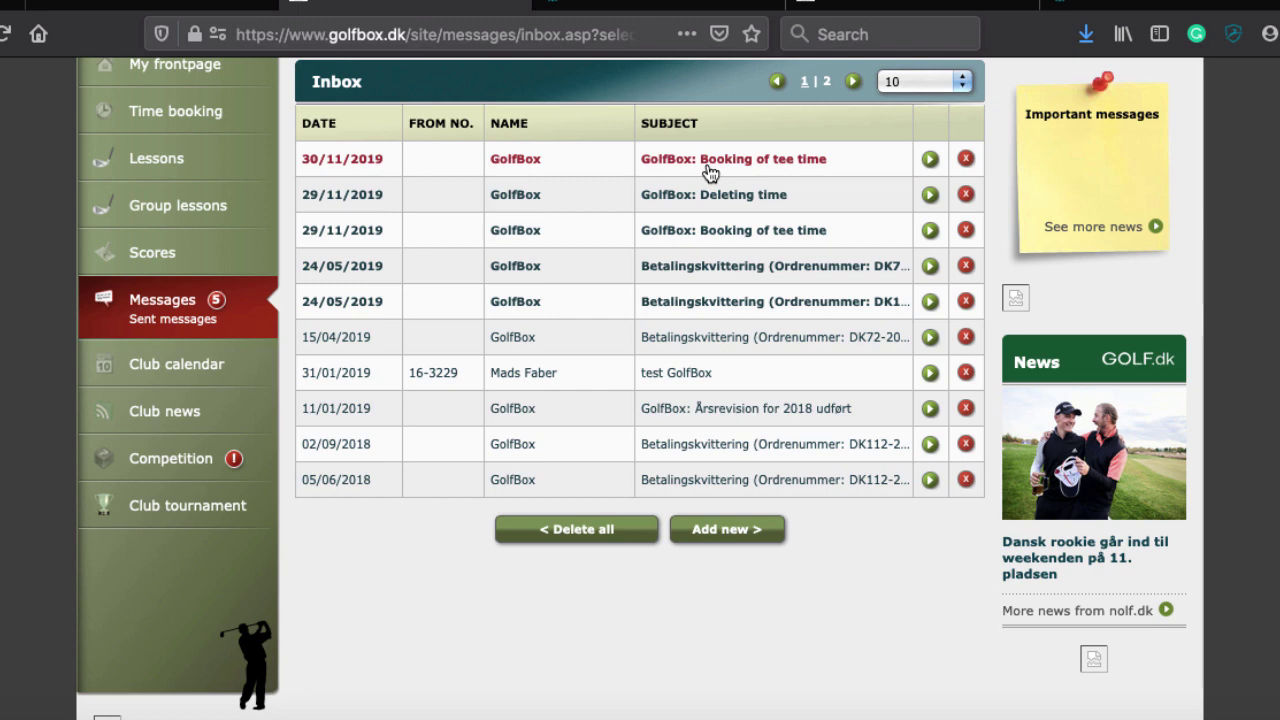
click(700, 273)
scroll(540, 375, down, 2)
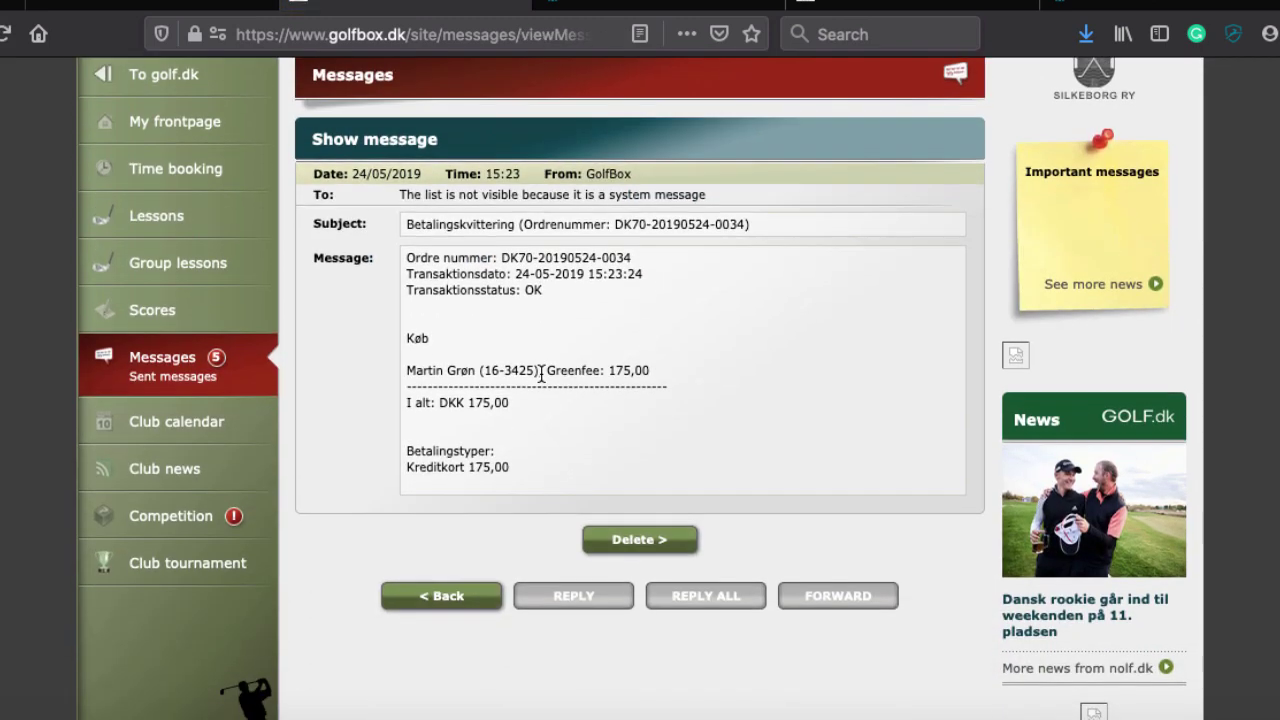
scroll(546, 249, up, 4)
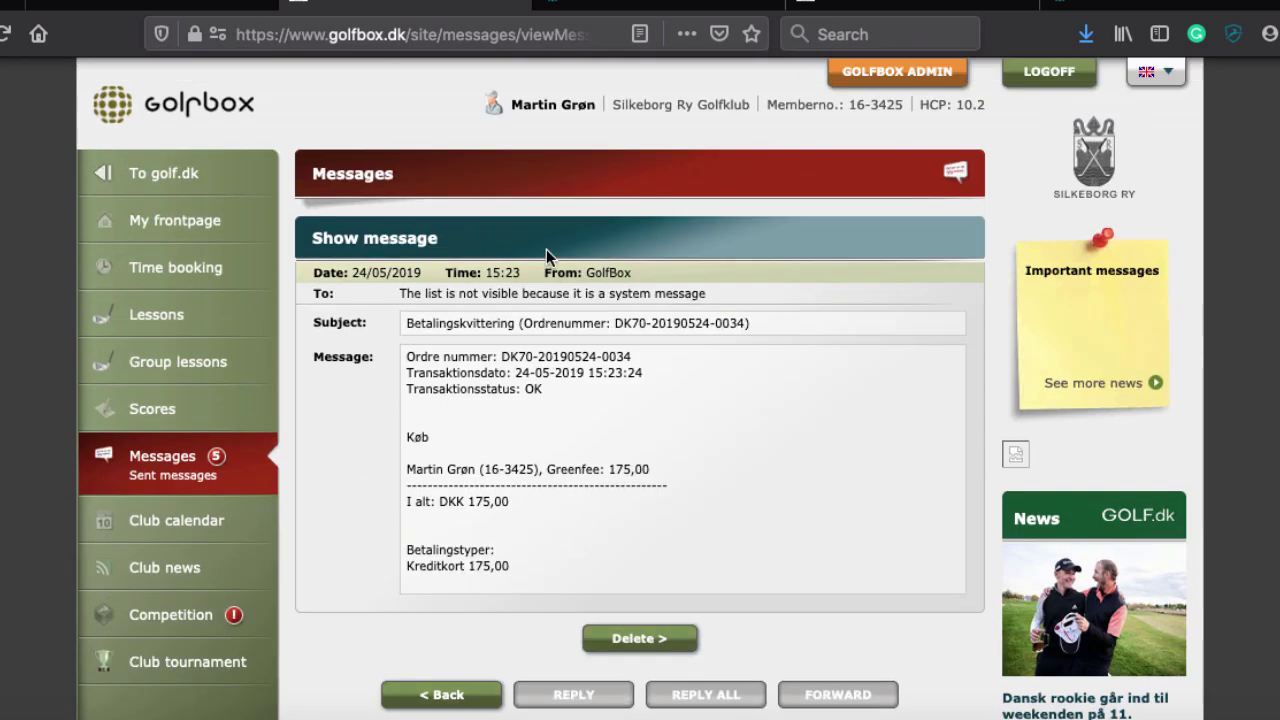
click(165, 456)
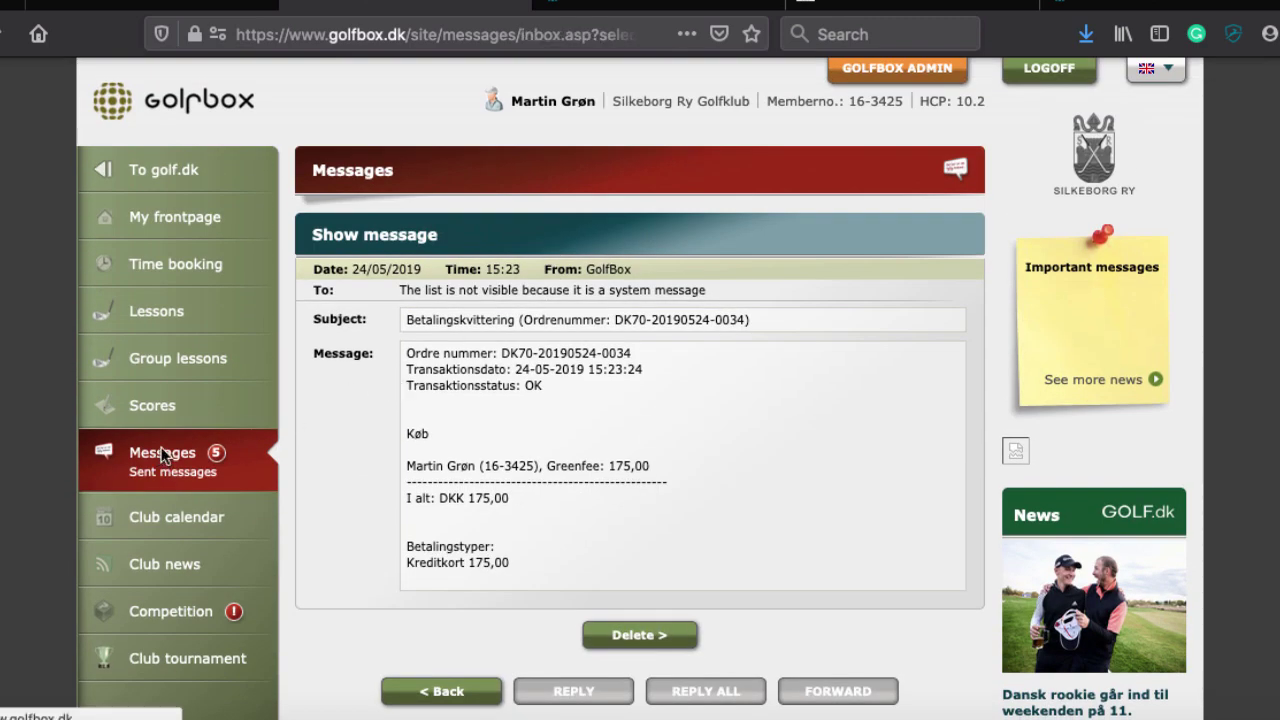
Read the 30/11/2019 tee-time booking message, highlighting its 'Lets meet at 11 for warmup' note
click(717, 315)
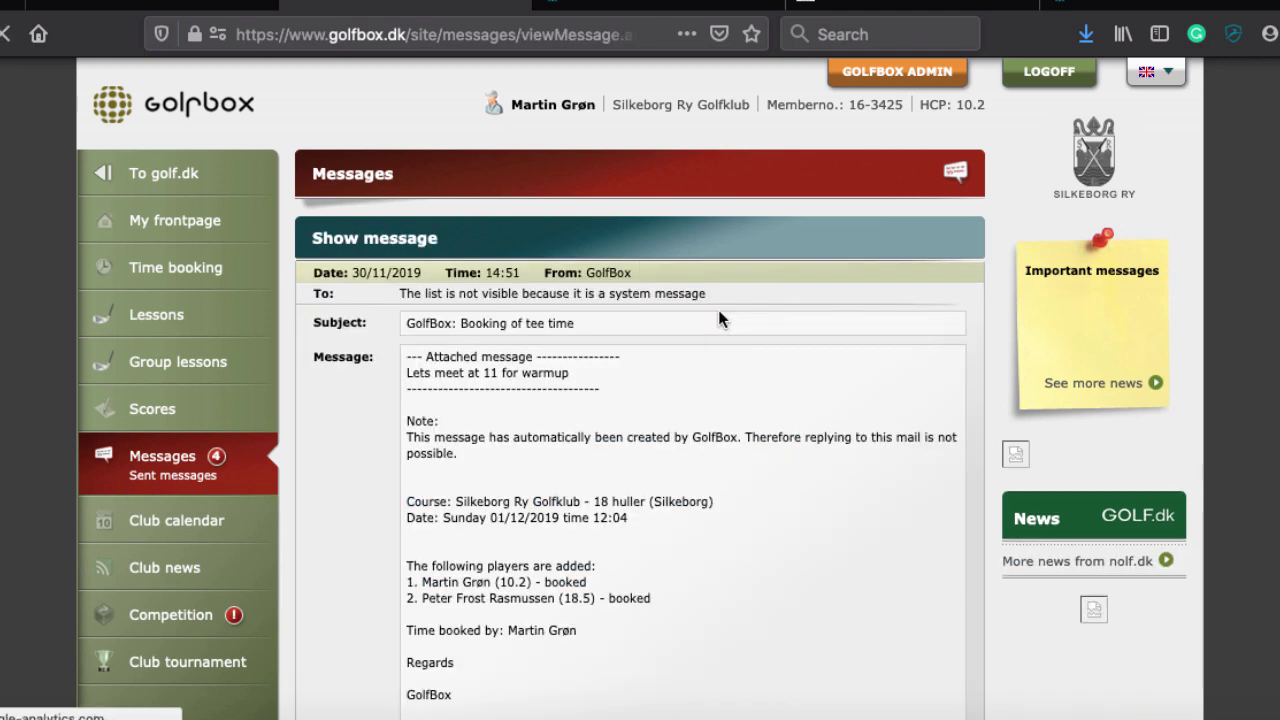
scroll(700, 470, down, 3)
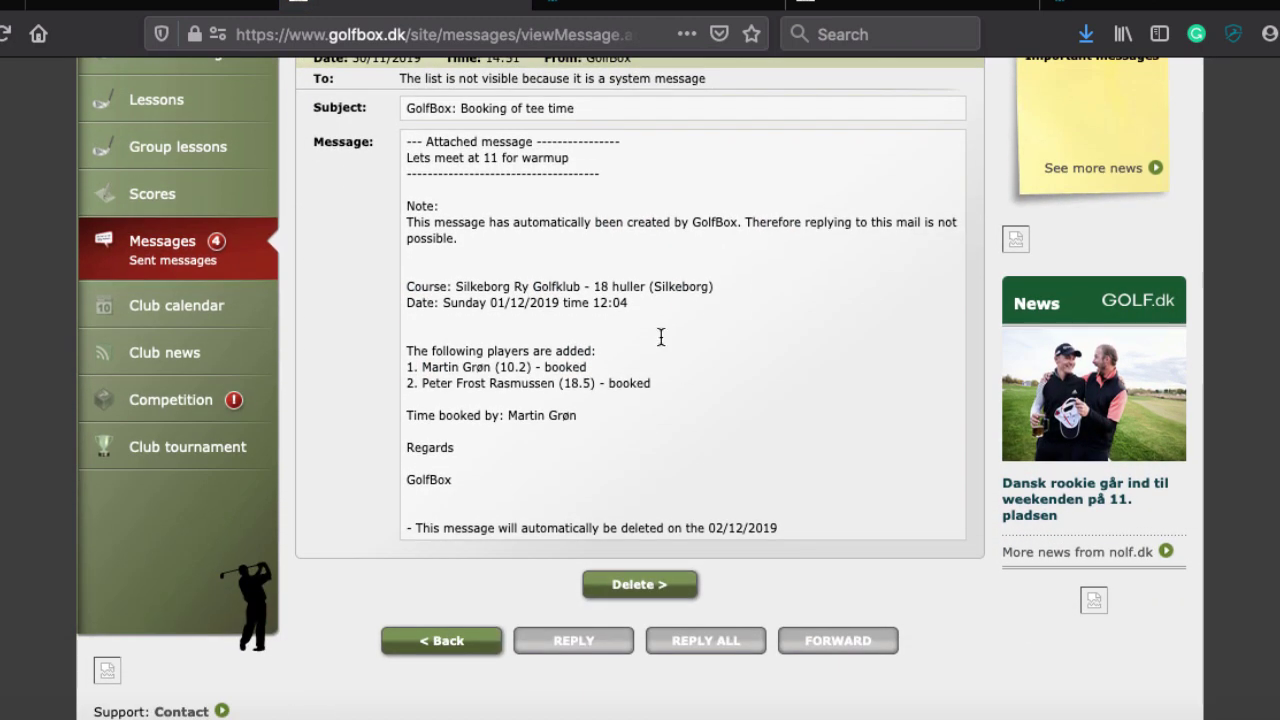
drag(412, 158, 582, 160)
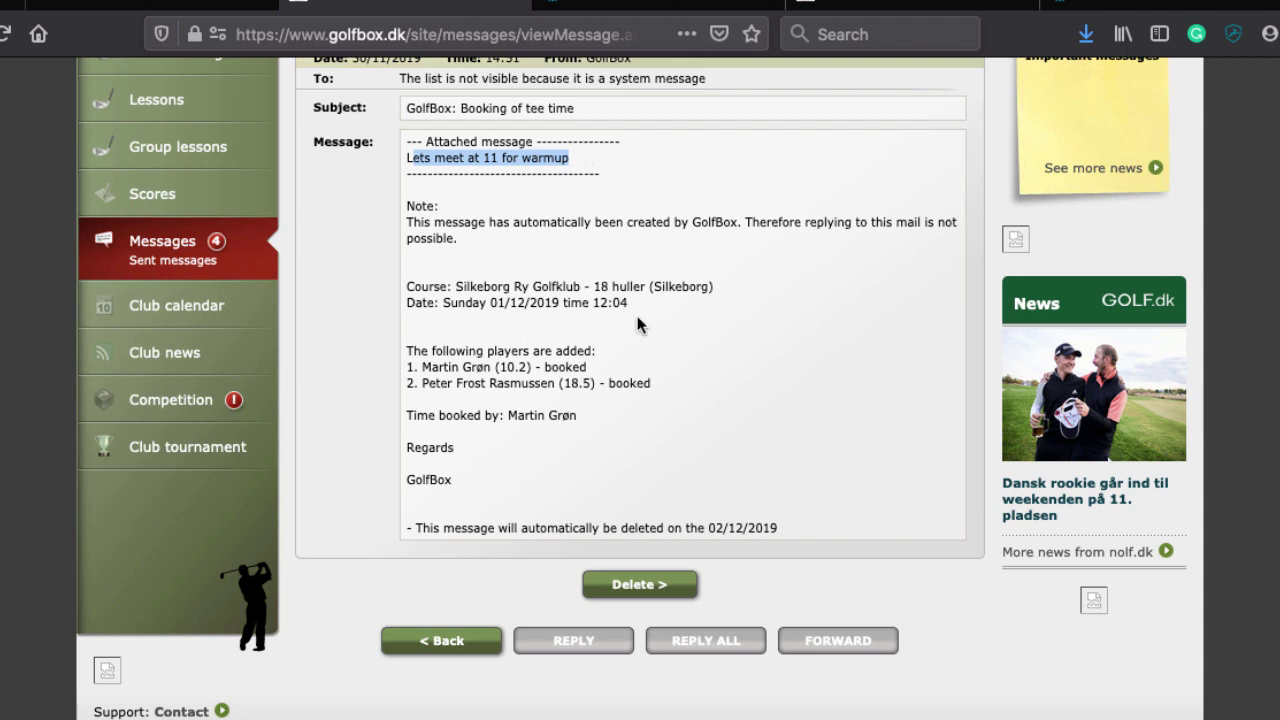
scroll(530, 295, up, 1)
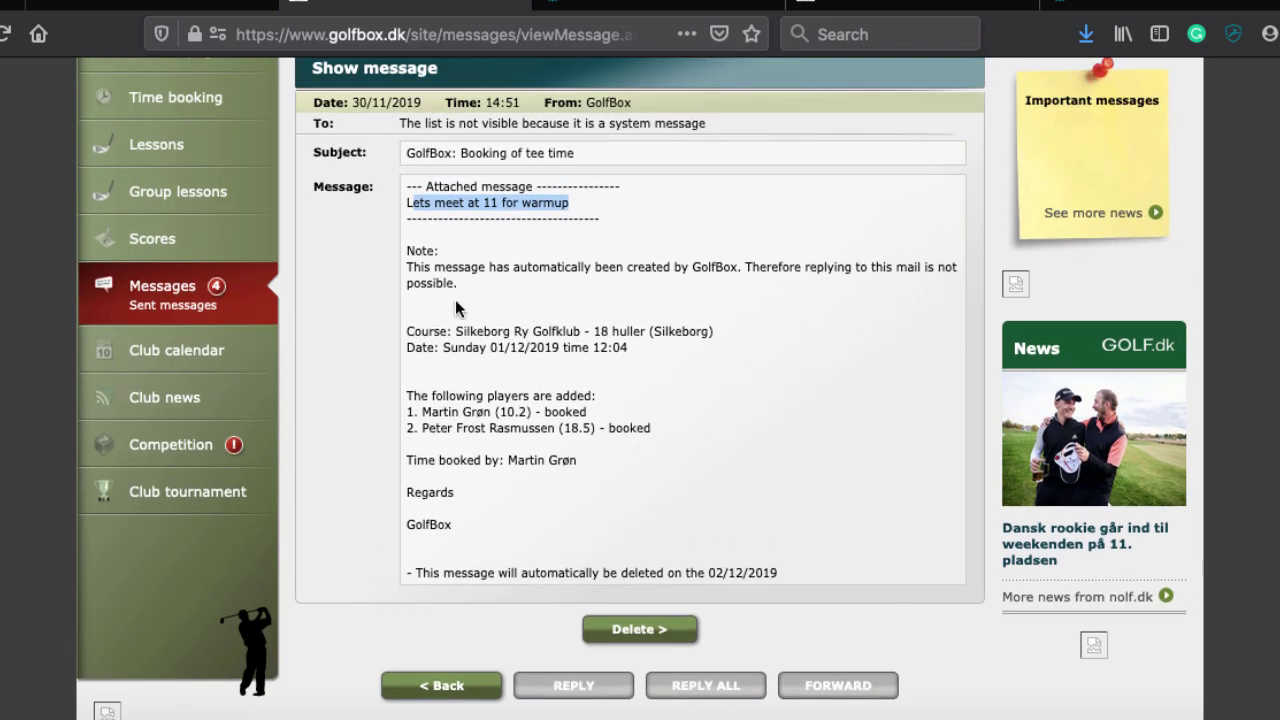
click(165, 298)
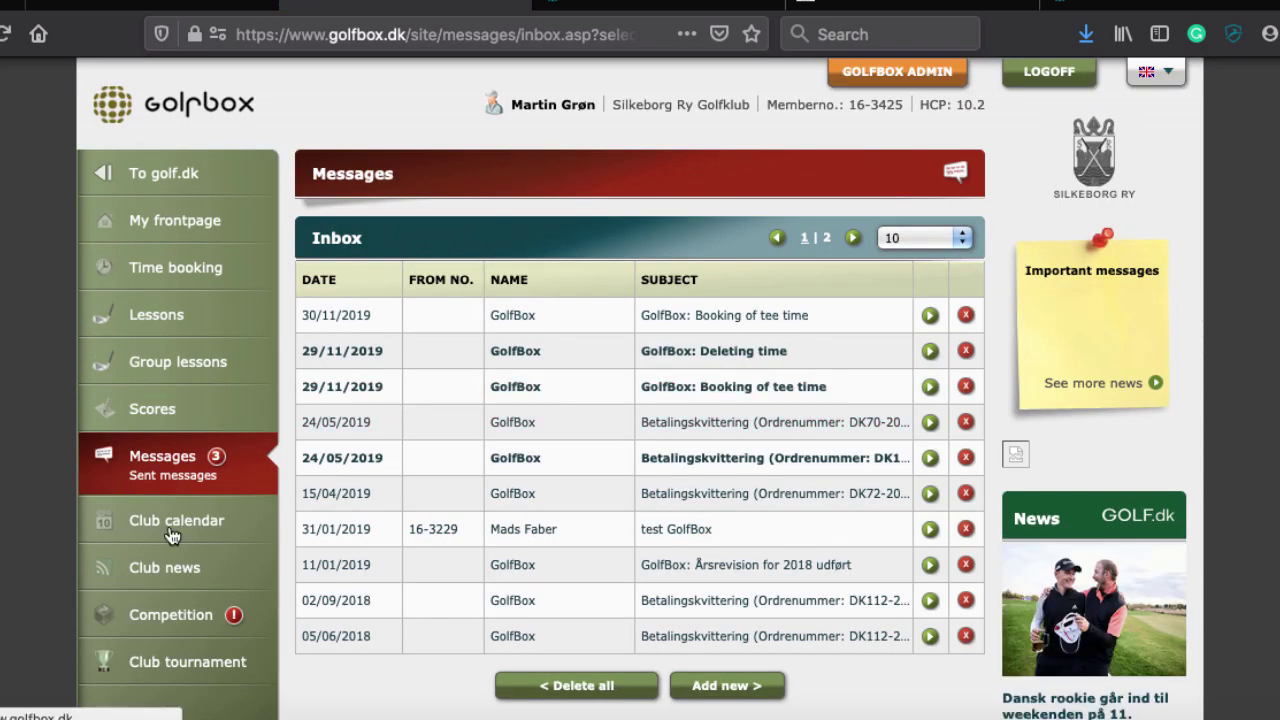
Check the club calendar, show Rungsted Golf Klub's news, then open the Wilson golf set competition
click(169, 525)
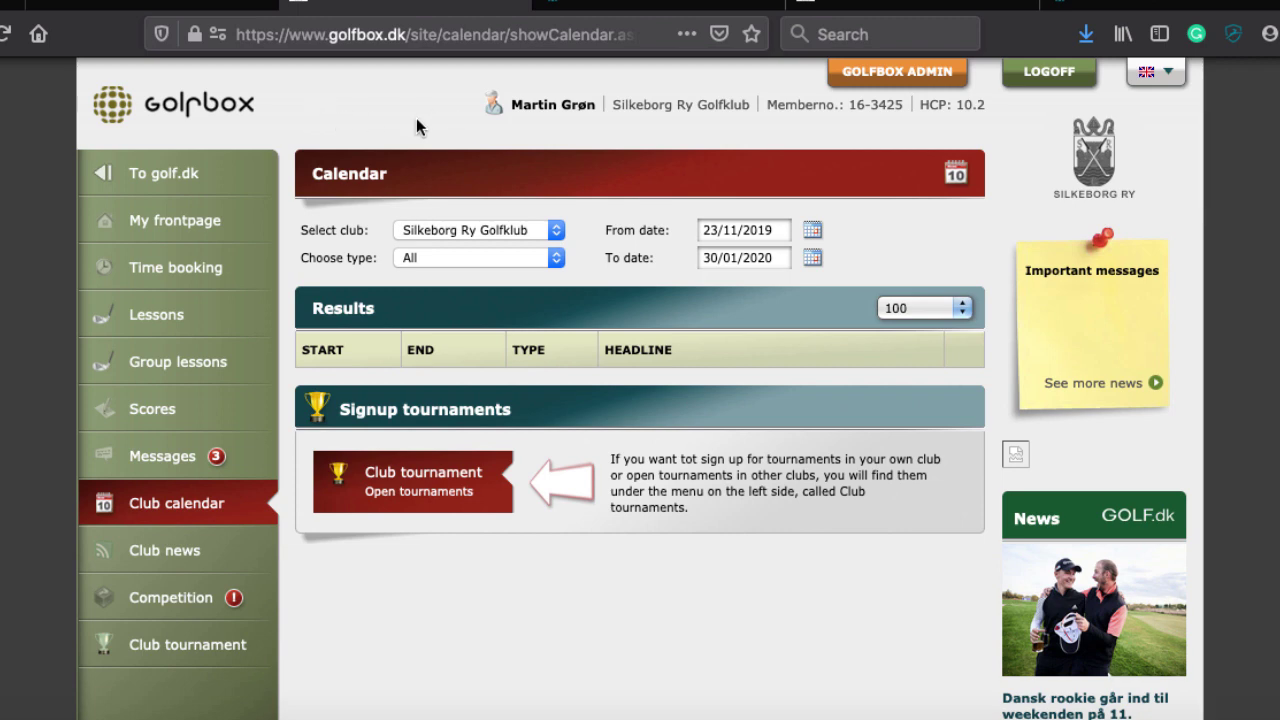
click(155, 552)
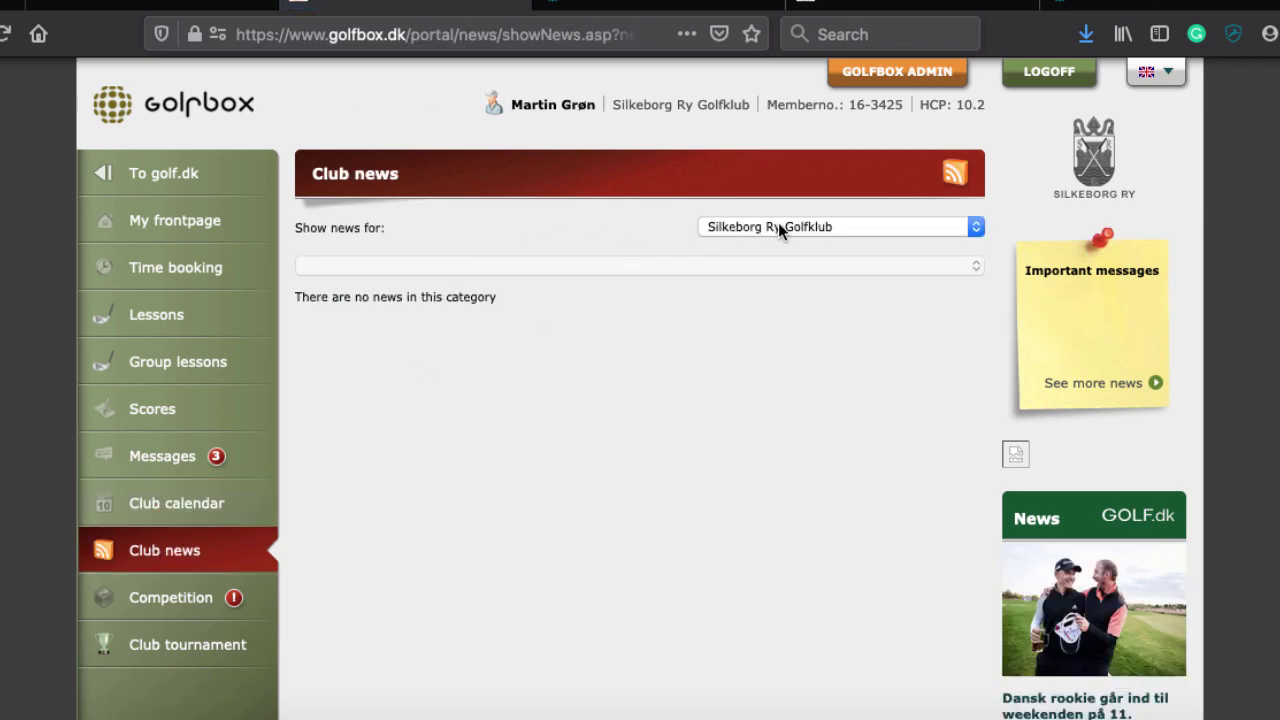
click(777, 222)
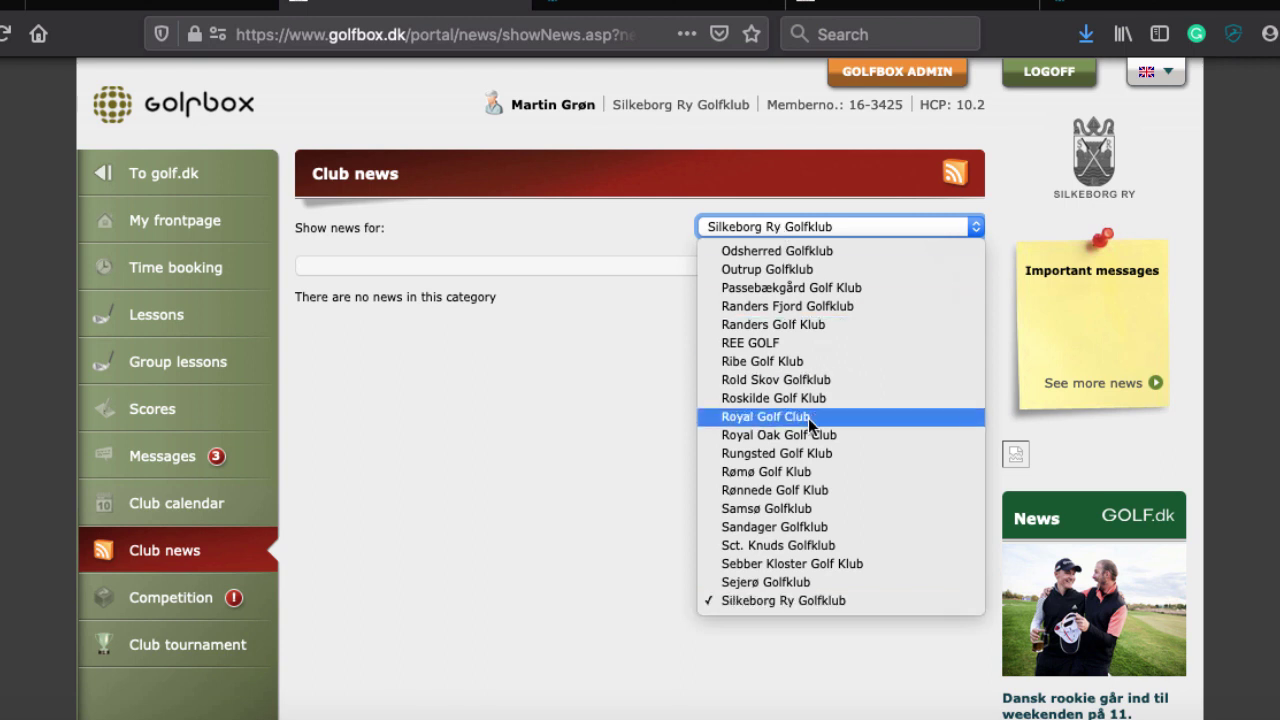
click(761, 453)
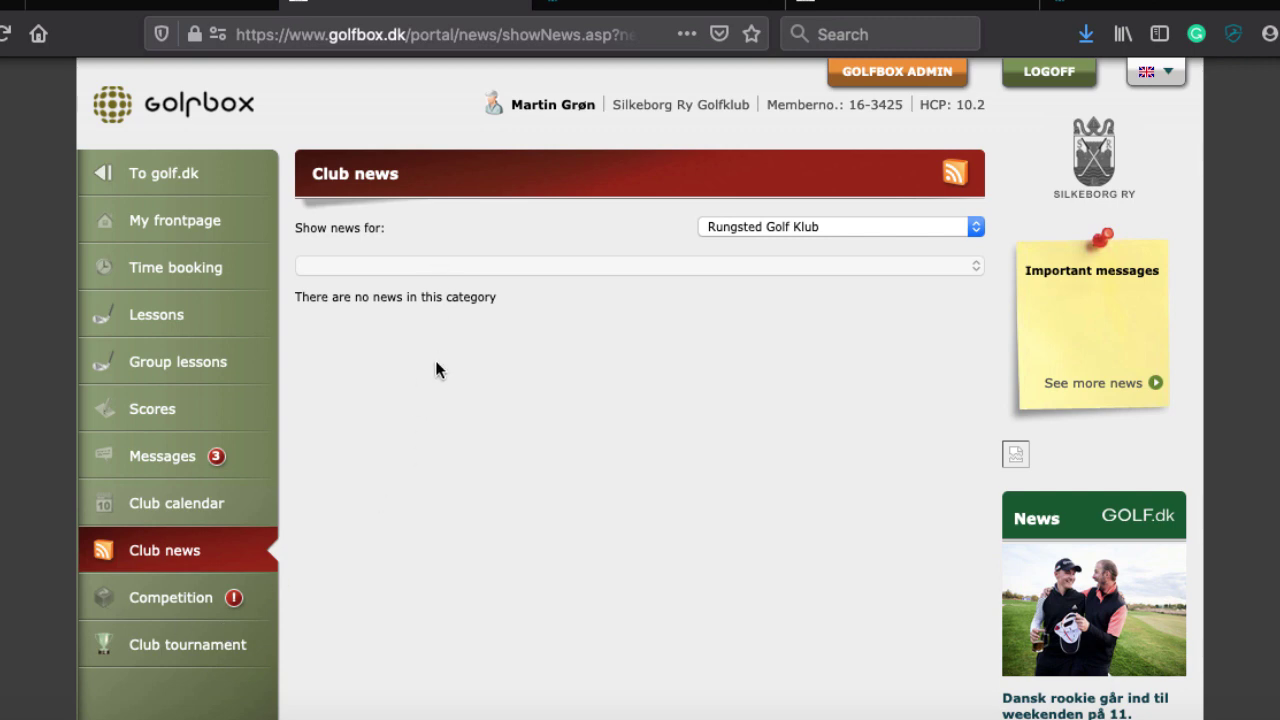
click(165, 600)
scroll(290, 580, down, 5)
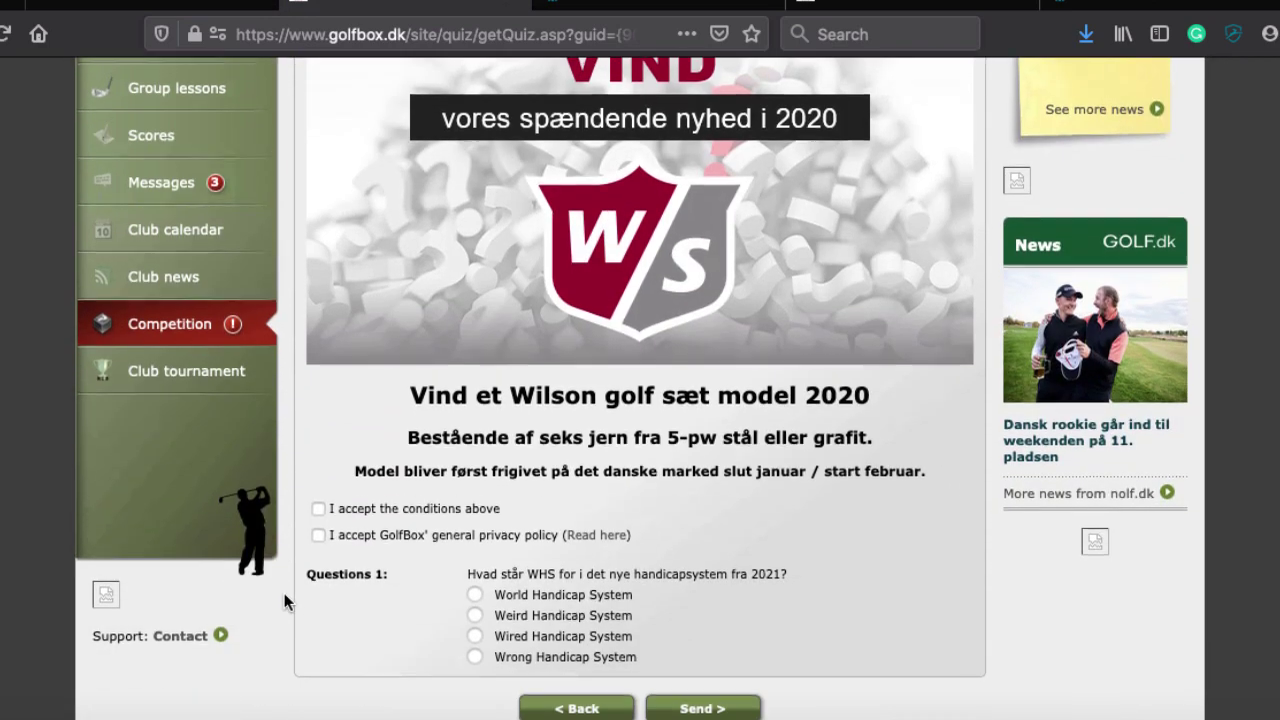
Browse the club tournament schedule and open the 01/12 Løbende Vinterturnering Ry tournament info
click(166, 371)
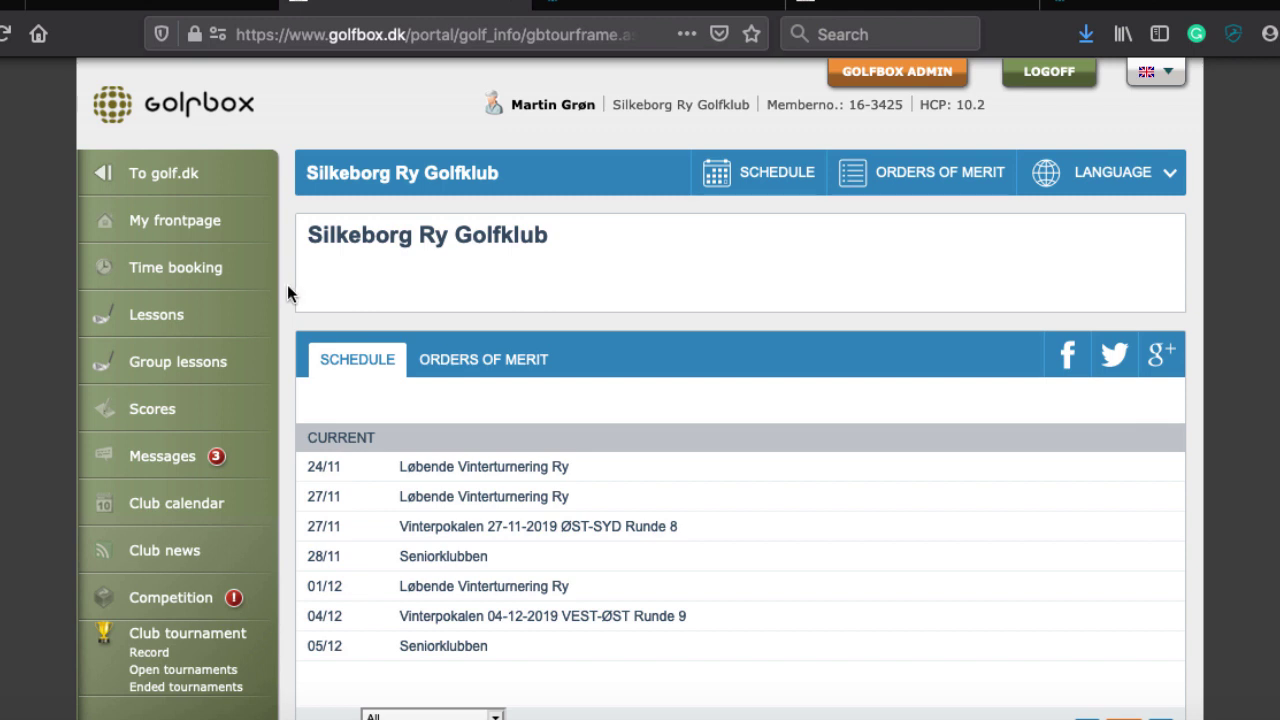
scroll(287, 285, down, 4)
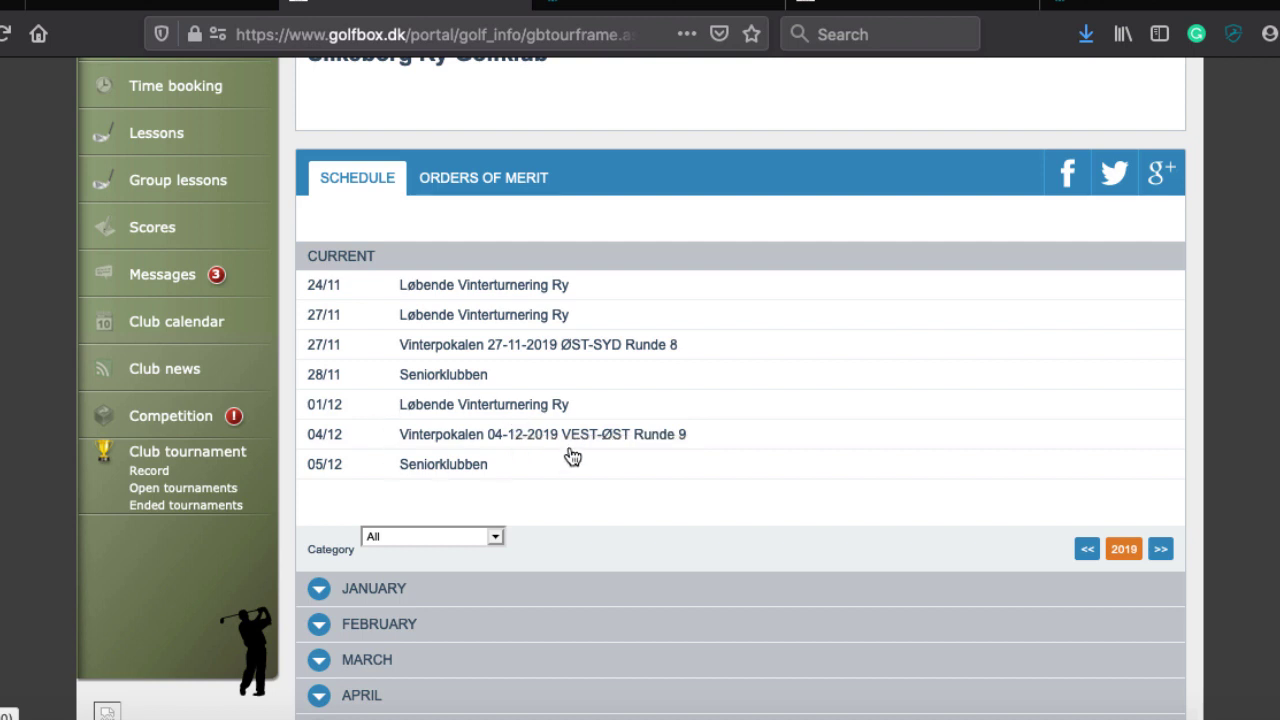
scroll(545, 537, down, 3)
scroll(545, 537, down, 2)
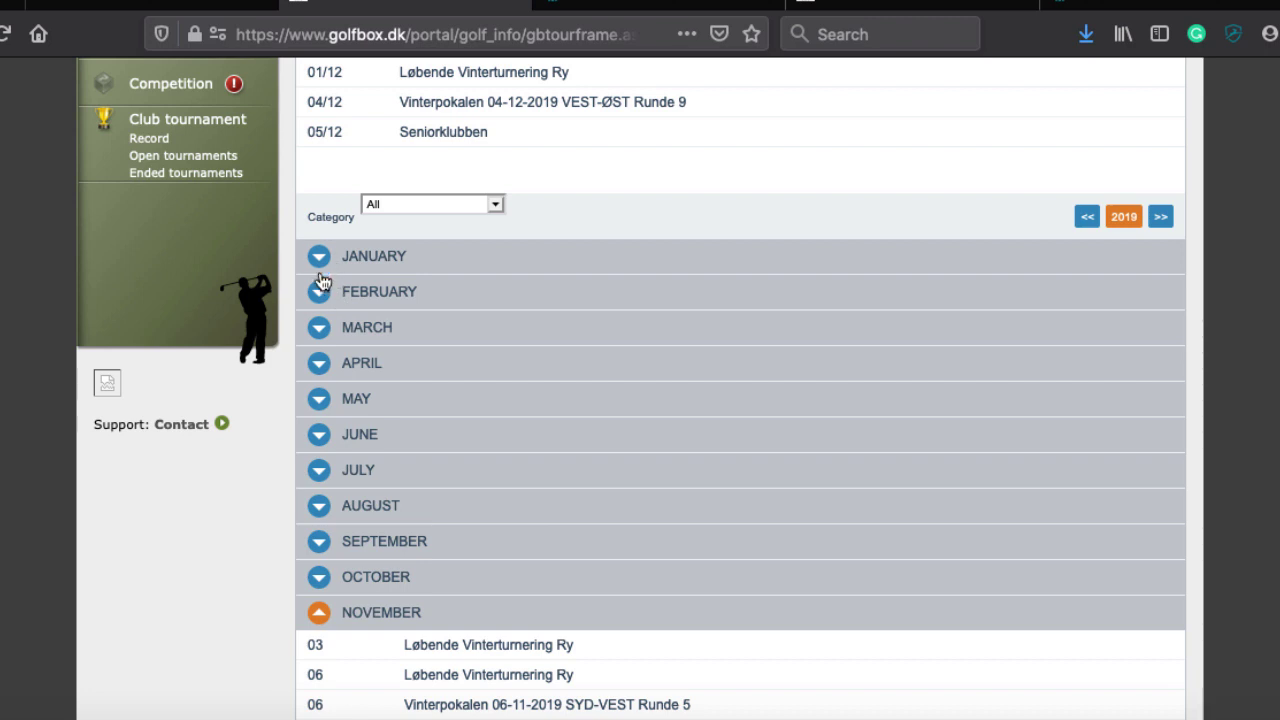
scroll(390, 537, down, 6)
scroll(390, 537, down, 7)
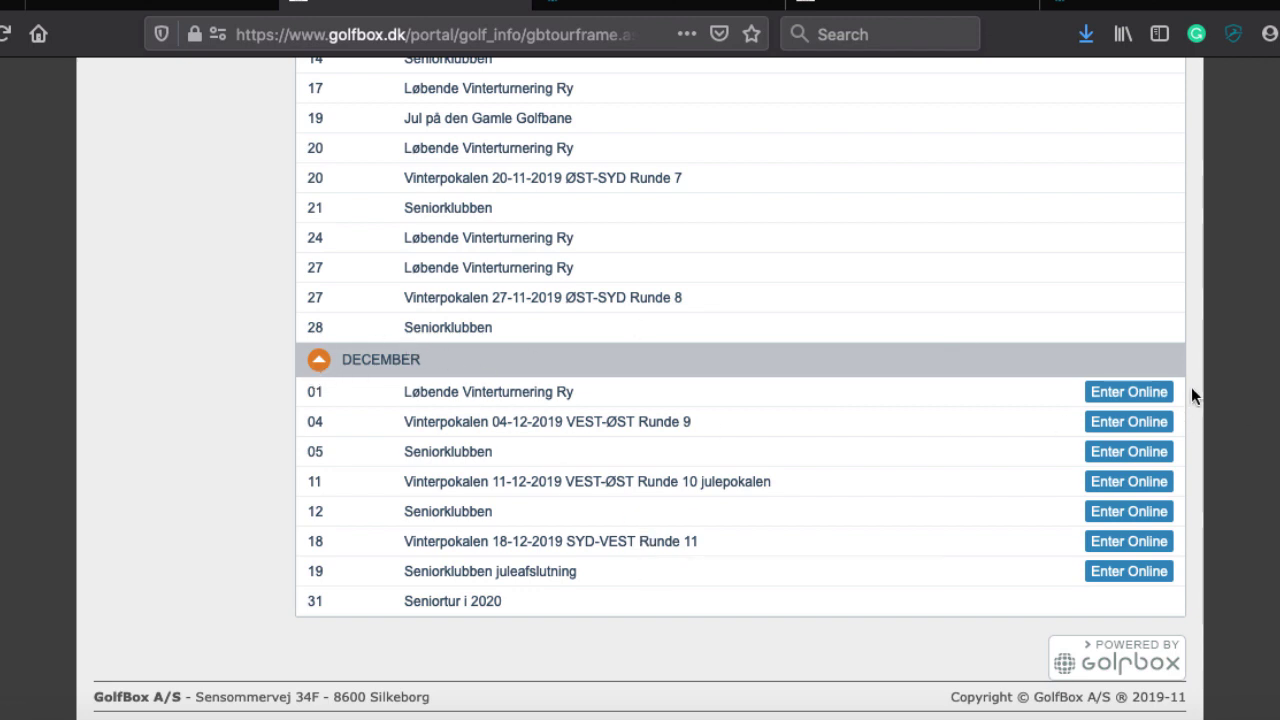
click(1133, 391)
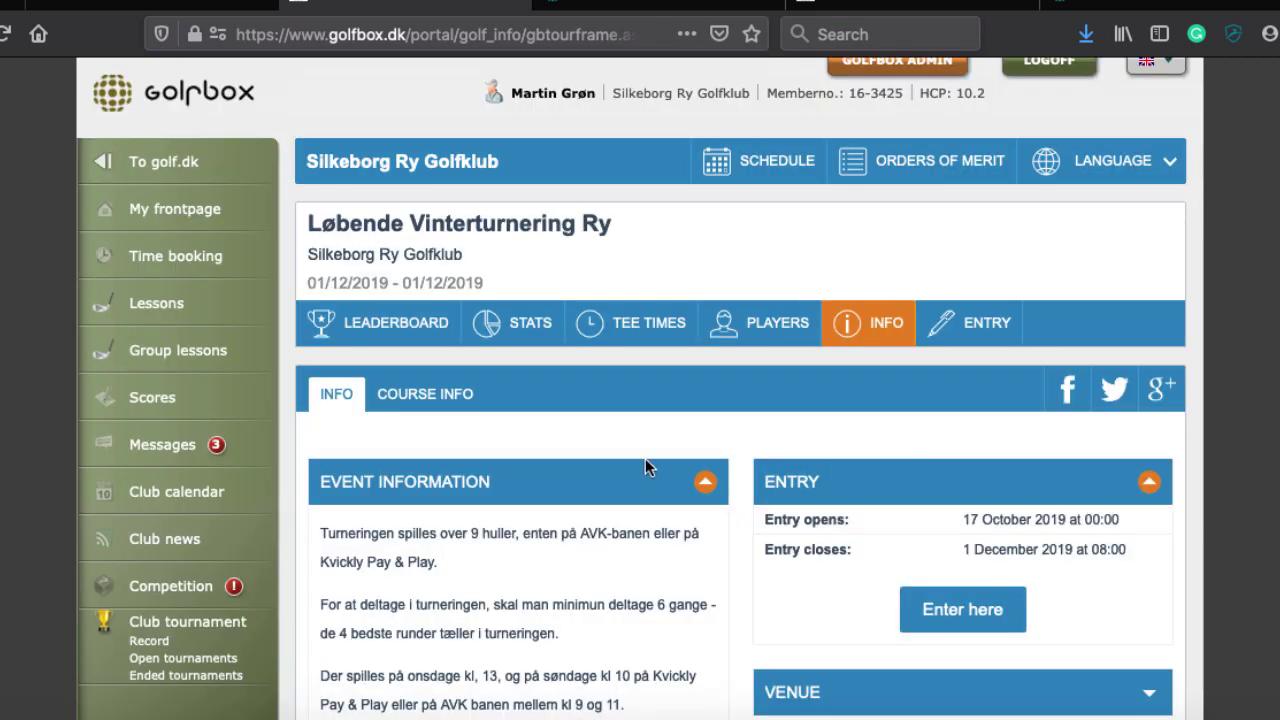
scroll(645, 460, down, 3)
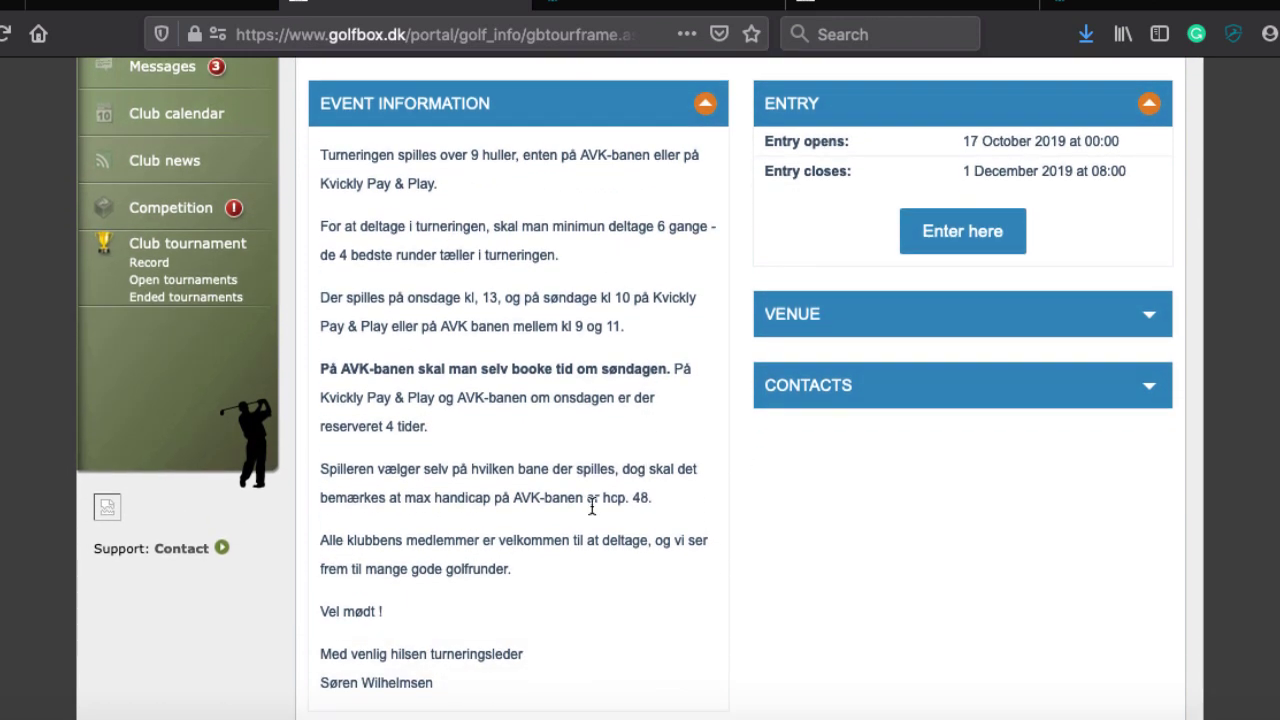
scroll(646, 468, up, 2)
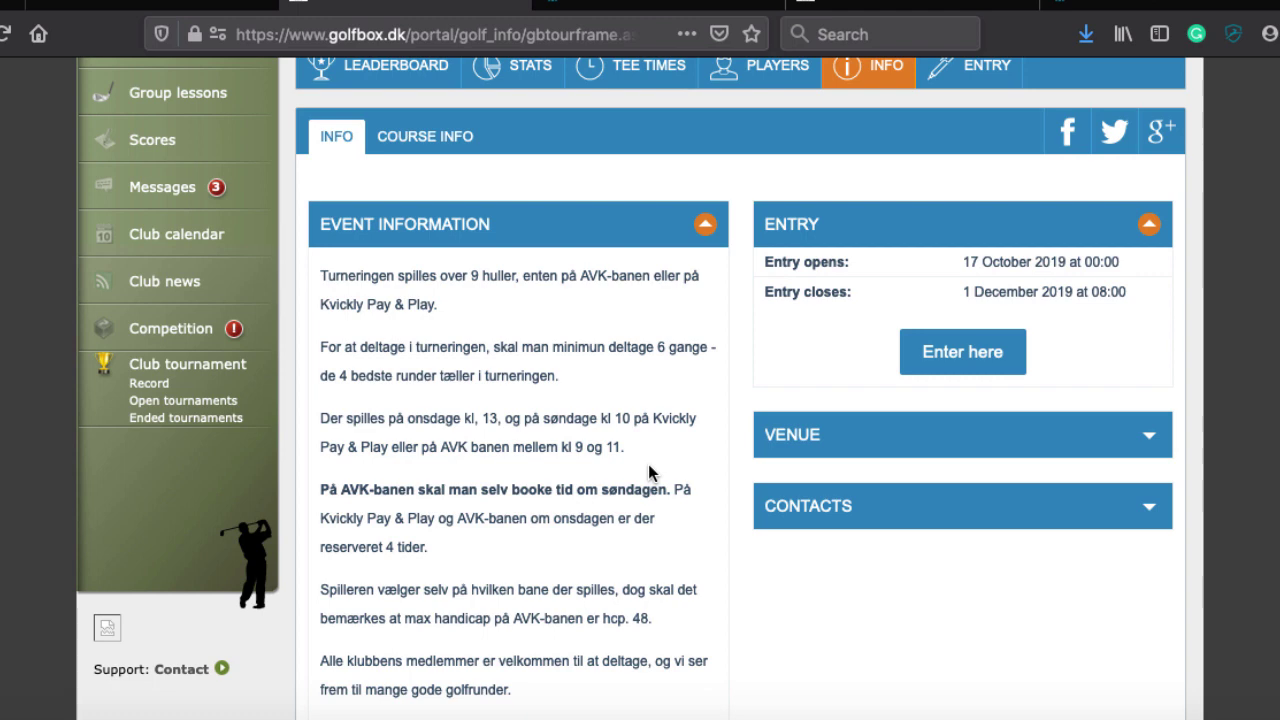
click(947, 355)
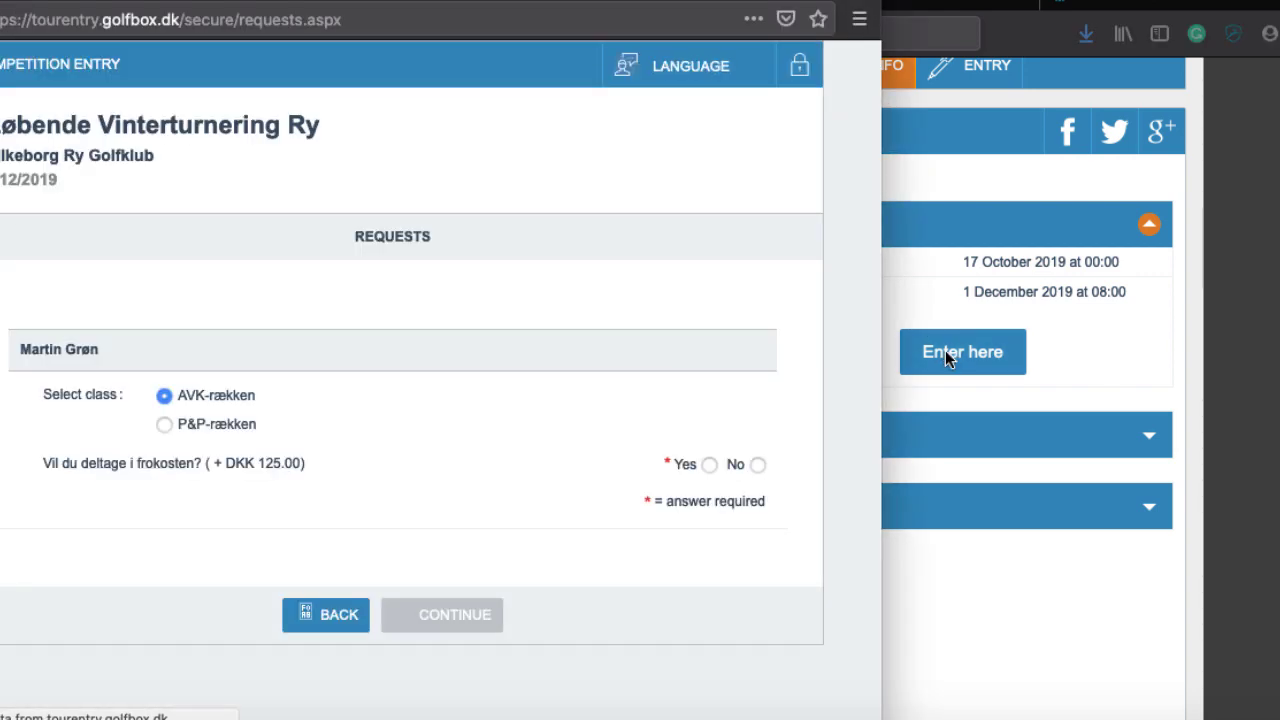
click(164, 396)
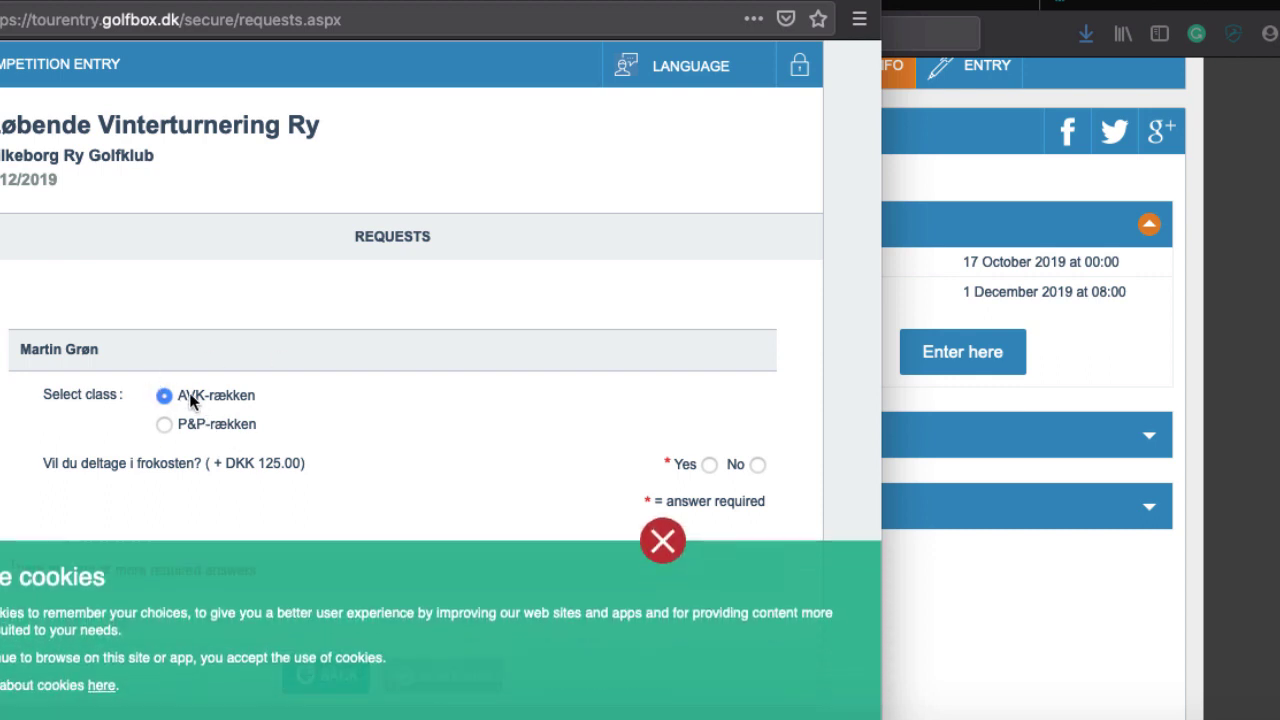
click(662, 572)
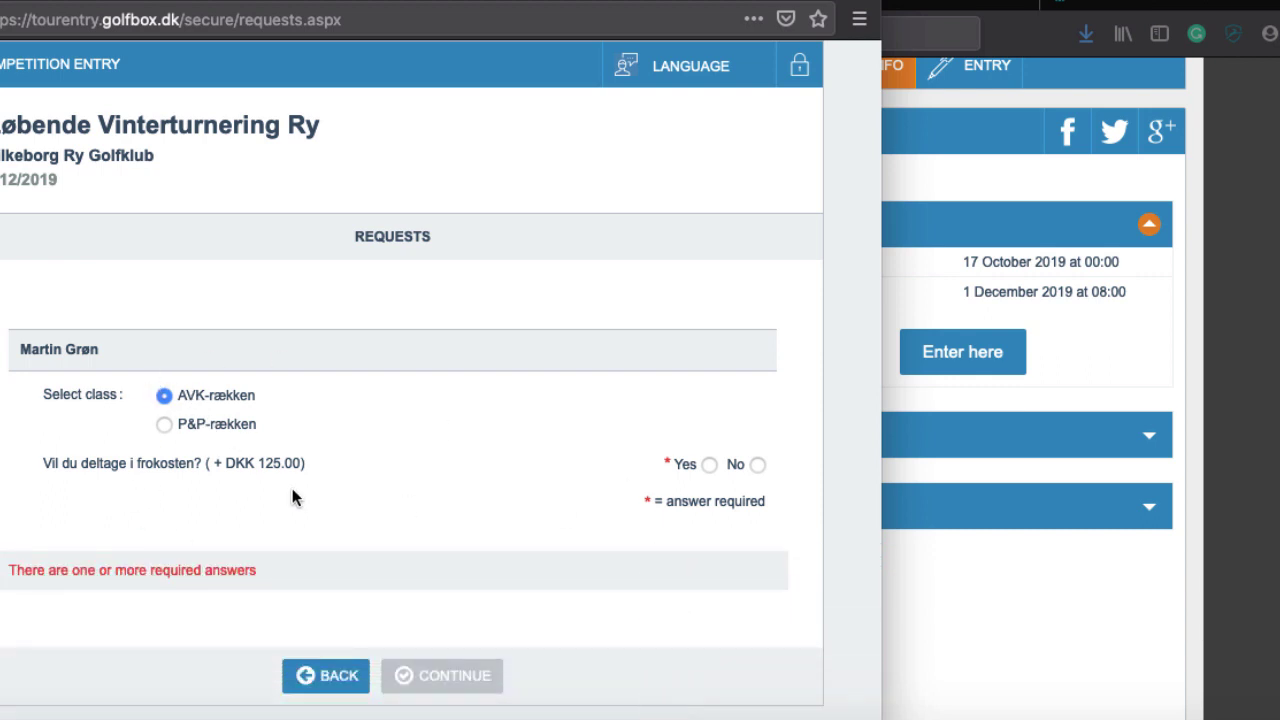
click(709, 464)
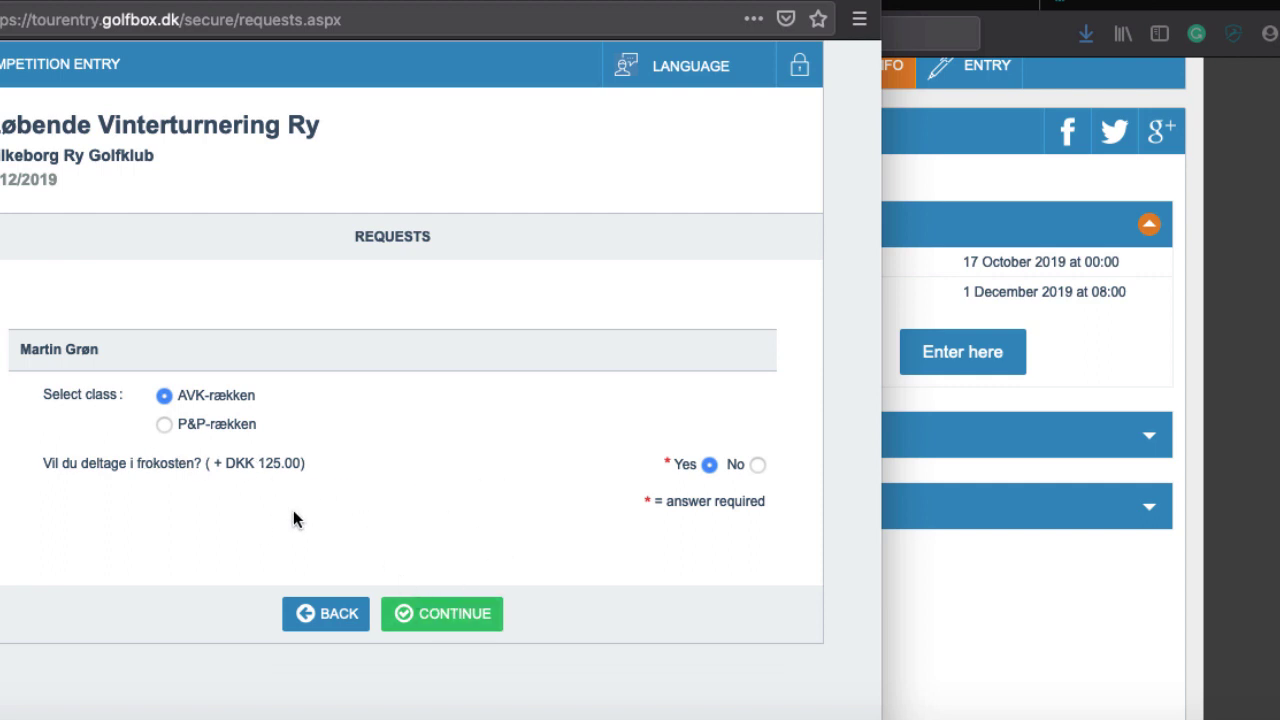
click(436, 622)
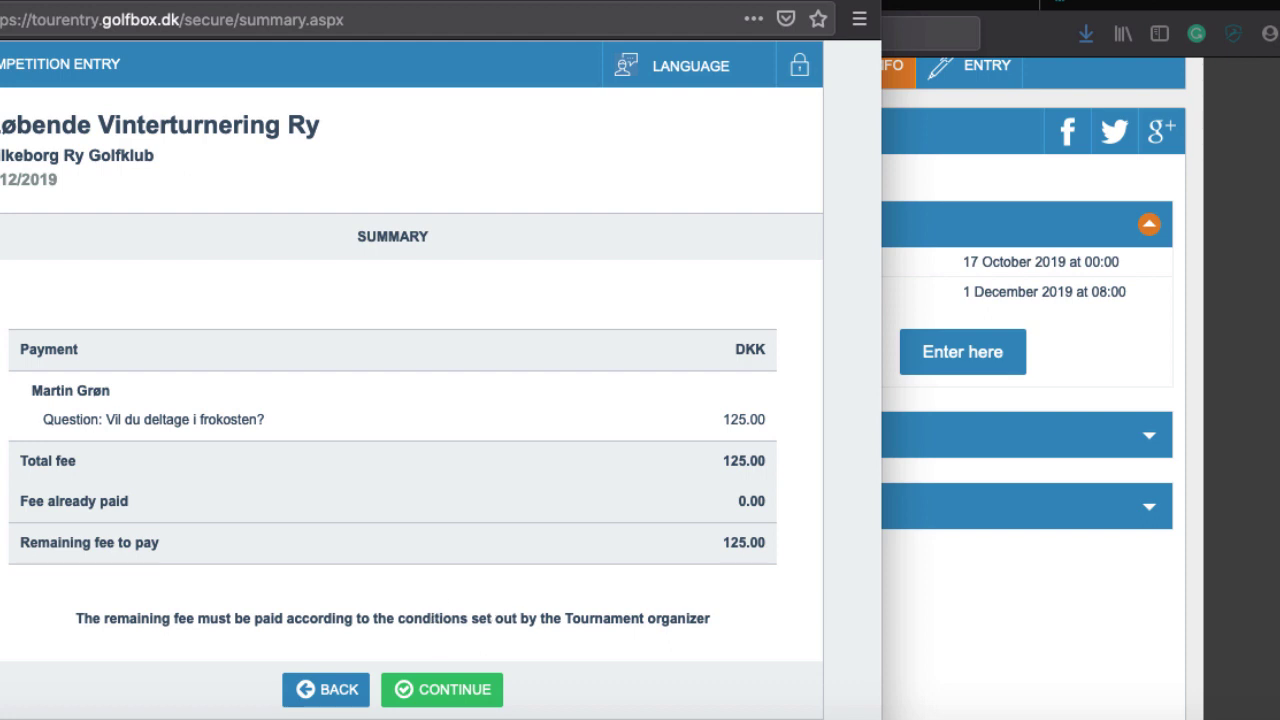
click(330, 690)
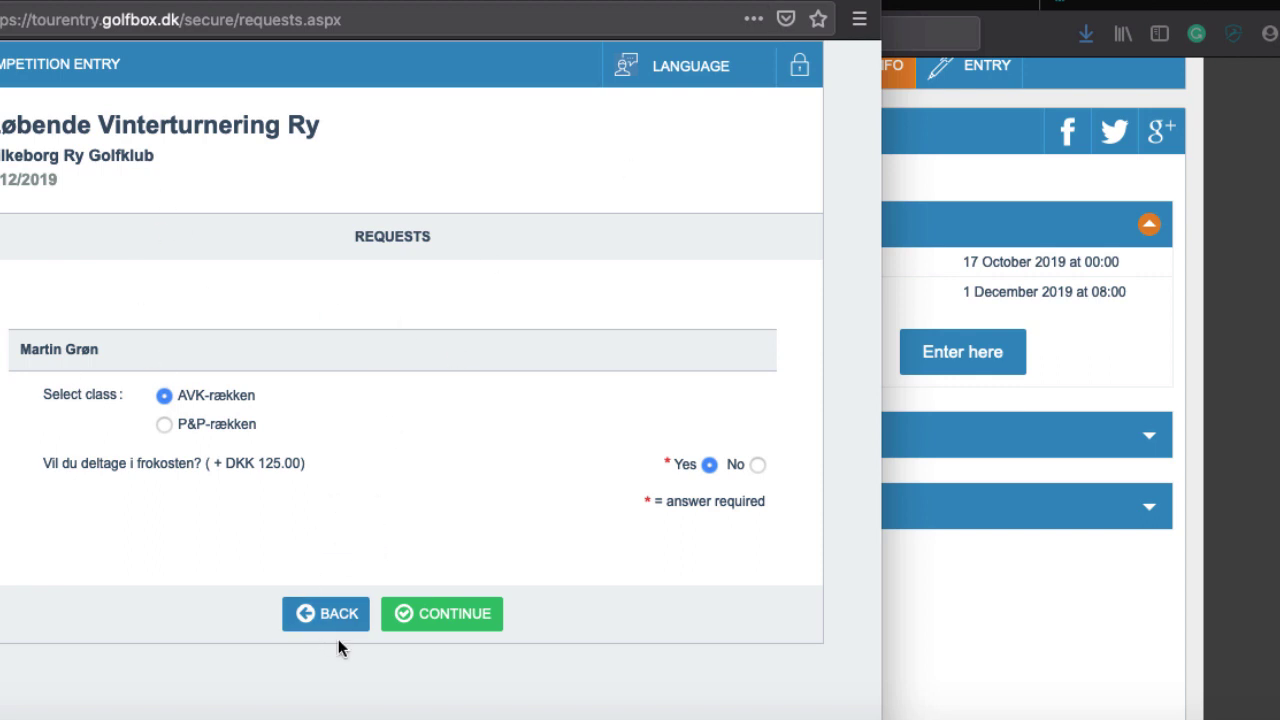
key(super+w)
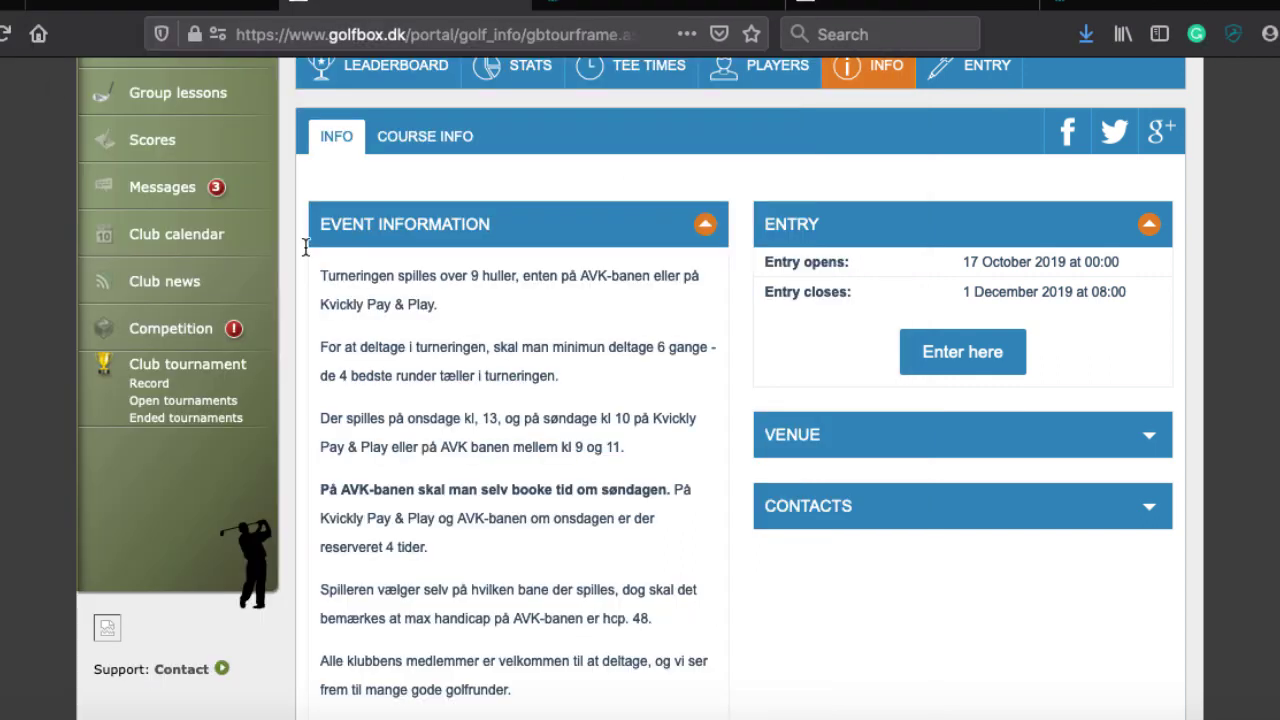
Show Open tournaments for 23/11/2019–29/02/2020 with only open tournaments ticked
scroll(369, 289, up, 1)
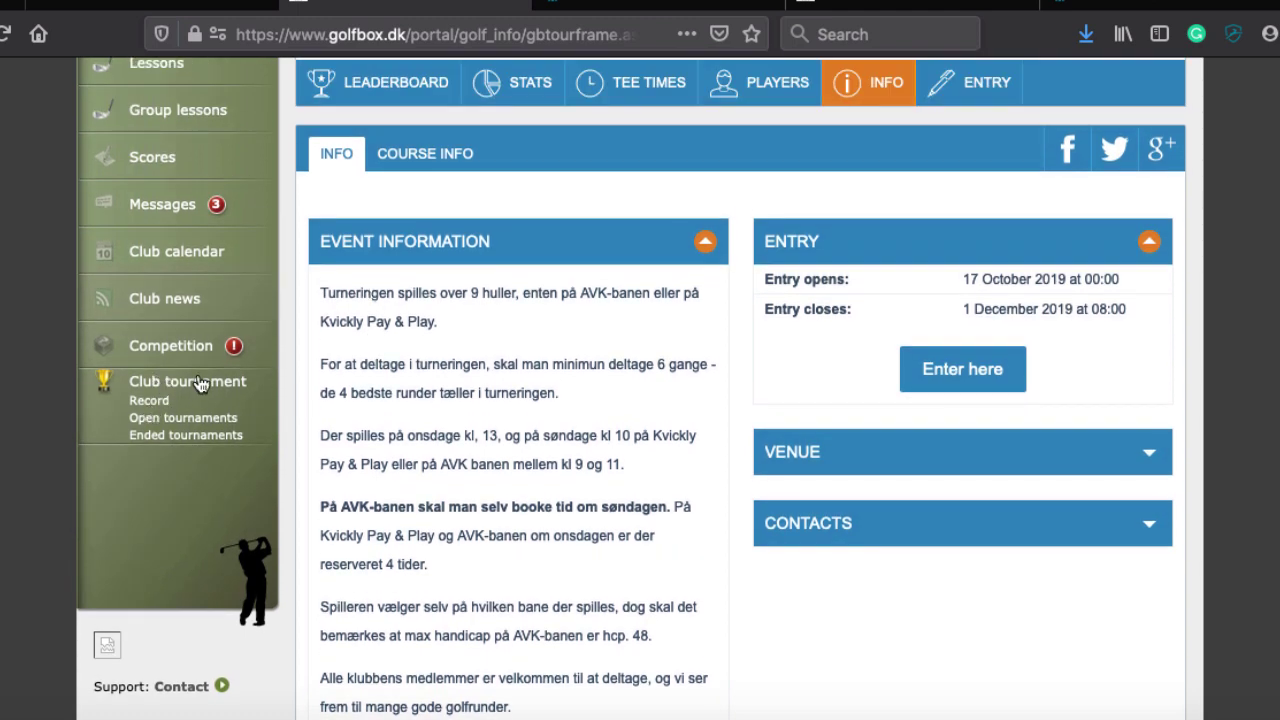
click(172, 420)
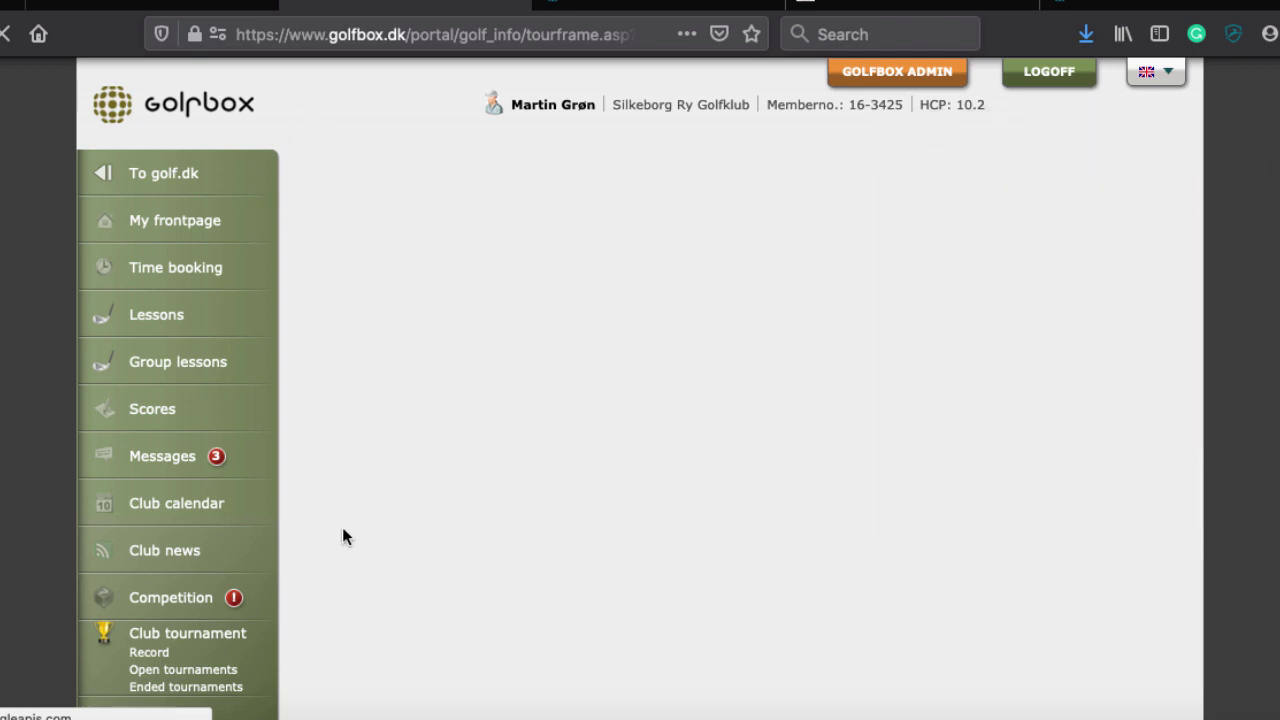
scroll(534, 475, down, 3)
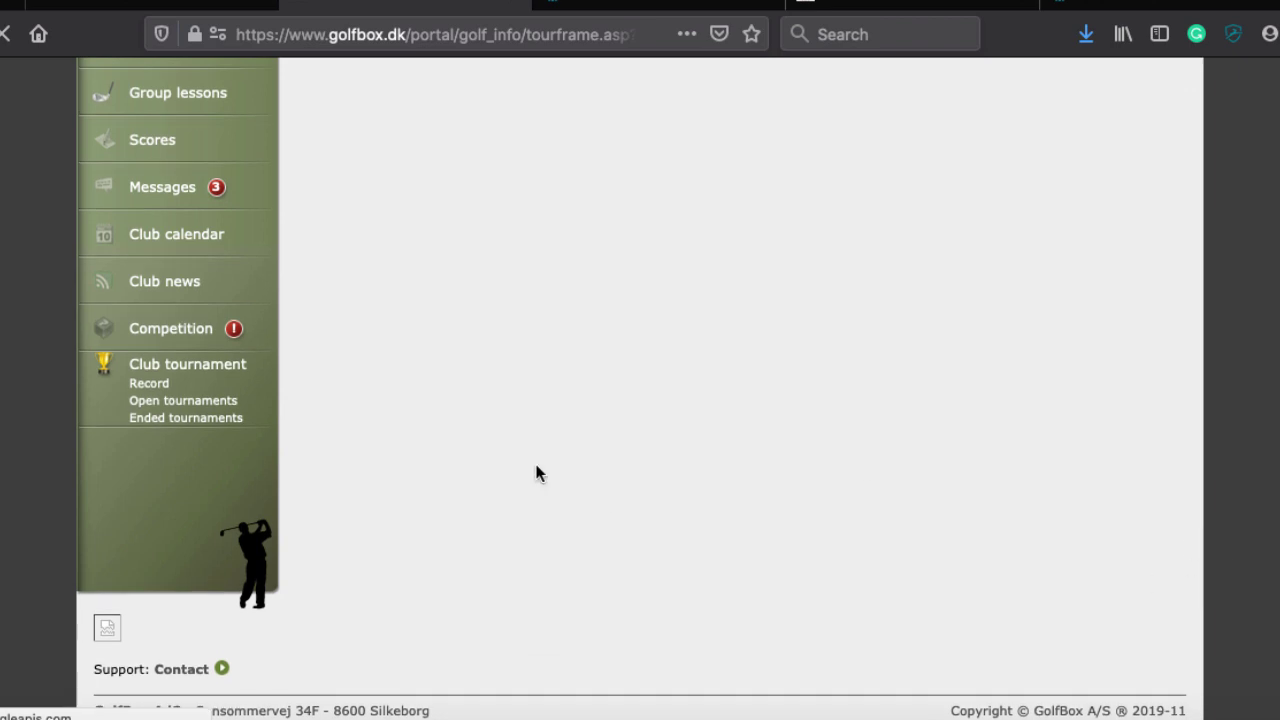
scroll(240, 520, up, 3)
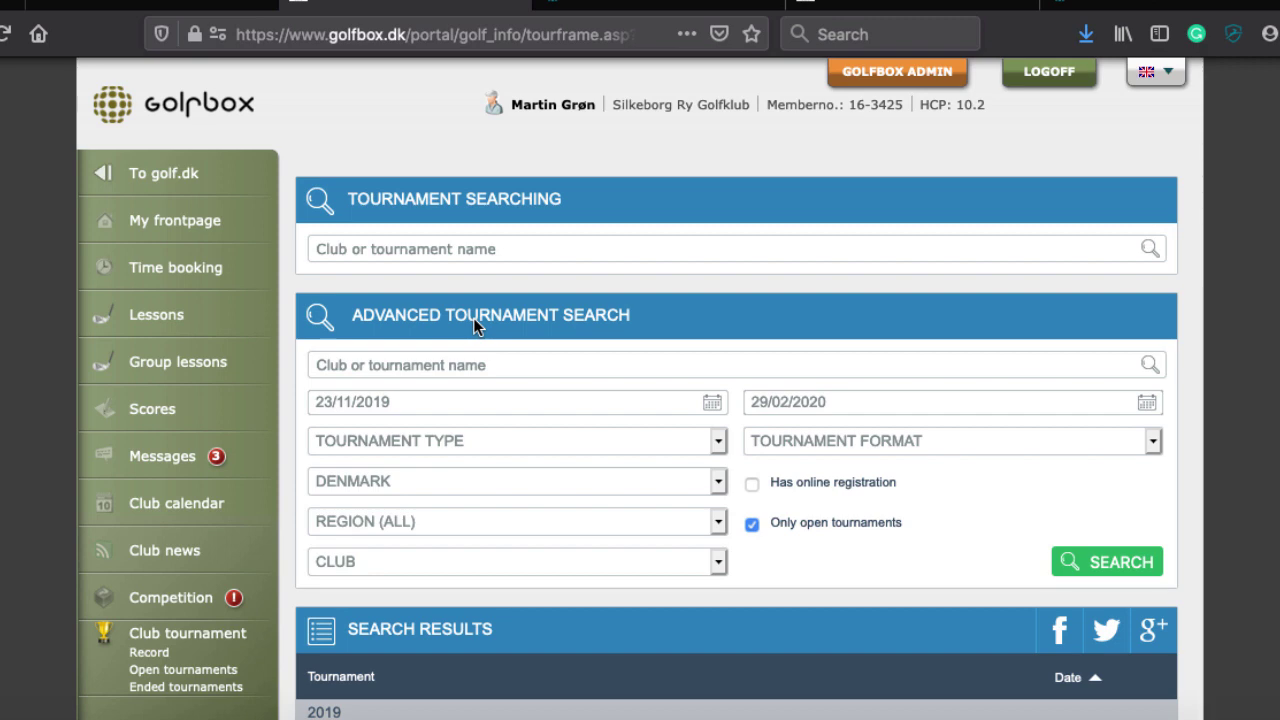
Enter 'Aarhus' as the club or tournament name in the tournament search
scroll(473, 318, down, 2)
scroll(414, 160, up, 1)
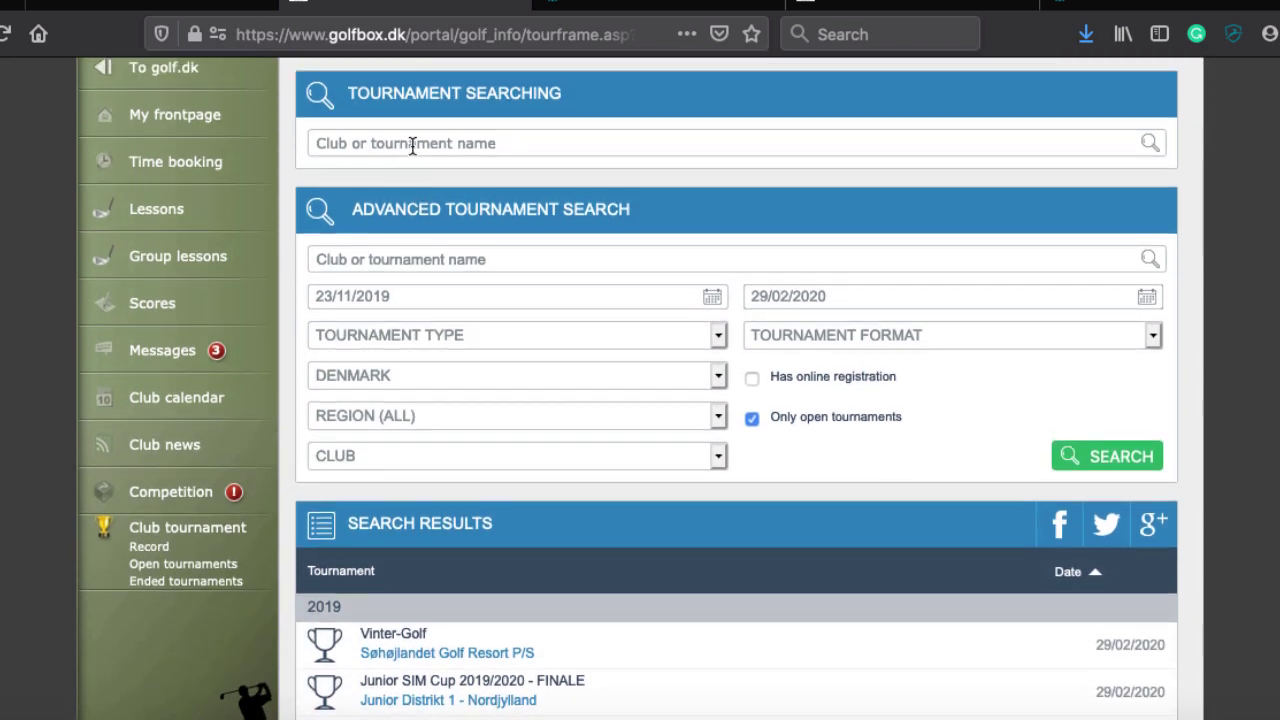
click(412, 146)
text(Aa)
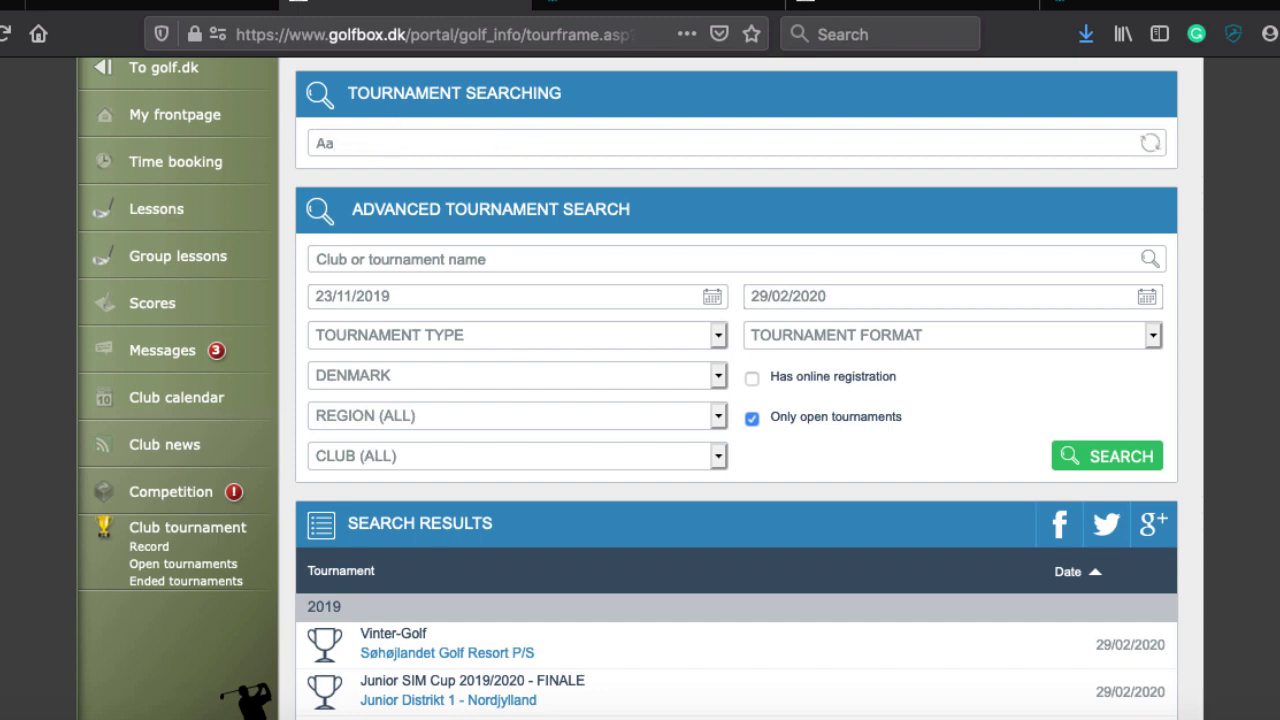
text(rhus)
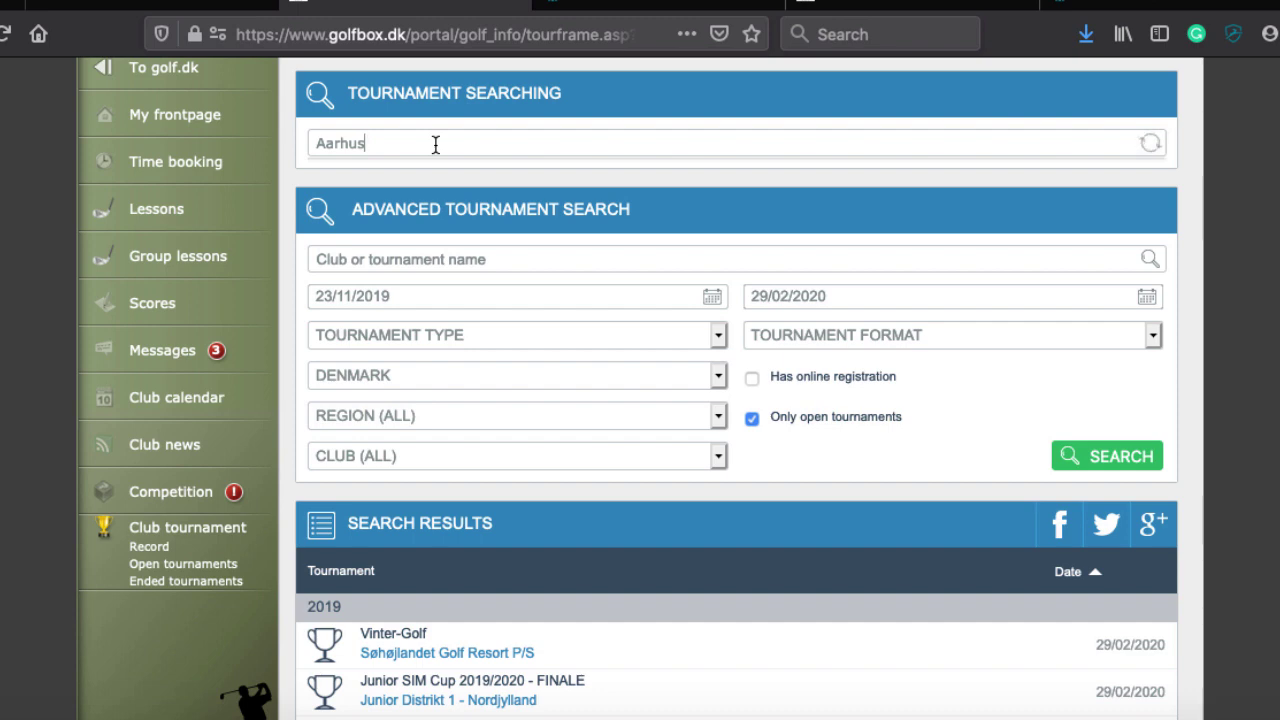
click(347, 254)
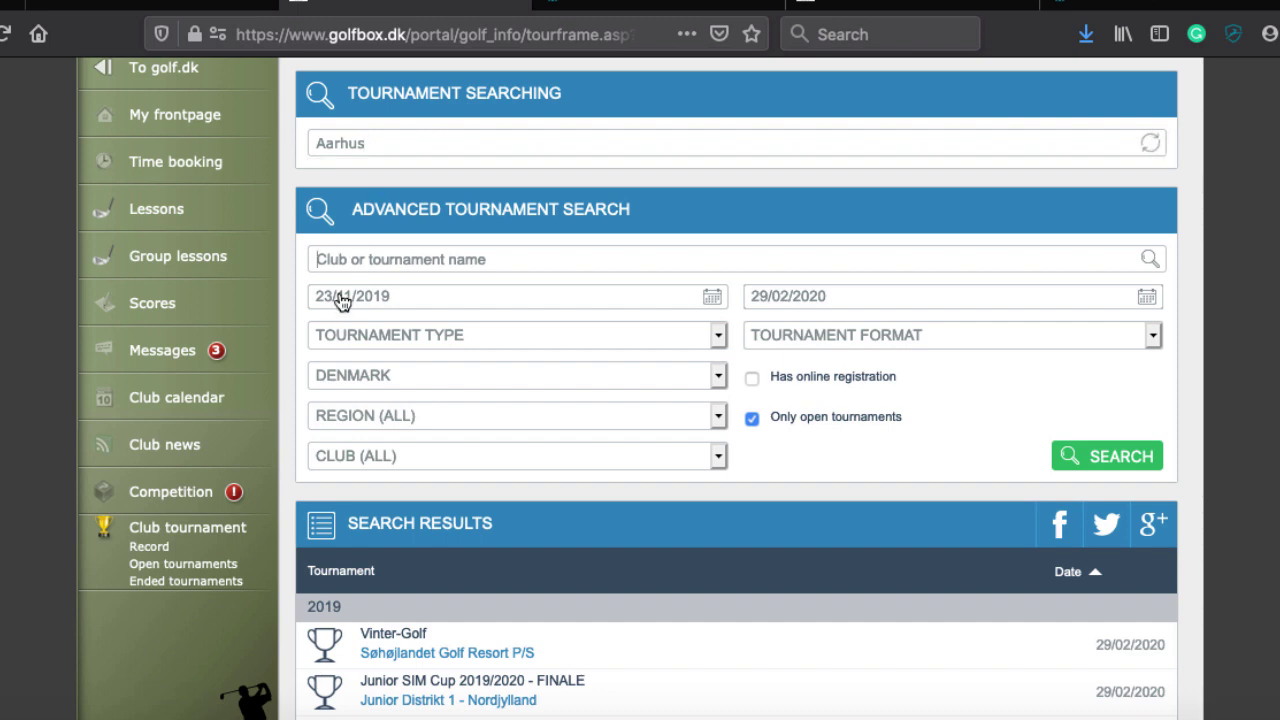
Check the start-date calendar (December 2019) and tournament types, leaving both unchanged
click(341, 299)
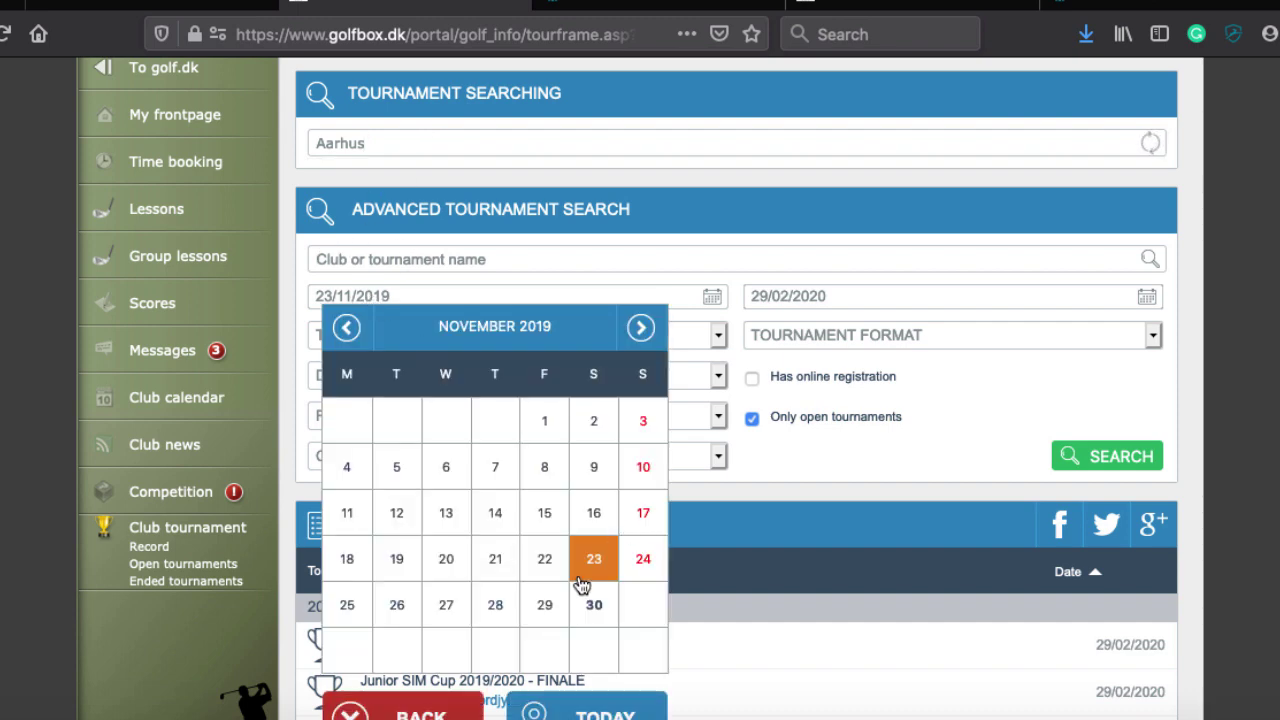
click(640, 329)
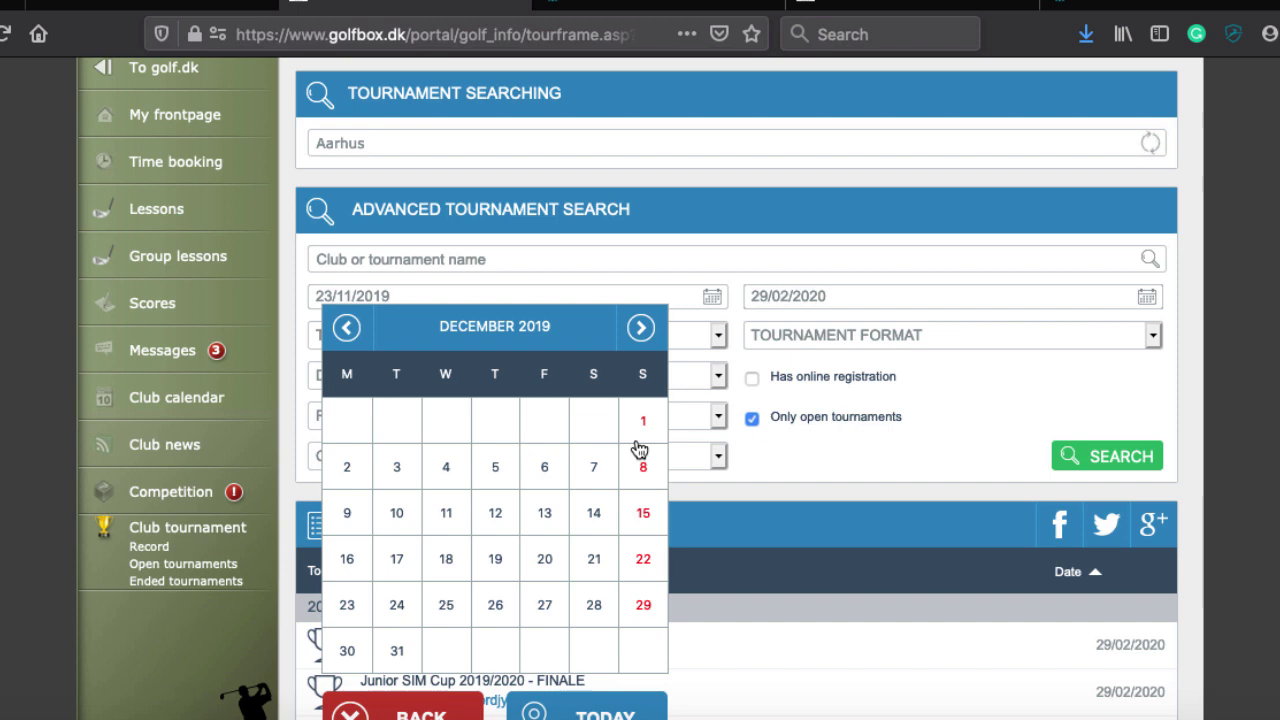
click(946, 405)
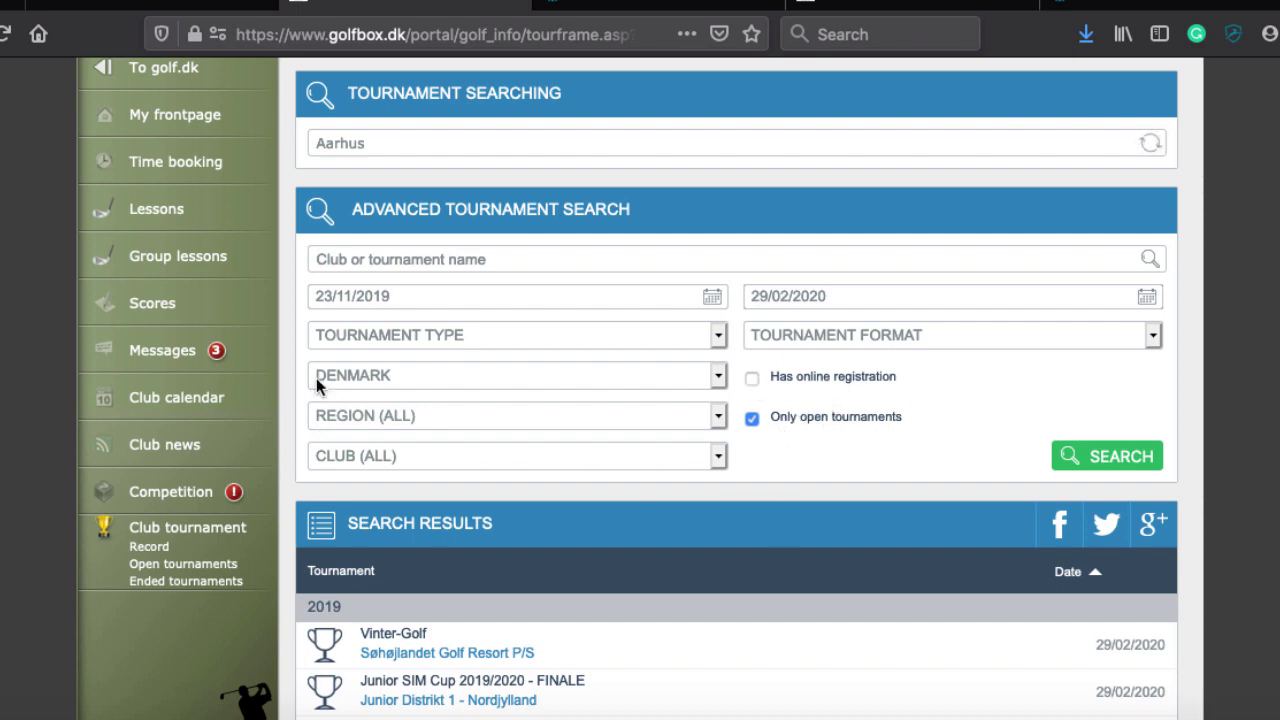
click(529, 337)
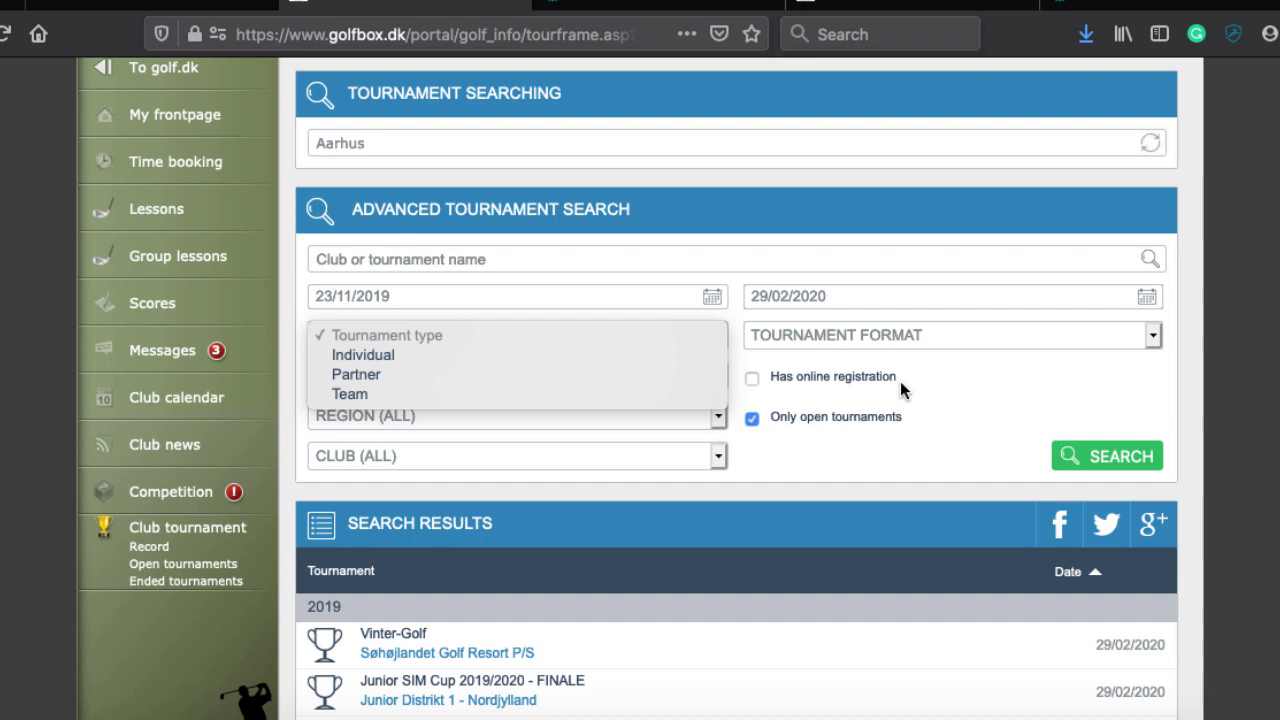
click(944, 409)
scroll(900, 430, down, 2)
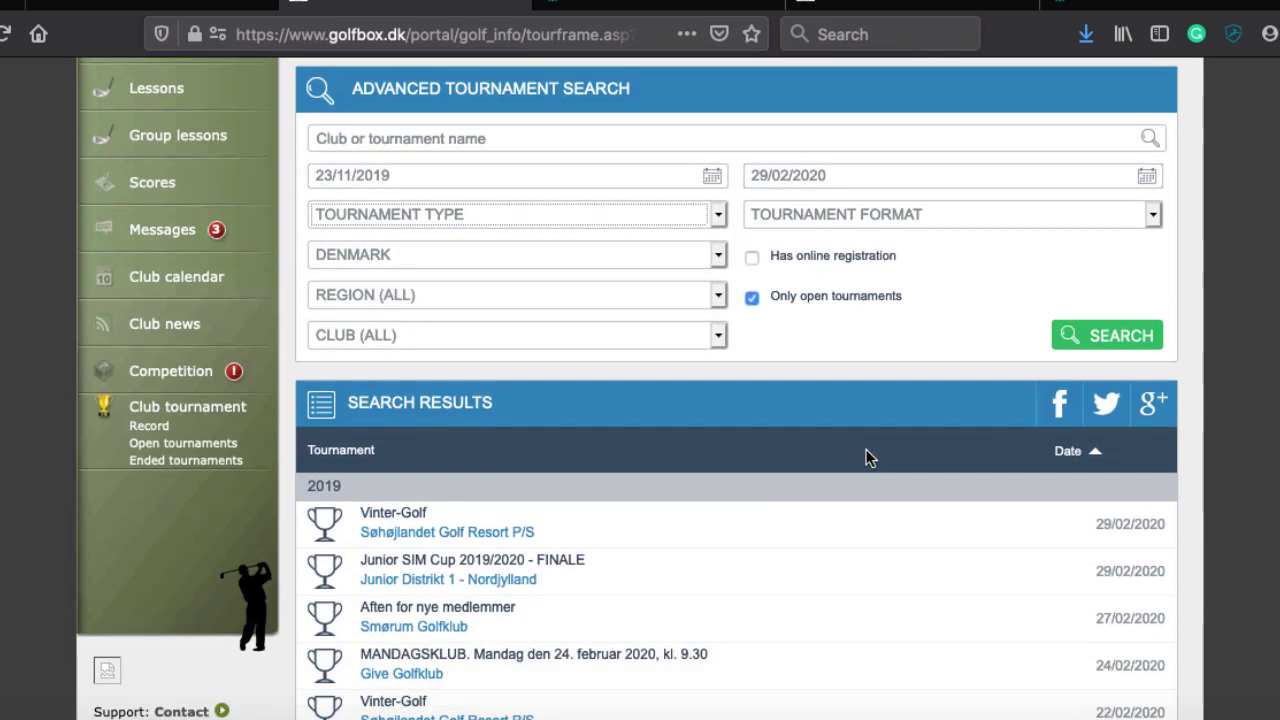
scroll(434, 229, up, 5)
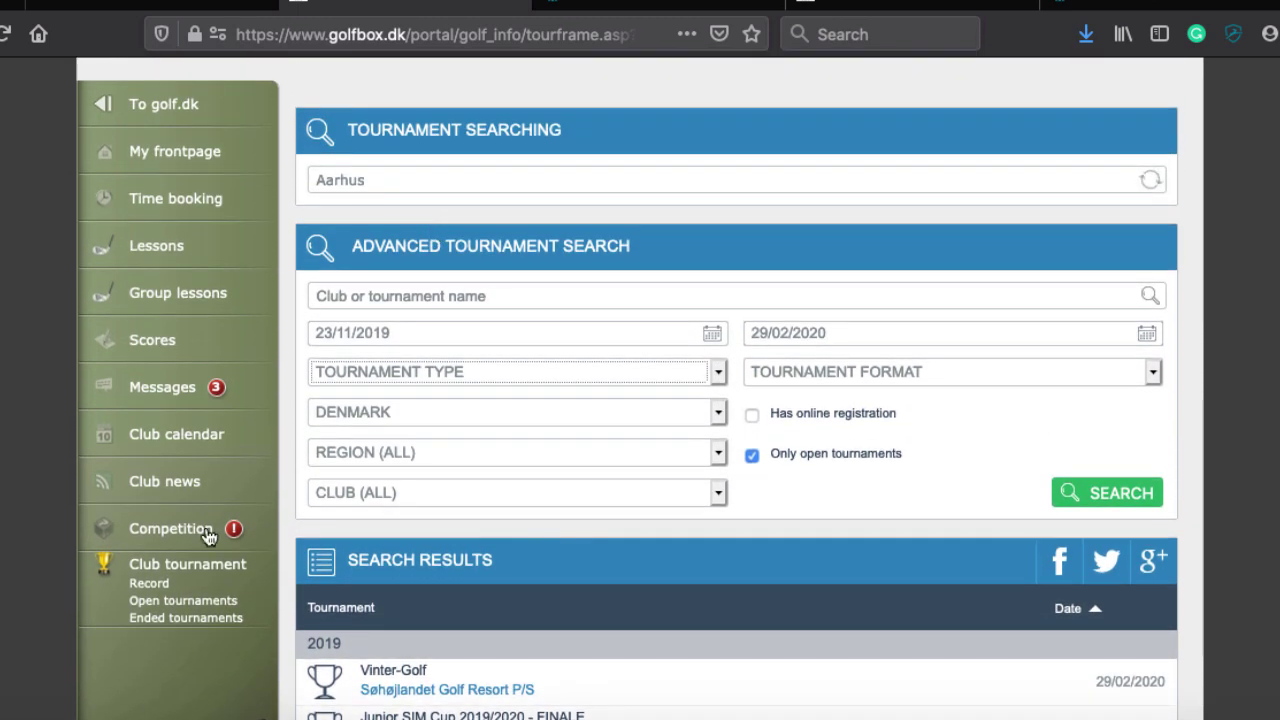
Look over the ended tournaments, then return to My frontpage showing the Sunday 01.12.2019 booking
click(134, 619)
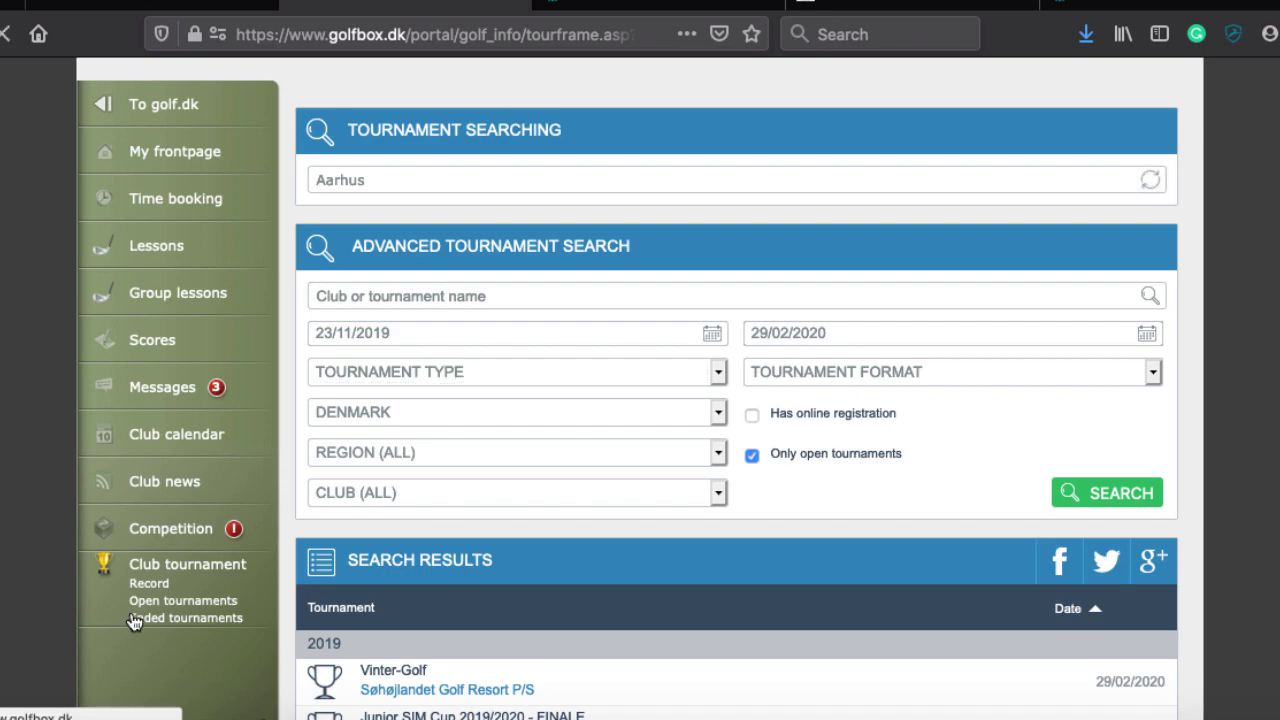
scroll(557, 374, down, 3)
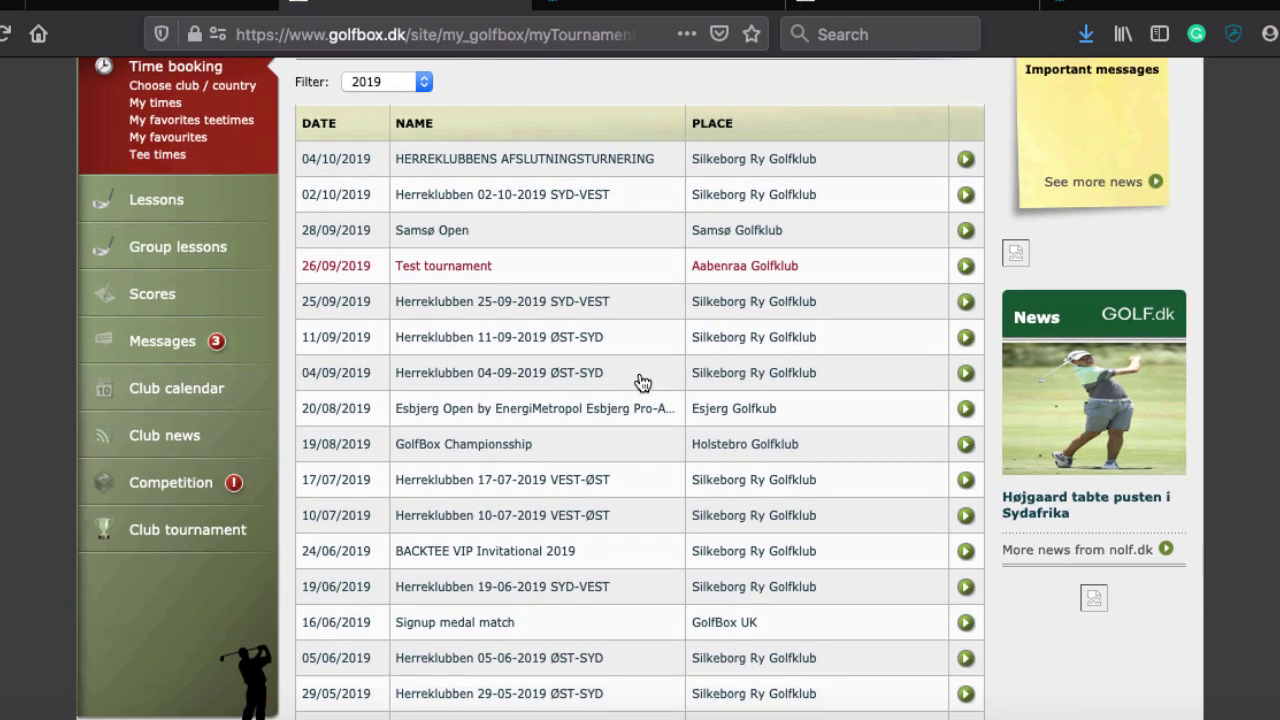
scroll(642, 382, up, 1)
scroll(642, 382, down, 4)
scroll(642, 382, up, 6)
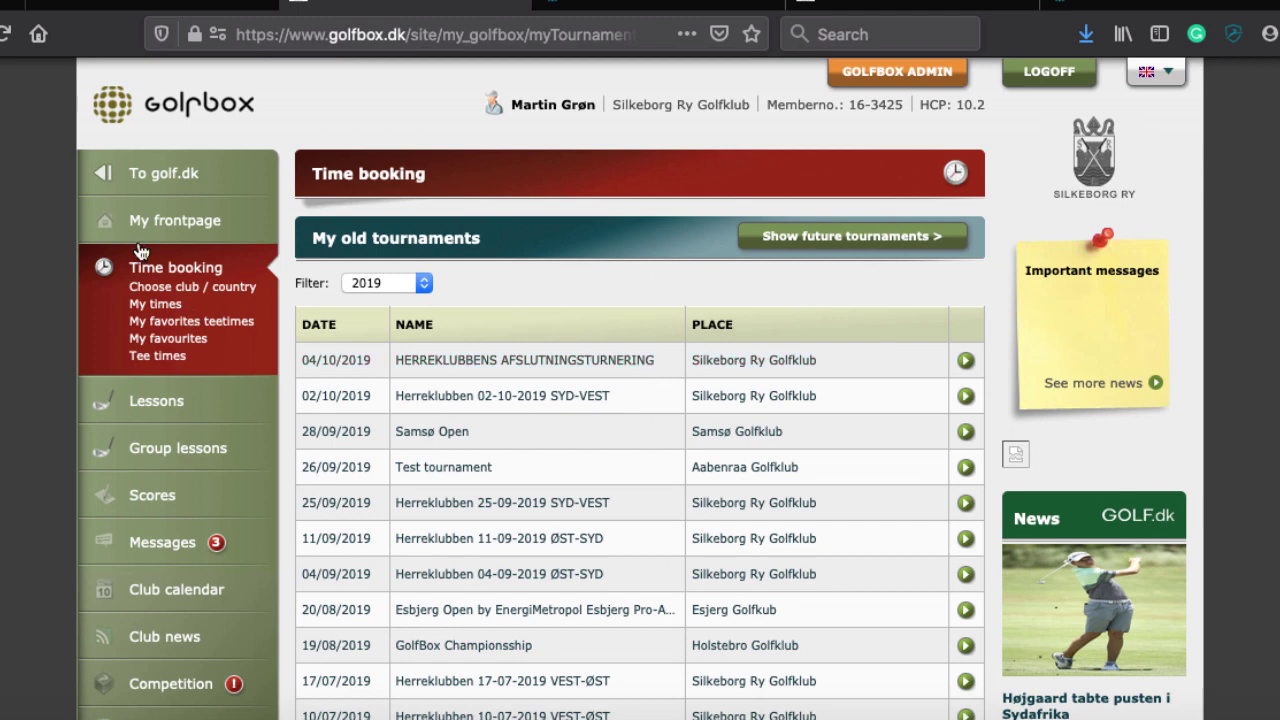
click(165, 223)
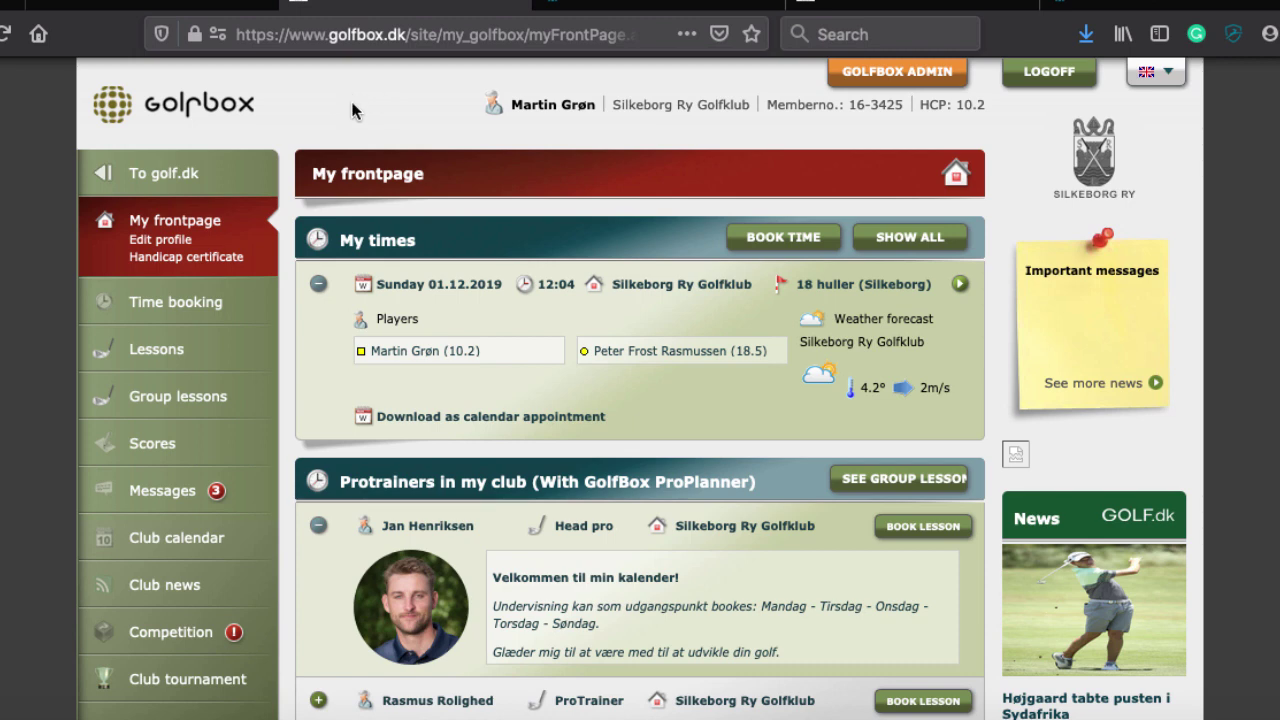
scroll(352, 105, down, 2)
scroll(352, 105, up, 1)
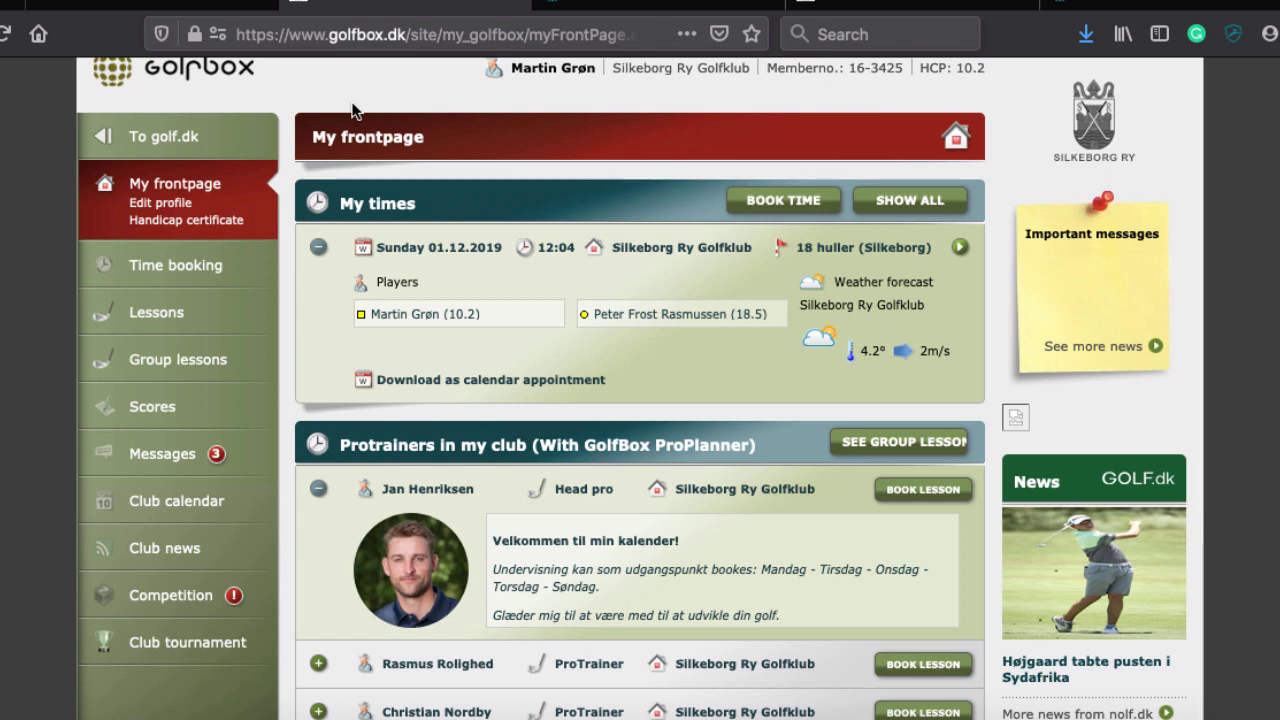
scroll(351, 107, up, 1)
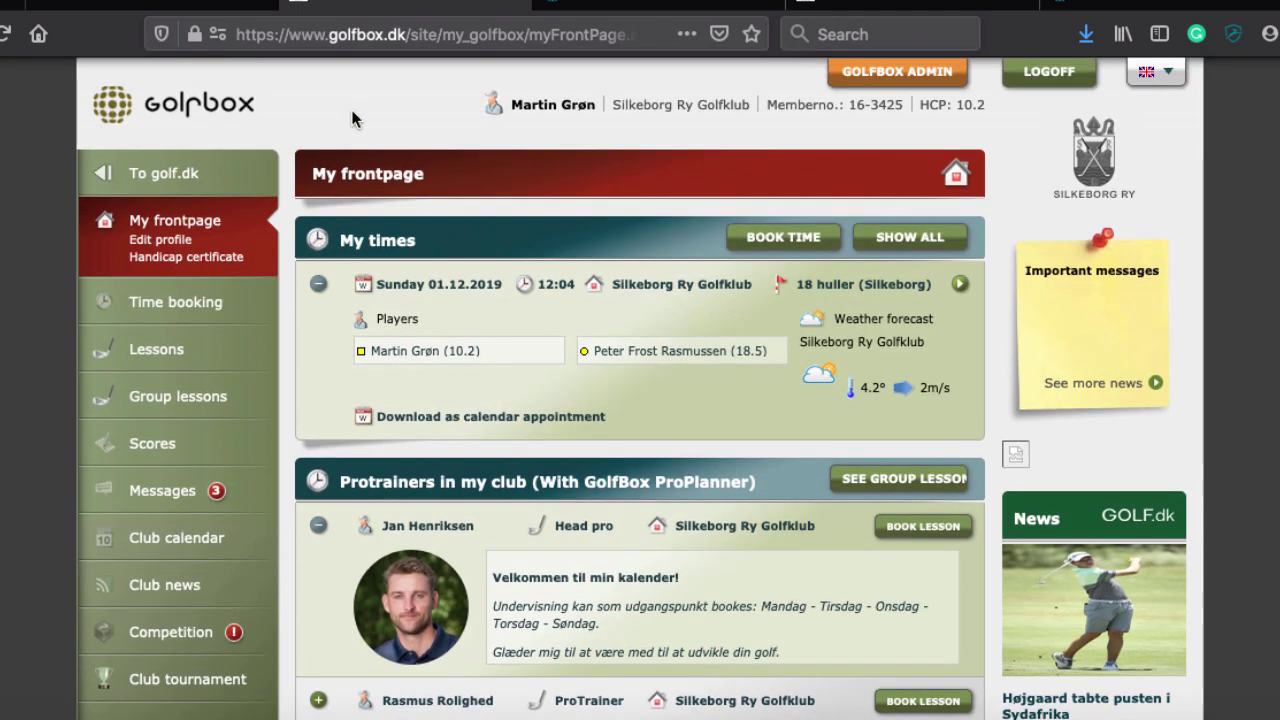